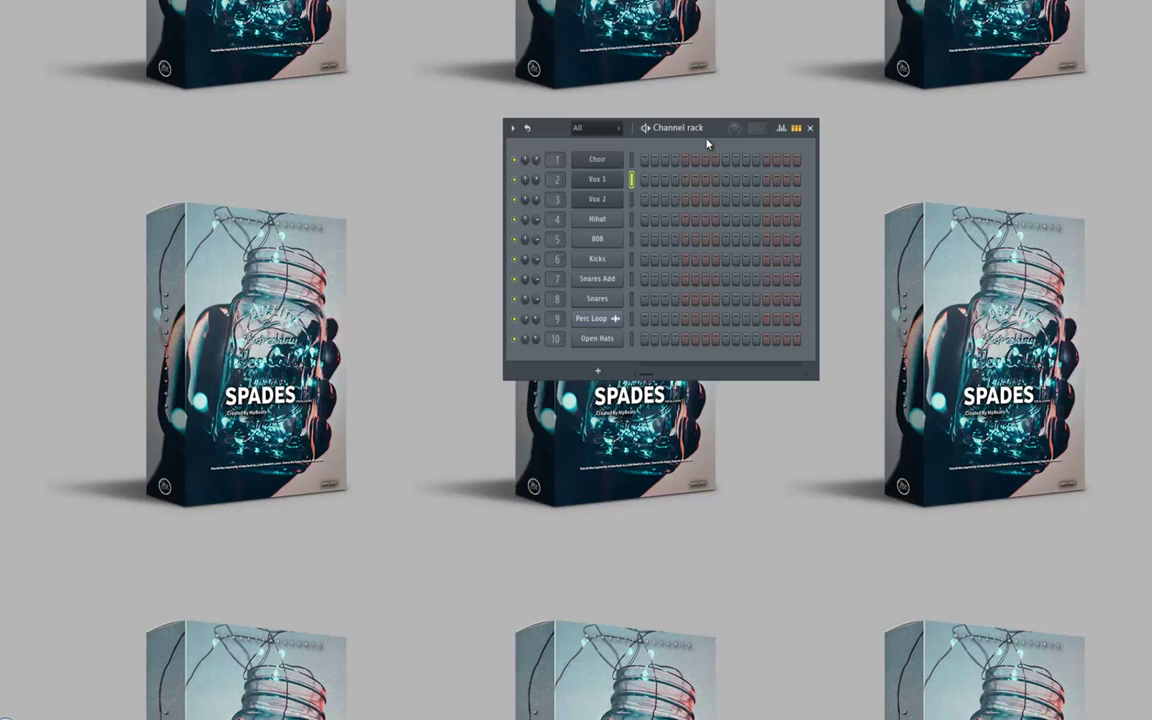
Open the Vox 1 piano roll and draw a one-bar G4, B4, D5 chord in bar 1
right_click(612, 179)
click(649, 179)
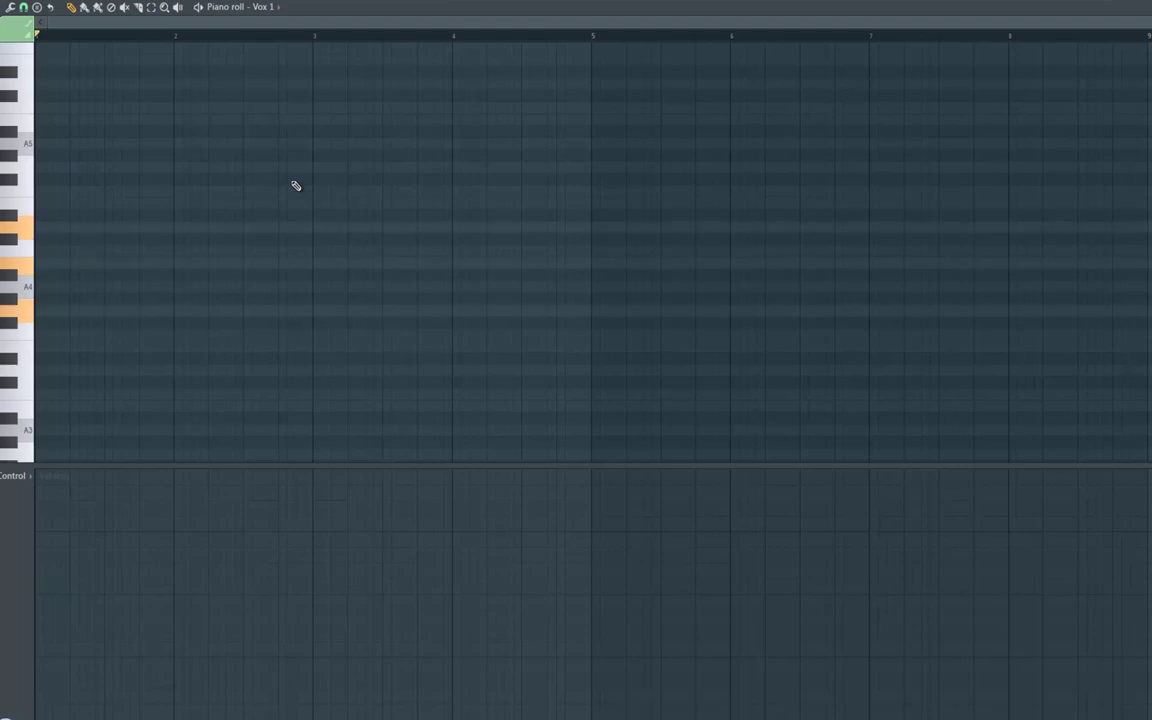
click(39, 311)
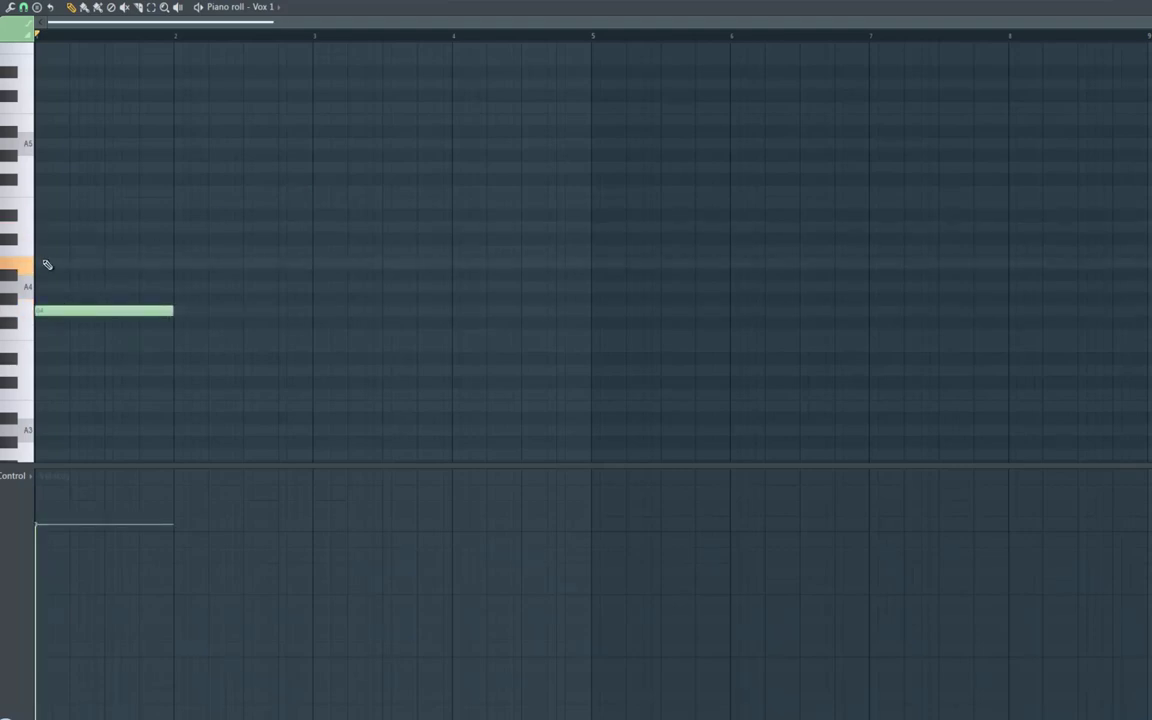
drag(46, 263, 28, 262)
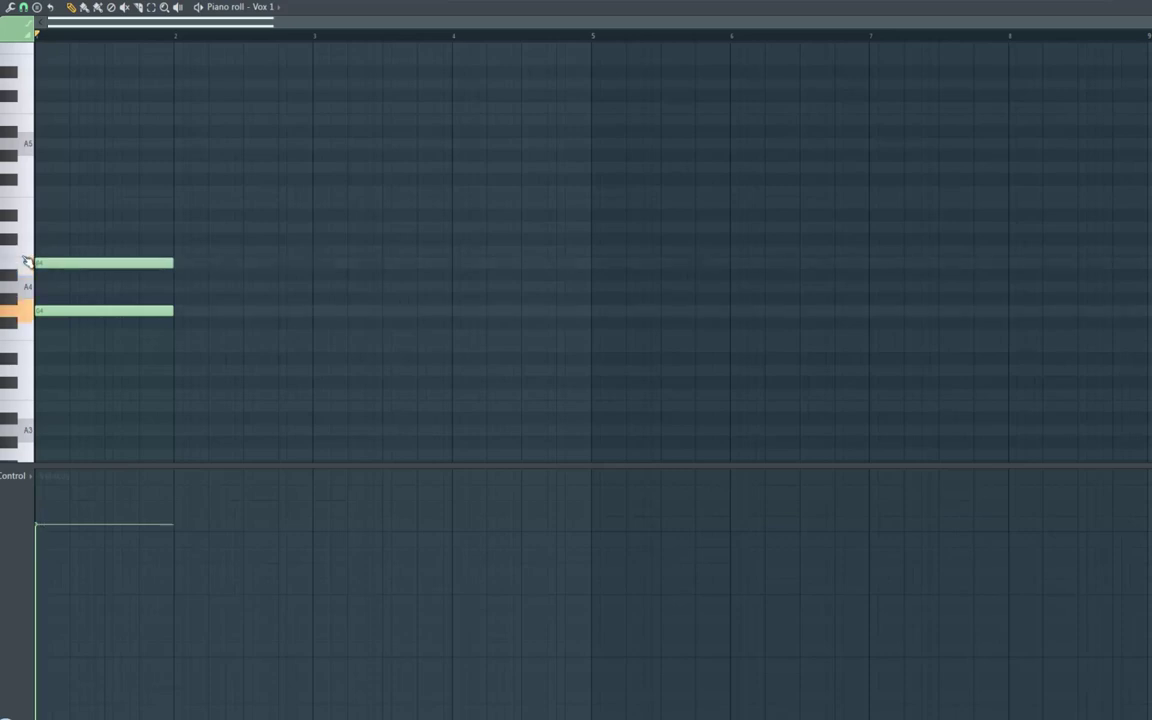
click(37, 227)
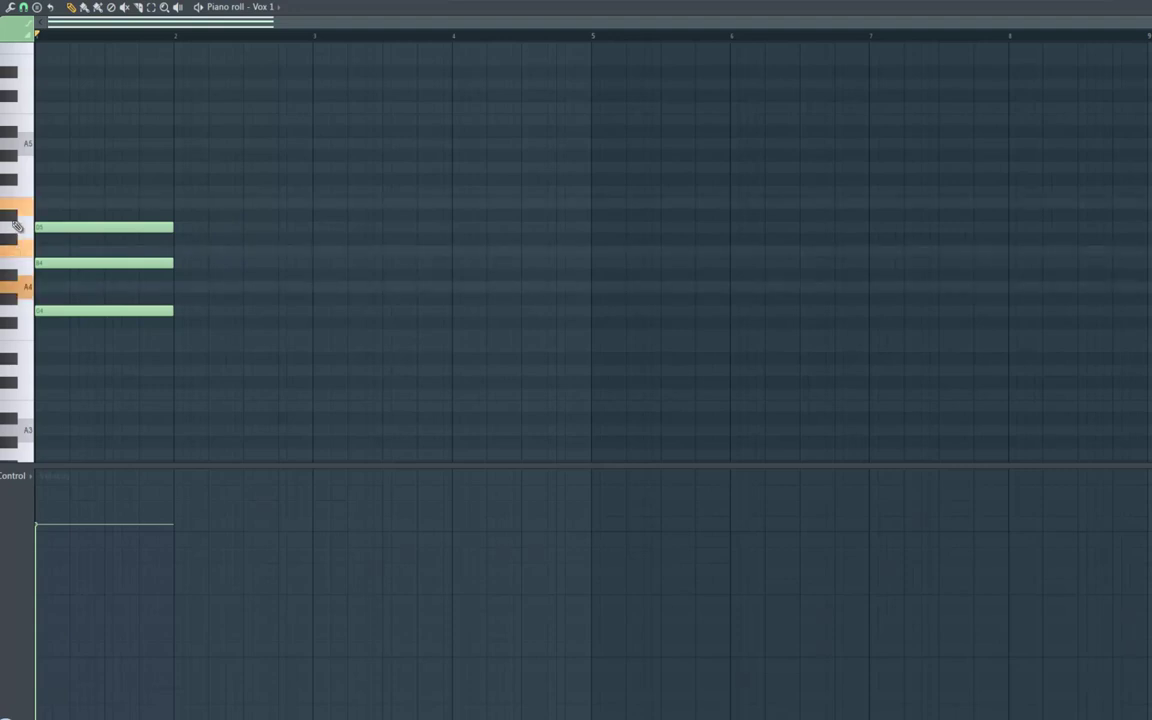
Add a one-bar A4, C5, E5 chord in bar 2 of Vox 1
click(176, 206)
click(174, 251)
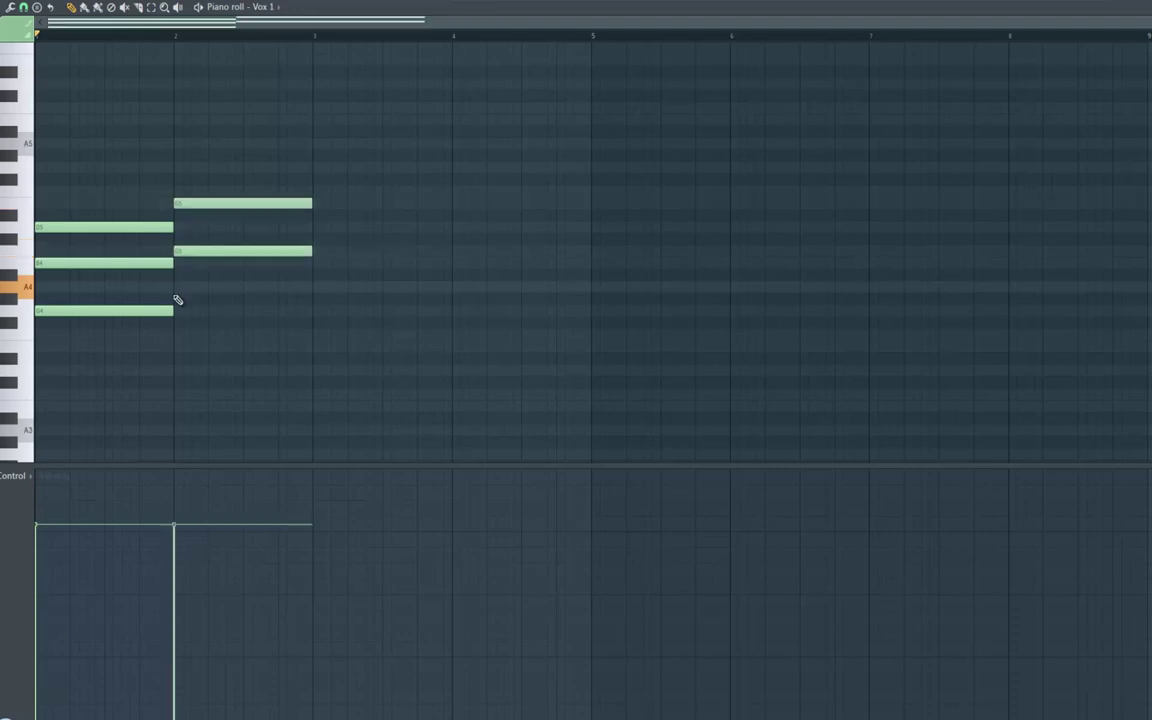
click(175, 288)
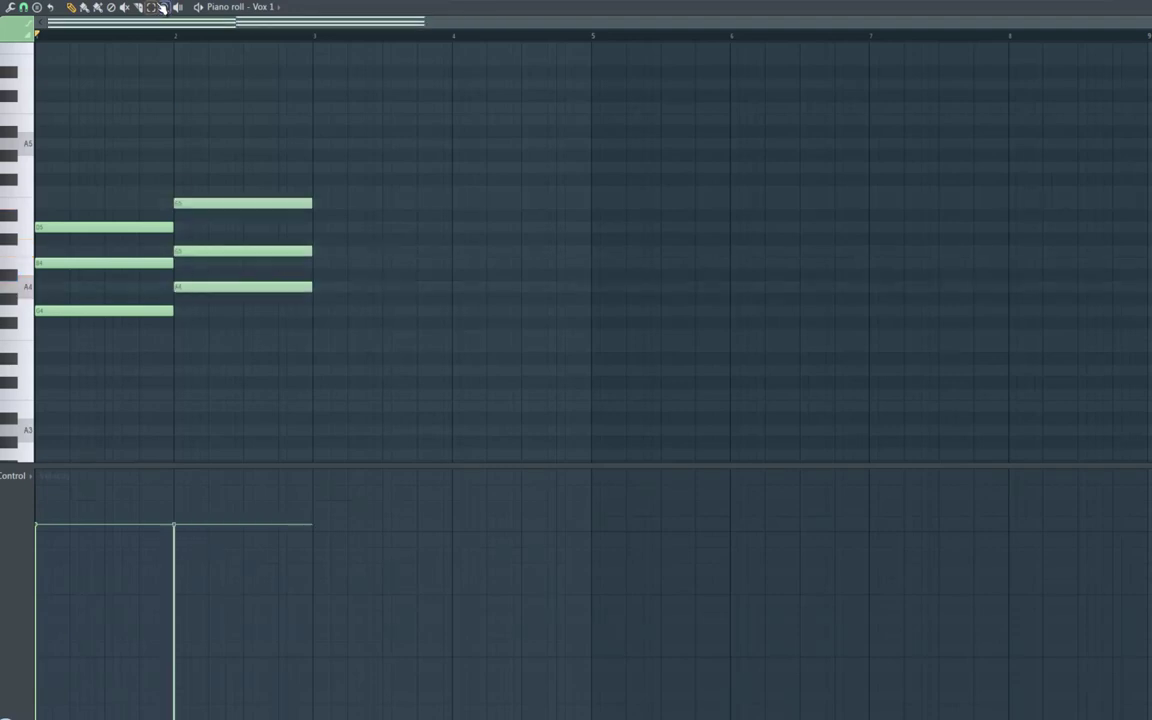
Duplicate the two Vox 1 chords into bars 3 and 4, aligned to the bar lines, and play back the pattern
drag(12, 187, 26, 340)
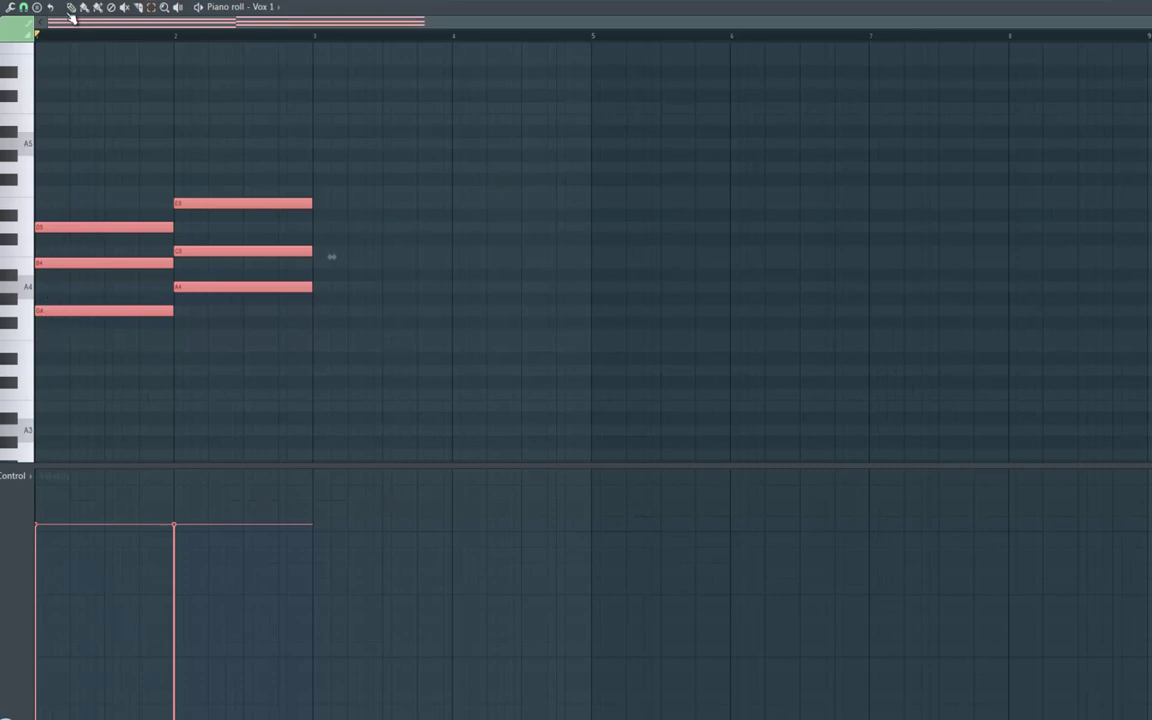
key(ctrl+b)
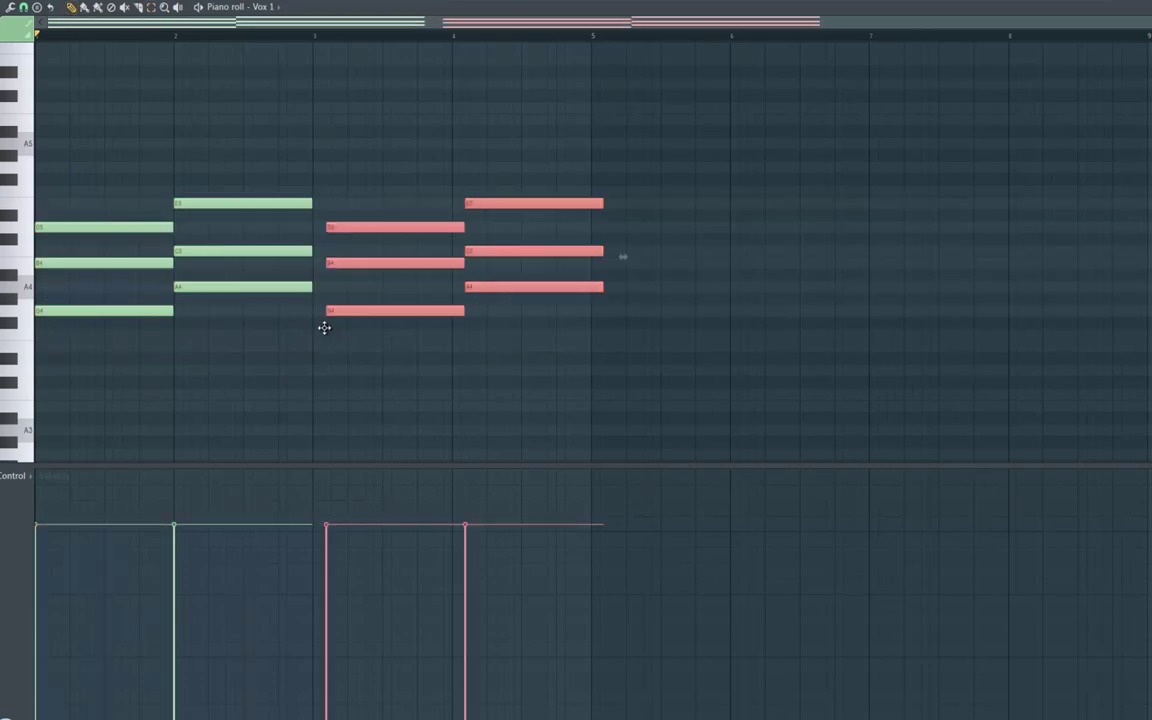
key(space)
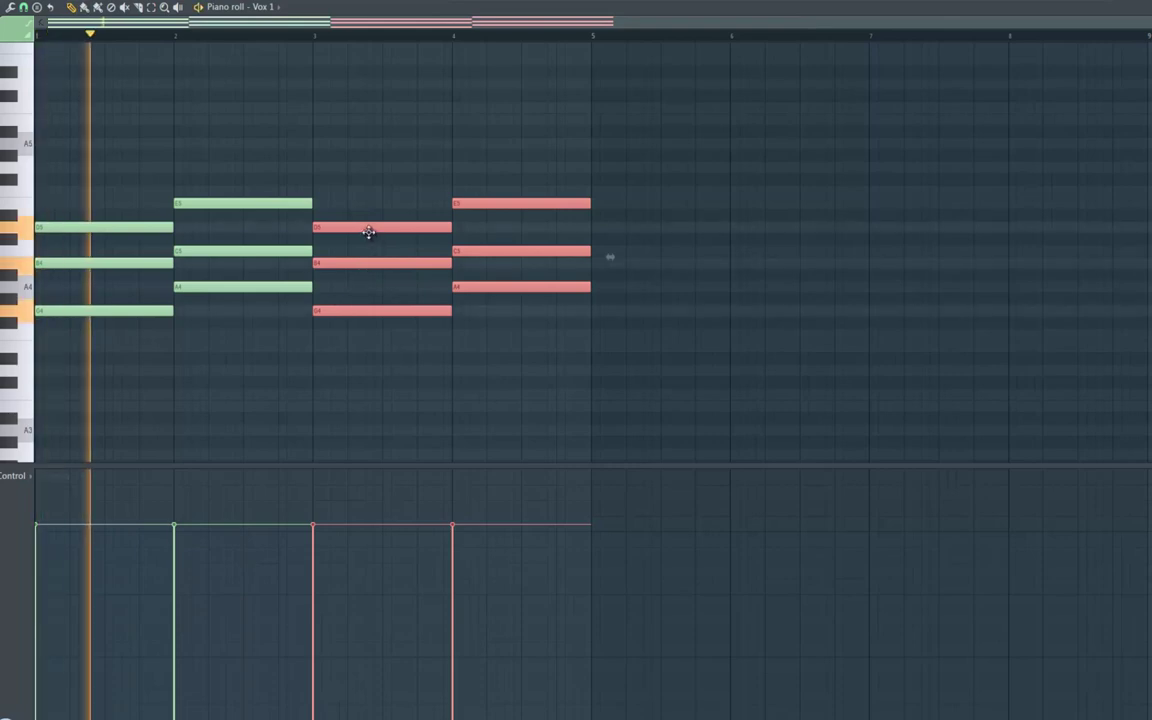
key(F6)
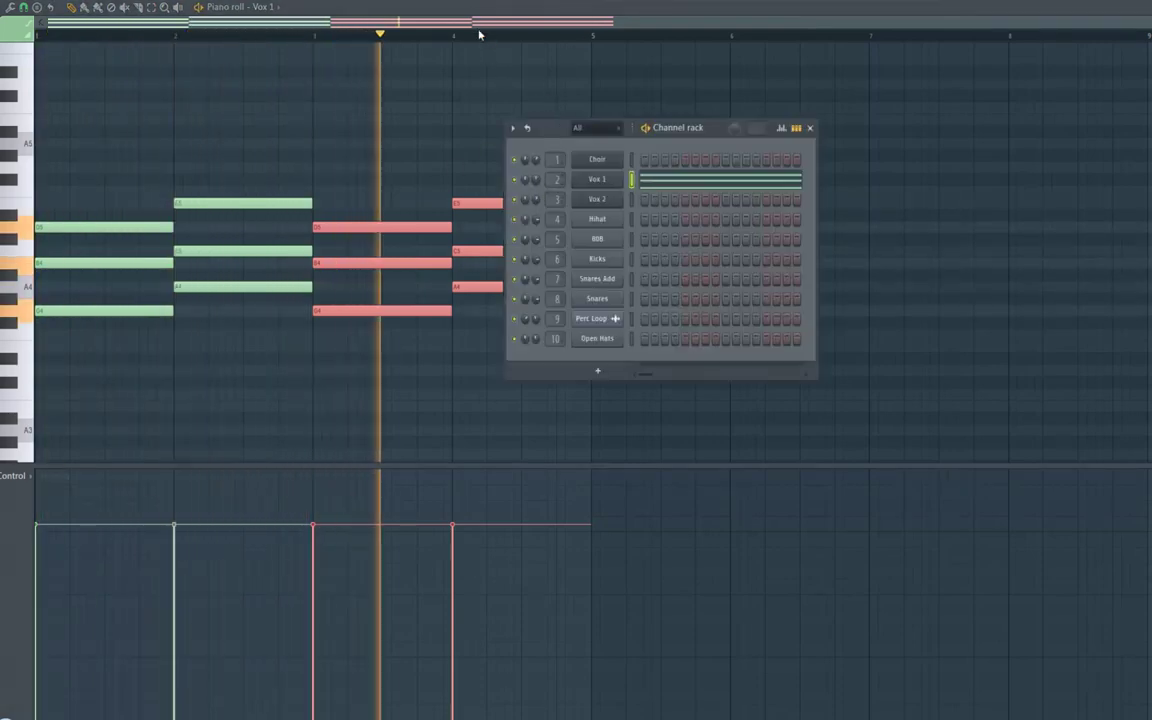
key(F6)
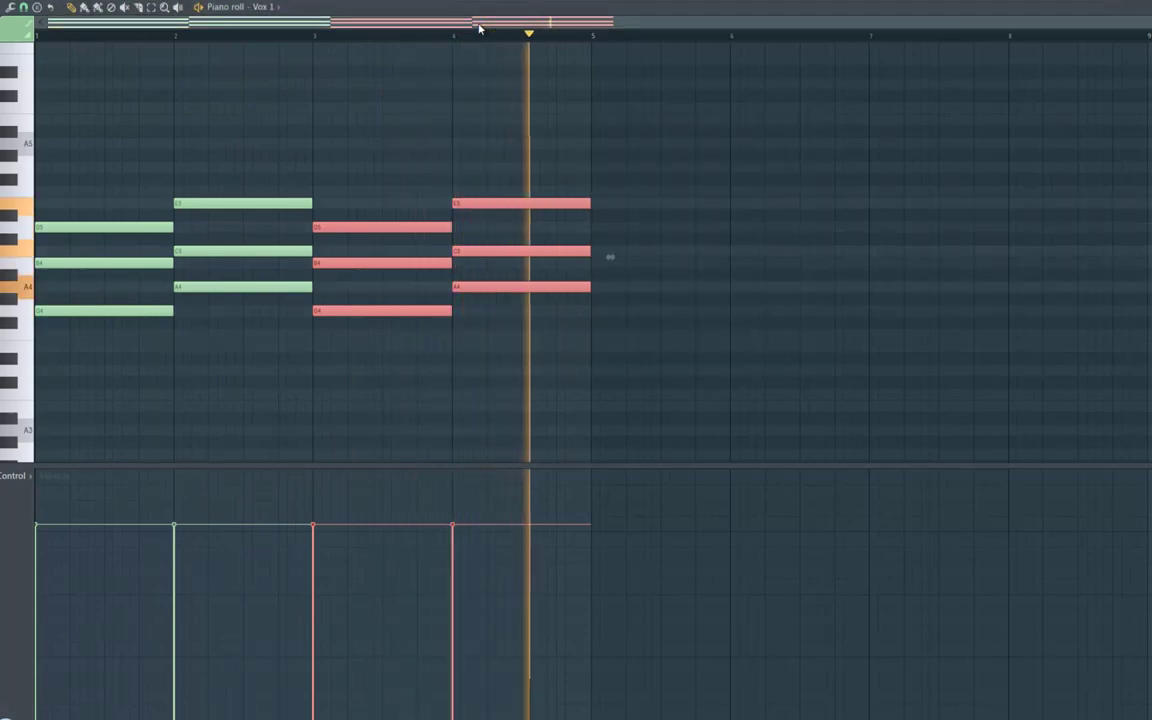
key(space)
Duplicate the four-bar Vox 1 chord progression into bars 5 to 8, starting exactly at bar 5
click(152, 9)
drag(20, 166, 25, 338)
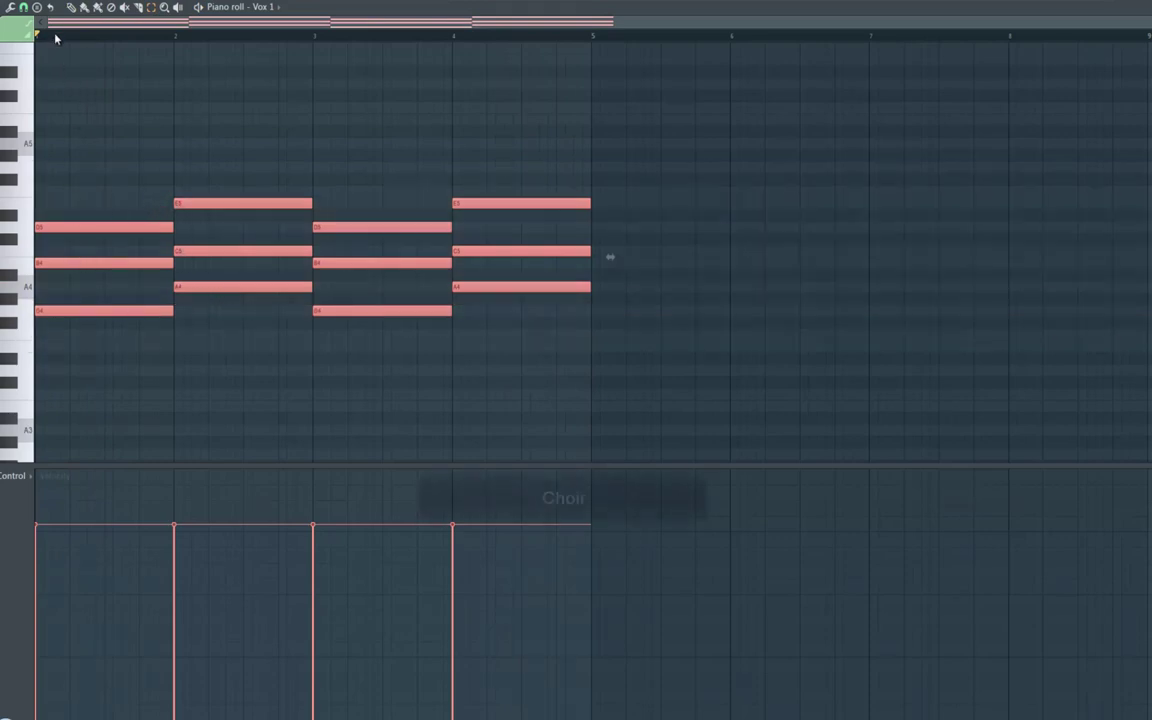
key(p)
key(ctrl+b)
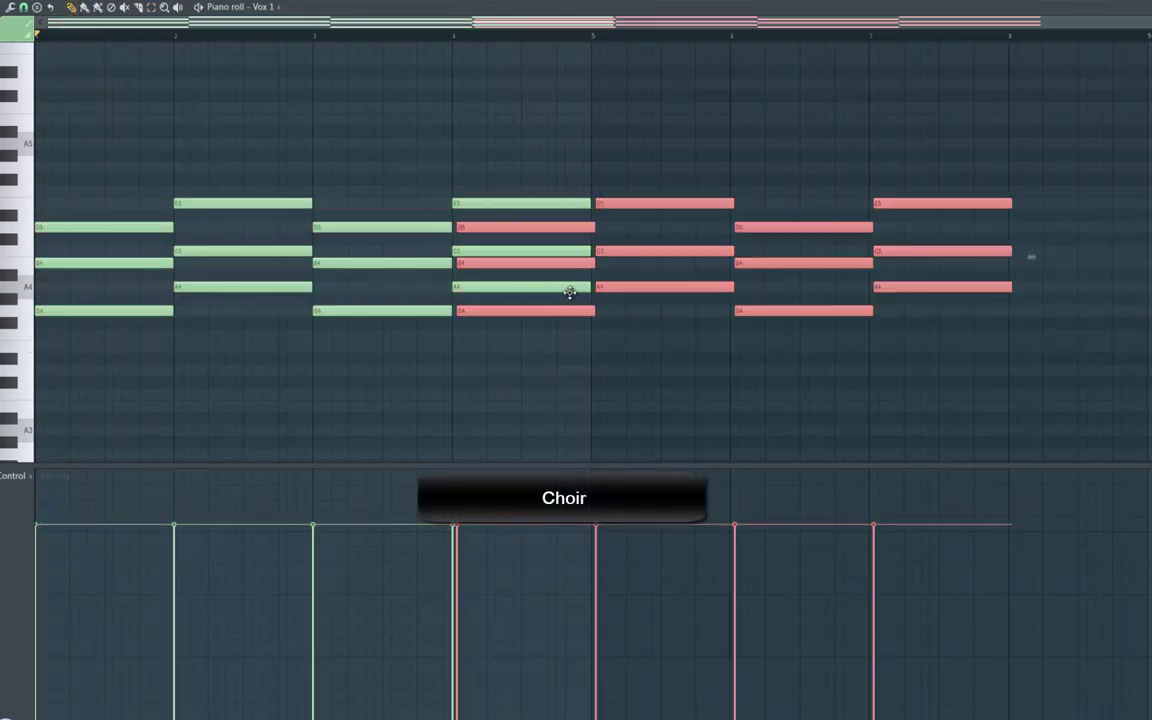
drag(604, 293, 601, 288)
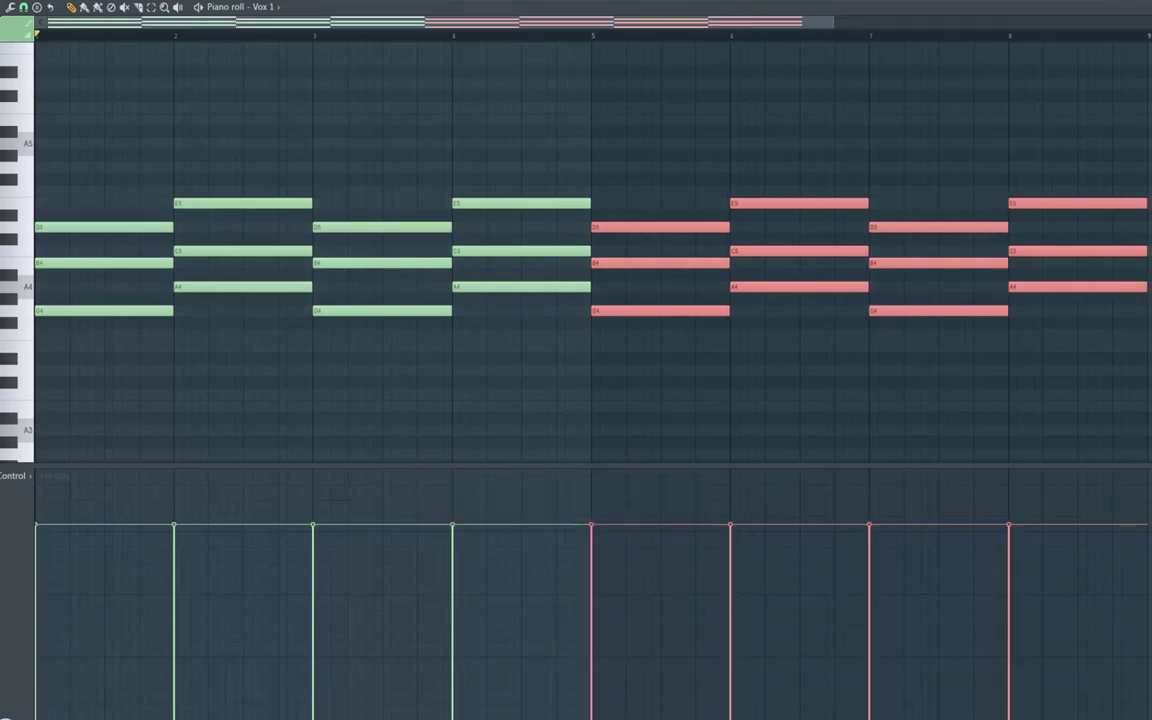
Select all Vox 1 chords across bars 1 to 8 and quantize them
click(151, 9)
drag(25, 144, 8, 392)
click(9, 9)
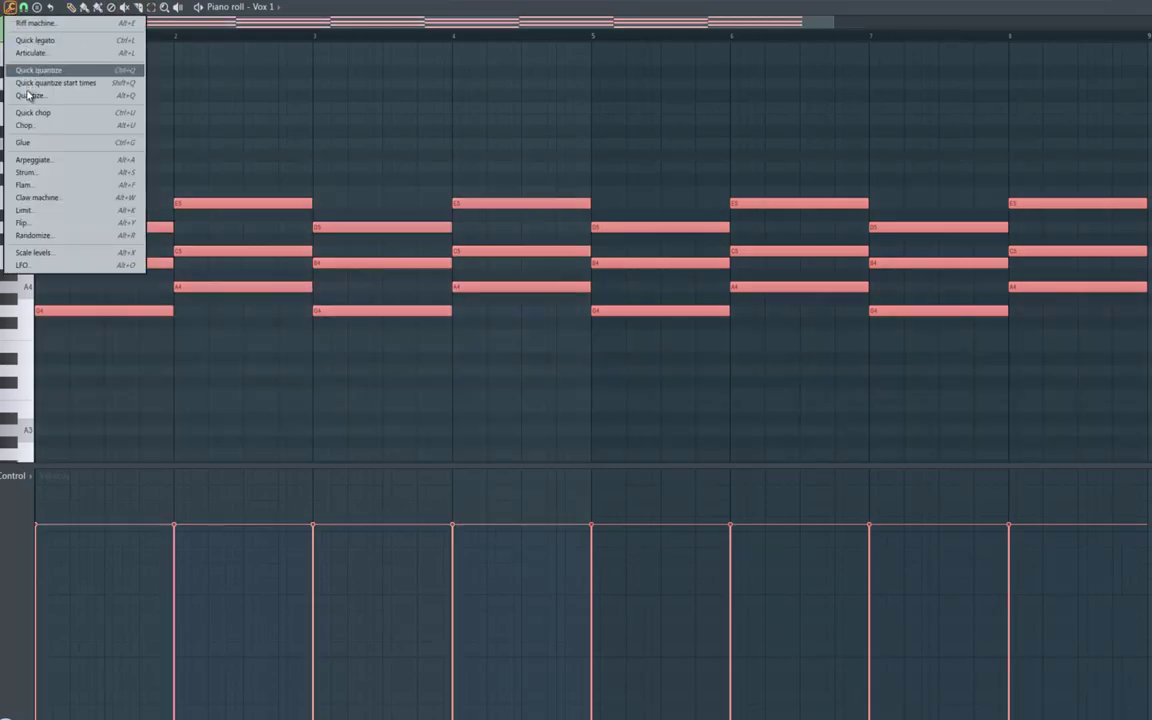
key(Return)
click(663, 420)
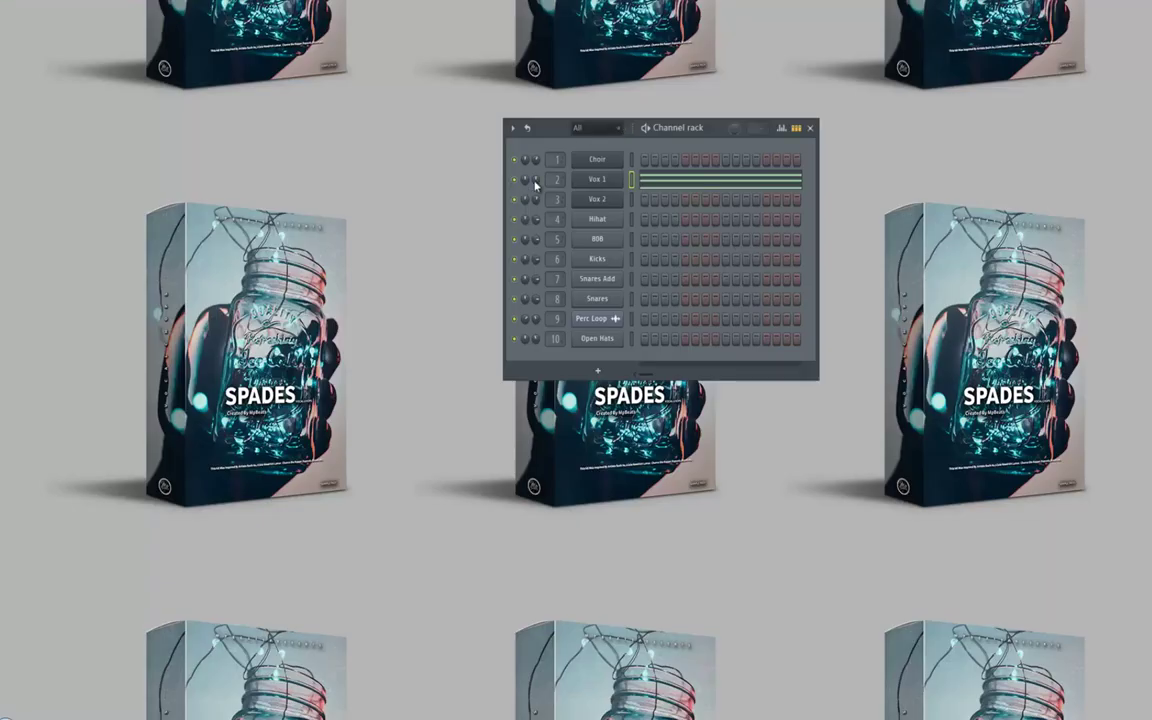
Copy the Vox 1 notes and paste them into the Choir channel
right_click(567, 186)
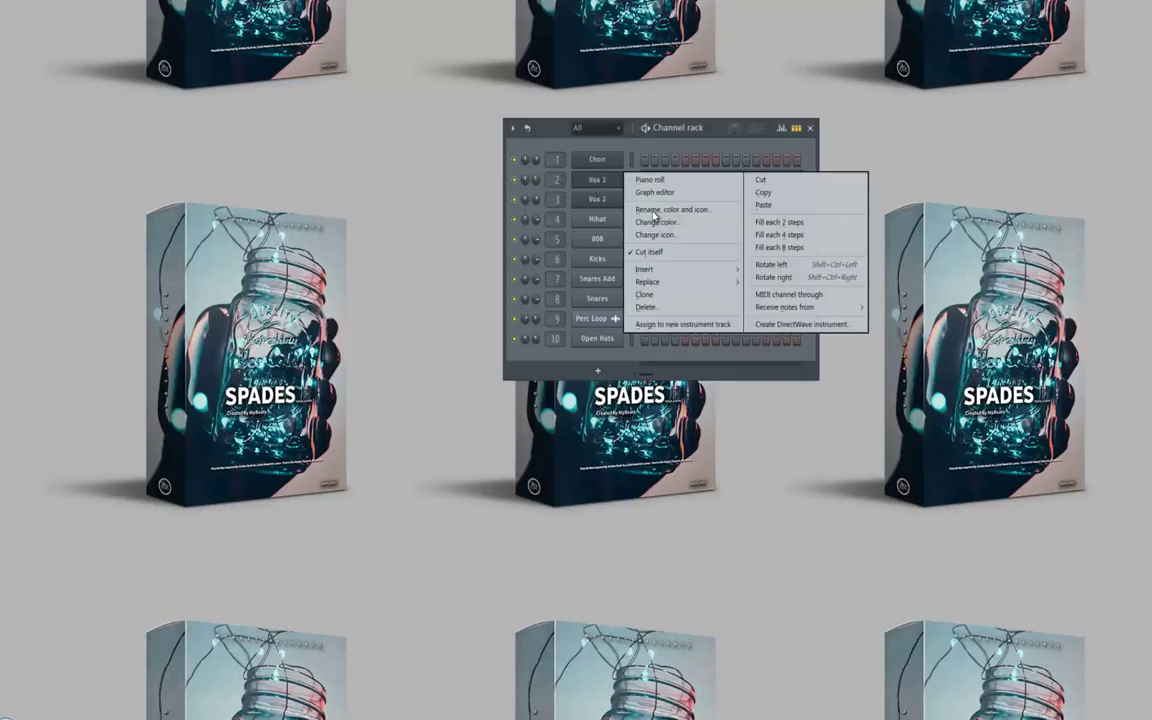
click(765, 192)
right_click(605, 164)
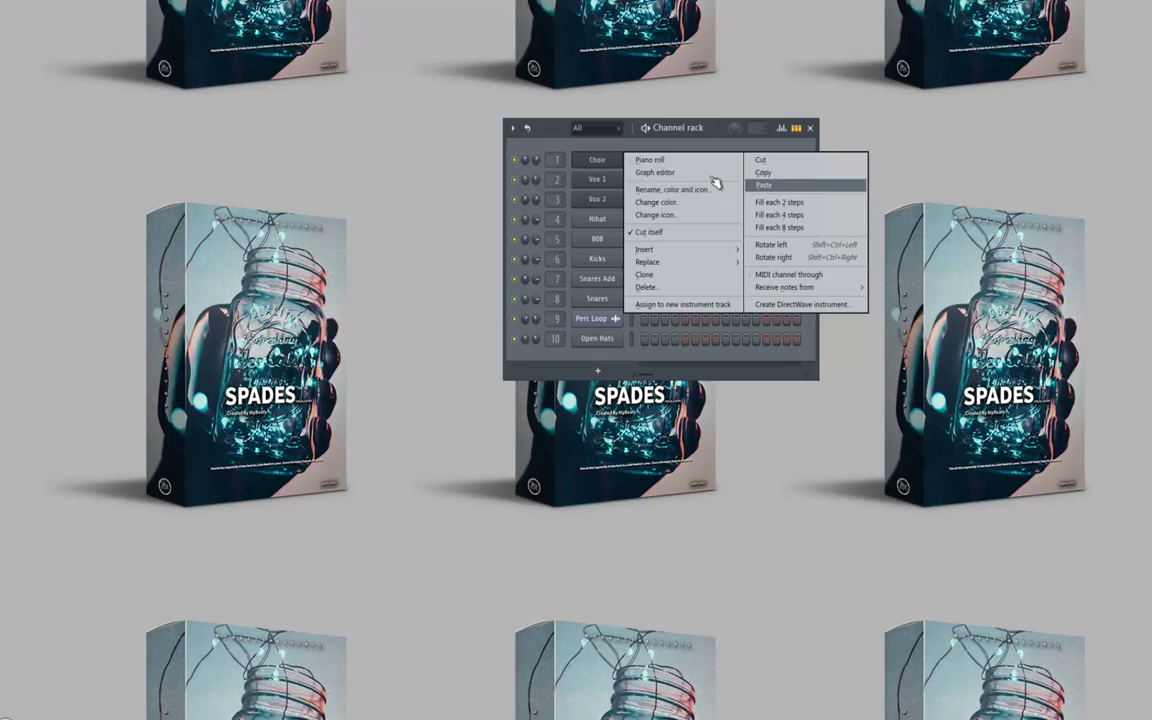
click(760, 184)
Open the Choir piano roll and move all its notes up one octave
right_click(606, 162)
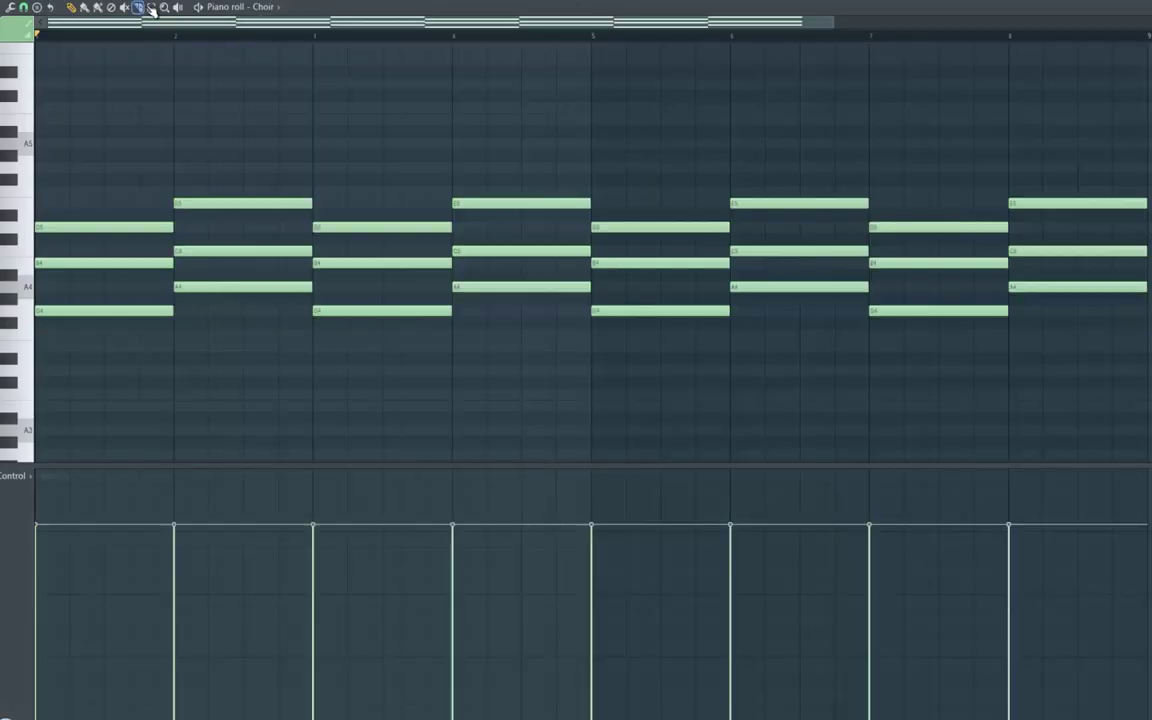
key(ctrl+a)
key(p)
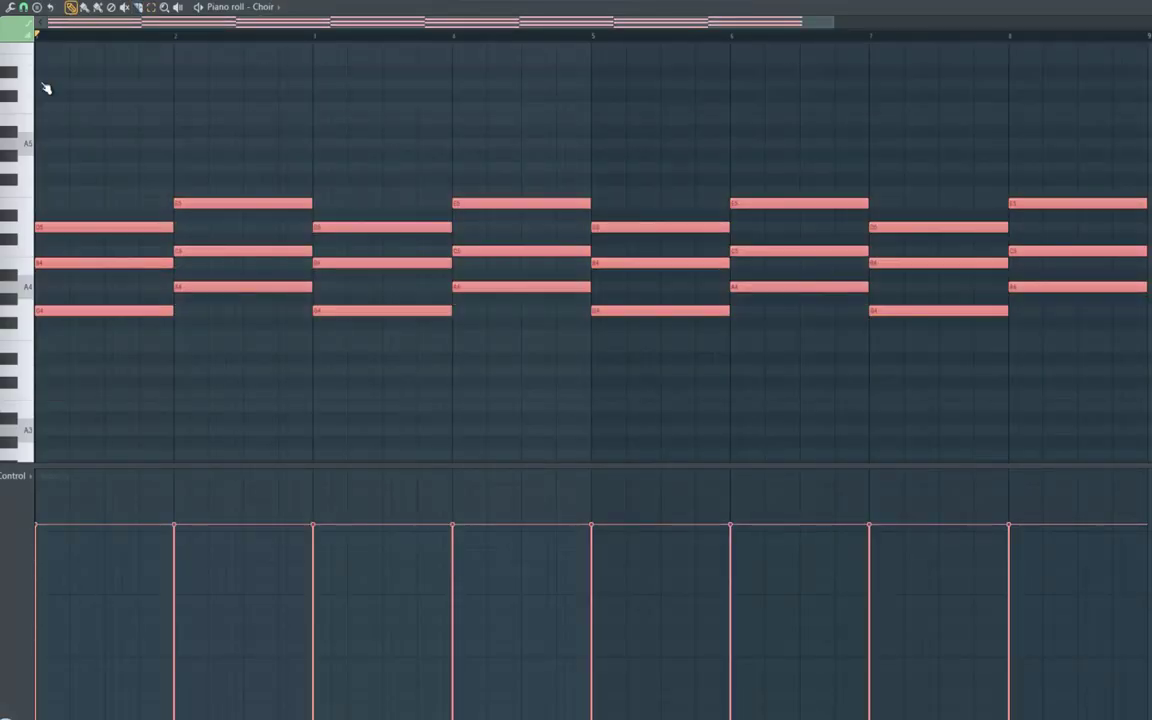
scroll(40, 290, up, 3)
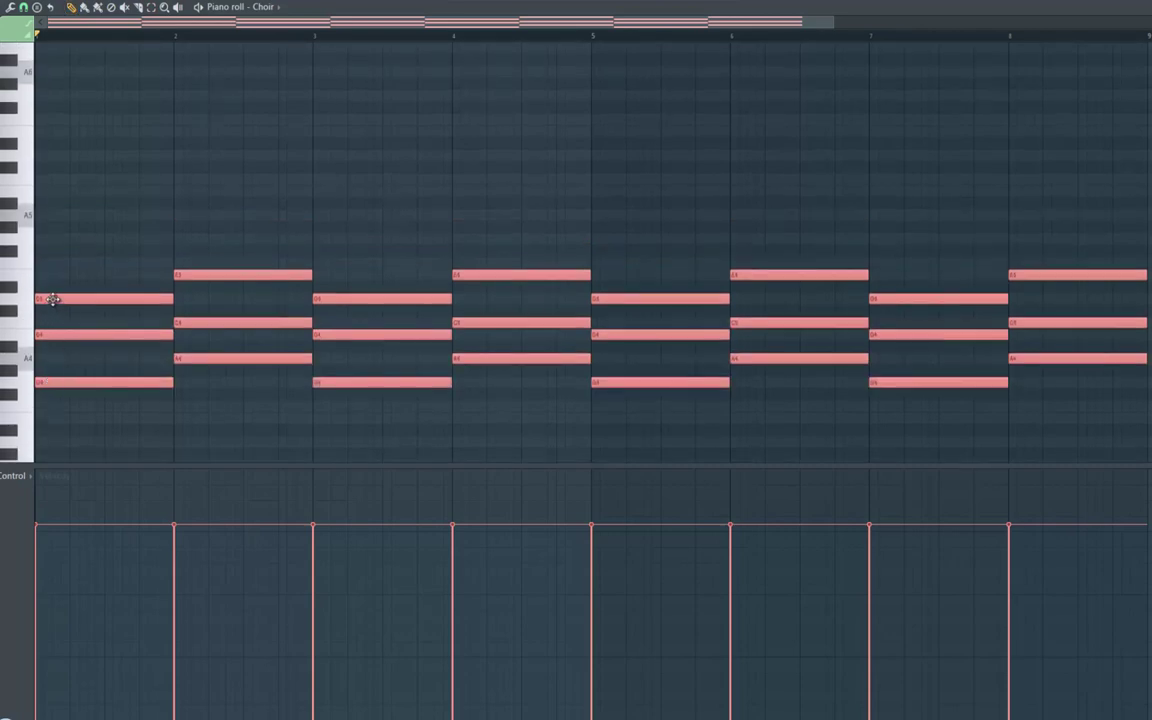
drag(42, 280, 12, 137)
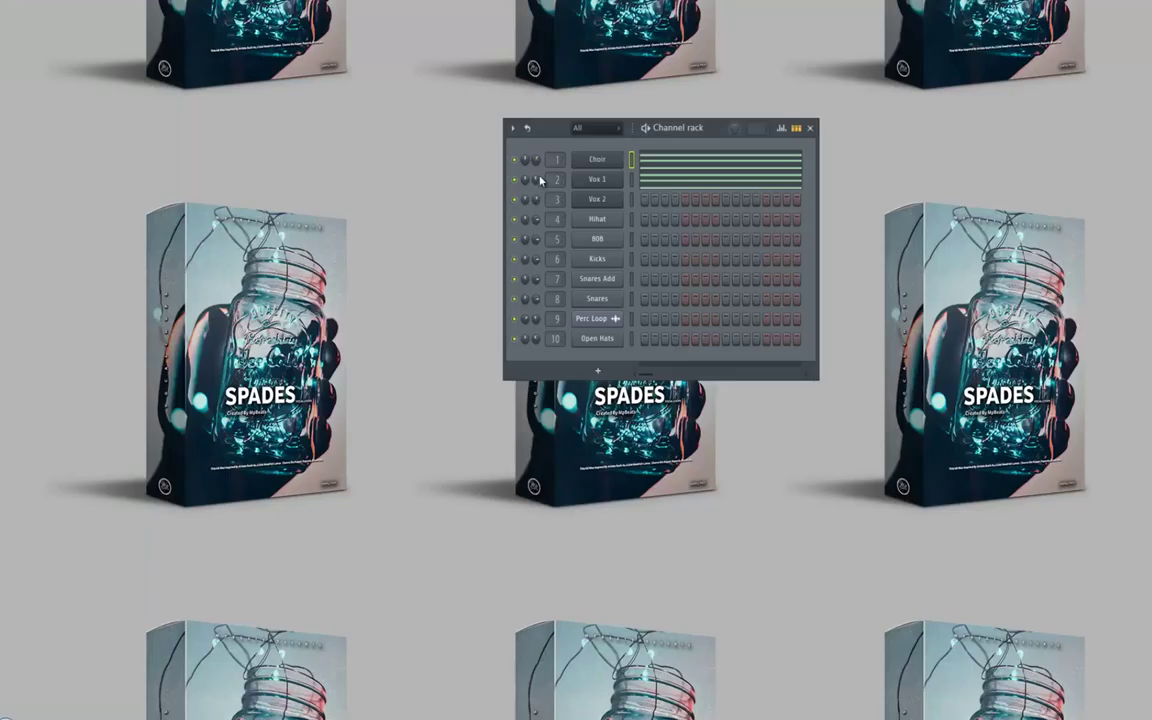
Play the pattern and delete the A5, C6, E6 chord in bar 4 of Choir
key(space)
right_click(604, 163)
click(612, 161)
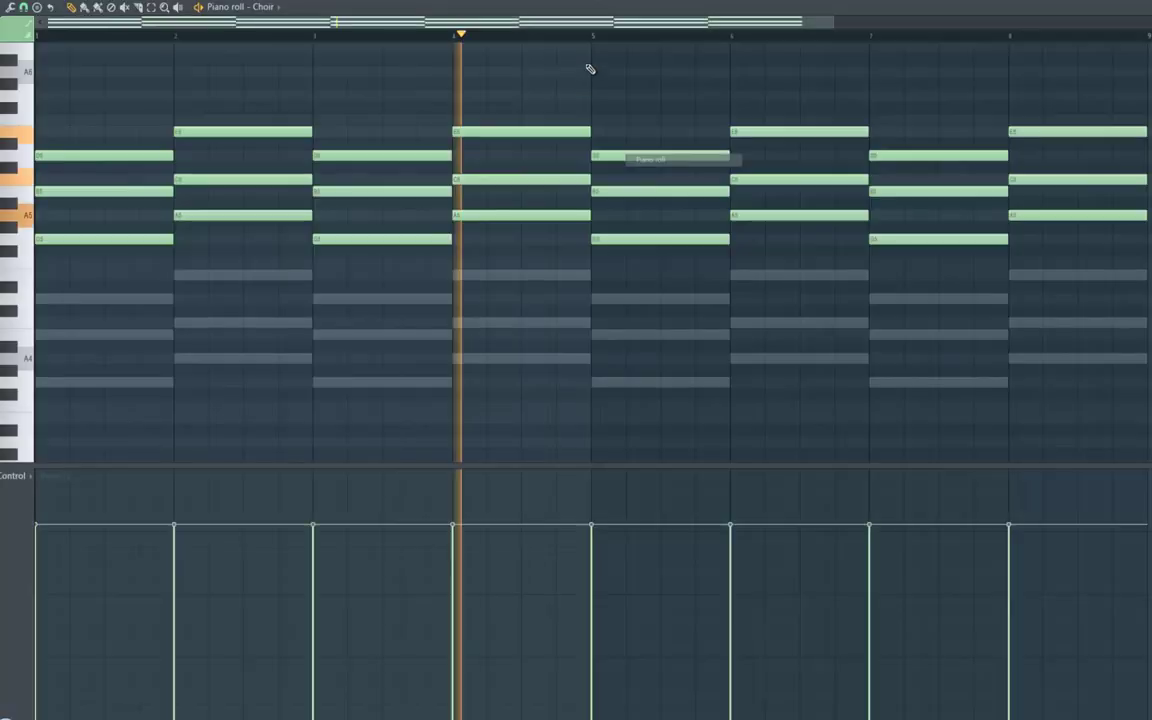
right_click(503, 133)
right_click(506, 180)
right_click(508, 215)
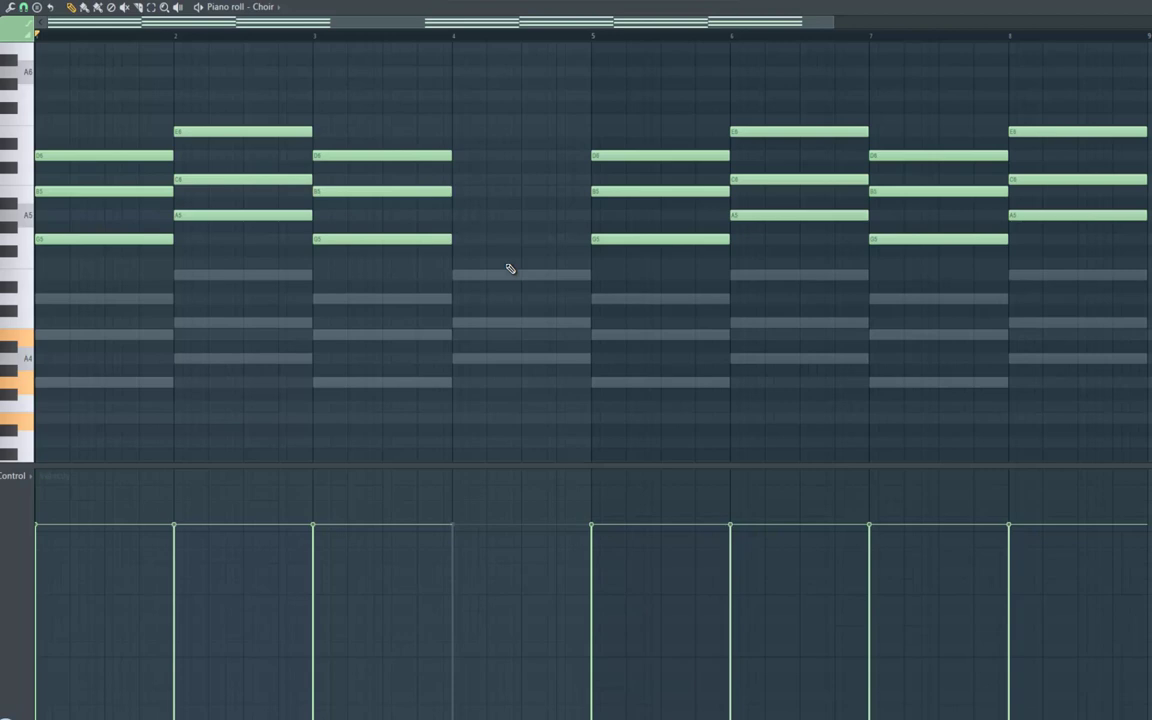
Draw an E4, G4, B4 chord in Choir, then move it to bar 4 and up one octave to E5, G5, B5
click(60, 336)
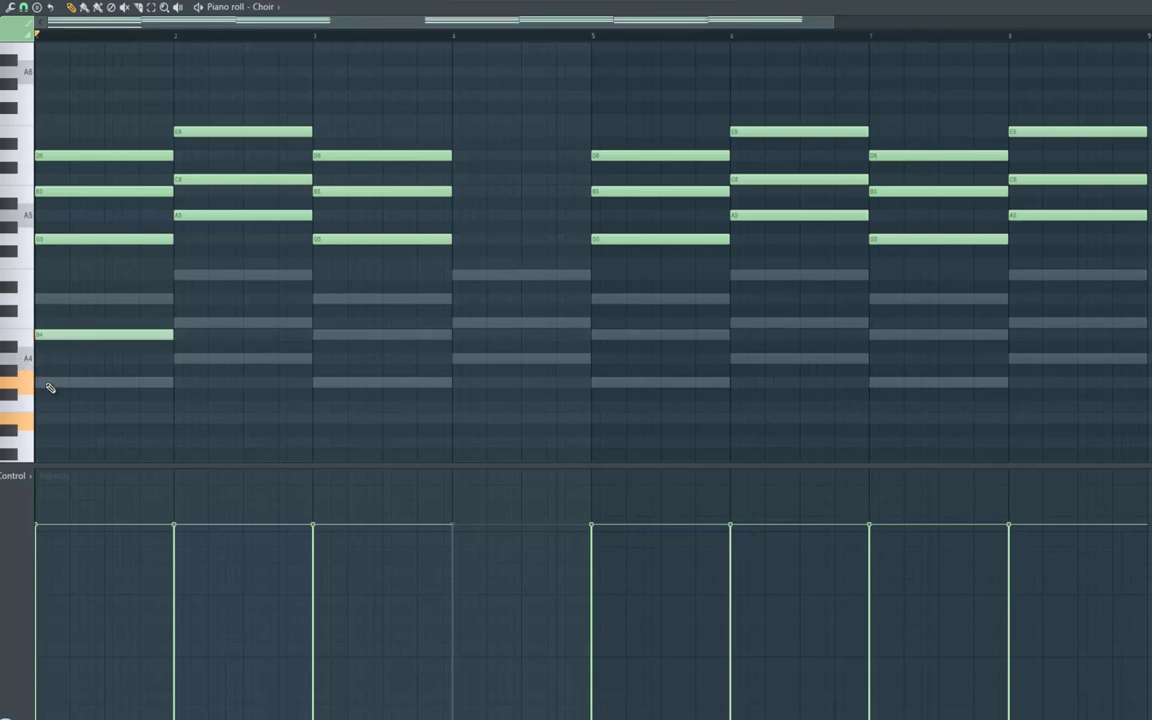
click(46, 382)
click(46, 418)
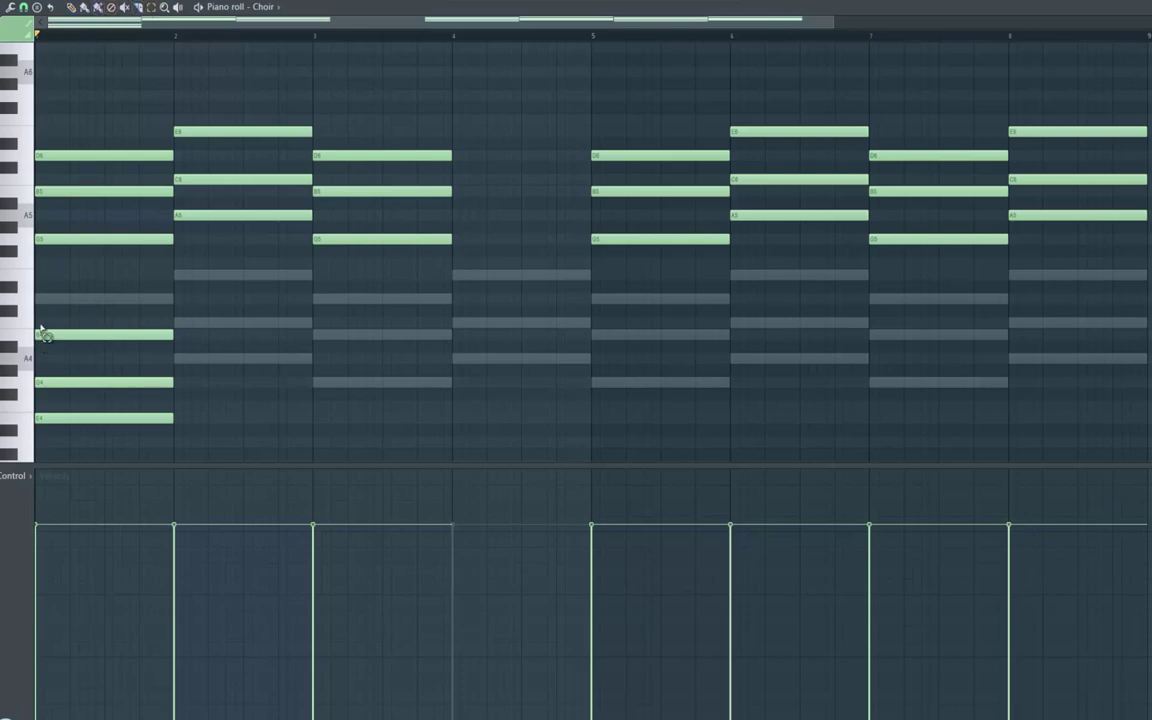
drag(40, 320, 93, 440)
click(70, 7)
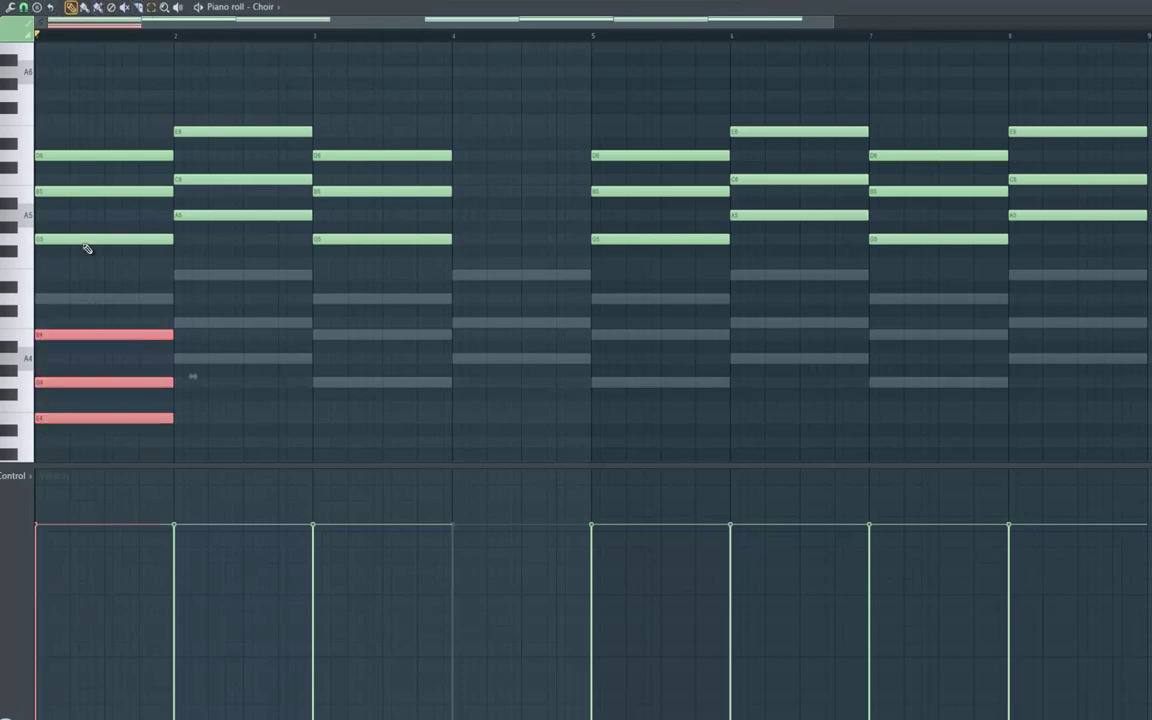
drag(259, 348, 522, 332)
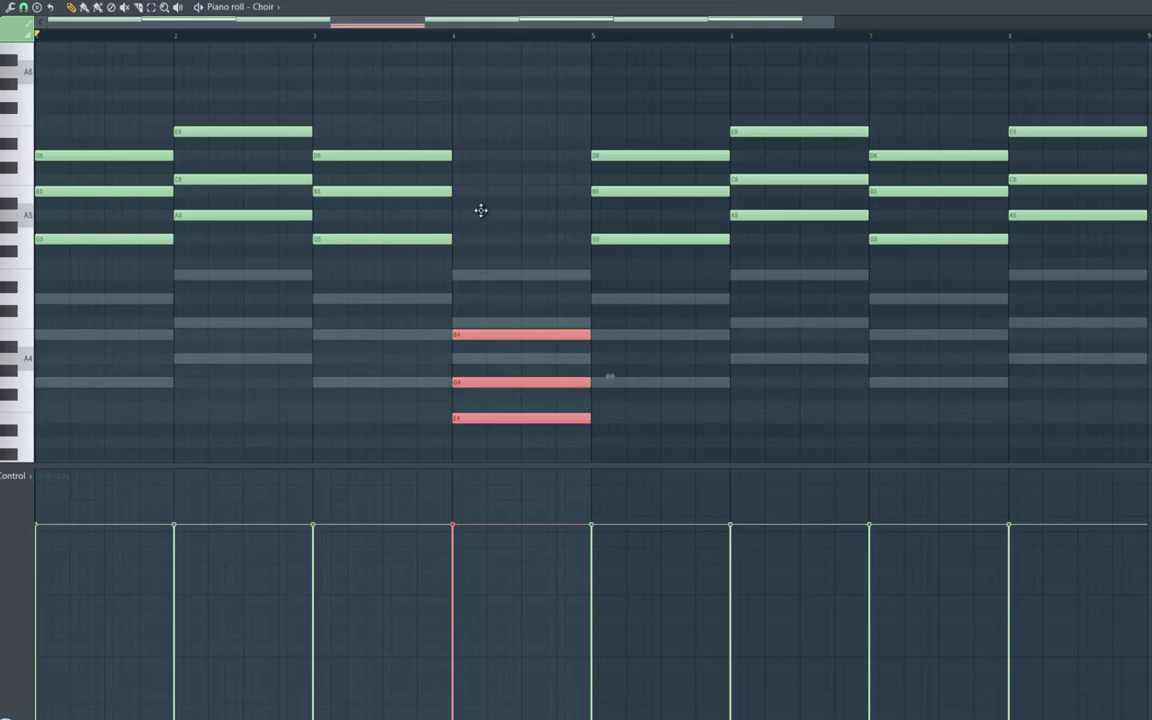
mouse_move(481, 210)
mouse_down()
mouse_move(486, 180)
mouse_move(486, 198)
mouse_up()
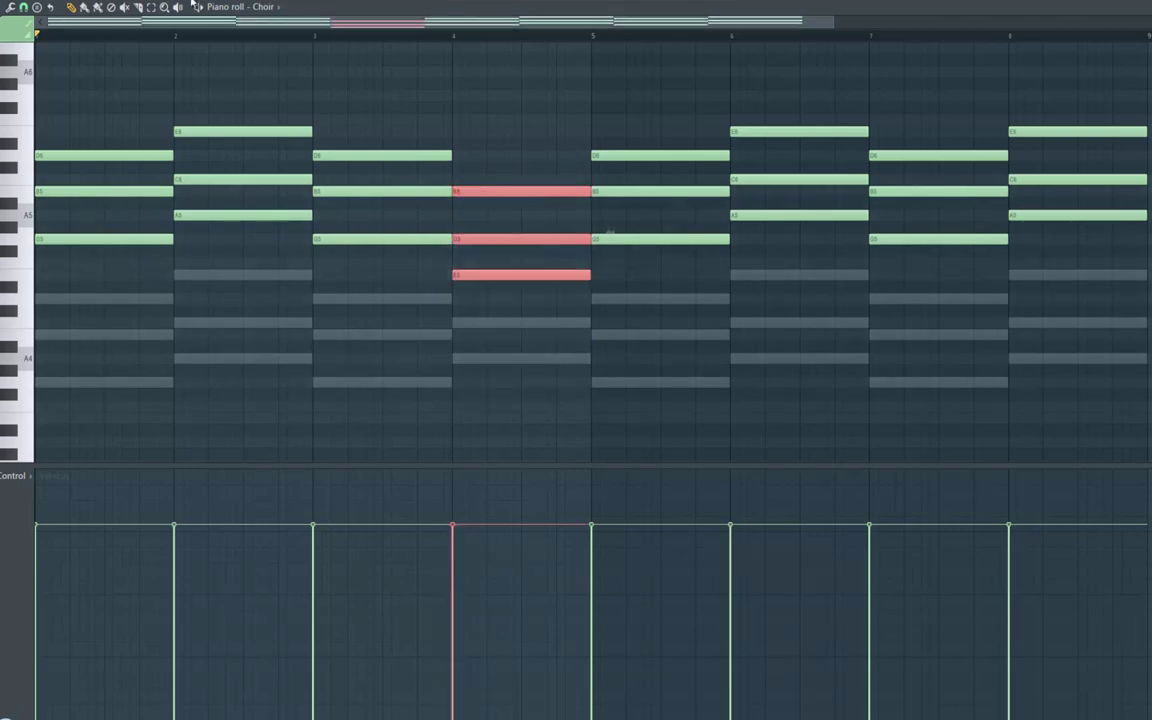
Play back the Choir pattern and delete its chords in bars 5 to 8
key(space)
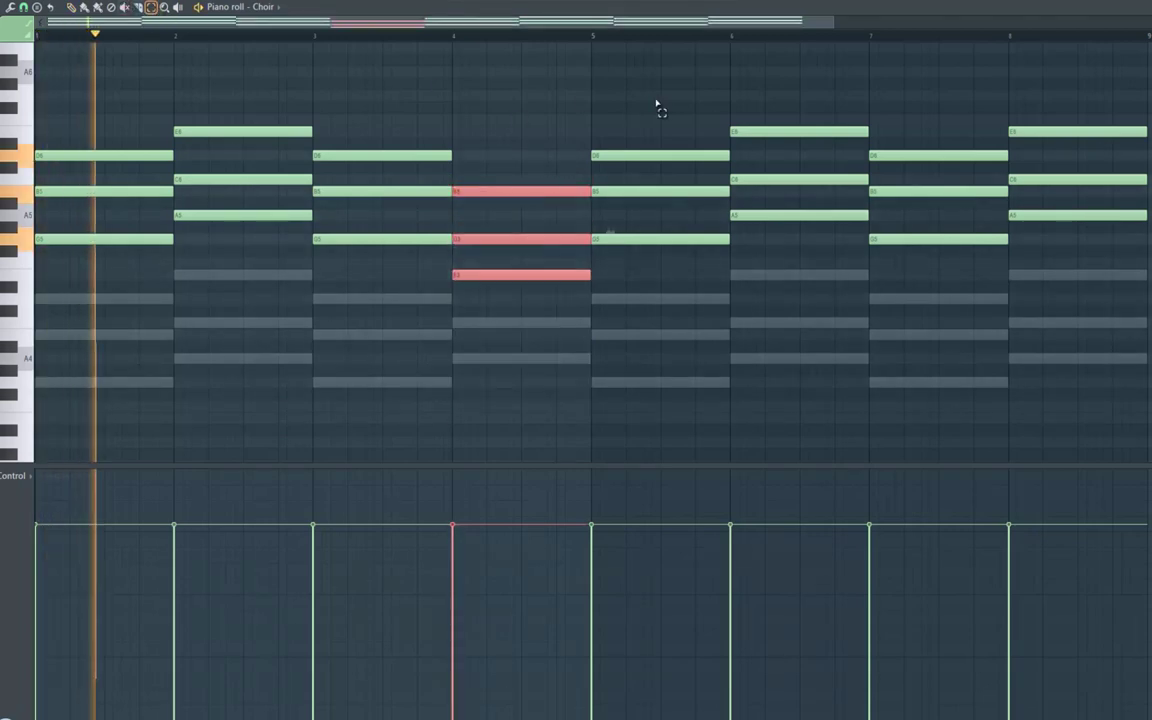
drag(675, 91, 1125, 395)
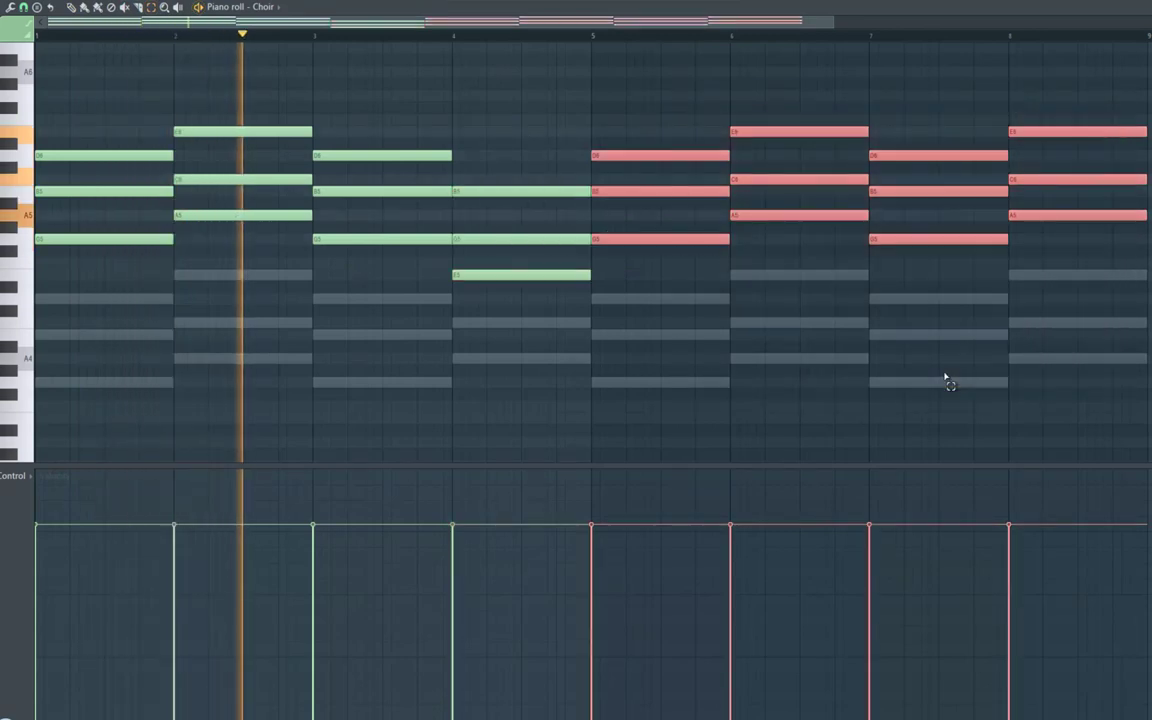
key(Delete)
key(F6)
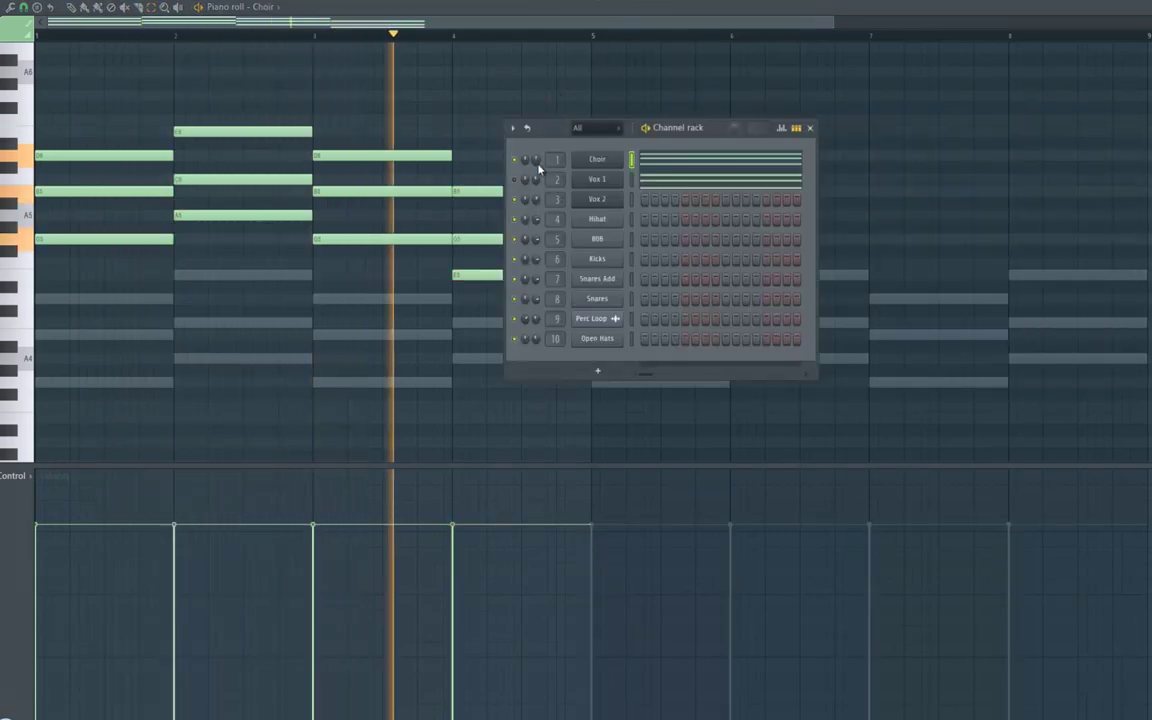
key(space)
Duplicate the four-bar Choir progression into bars 5 to 8, aligned to the start of bar 5
click(151, 8)
drag(16, 88, 4, 295)
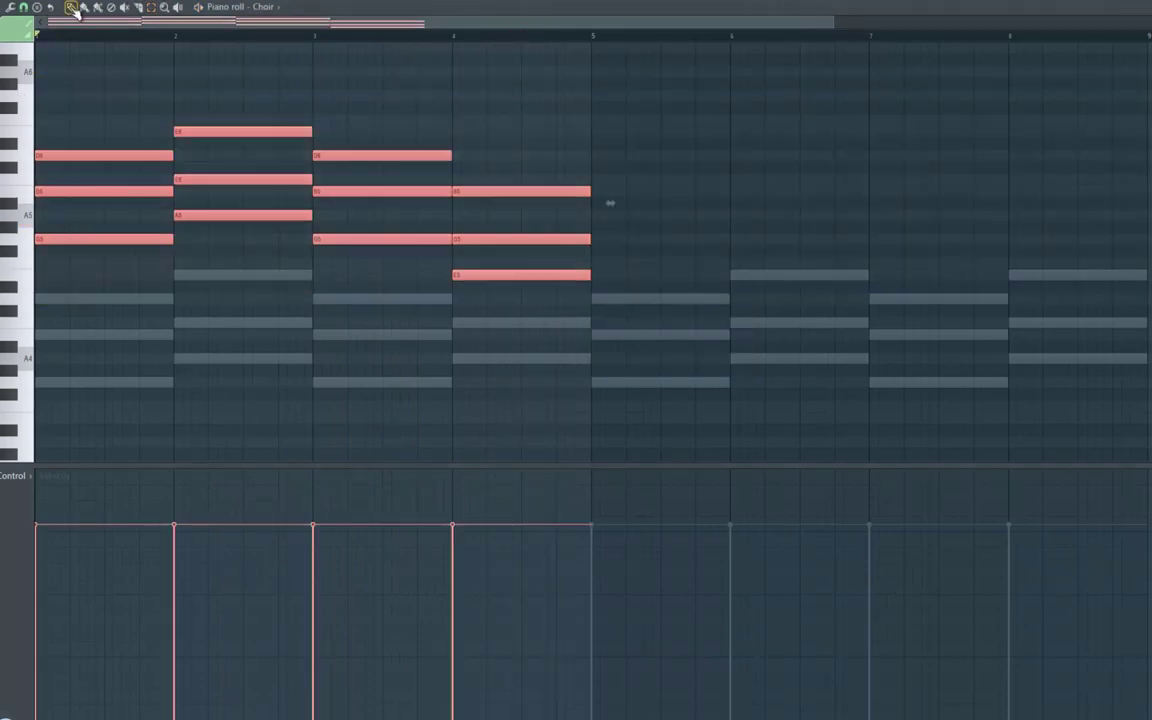
key(ctrl+b)
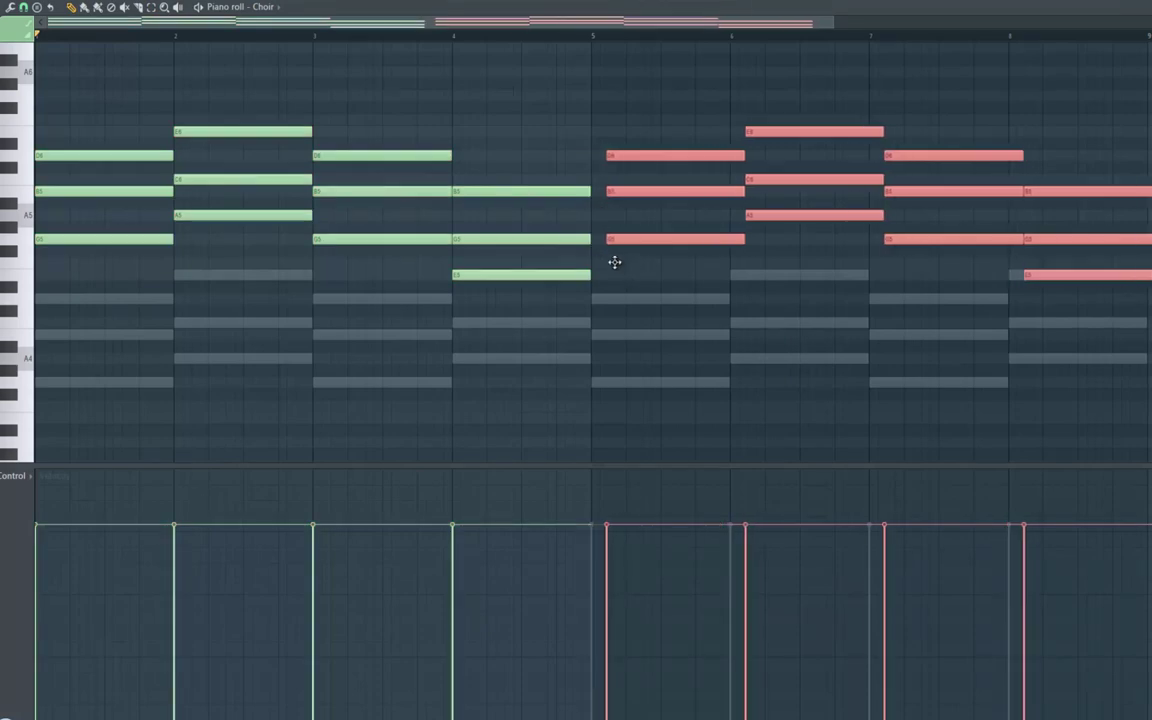
drag(615, 262, 614, 260)
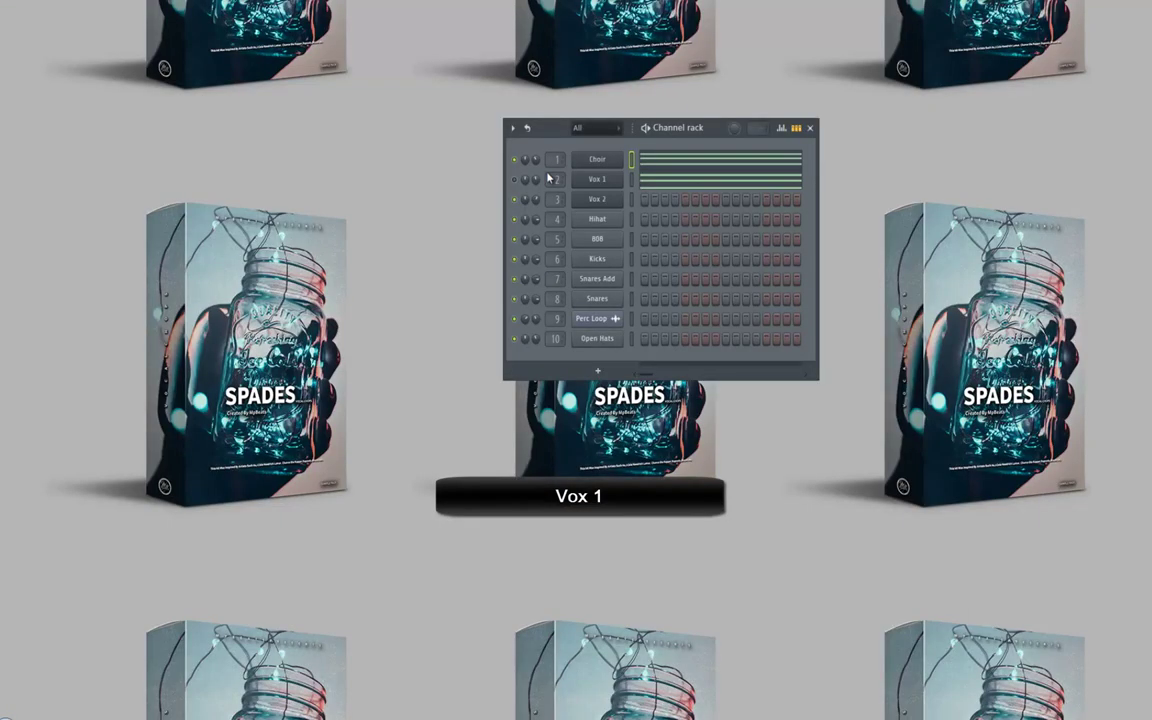
Play the pattern, select the Vox 1 channel and rename its mixer track from Vox to Vox 1
key(space)
click(631, 179)
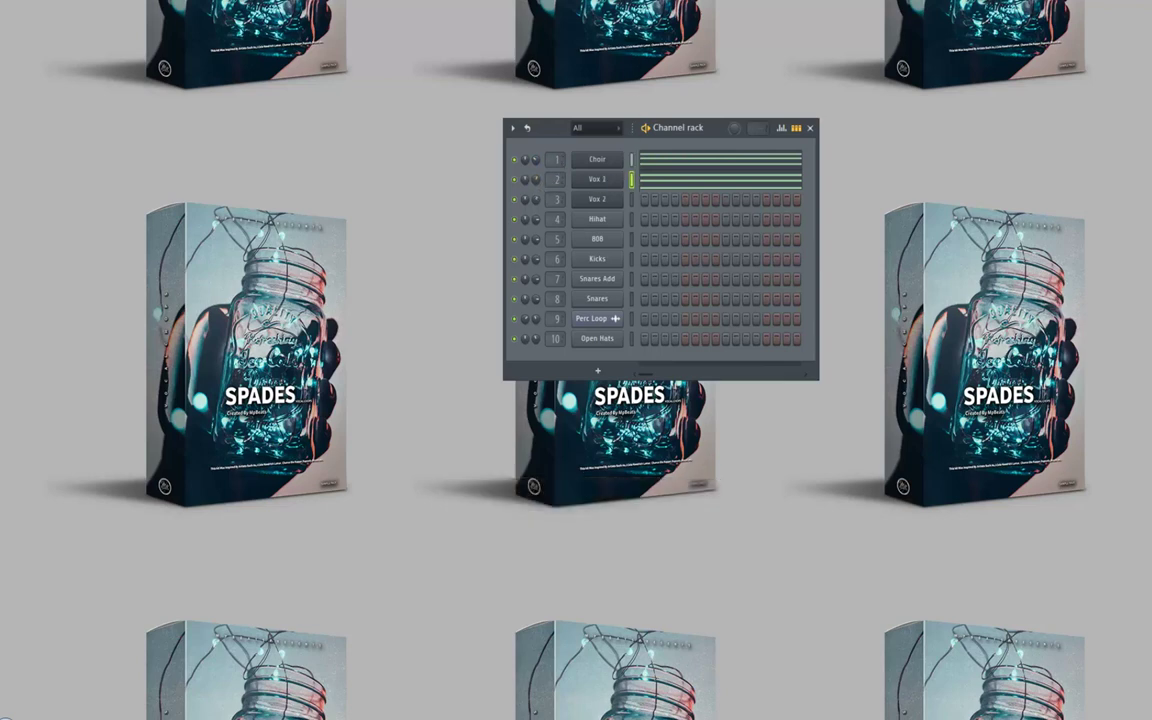
key(F9)
right_click(284, 368)
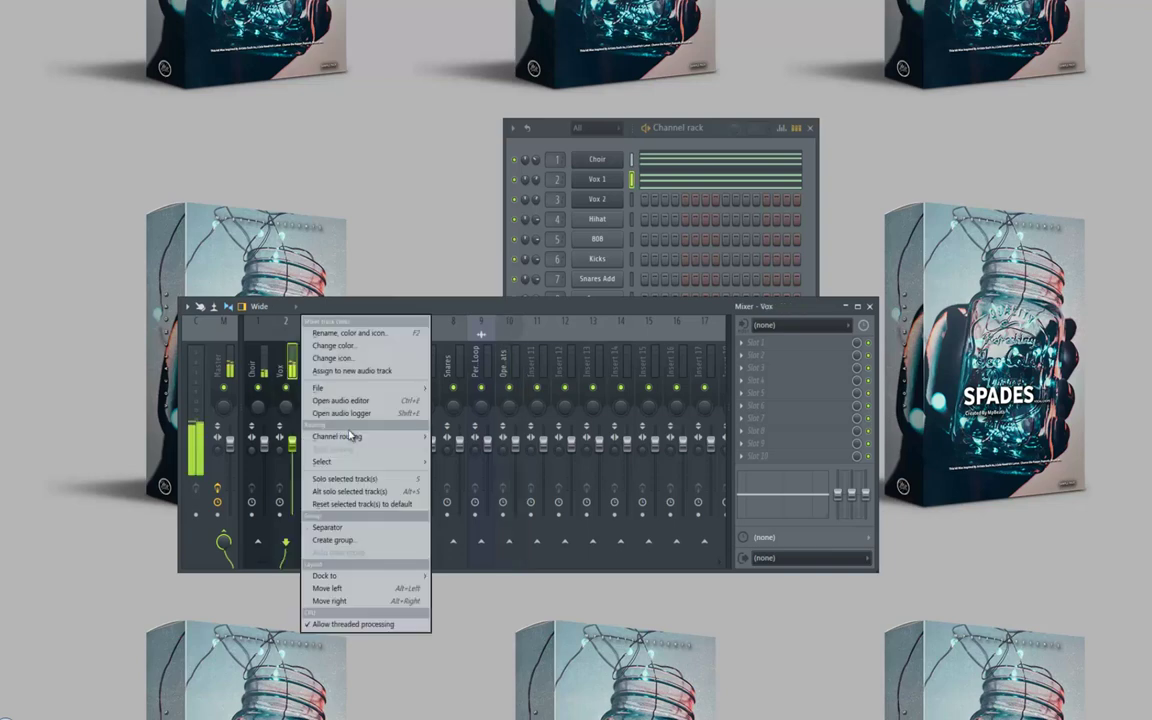
mouse_move(389, 428)
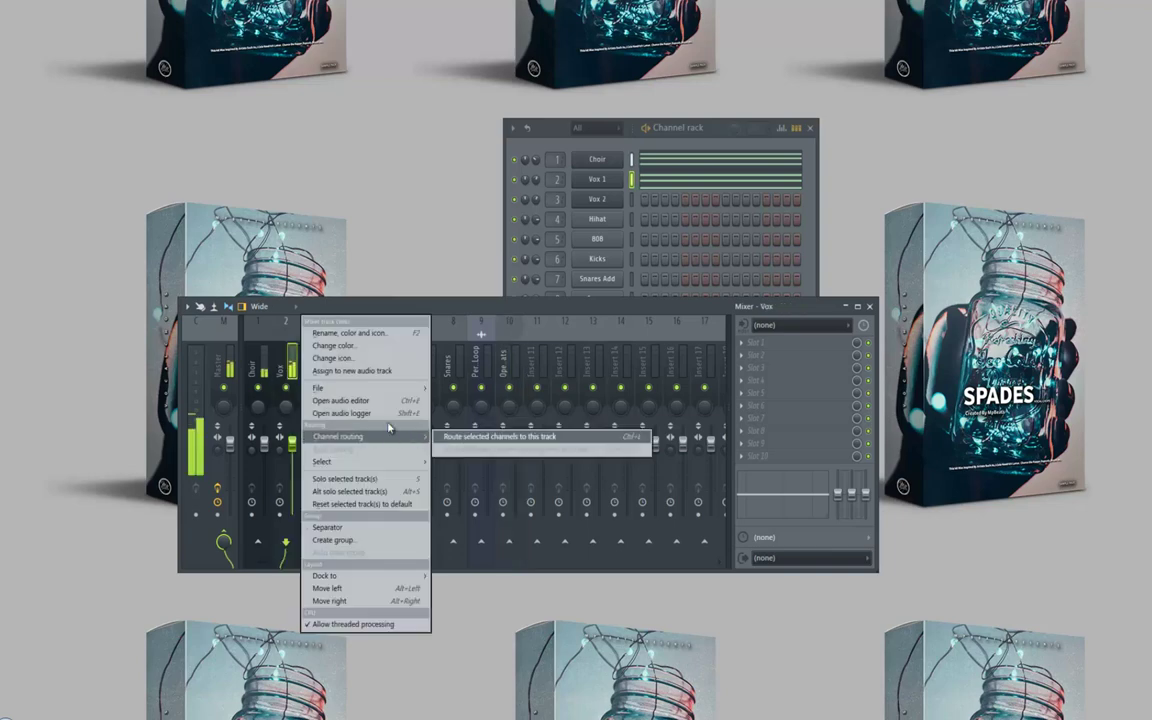
click(348, 333)
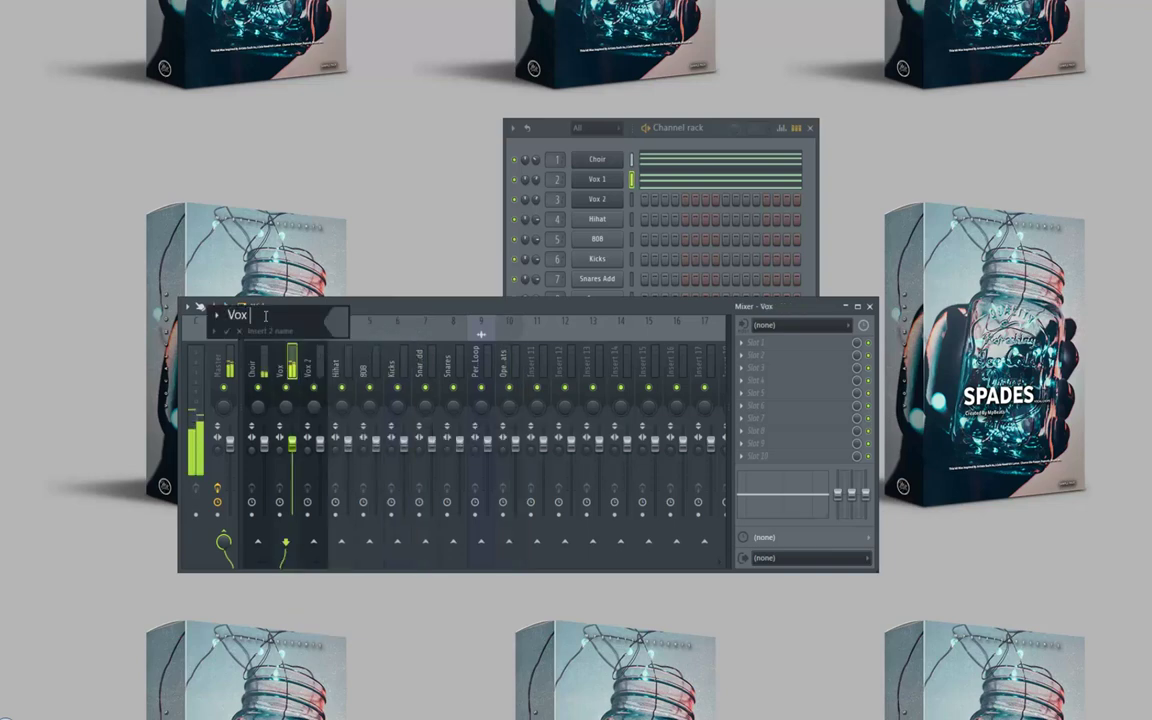
text(1)
key(Return)
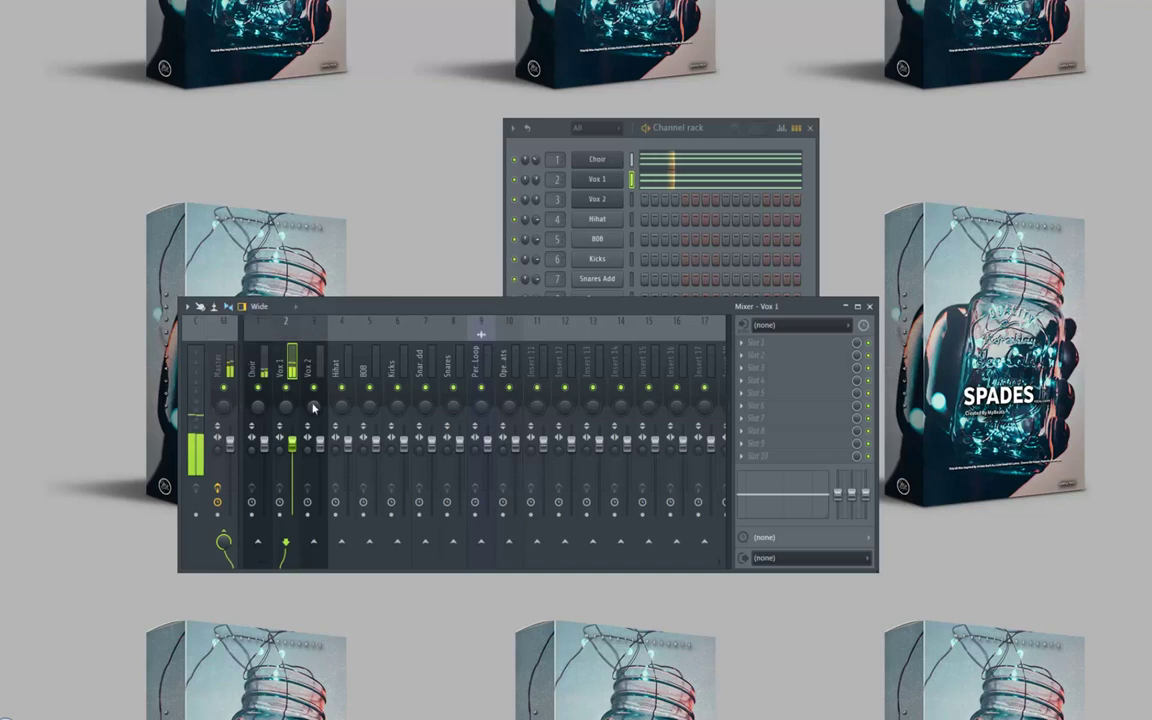
Load Fruity Parametric EQ 2 in the first effect slot of Vox 1 and lower the Vox 1 instrument's amp release to about -54
click(740, 344)
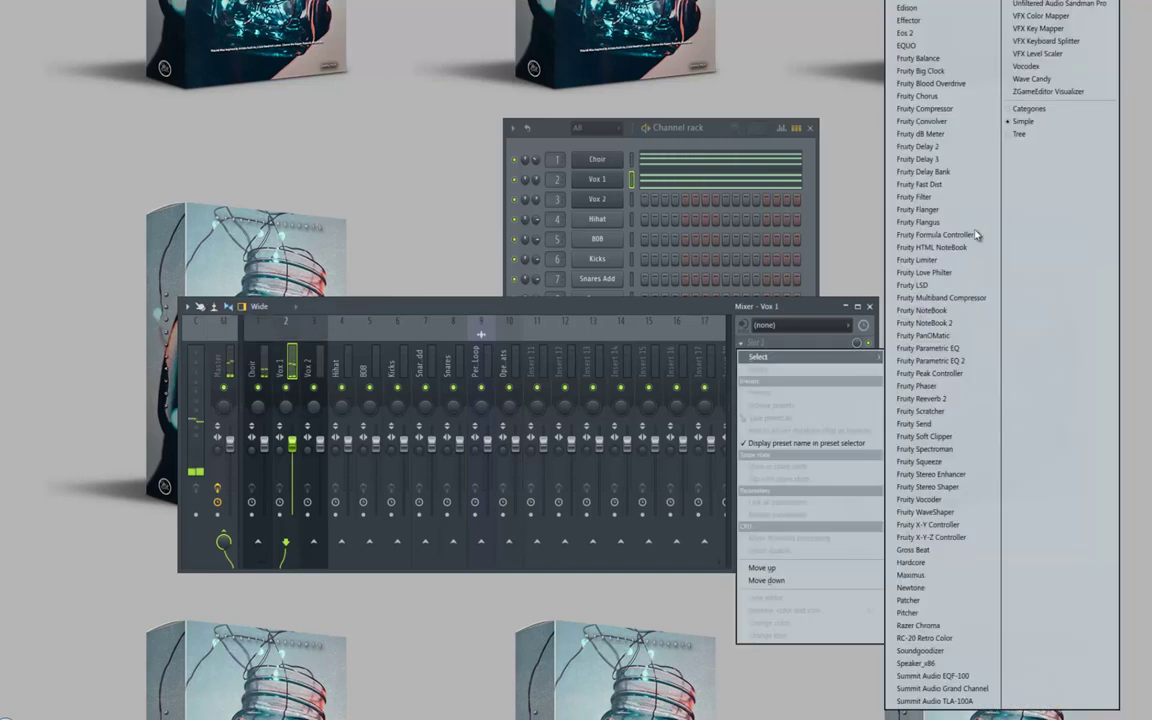
click(930, 360)
click(593, 180)
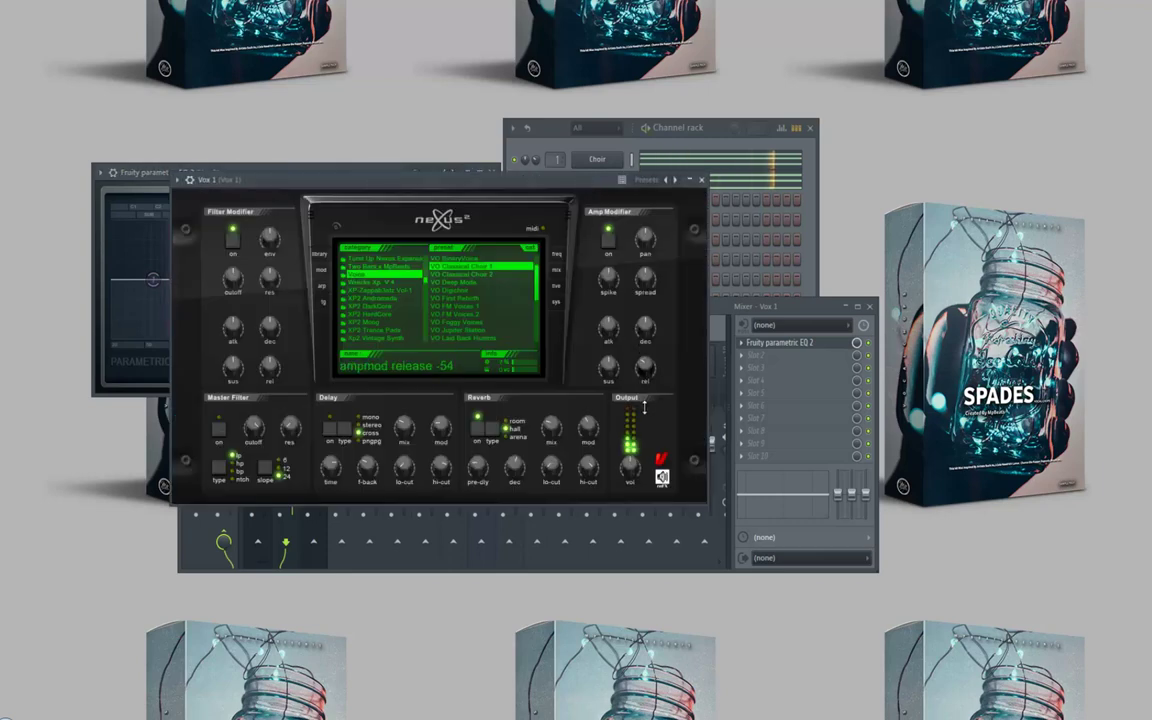
drag(645, 385, 644, 406)
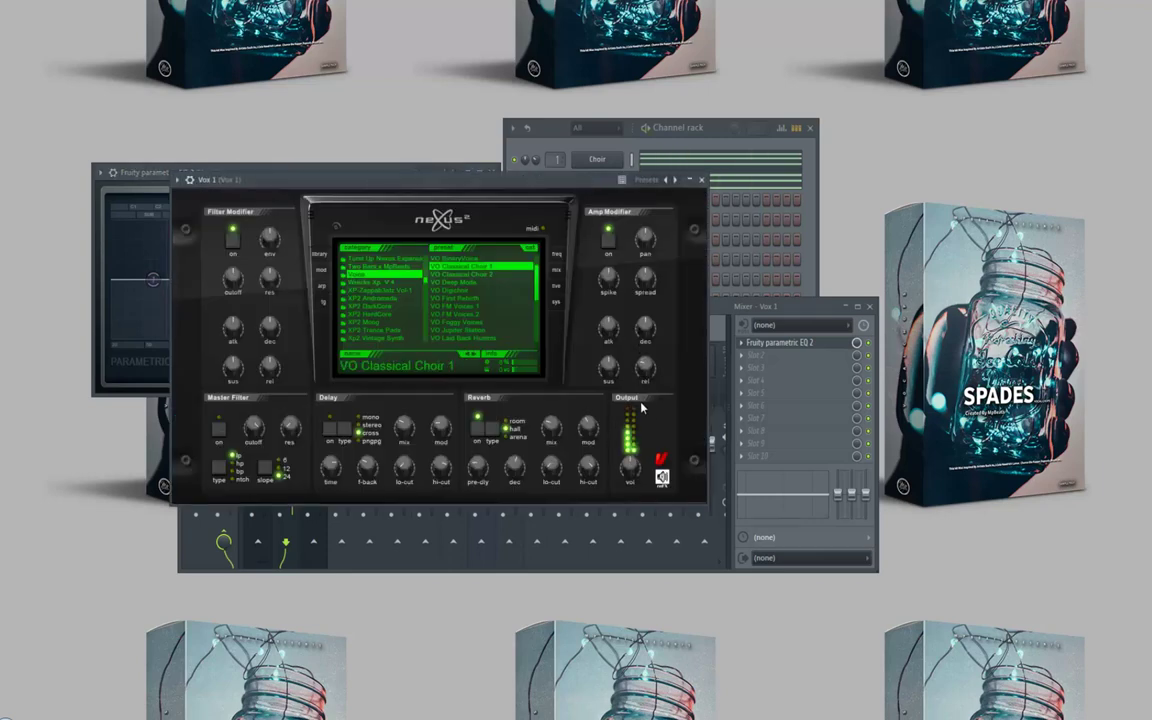
click(701, 181)
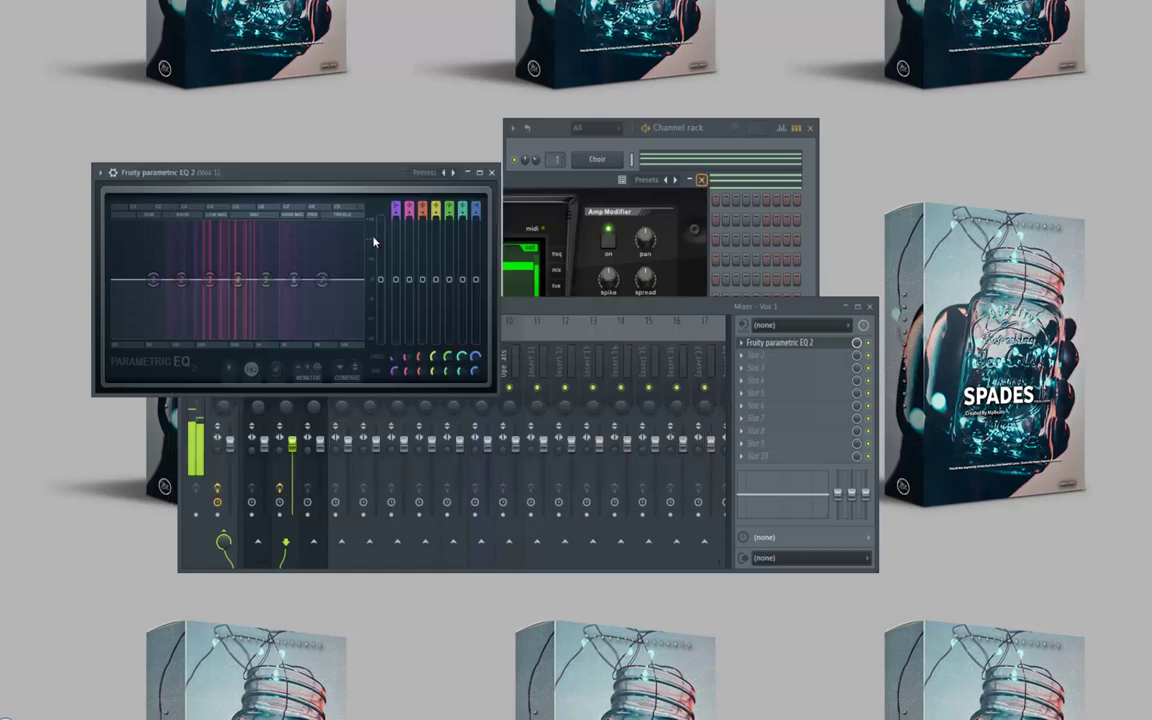
Make the lowest EQ band on Vox 1 a high-pass filter and raise its cutoff into the bass range
drag(300, 170, 417, 153)
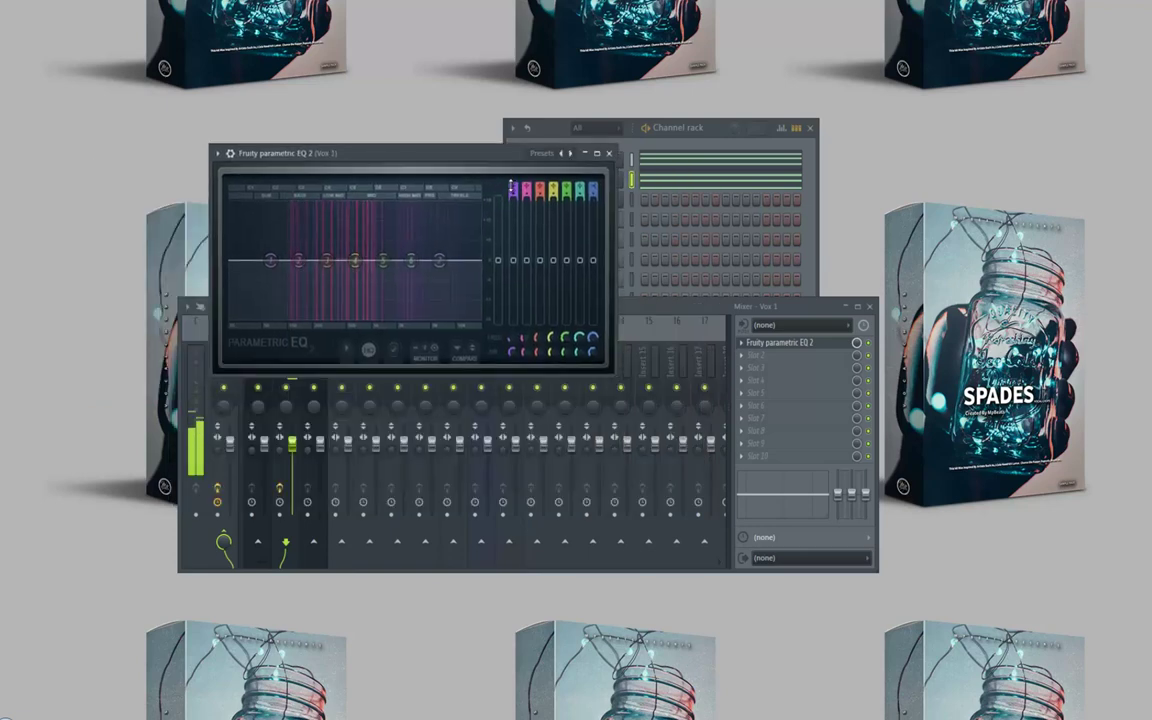
mouse_move(512, 188)
mouse_down()
mouse_move(514, 205)
mouse_move(514, 187)
mouse_up()
drag(275, 263, 329, 265)
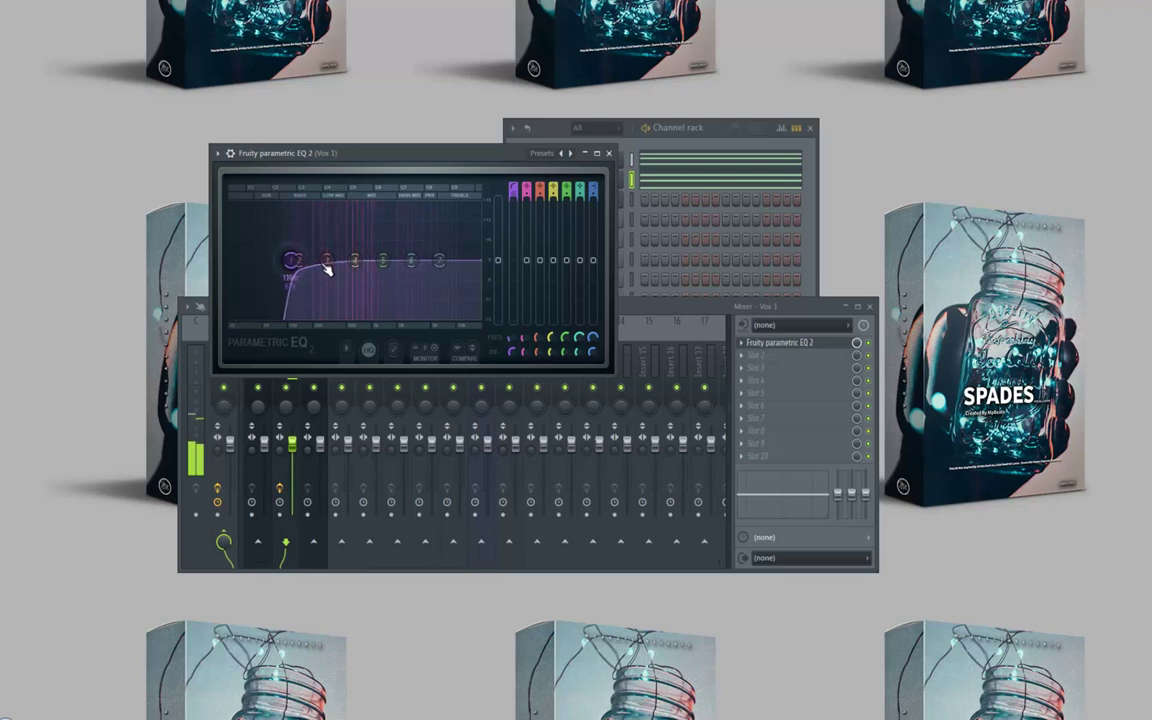
click(609, 154)
click(537, 176)
key(space)
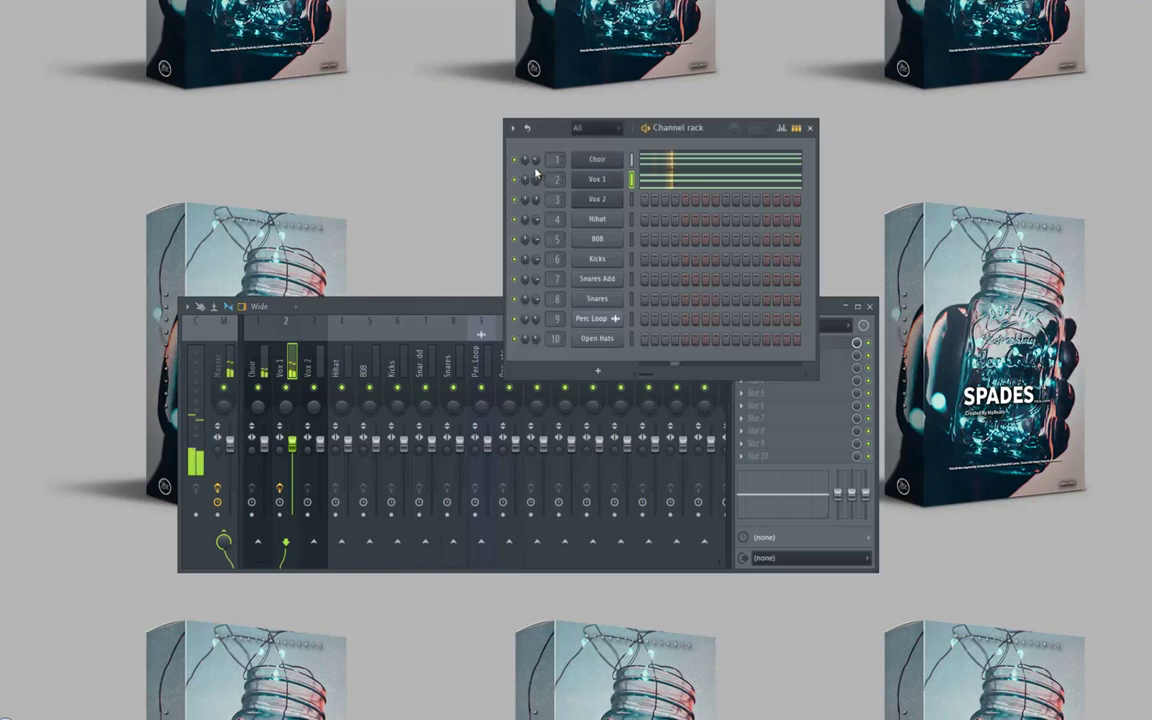
Add Fruity Stereo Enhancer to the second effect slot of Vox 1, apply its For Strings preset, and lower the effect's mix level
click(483, 380)
click(752, 356)
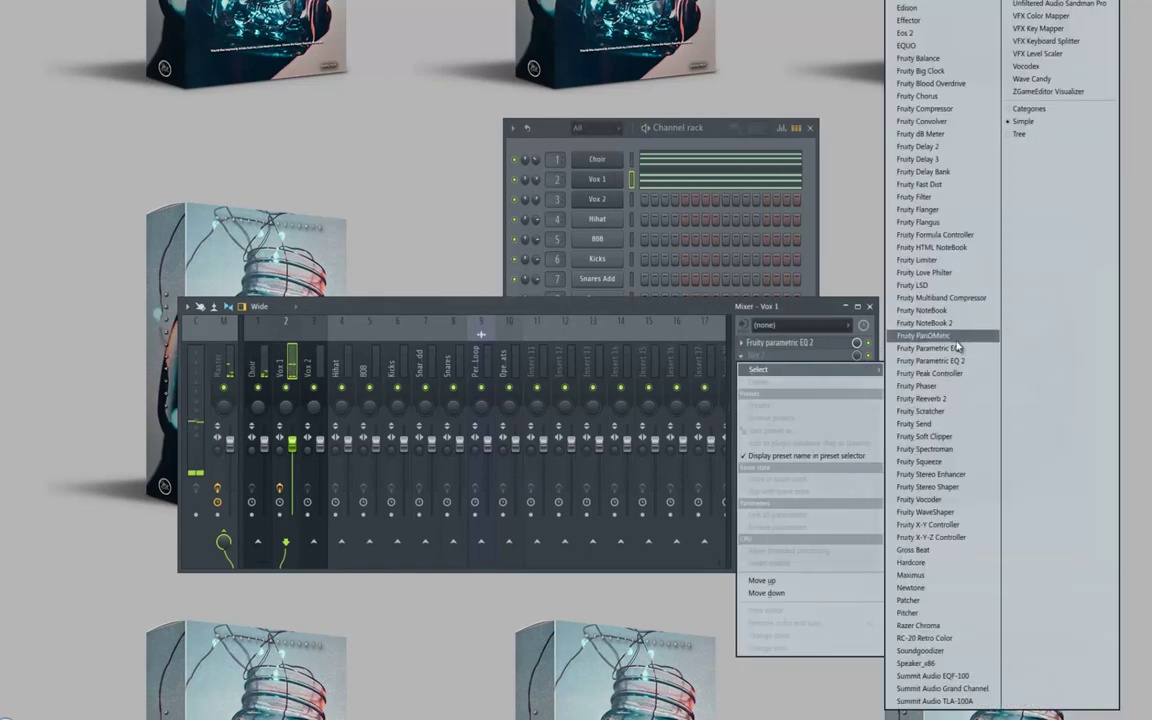
click(930, 474)
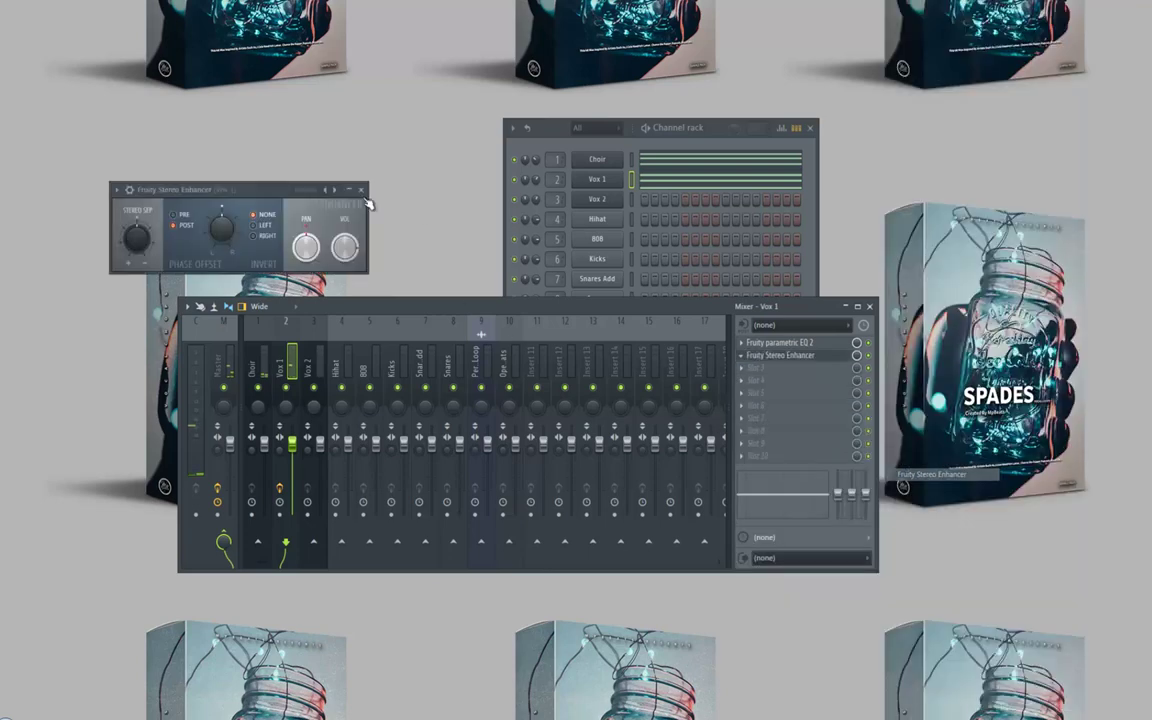
right_click(335, 190)
click(359, 210)
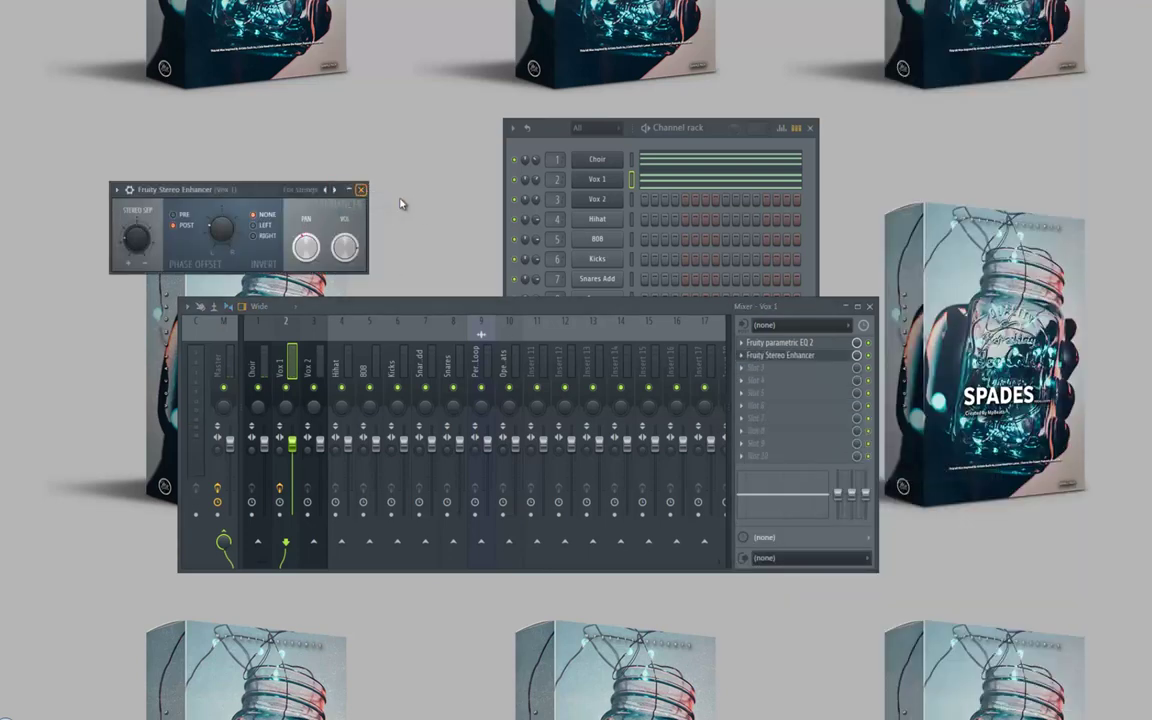
click(361, 190)
key(space)
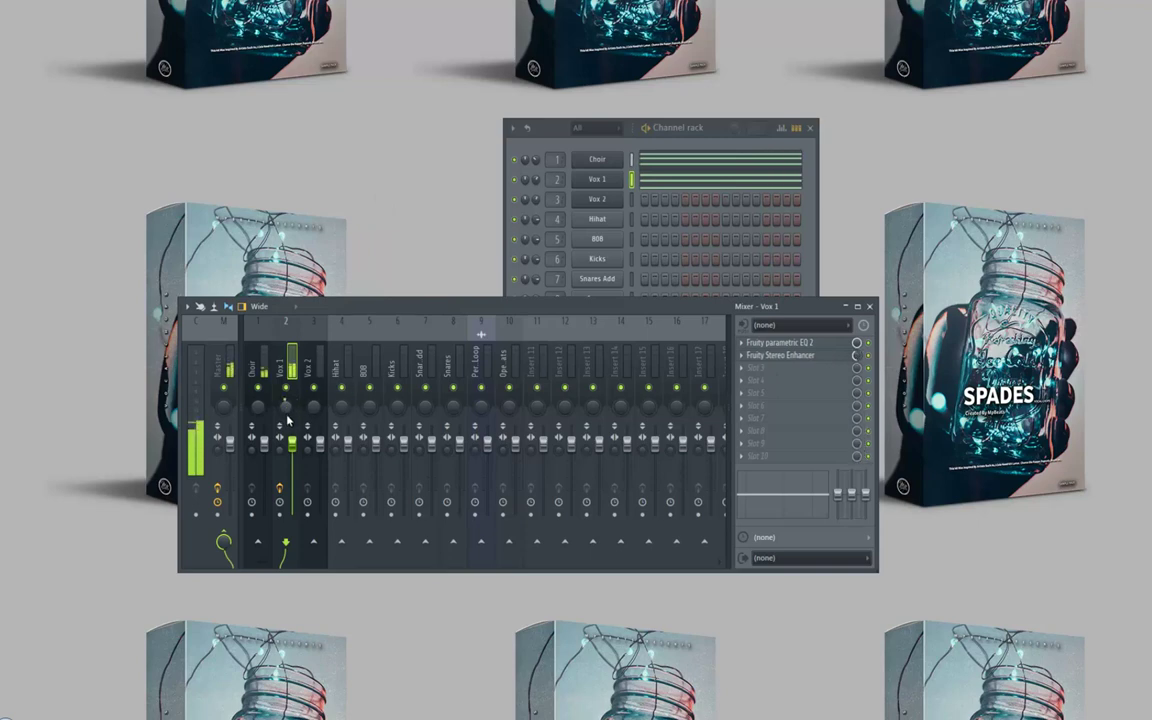
drag(432, 309, 527, 280)
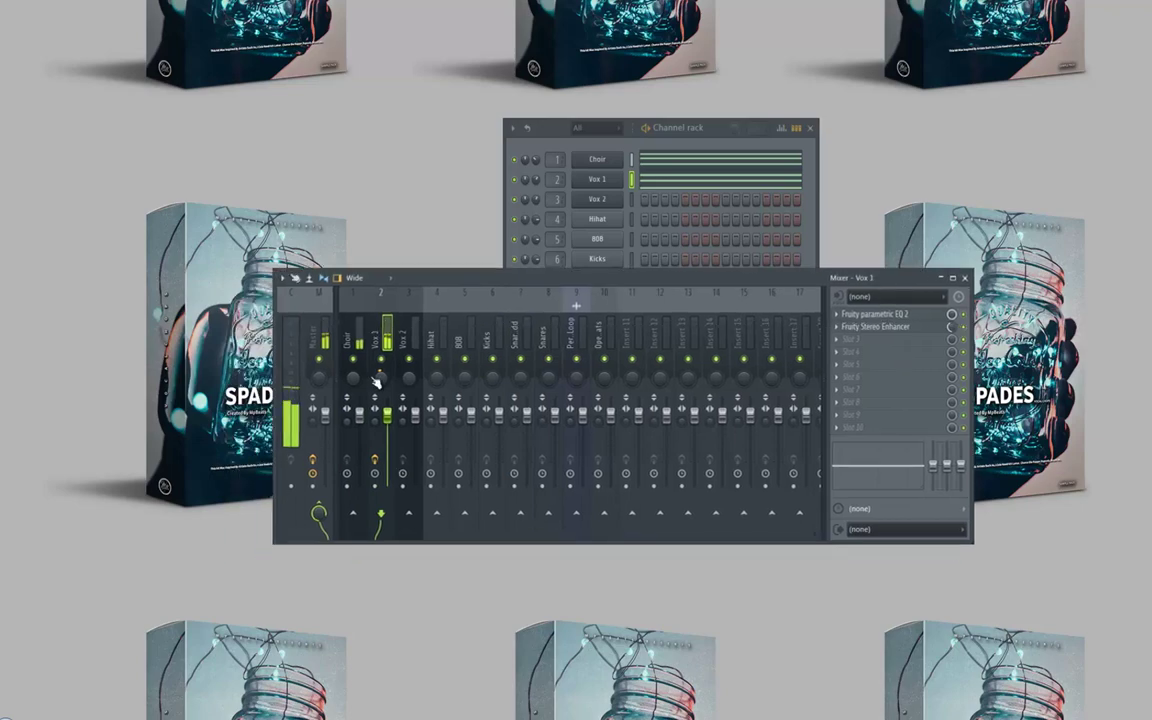
Draw melody notes above the Choir chords: half-bar G7 mid-bar 2, one-bar D7 from mid-bar 3, half-bar B6 mid-bar 4
right_click(602, 162)
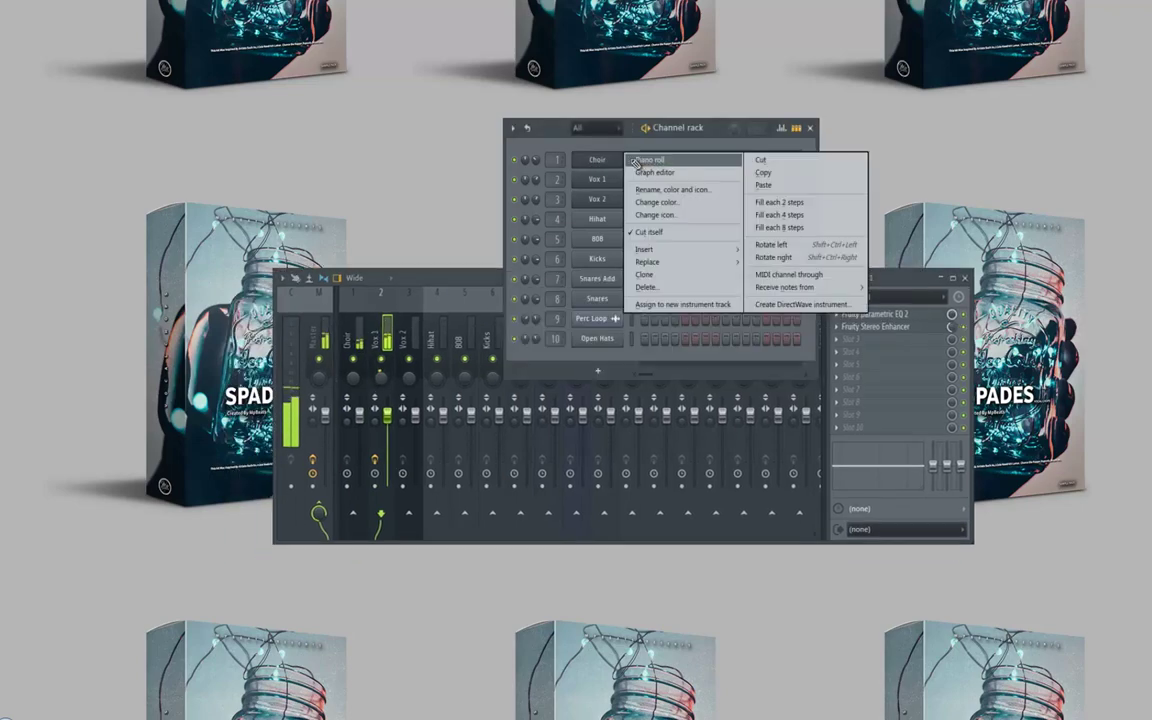
click(618, 158)
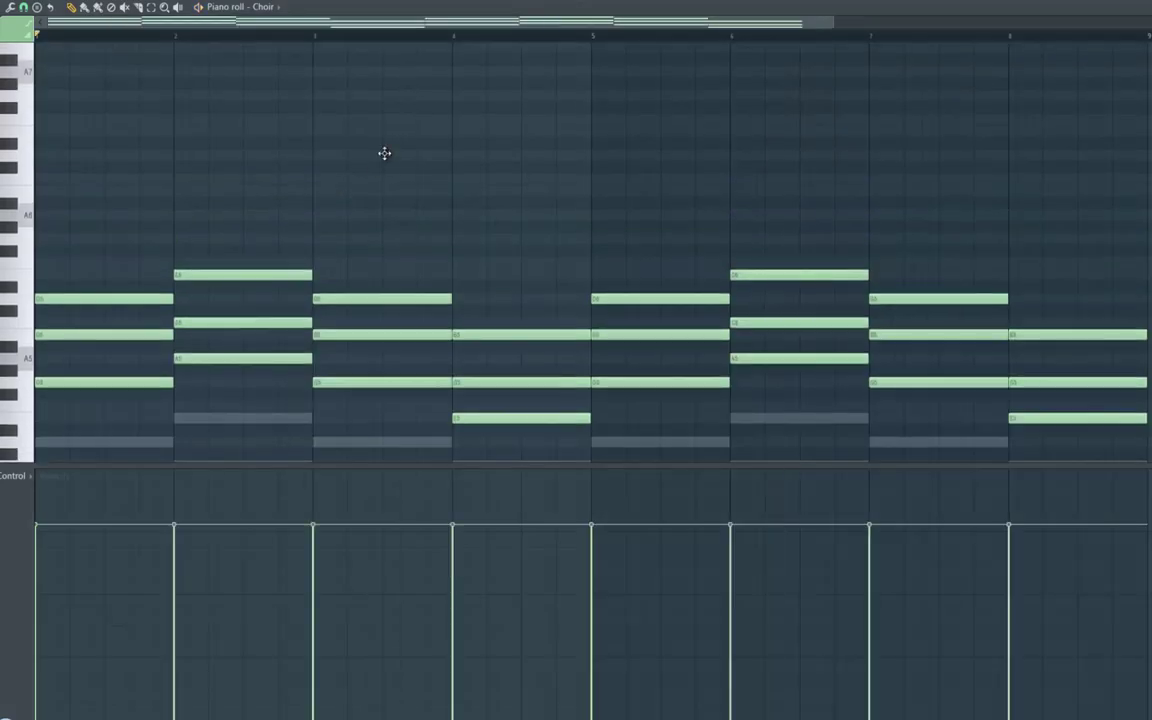
click(385, 153)
drag(406, 154, 407, 156)
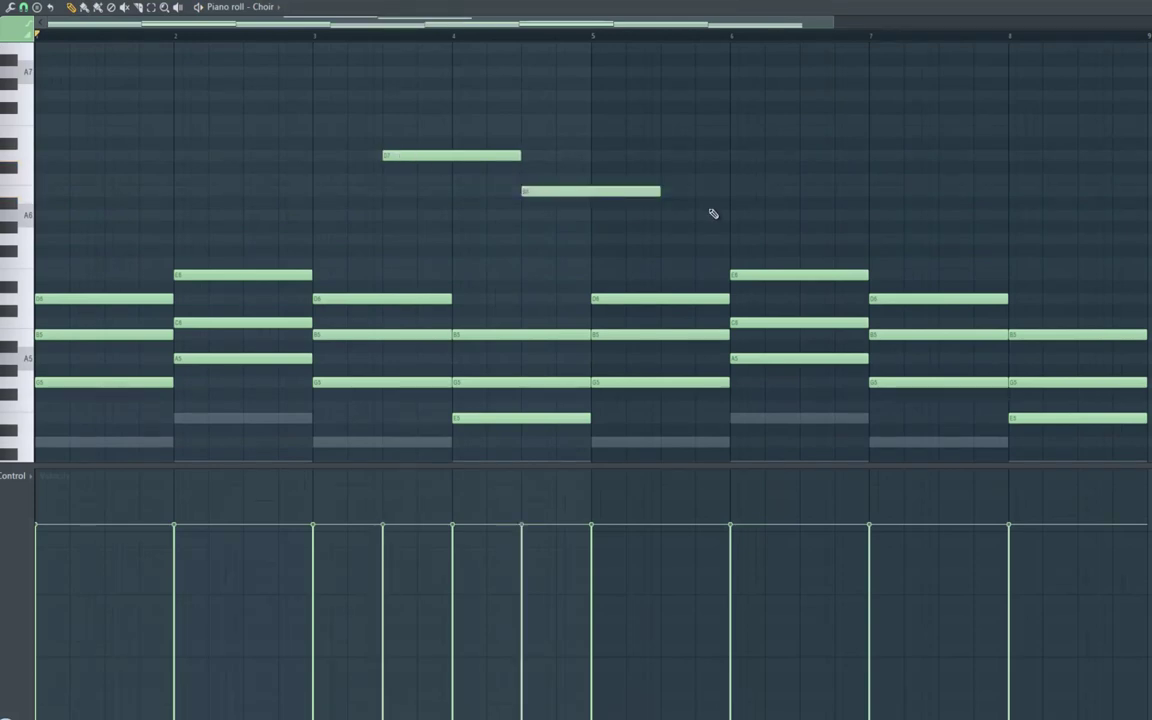
key(space)
drag(660, 192, 594, 200)
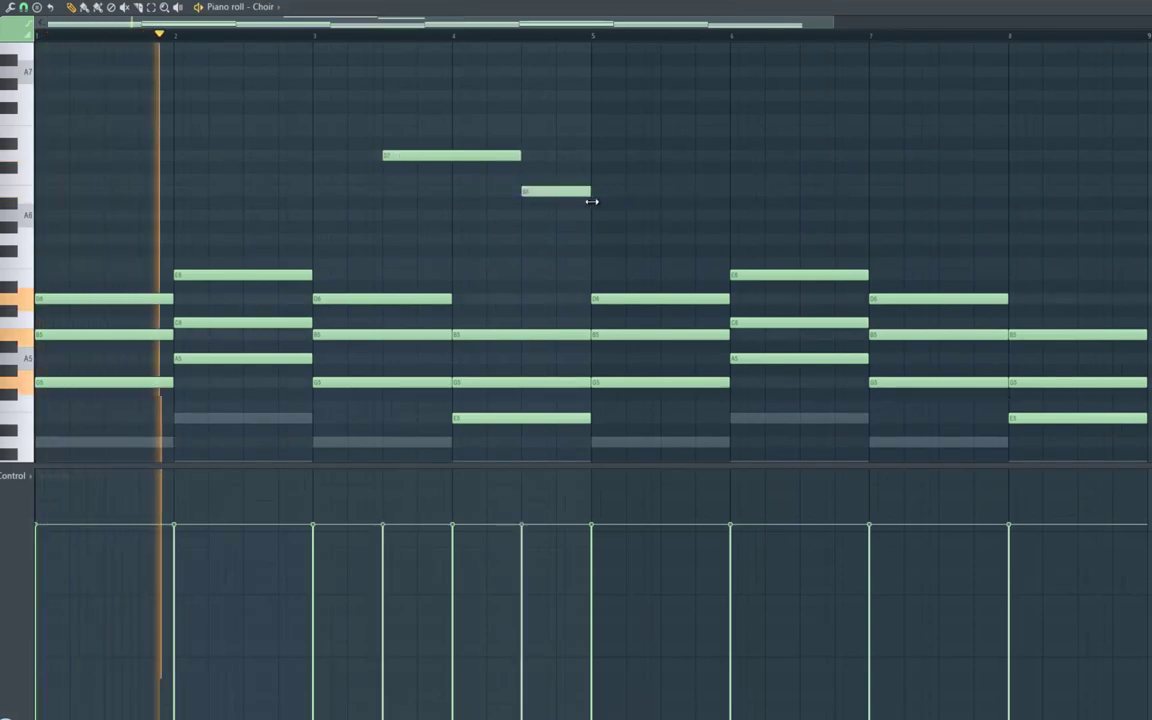
key(space)
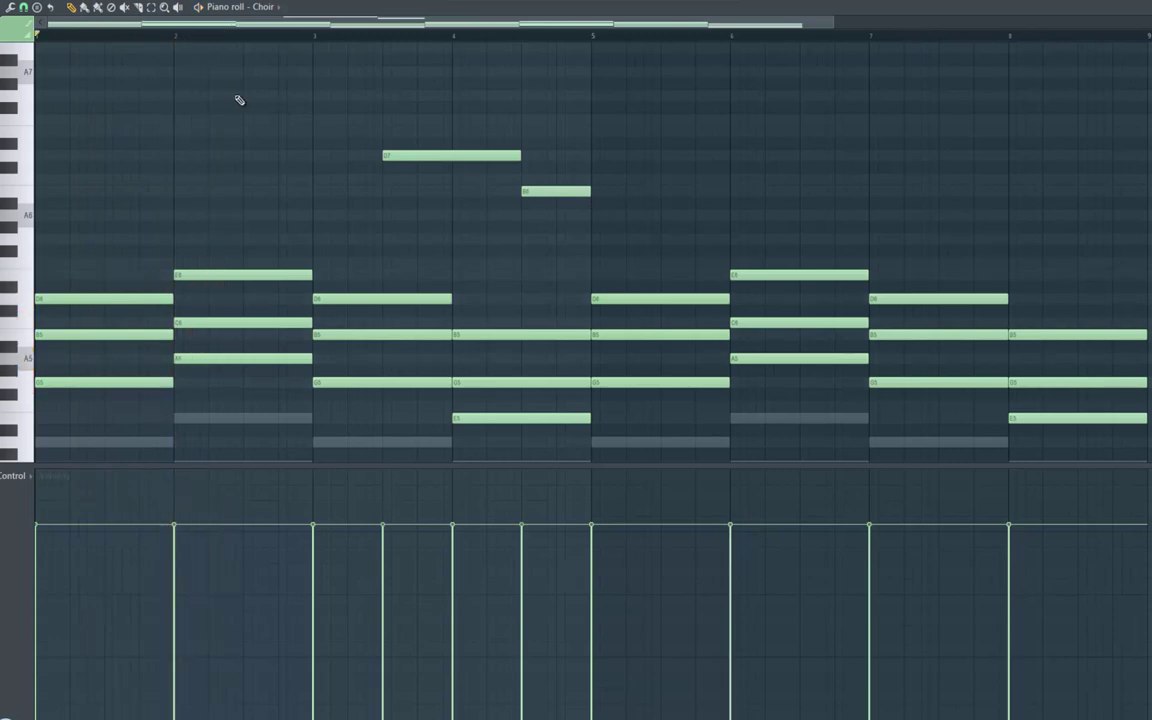
drag(245, 95, 255, 96)
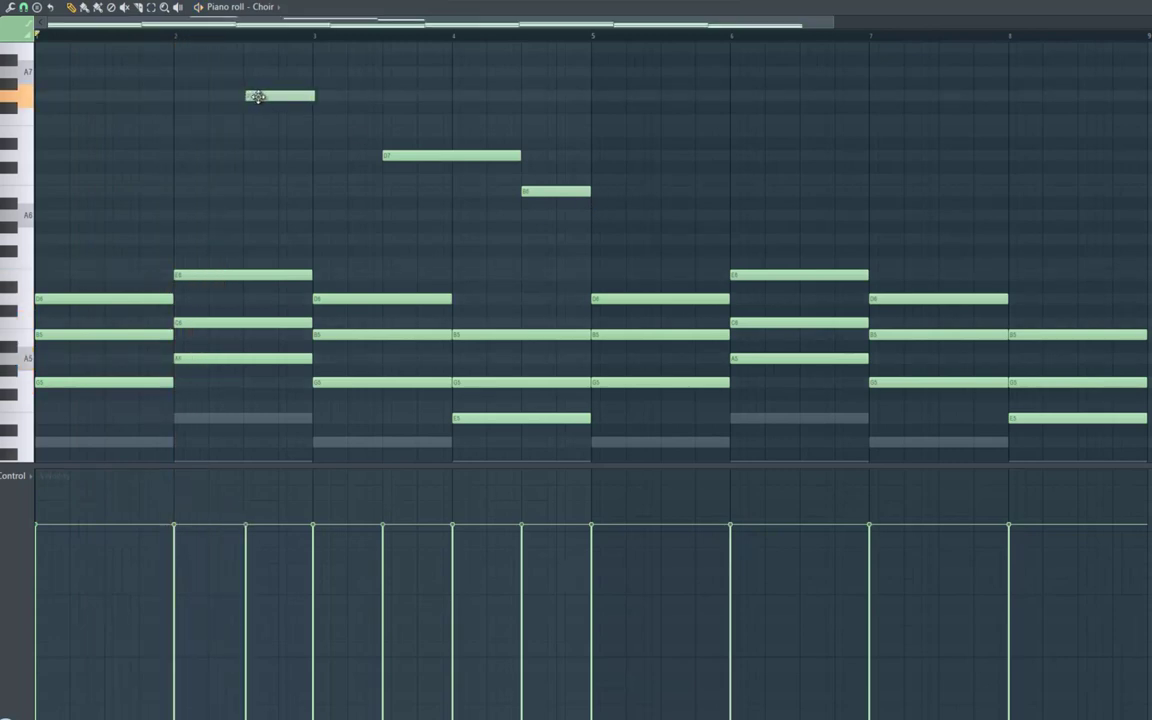
key(space)
Duplicate the three Choir melody notes four bars on, into the second half of the pattern
click(151, 7)
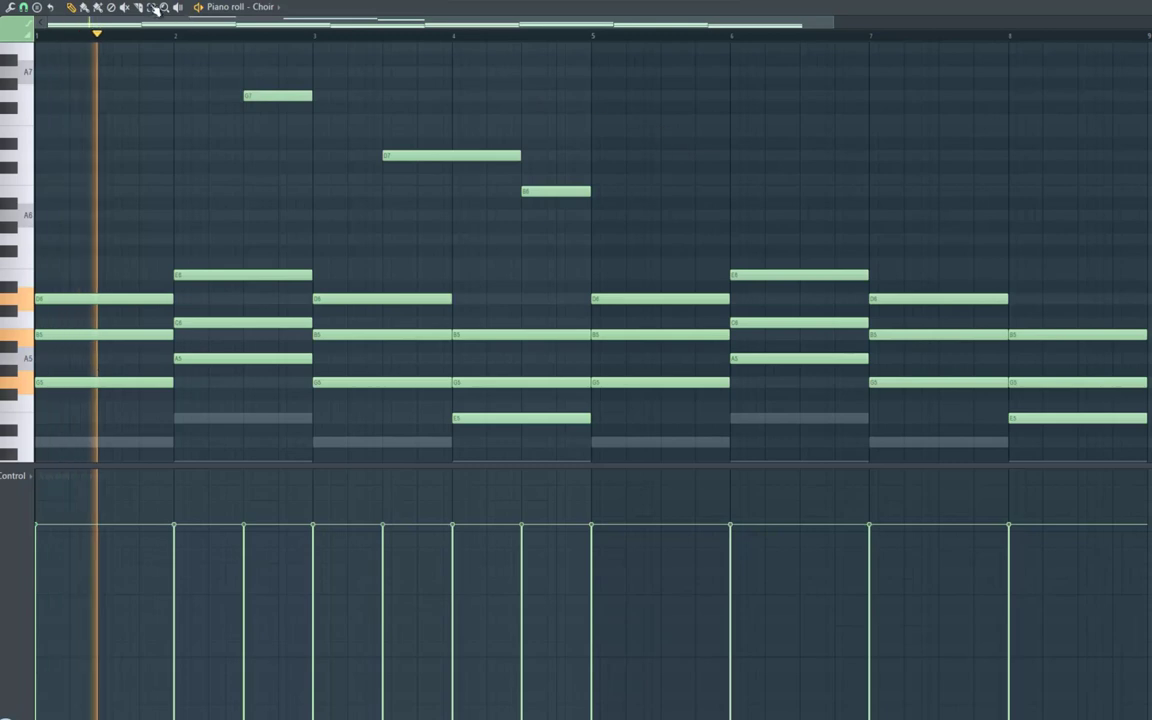
drag(249, 77, 571, 216)
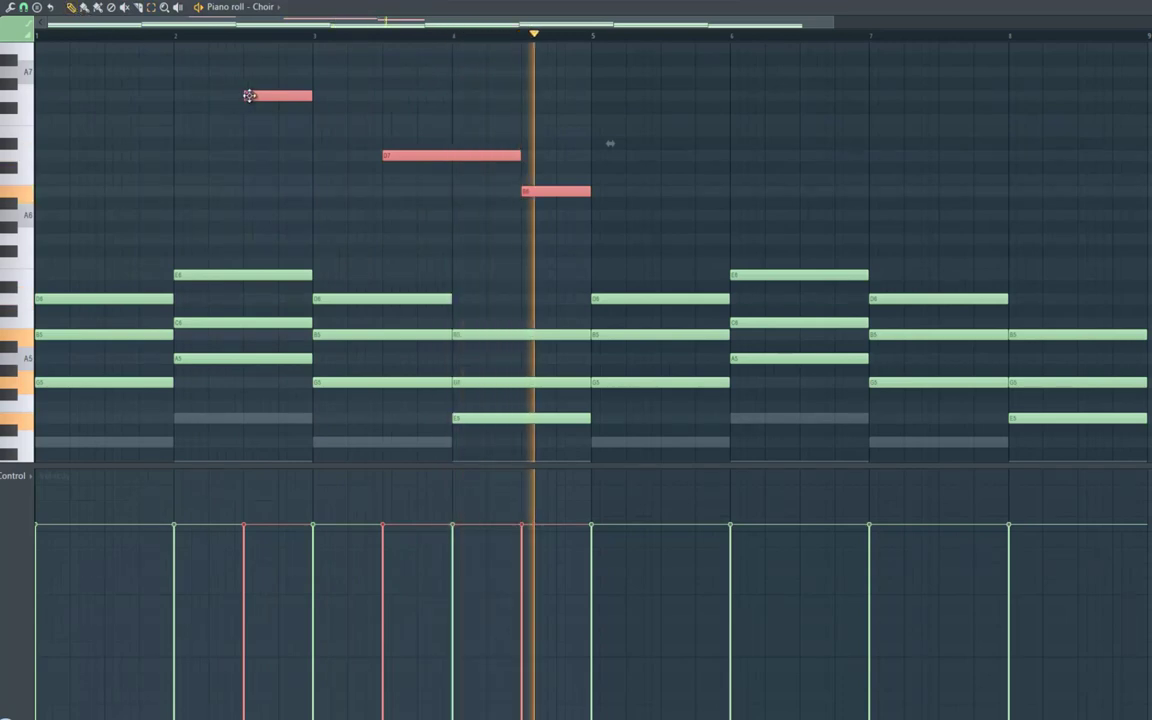
key(ctrl+b)
drag(781, 171, 809, 173)
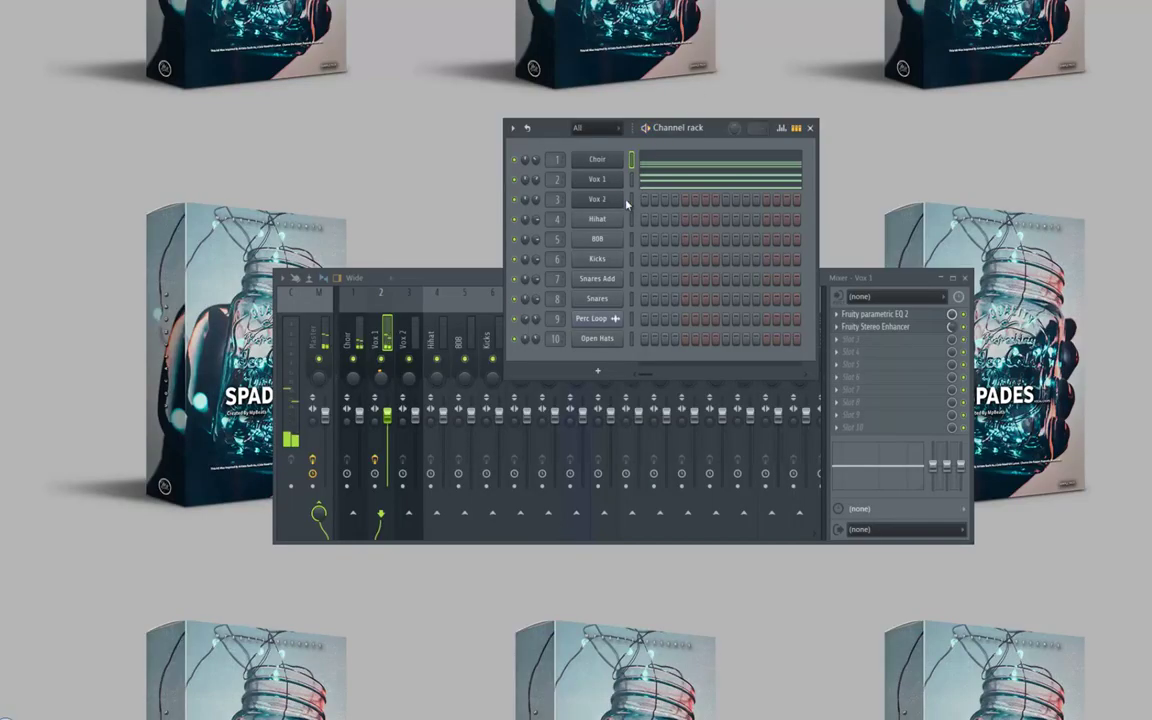
Draw half-bar G7, D7 and B6 notes in Vox 2 at the Choir melody's start positions, in both four-bar halves
right_click(627, 204)
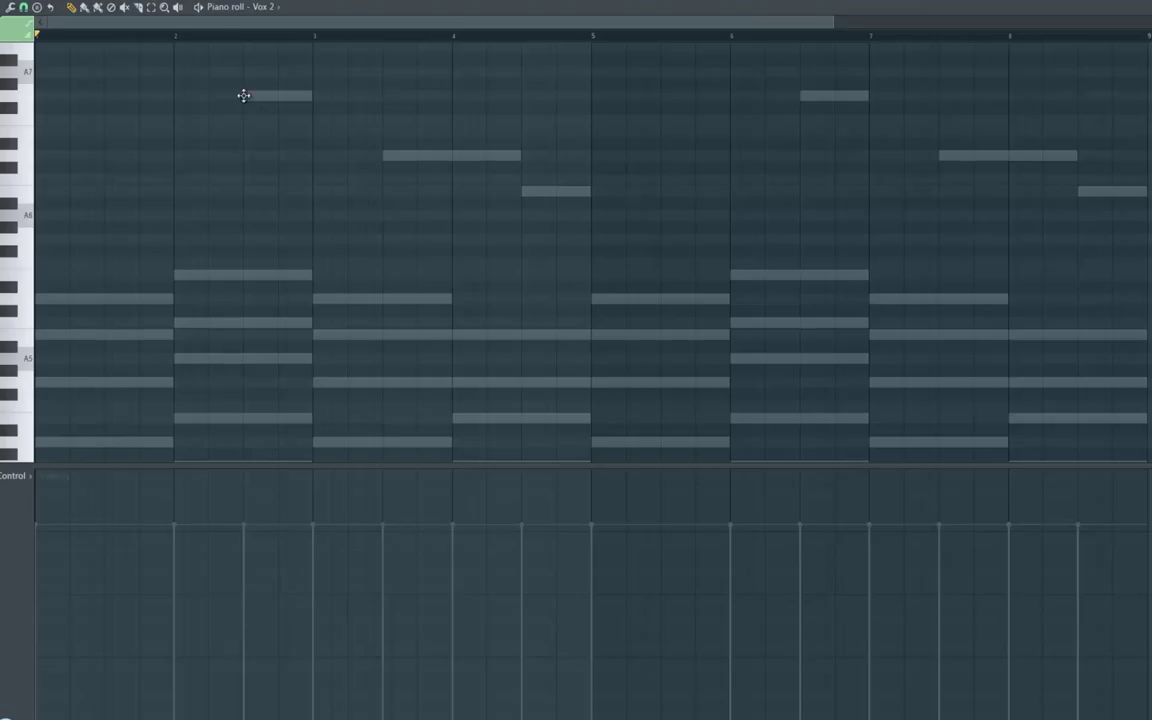
click(243, 95)
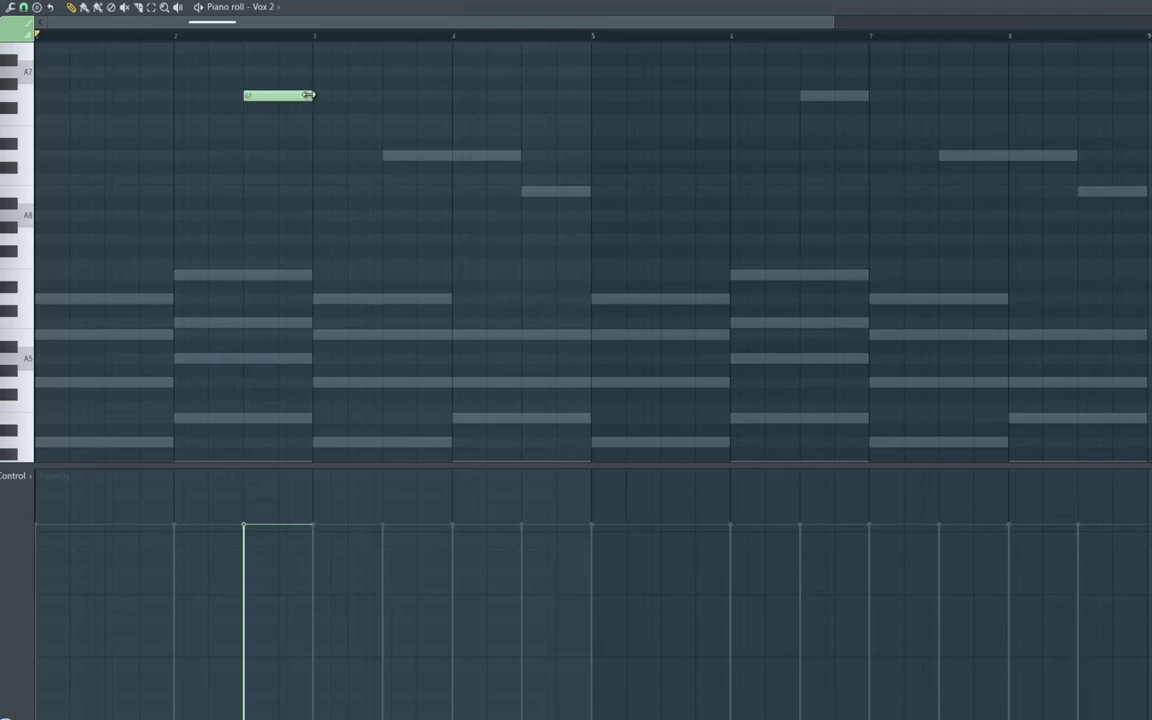
click(383, 158)
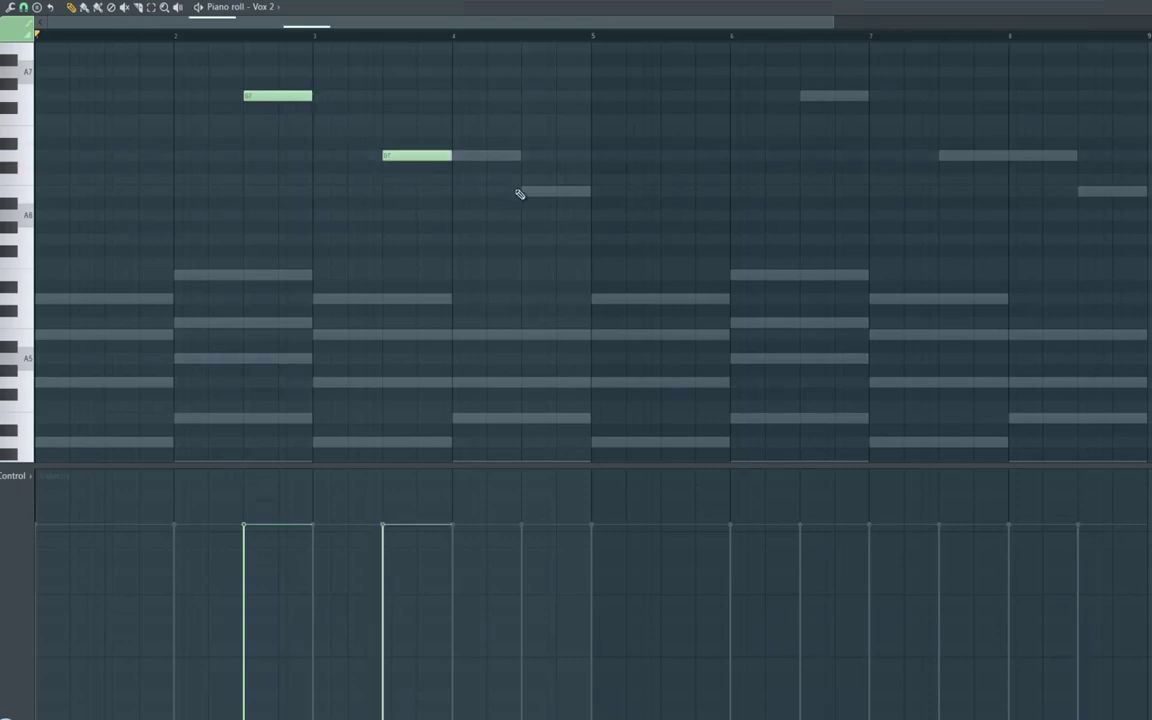
click(523, 192)
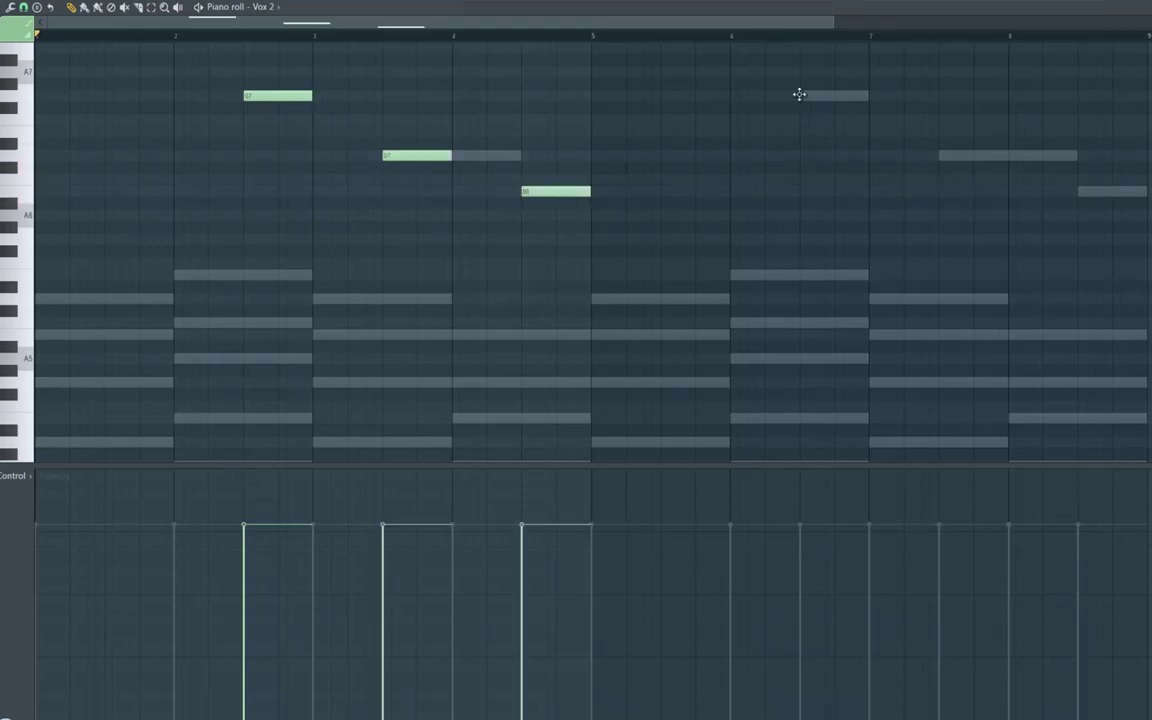
click(801, 95)
click(941, 157)
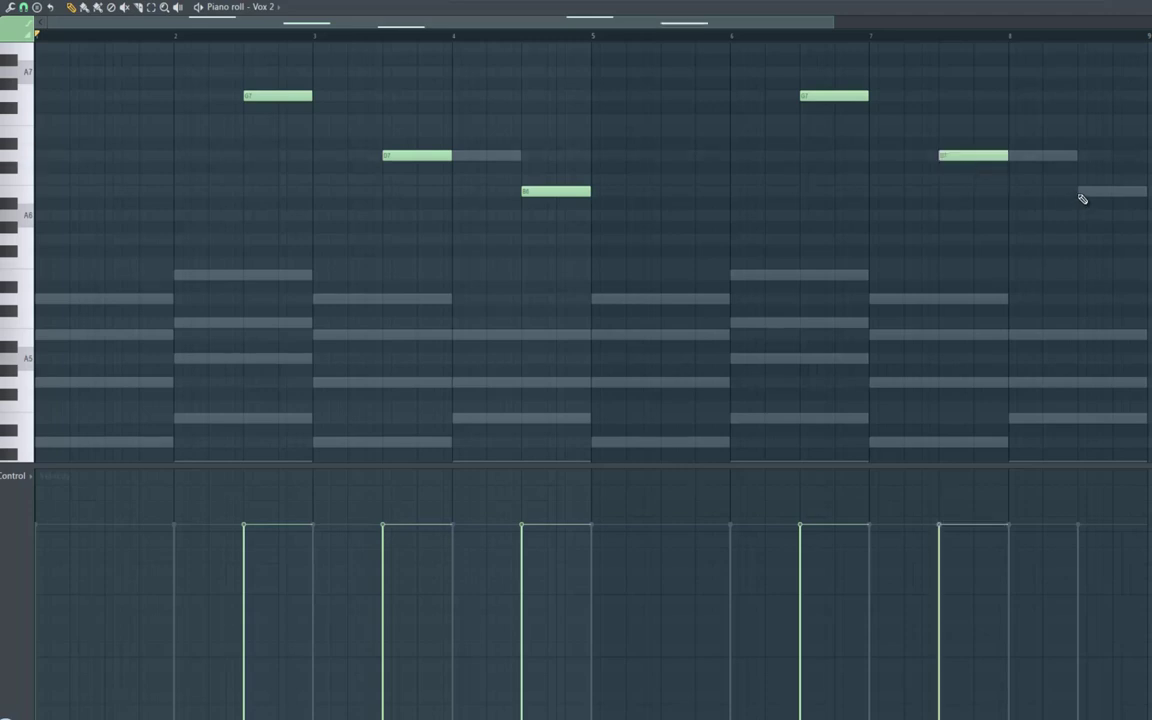
click(1081, 192)
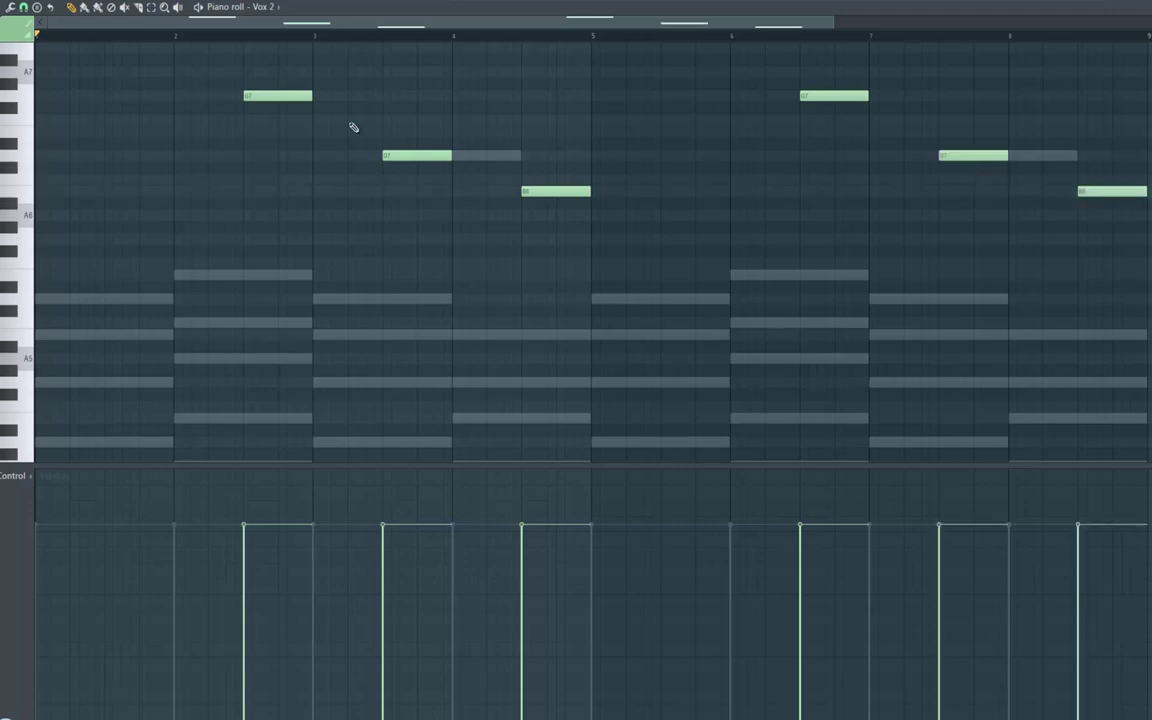
Add a one-beat B6 on beat 2 and a one-beat A6 on beat 3 of bar 1 in Vox 2, and play it back
click(72, 154)
right_click(75, 156)
click(73, 191)
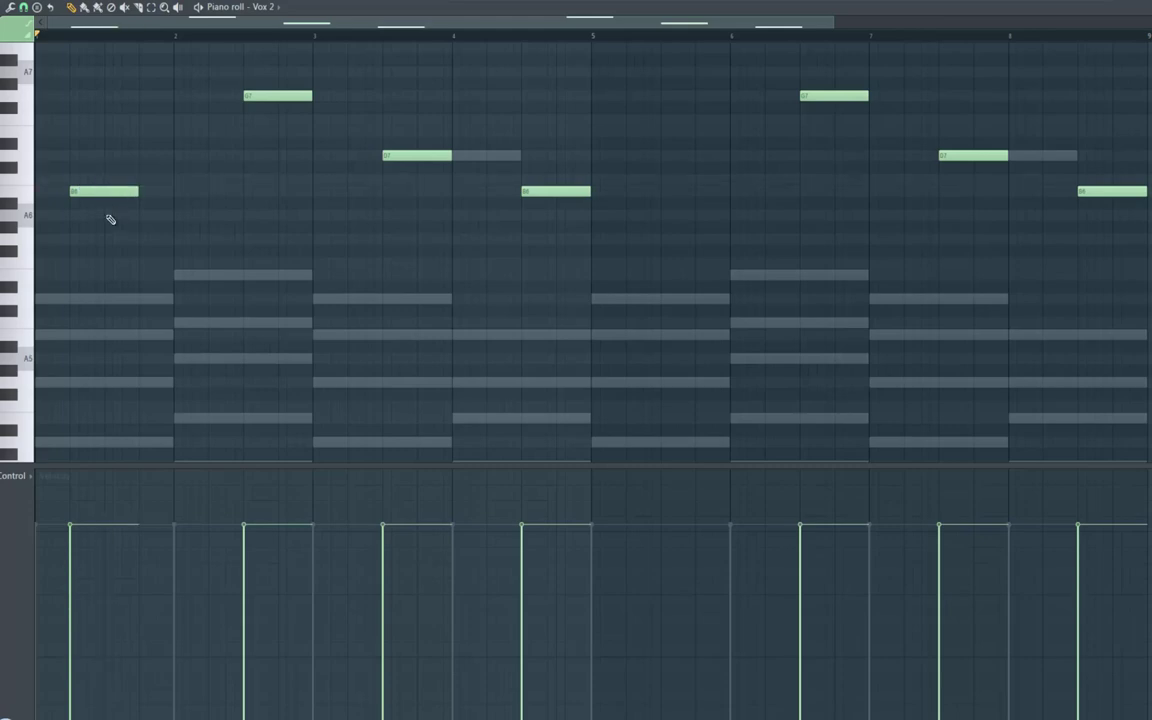
click(111, 217)
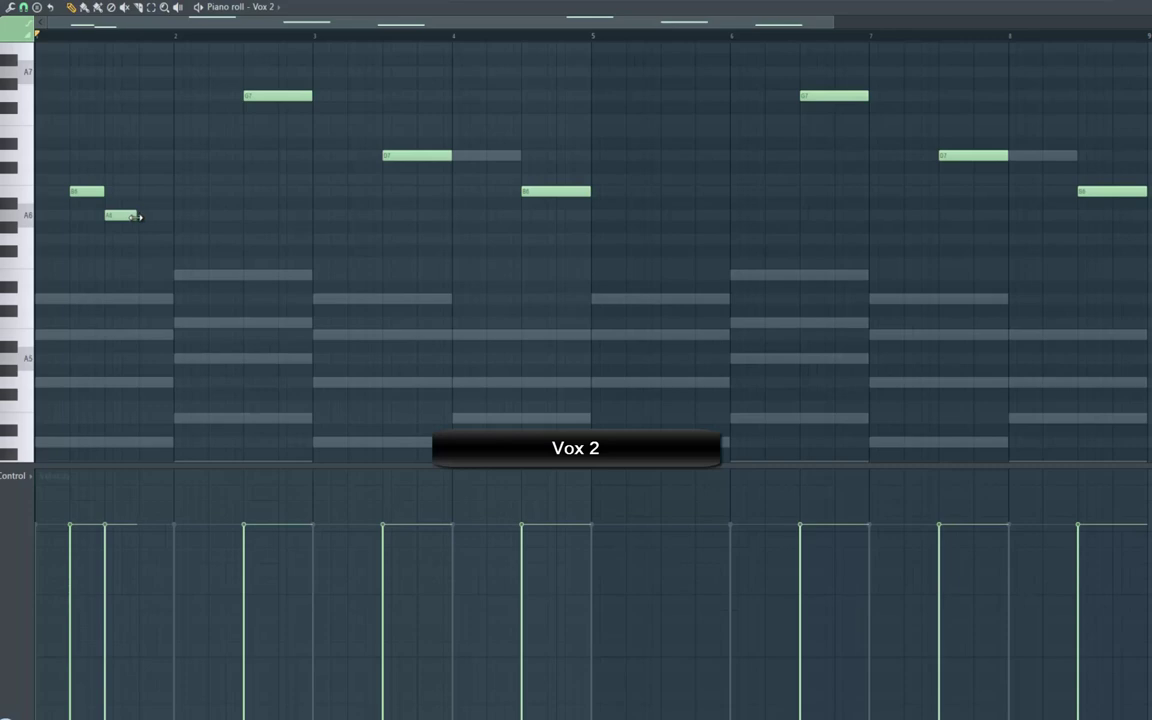
key(space)
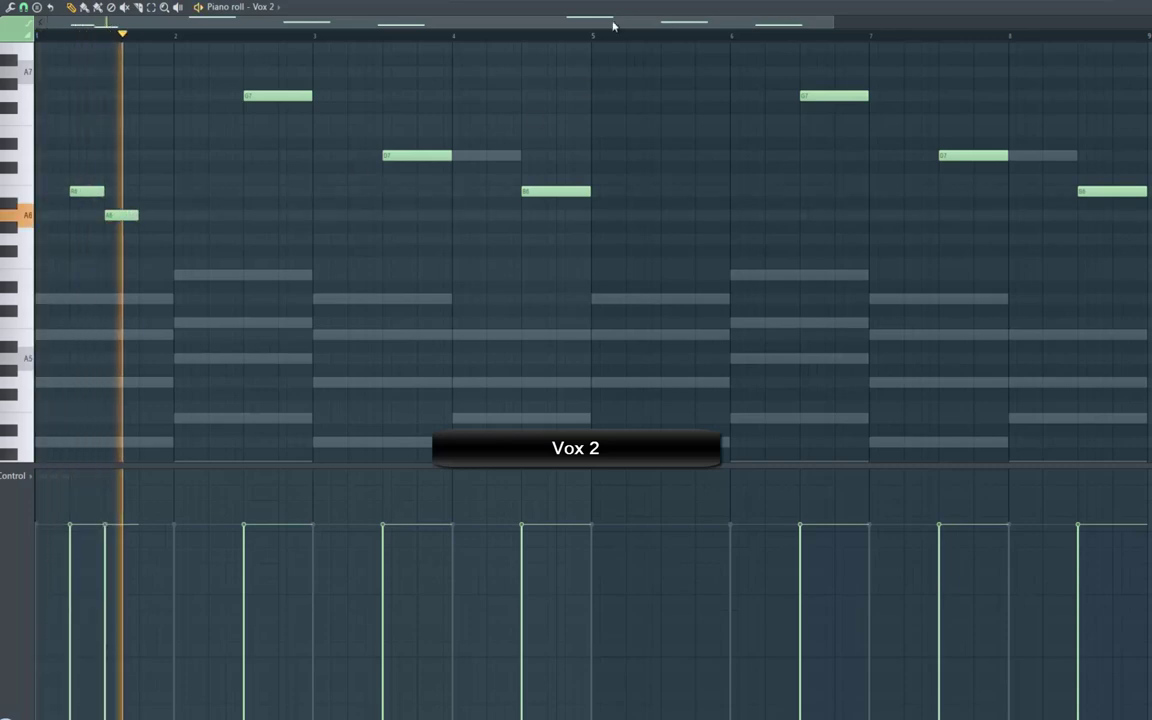
Try extending the bar 2 G7 note in Vox 2 to a full bar, and open the Vox 2 instrument
key(F6)
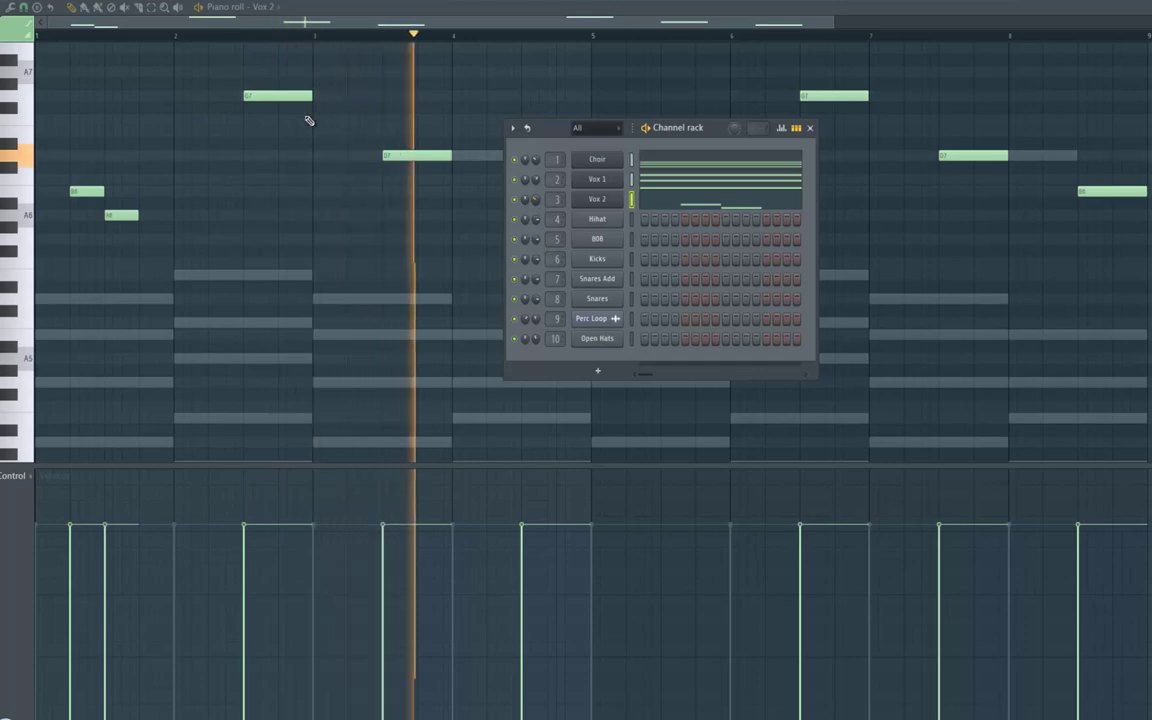
key(F6)
drag(313, 94, 380, 108)
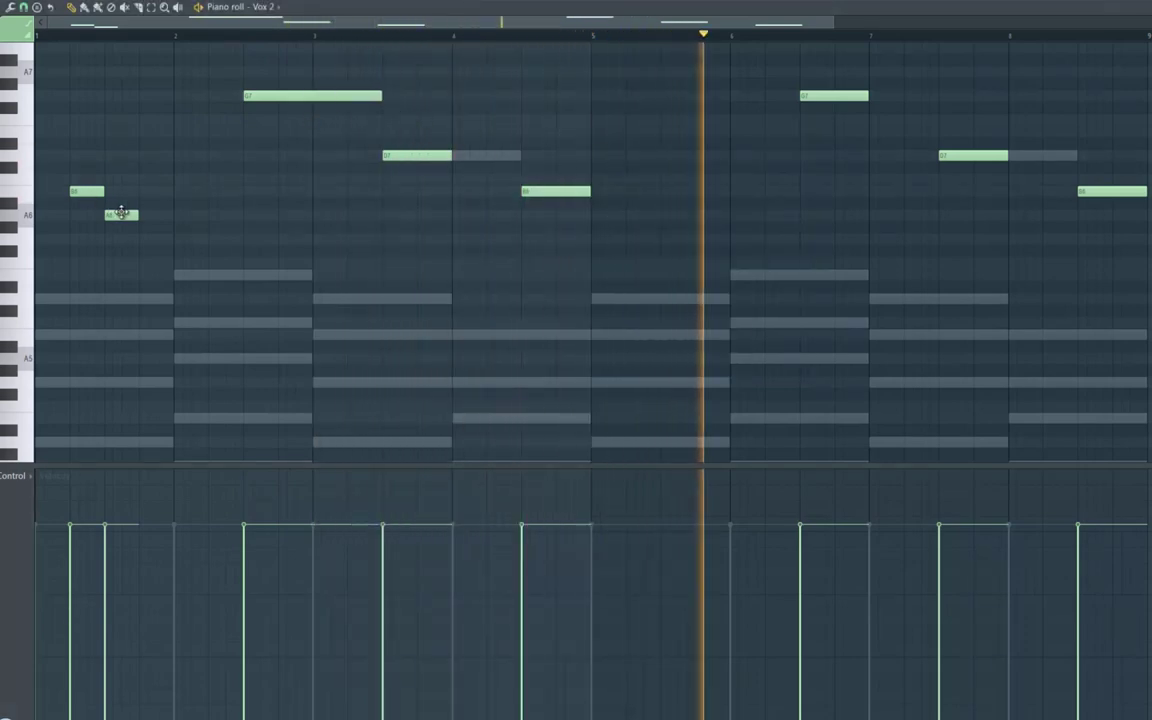
key(space)
key(F6)
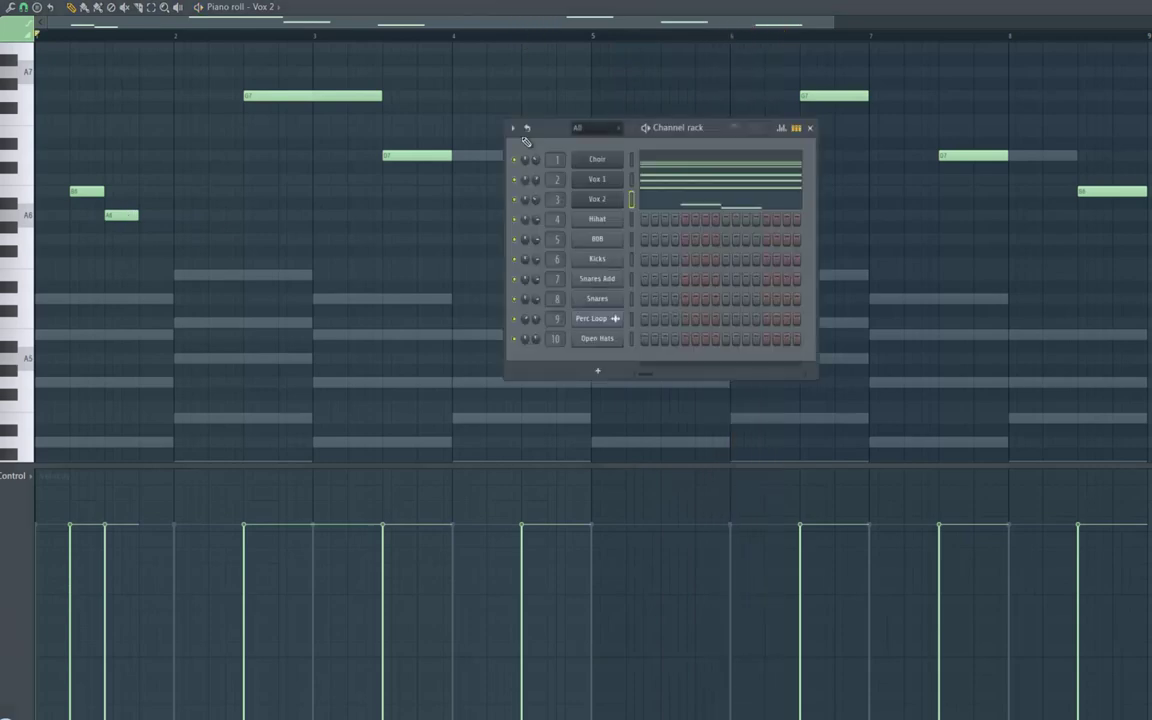
click(595, 199)
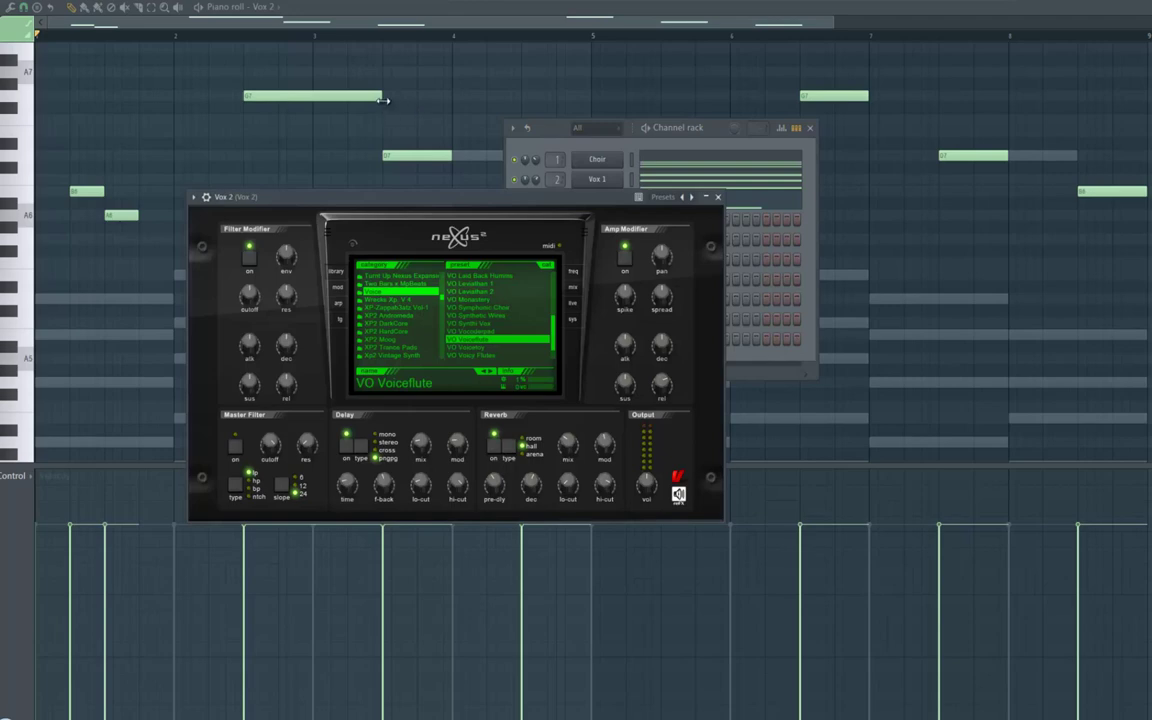
Shorten the G7, D7 and B6 melody notes in bars 2 to 4 of Vox 2 to one beat each during playback
drag(383, 100, 288, 112)
key(space)
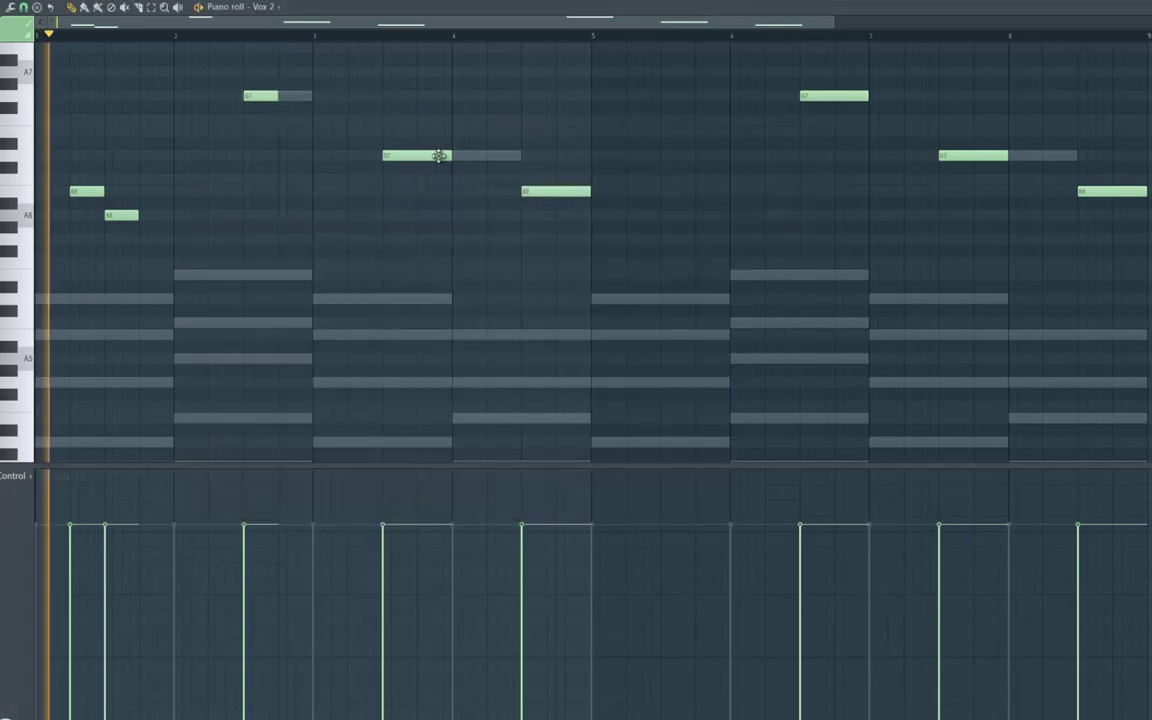
drag(450, 156, 418, 157)
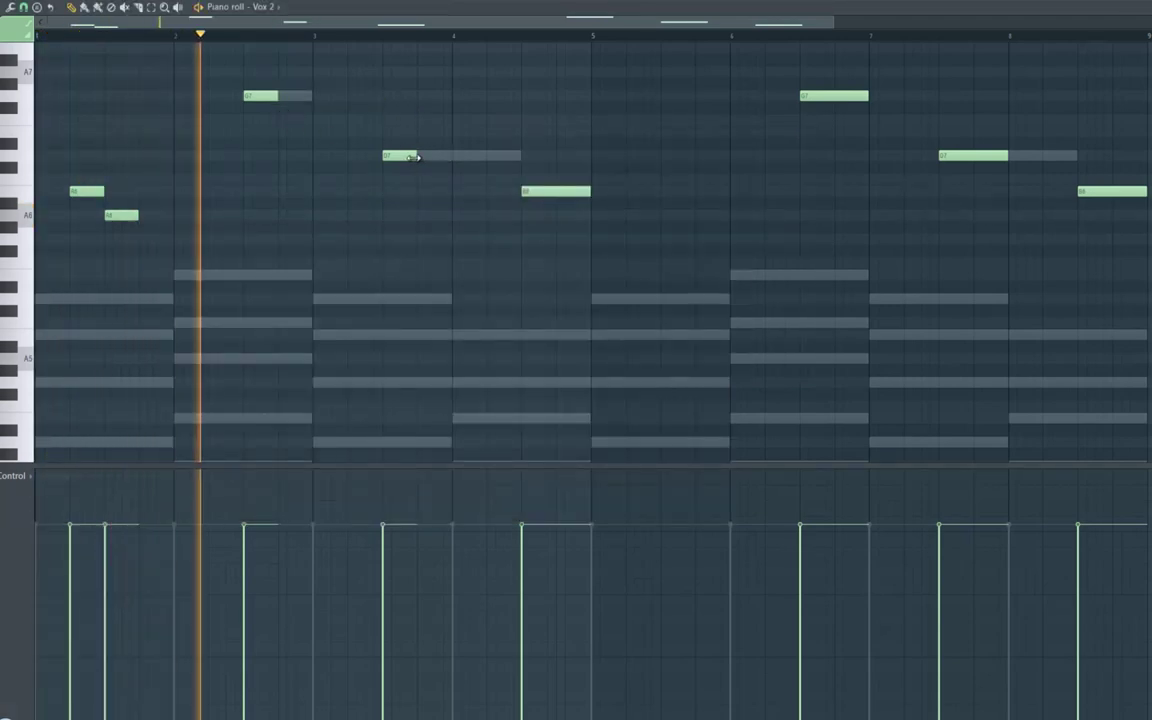
drag(588, 191, 555, 192)
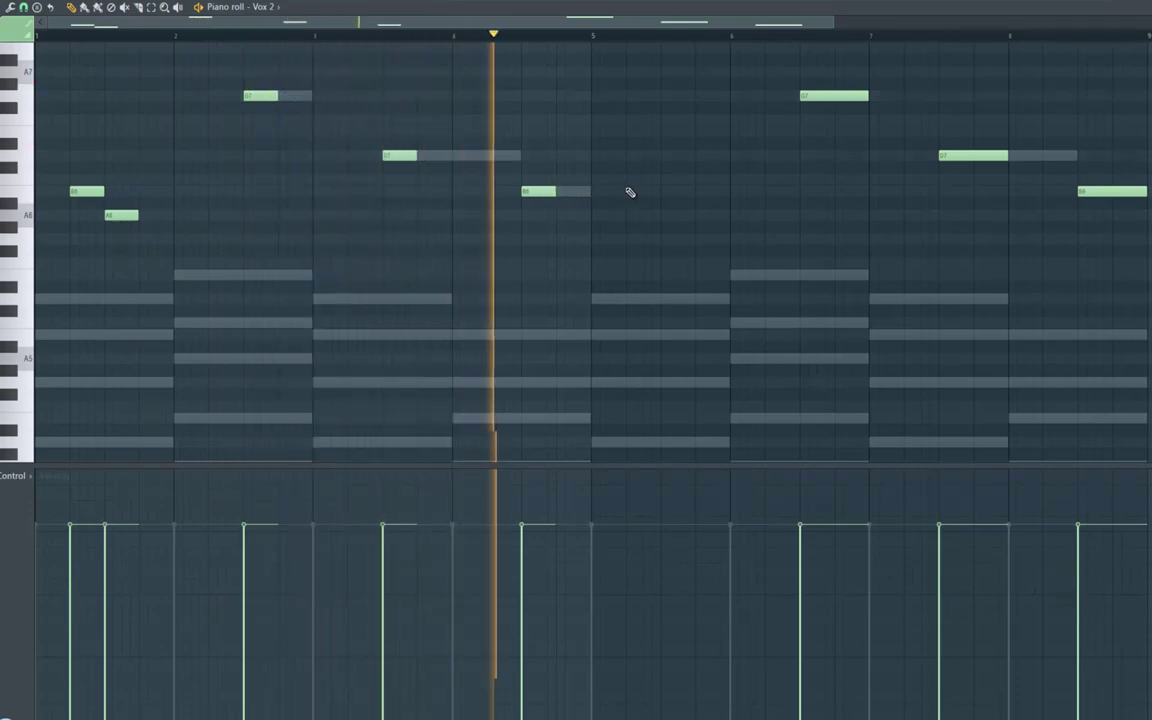
Add a one-beat C7 on beat 2 and a one-beat B6 on beat 3 of bar 5 in Vox 2
click(628, 180)
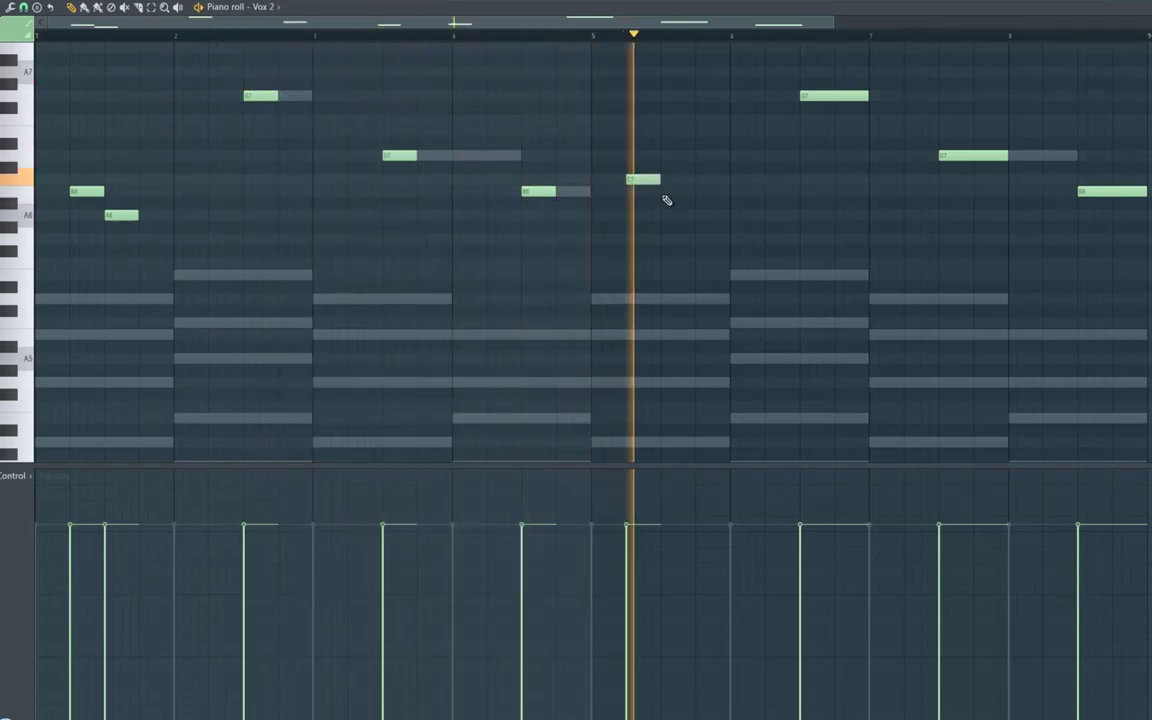
click(666, 191)
key(space)
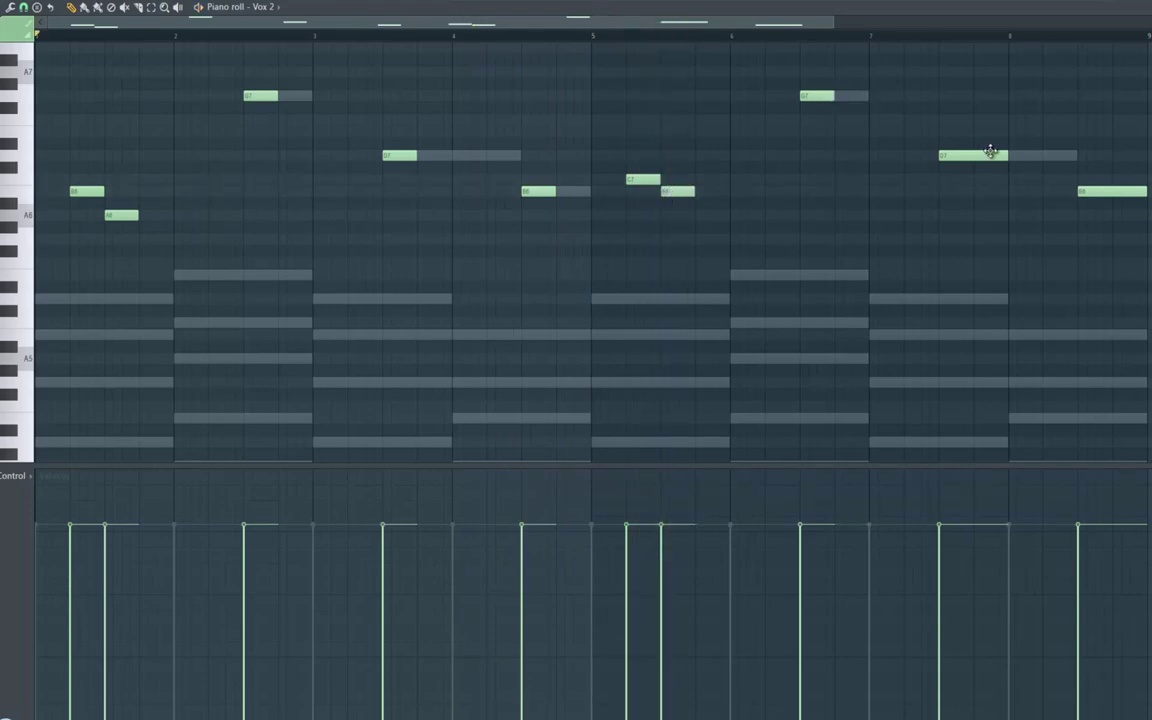
Shorten the remaining long Vox 2 melody notes in bars 6 to 8 to one beat each
key(space)
mouse_move(990, 151)
mouse_down()
mouse_move(1001, 154)
mouse_move(971, 157)
mouse_up()
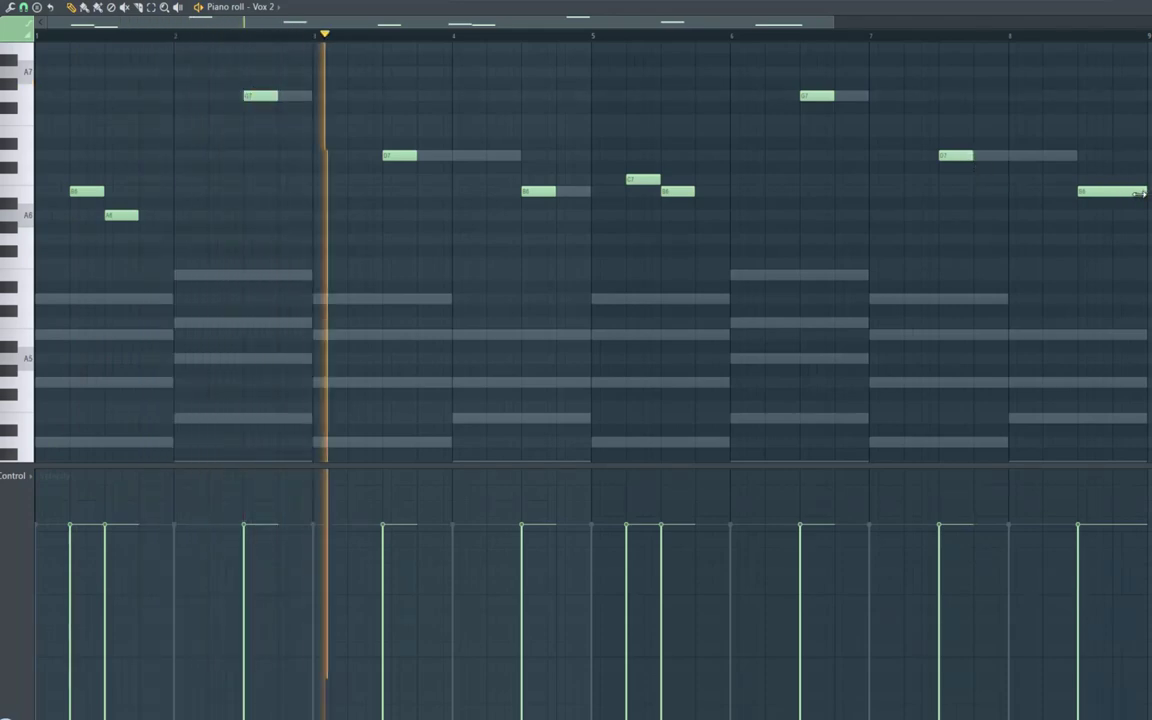
drag(1143, 193, 1113, 196)
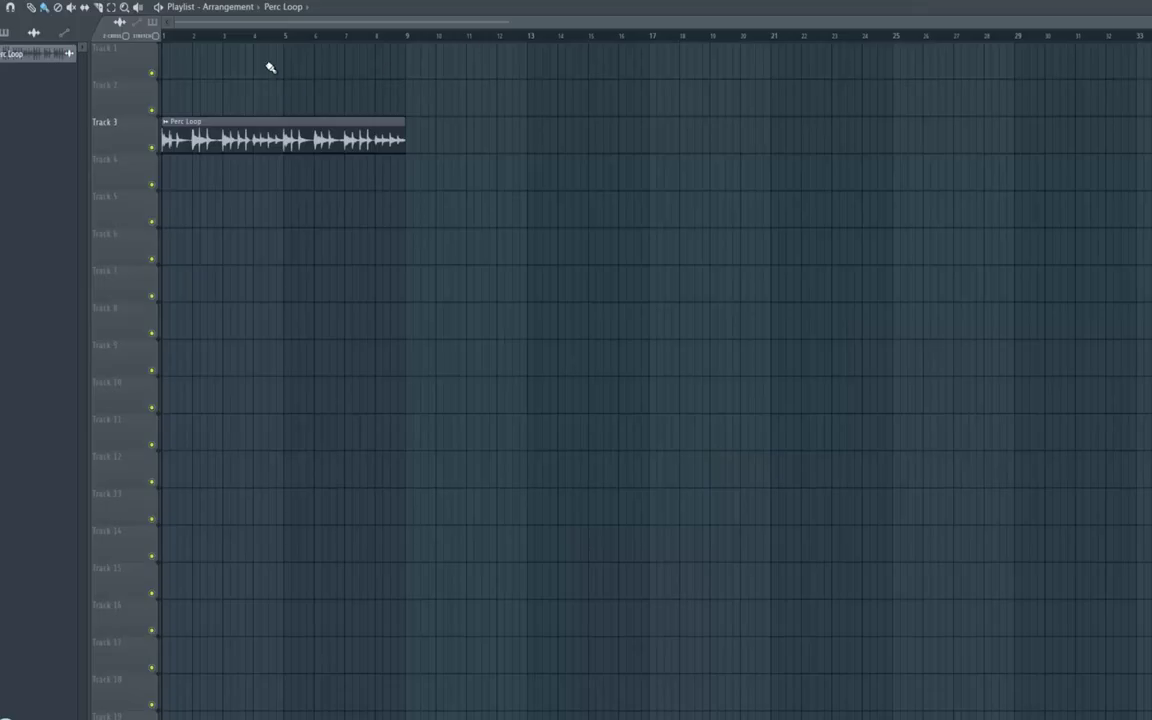
Select Pattern 1 as the playlist's clip source in place of Perc Loop, and place it on Track 1
click(270, 67)
right_click(307, 67)
click(283, 7)
click(288, 53)
click(270, 62)
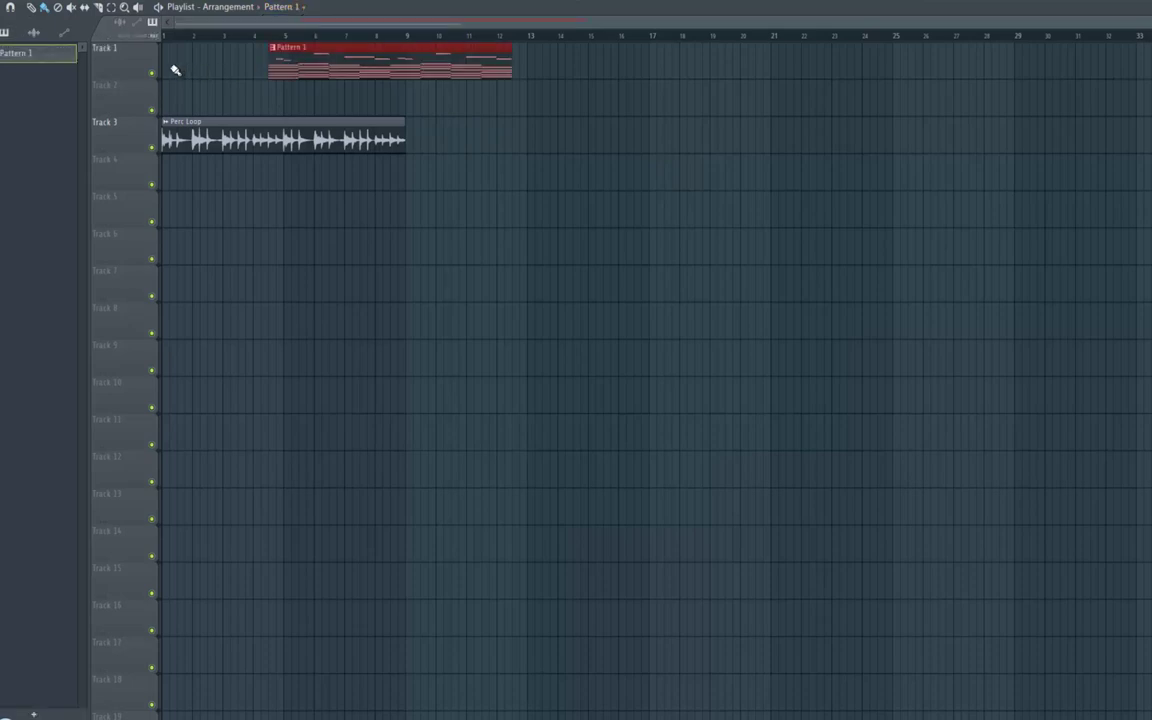
drag(193, 62, 198, 60)
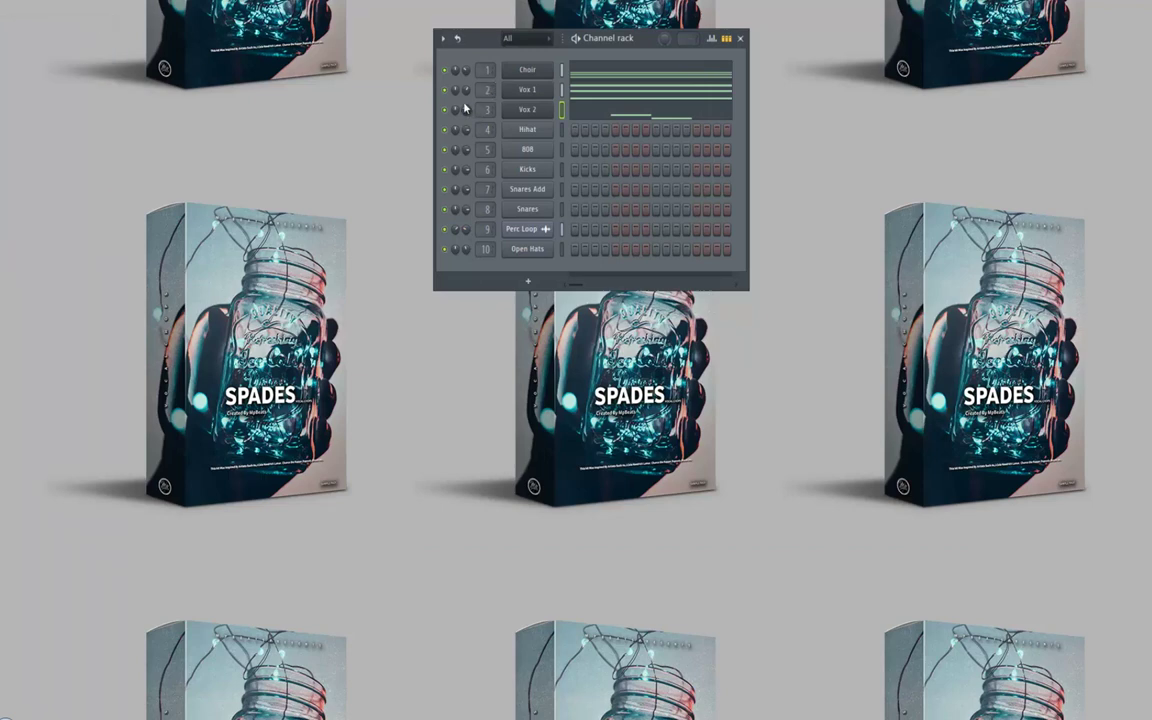
Open the 808 channel's piano roll, draw a three-beat A5 note at the start of bar 1, and play it
right_click(560, 152)
click(581, 150)
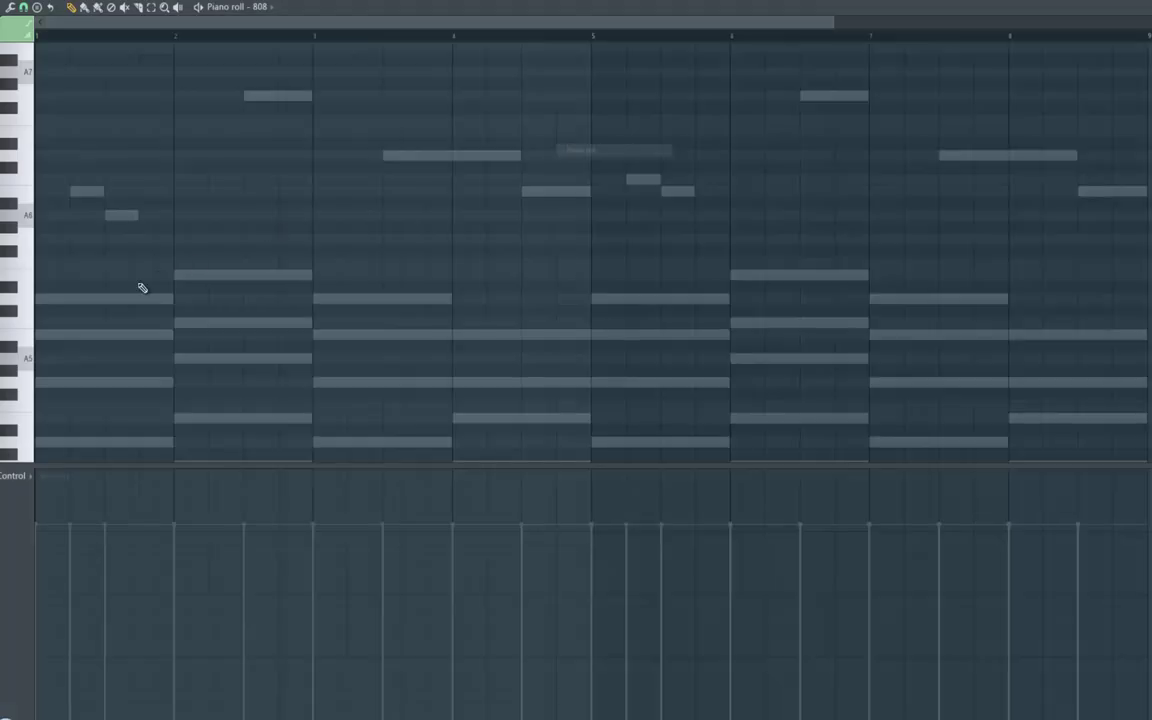
click(37, 299)
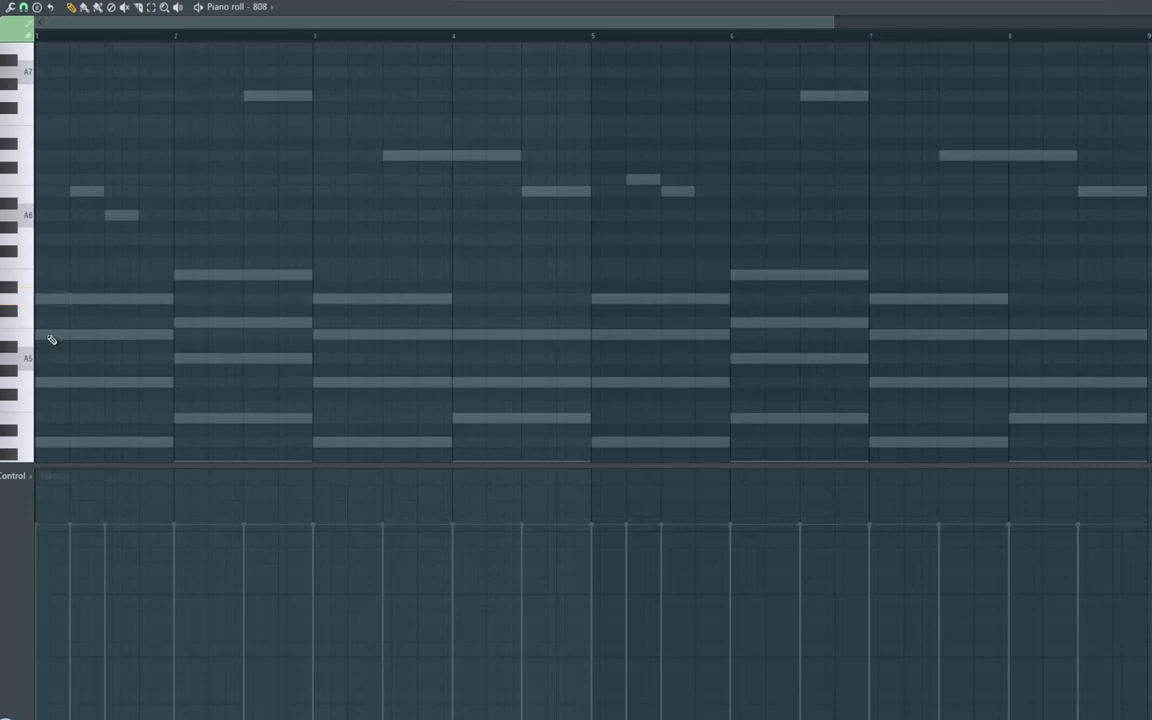
click(36, 335)
click(38, 359)
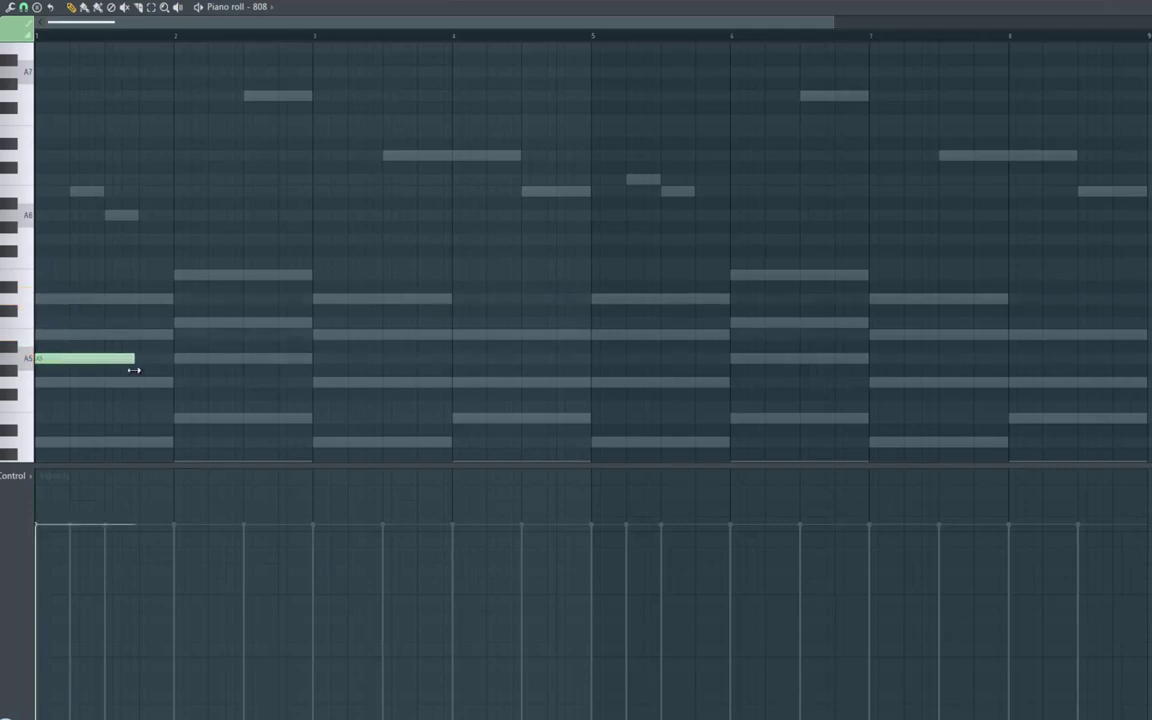
key(space)
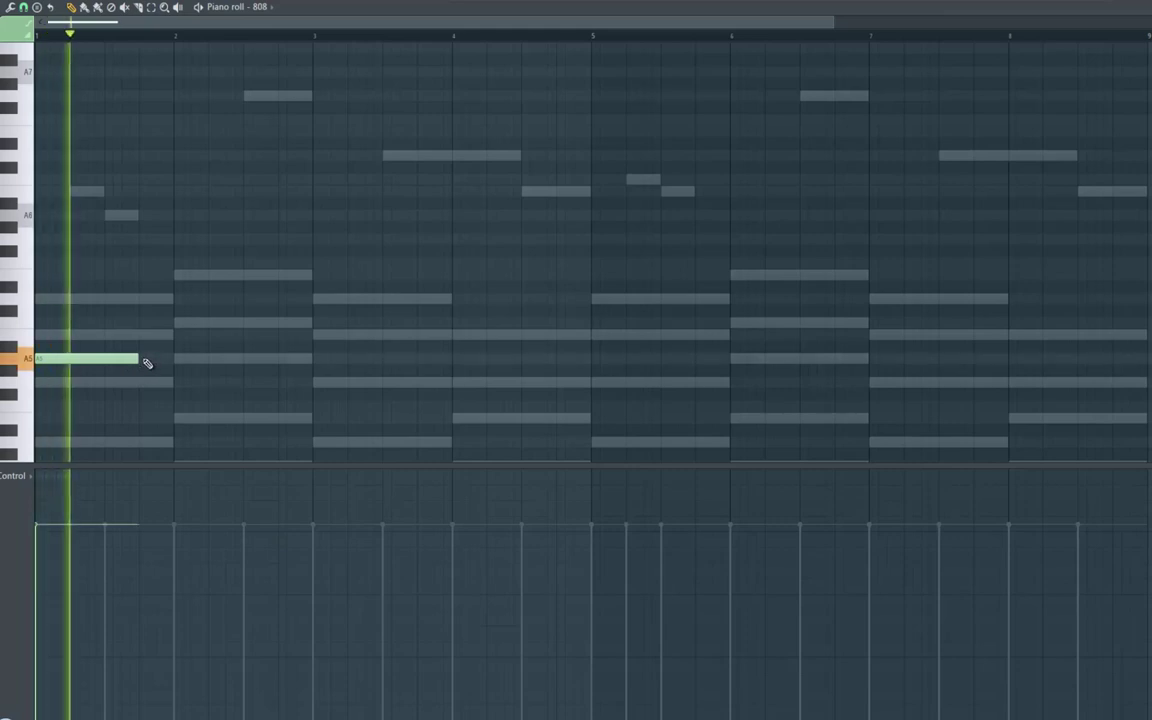
Add a two-beat A5 on beat 4 of bar 1 and a three-beat D5 on beat 2 of bar 2 in the 808
click(147, 360)
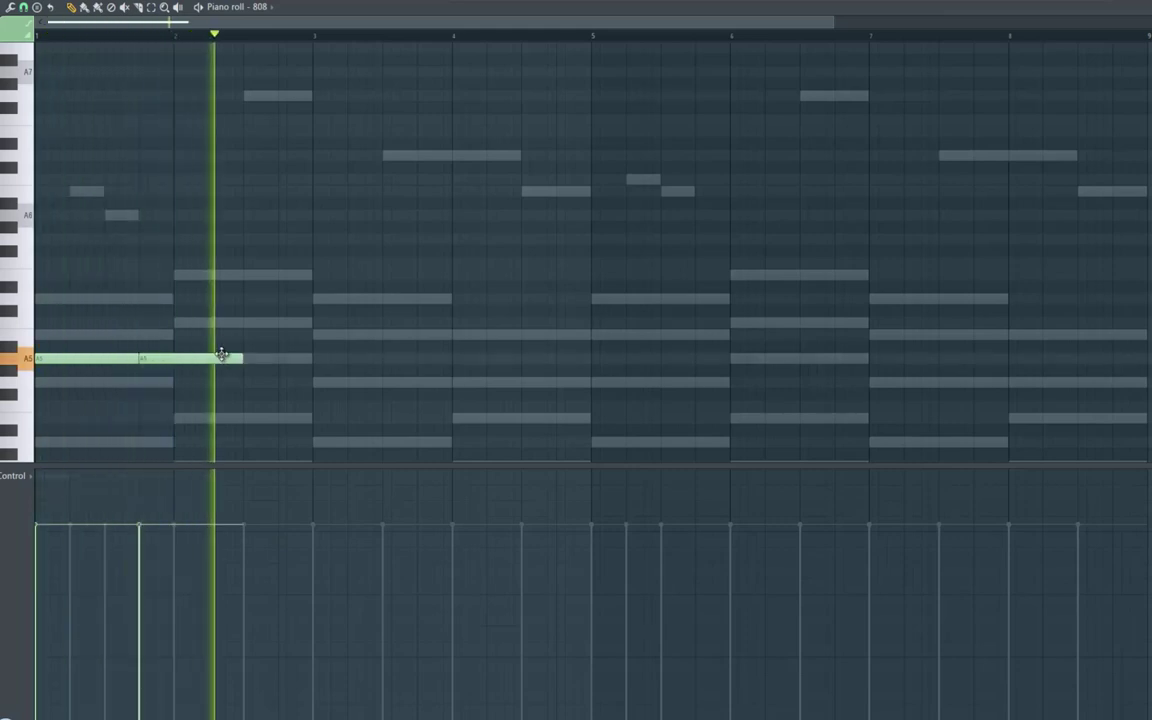
key(space)
mouse_move(208, 385)
mouse_down()
mouse_move(218, 393)
mouse_move(208, 442)
mouse_up()
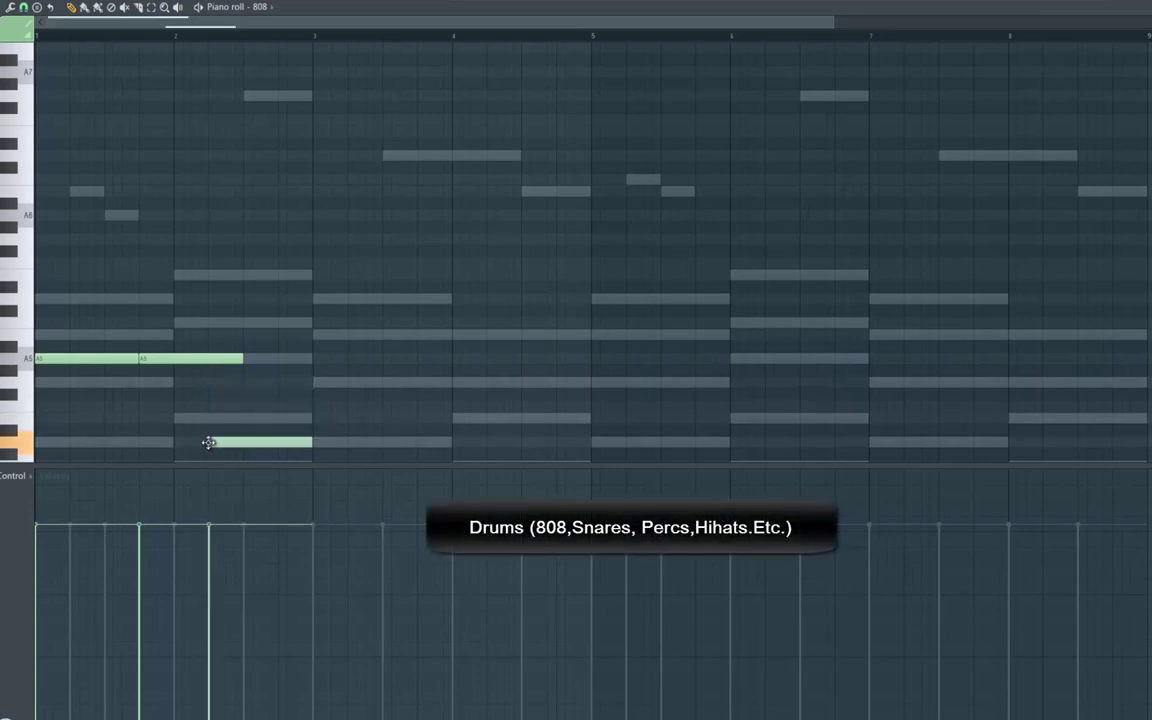
key(space)
drag(221, 364, 208, 363)
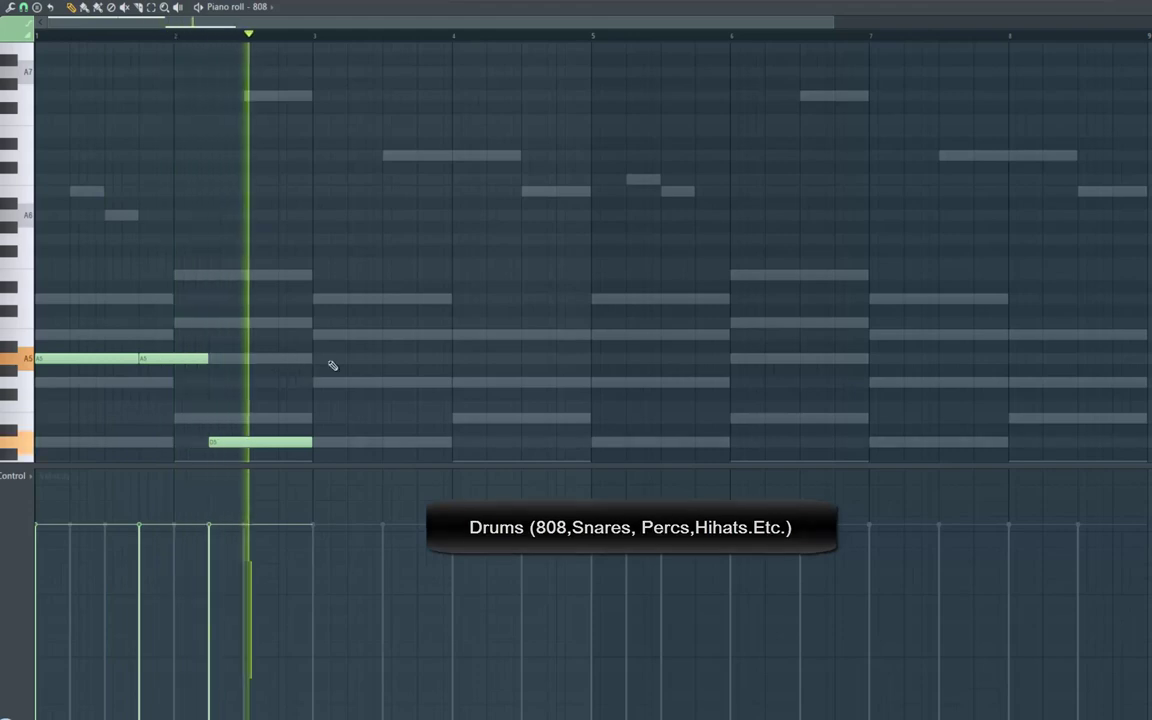
Choose a command from the 808 channel's options in the channel rack and play the pattern
key(space)
key(F6)
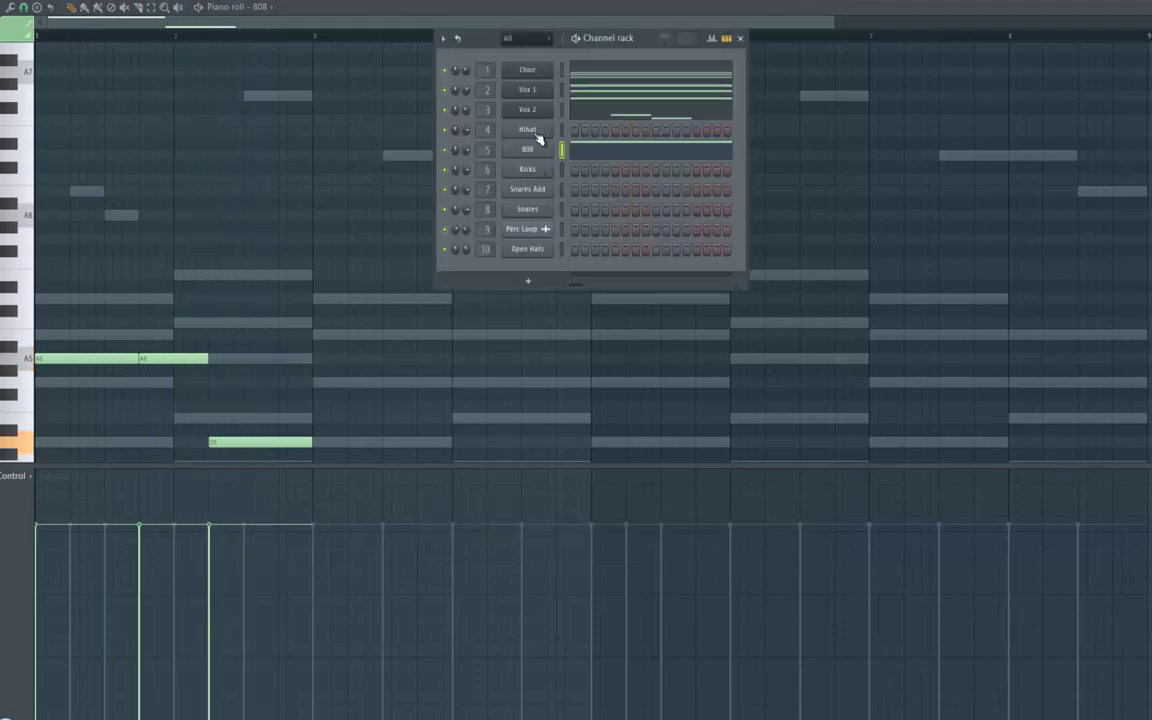
right_click(528, 152)
click(578, 235)
key(space)
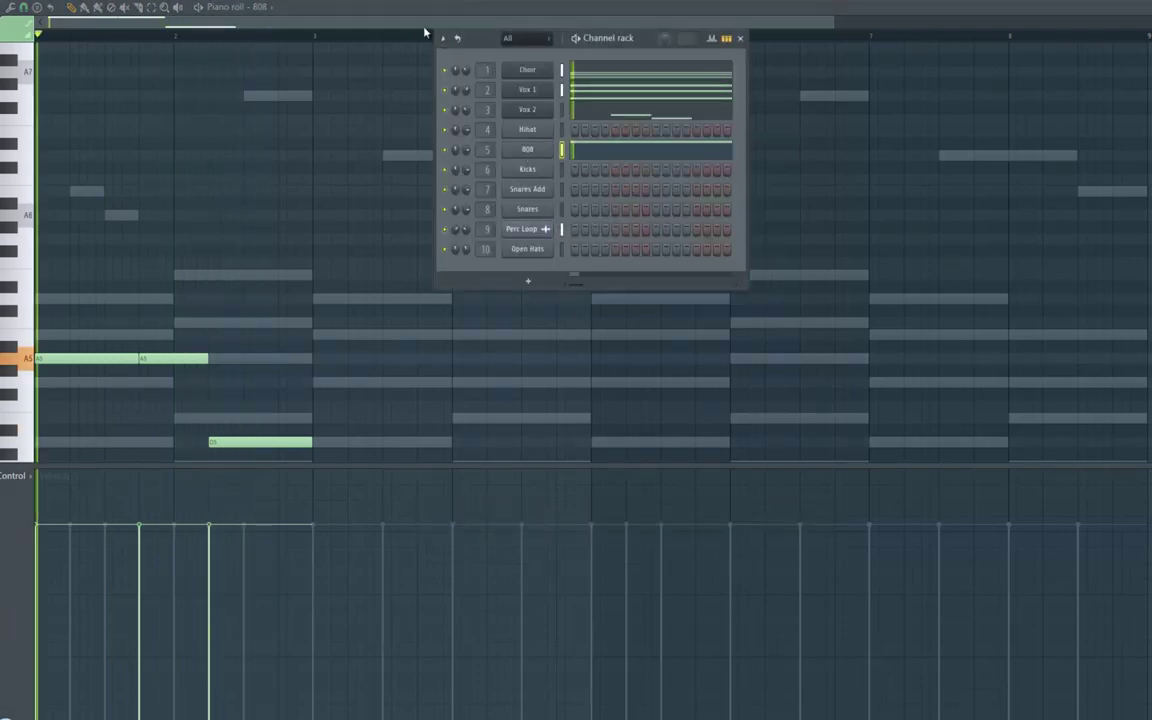
Replace the second A5 in the 808 with a two-beat D6 on beat 4 of bar 1, and play it back
key(F6)
drag(569, 463, 563, 495)
scroll(200, 328, down, 1)
key(space)
key(space)
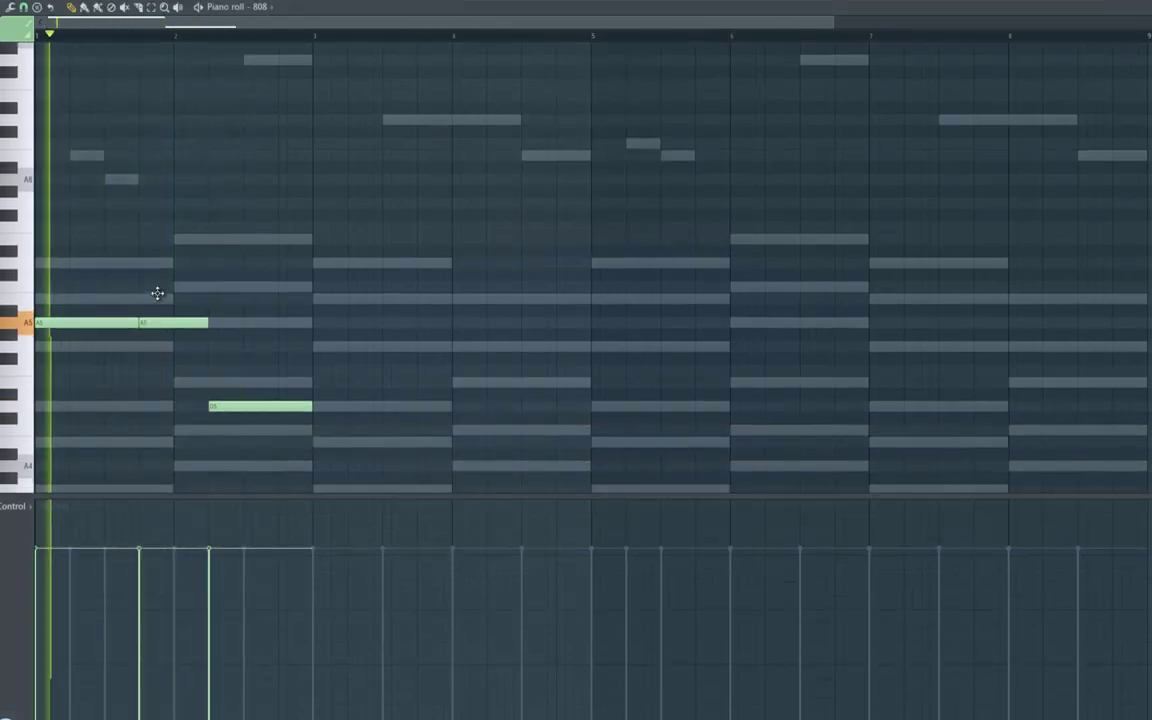
drag(153, 320, 153, 298)
right_click(153, 298)
key(space)
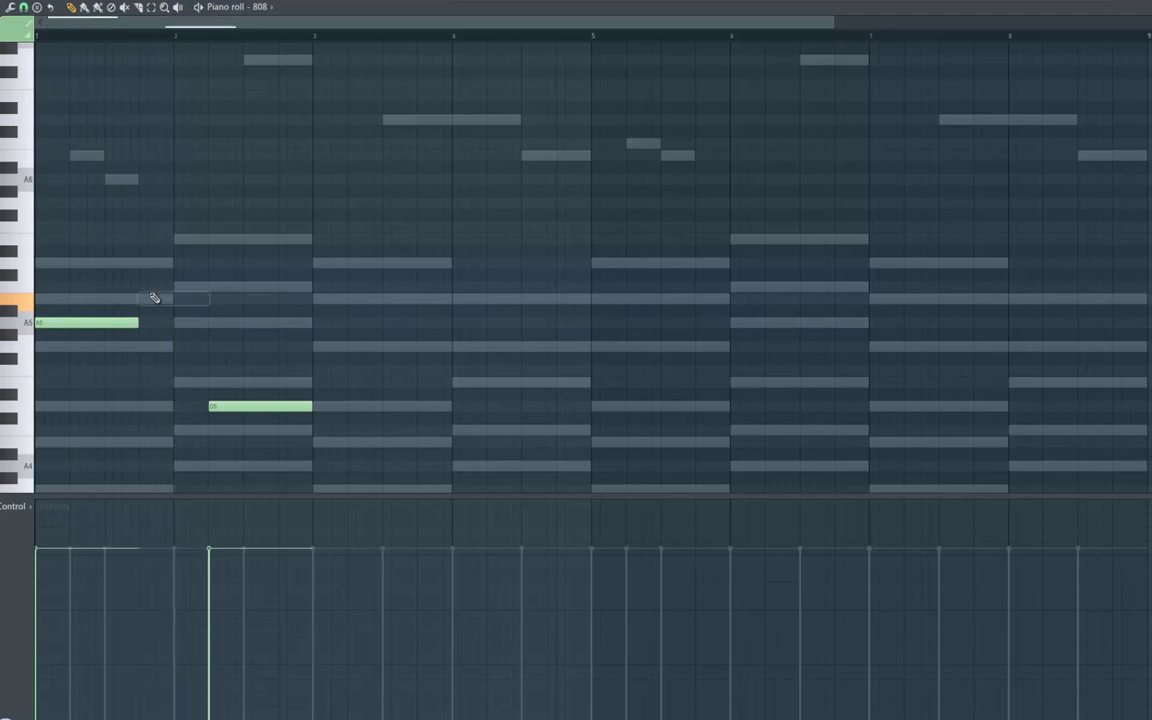
click(143, 287)
right_click(145, 285)
click(140, 262)
key(space)
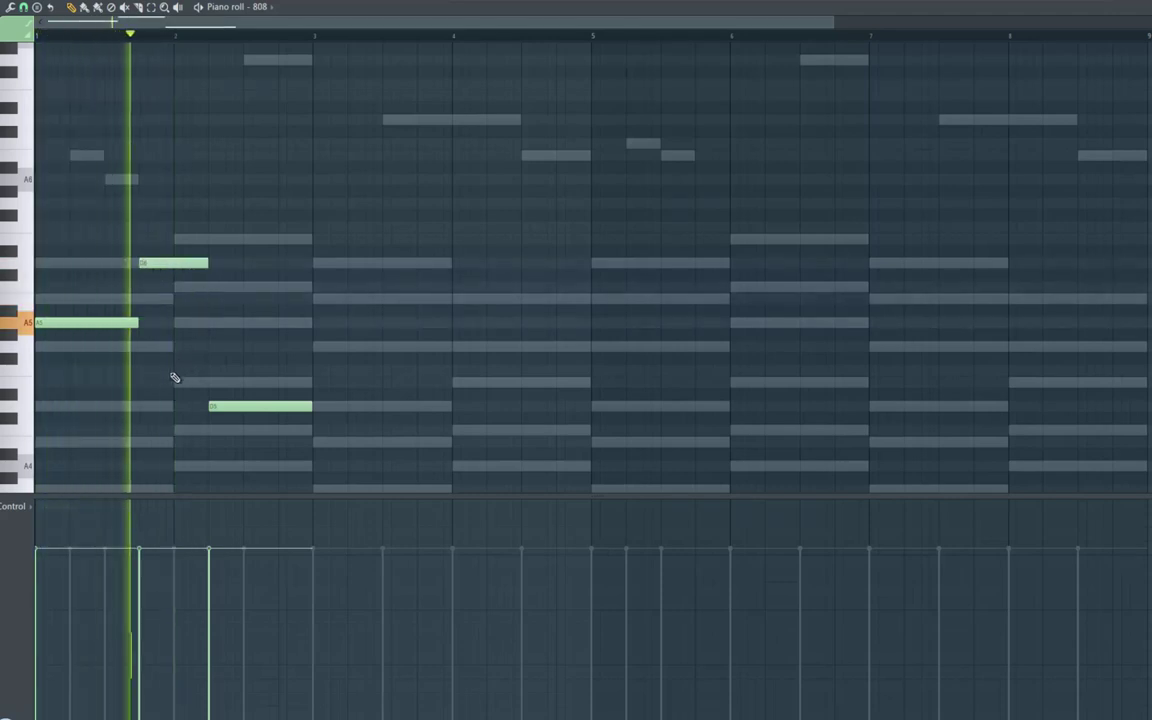
Add a half-beat E5 slide note at the start of bar 2 in the 808, and play it back
key(space)
click(175, 382)
double_click(186, 382)
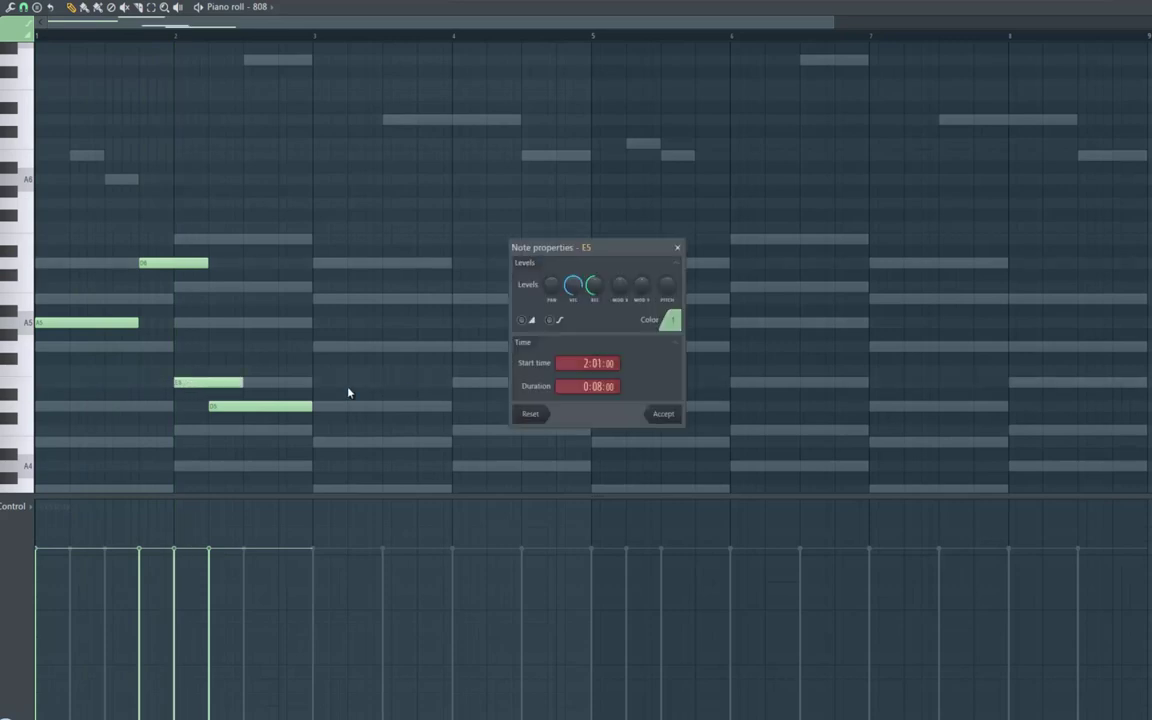
click(665, 414)
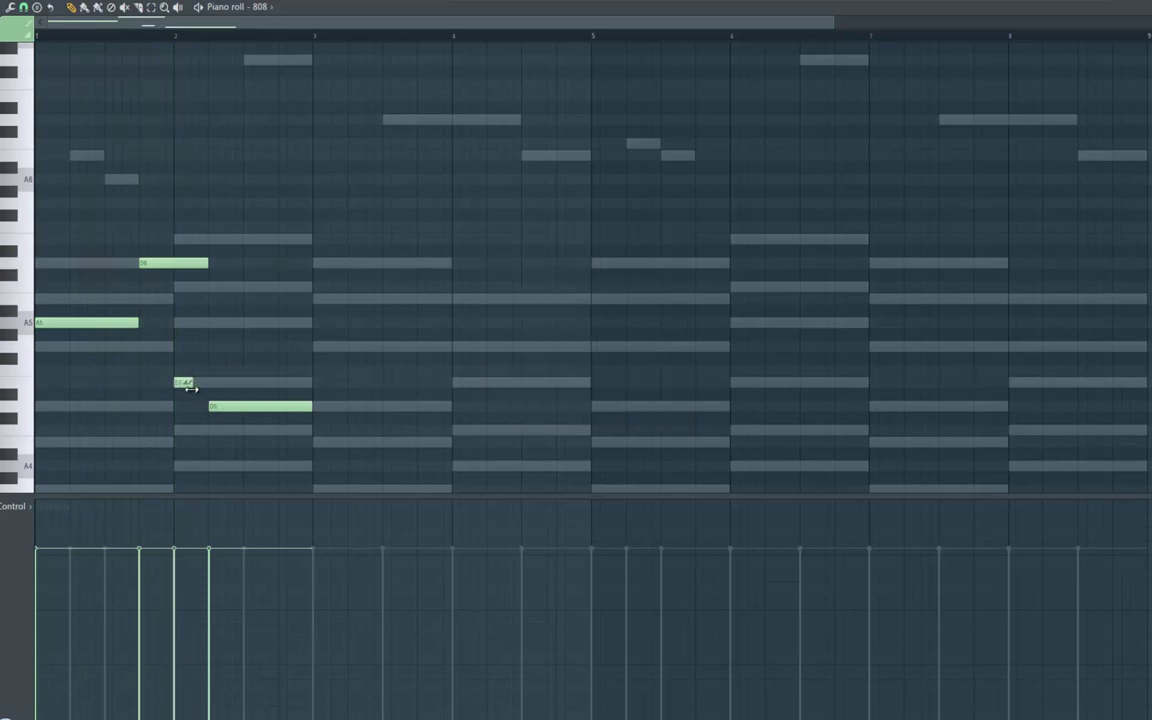
key(space)
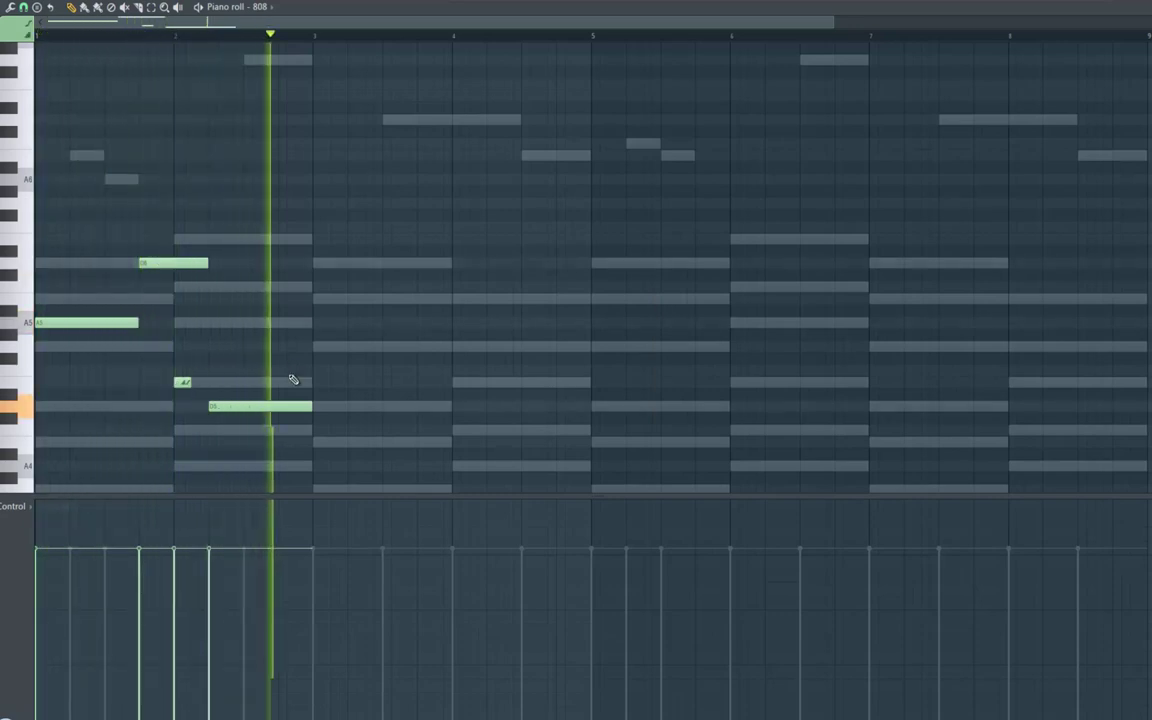
key(space)
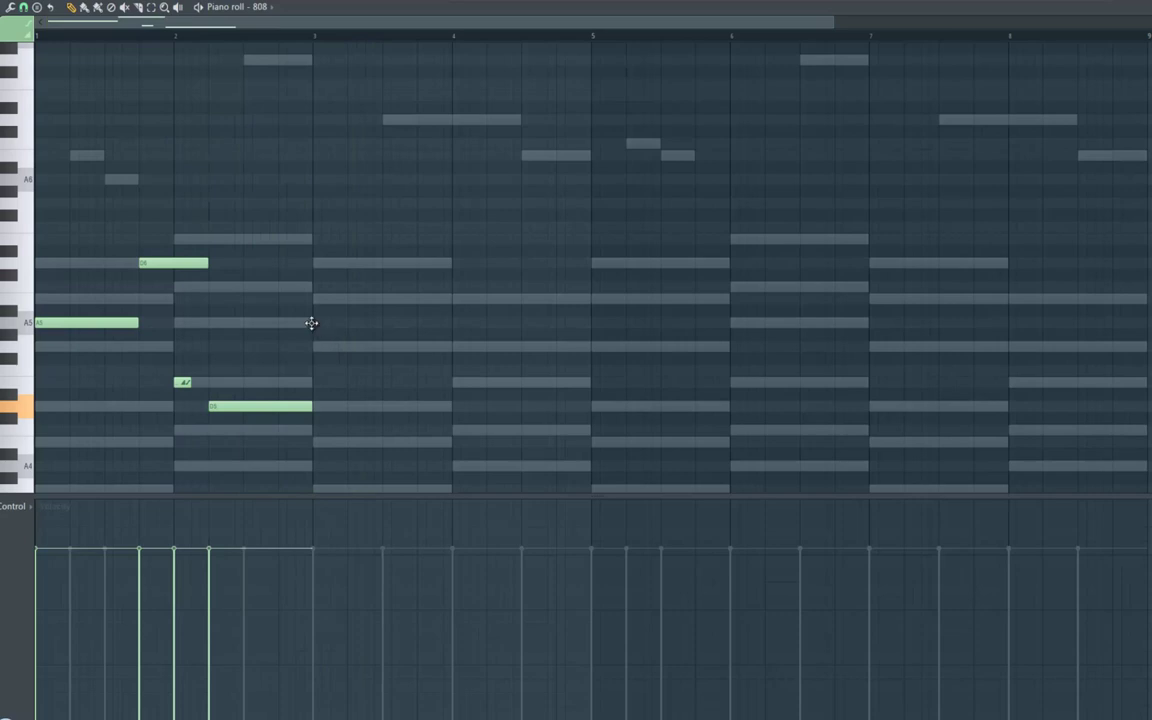
Add a three-beat A5 note at the start of bar 3 in the 808, and play the pattern
click(313, 323)
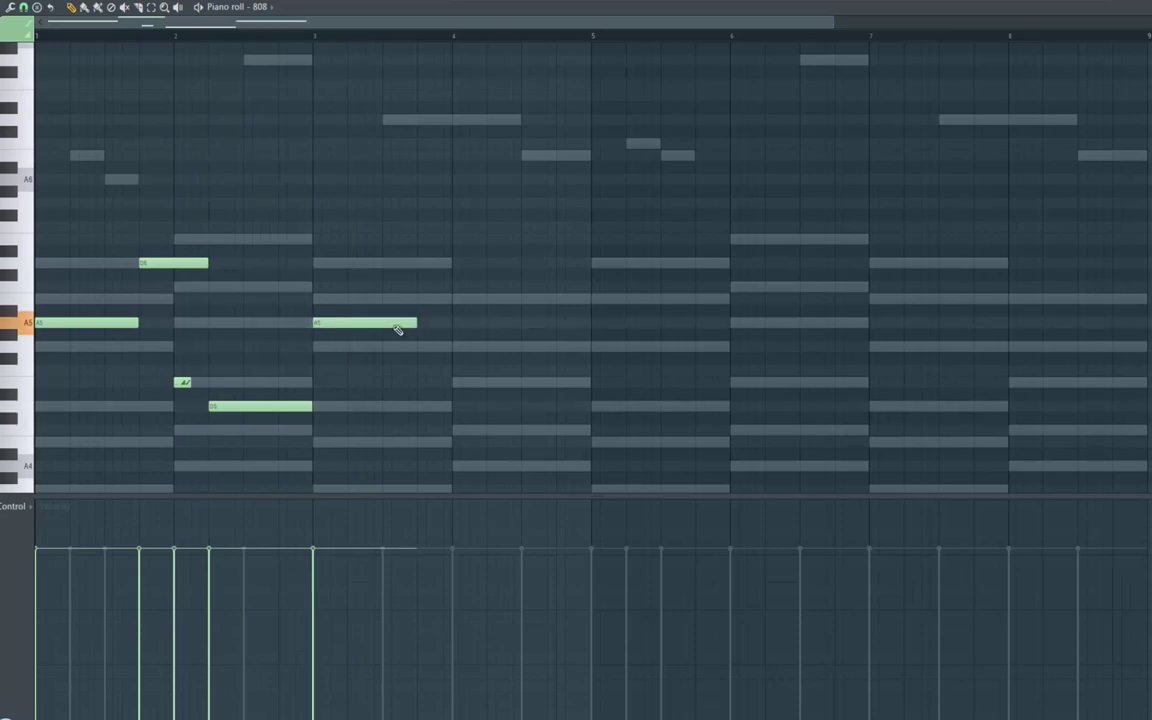
key(space)
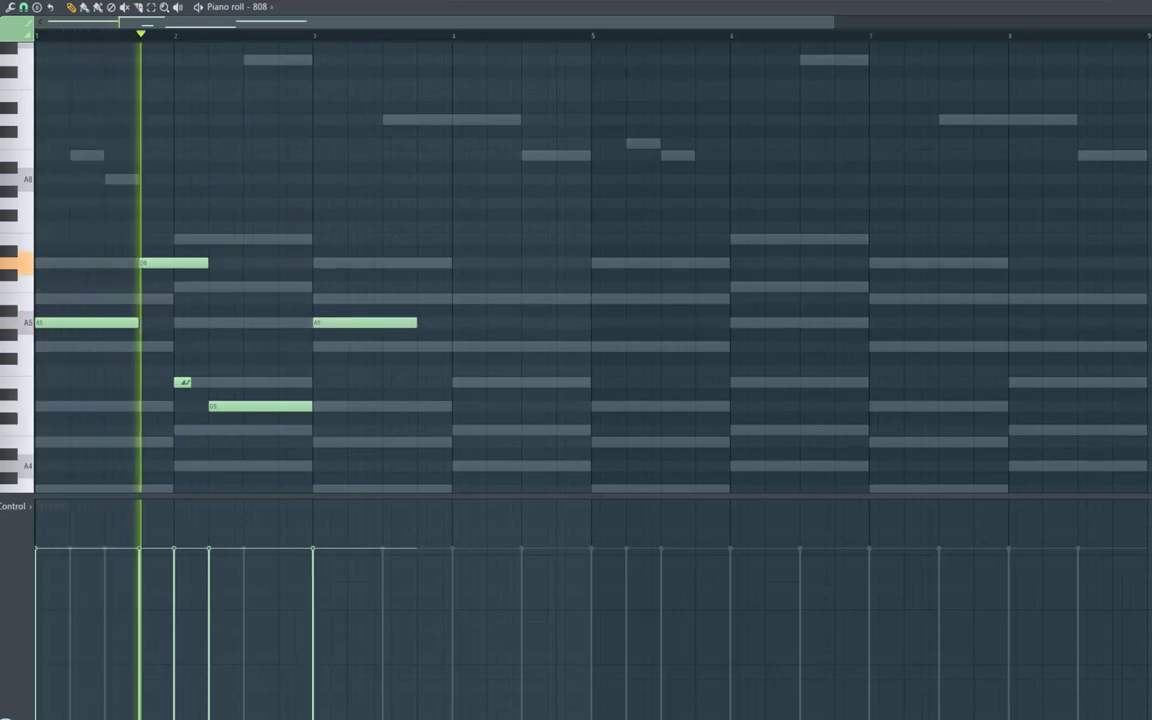
click(6, 1)
click(8, 21)
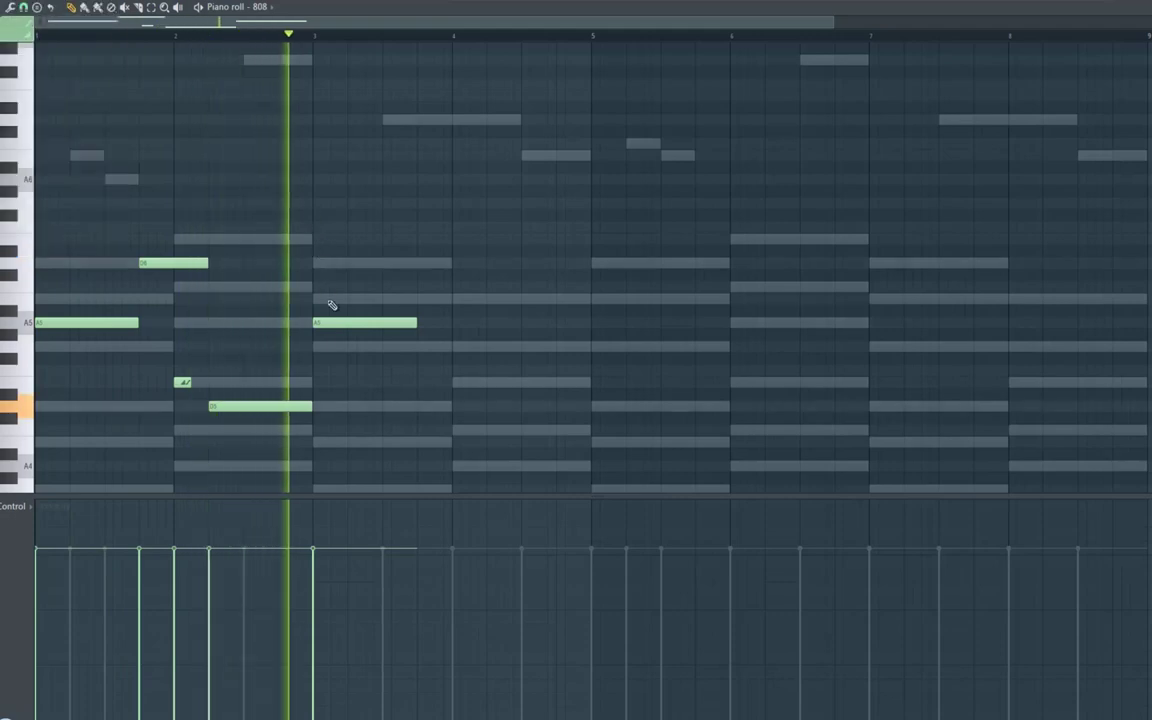
key(space)
Add a three-beat A5 on beat 4 of bar 3 with a D6 slide note above it ending at beat 2 of bar 4
click(420, 322)
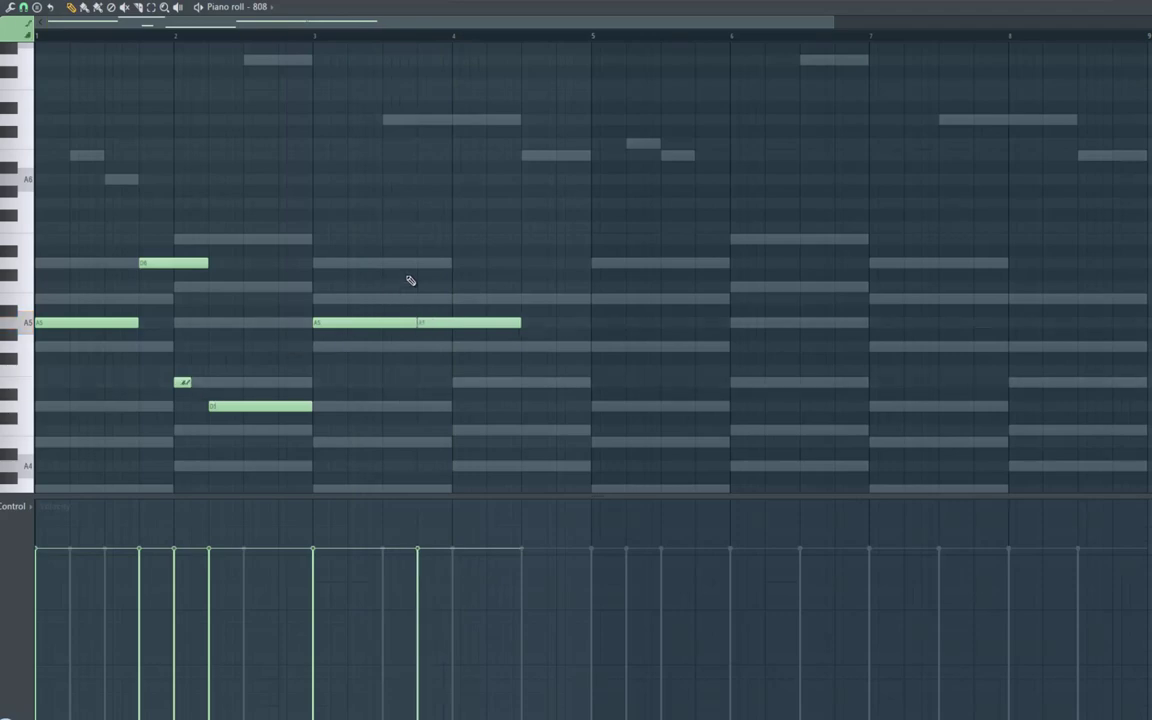
drag(428, 240, 435, 270)
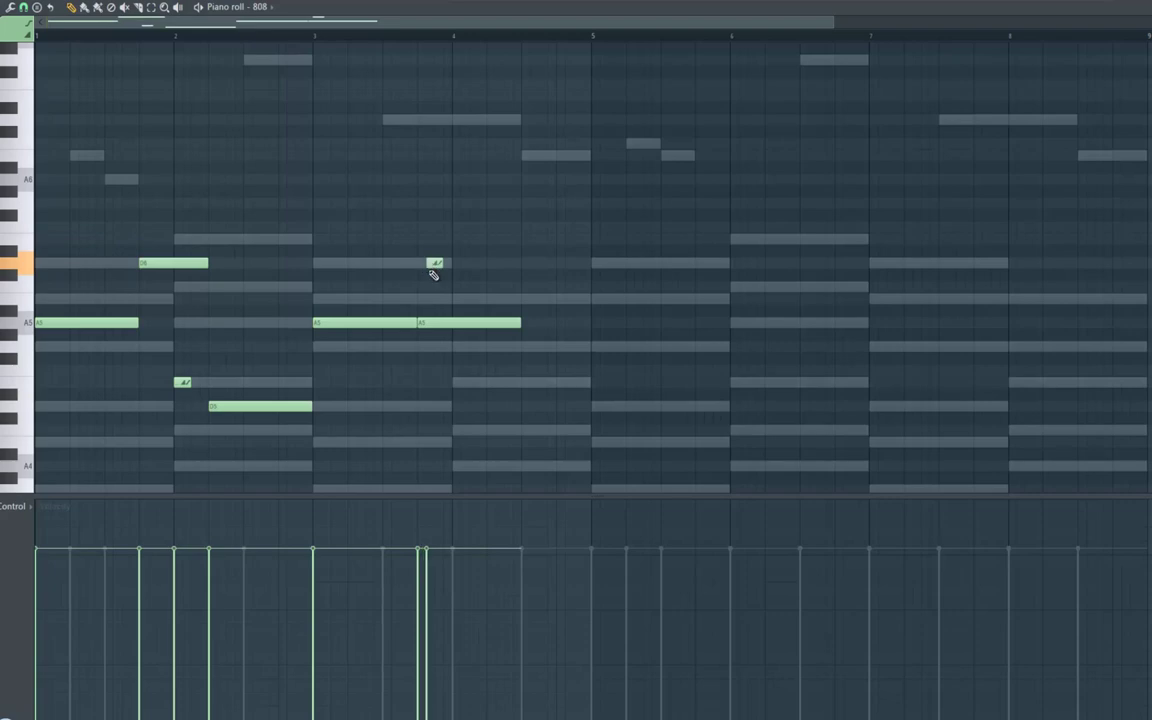
key(space)
drag(441, 266, 486, 278)
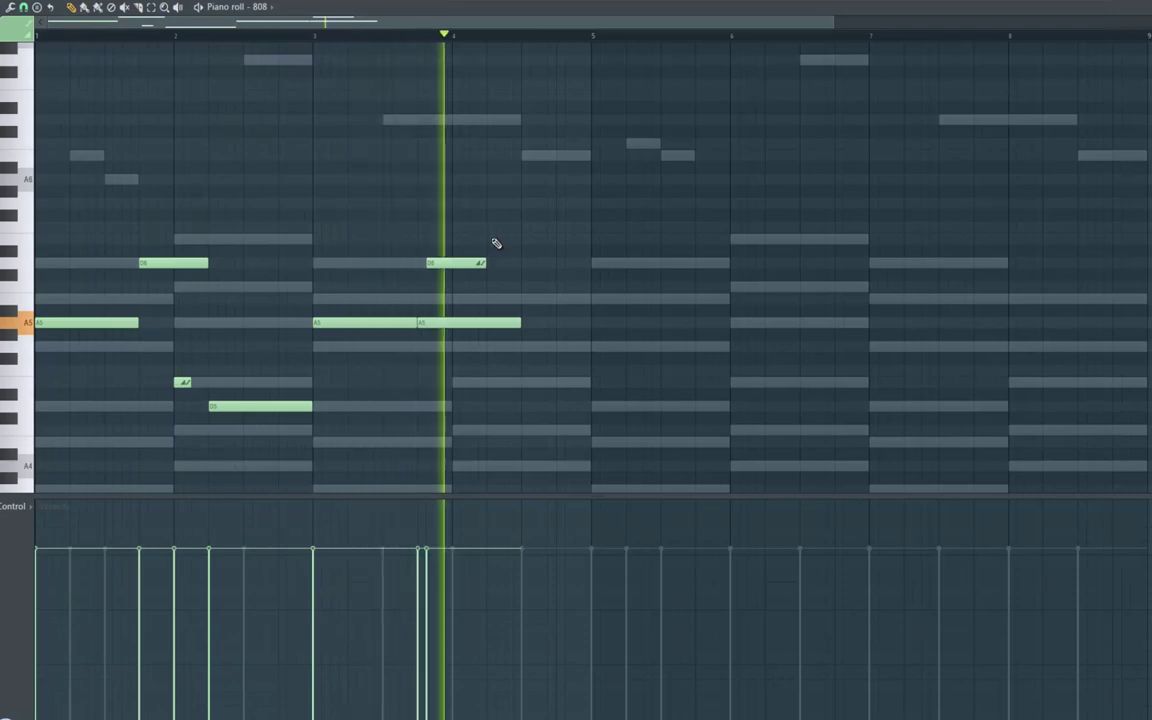
Add a three-beat G6 at beat 2.5 of bar 4 in the 808, ending the preceding A5 where it starts
key(space)
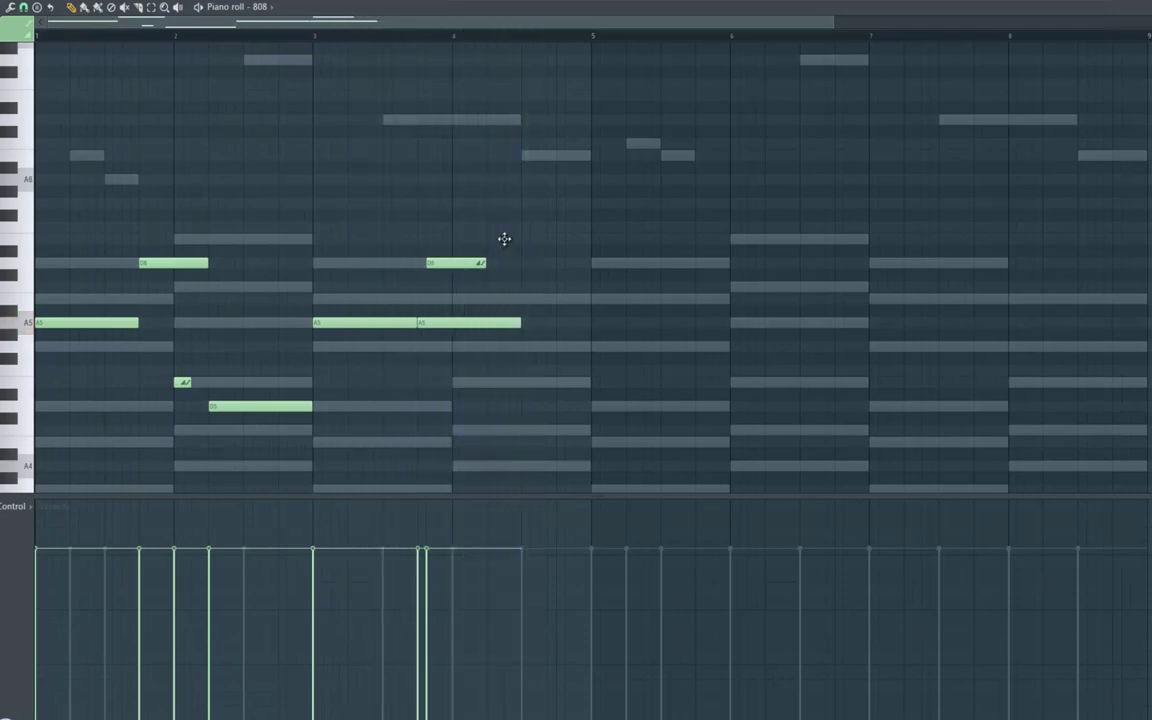
click(505, 239)
drag(515, 224, 514, 203)
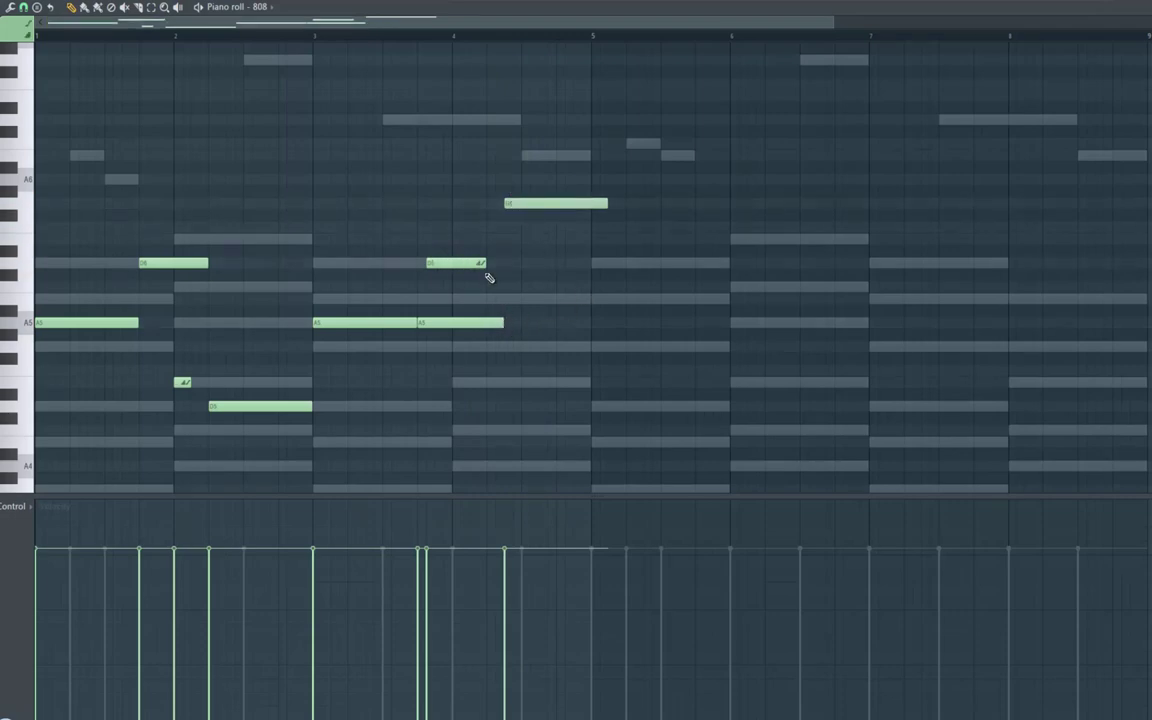
Add a half-beat A5 slide note on beat 3 of bar 4 and shorten the G6 to the end of bar 4
key(space)
click(548, 323)
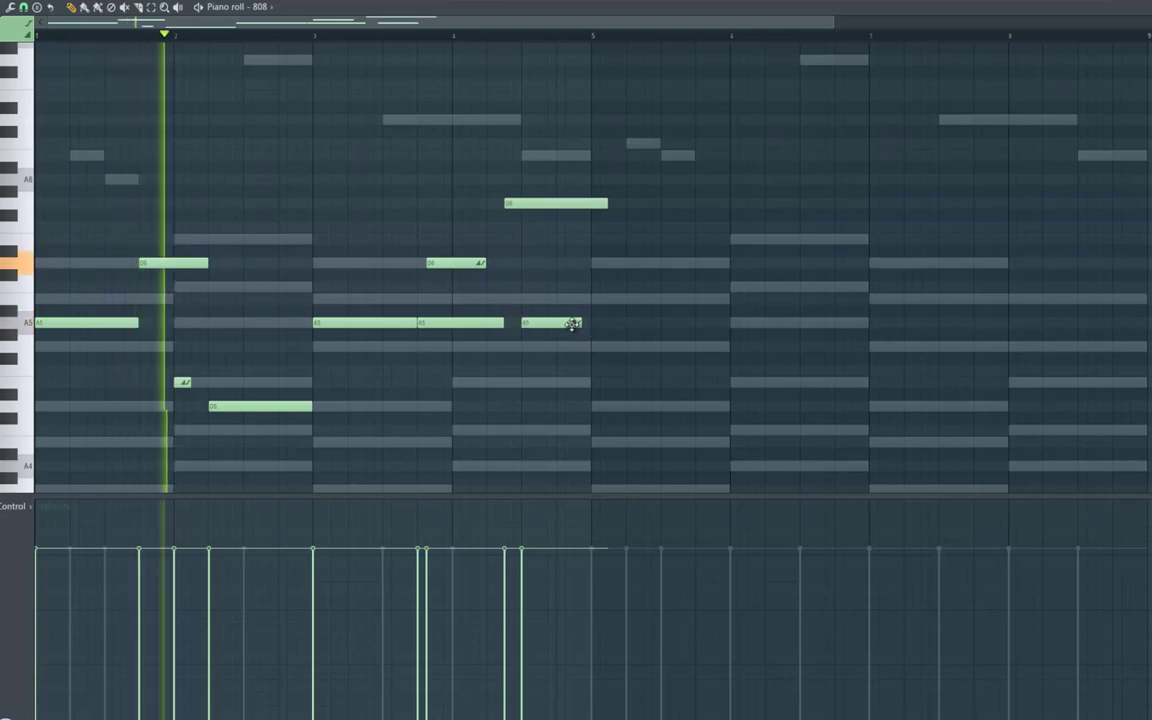
drag(572, 323, 538, 330)
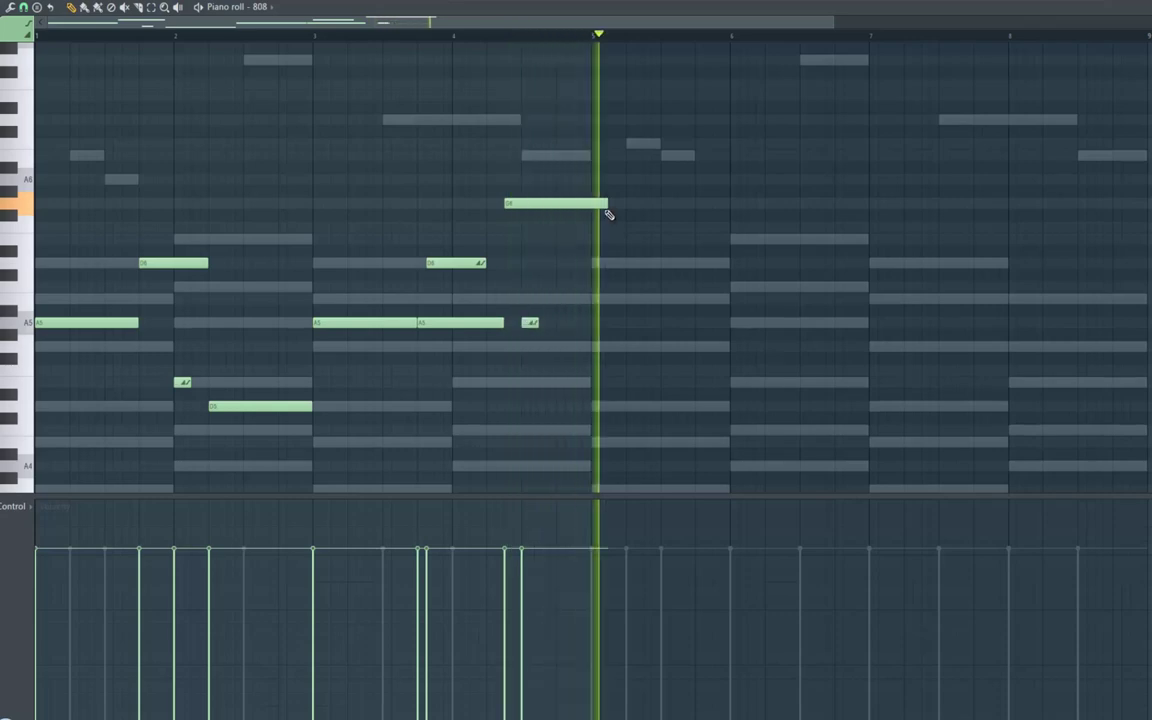
key(space)
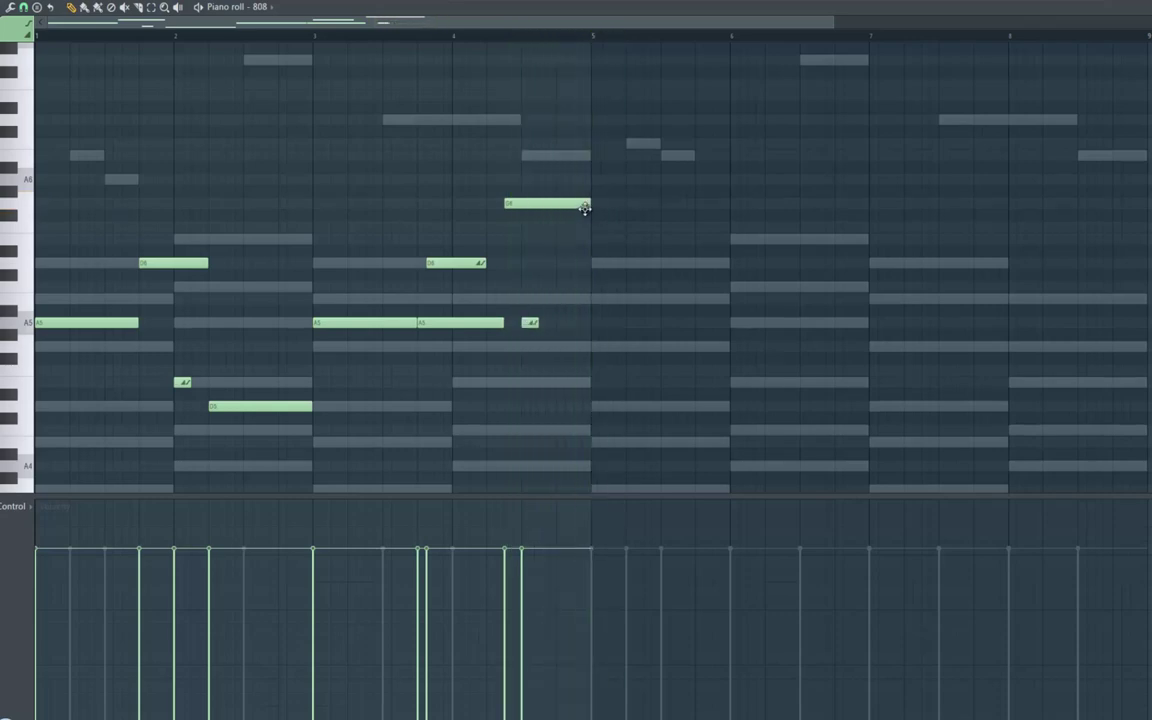
Add a one-beat G5 on beat 4 of bar 4 in the 808, and play the pattern
click(562, 350)
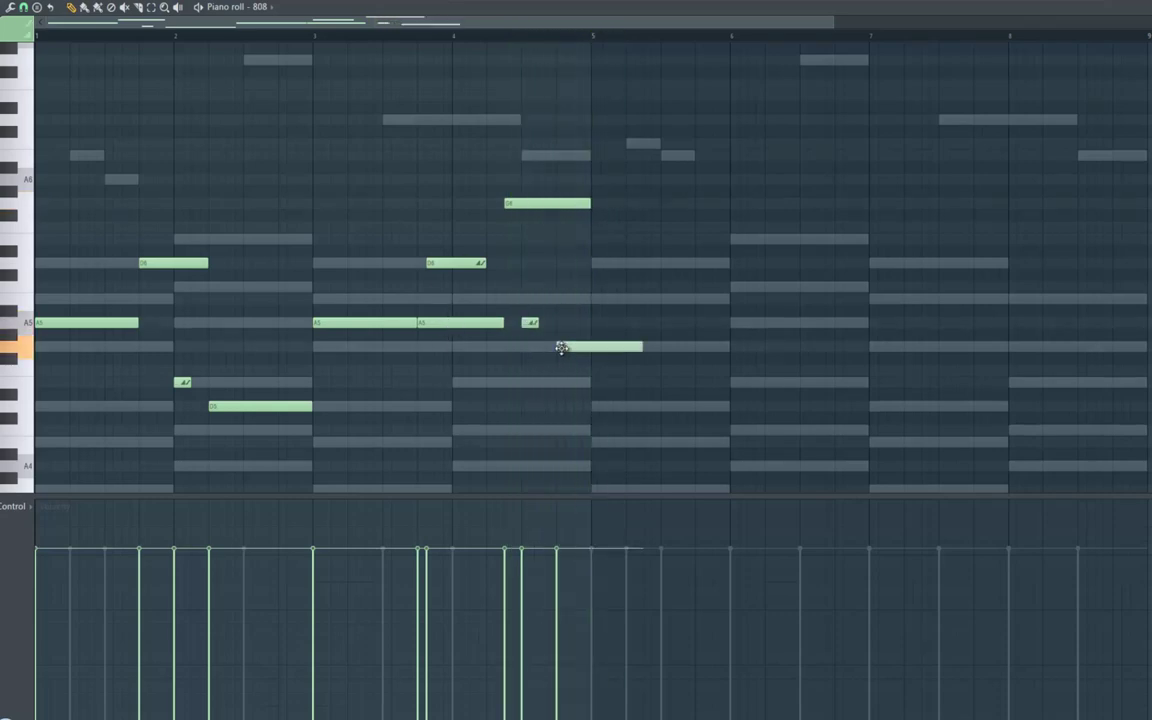
right_click(562, 350)
click(559, 380)
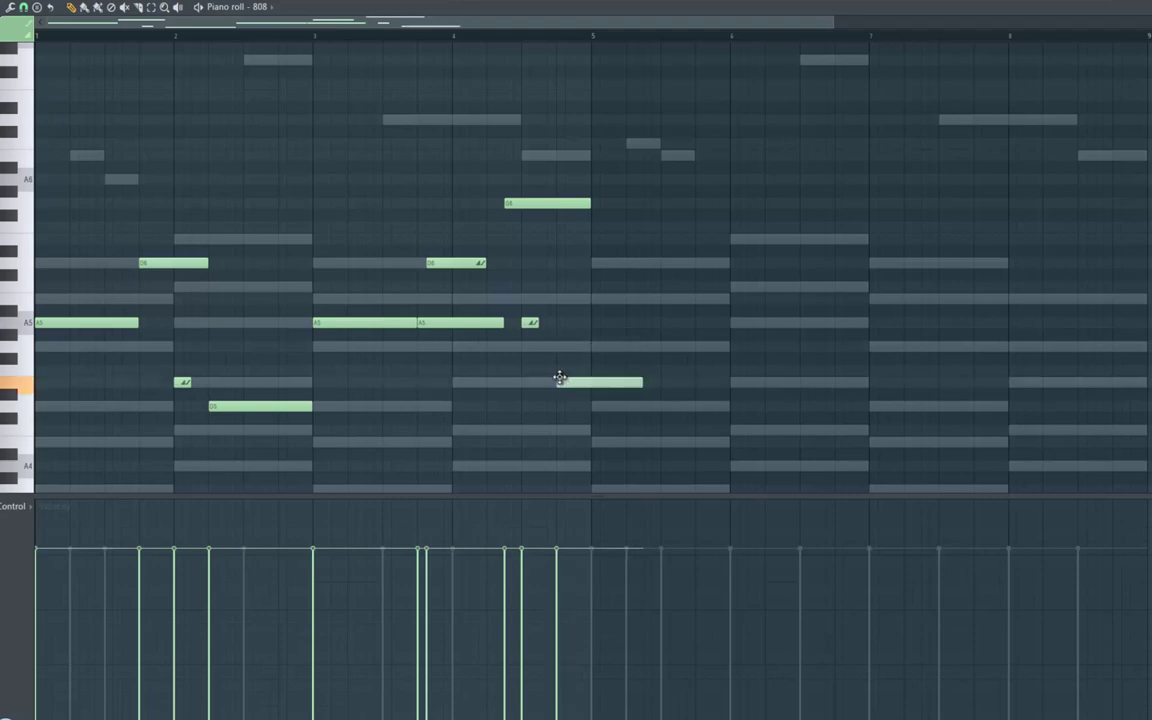
drag(564, 359, 561, 342)
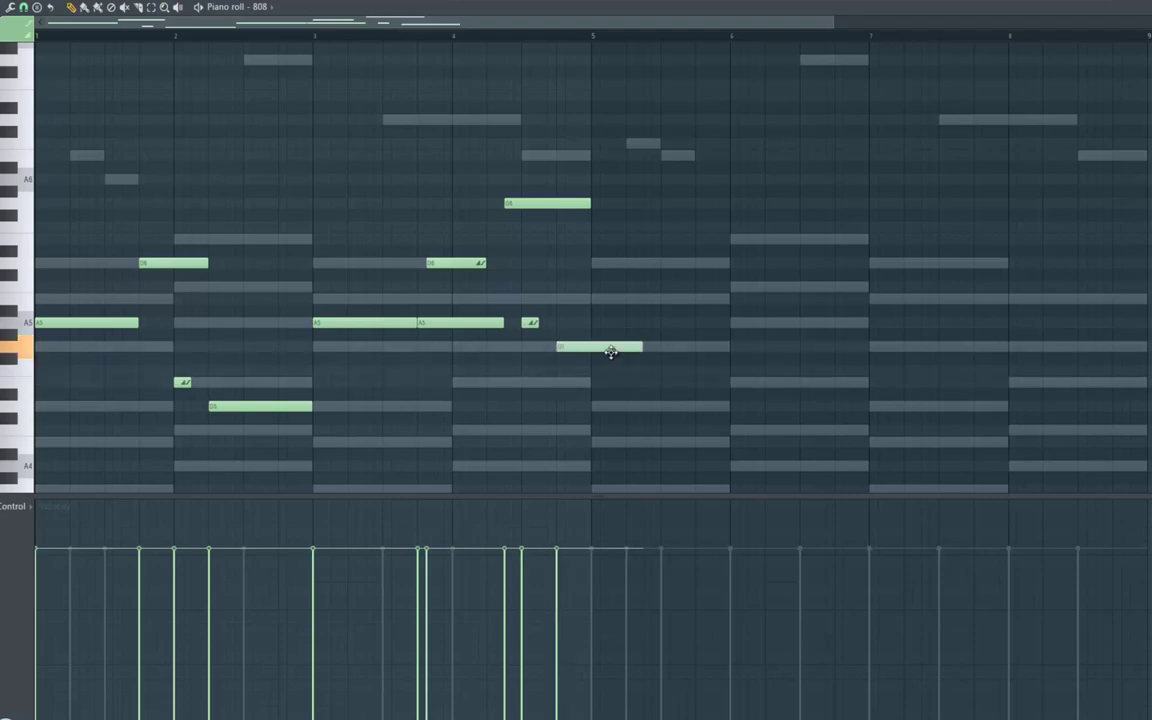
key(space)
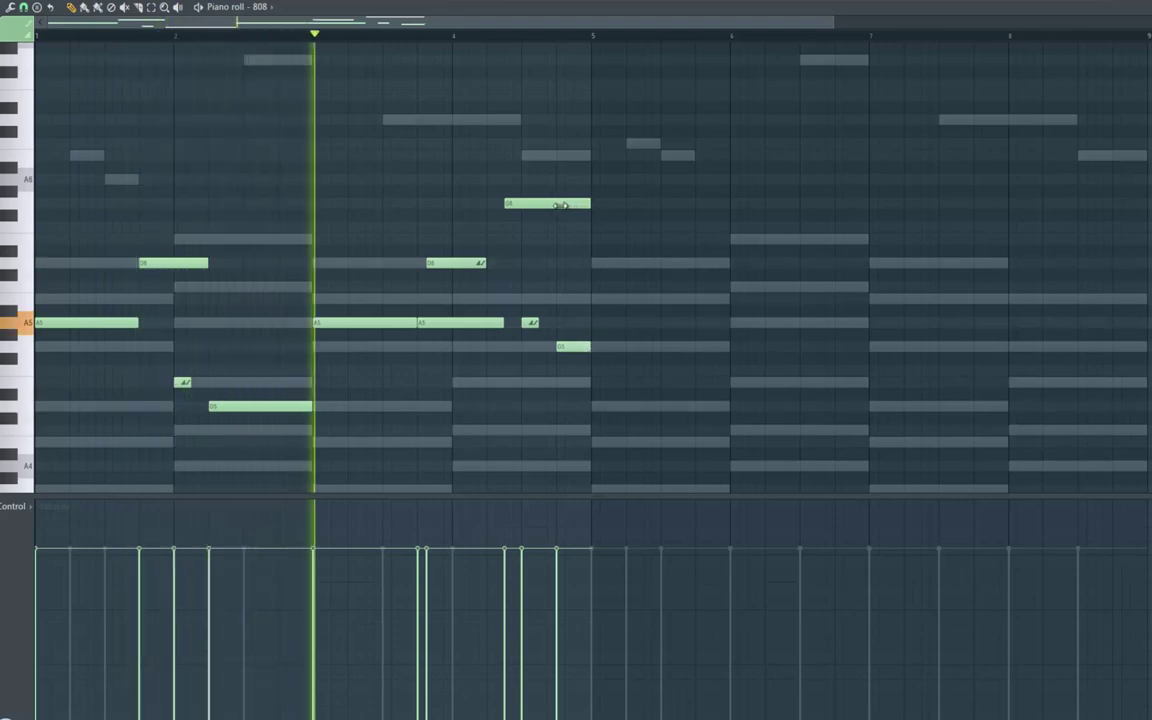
Make the final G5 a half-beat note at the very end of bar 4 and set the G6 to two beats
drag(591, 202, 558, 204)
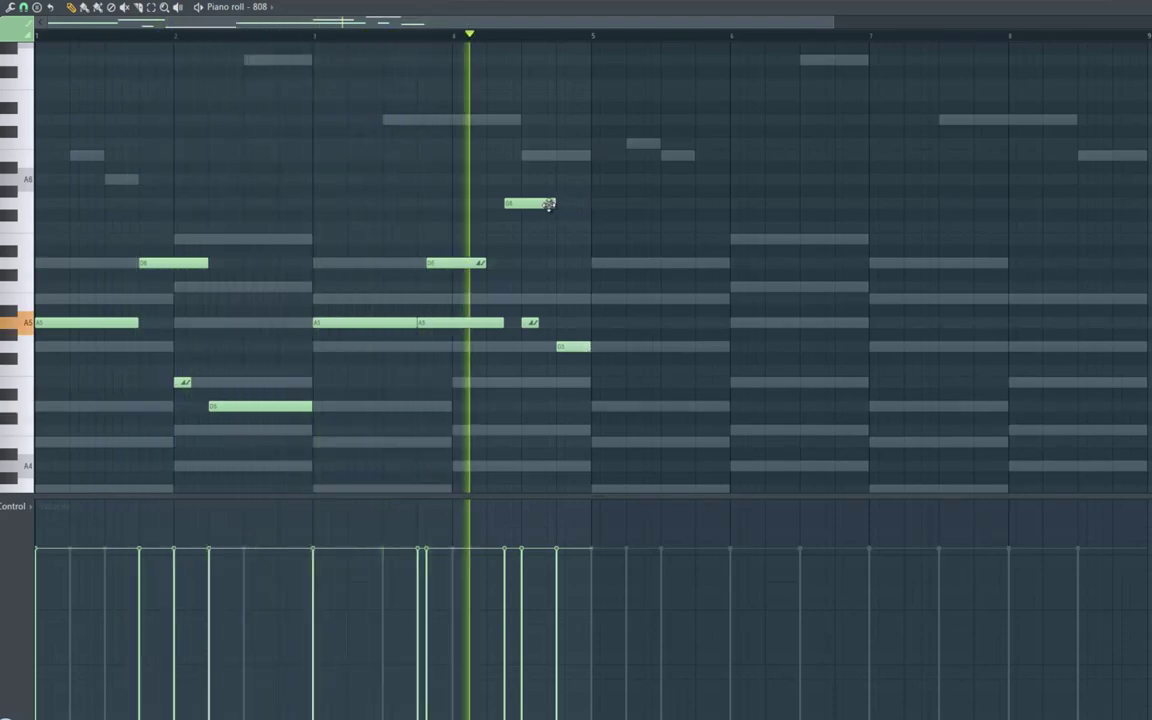
key(space)
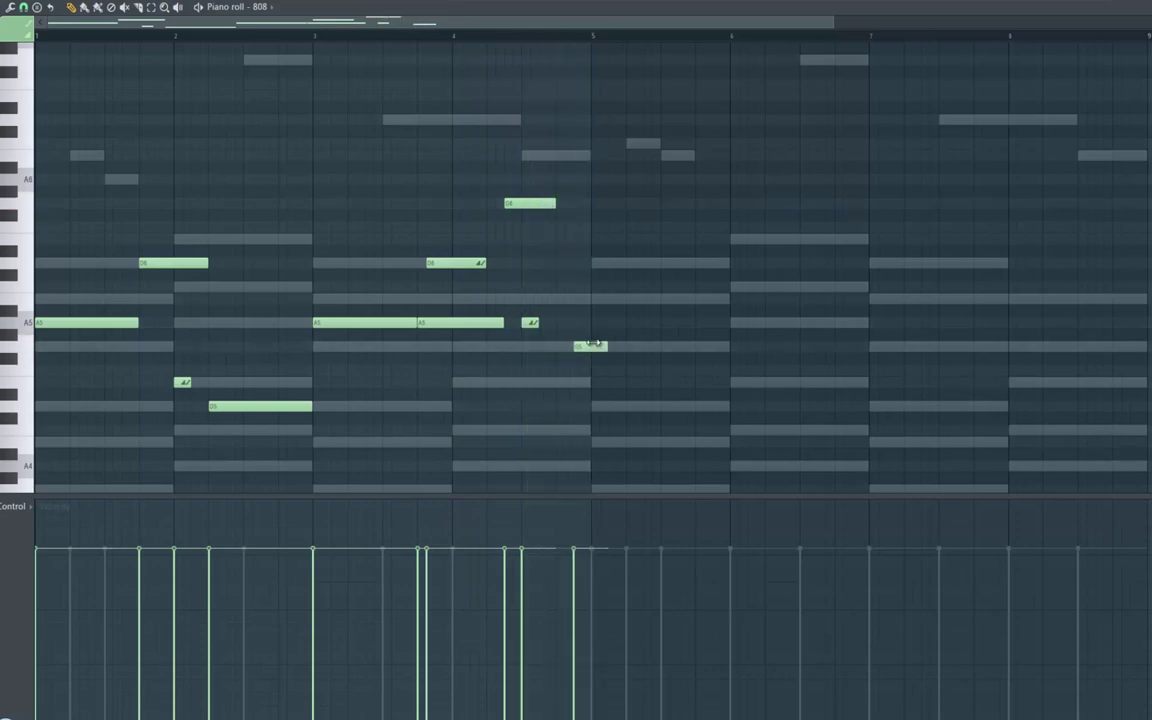
key(space)
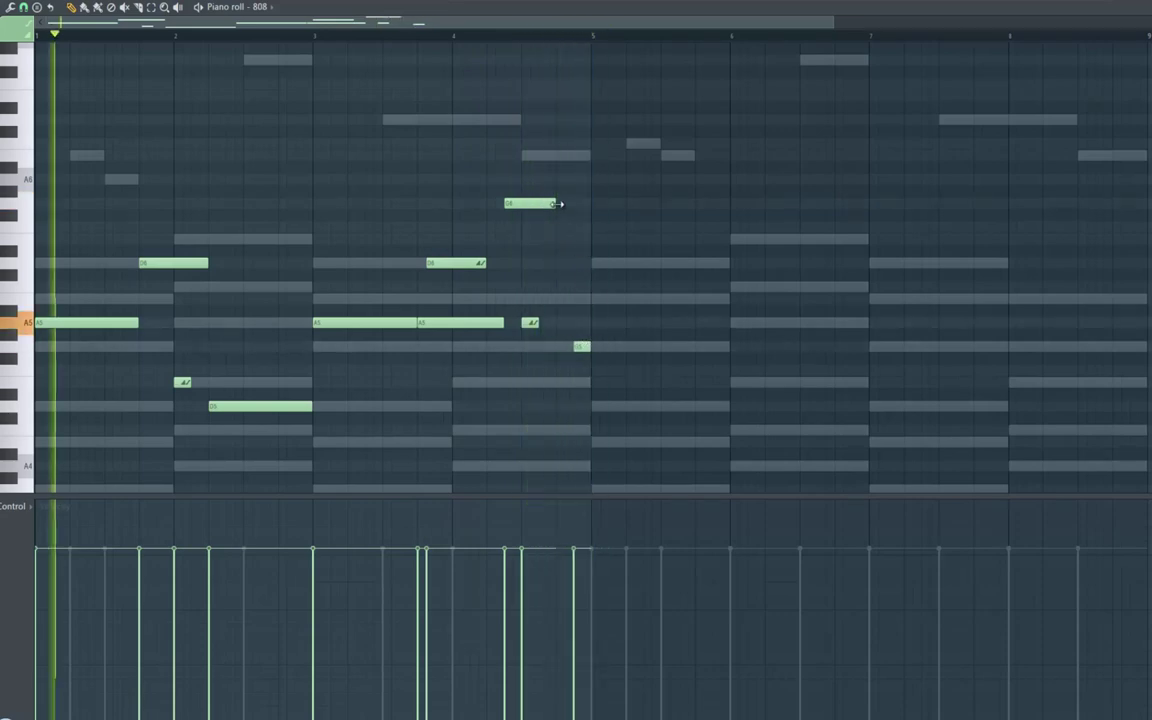
drag(556, 203, 573, 207)
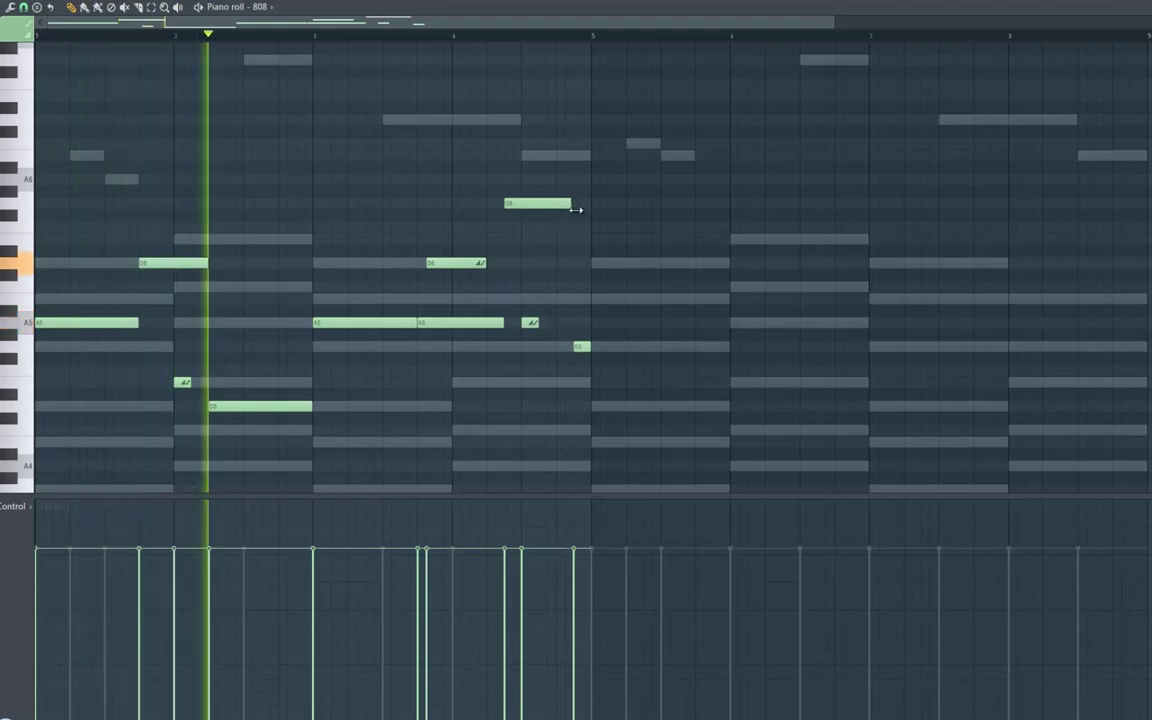
key(space)
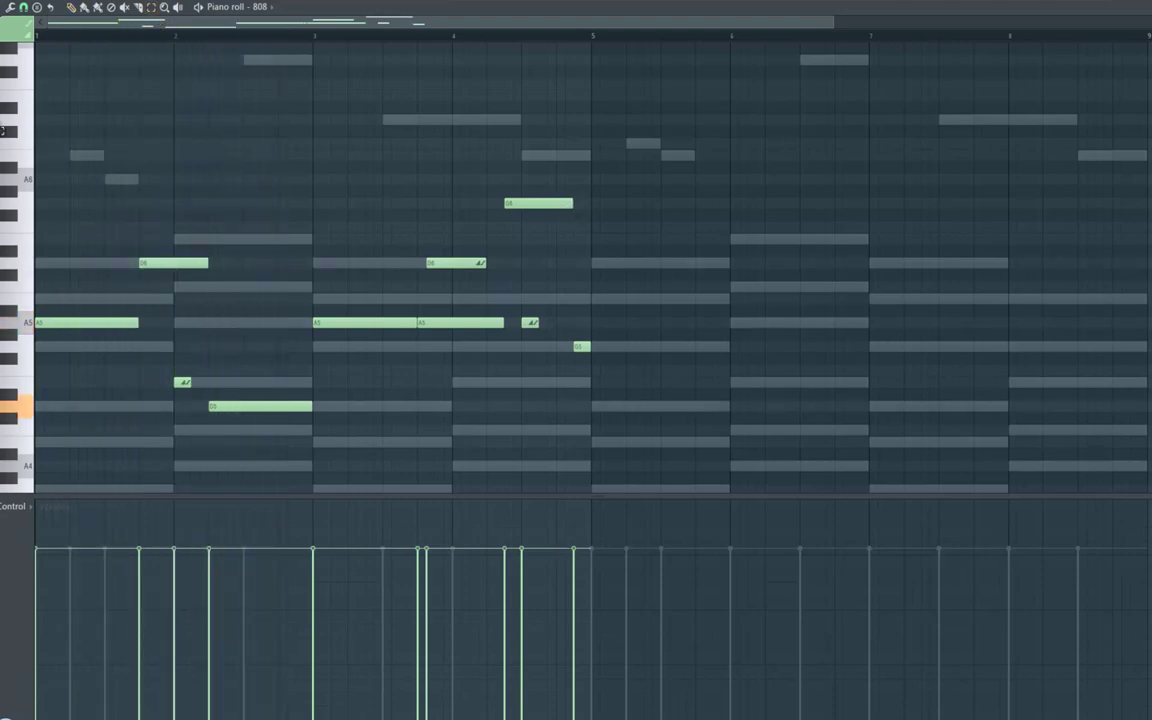
Duplicate the whole four-bar 808 line into bars 5 to 8 and play it back
drag(3, 122, 12, 443)
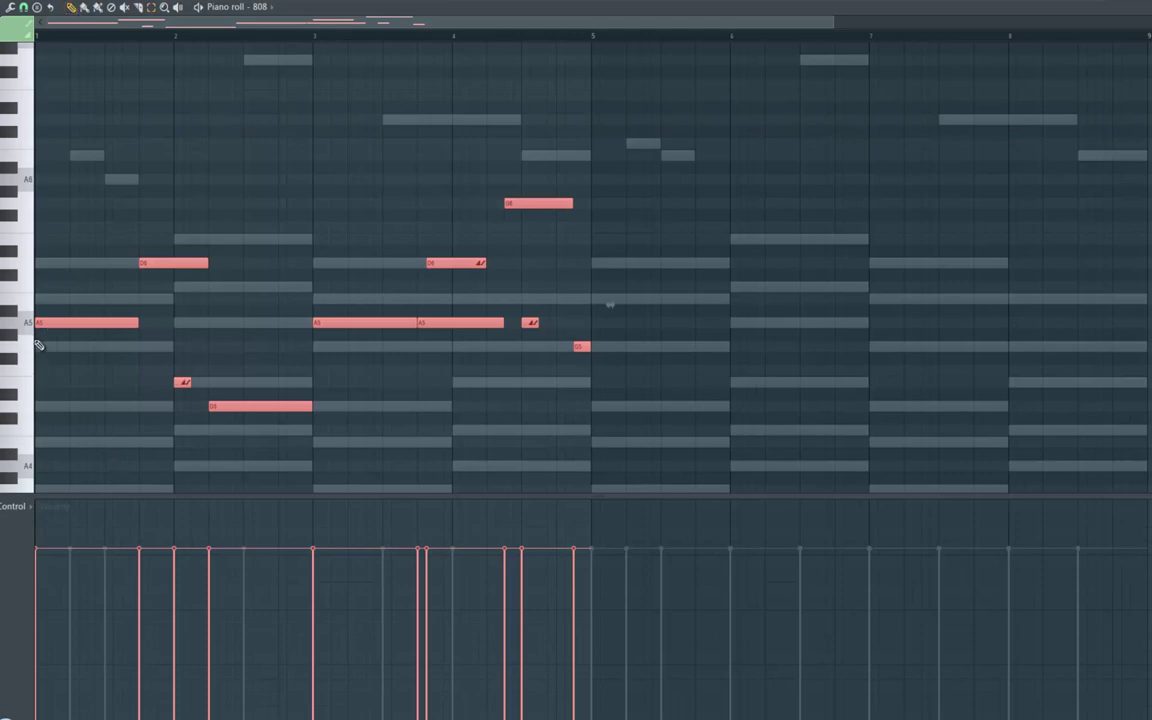
drag(414, 330, 604, 344)
key(space)
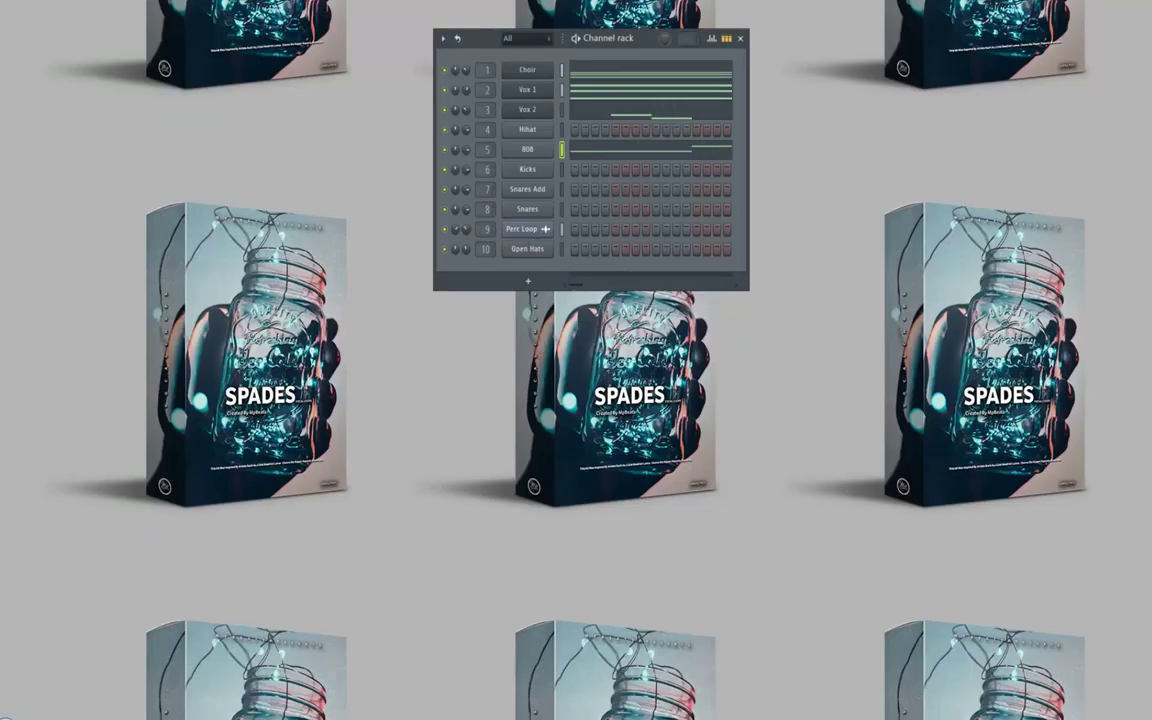
Load Fruity Love Philter in the first effect slot of the Perc Loop mixer track and browse its presets
key(F9)
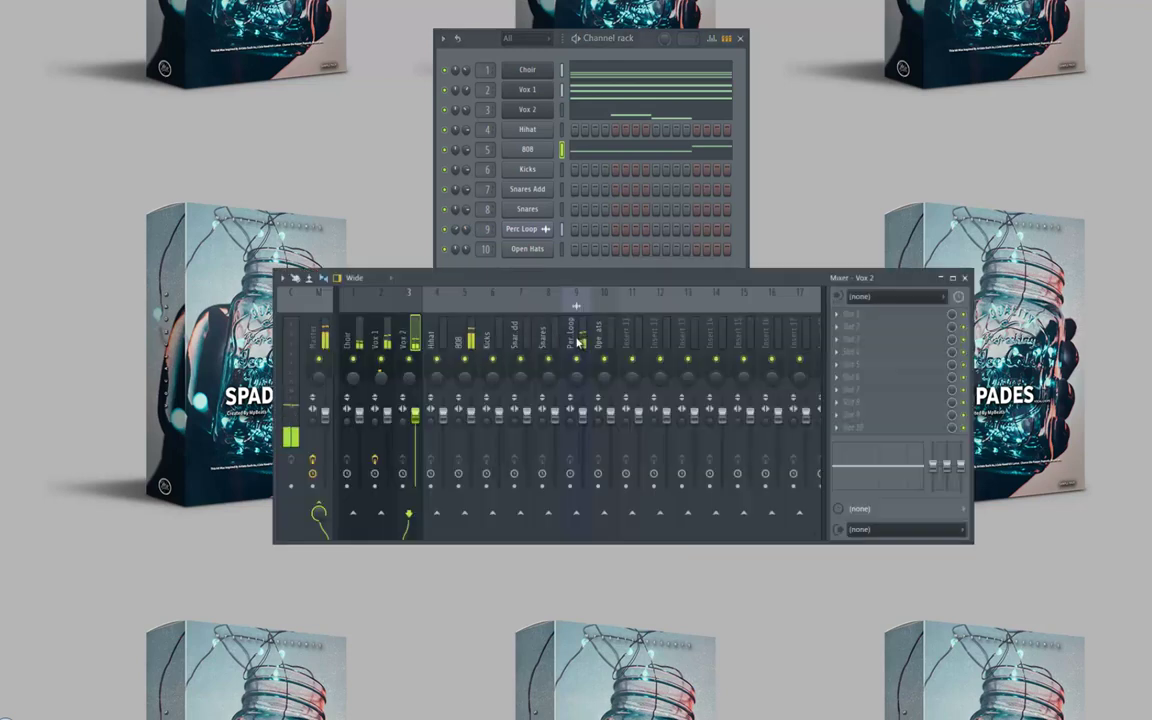
click(840, 318)
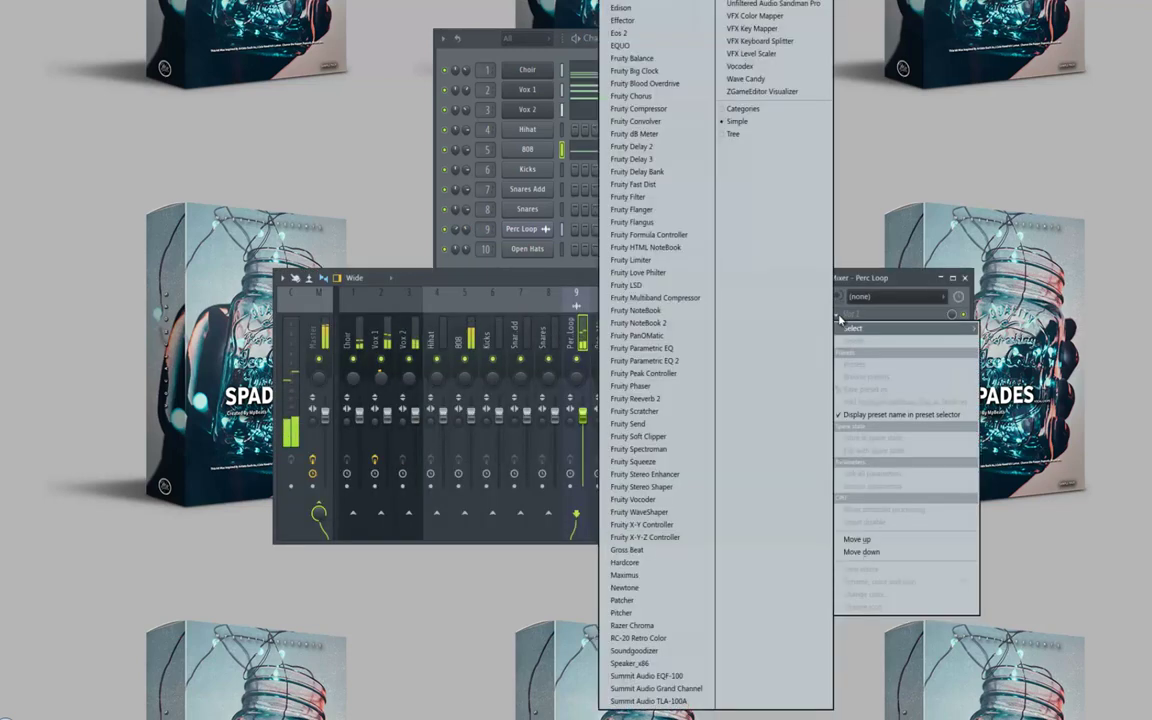
click(659, 273)
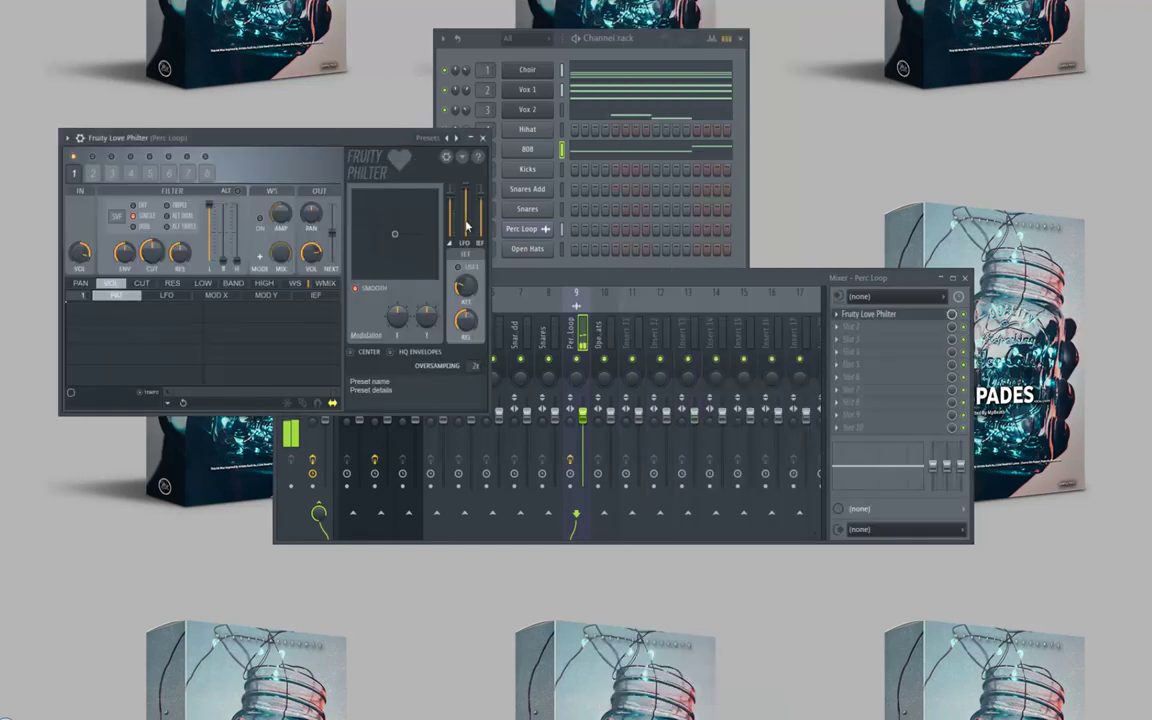
drag(458, 137, 588, 311)
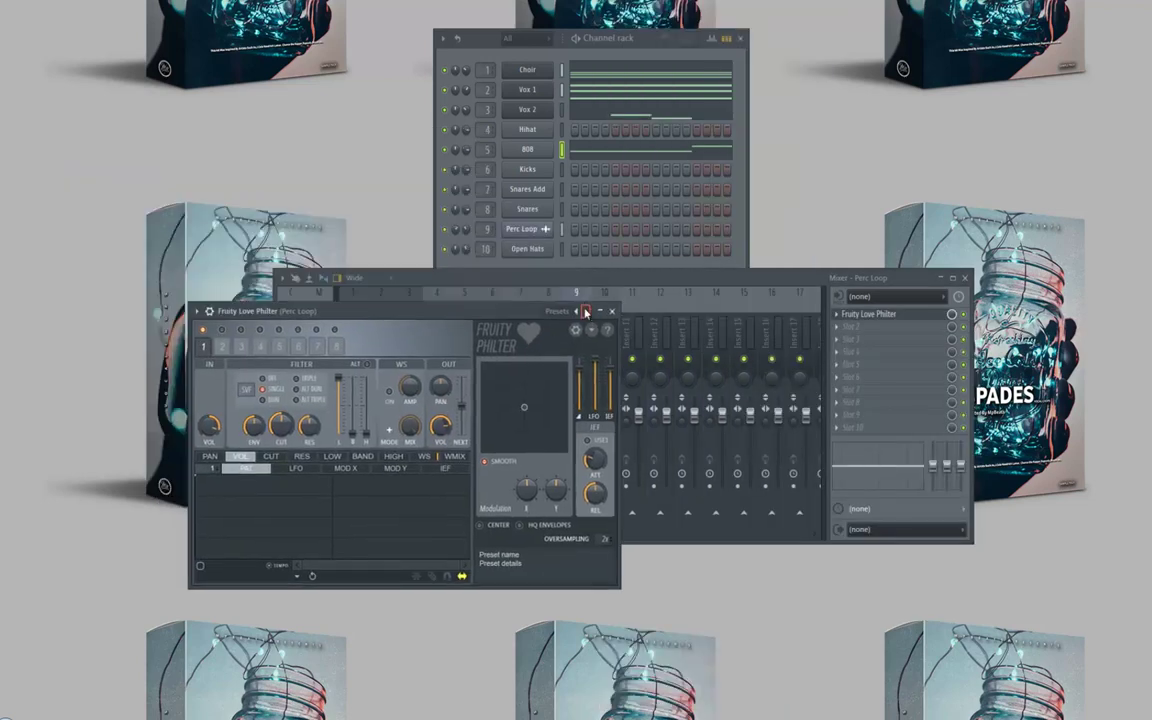
right_click(586, 311)
click(513, 314)
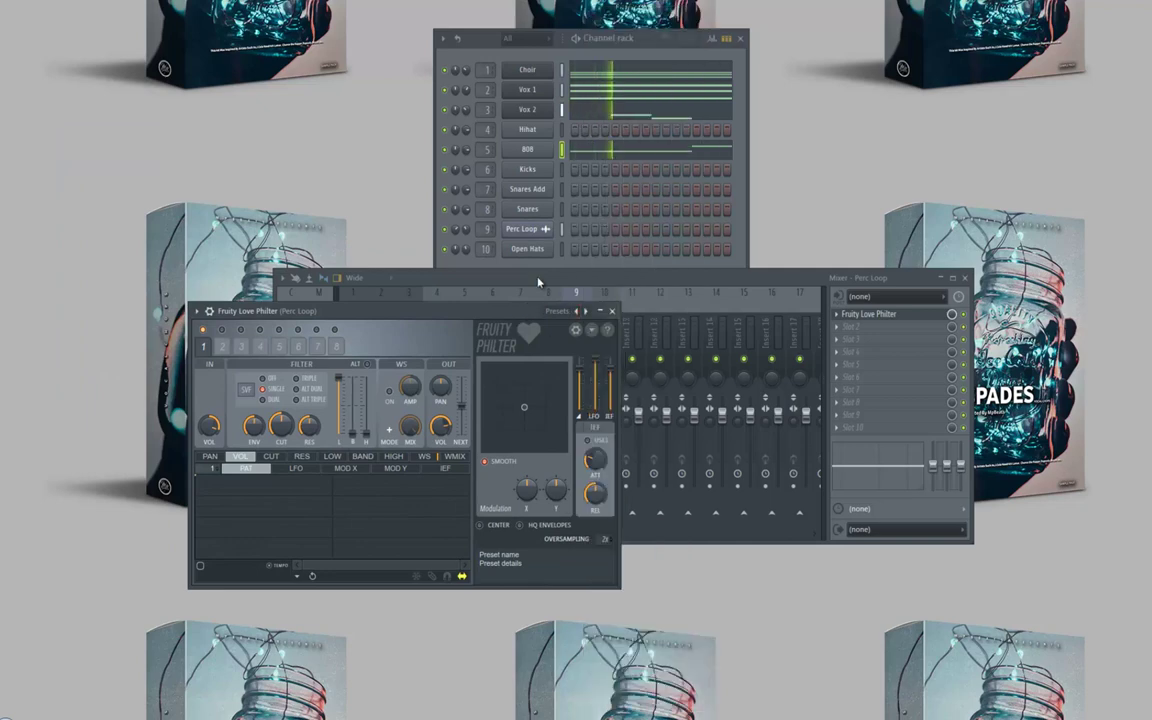
click(466, 227)
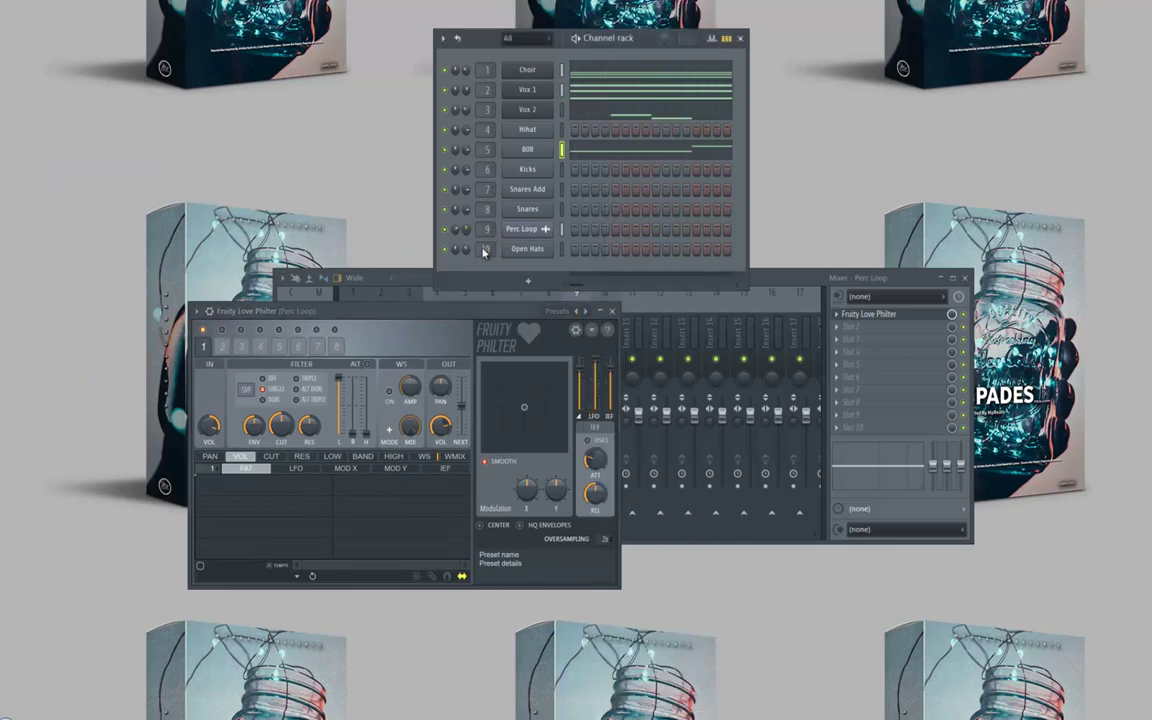
Load Fruity Parametric EQ 2 in slot 3 of the Vox 1 mixer track and shape band 1 into a steep low cut
click(421, 282)
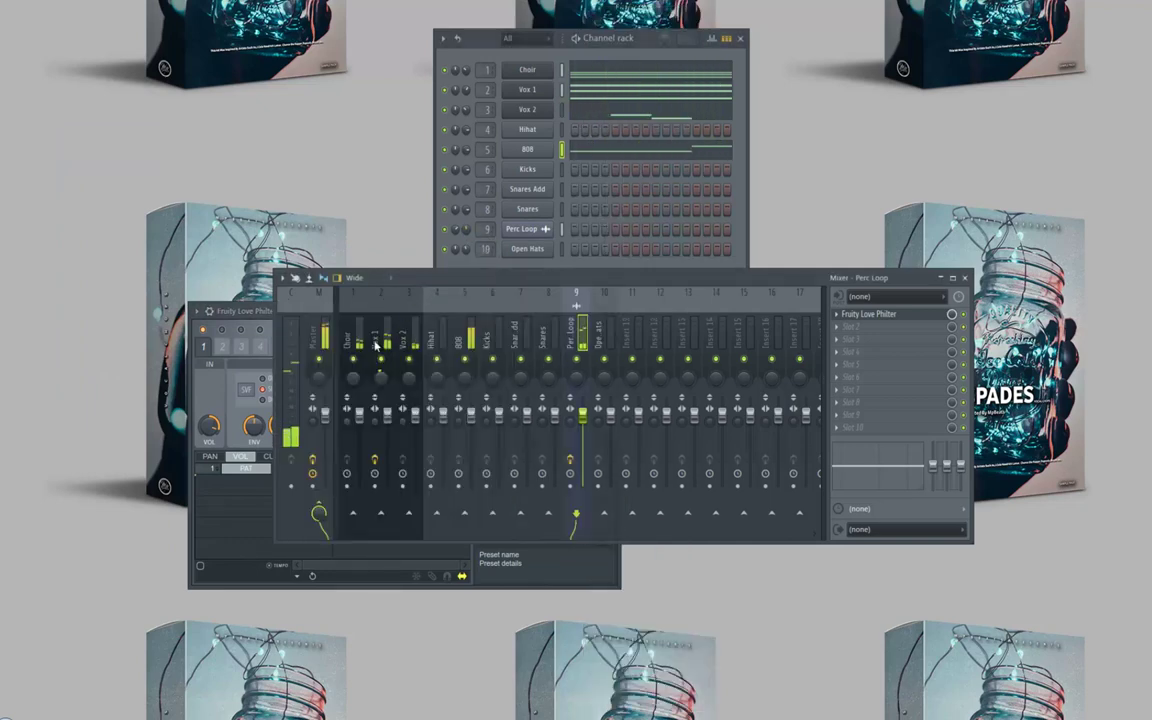
click(377, 340)
click(838, 344)
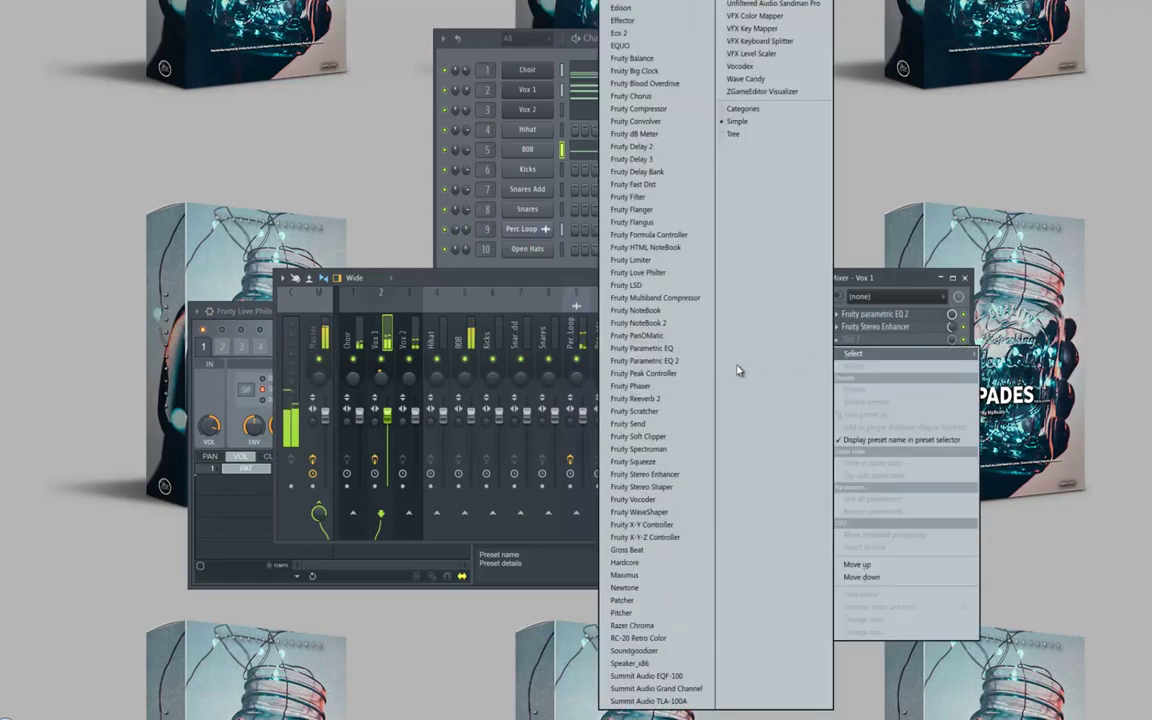
click(679, 361)
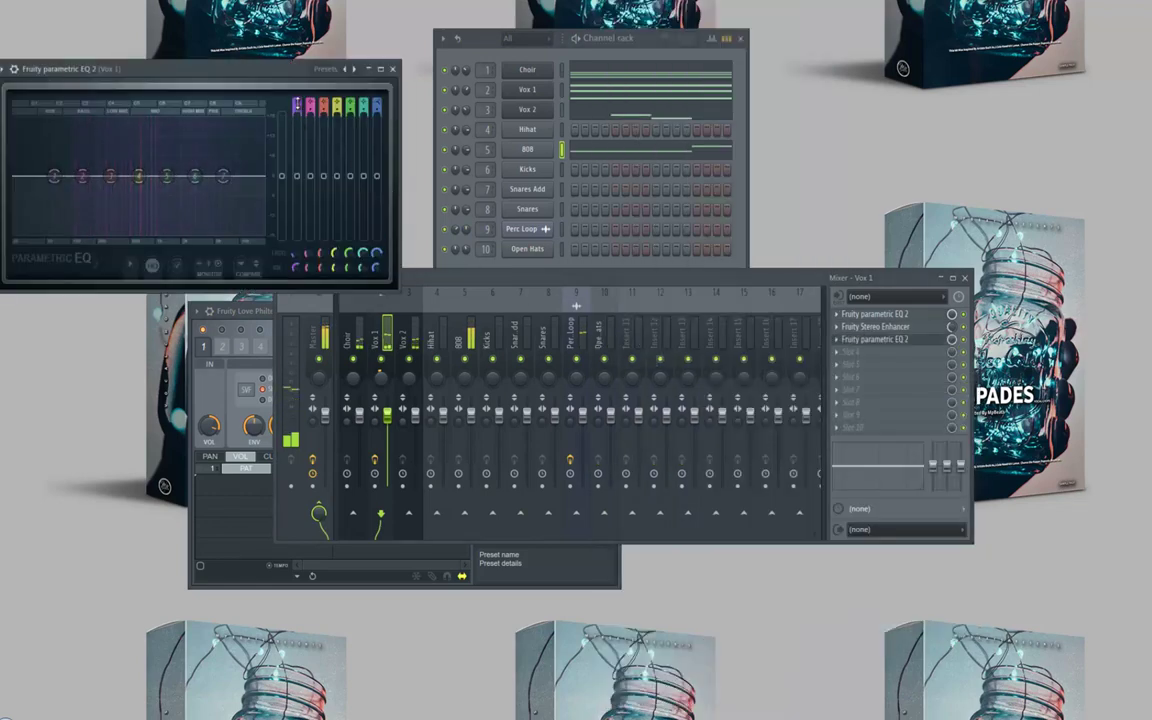
drag(297, 113, 302, 119)
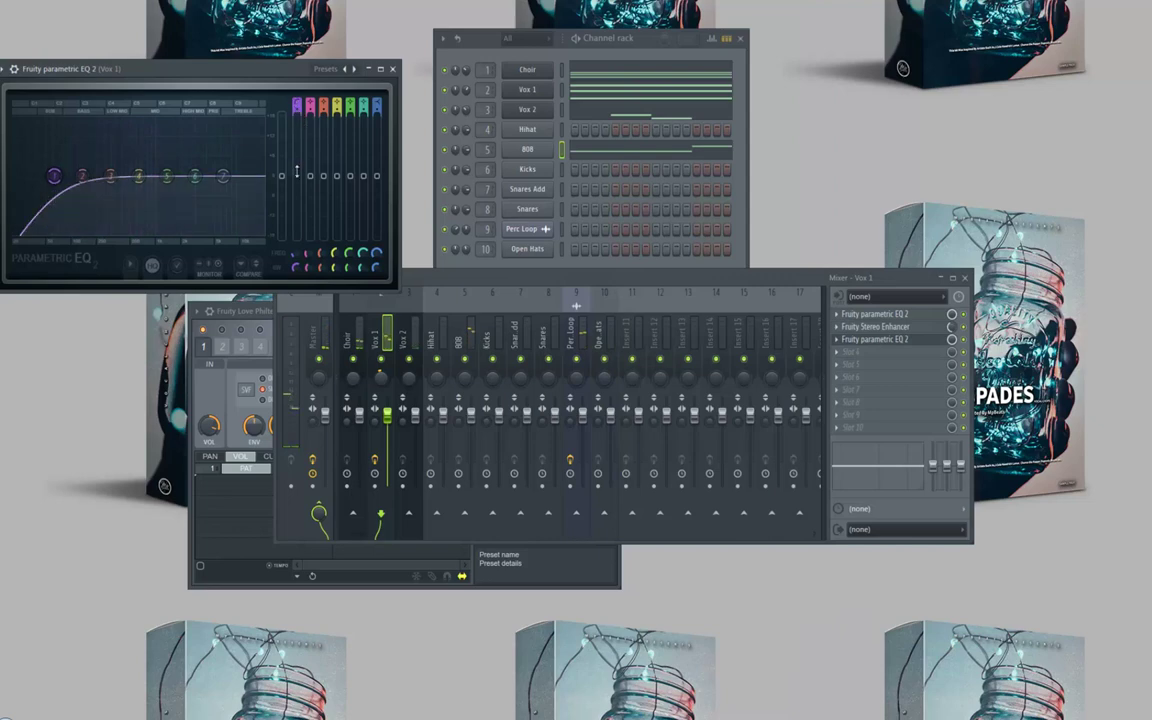
click(55, 176)
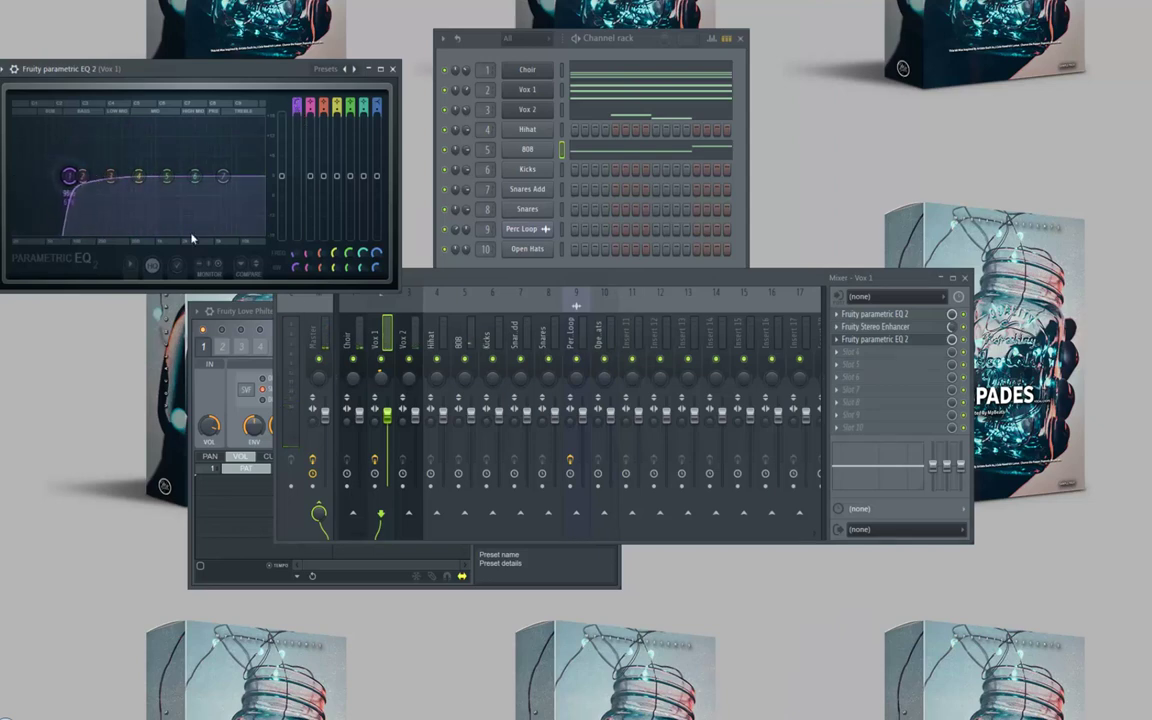
Raise the Vox 1 low-cut frequency to just past band 2, and solo the track briefly to hear it
click(489, 343)
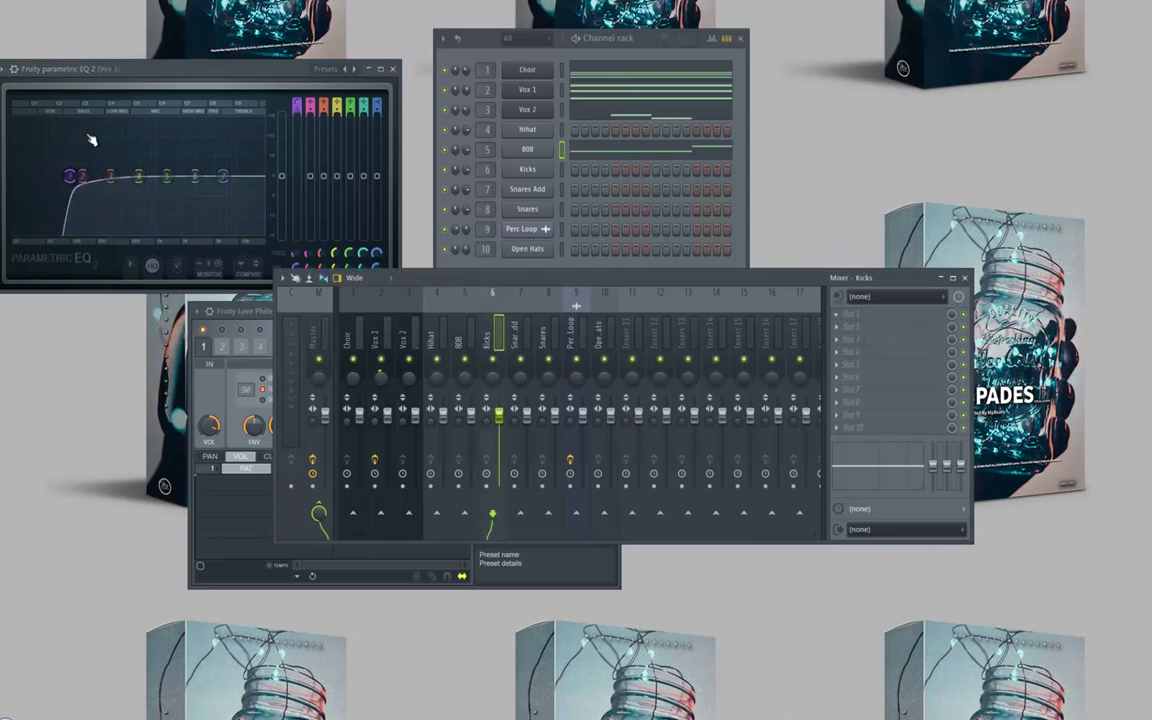
drag(71, 176, 88, 187)
right_click(382, 360)
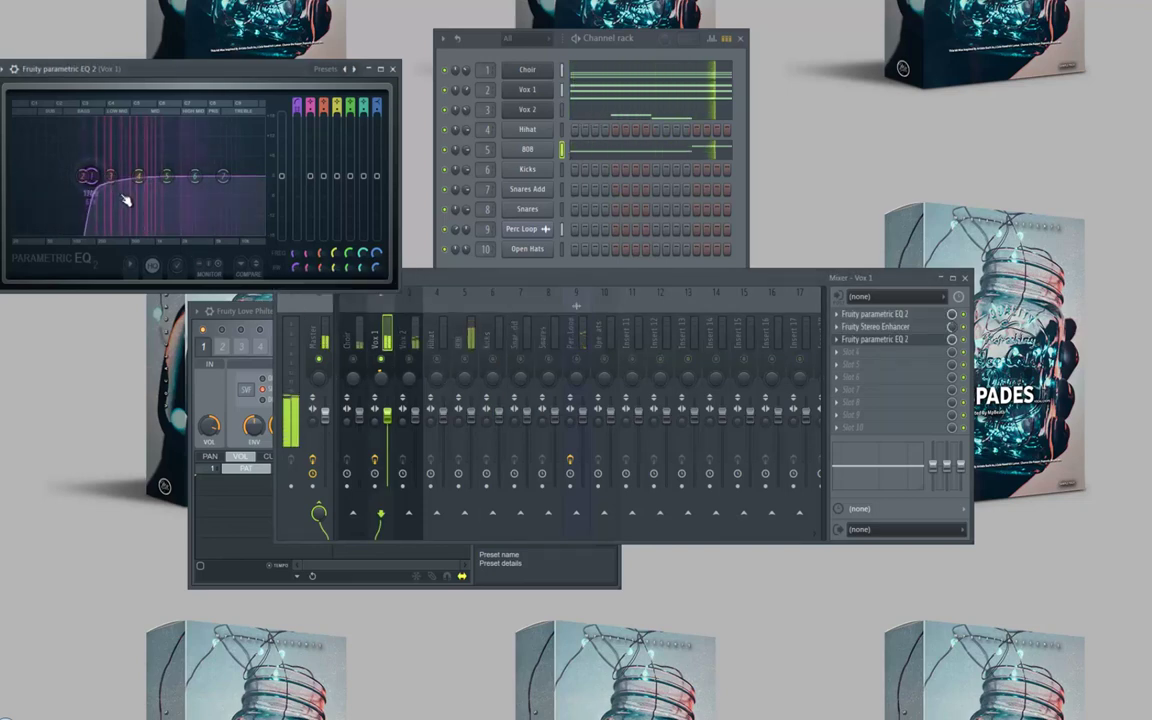
right_click(389, 362)
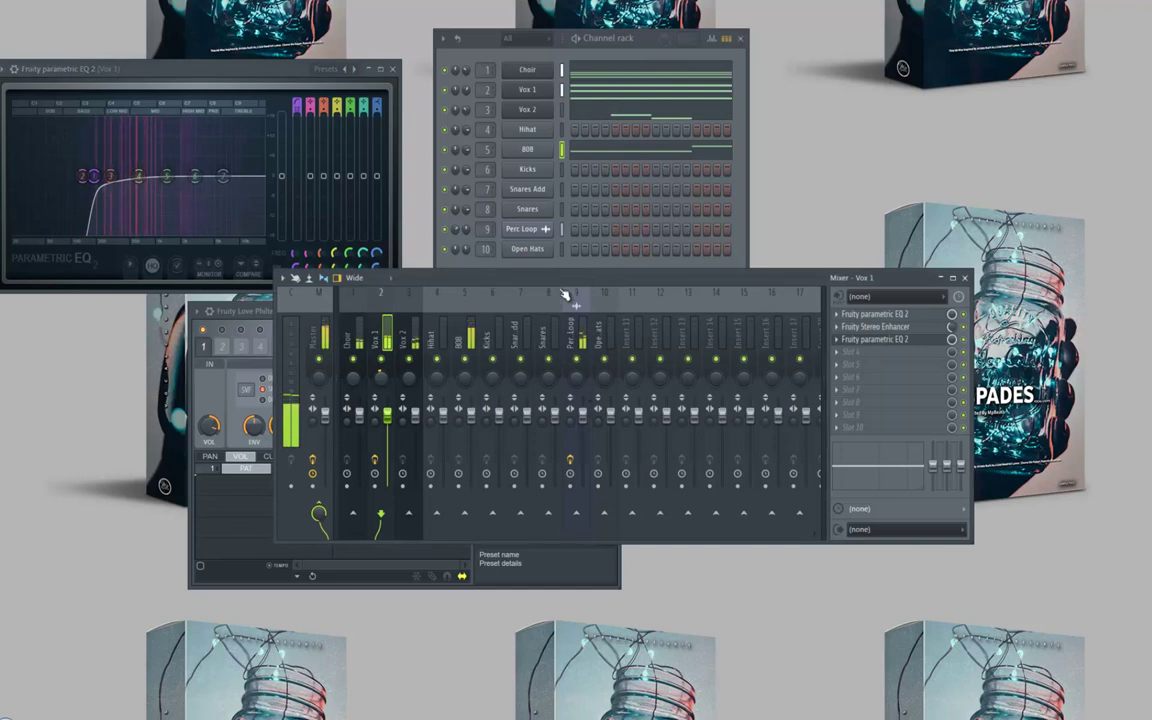
Check the Perc Loop sample settings, adjust its channel volume, and close the Vox 1 equalizer
click(517, 232)
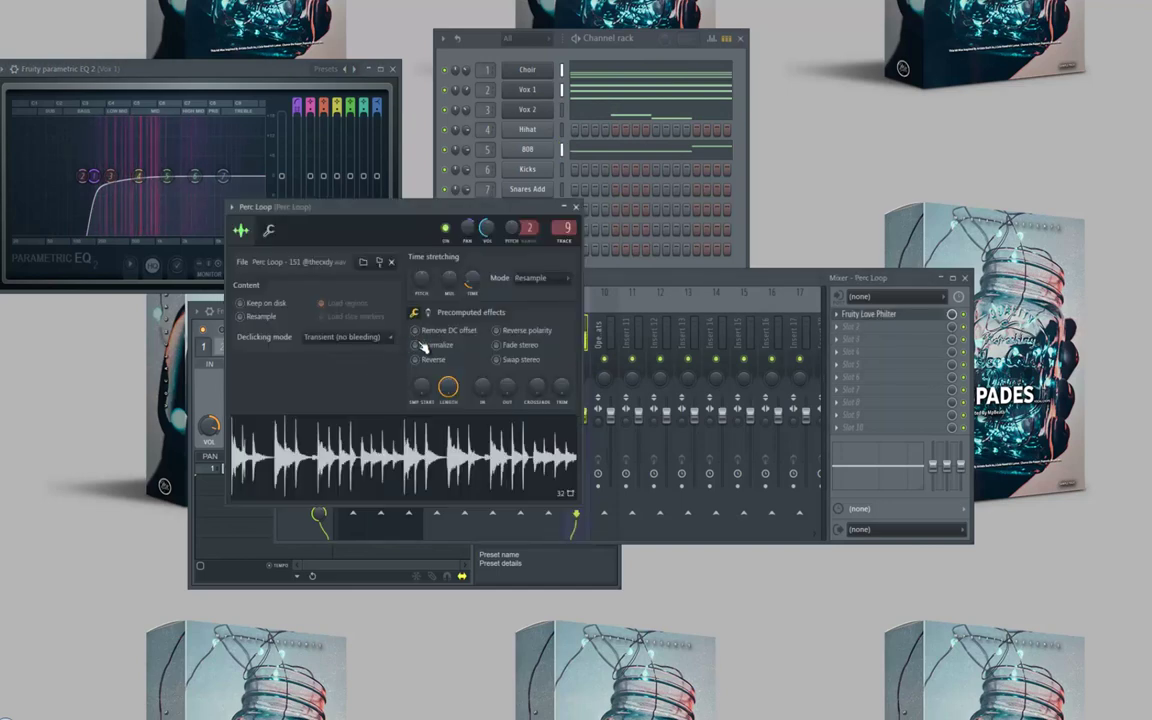
click(575, 208)
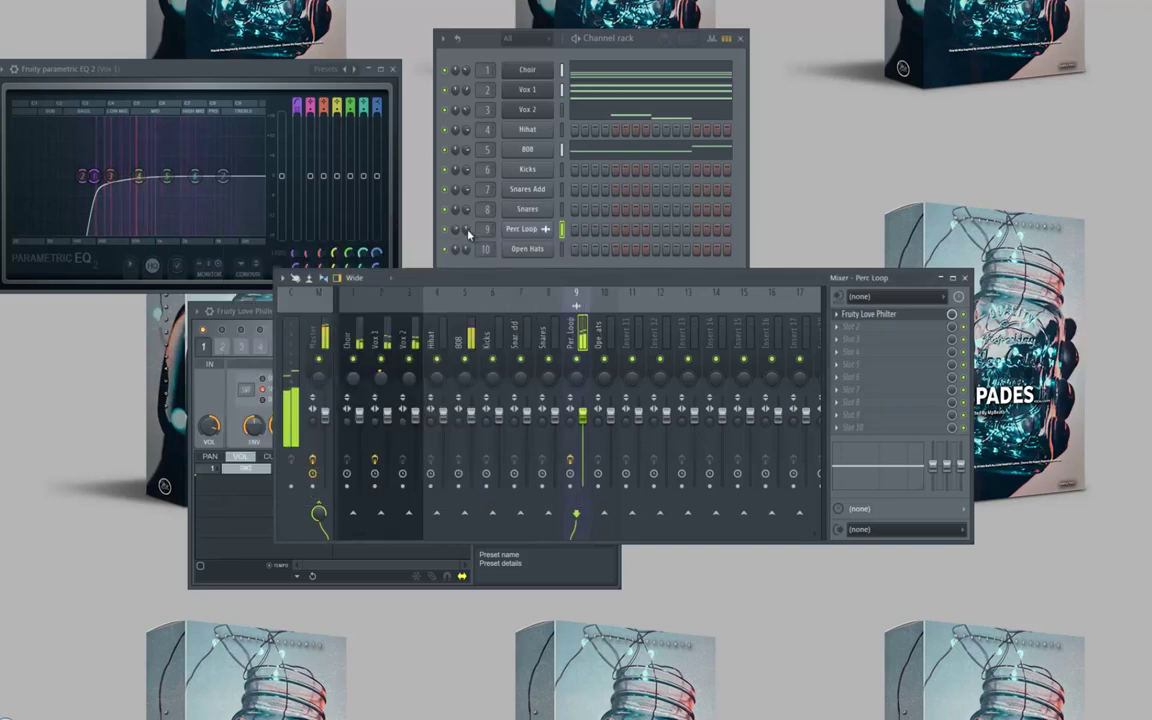
click(468, 236)
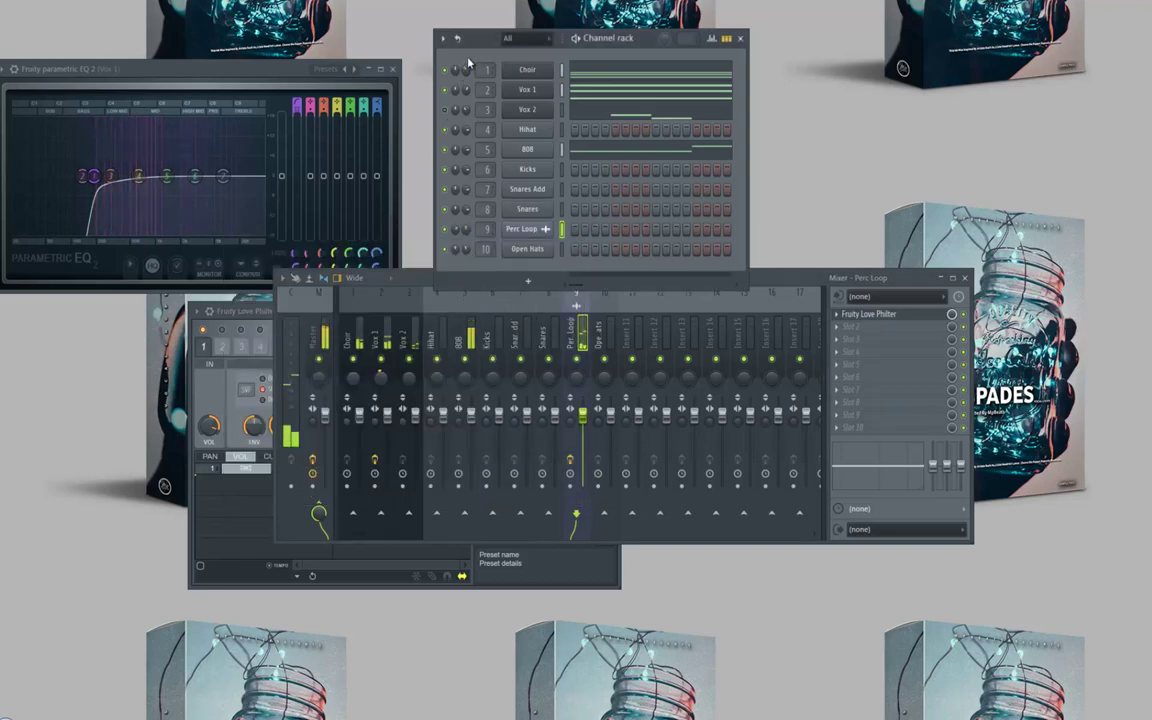
click(393, 69)
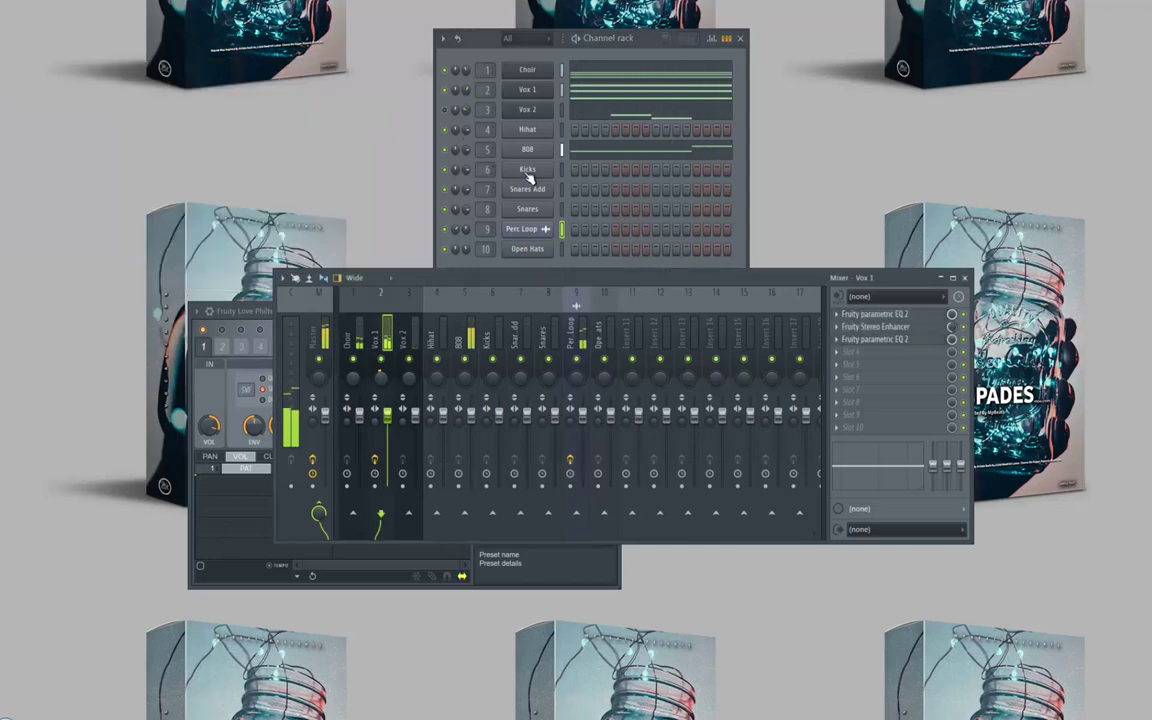
Start the Kicks pattern in the piano roll with five C5 notes across bars 1, 2 and the first beat of bar 3
click(536, 171)
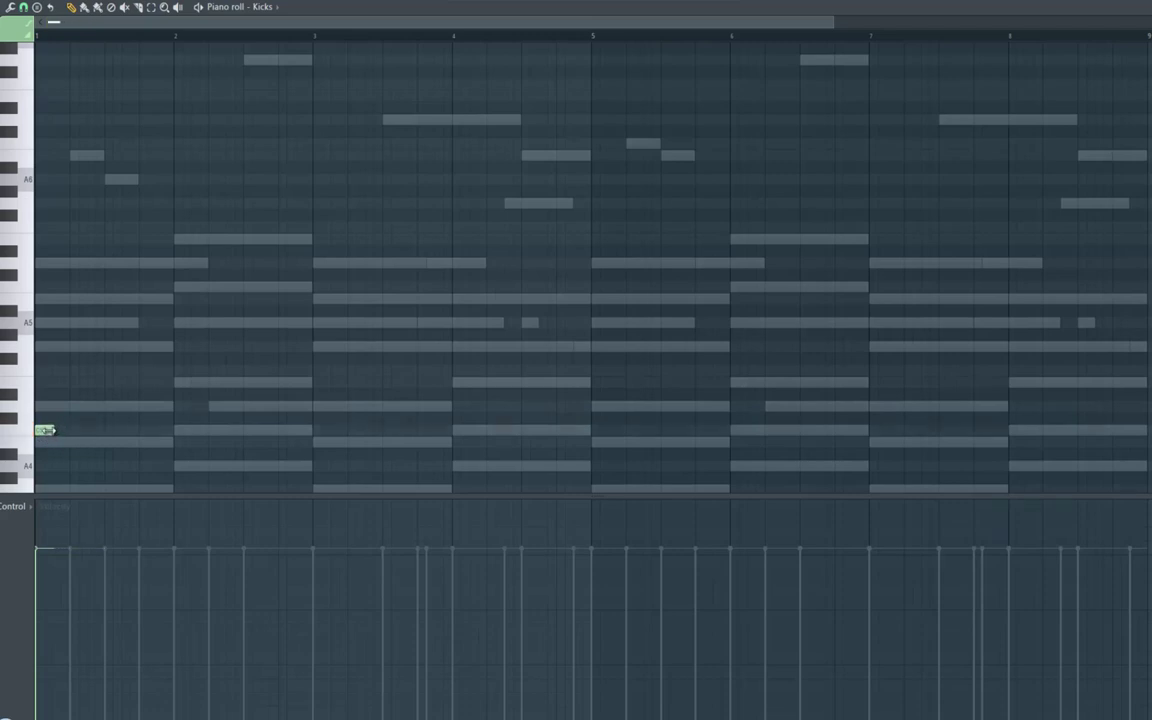
key(space)
click(141, 430)
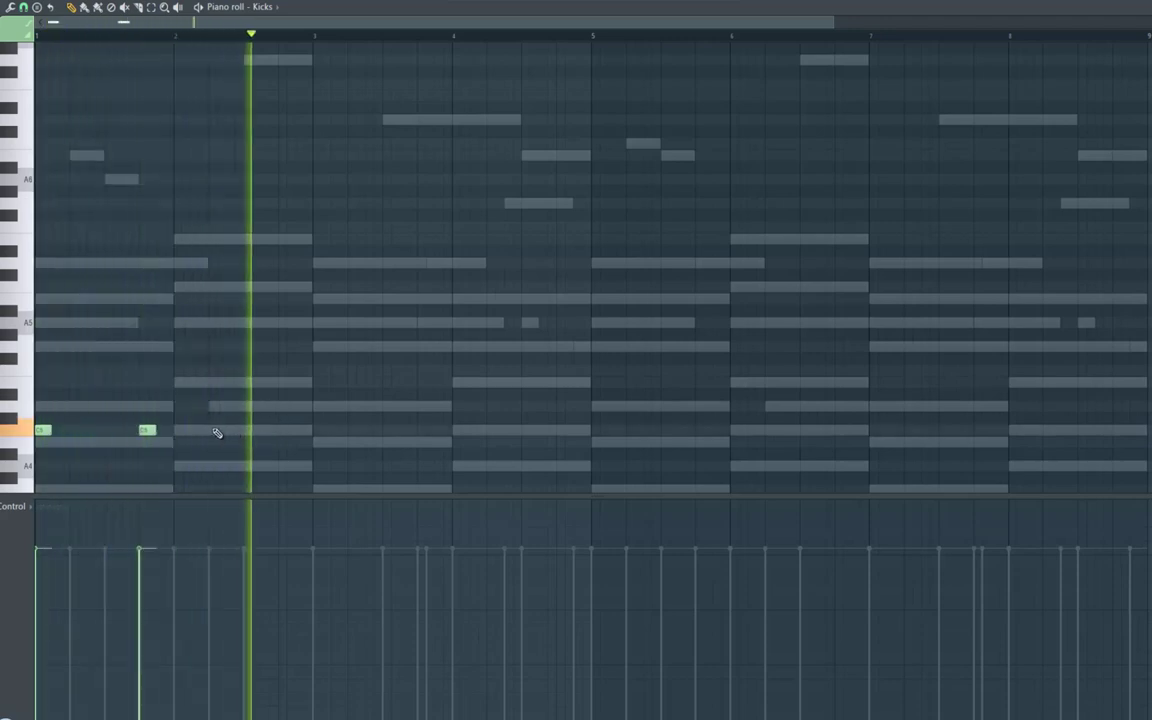
key(space)
key(space)
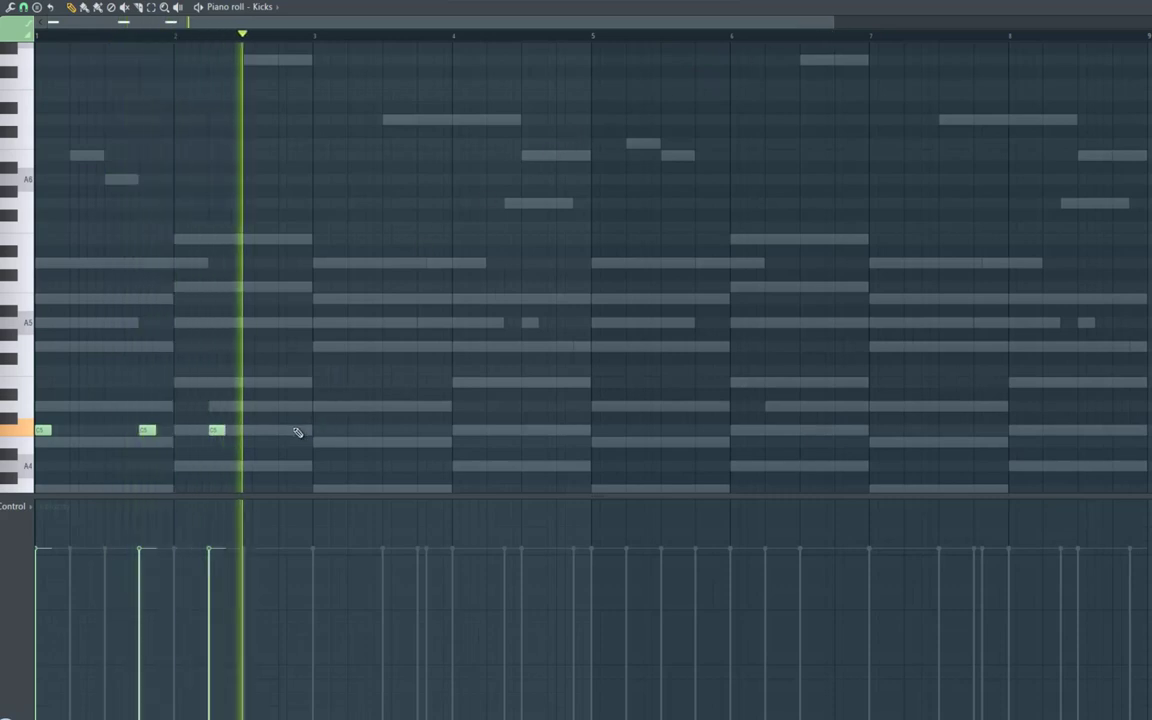
key(space)
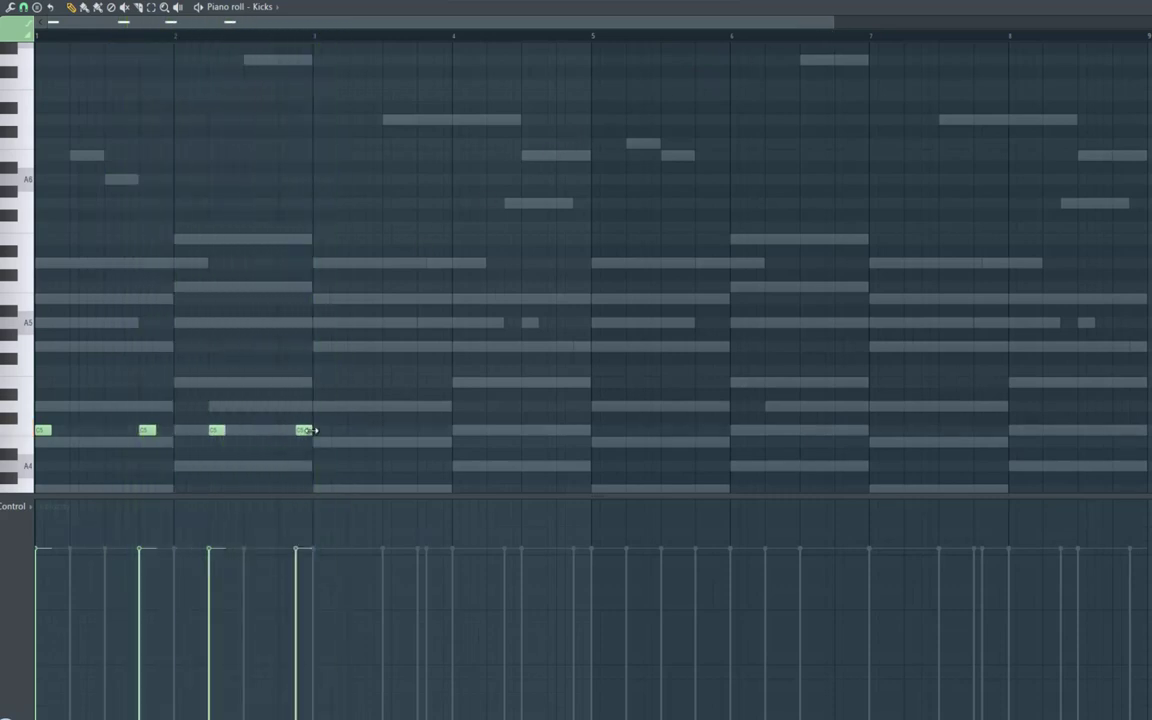
click(318, 430)
key(space)
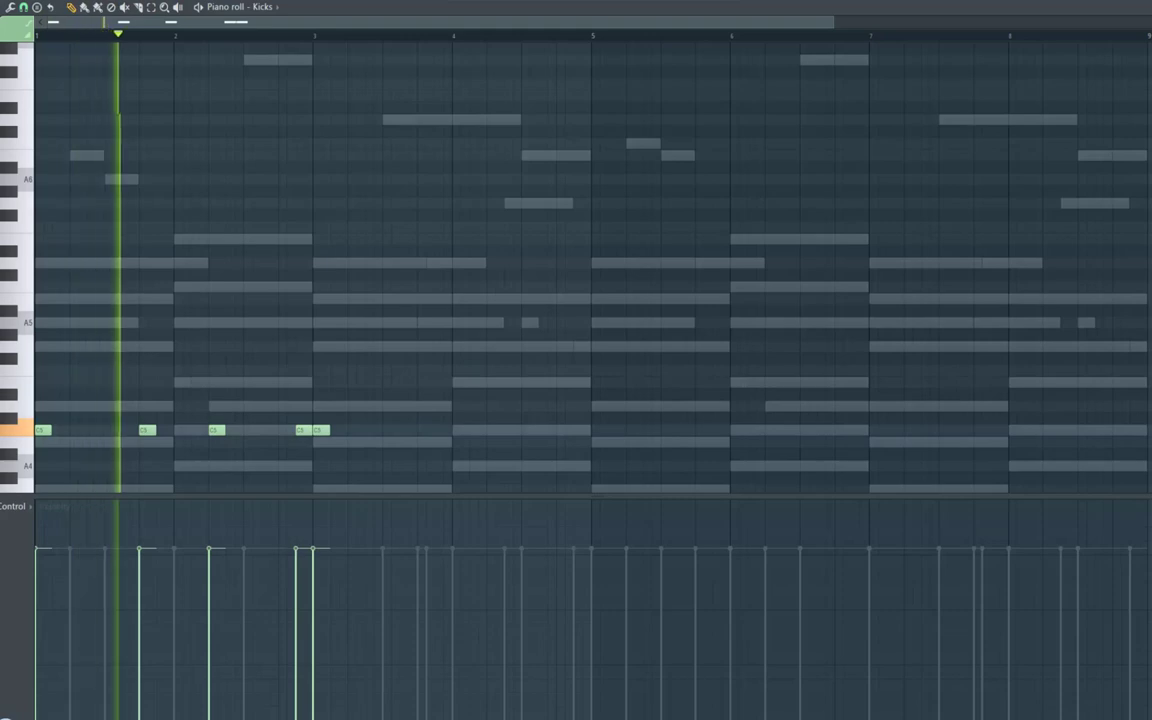
Add C5 kicks at the end of bar 3 and in the middle of bar 4, plus a short kick late in bar 4
click(12, 3)
click(13, 22)
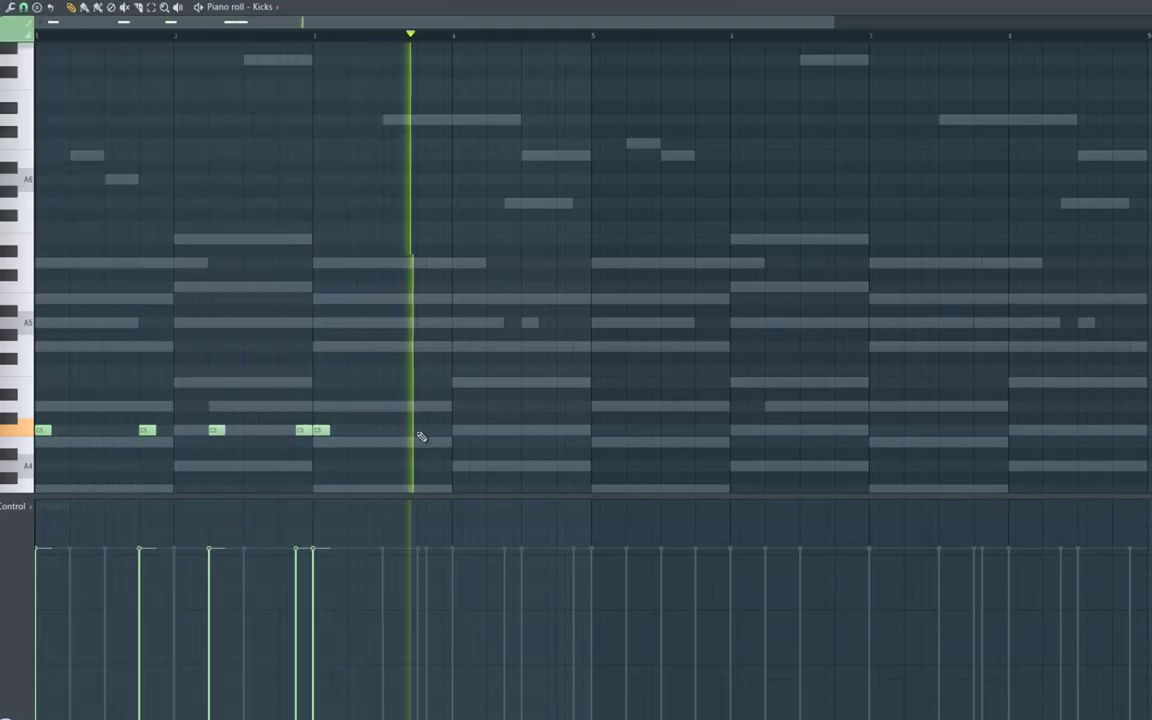
click(444, 432)
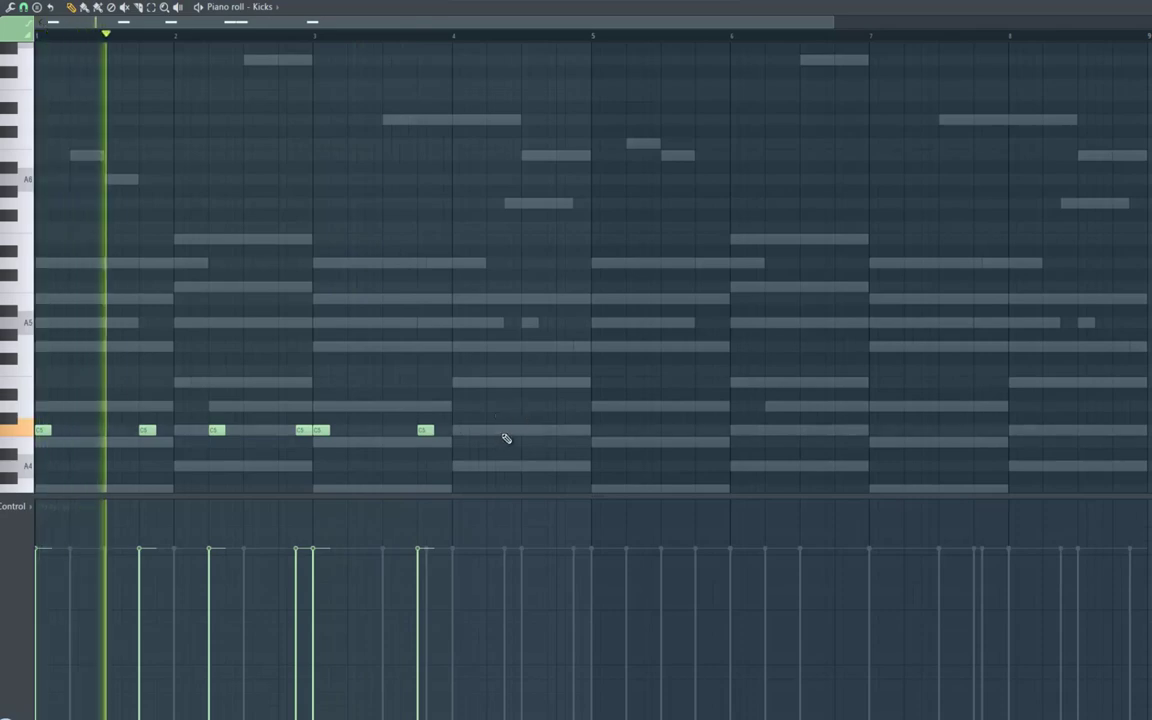
click(508, 431)
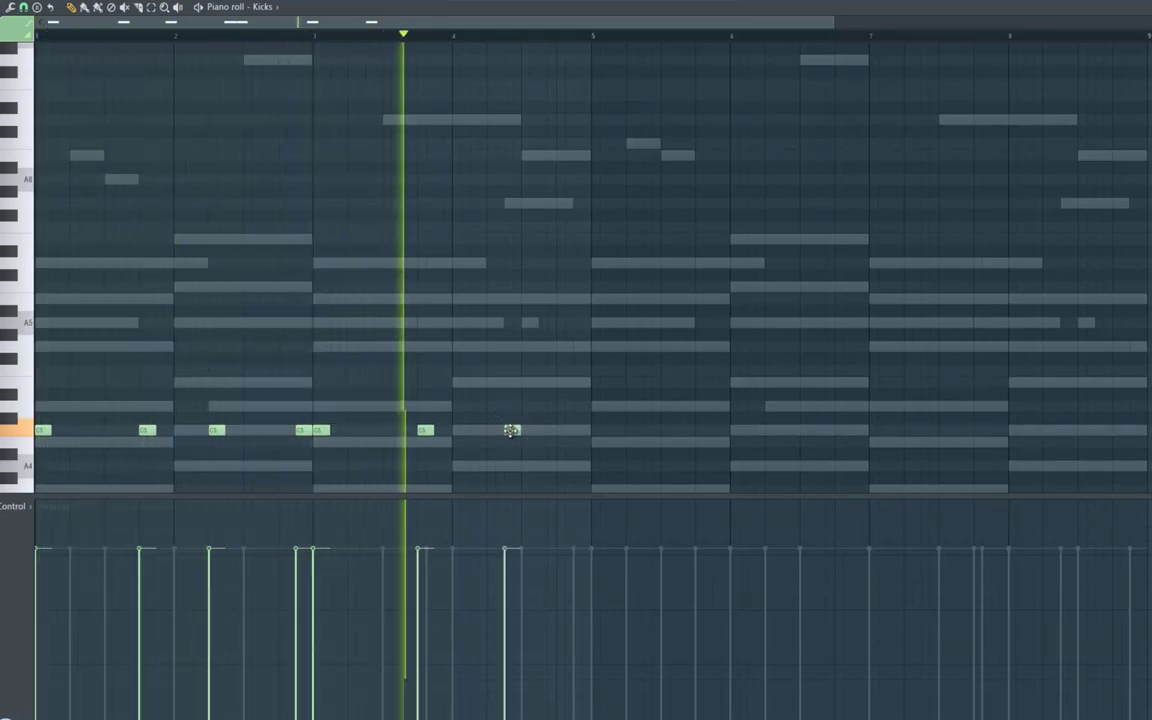
drag(424, 432, 440, 440)
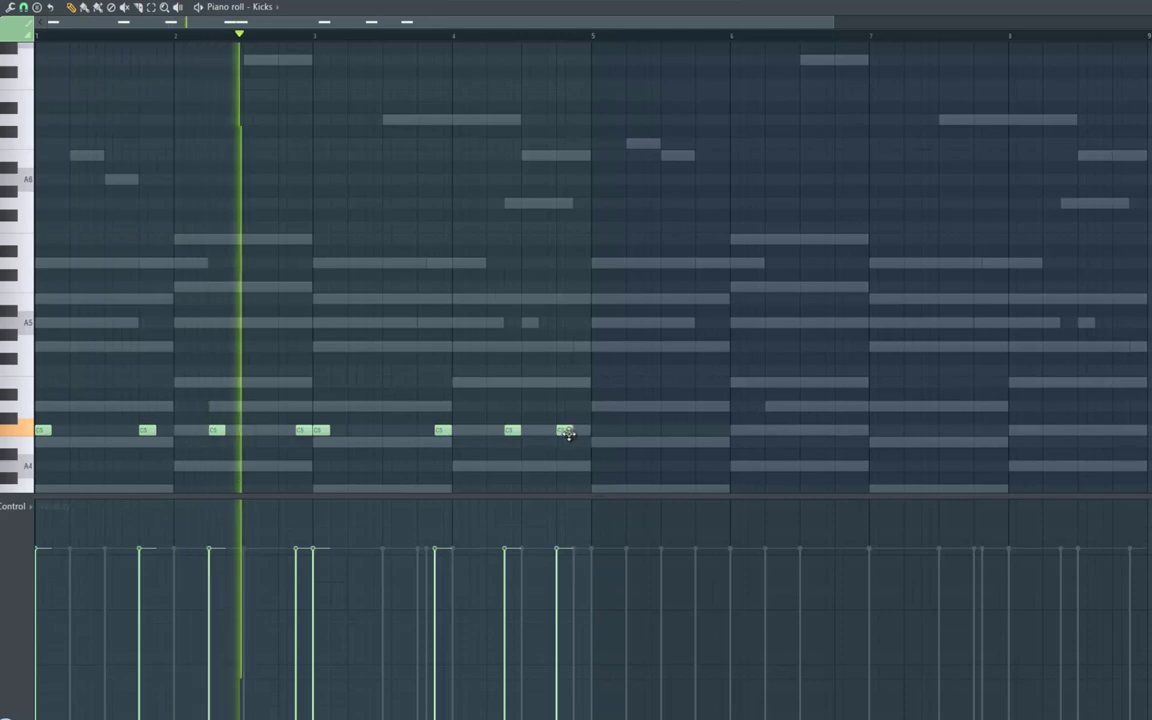
click(568, 432)
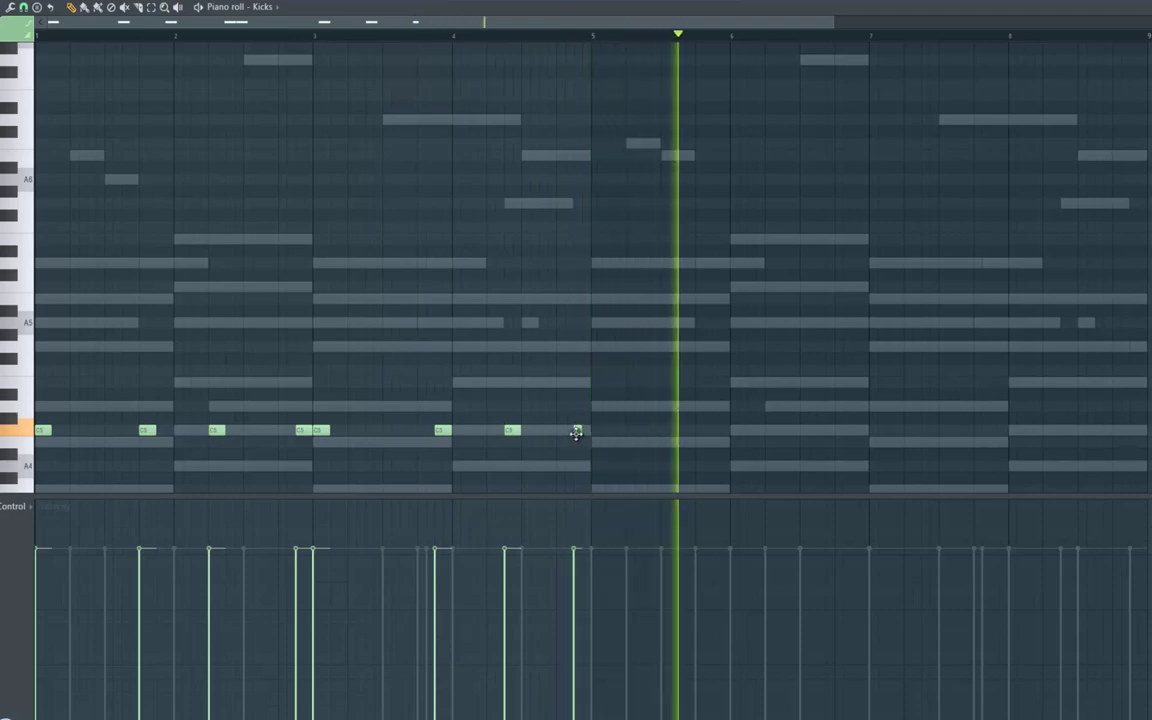
key(space)
key(space)
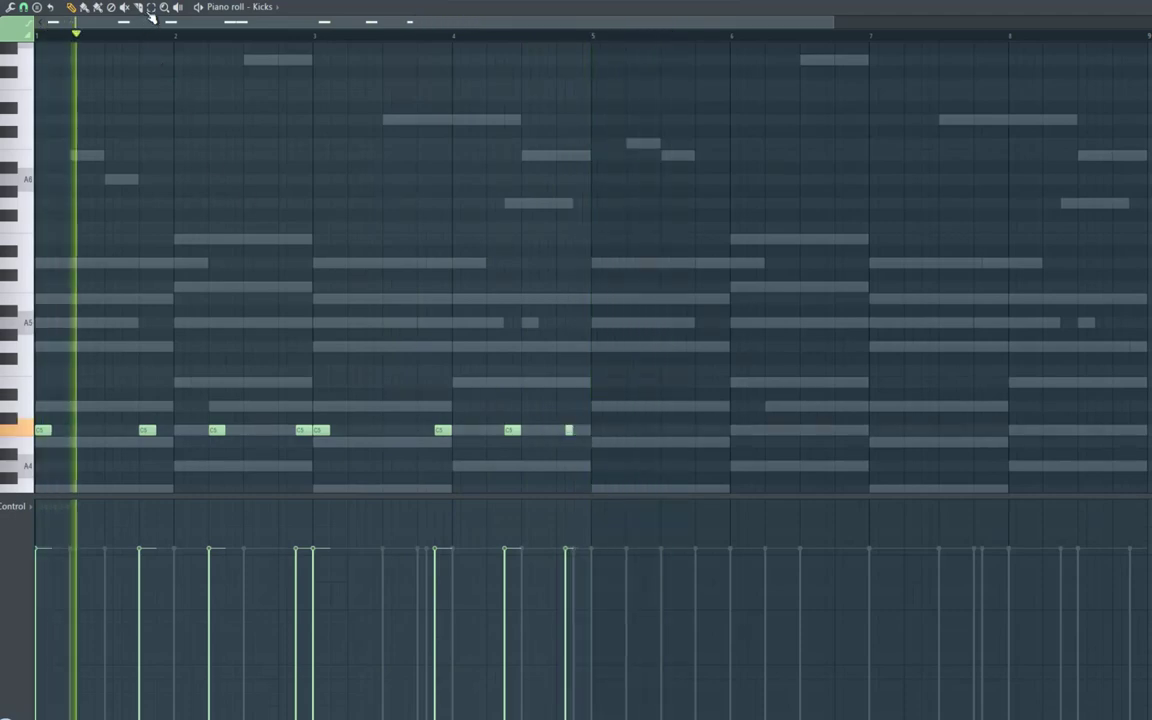
Duplicate the four-bar kick pattern and align the copy with the start of bar 5
ctrl+click(10, 435)
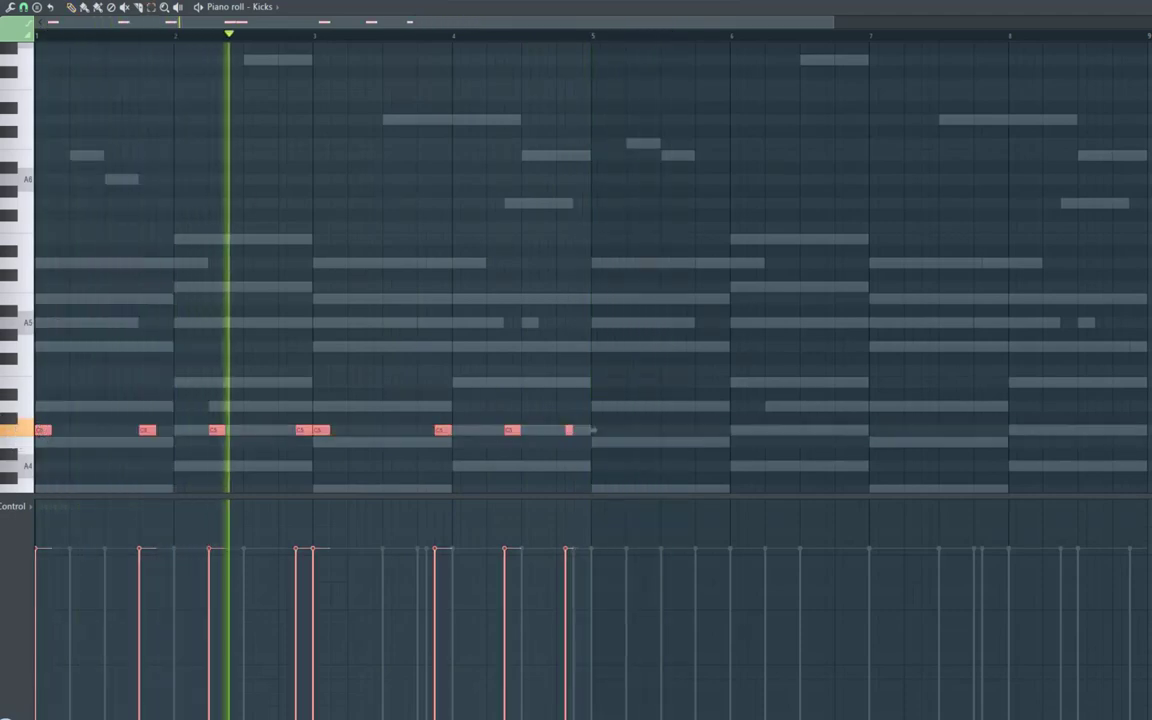
click(71, 8)
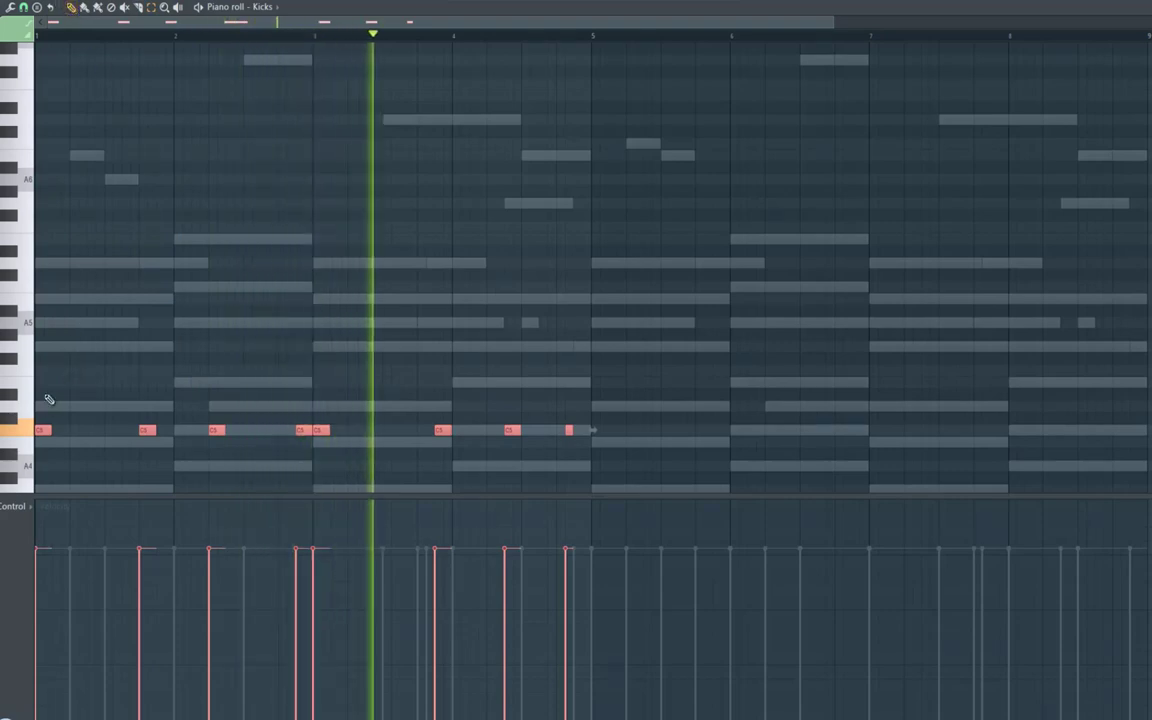
key(ctrl+b)
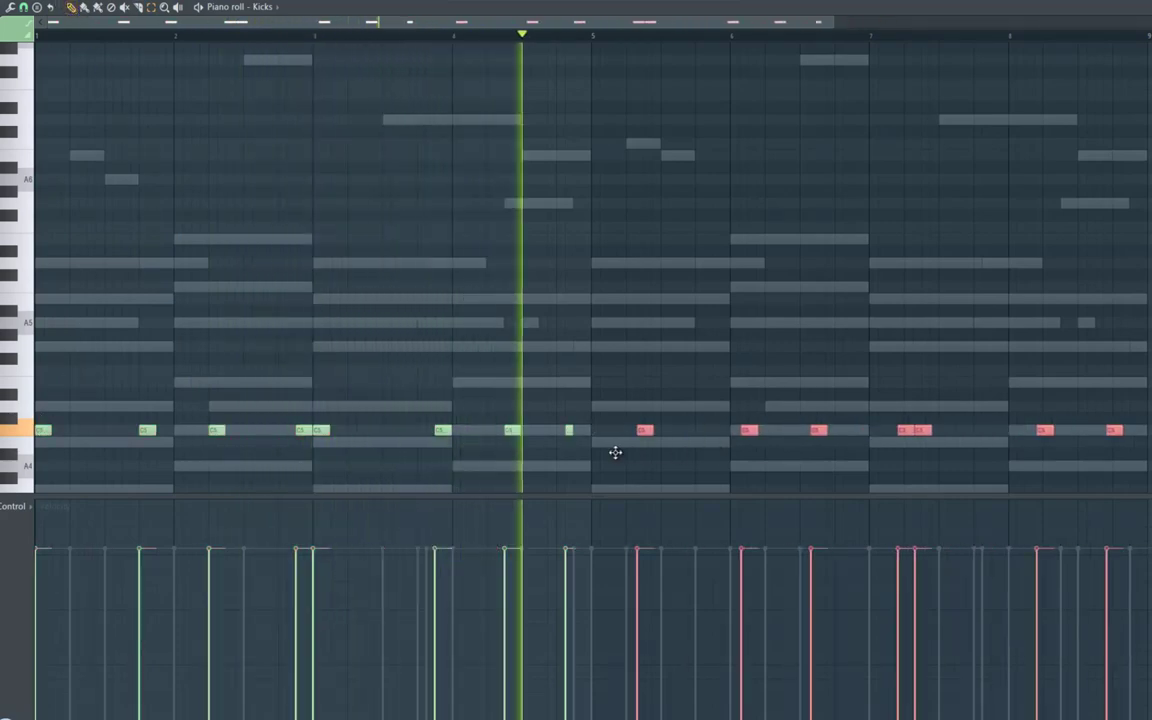
drag(598, 454, 593, 456)
Replace the early bar 6 kick with a short one slightly later, and shift the first bar 2 kick slightly later
right_click(779, 432)
key(space)
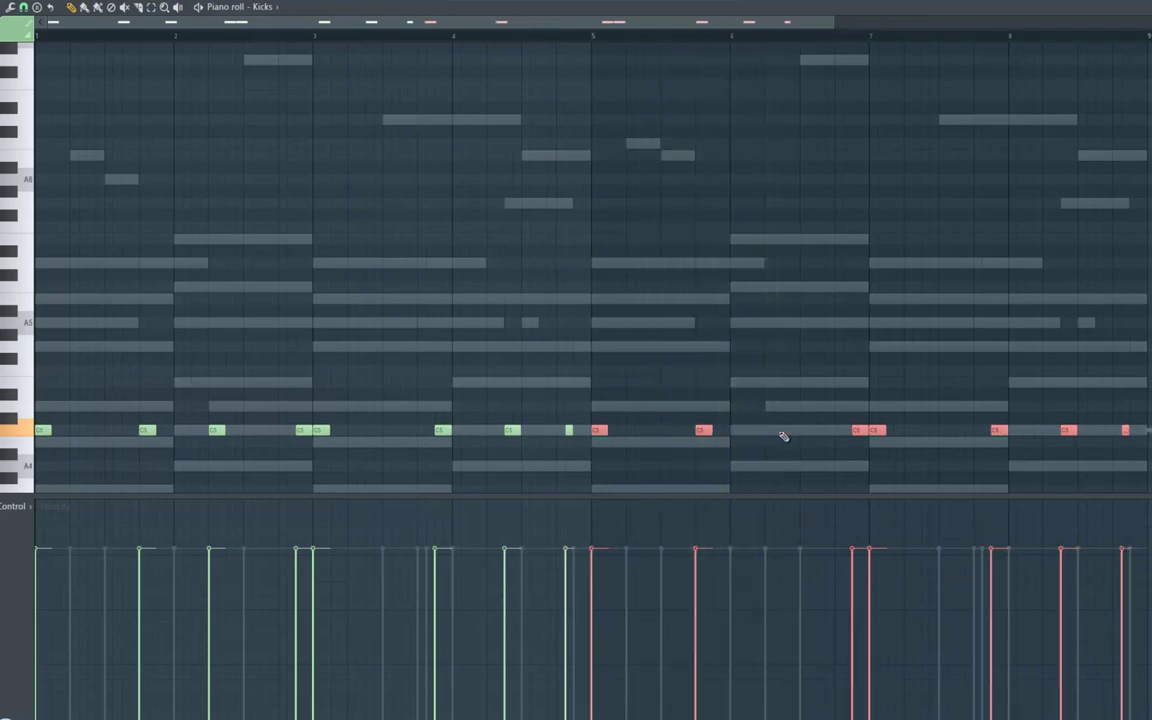
key(space)
click(784, 432)
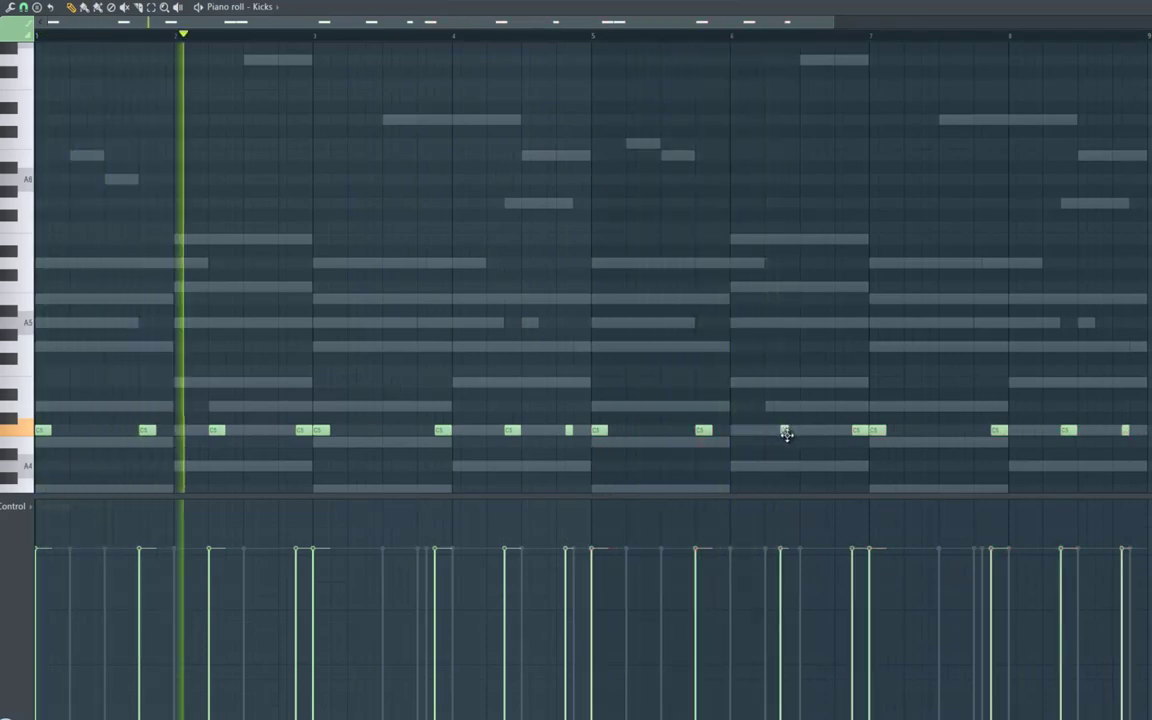
key(space)
key(space)
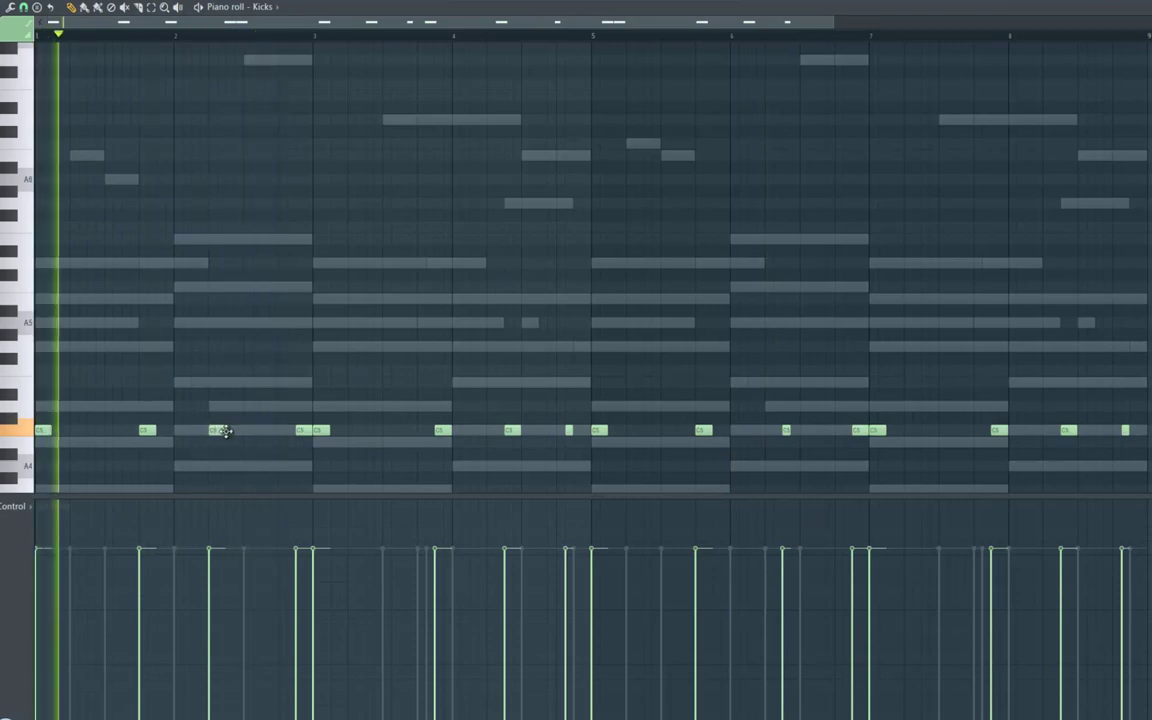
drag(221, 432, 231, 433)
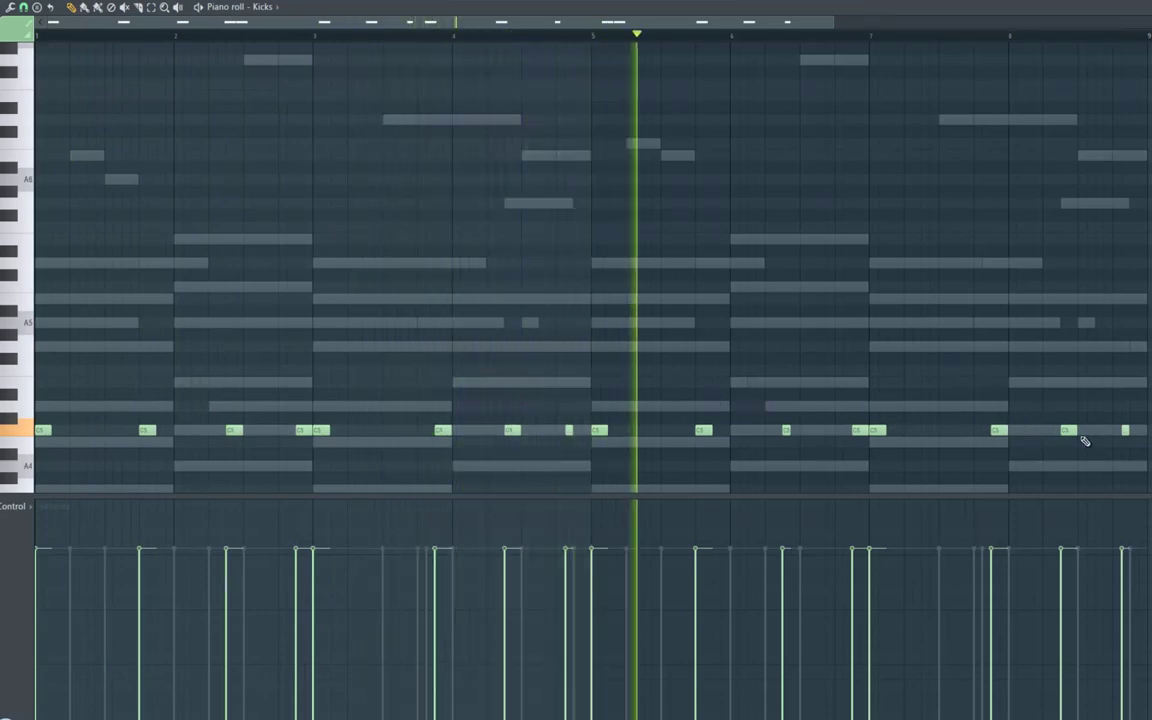
Replace the short bar 6 kick with a rapid three-note roll later in the bar, with rising velocities
right_click(787, 431)
key(space)
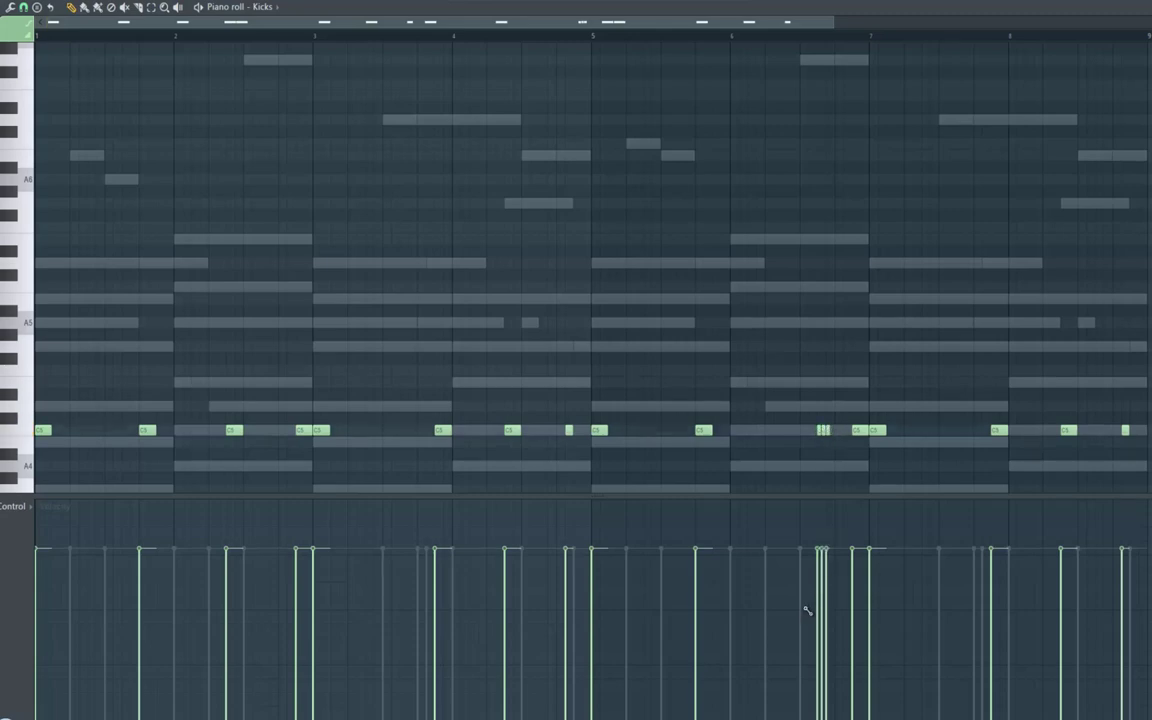
key(space)
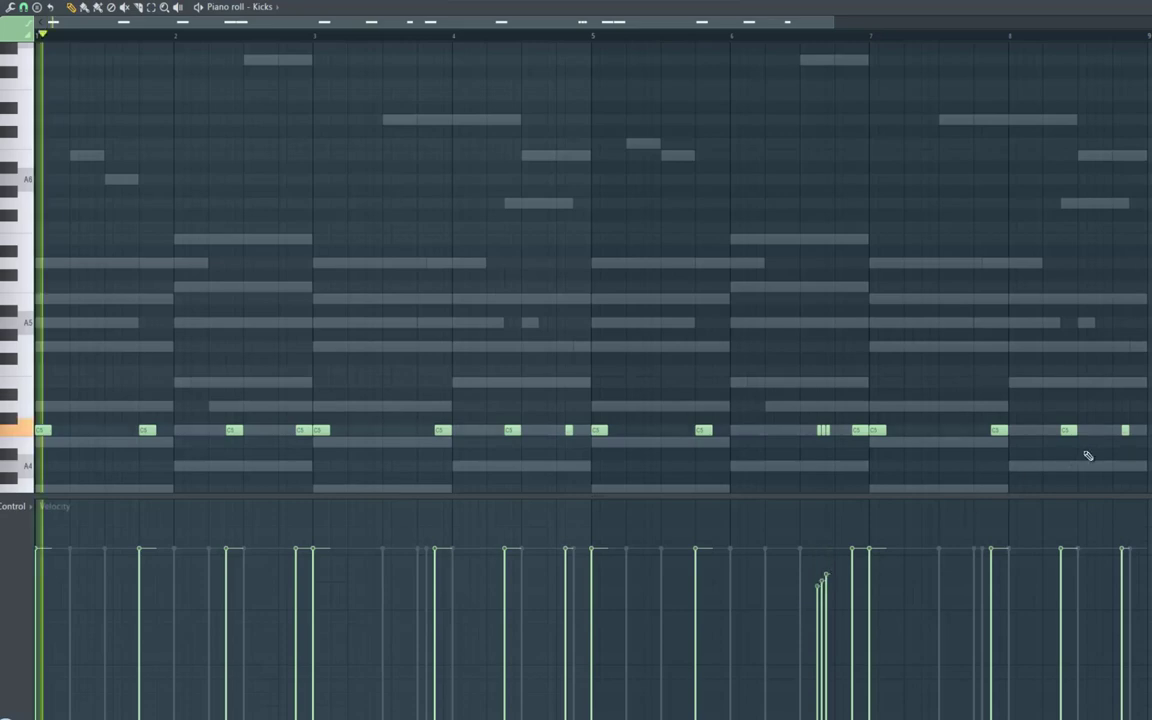
Re-enter the last short kick in bar 8 and add another kick directly after it
right_click(1124, 431)
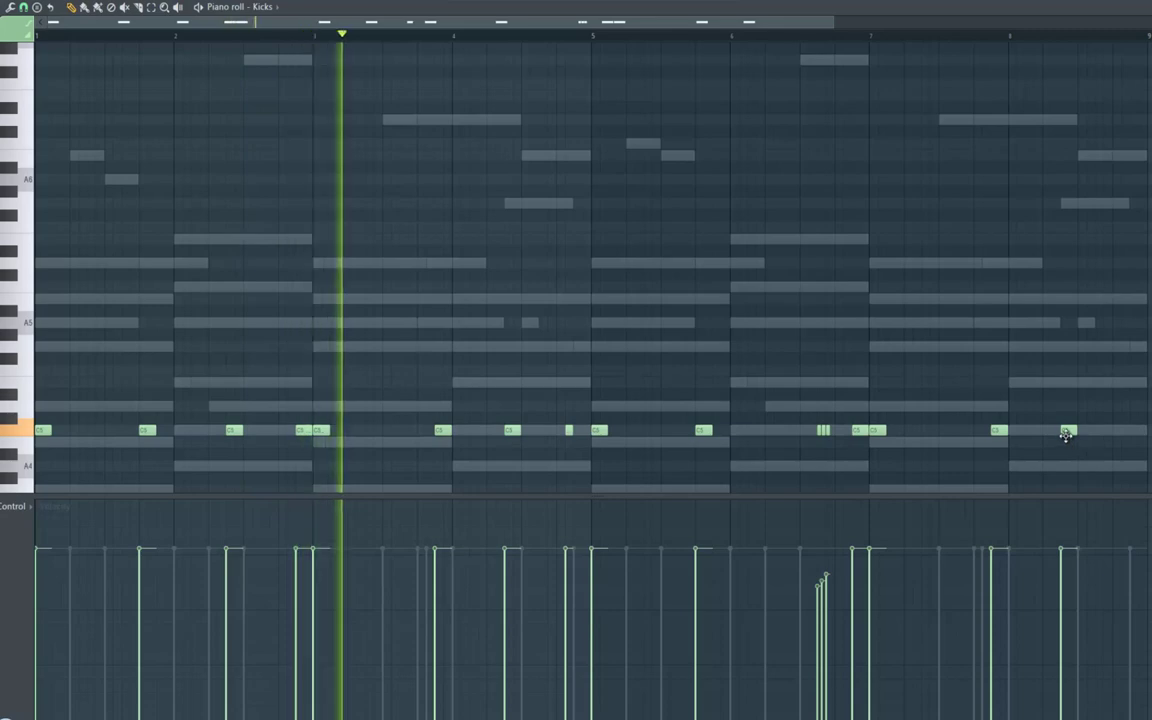
click(1128, 430)
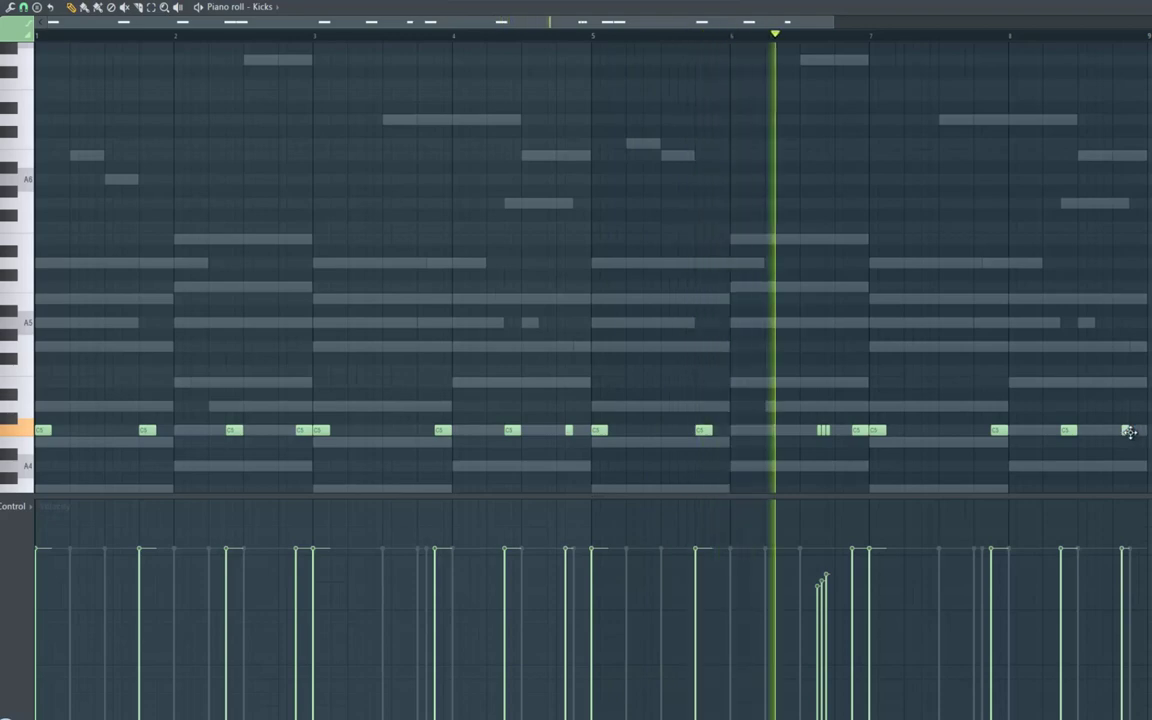
click(1133, 431)
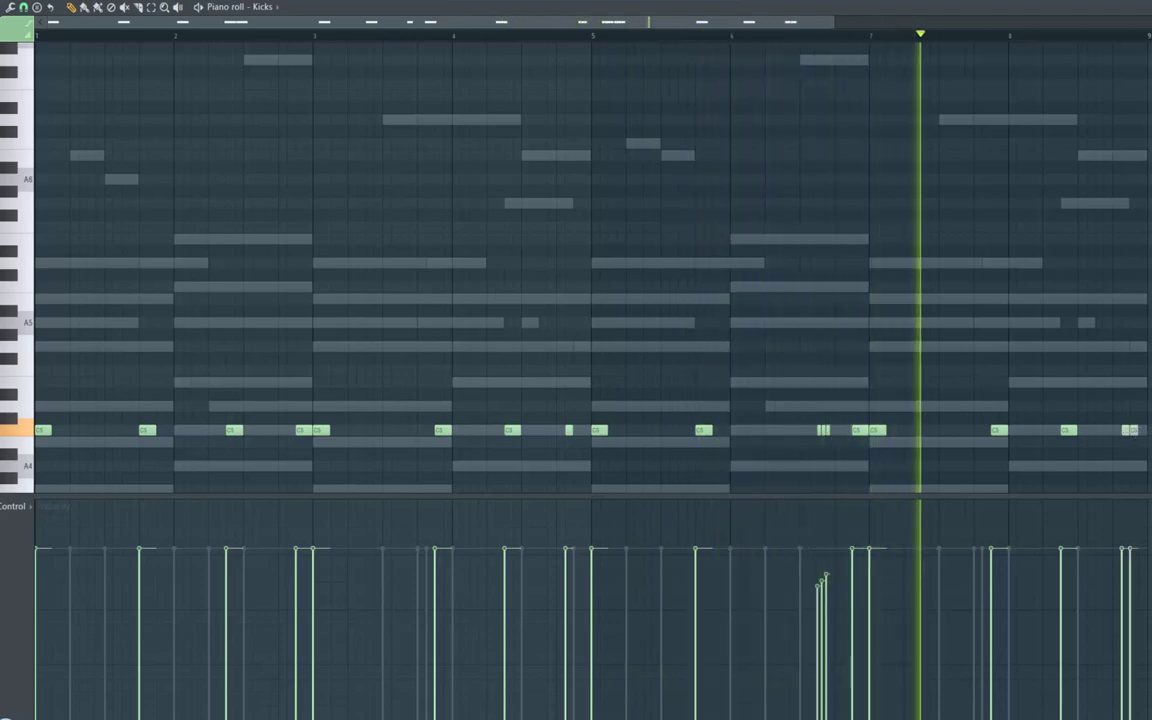
click(980, 431)
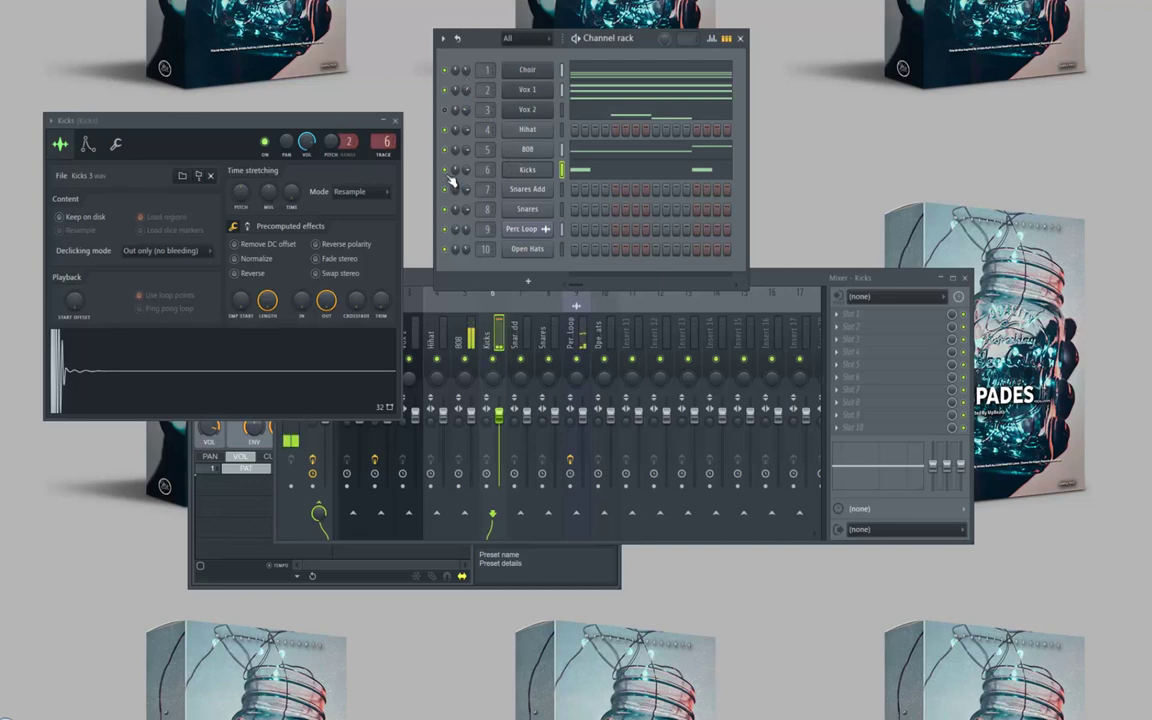
Load Fruity Soft Clipper in slot 1 of the Kicks mixer track and play only the 808 and Kicks channels
click(495, 340)
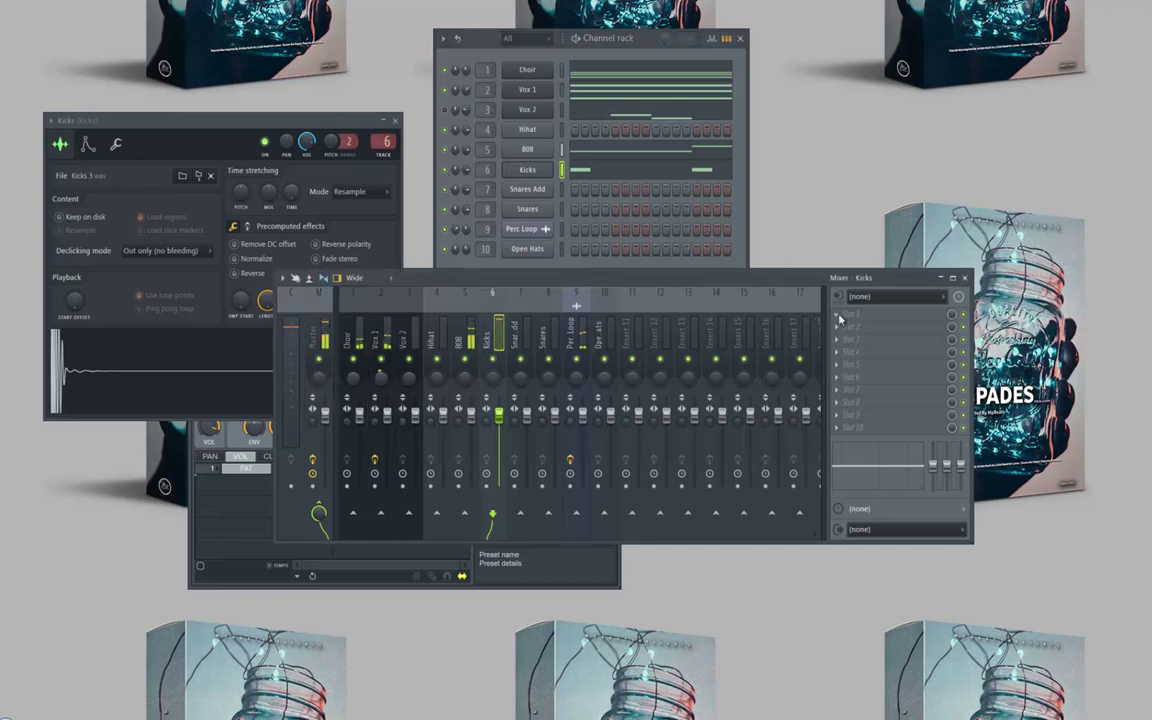
click(840, 318)
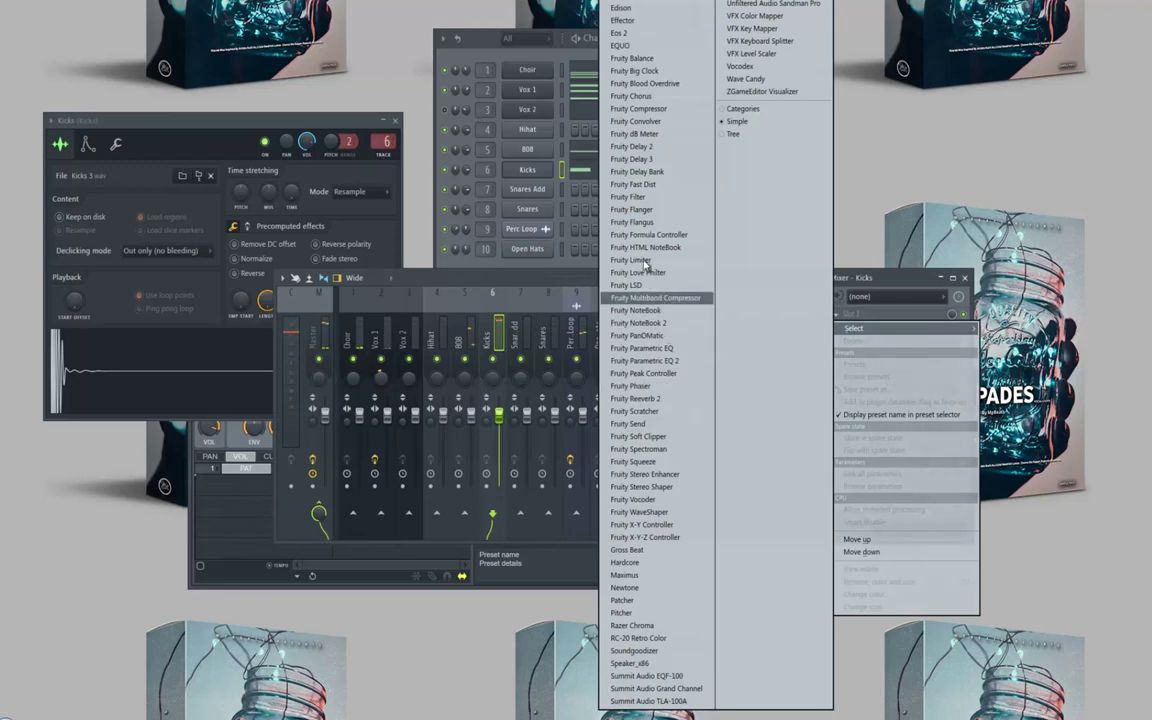
click(648, 437)
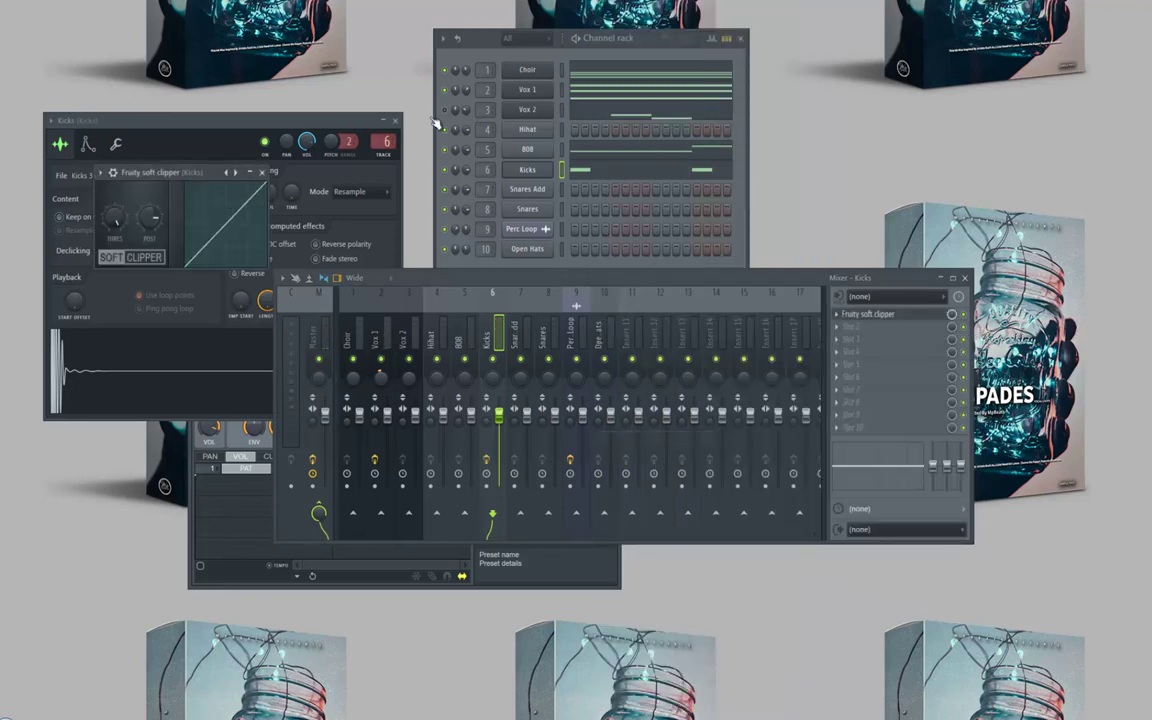
click(640, 43)
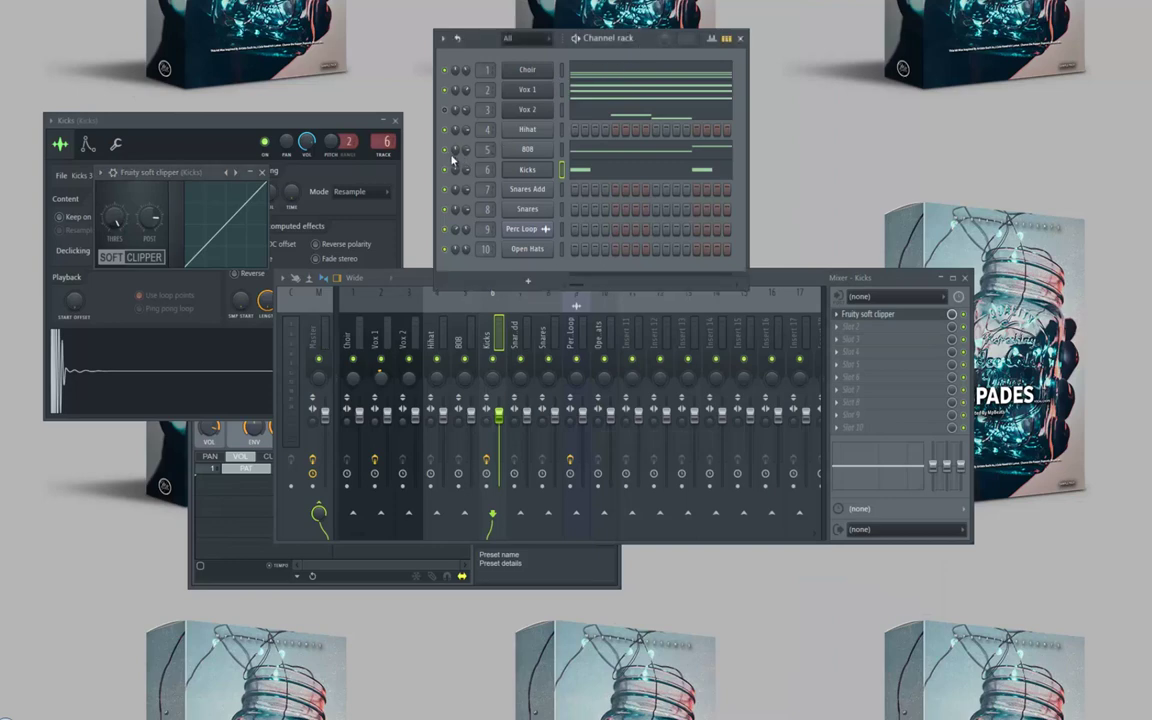
key(space)
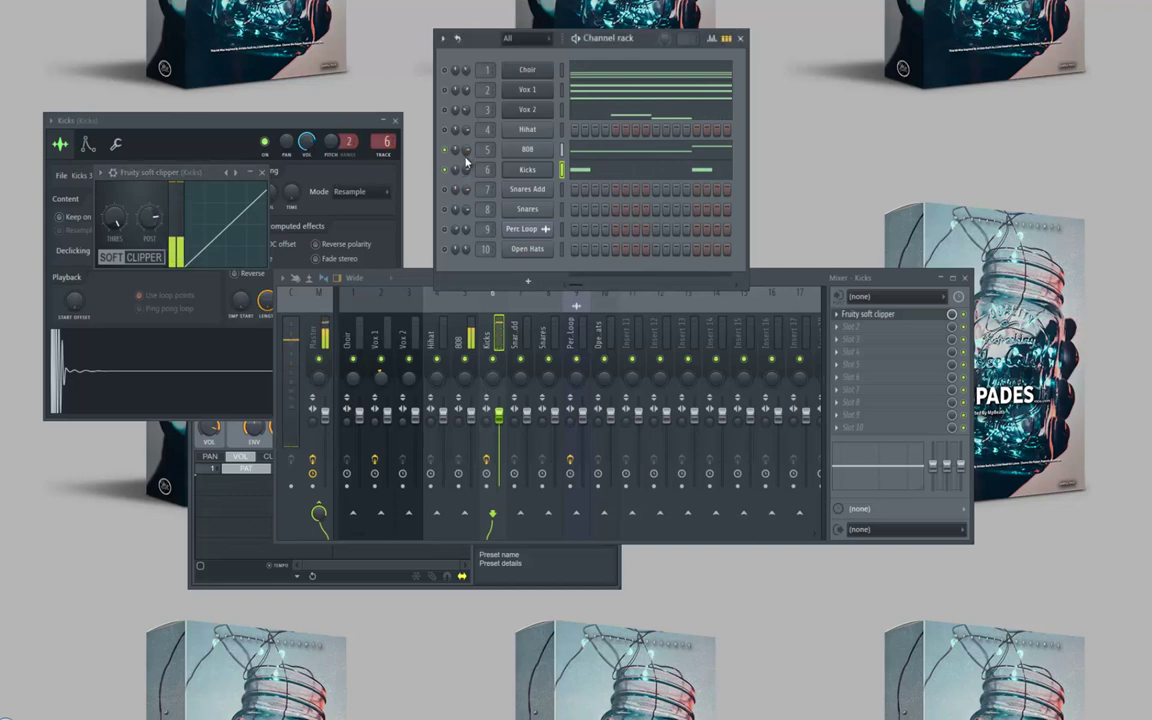
Load Fruity Parametric EQ 2 in slot 1 of the 808 mixer track and shape band 1 into a steep low cut
click(466, 355)
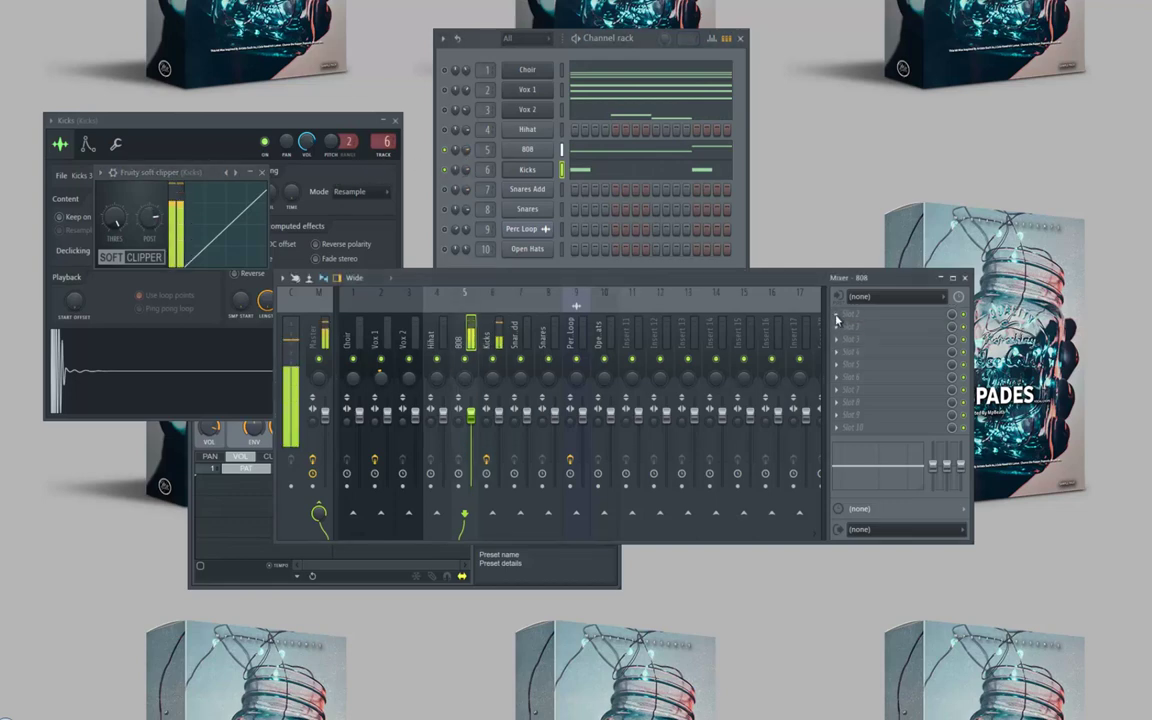
click(837, 320)
click(620, 331)
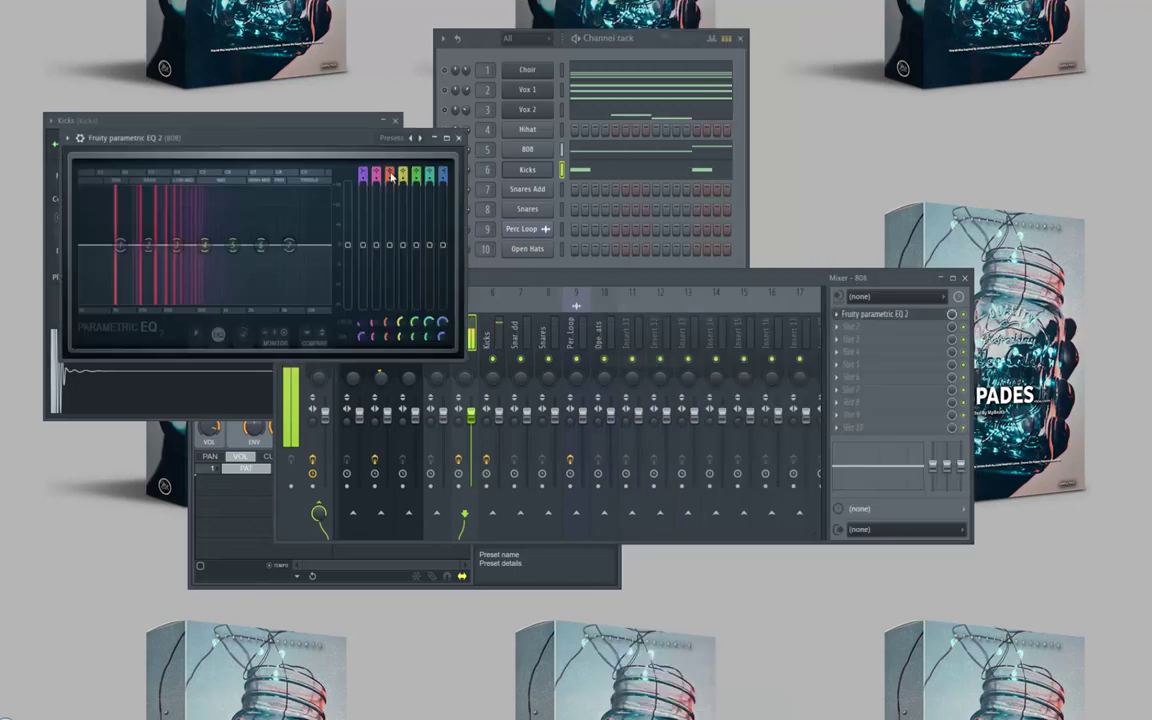
drag(362, 175, 368, 190)
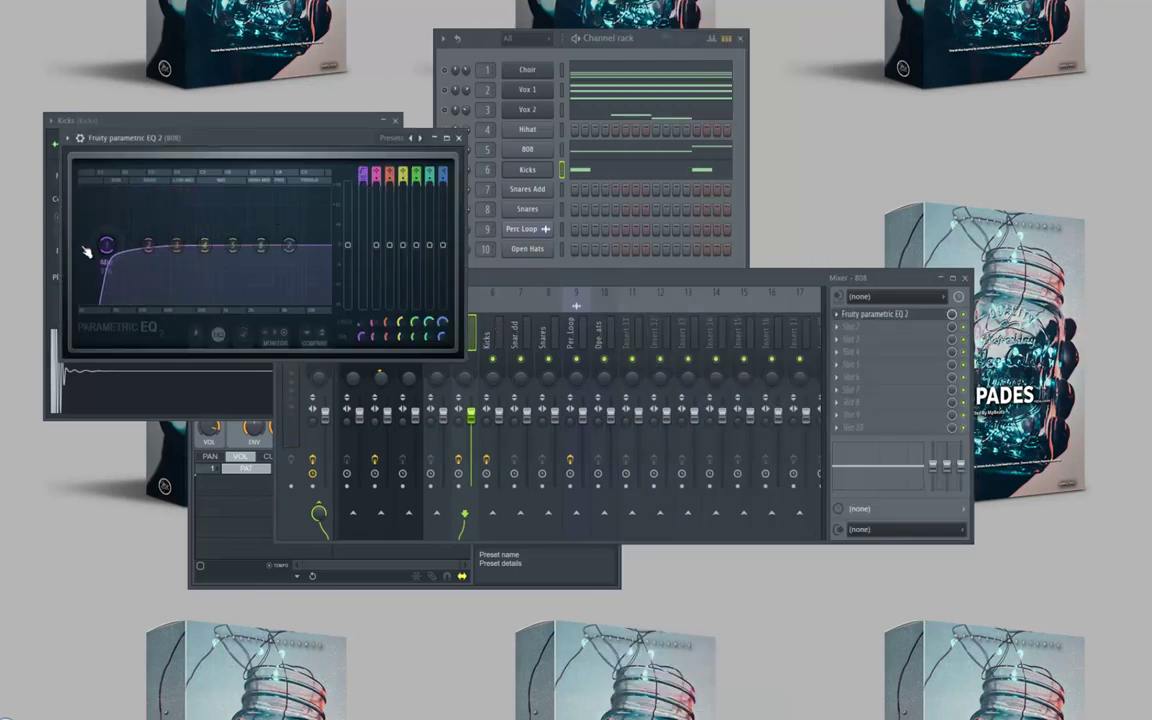
Lower the 808 low-cut frequency, boost band 2 slightly in the sub range, and close the equalizer
drag(63, 251, 66, 253)
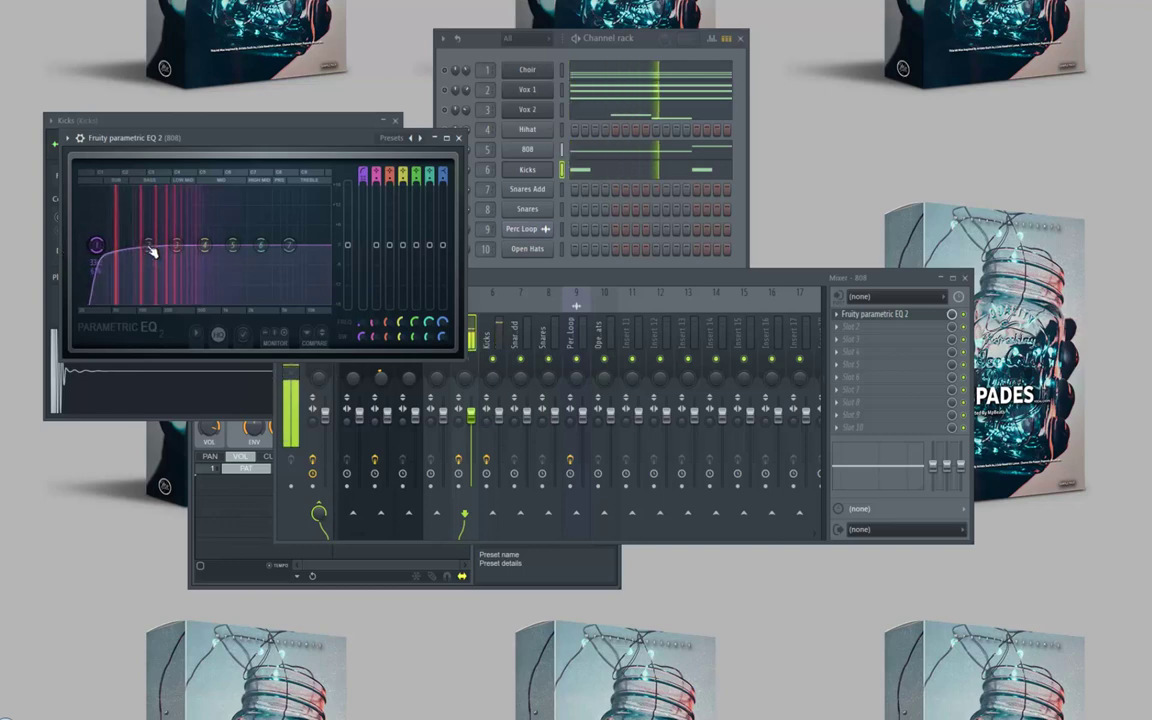
drag(149, 246, 36, 202)
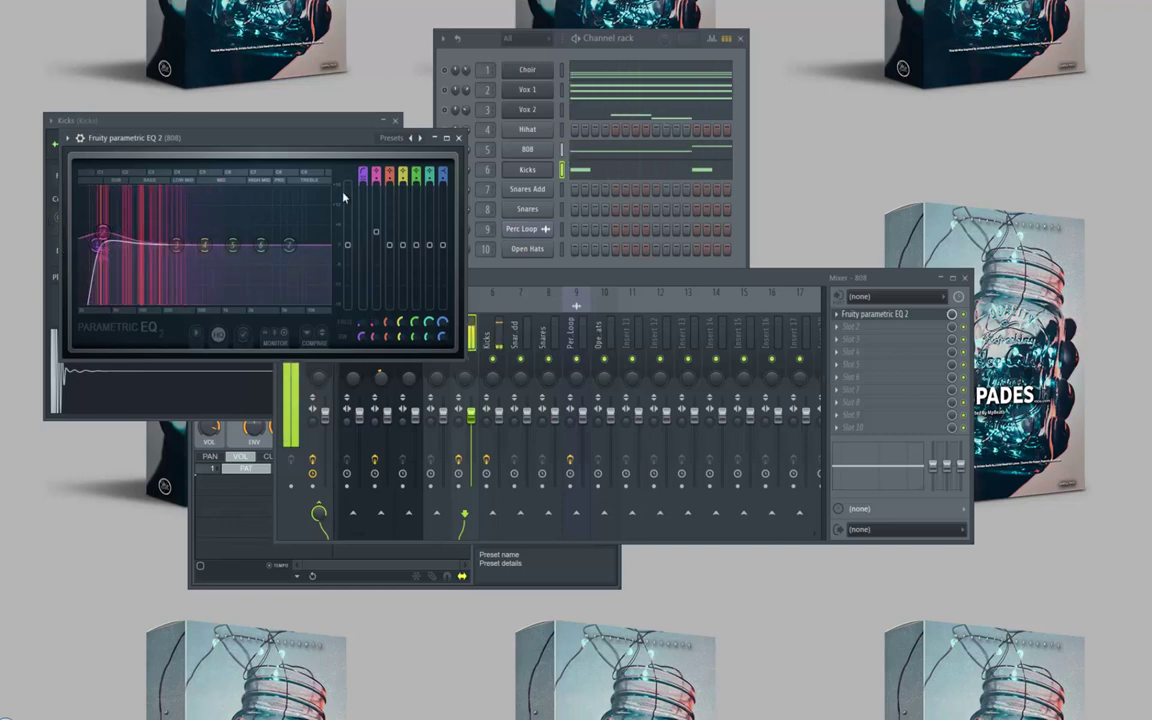
click(457, 138)
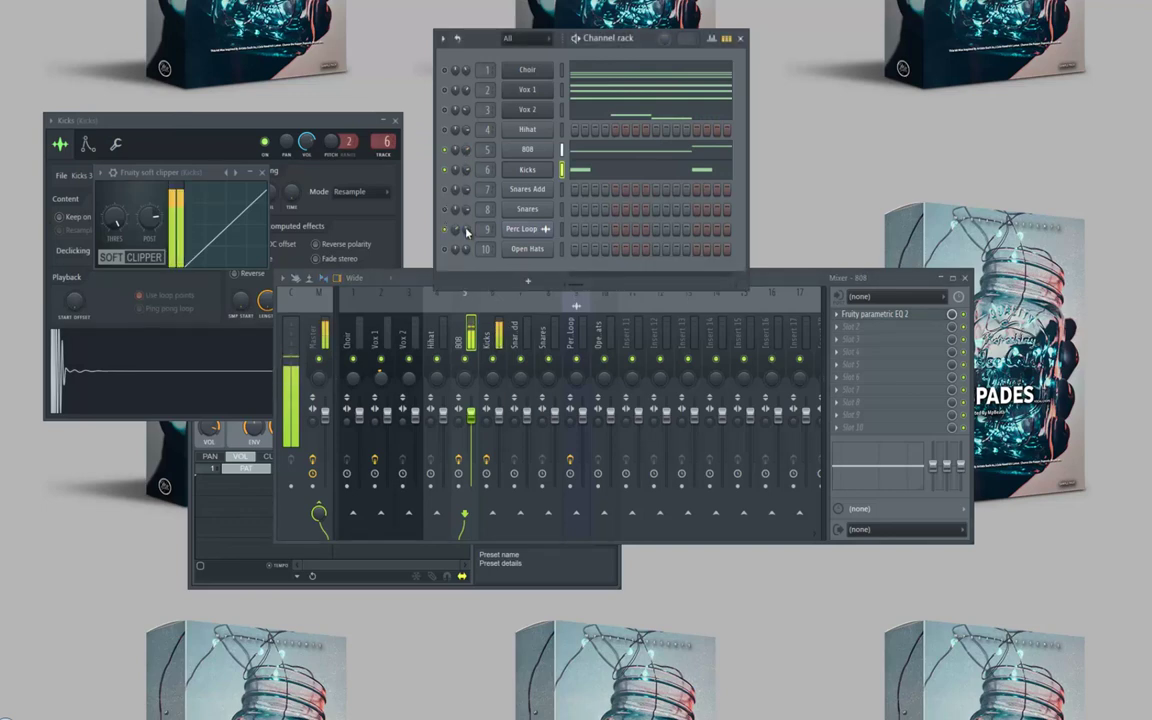
Load Fruity Parametric EQ 2 in slot 2 of the Perc Loop mixer track and shape band 1 into a steep low cut
click(574, 332)
click(840, 335)
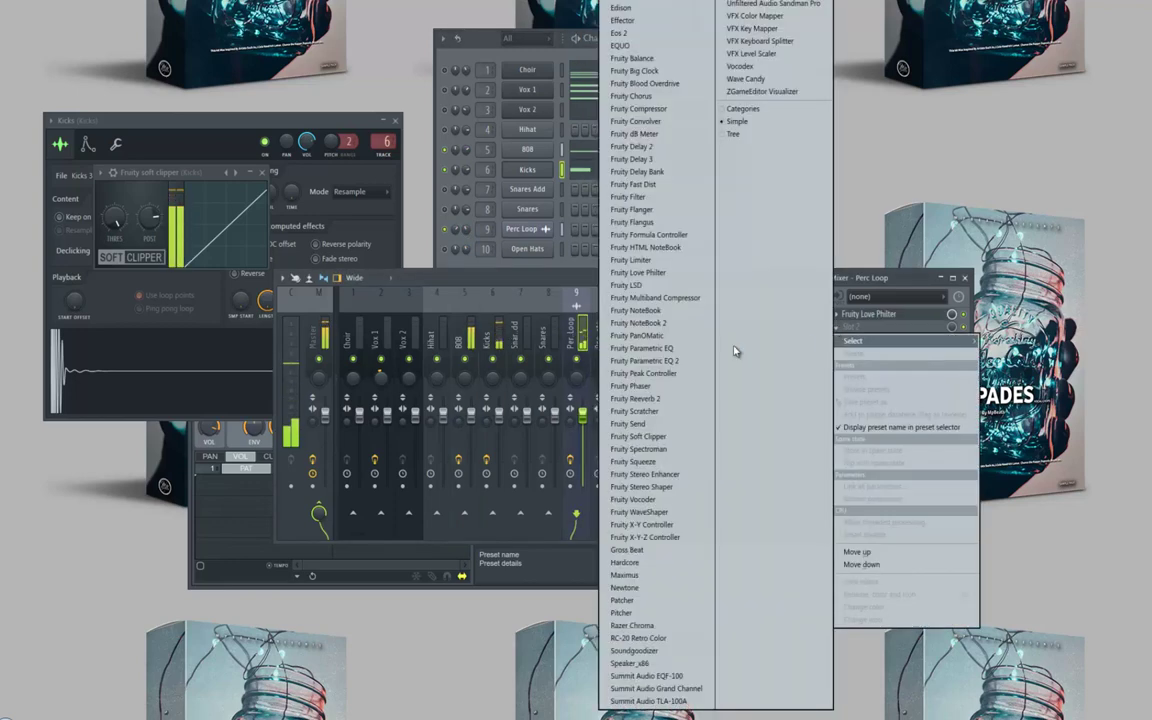
click(647, 365)
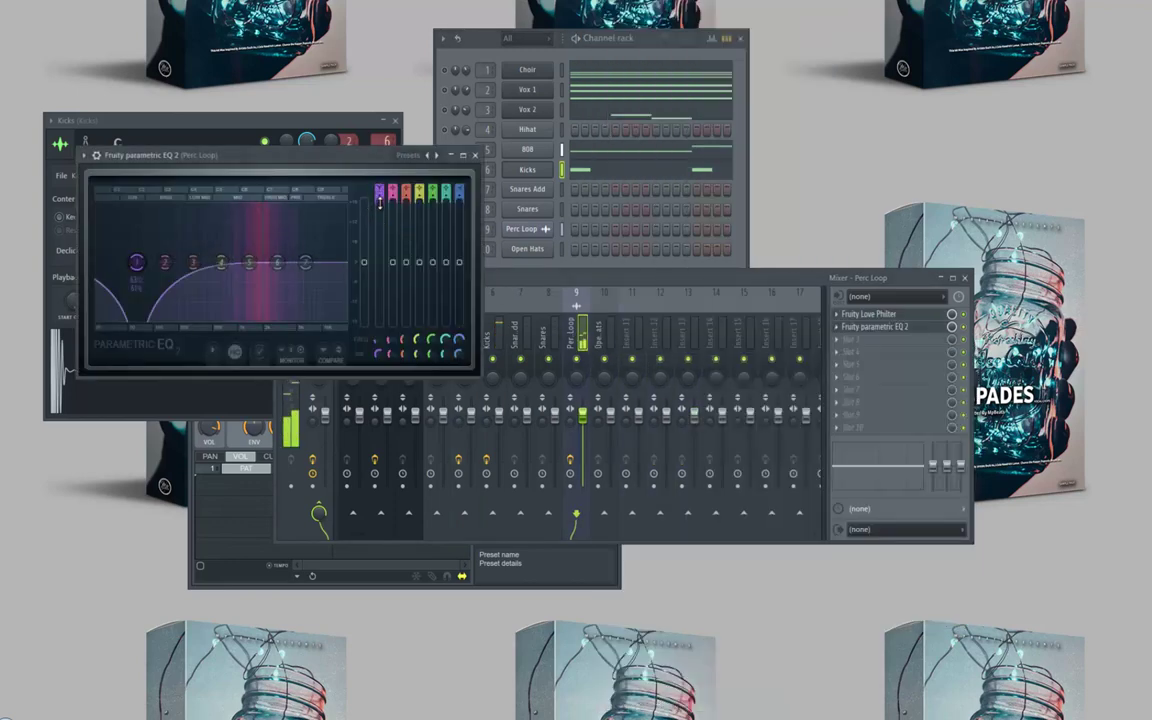
drag(380, 203, 380, 228)
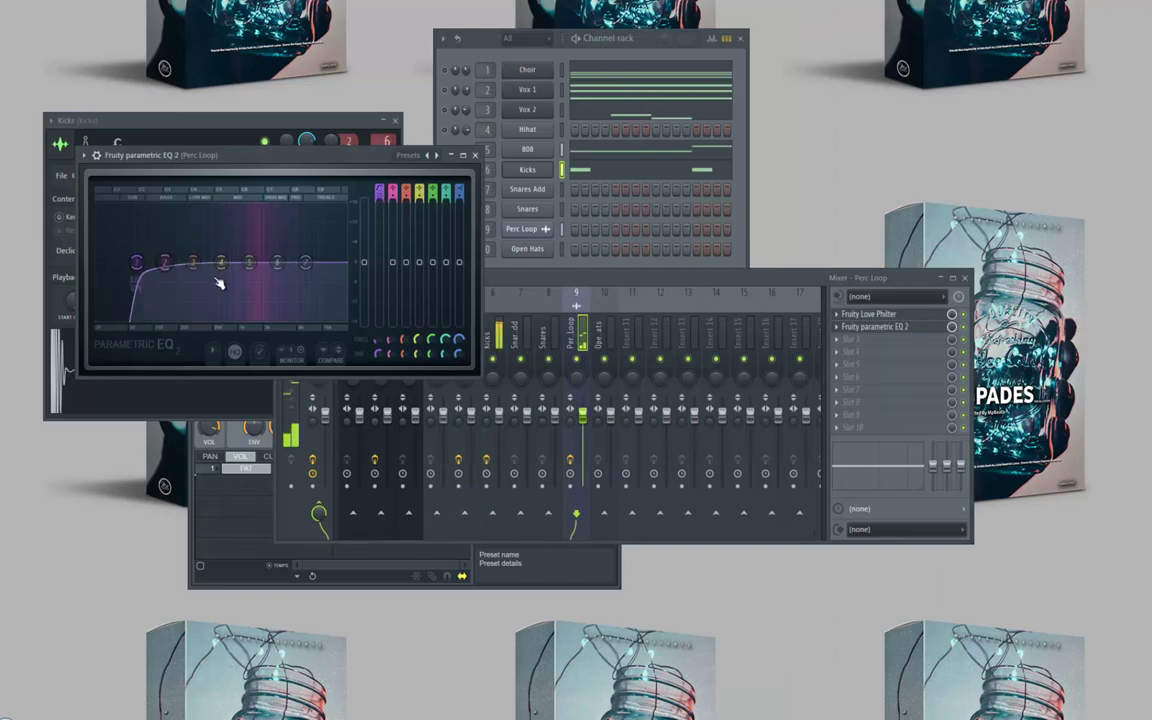
drag(219, 283, 293, 281)
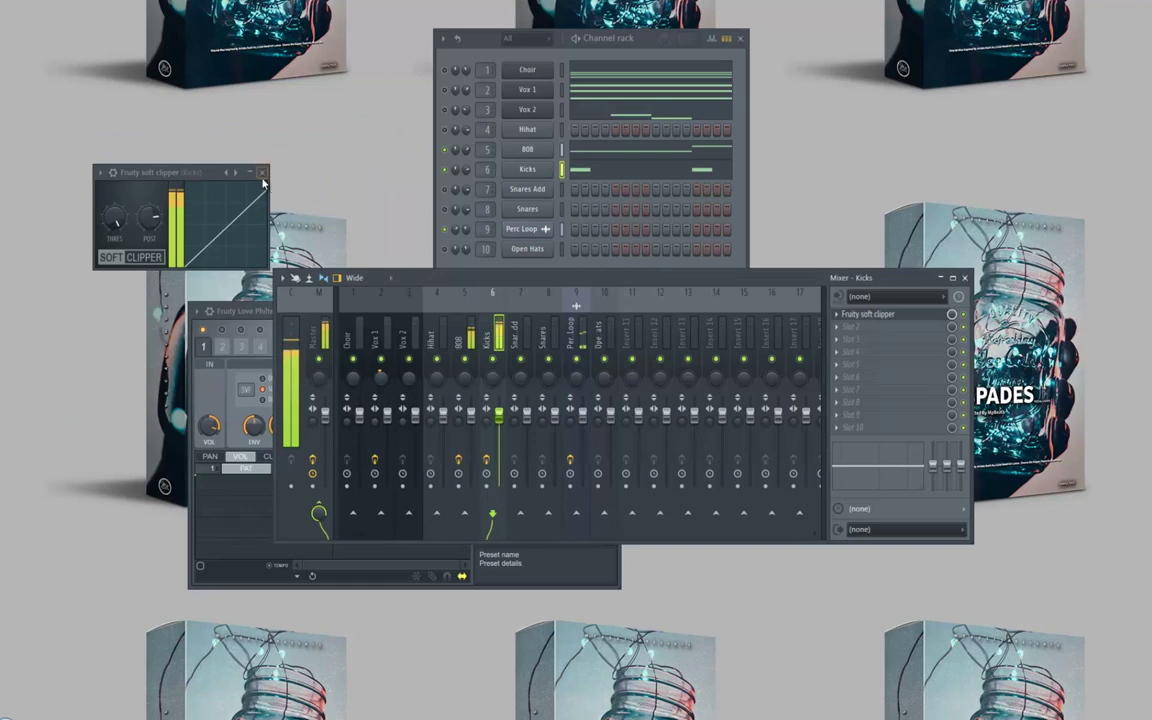
Close the Fruity Soft Clipper and Fruity Love Philter windows, unmute Vox 1 and play the pattern
click(262, 174)
click(247, 318)
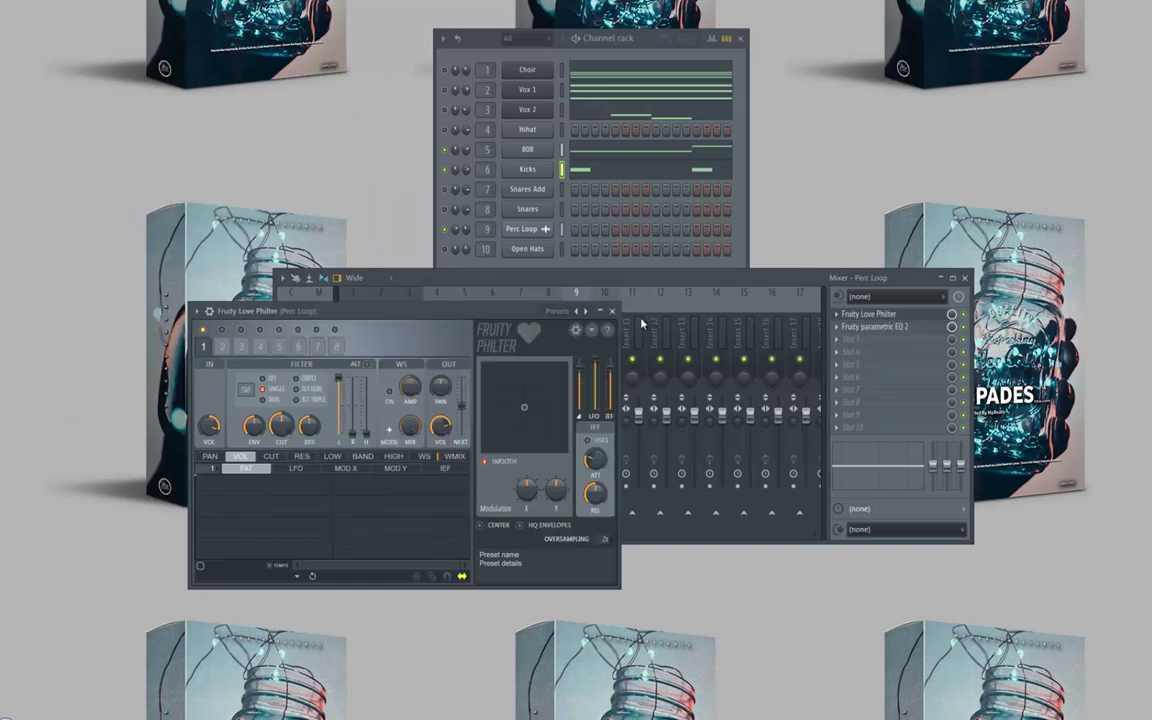
click(614, 312)
click(446, 90)
key(space)
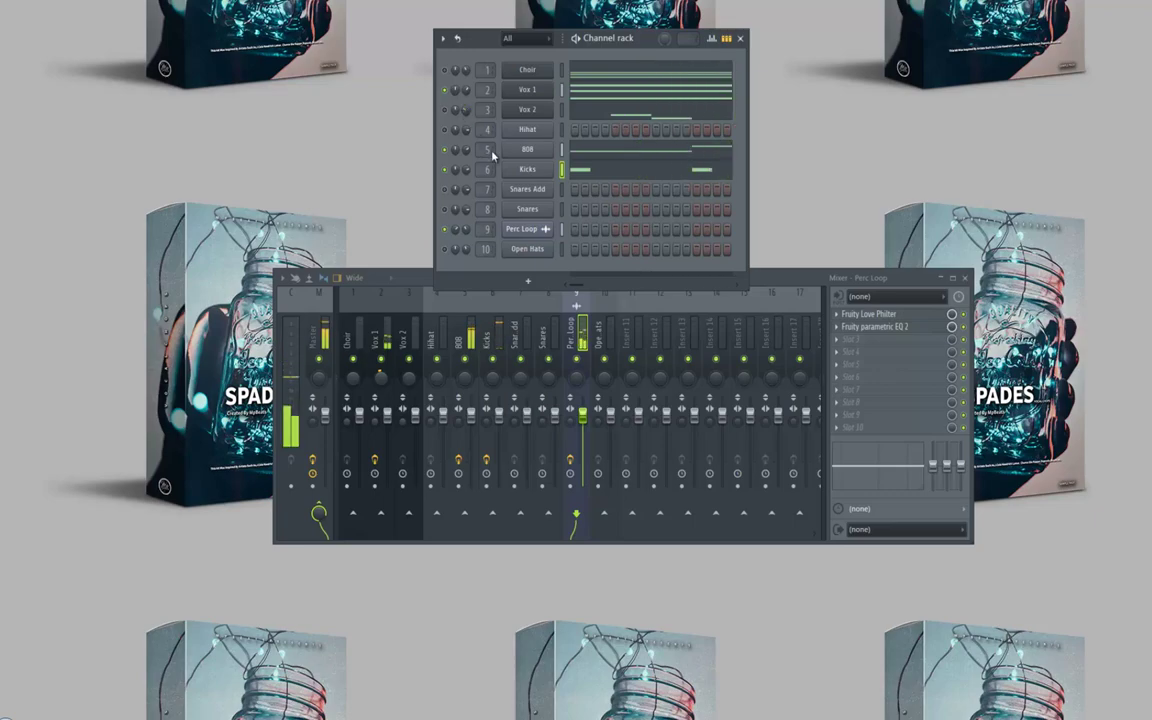
Split the 808's long bar 5 note into G6 and E6 notes, add two short A5 slide notes, and play it
right_click(533, 157)
click(560, 153)
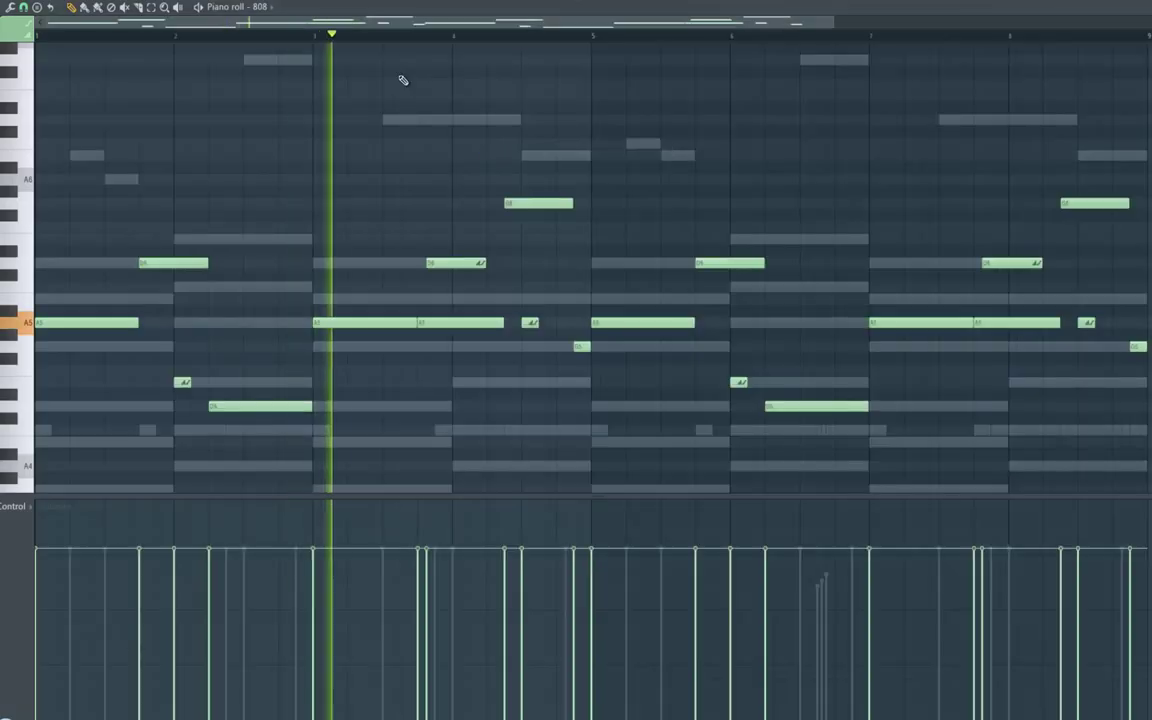
drag(597, 322, 597, 204)
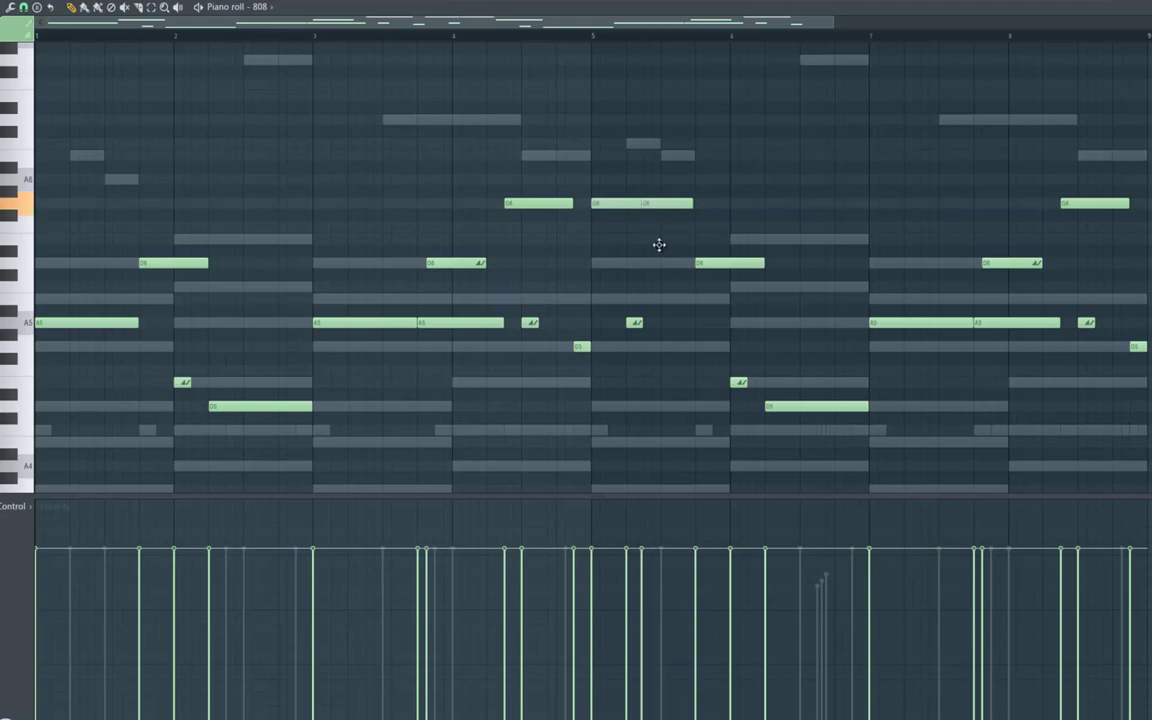
drag(659, 244, 660, 246)
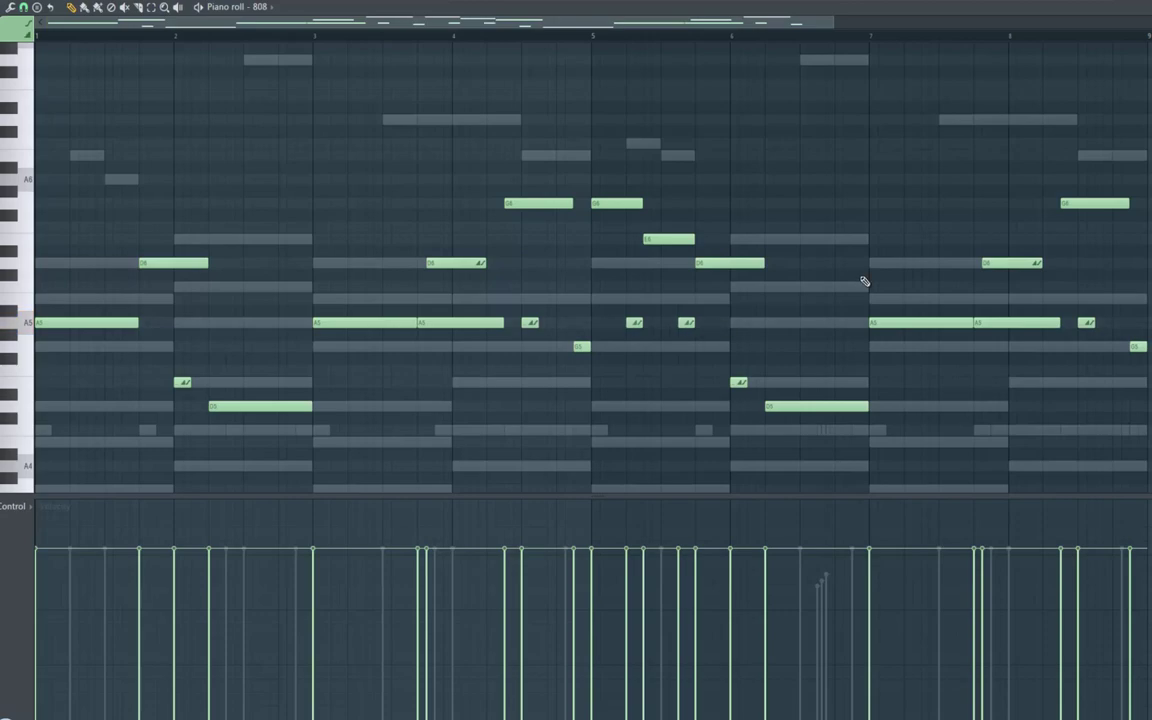
key(space)
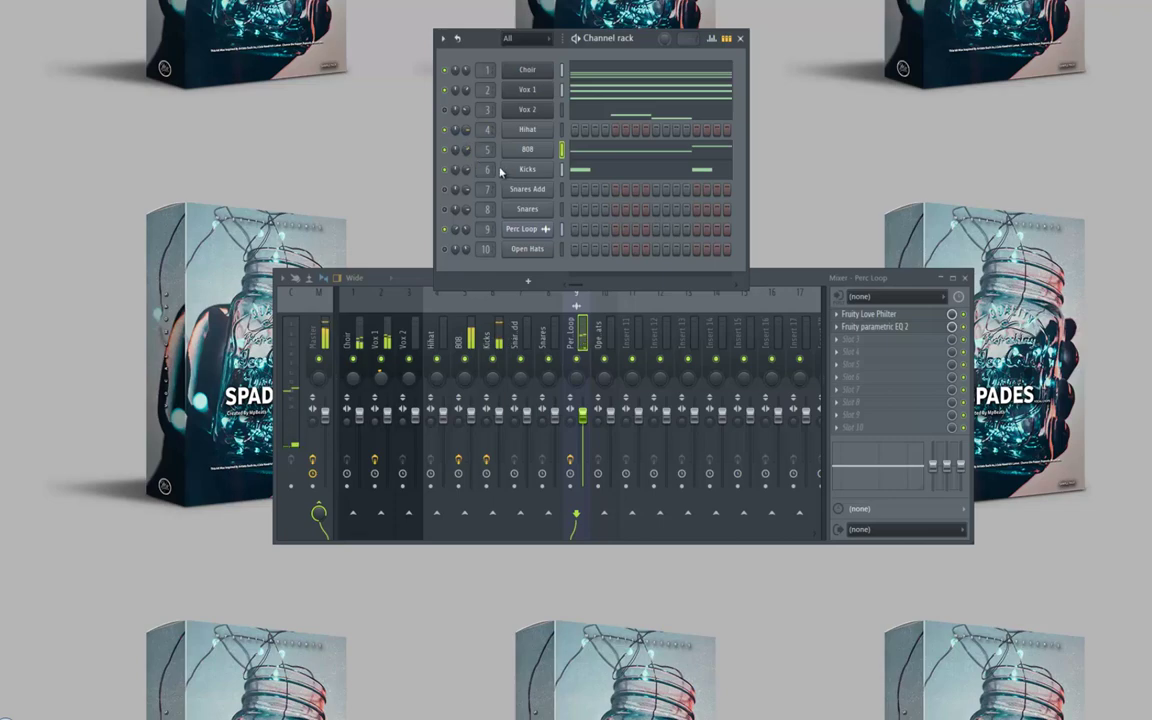
Lower the first 808 note in bar 5 to E6 and play back the section
right_click(561, 149)
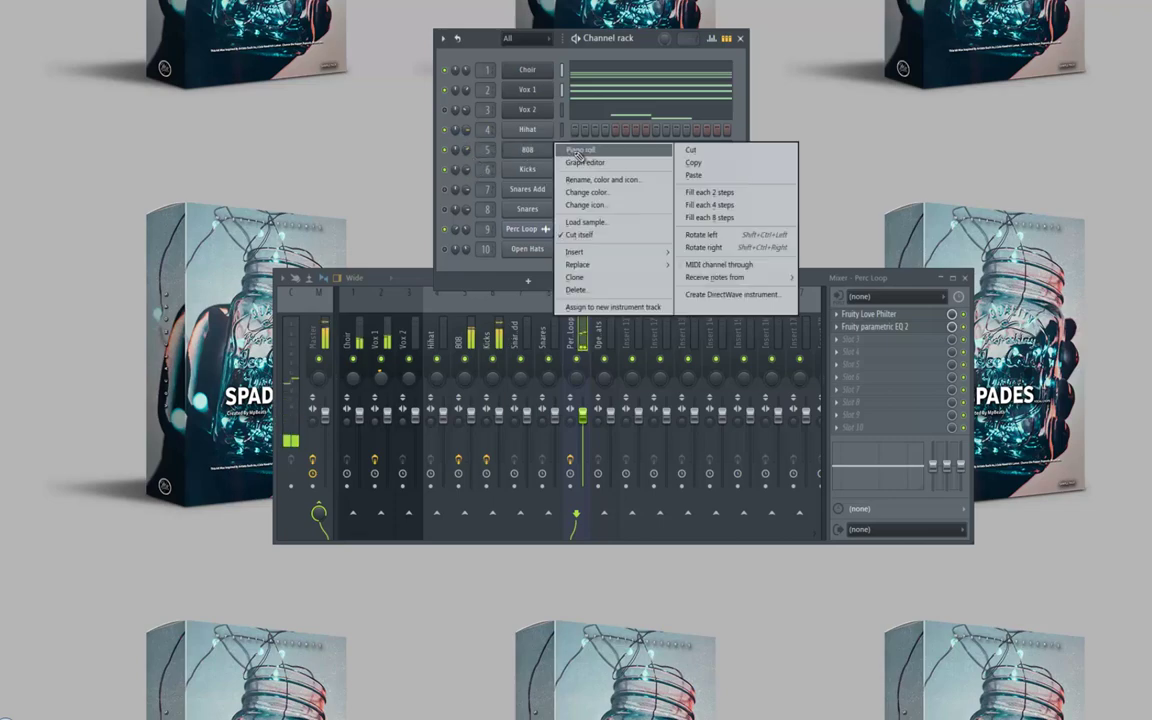
click(560, 140)
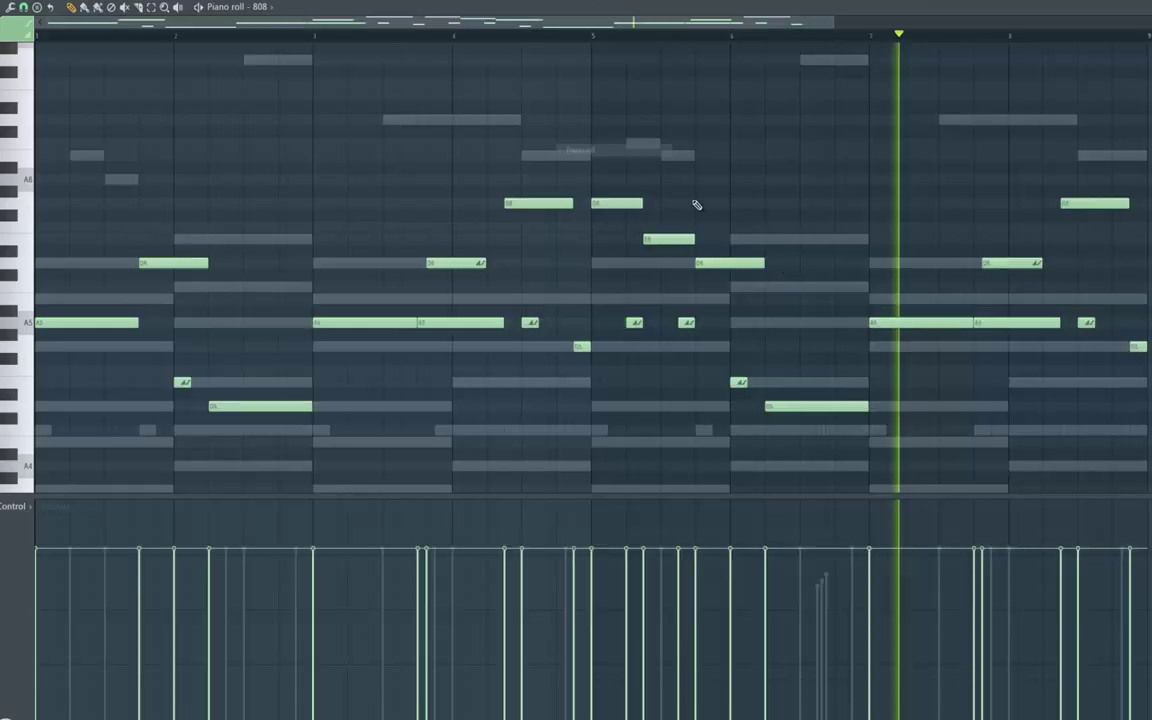
click(586, 35)
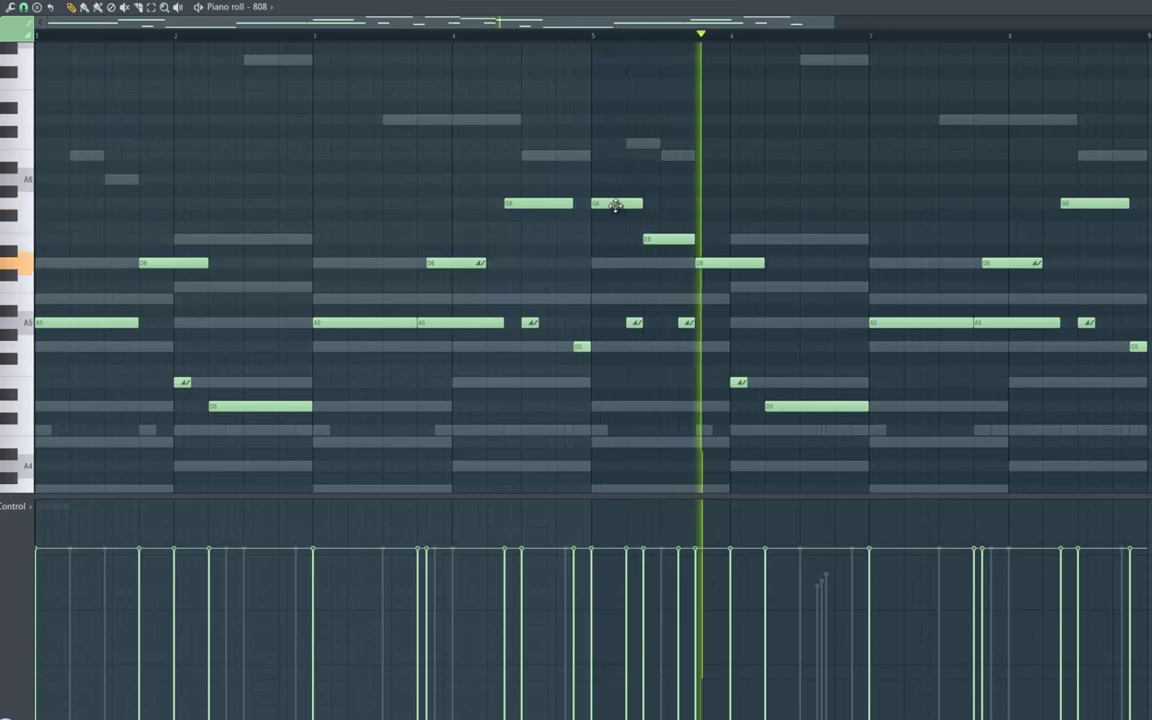
key(space)
drag(612, 202, 613, 244)
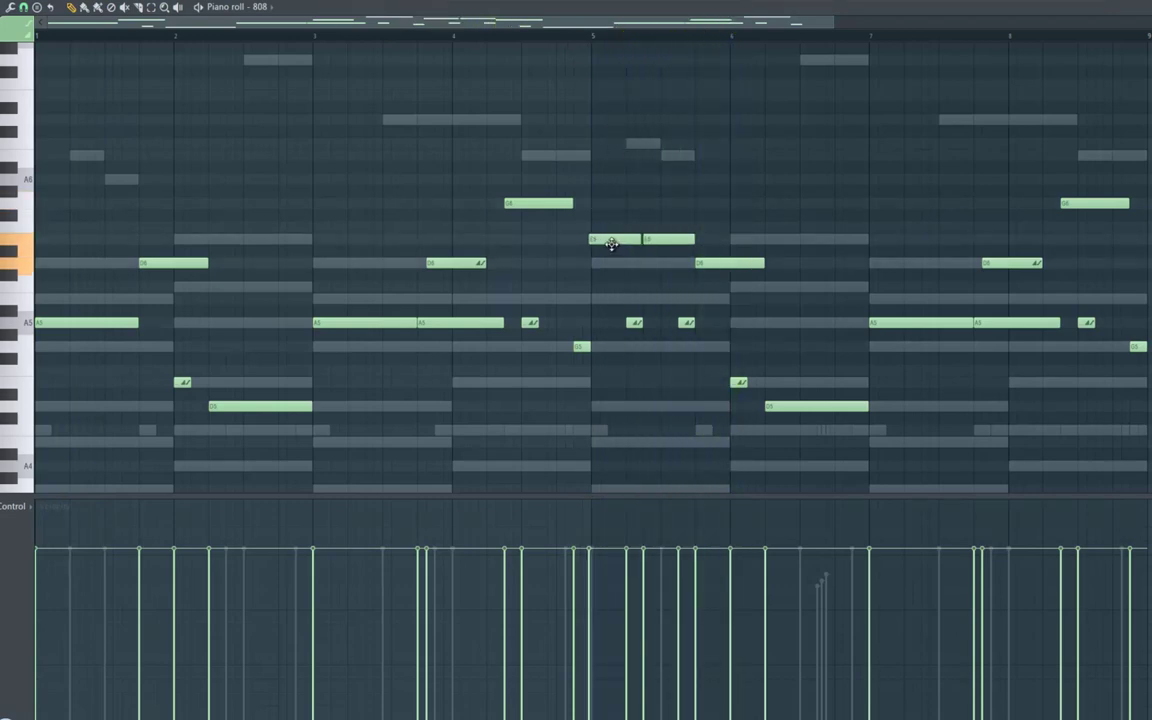
key(space)
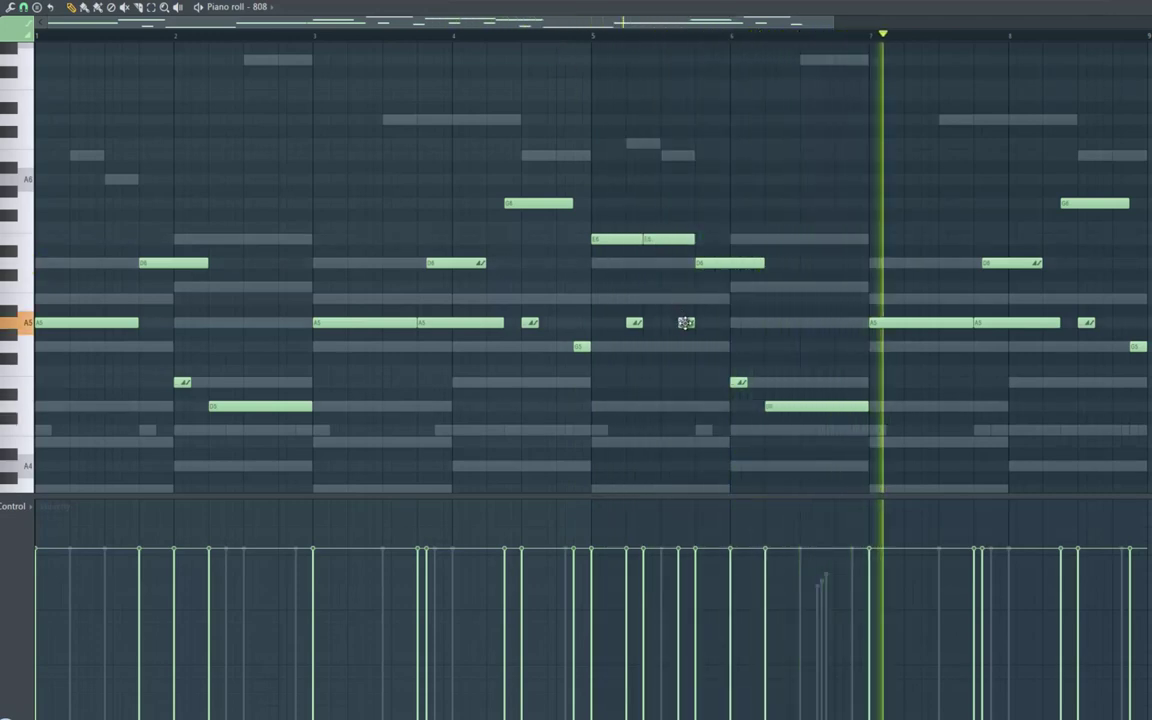
click(840, 288)
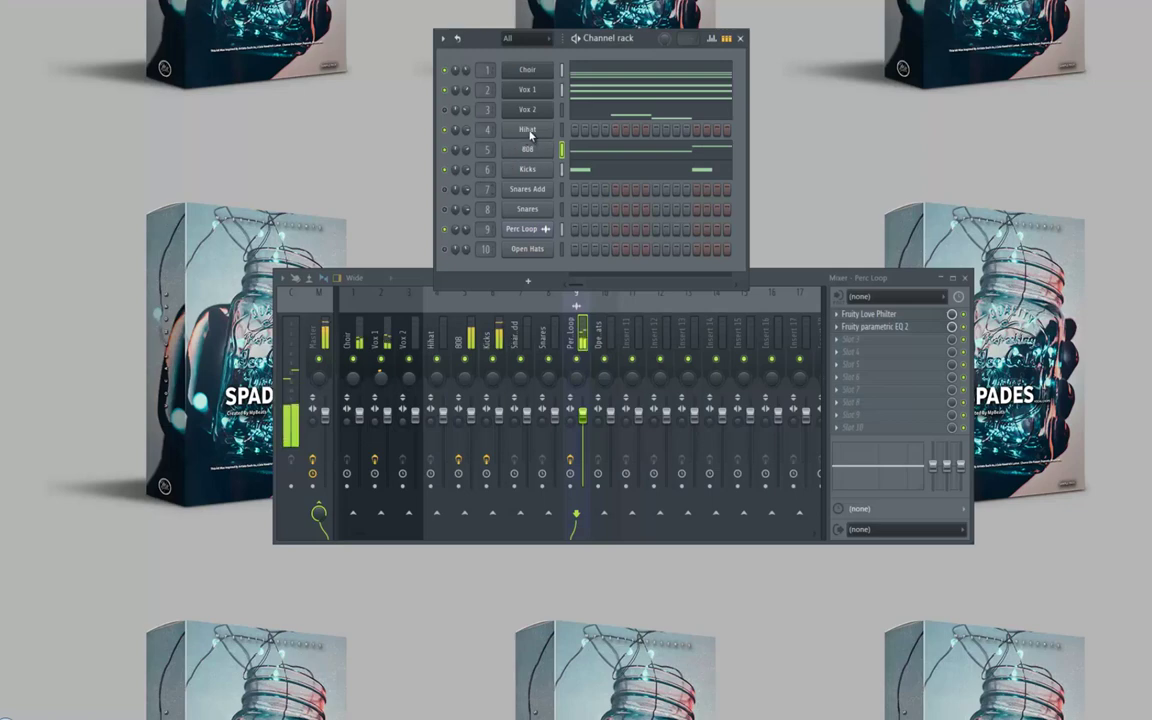
Fill every second Hihat step and lower the velocity of the second, fourth, sixth and eighth hits
right_click(530, 135)
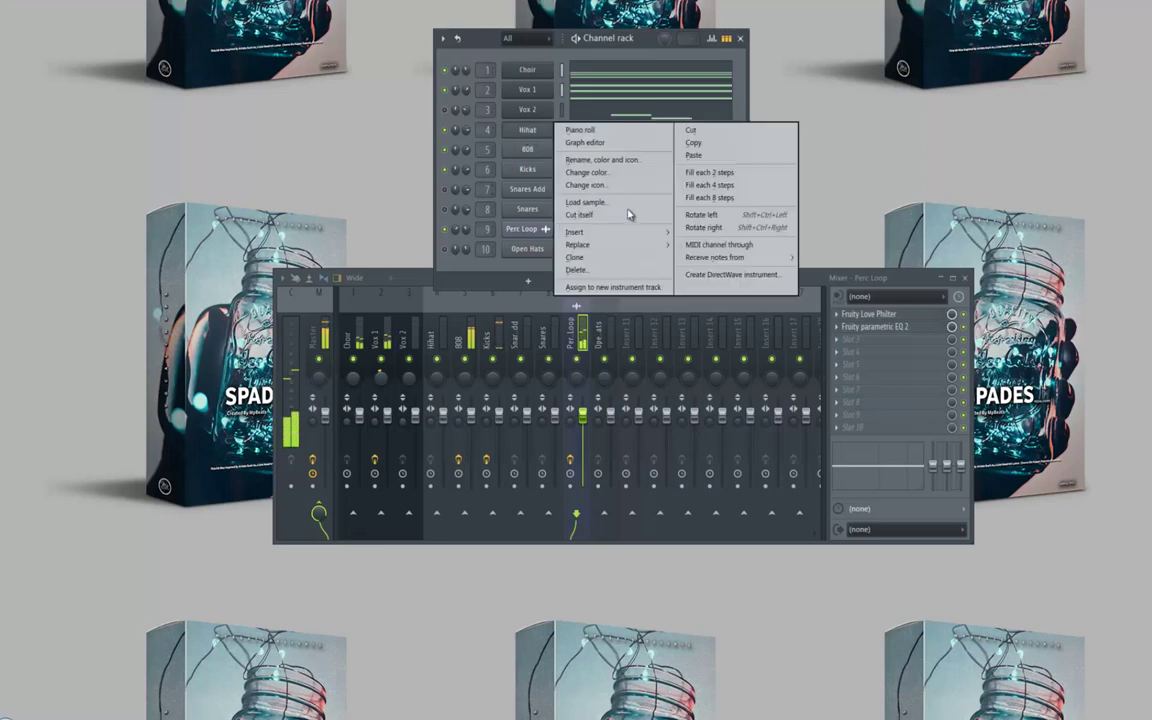
click(650, 159)
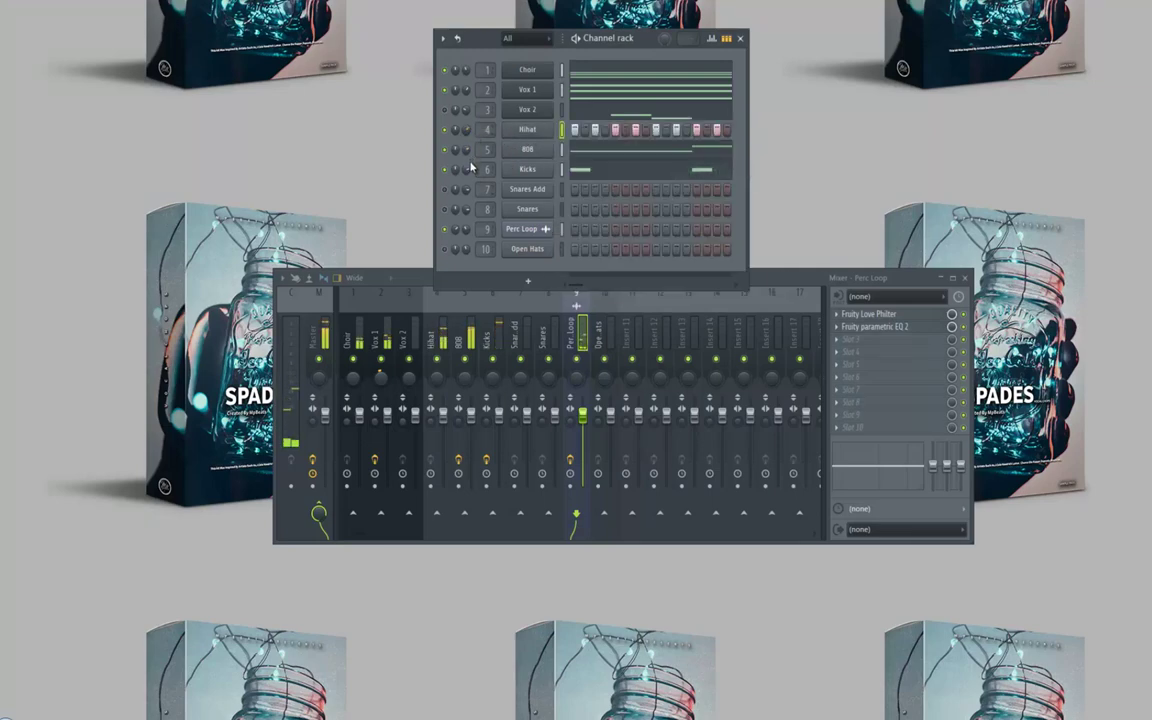
click(712, 40)
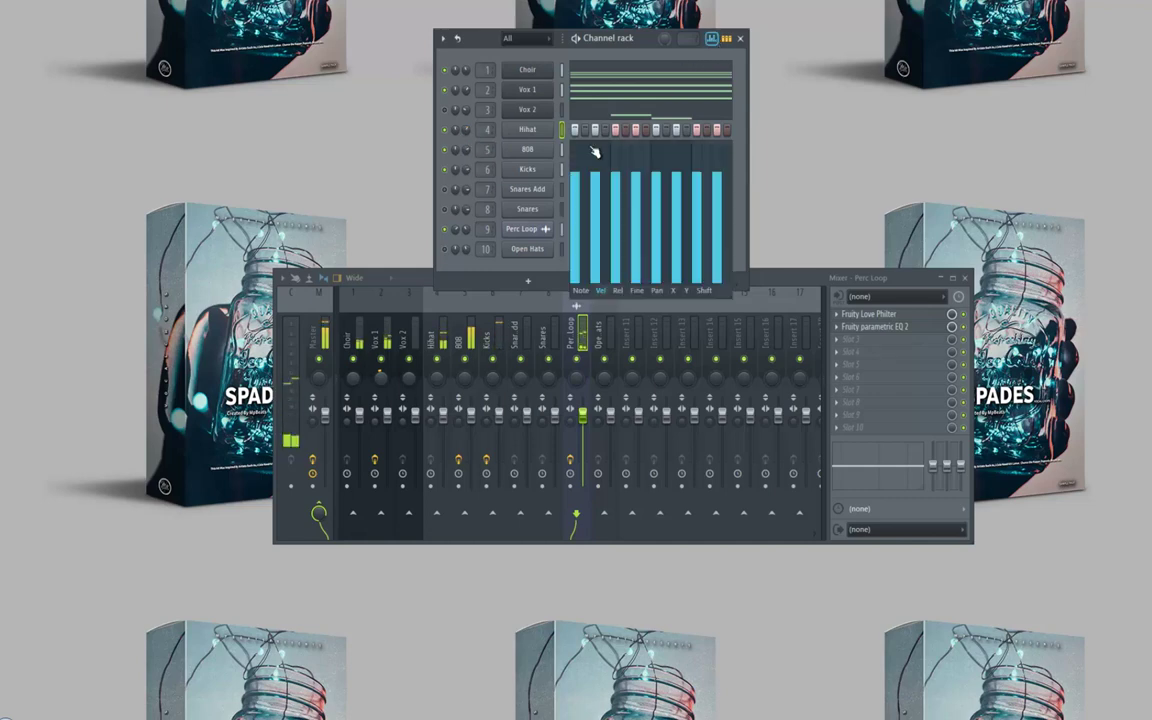
click(677, 245)
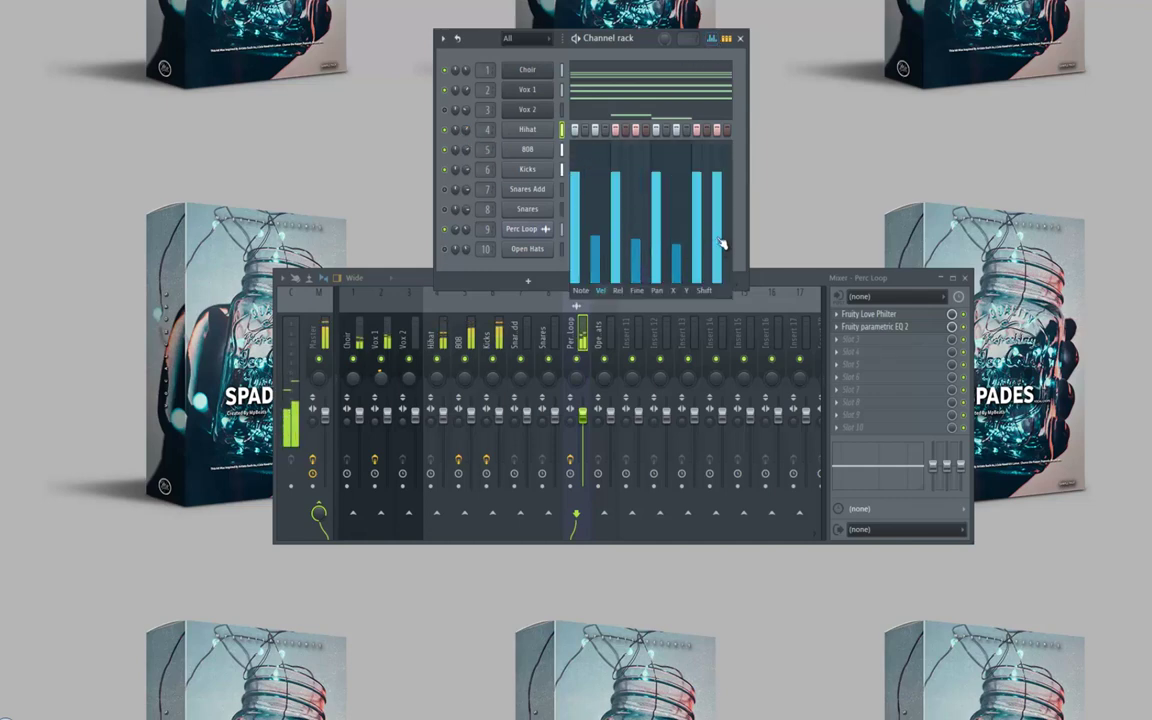
Delete all Hihat notes from bar 2 onward in the piano roll, keep the bar 1 hits, and play the pattern
right_click(530, 133)
click(542, 132)
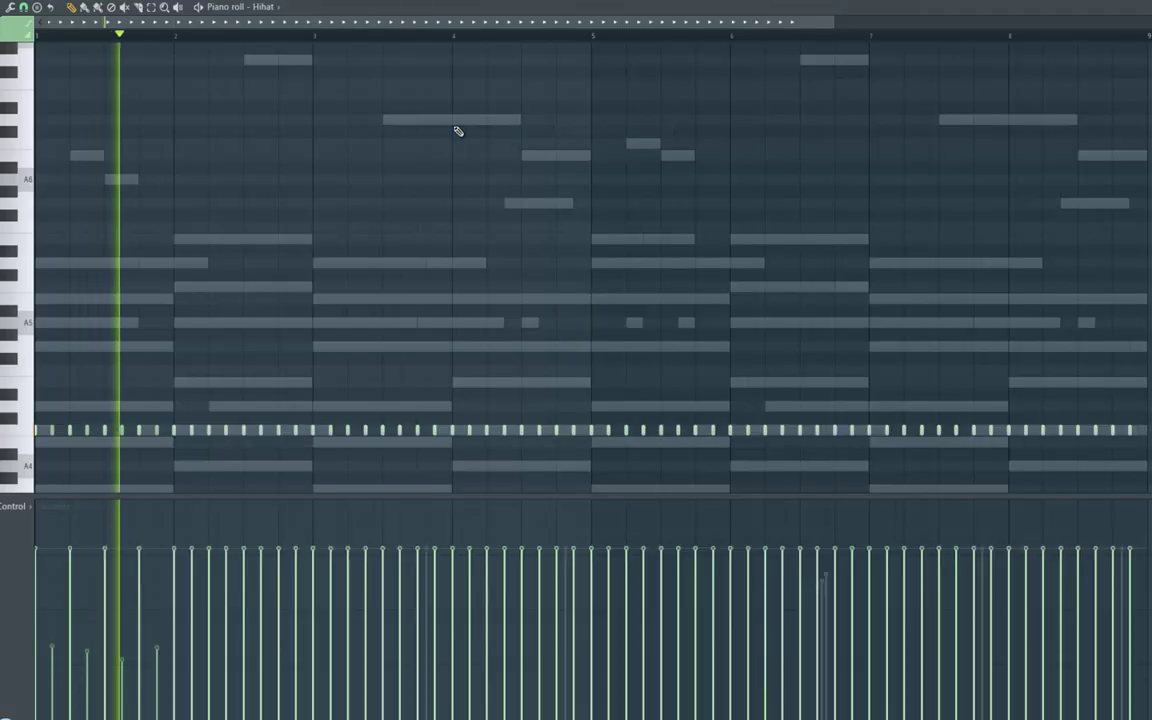
scroll(501, 116, down, 3)
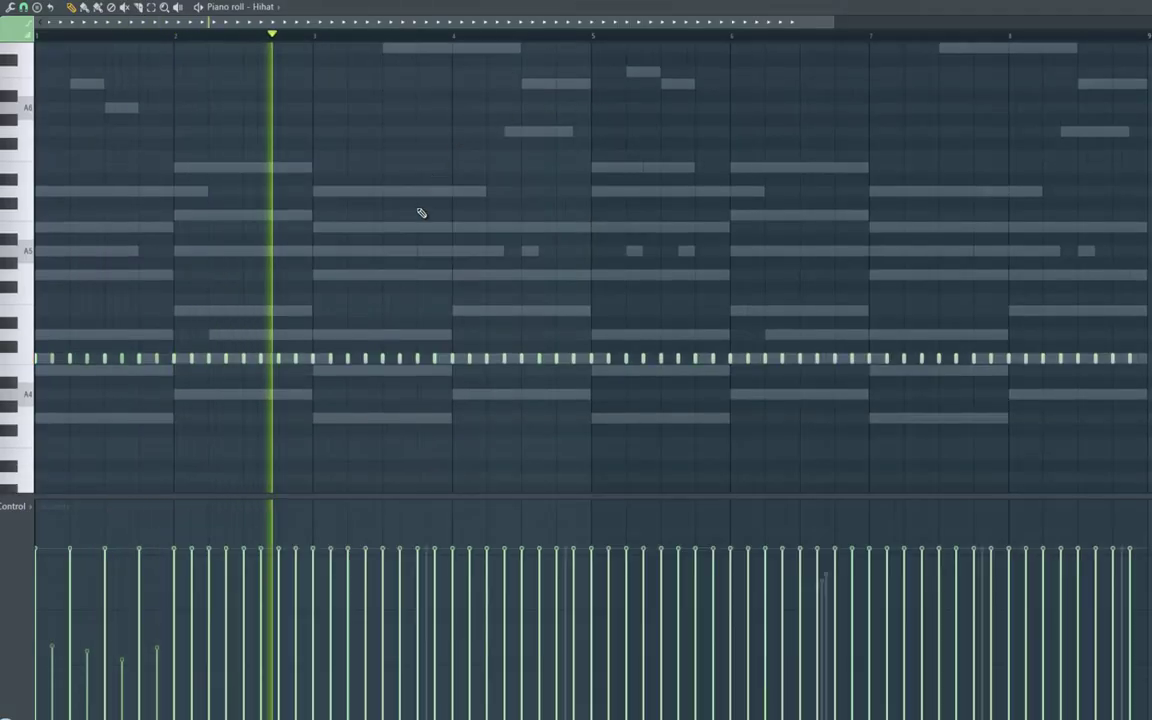
key(space)
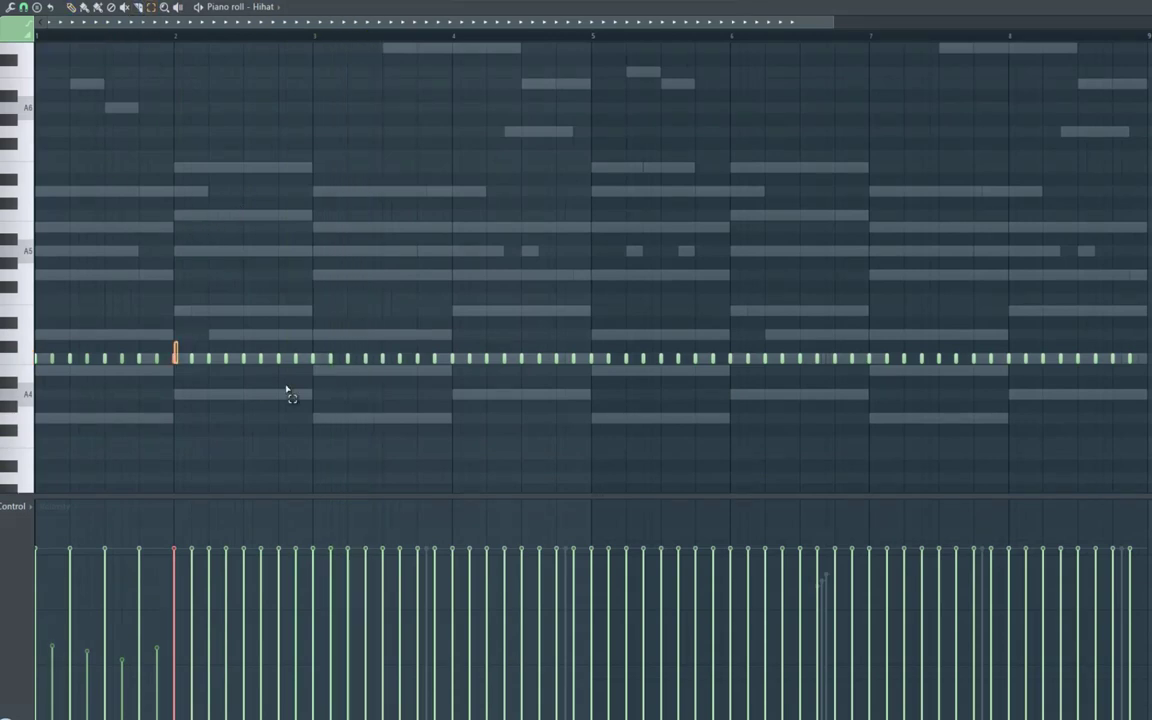
drag(173, 342, 1136, 378)
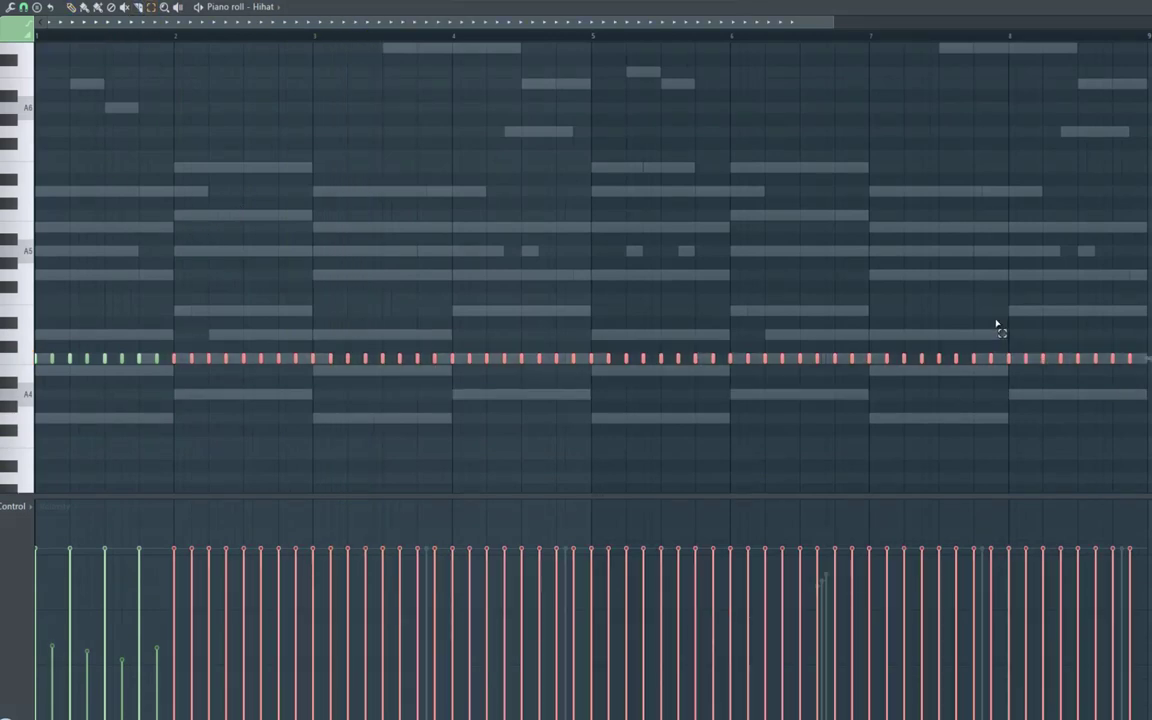
key(Delete)
key(space)
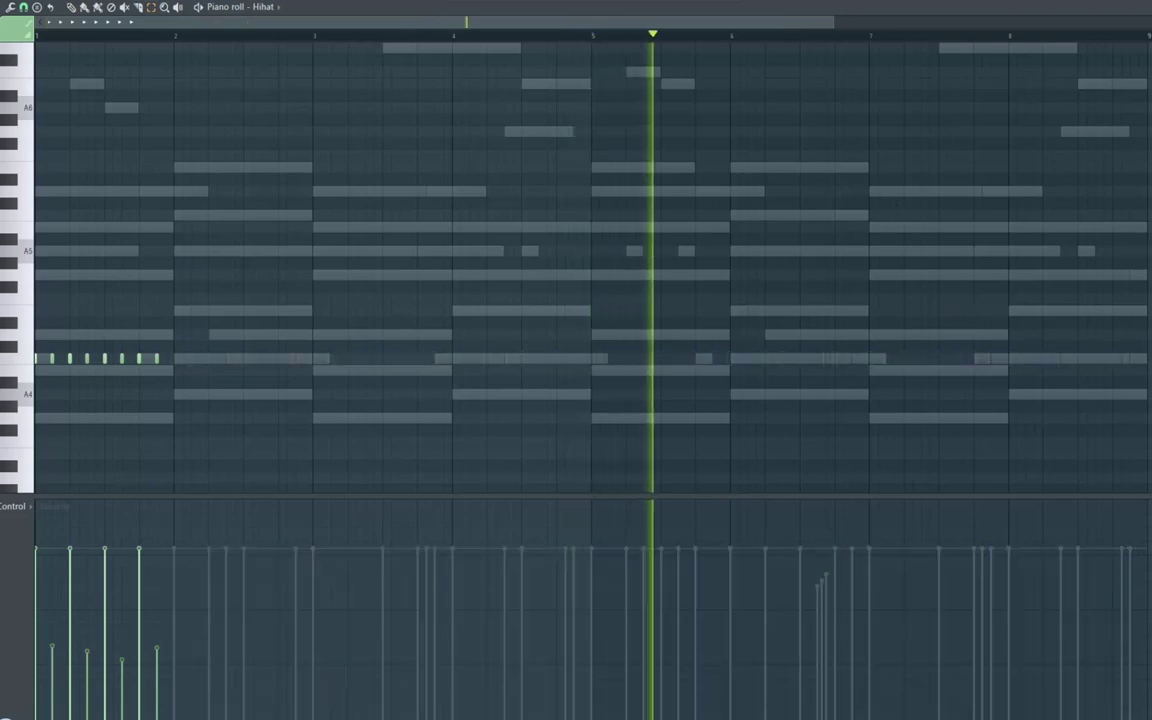
key(space)
key(space)
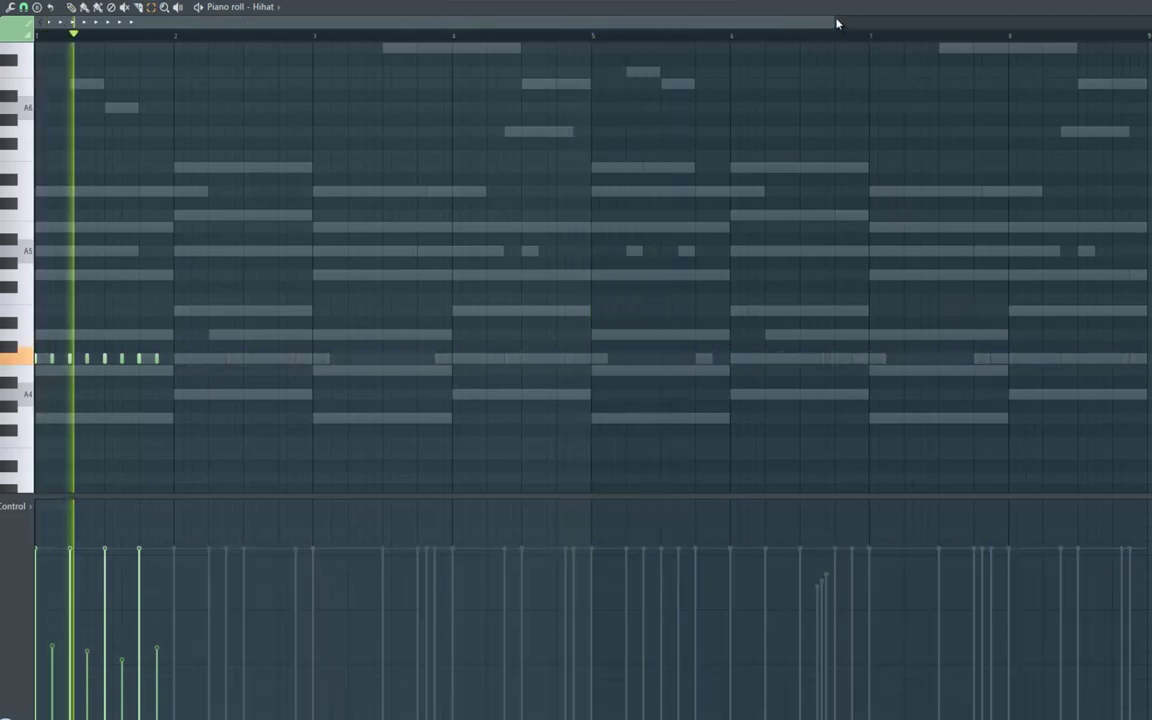
Lengthen the bar 1 Hihat notes until they join end to end and duplicate them into bar 2
drag(837, 22, 590, 22)
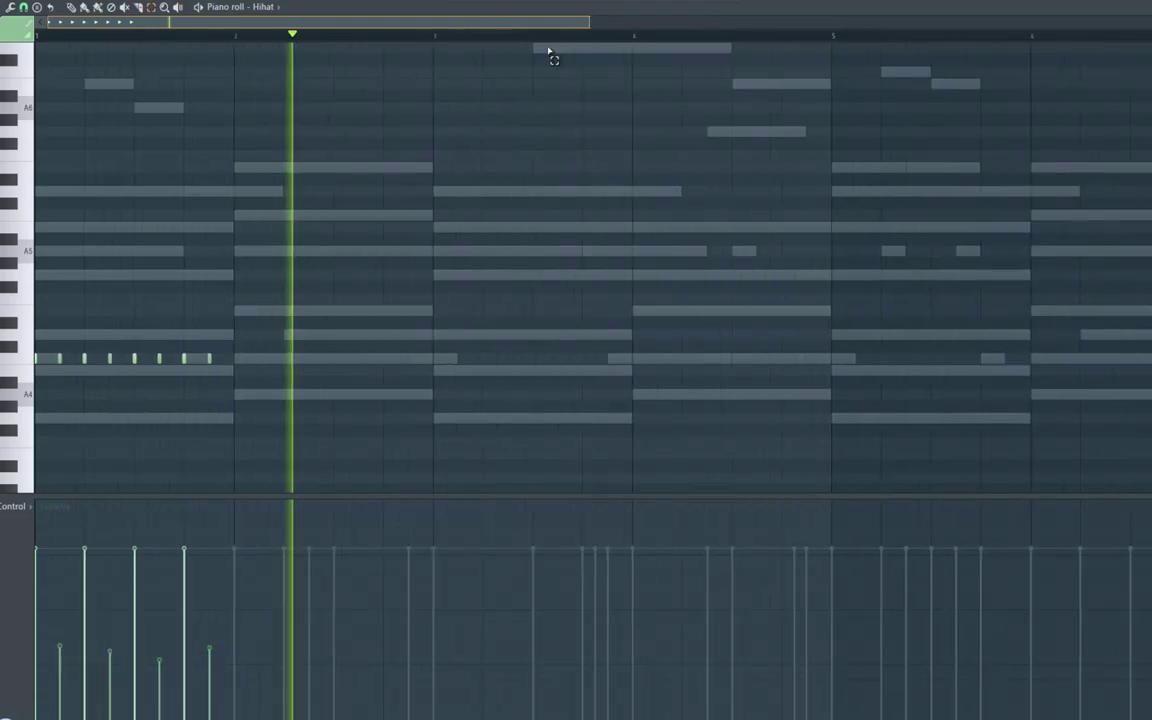
click(18, 360)
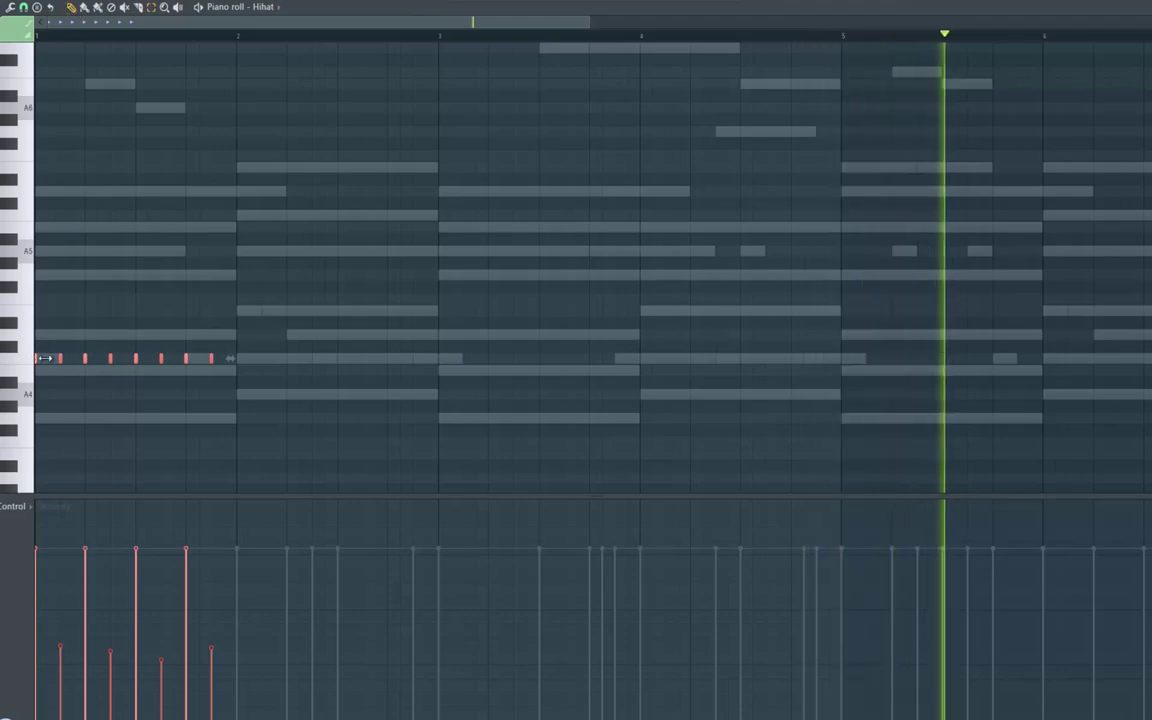
drag(45, 358, 238, 381)
Mute Vox 1 and return to the Hihat piano roll
key(F6)
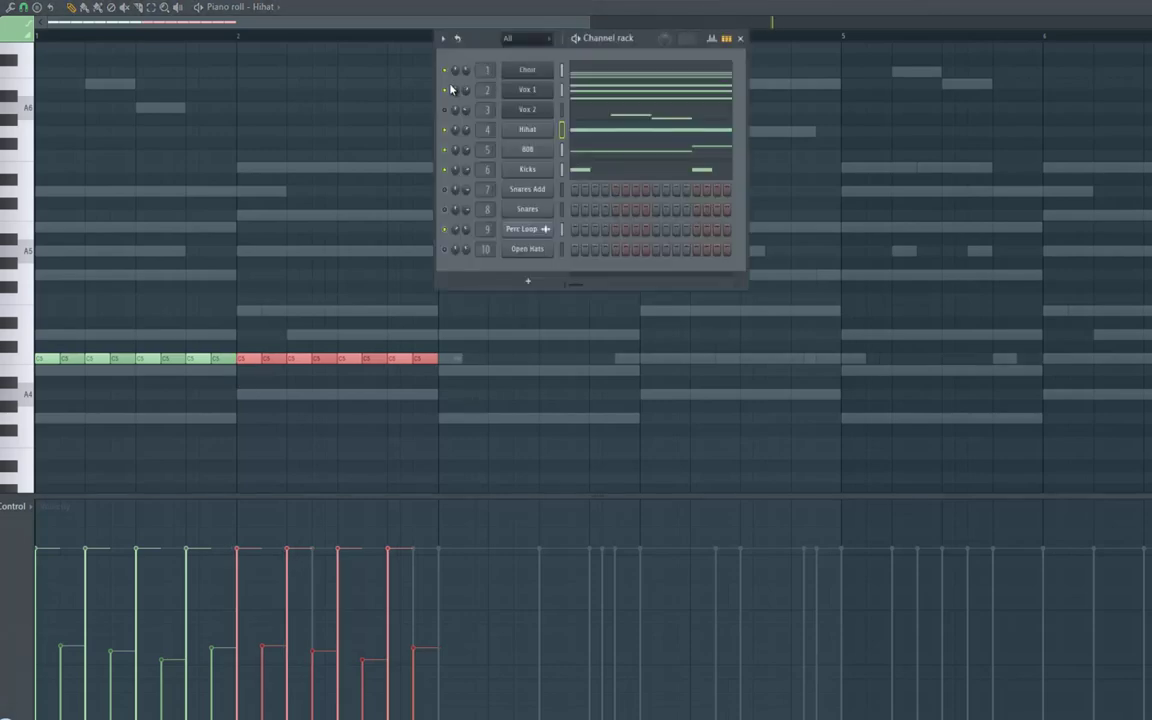
click(451, 90)
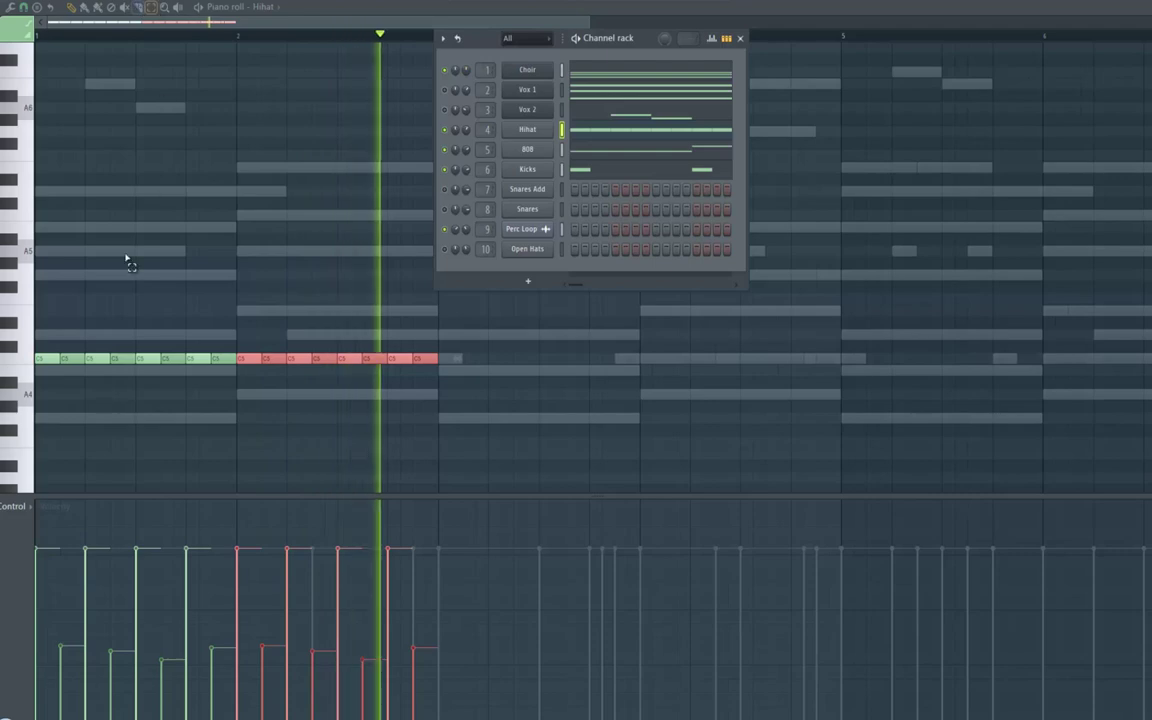
key(F6)
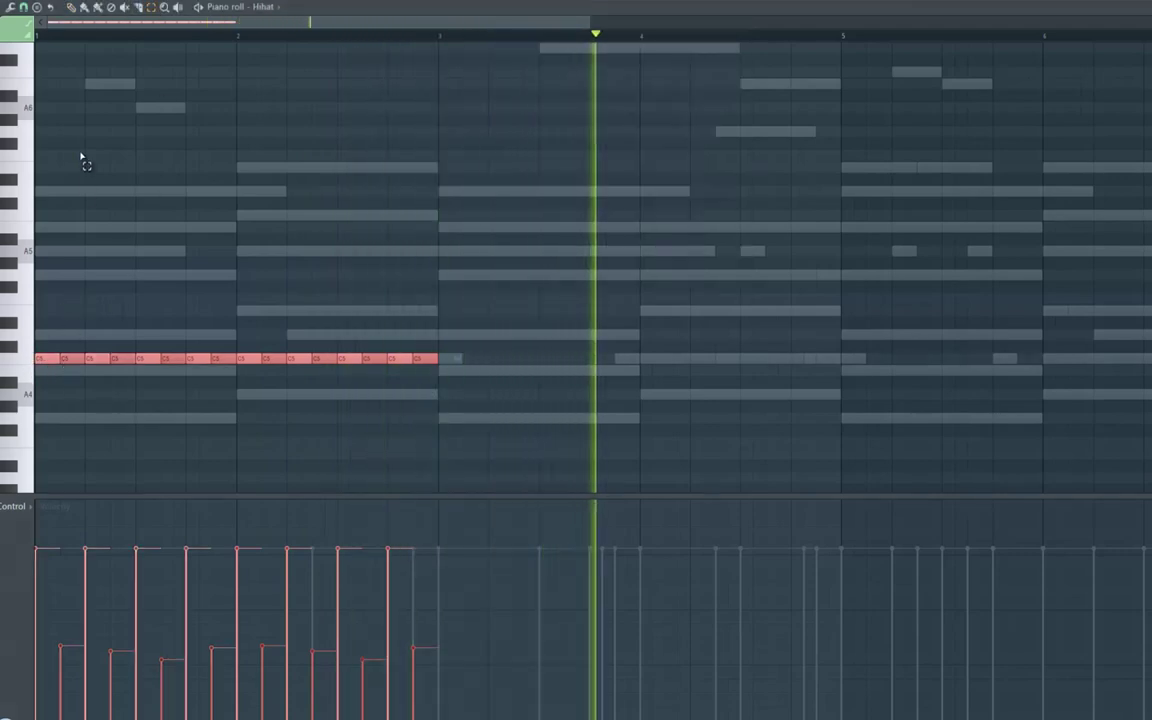
Stop playback, duplicate the Hihat notes of bars 1–2 into bars 3–4, and copy all four bars into bars 5–8
key(space)
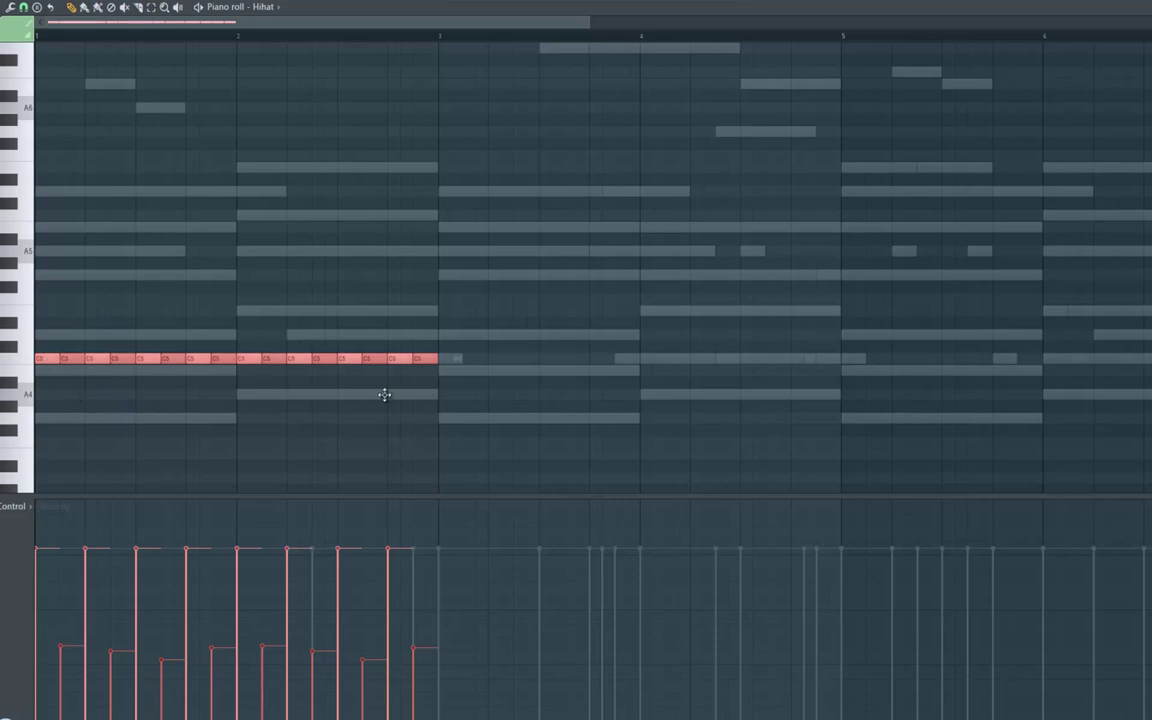
key(ctrl+b)
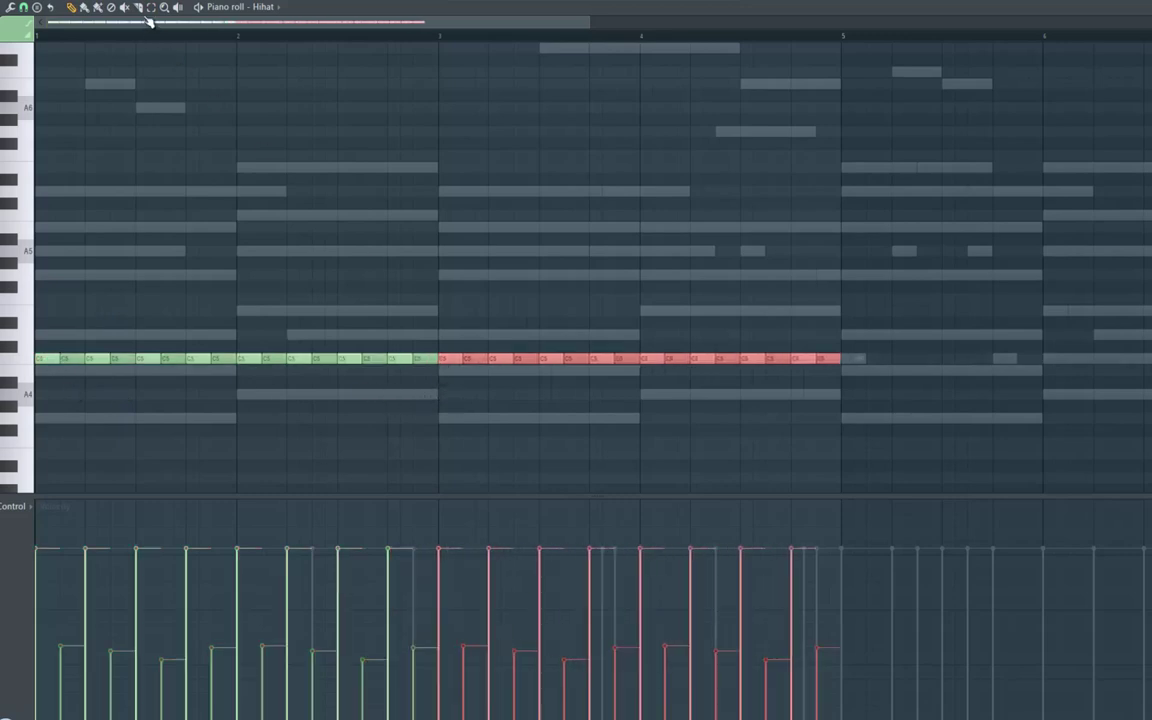
ctrl+click(24, 355)
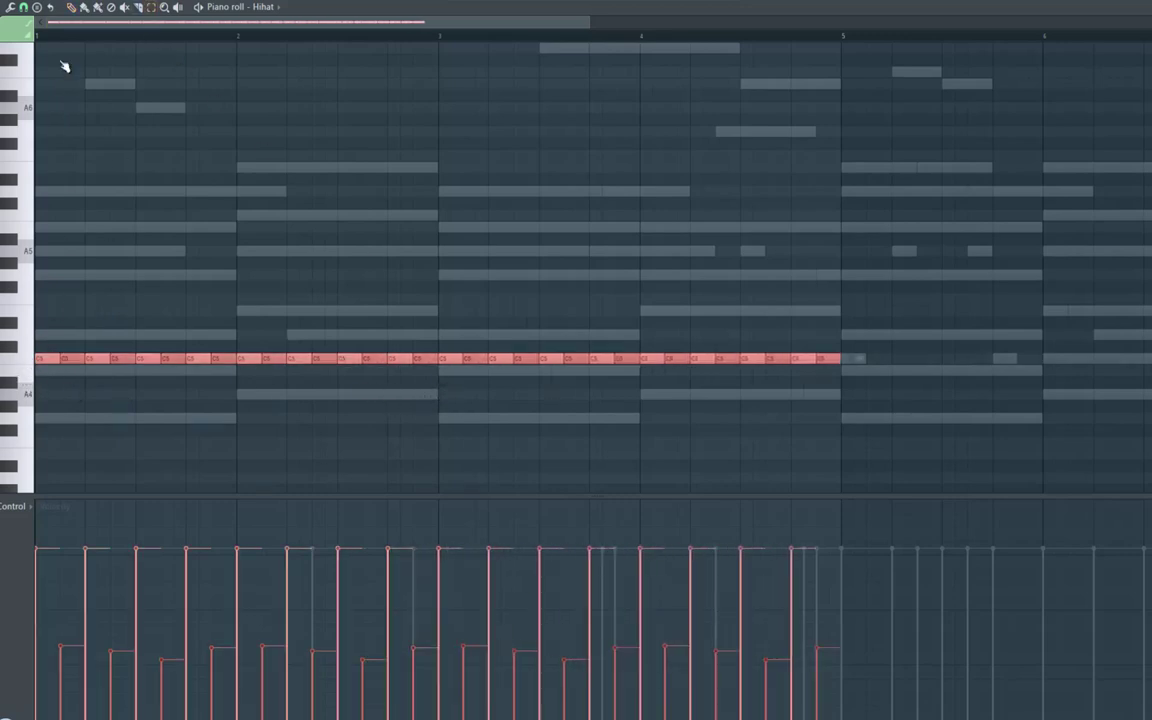
key(ctrl+b)
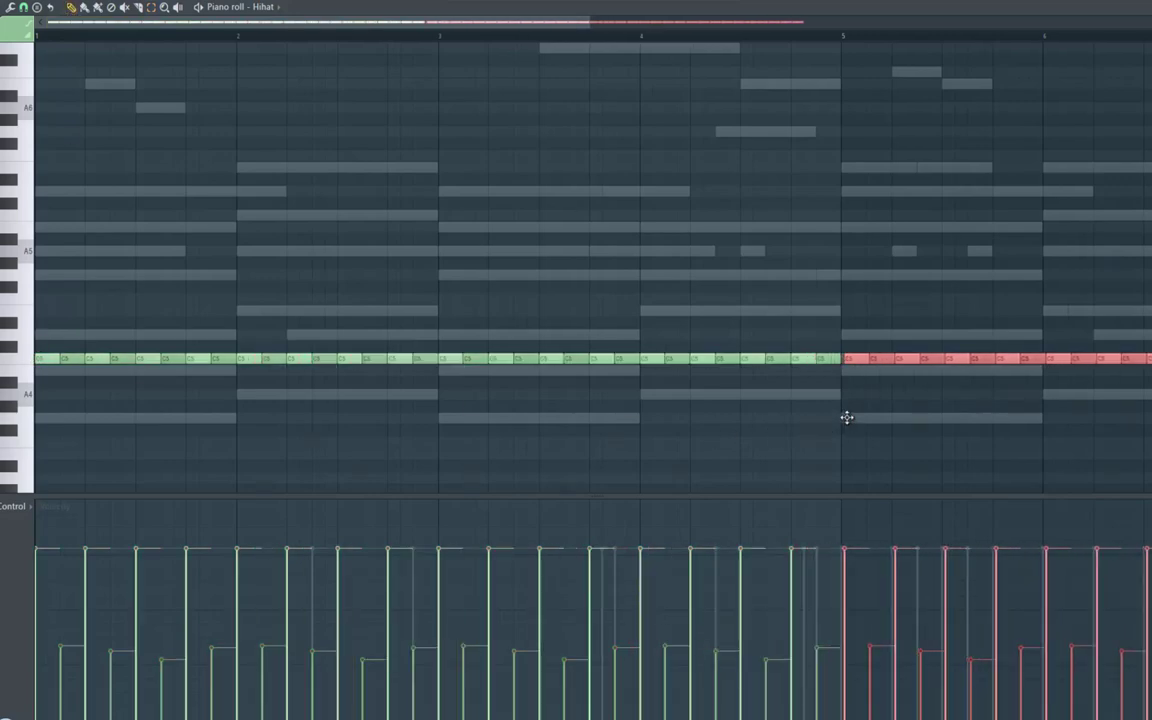
Align the copied Hihat notes with the start of bar 5 and delete the two hits on beat 3 of bar 1
drag(847, 418, 845, 417)
key(space)
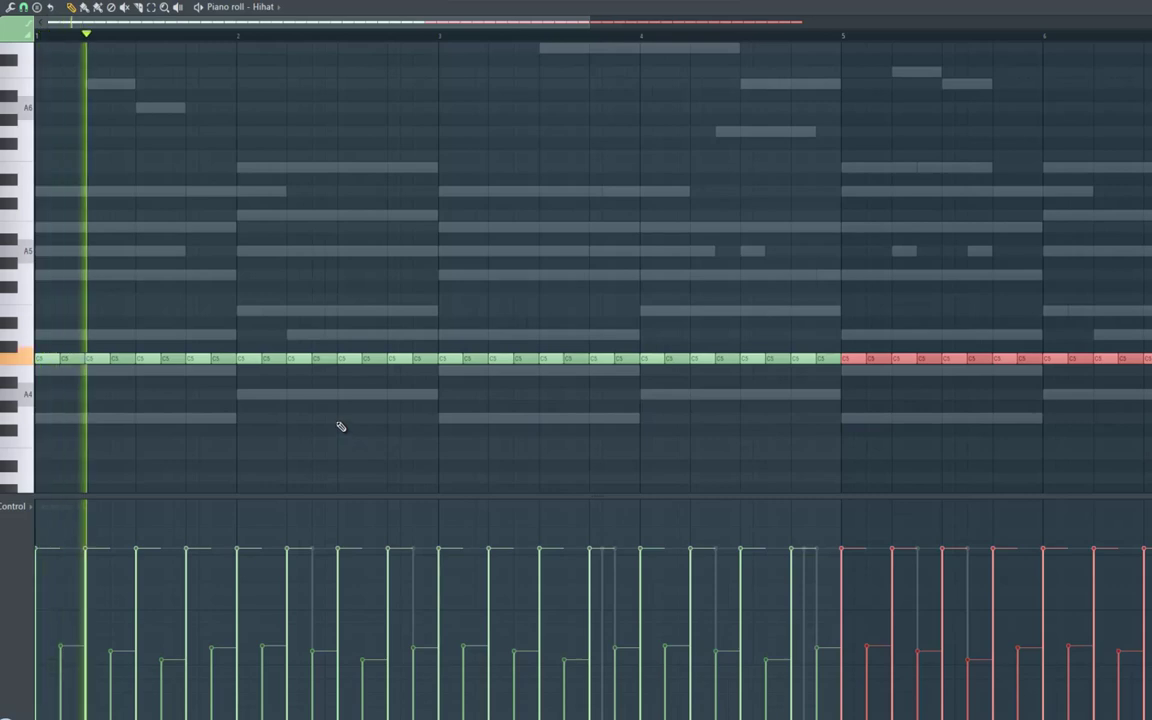
key(ctrl+d)
right_click(148, 358)
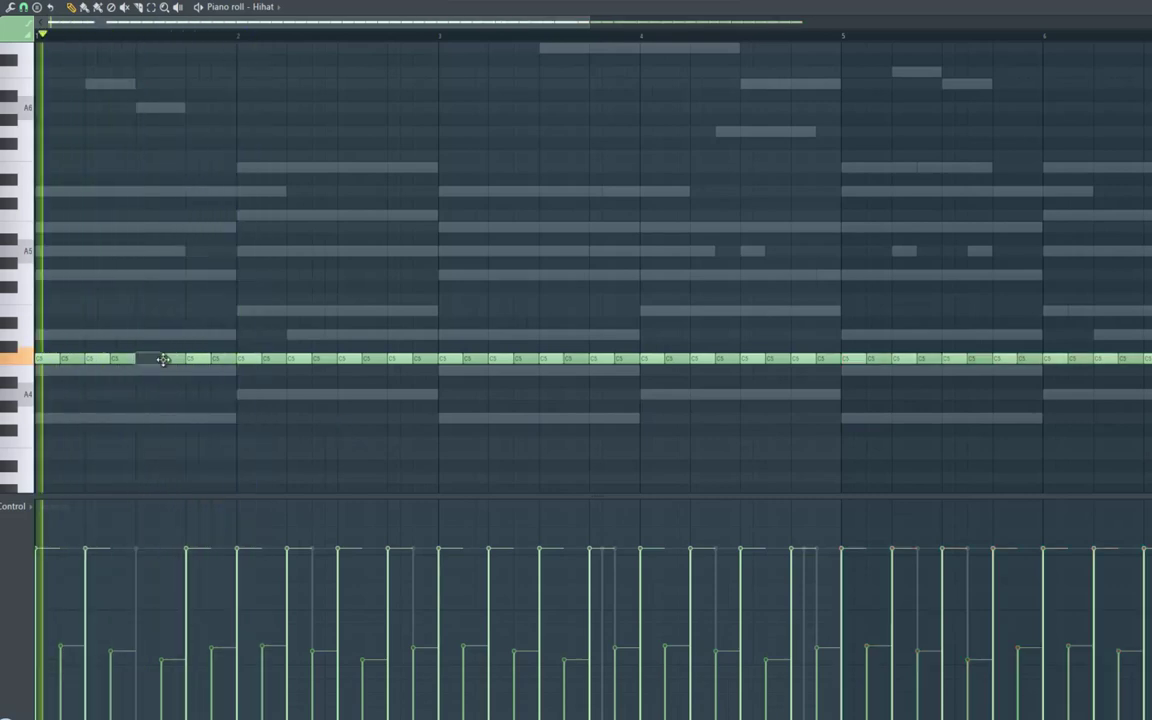
right_click(174, 358)
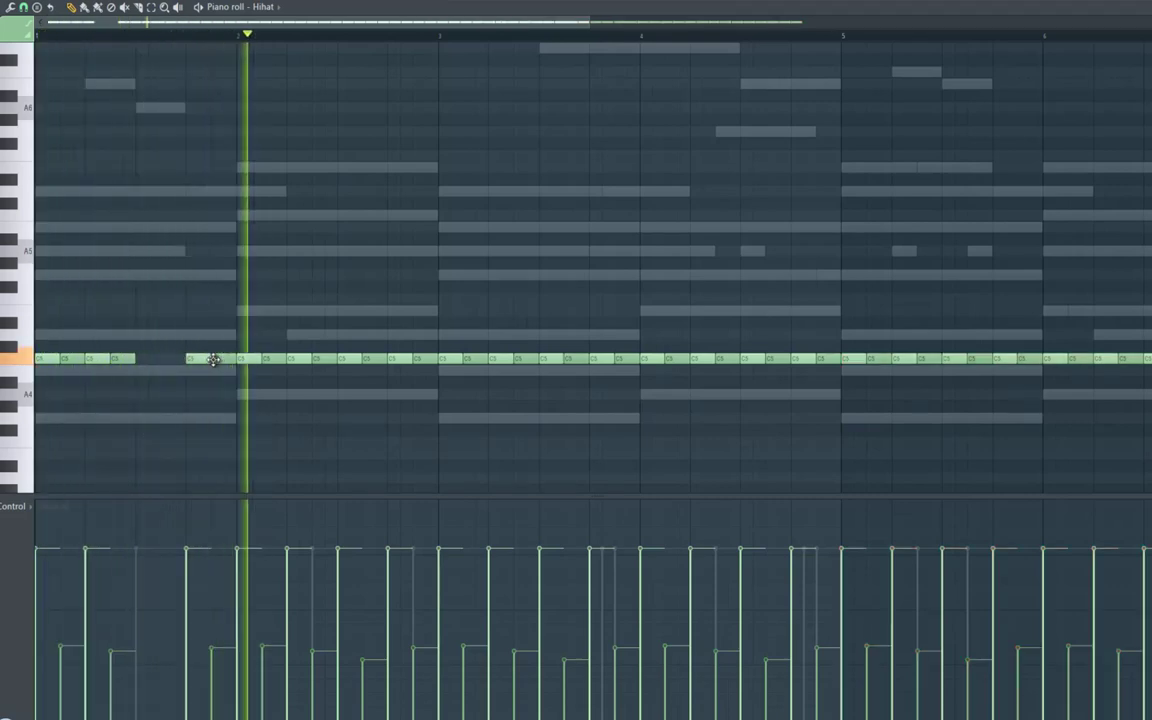
key(space)
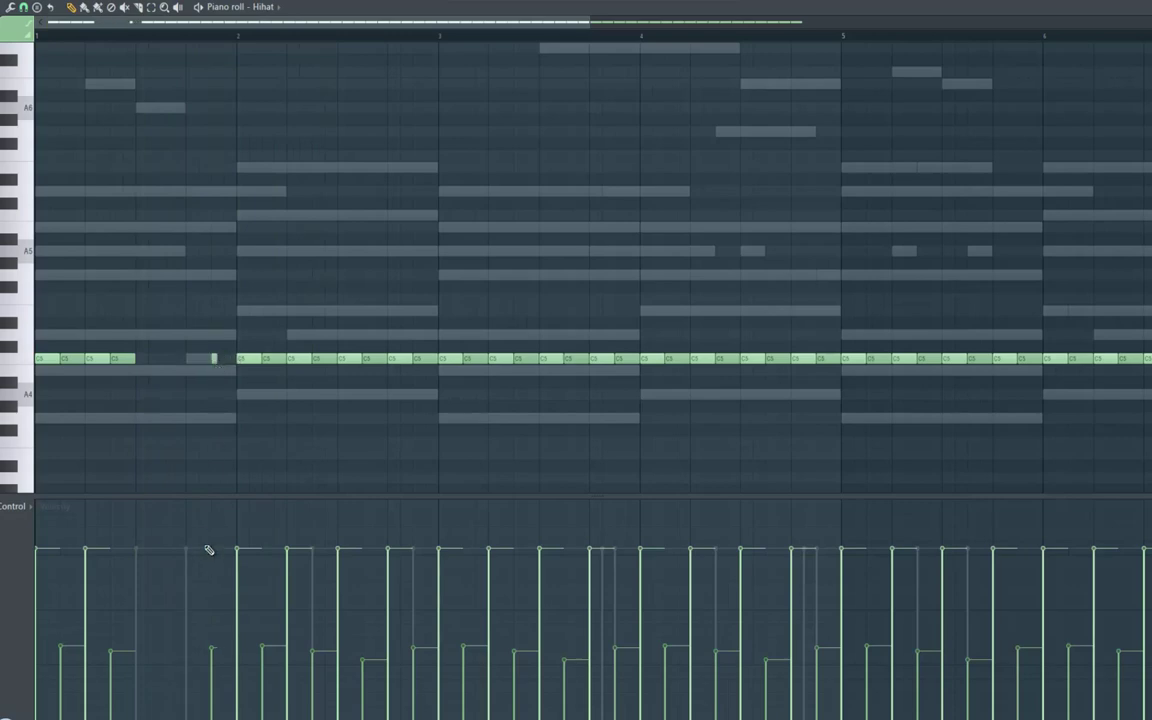
Continue the short Hihat roll at the end of bar 1 downward with notes on B4 and A4, and play it
drag(220, 369, 225, 384)
click(226, 395)
key(space)
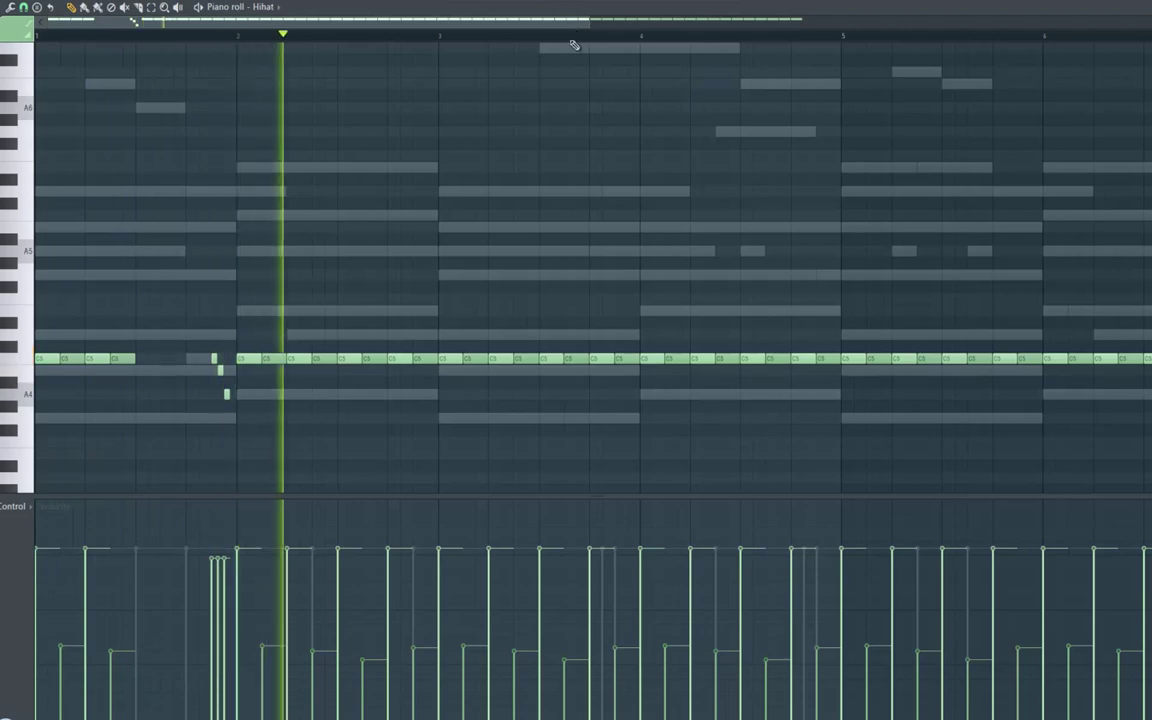
key(space)
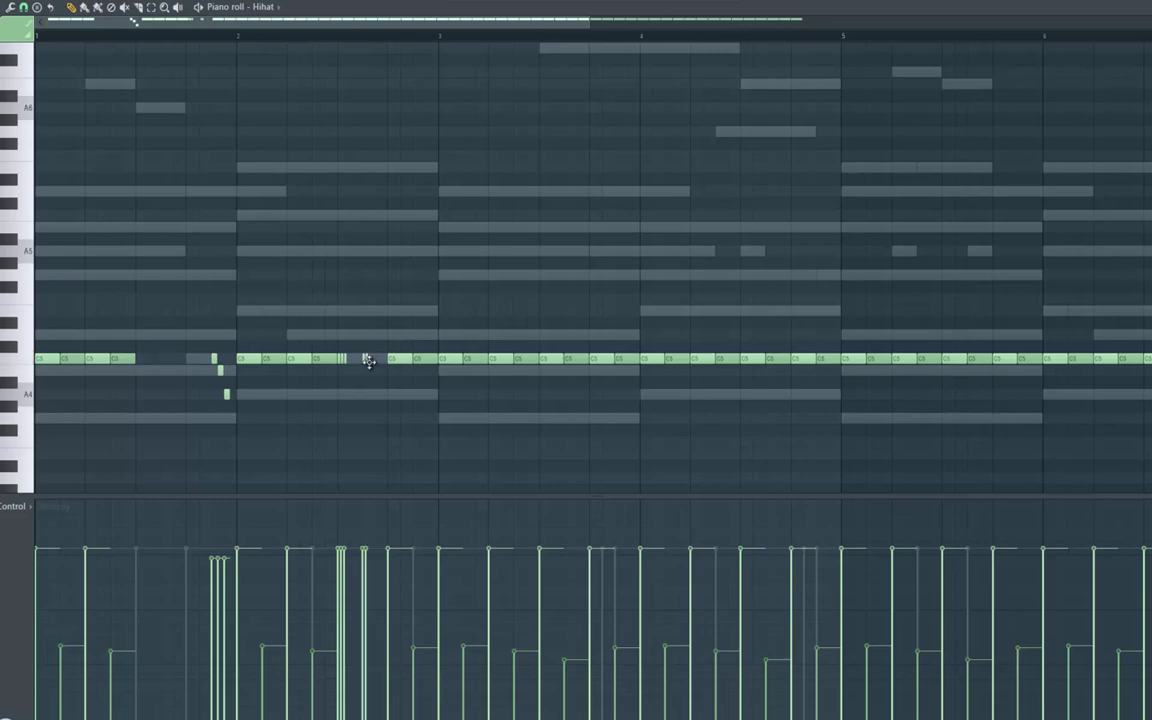
Lower the last two Hihat hits of bar 2 to A4 and E4, and delete the first two hits of bar 3
key(space)
drag(400, 360, 400, 396)
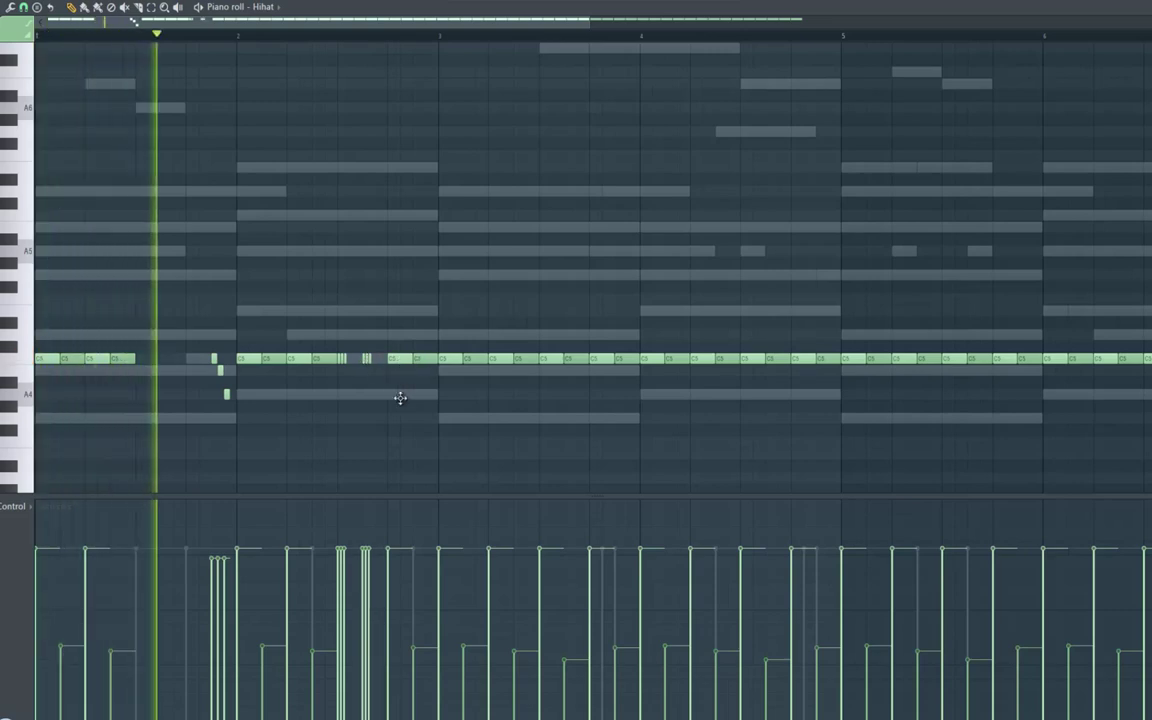
drag(419, 444, 420, 462)
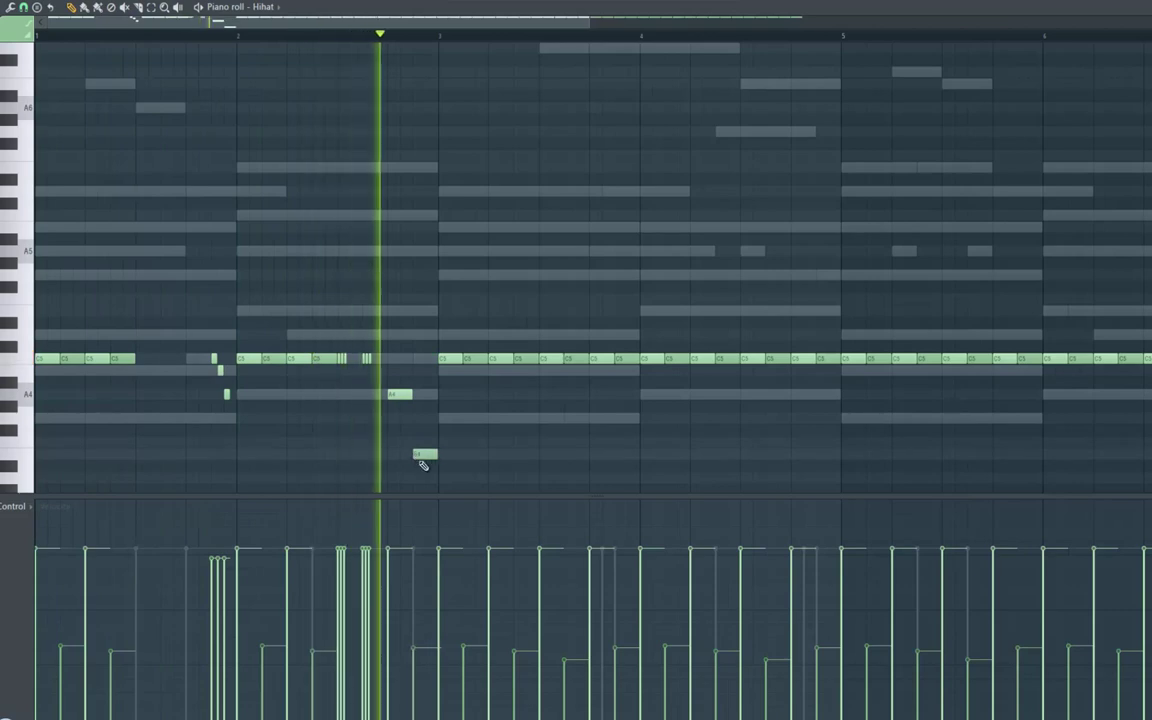
right_click(455, 360)
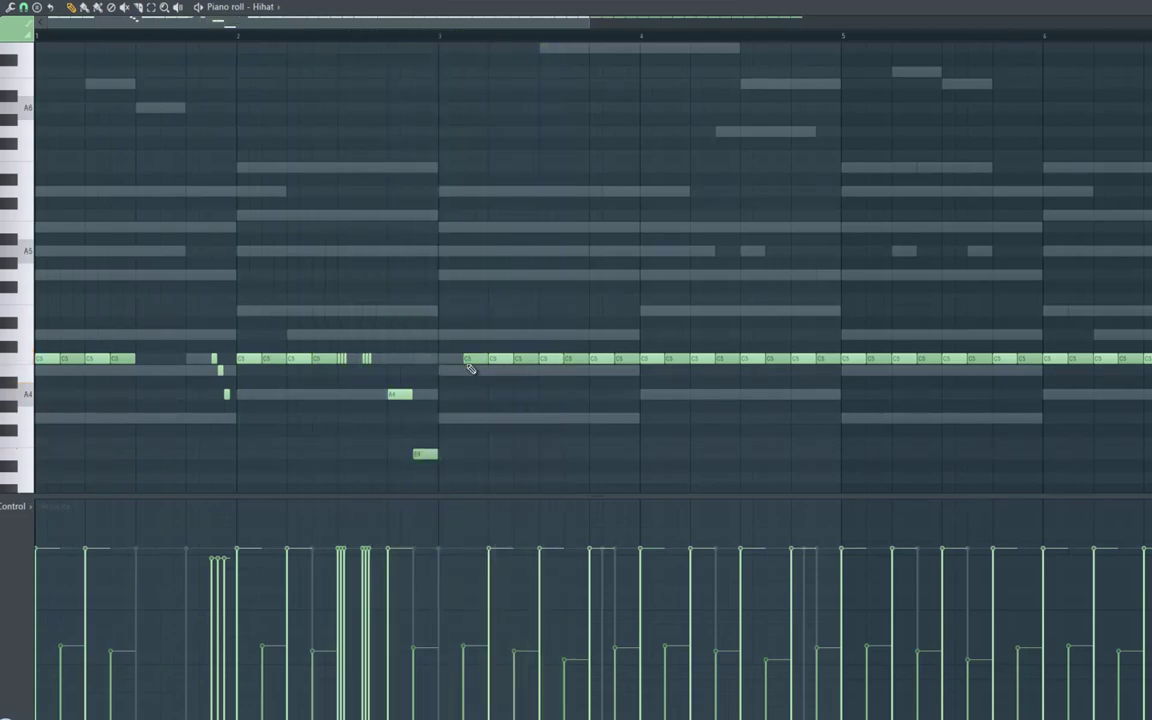
right_click(476, 360)
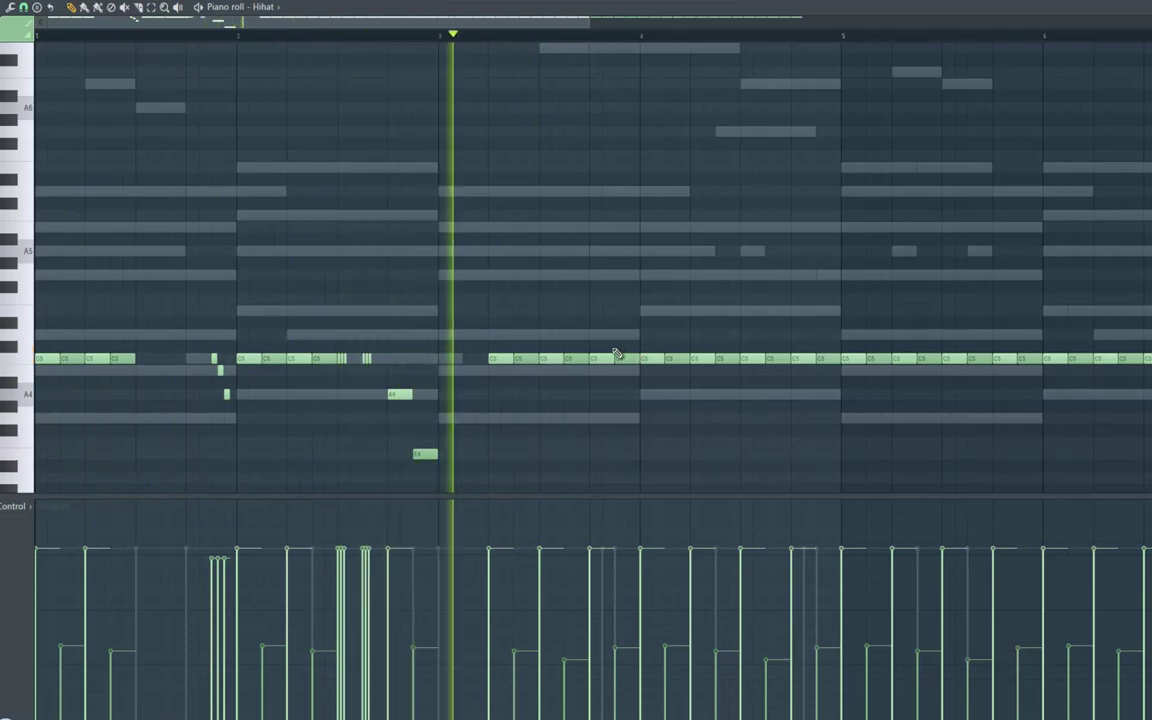
key(space)
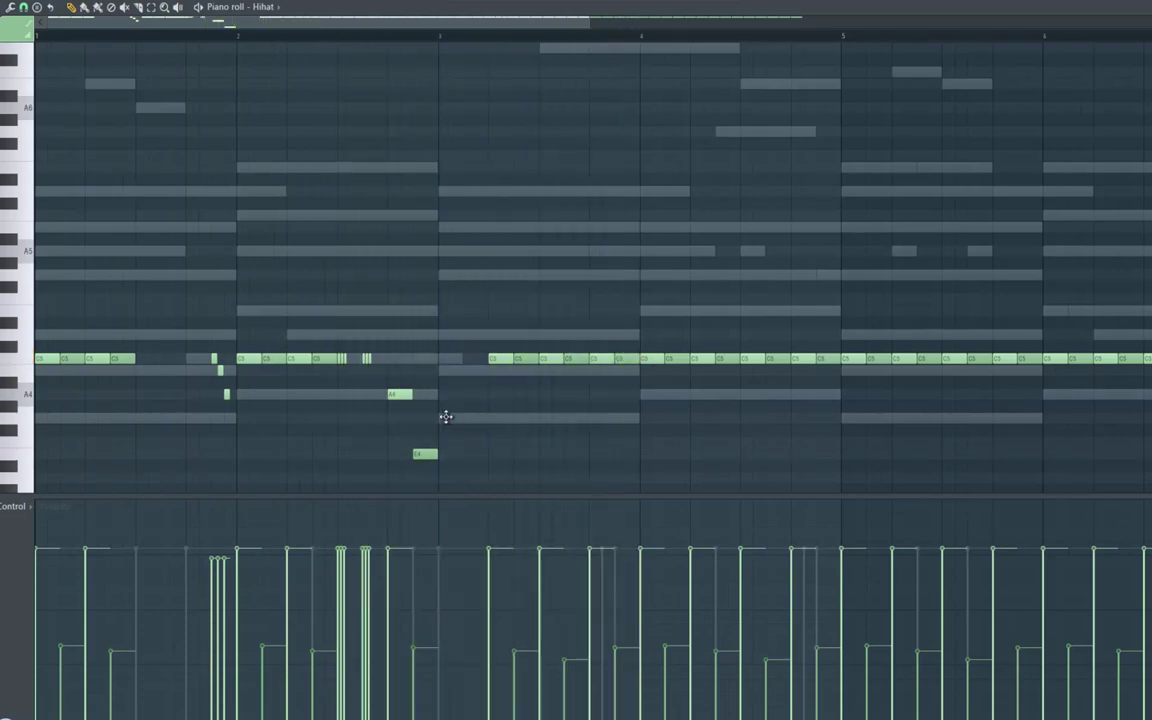
In bar 3, lower the beat 3 Hihat hit to D4, raise the velocities of its neighbouring hits, and delete the beat 4 hit
key(space)
drag(552, 357, 556, 492)
click(566, 579)
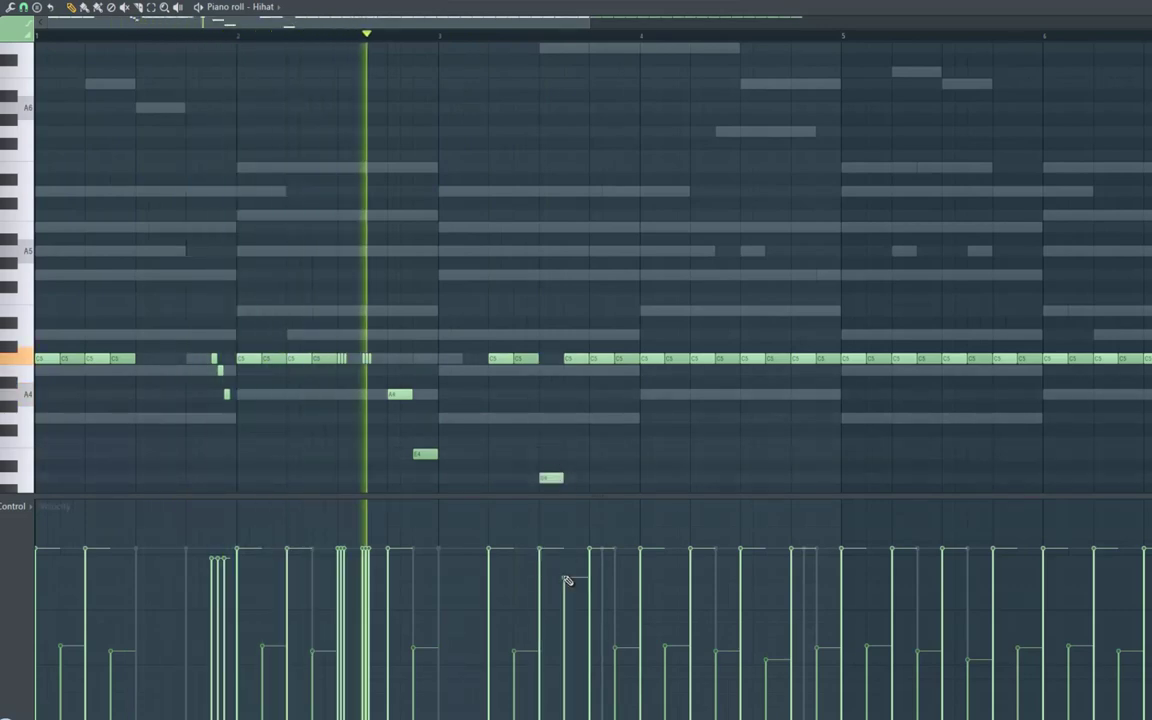
click(514, 579)
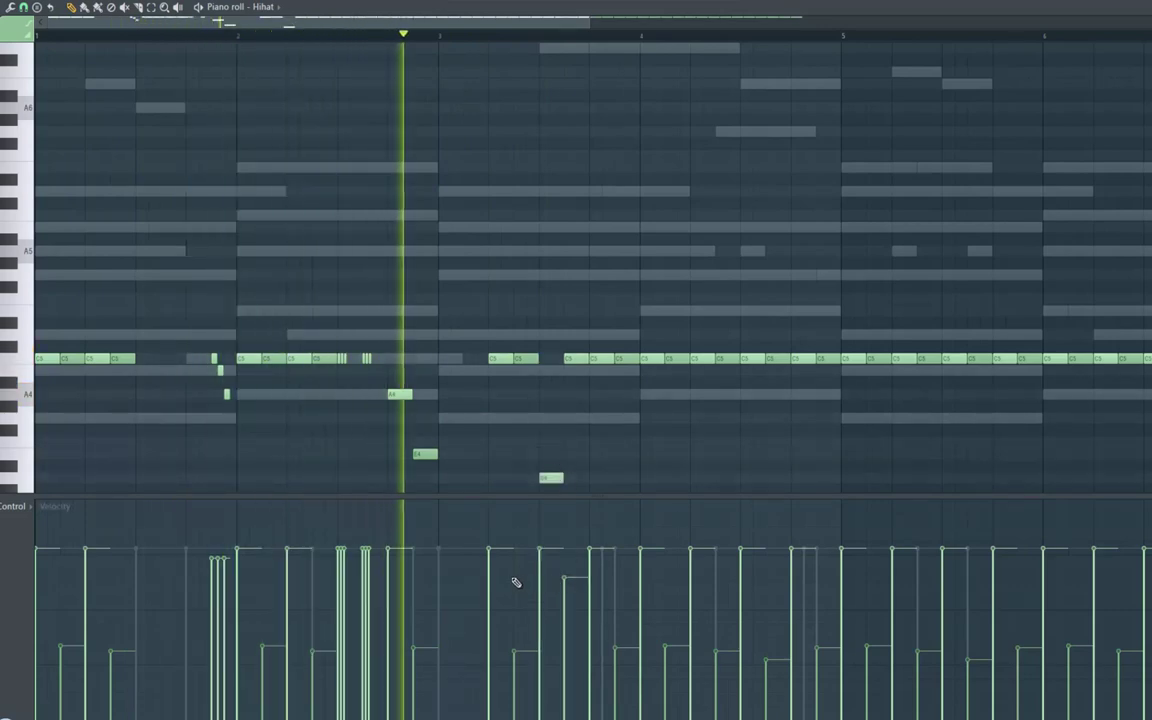
right_click(609, 360)
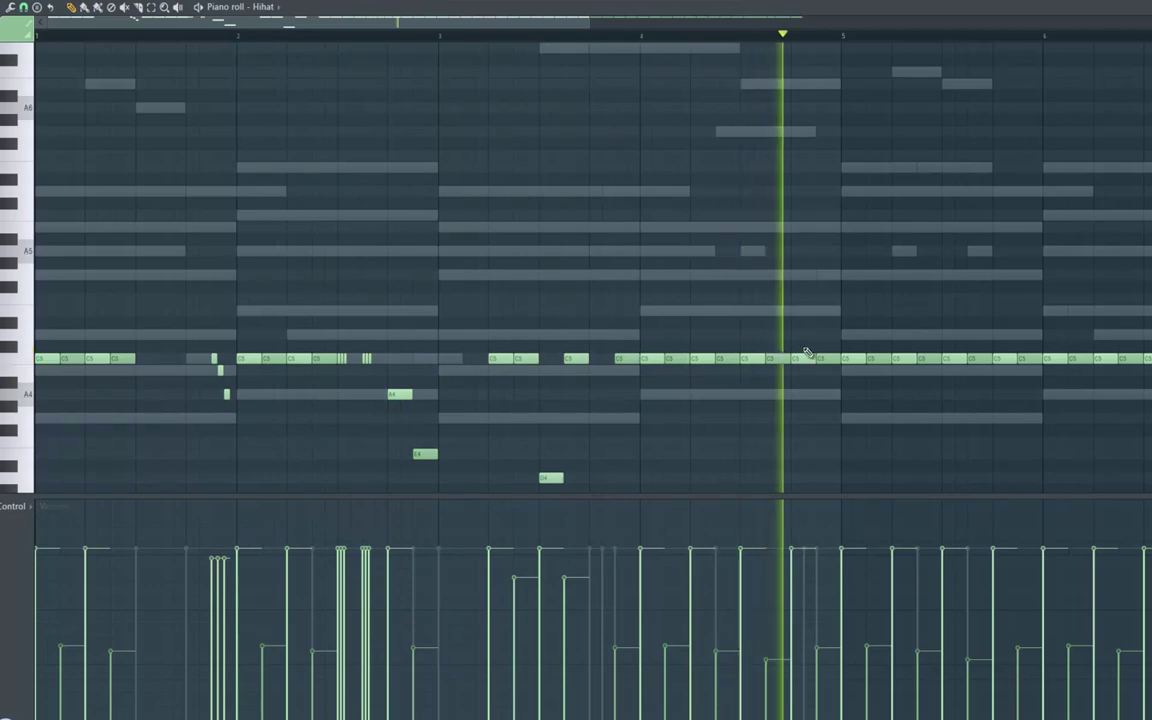
key(space)
key(space)
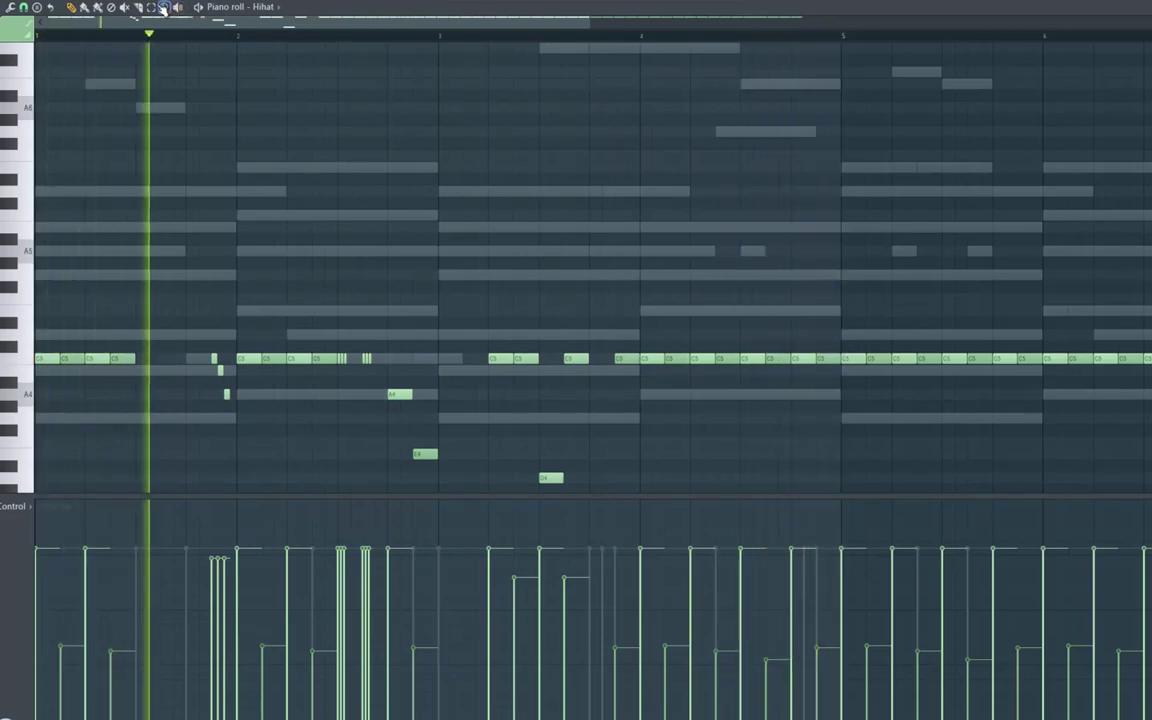
key(space)
Delete all Hihat notes from bar 5 through bar 8 and play the remaining four-bar pattern
drag(858, 315, 1150, 400)
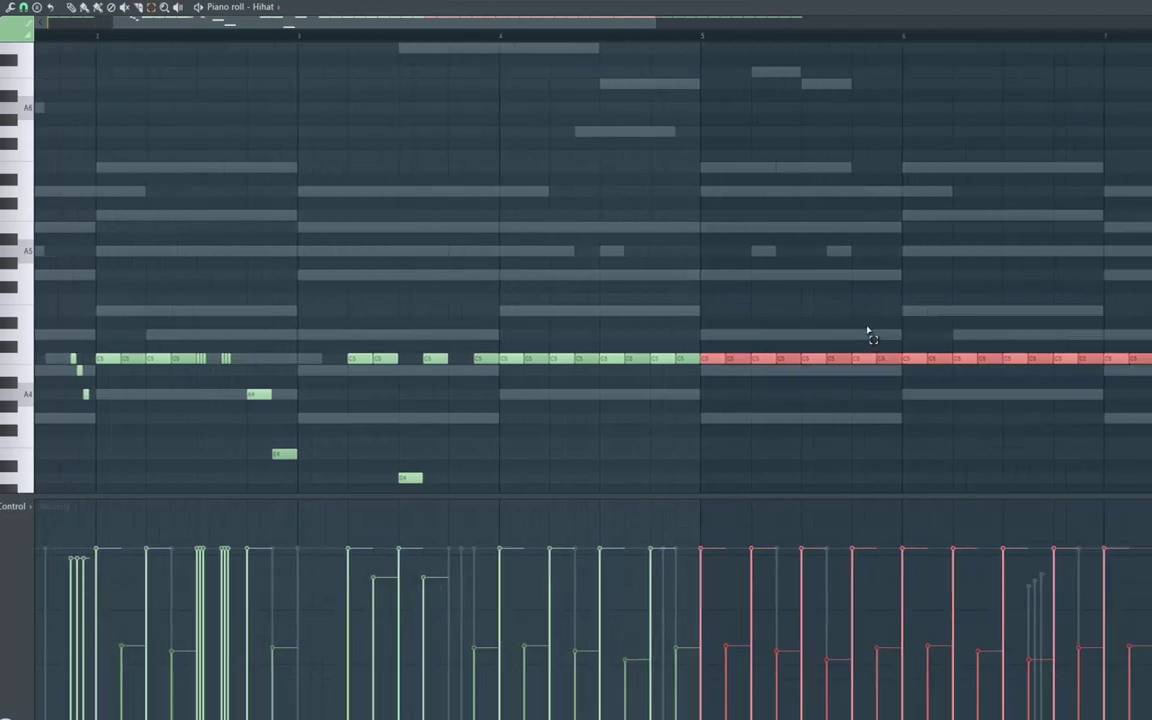
key(Delete)
scroll(733, 334, right, 6)
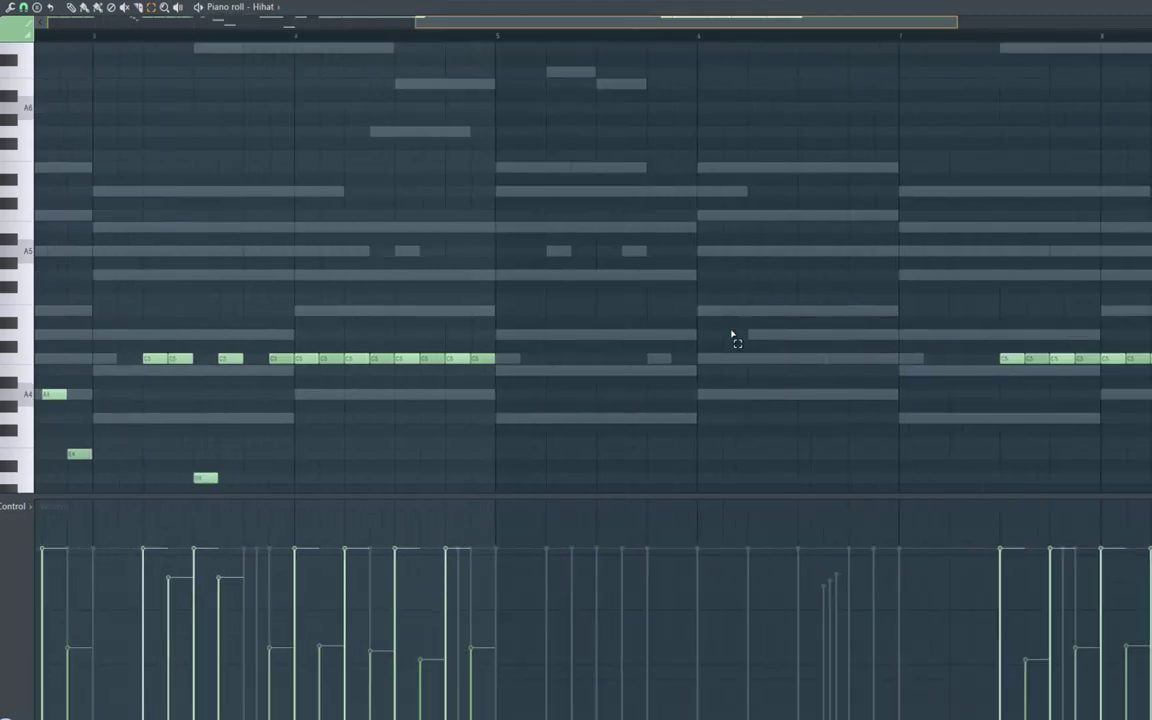
drag(568, 310, 843, 432)
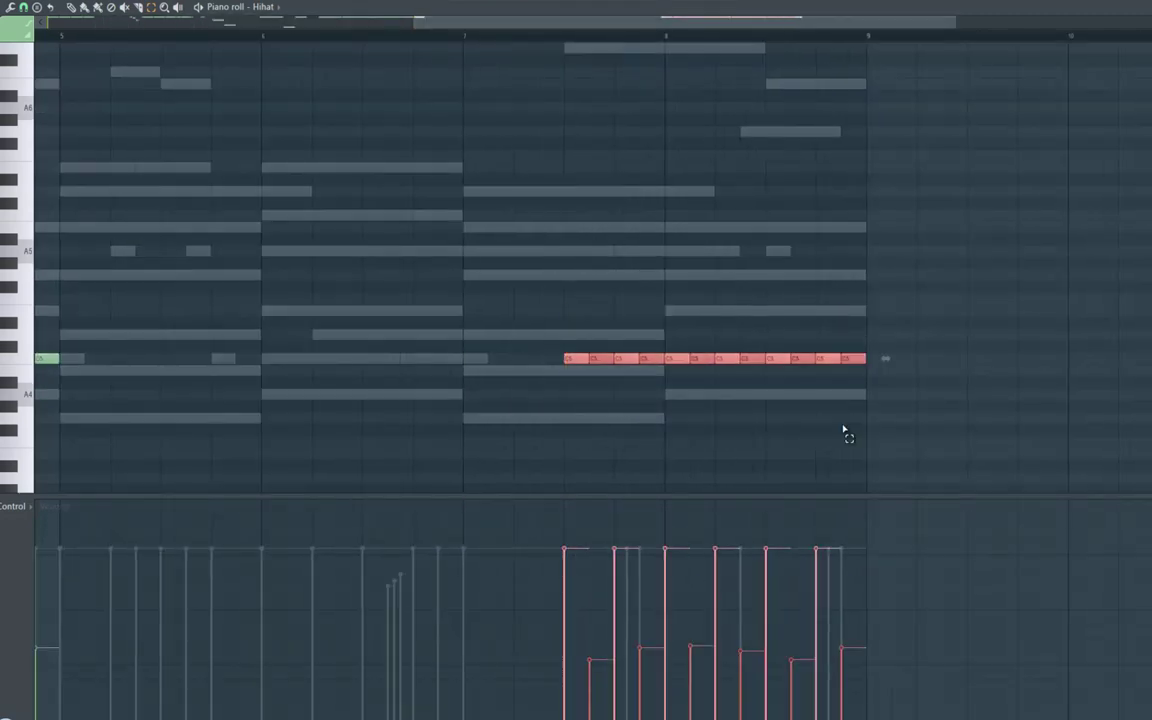
key(Delete)
key(space)
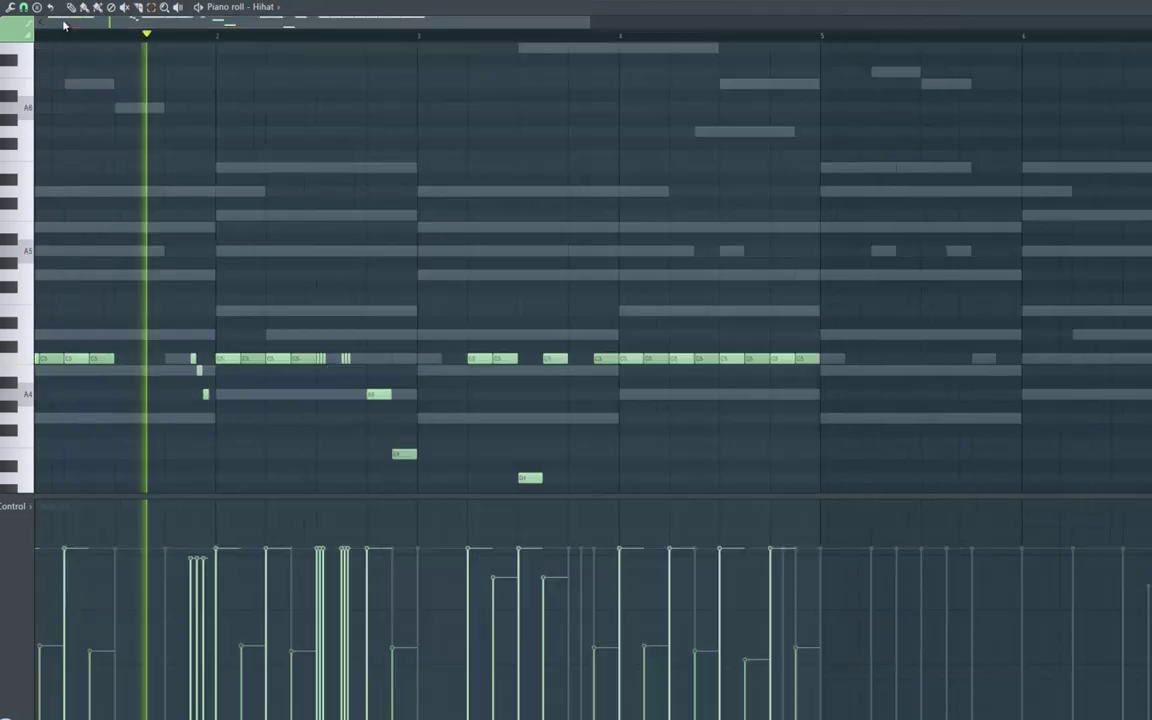
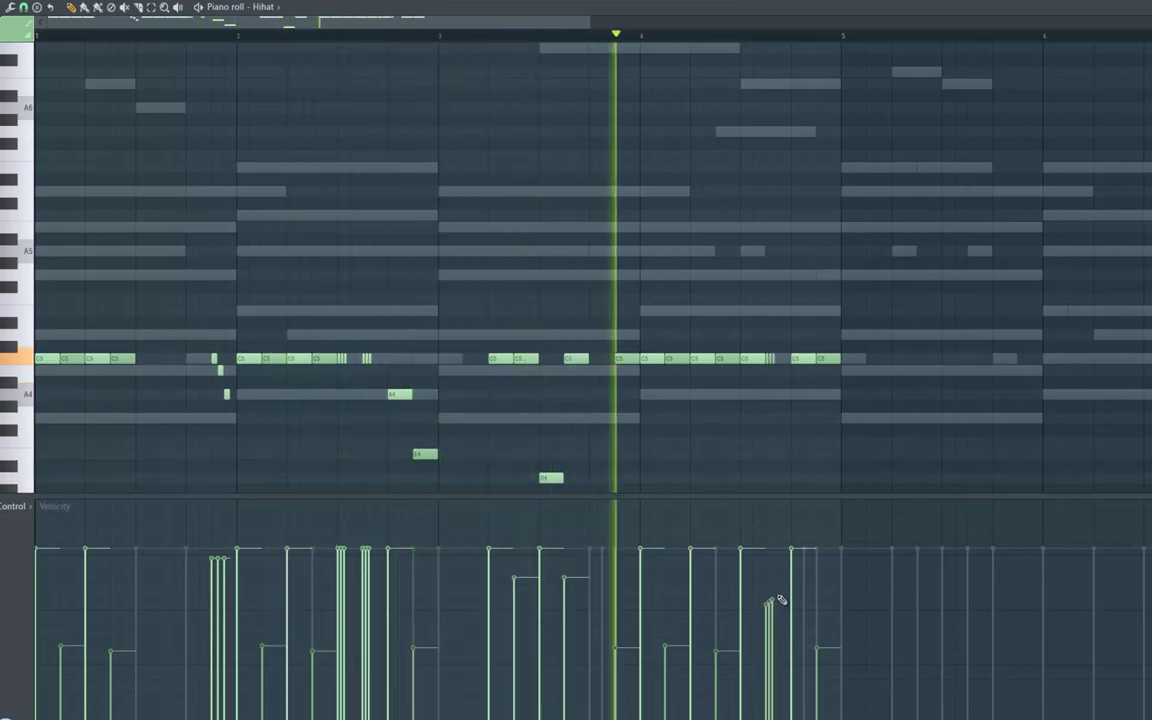
Replace the last Hihat hit of bar 4 with a copy of the short roll on A4
right_click(826, 359)
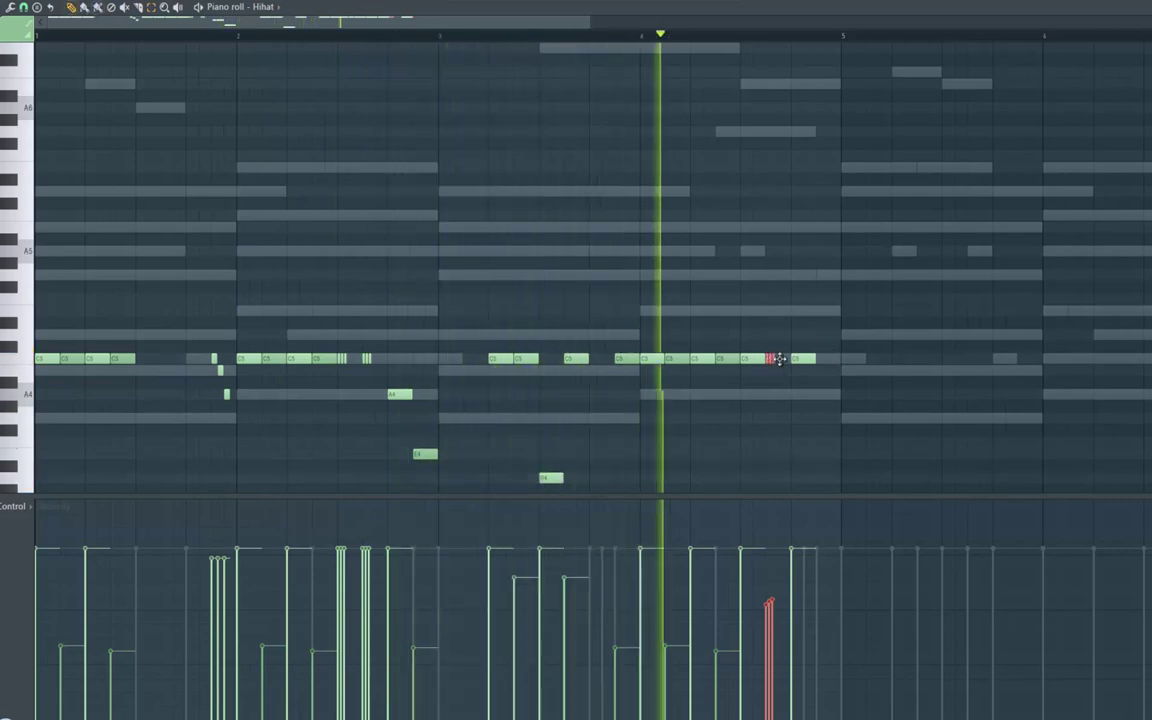
click(820, 395)
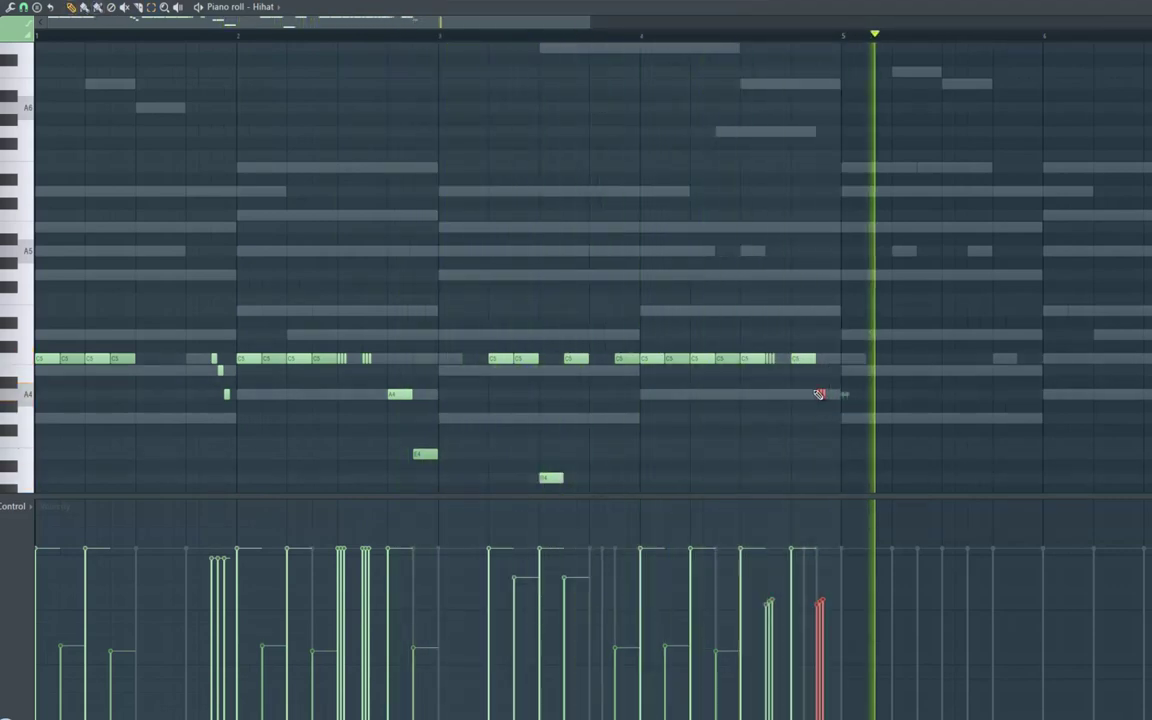
In the 808 piano roll, lower the first bar 5 note to A5 and remove the slide note overlapping it
key(F6)
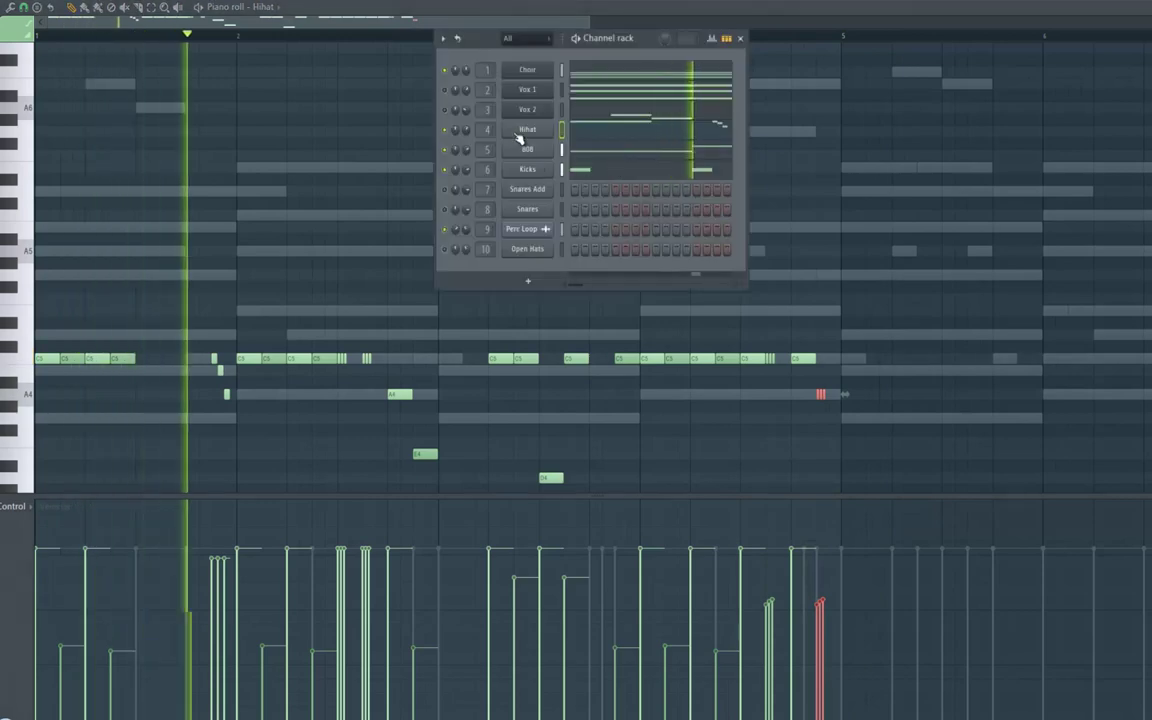
right_click(556, 146)
click(569, 149)
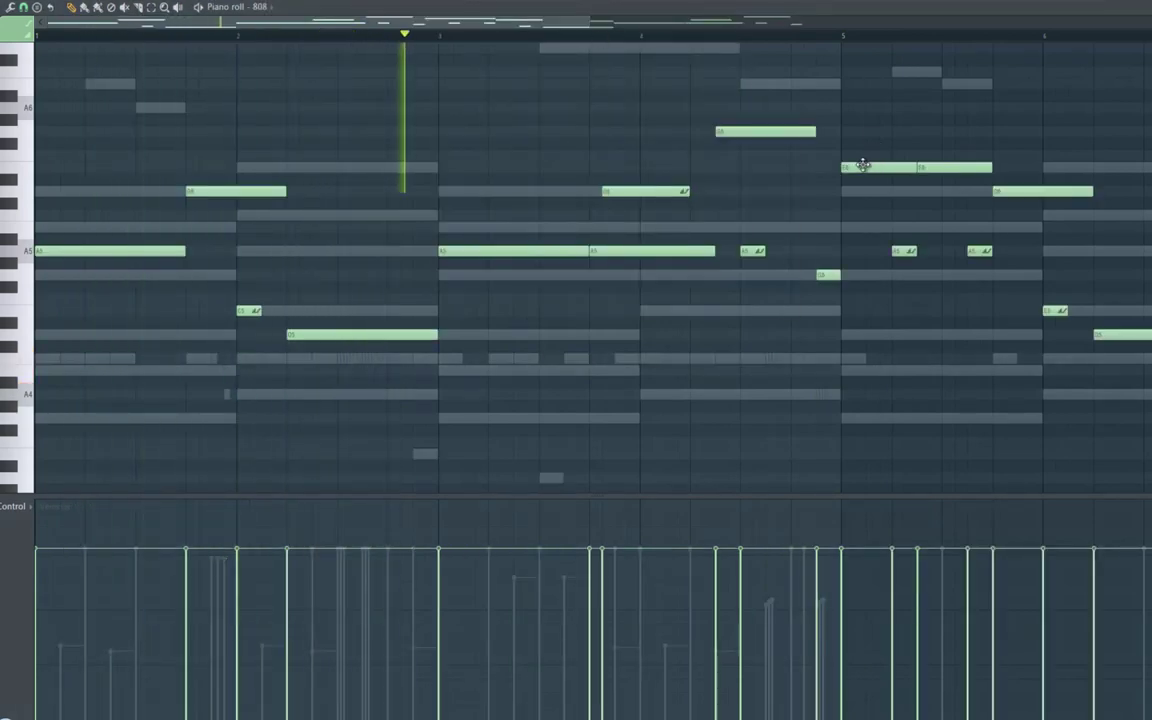
drag(860, 207, 862, 227)
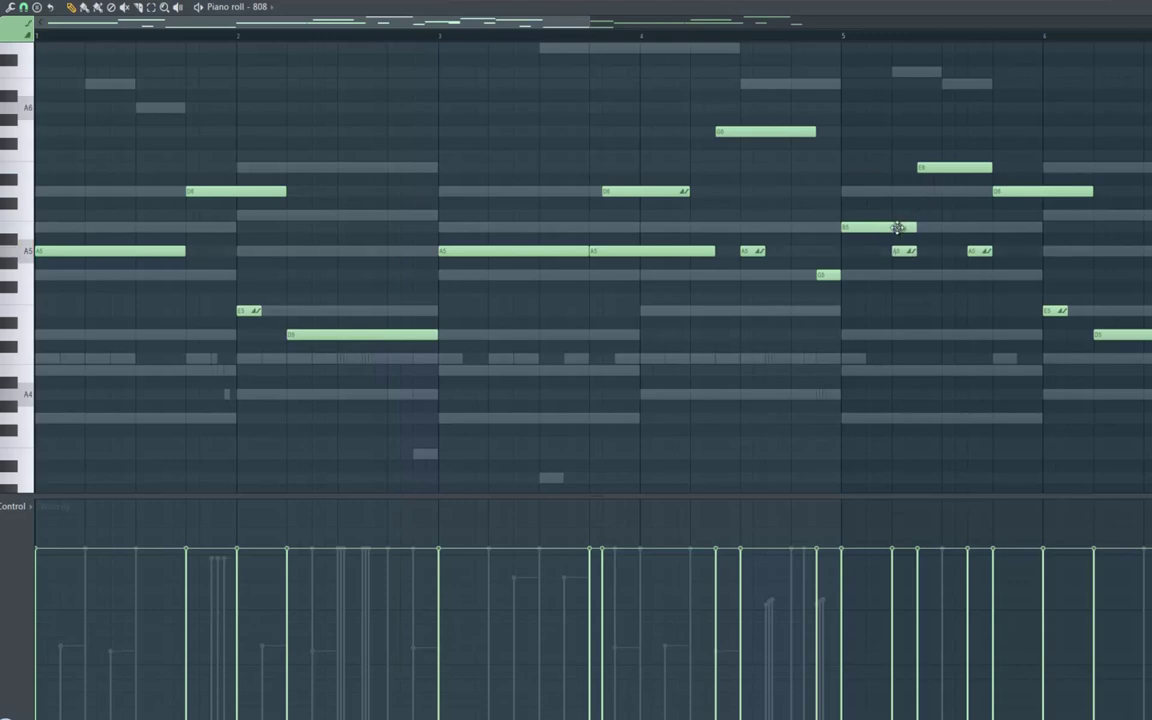
drag(900, 286, 897, 279)
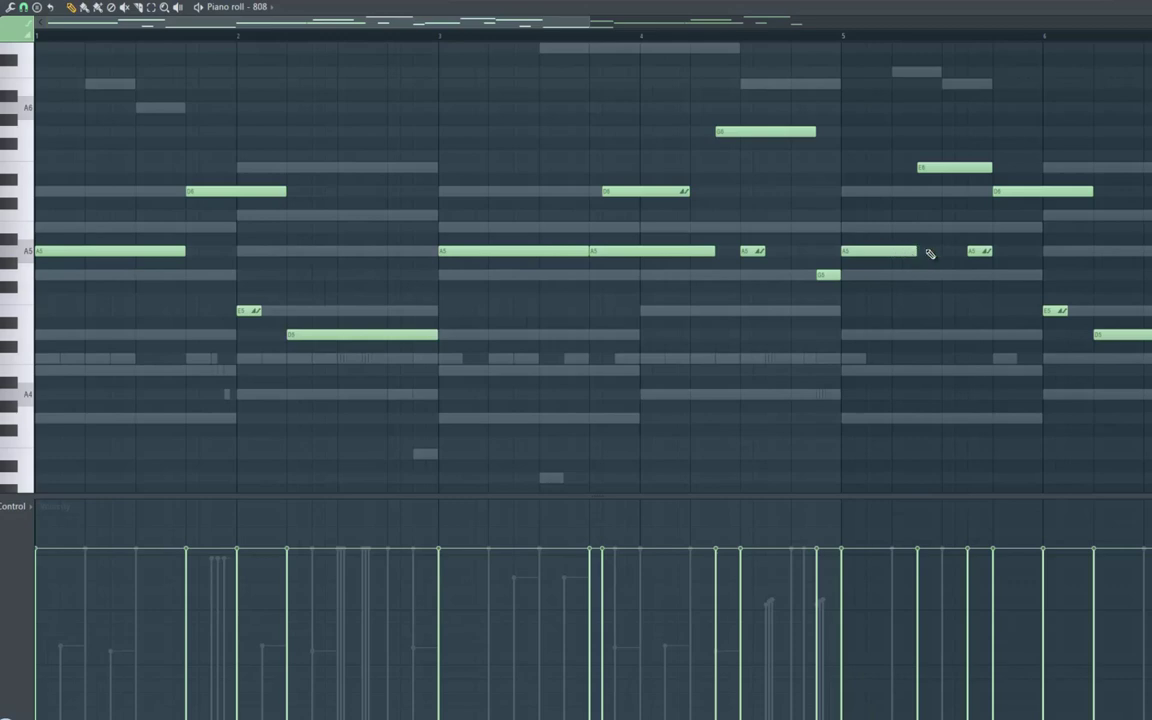
key(space)
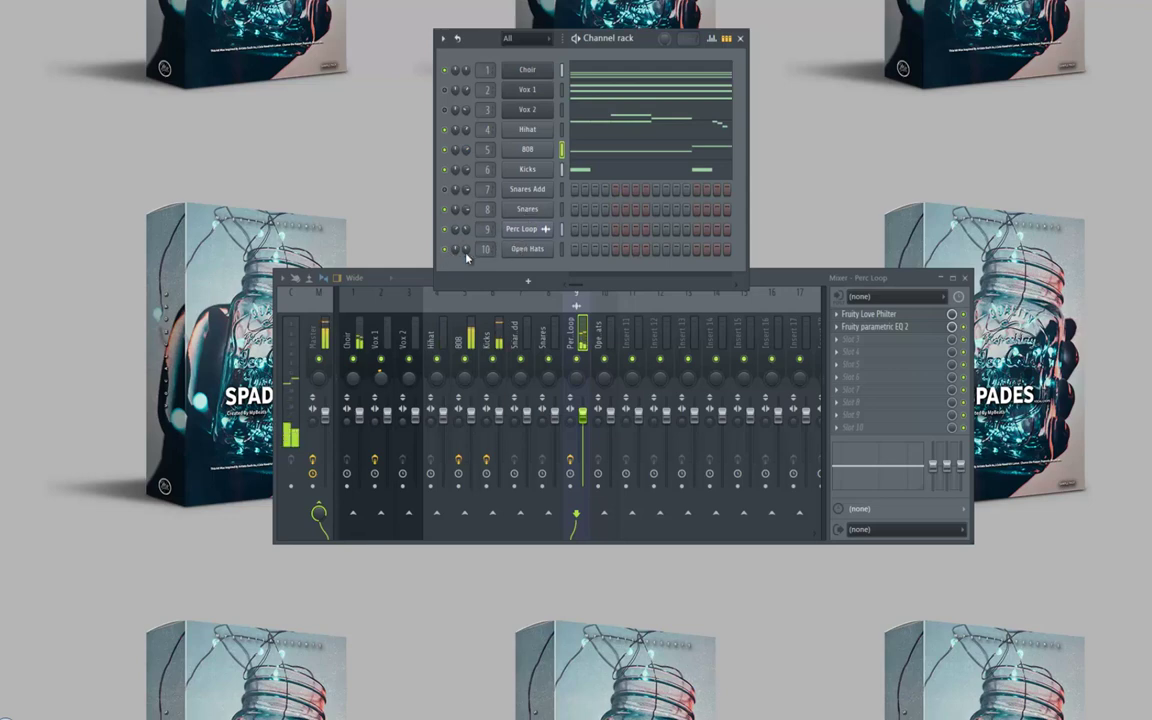
Open the Open Hats piano roll and add a one-beat D5 note on beat 3 of bar 1
right_click(547, 248)
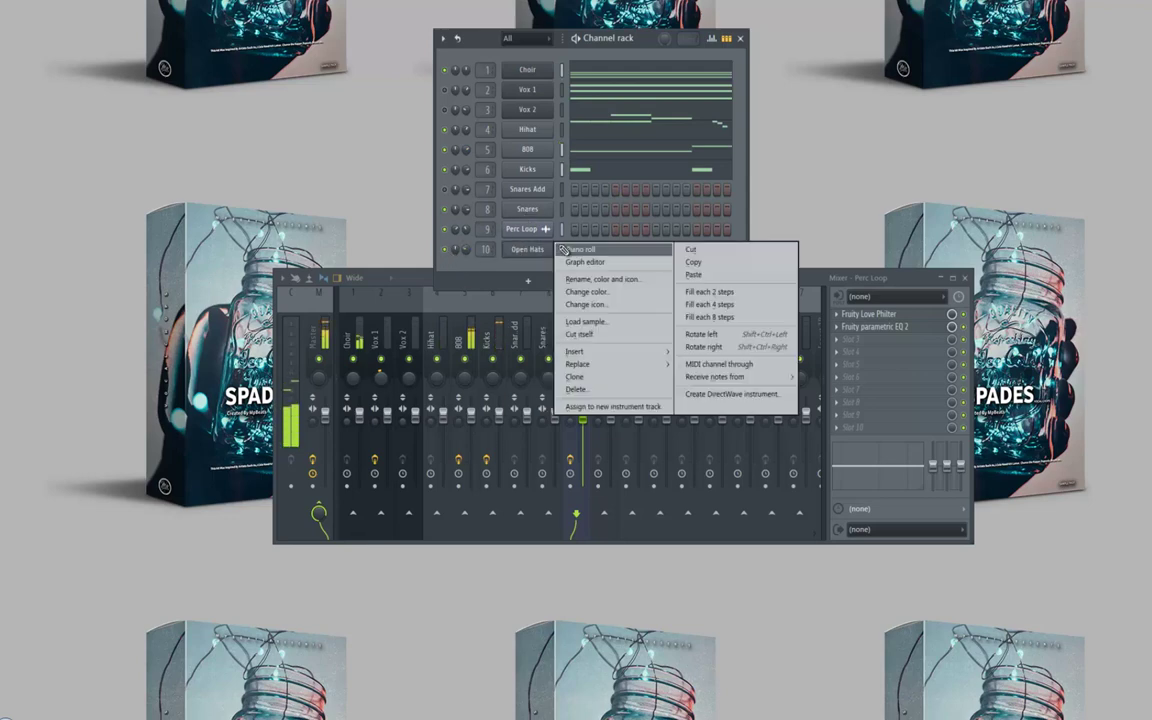
click(580, 250)
key(space)
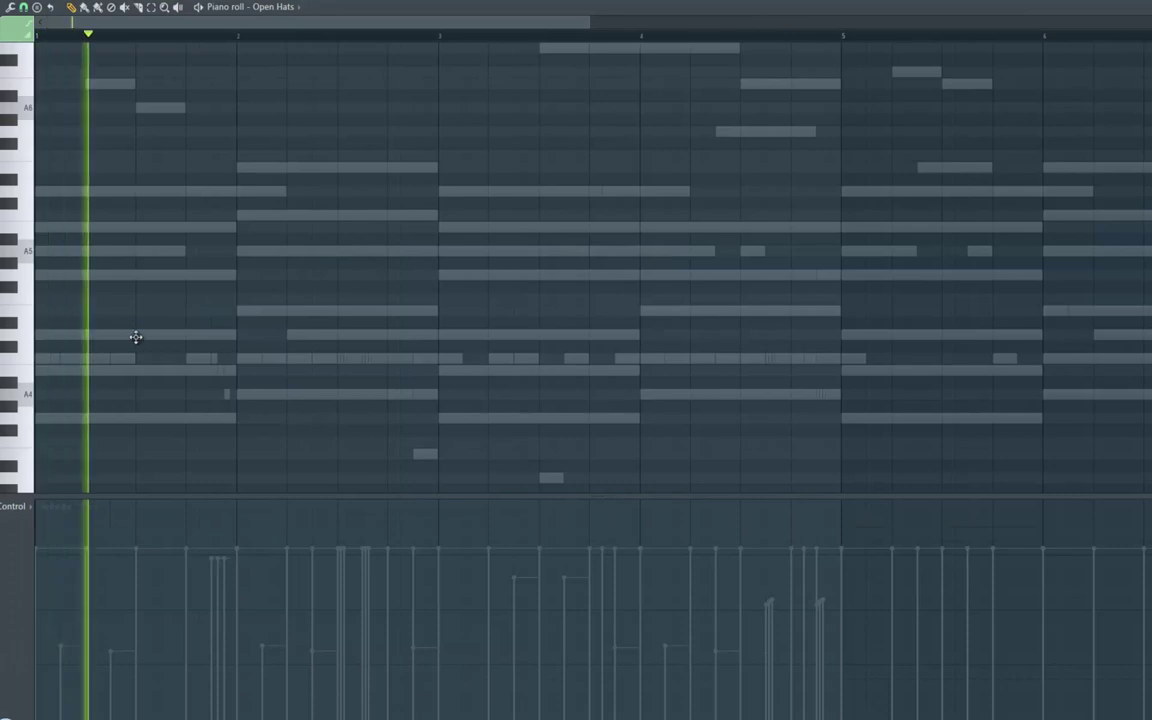
click(136, 335)
drag(202, 335, 185, 336)
key(space)
Add a C5 Open Hats note at the end of bar 2 and shorten it to the last half beat
click(392, 358)
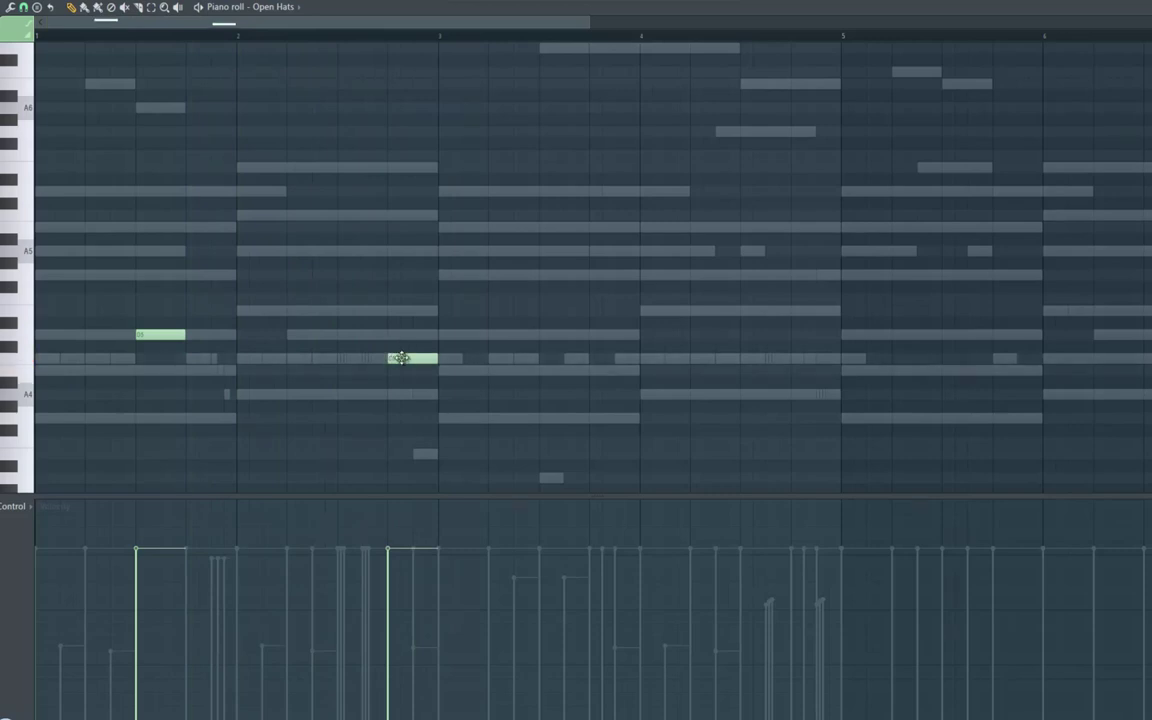
key(space)
drag(405, 359, 424, 358)
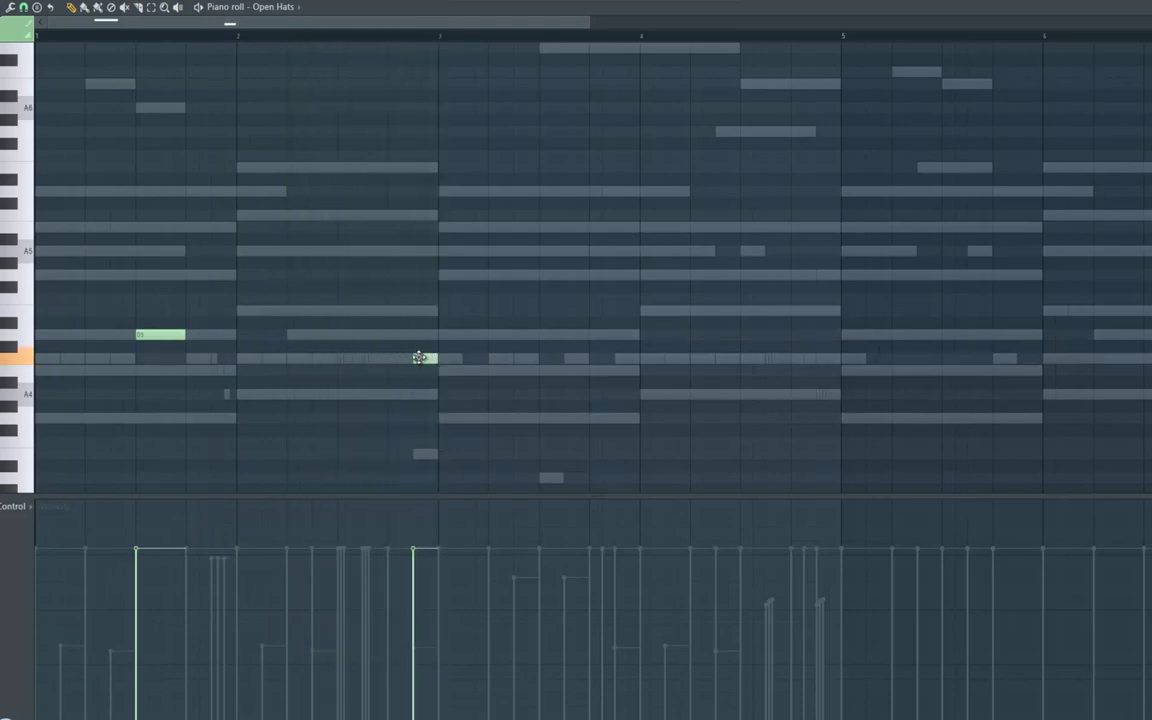
Add a descending Open Hats roll on E5, D5 and C5 before beat 4 of bar 2 and lower the roll's velocities
click(363, 311)
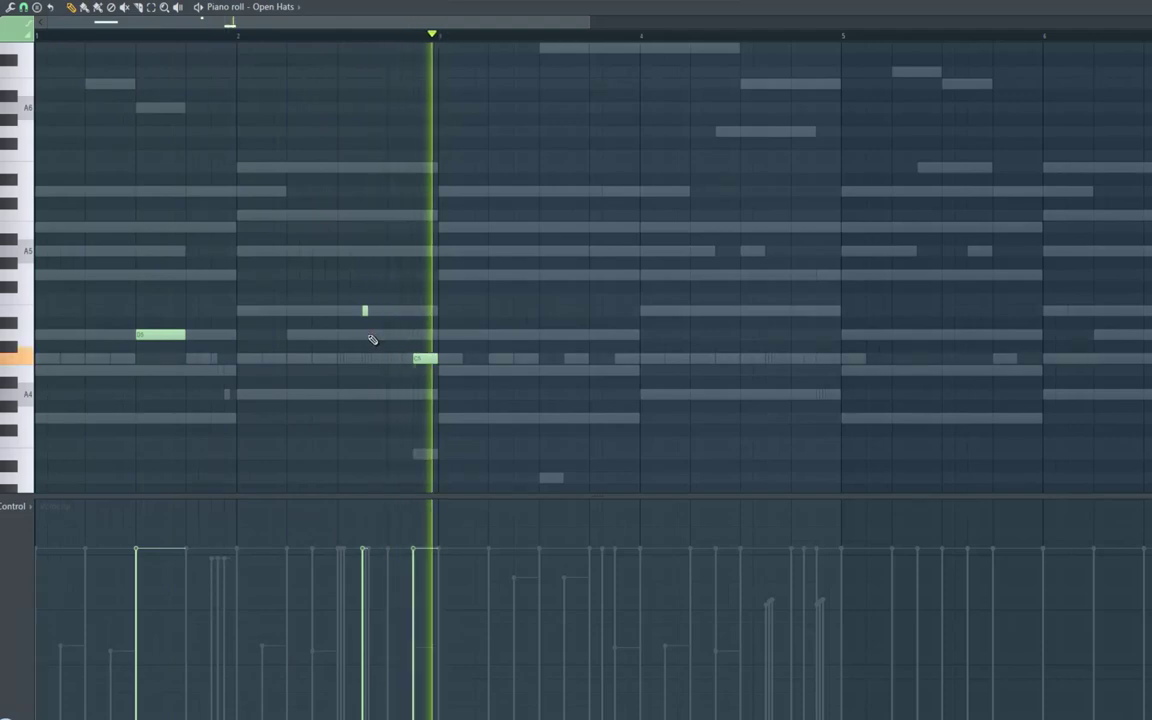
click(370, 335)
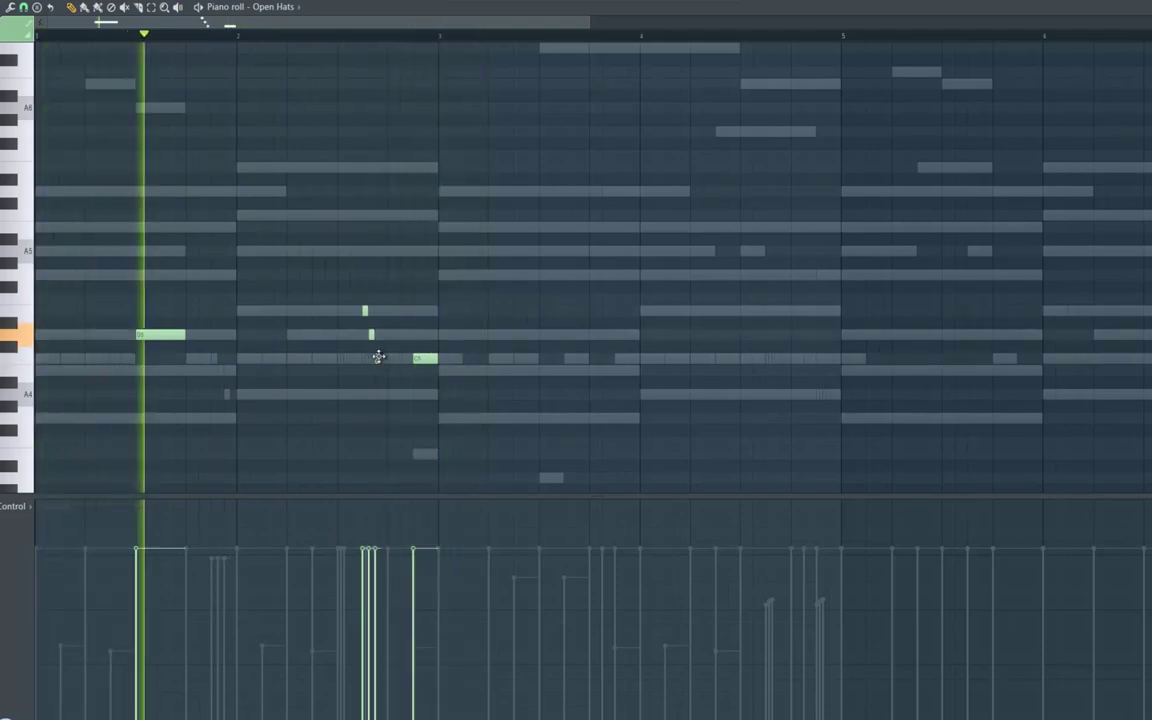
click(378, 358)
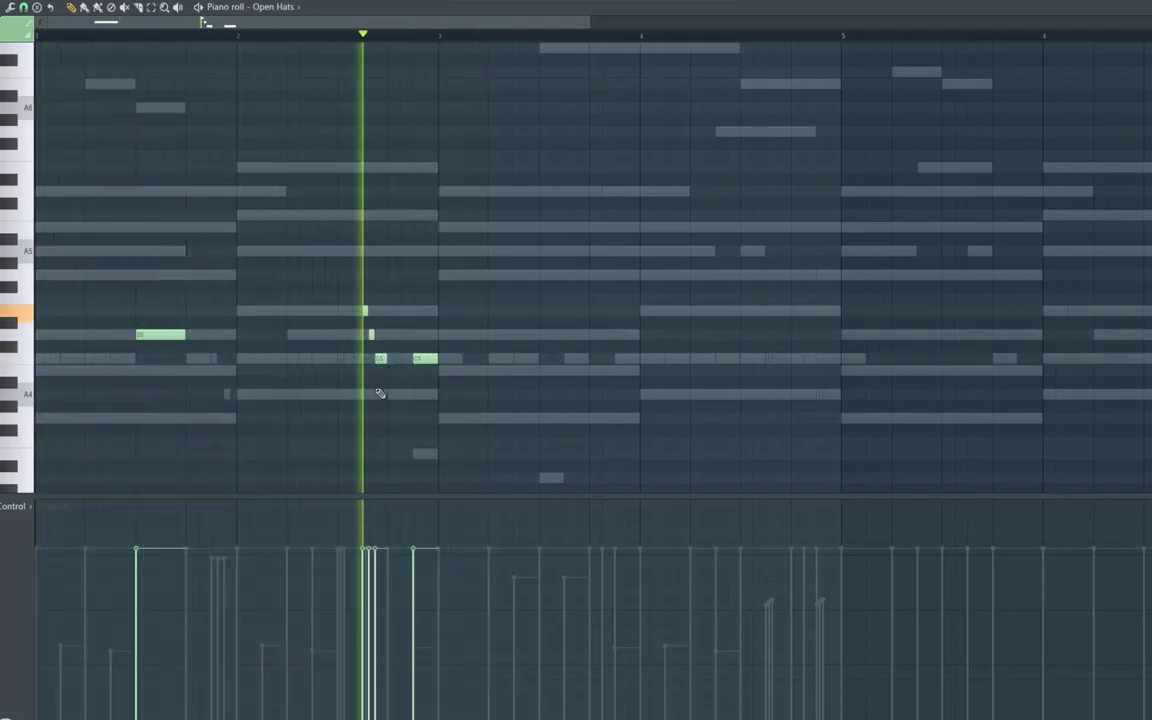
click(363, 599)
click(375, 582)
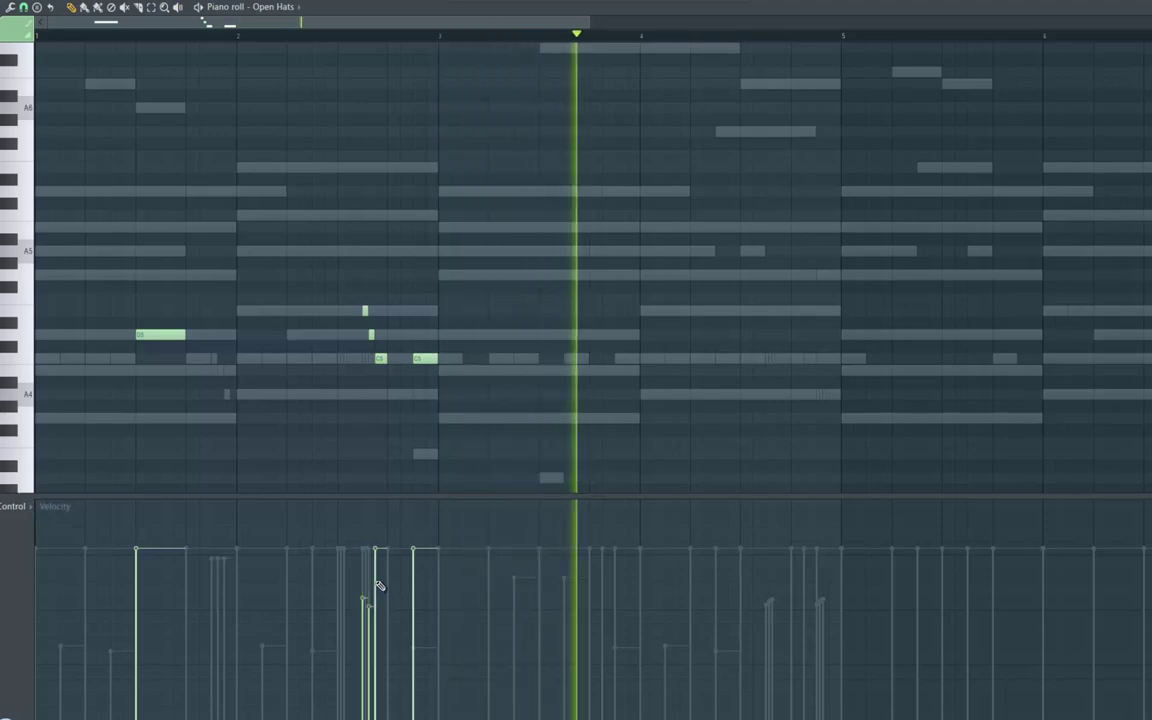
Add half-beat Open Hats notes: a D5 on beat 2 of bar 3 and a G4 on the second half of beat 3 in bar 4
click(495, 335)
drag(516, 338, 511, 337)
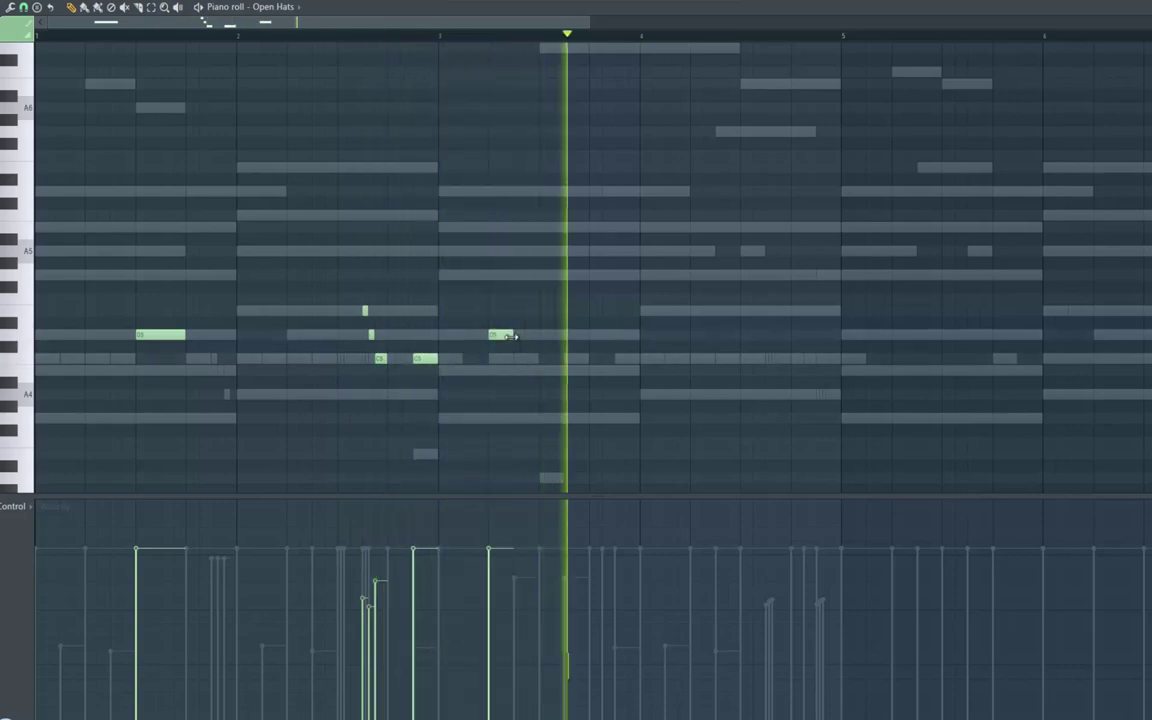
click(766, 418)
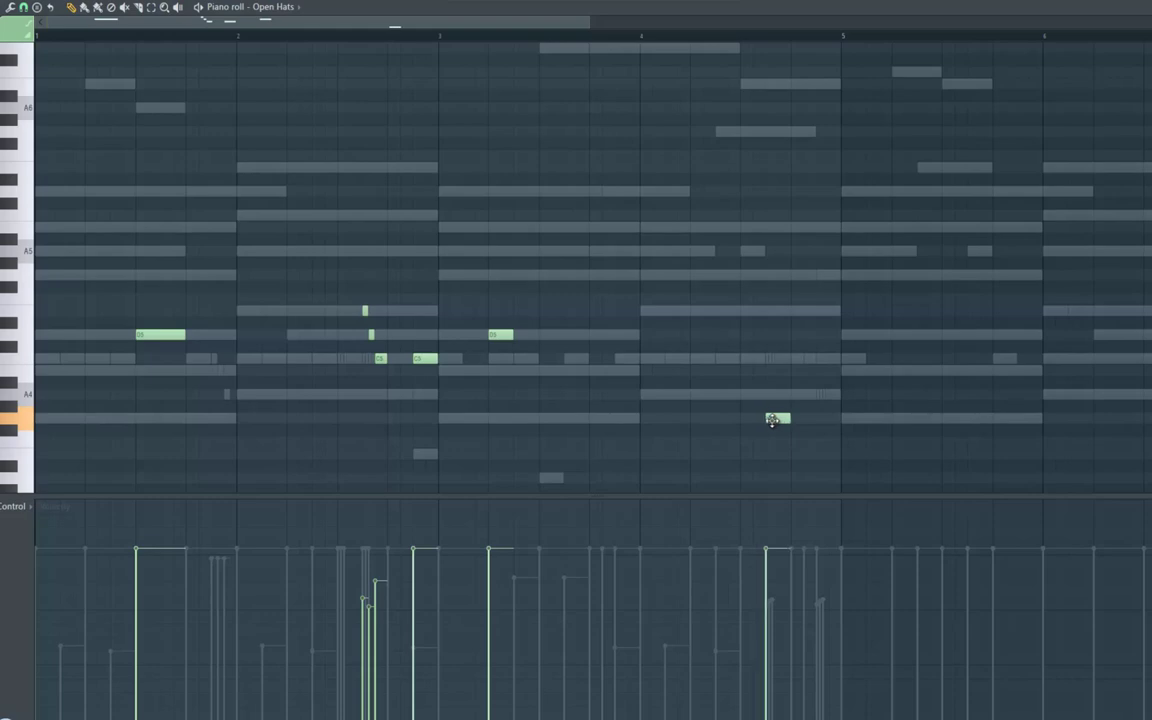
key(space)
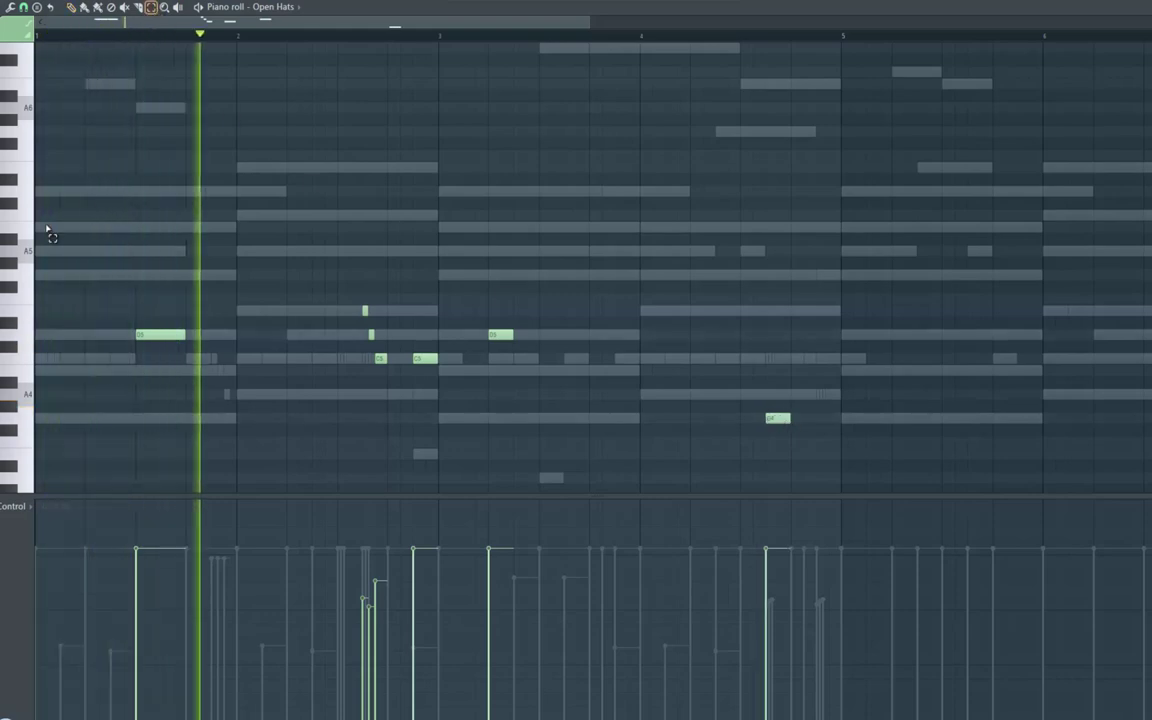
Select all the Open Hats notes and duplicate them into the next four bars, starting at bar 5
drag(15, 463, 1148, 213)
click(72, 8)
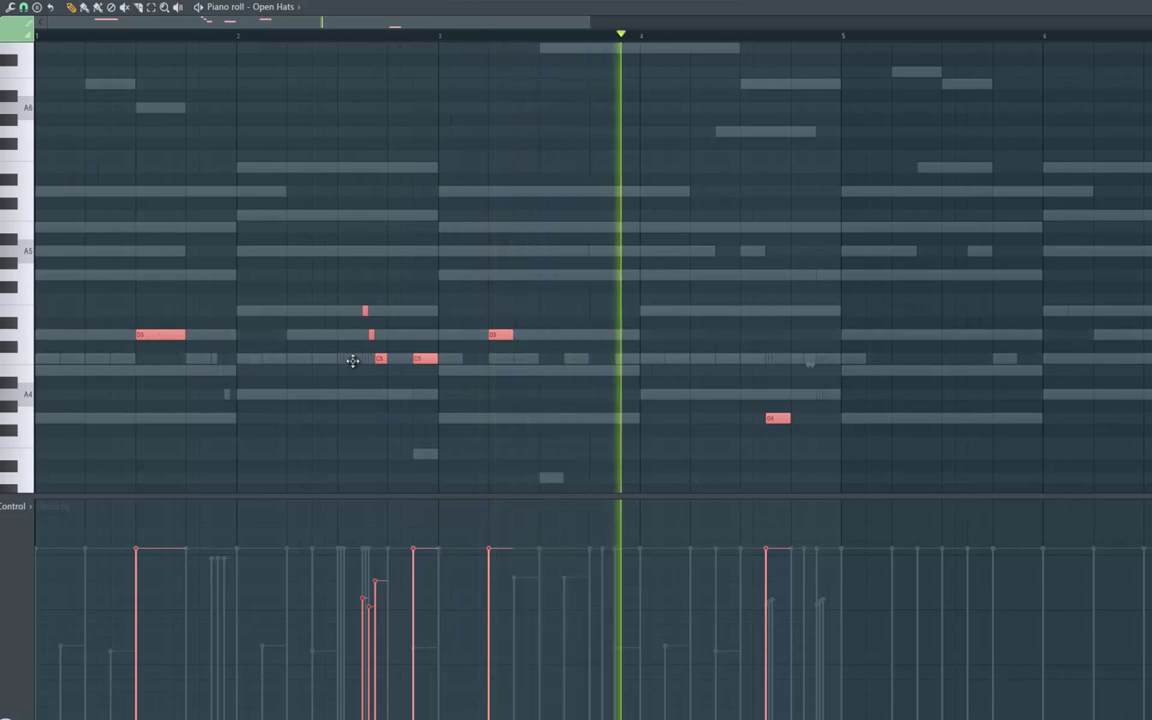
key(ctrl+b)
drag(903, 375, 967, 357)
key(space)
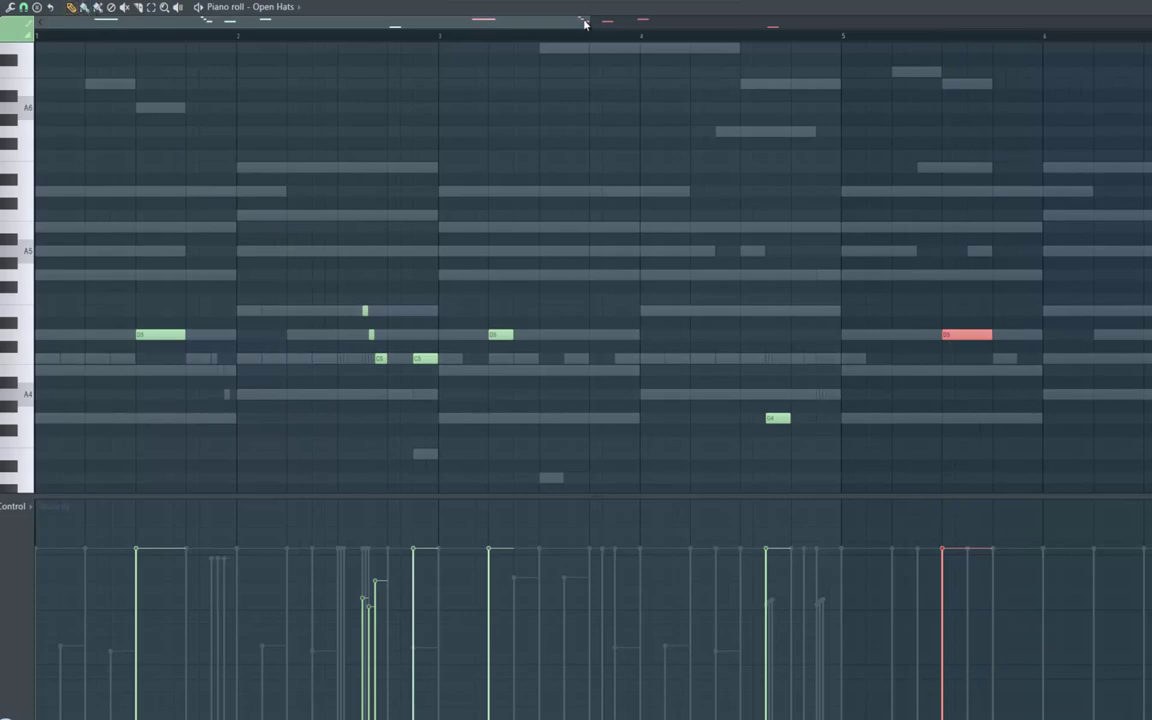
Raise the velocities of the short Open Hats roll before beat 4 of bar 2
drag(433, 30, 371, 31)
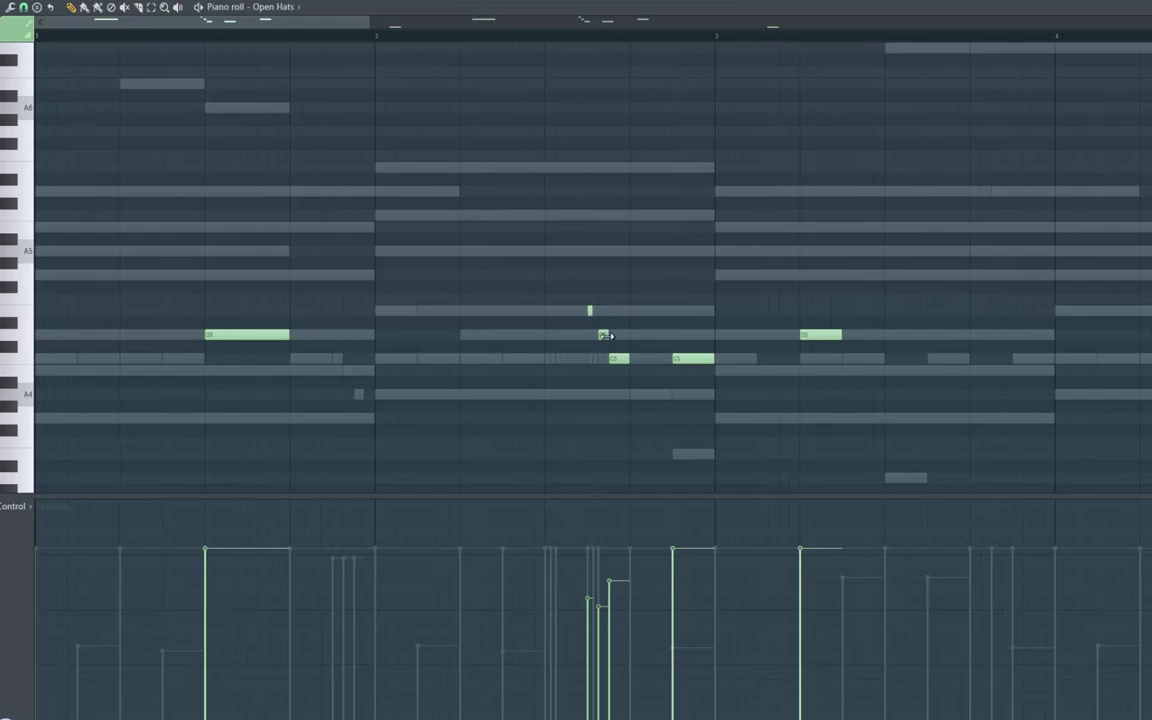
key(space)
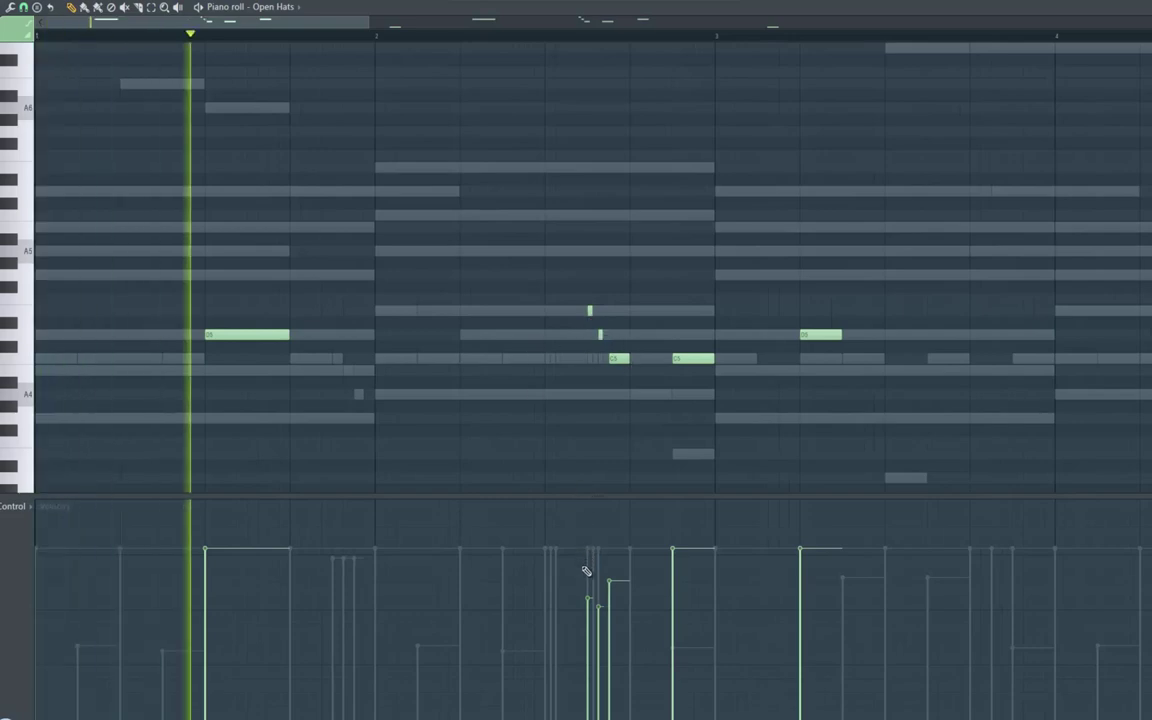
click(612, 563)
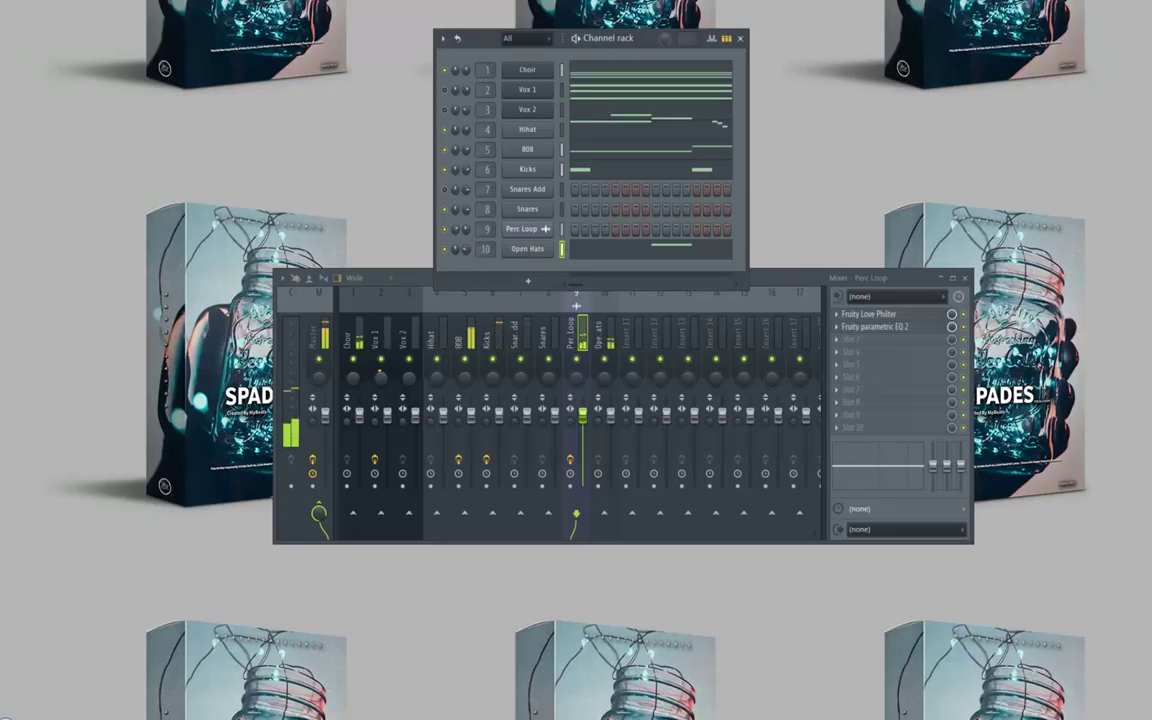
Open the Snares piano roll and place a one-beat C5 note on beat 3 of bar 1
click(10, 2)
click(14, 20)
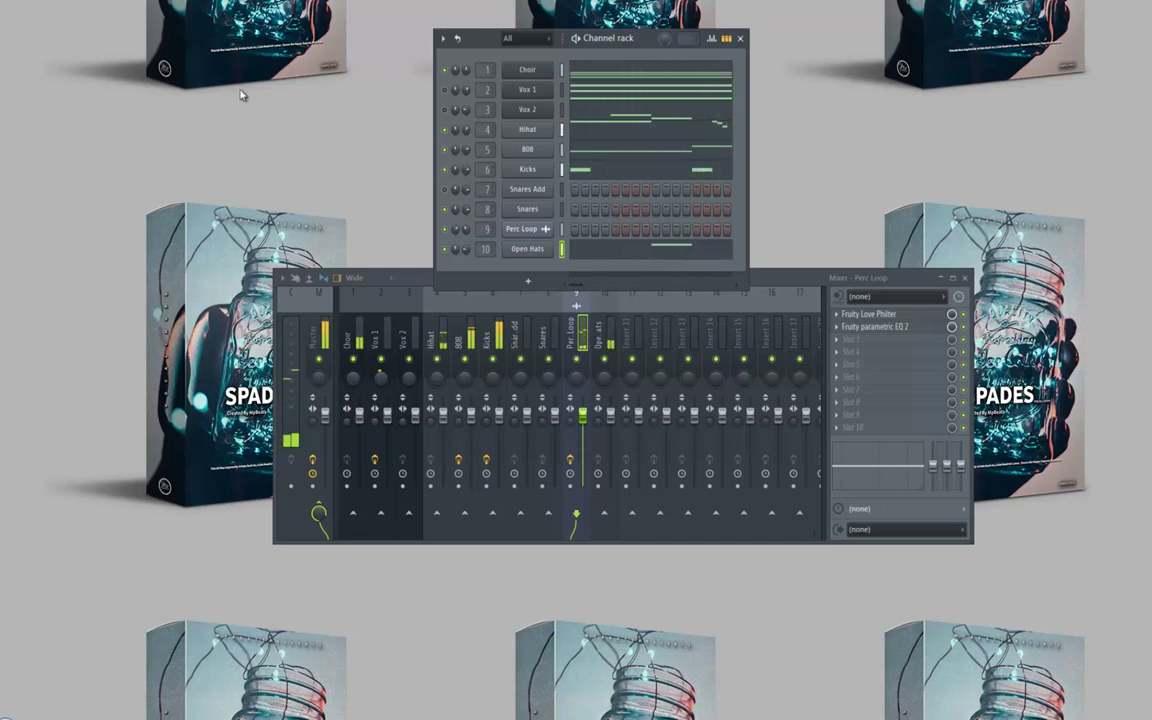
right_click(517, 214)
click(585, 207)
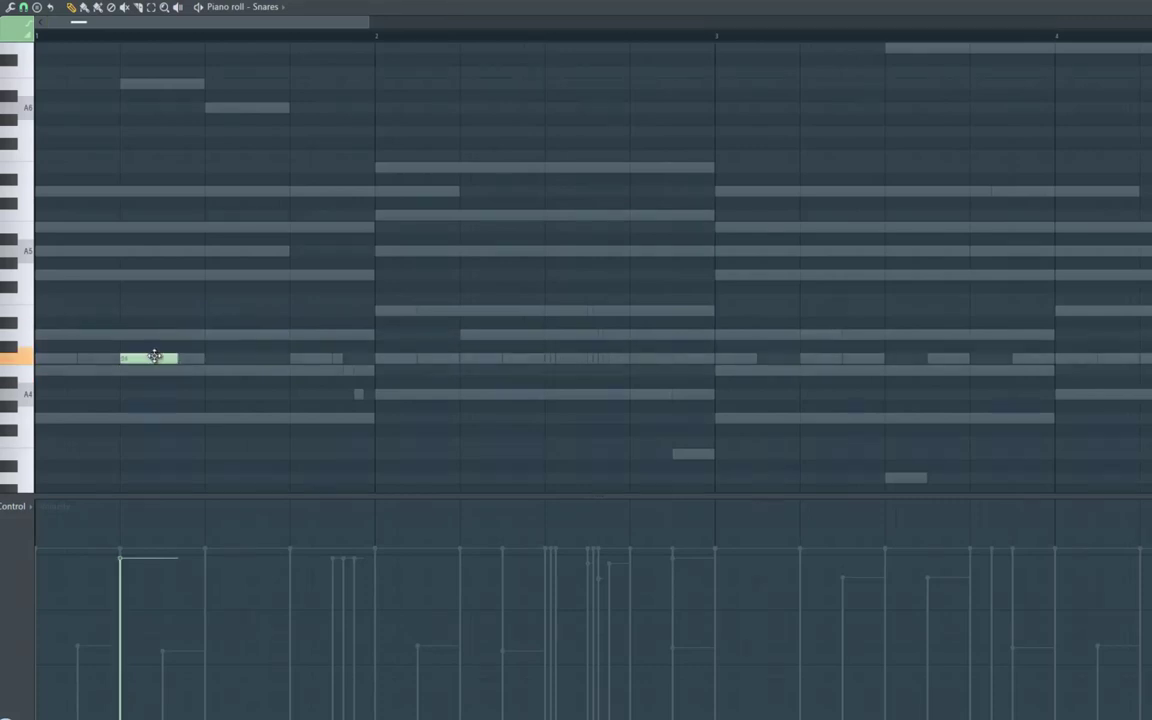
drag(189, 359, 251, 360)
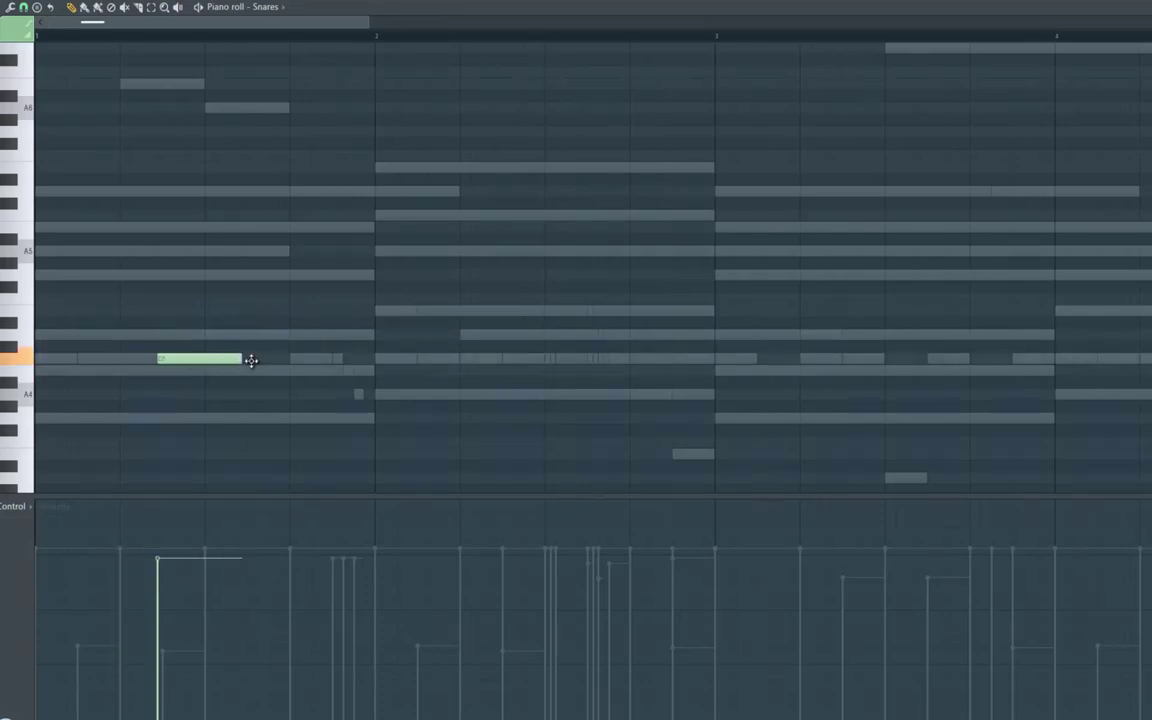
key(space)
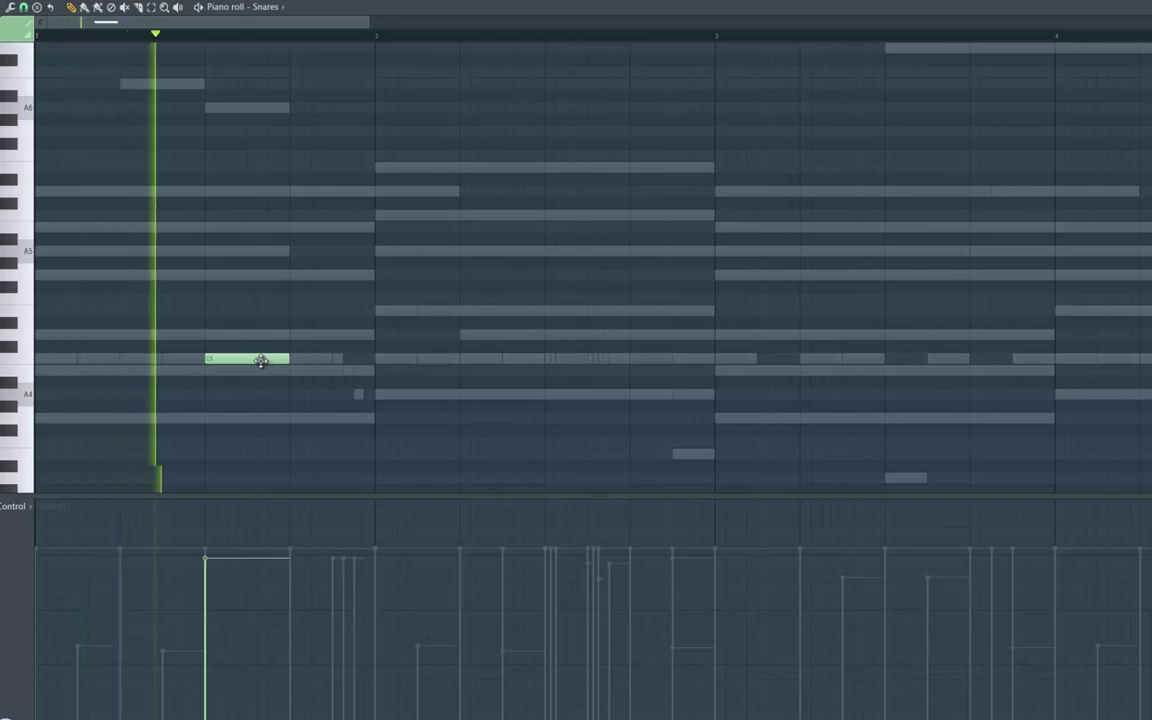
Add a one-beat C5 snare on beat 3 of bar 3 and duplicate both snare notes into the four bars from bar 5
click(890, 359)
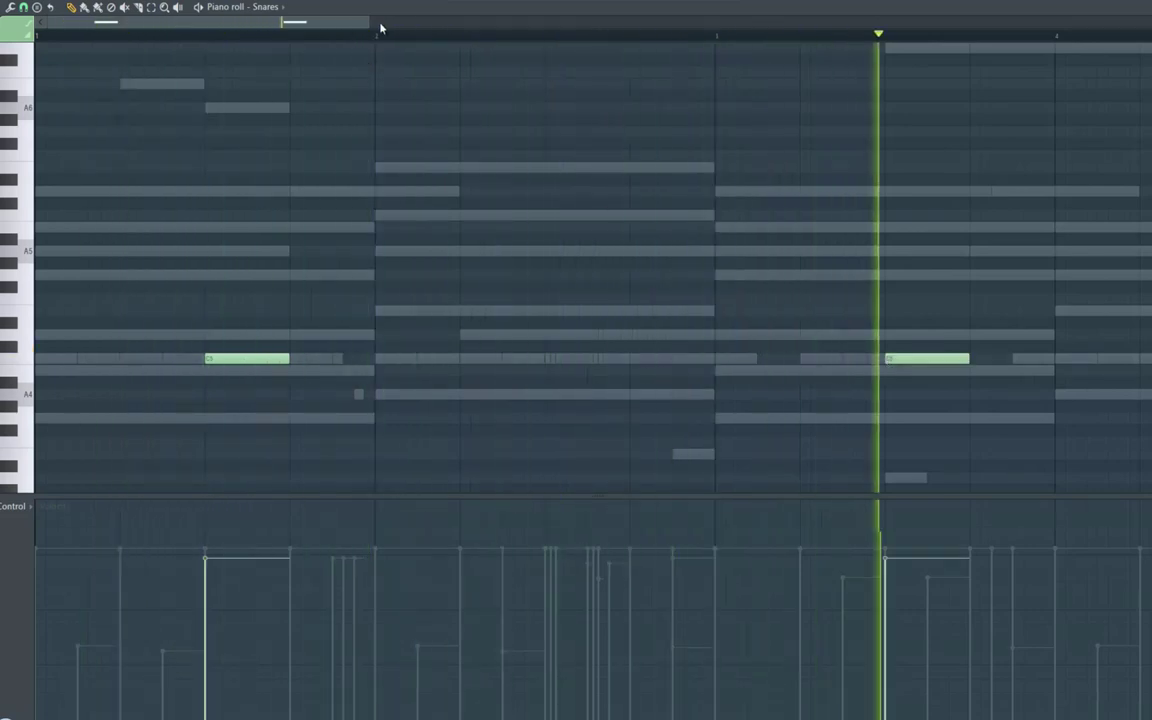
drag(340, 22, 505, 22)
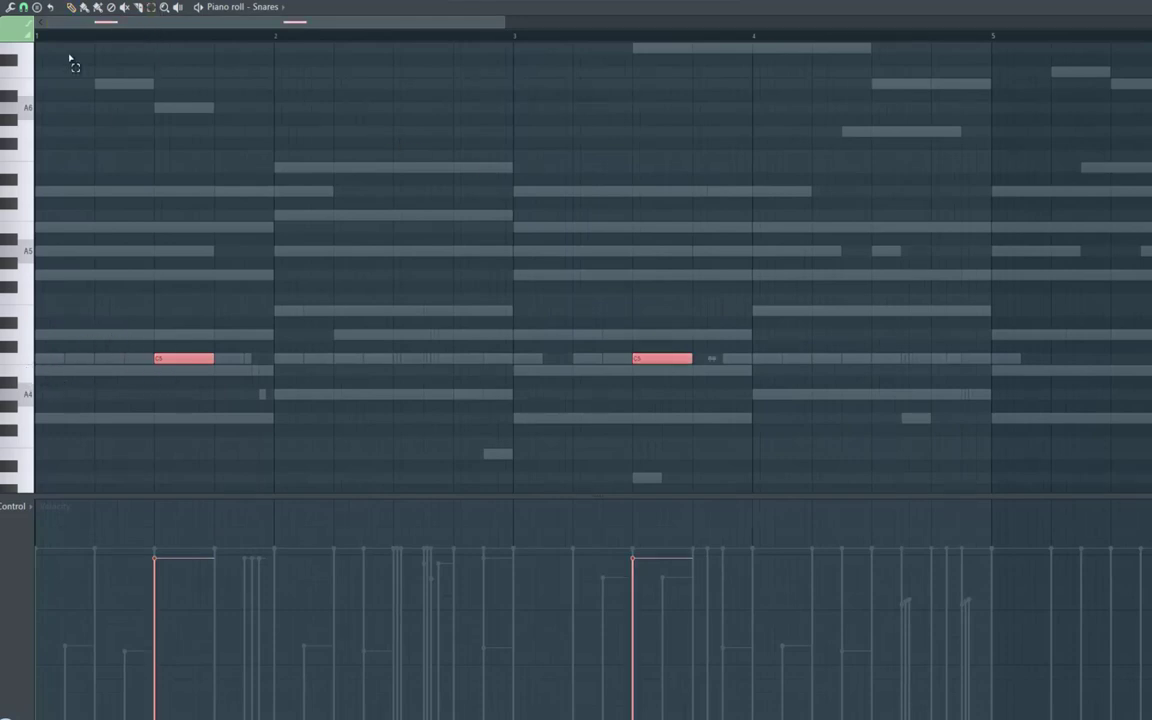
drag(218, 363, 1130, 375)
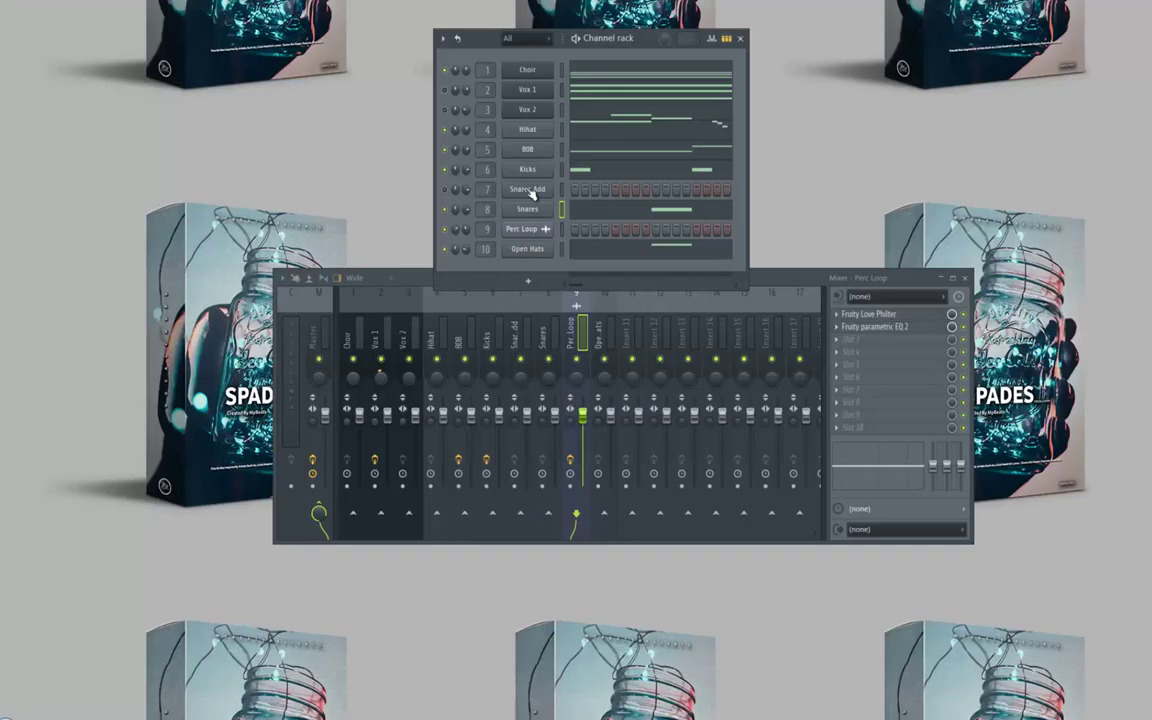
Open the Snares Add channel settings and load Fruity Fast Dist in the first effect slot of the Snares mixer track
click(527, 189)
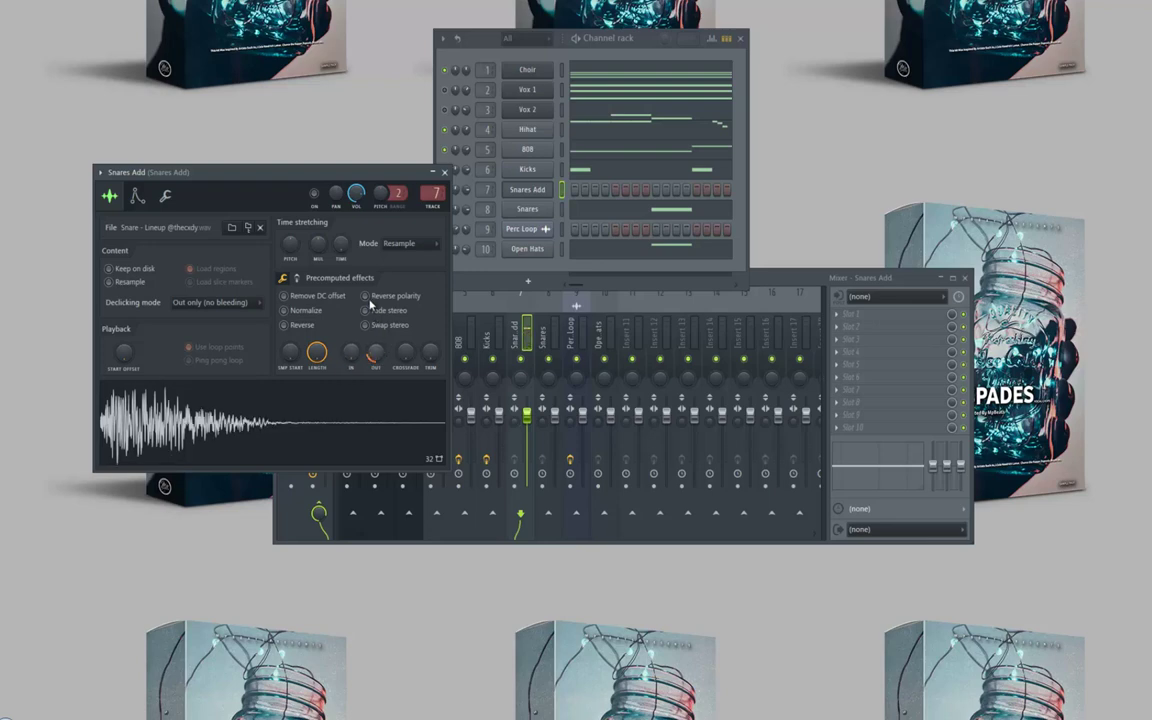
click(540, 337)
click(838, 318)
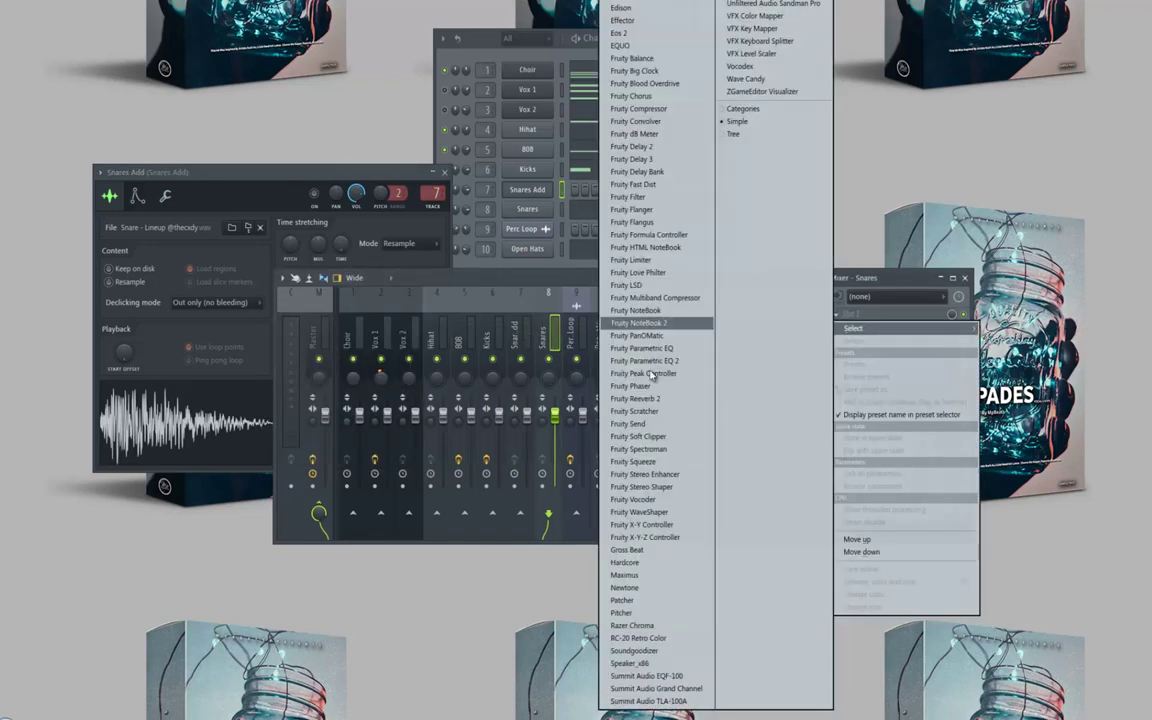
click(651, 184)
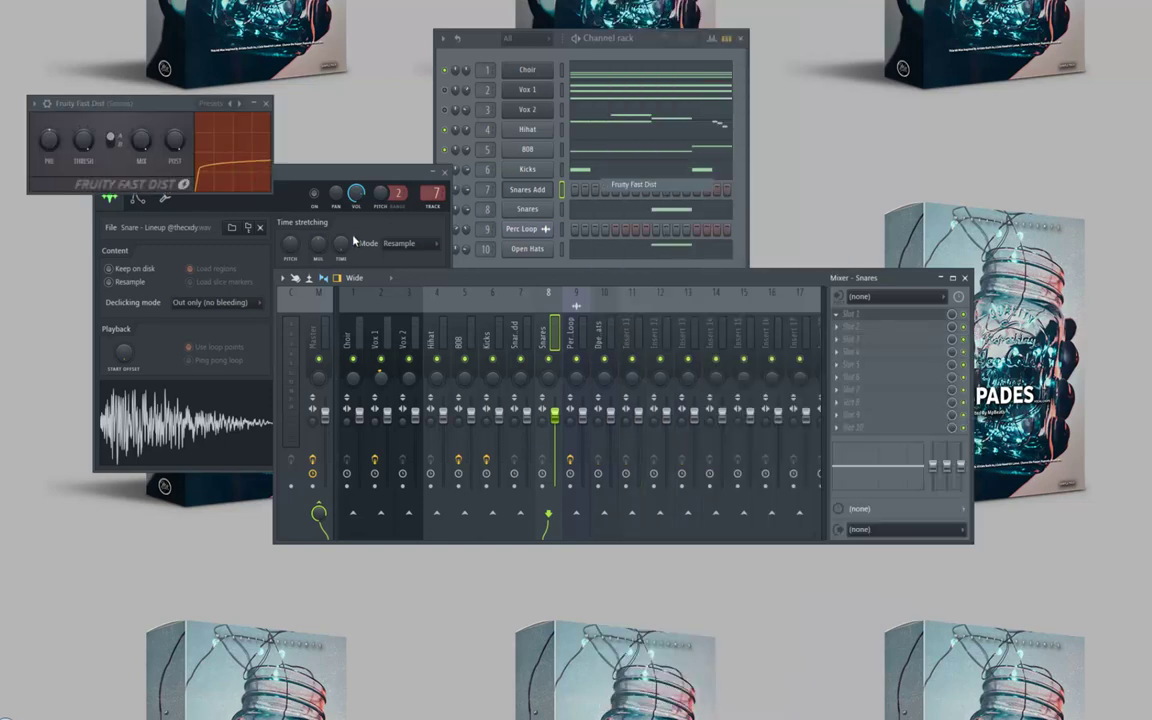
Examine the Snares channel's sample and miscellaneous settings while auditioning the beat
click(527, 208)
drag(432, 196, 468, 291)
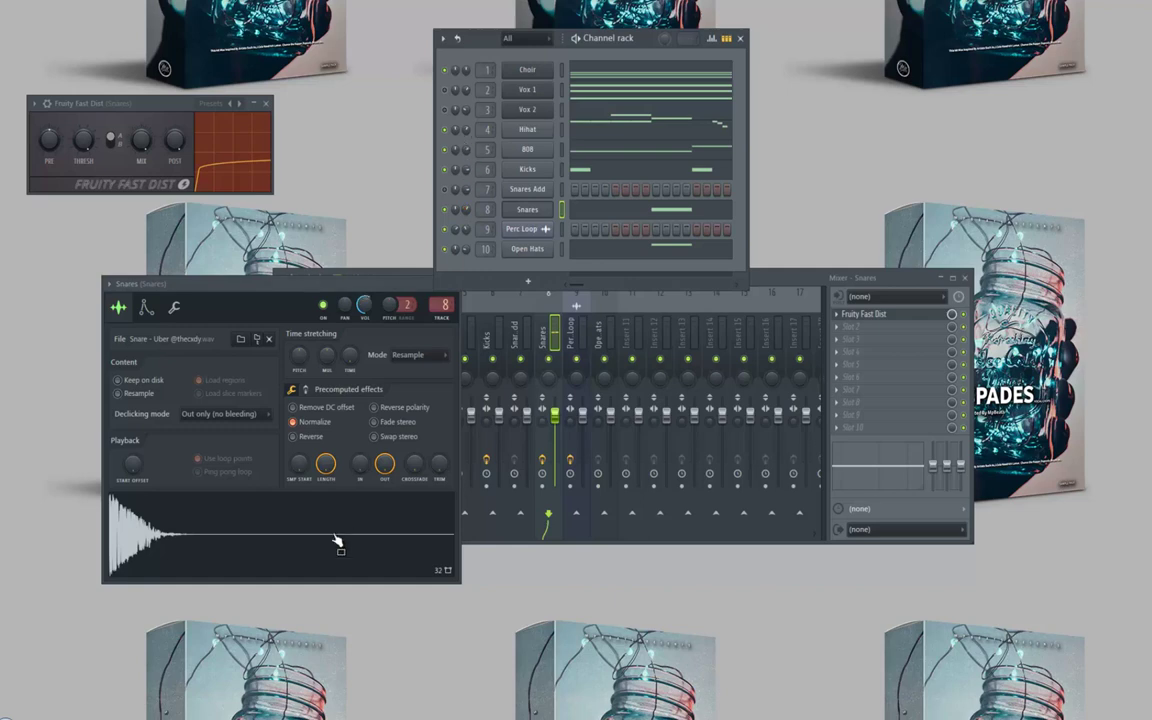
click(186, 307)
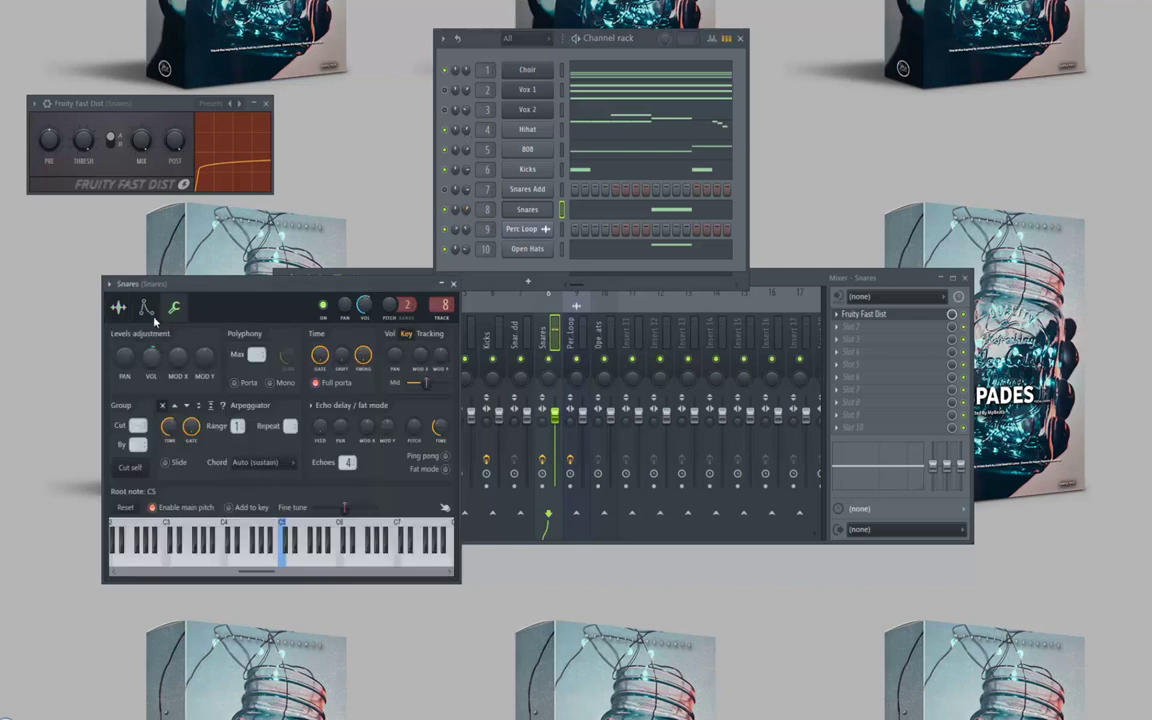
click(123, 309)
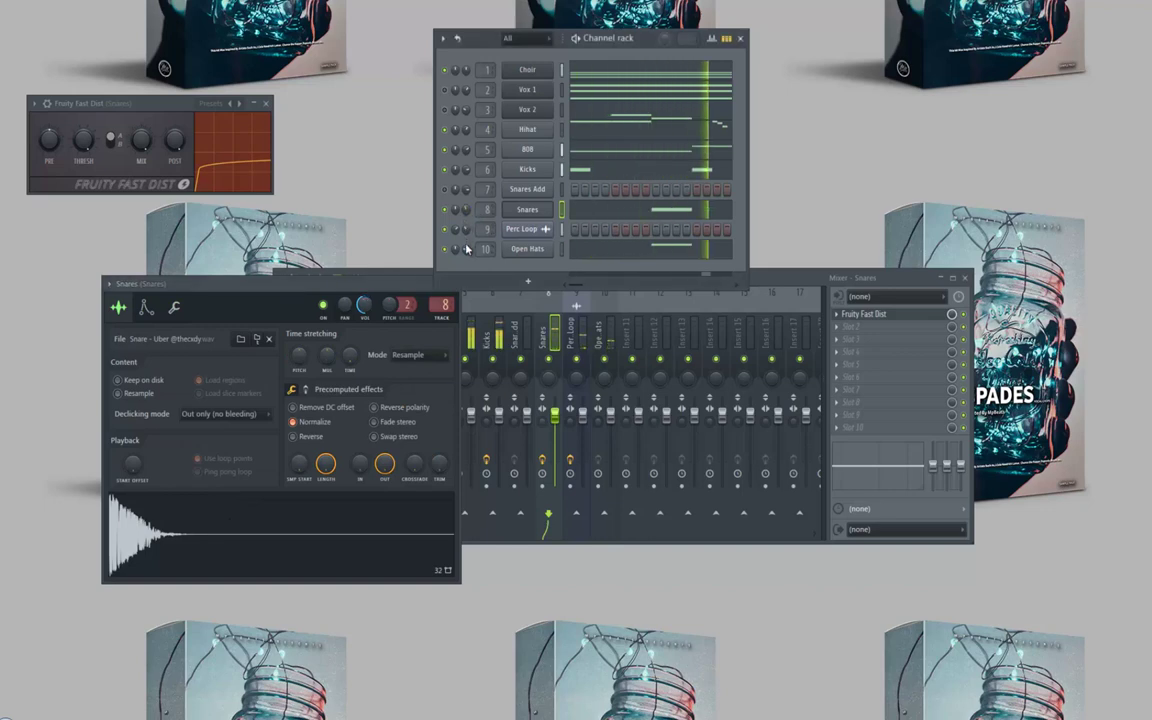
key(space)
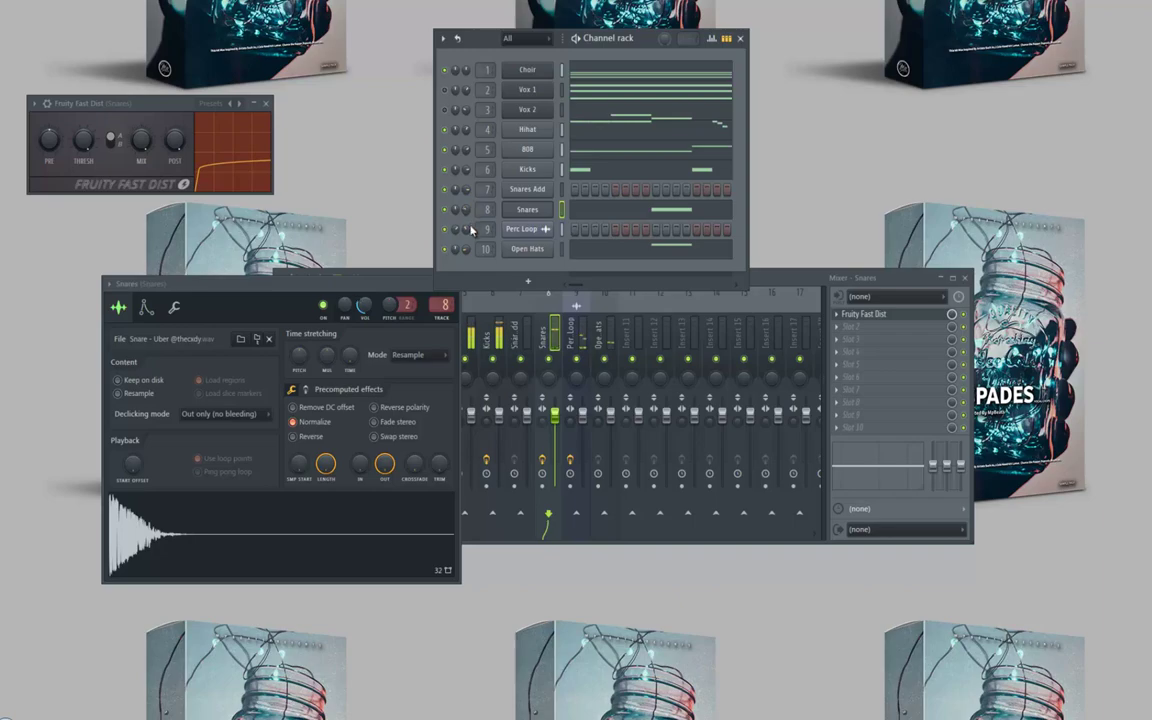
Open the Snares Add piano roll, mute Choir and unmute Vox 1 and Vox 2
right_click(535, 190)
click(580, 189)
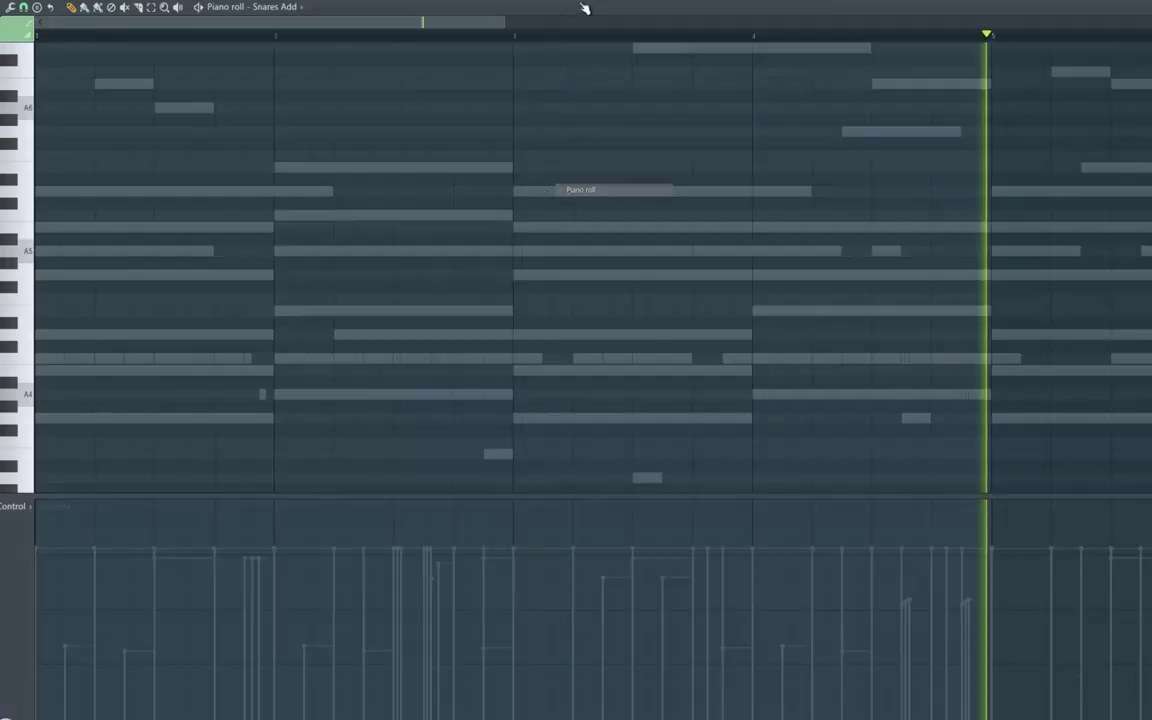
key(F6)
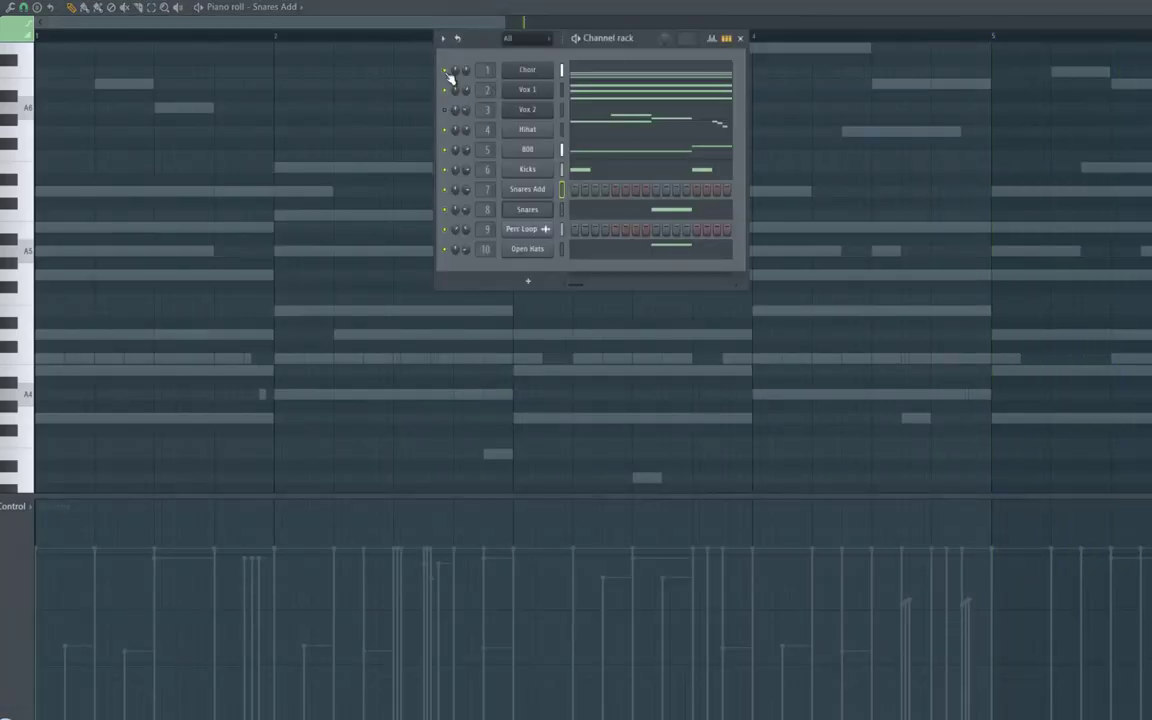
key(space)
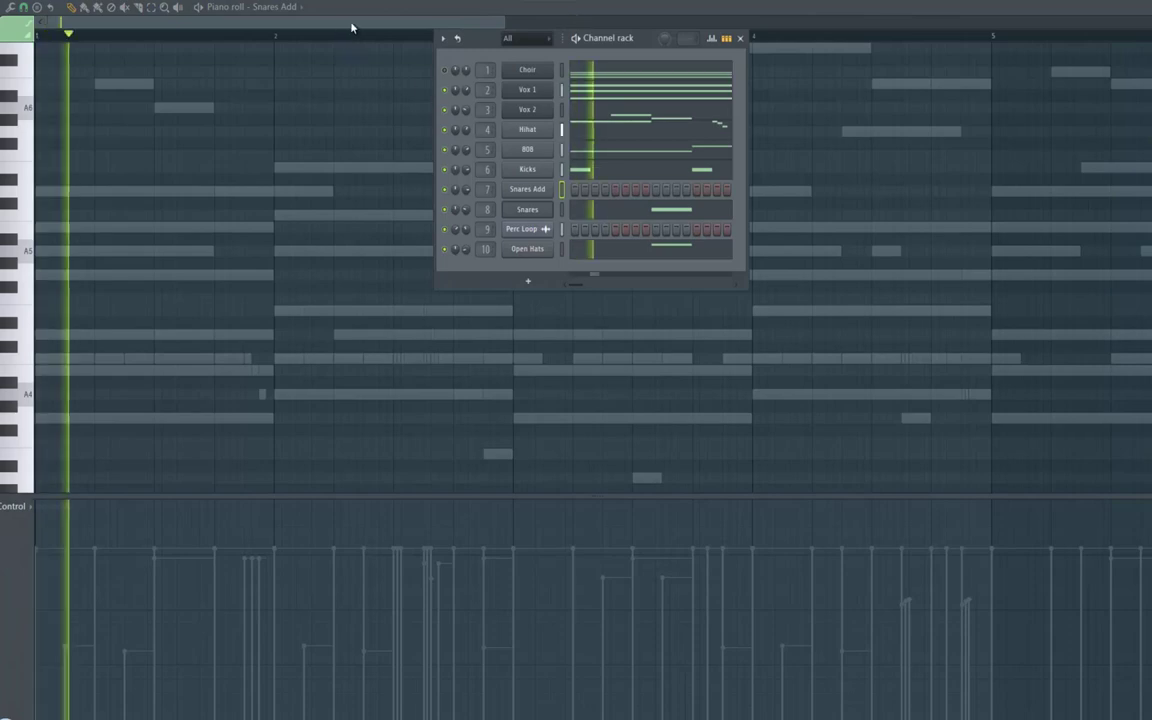
key(F6)
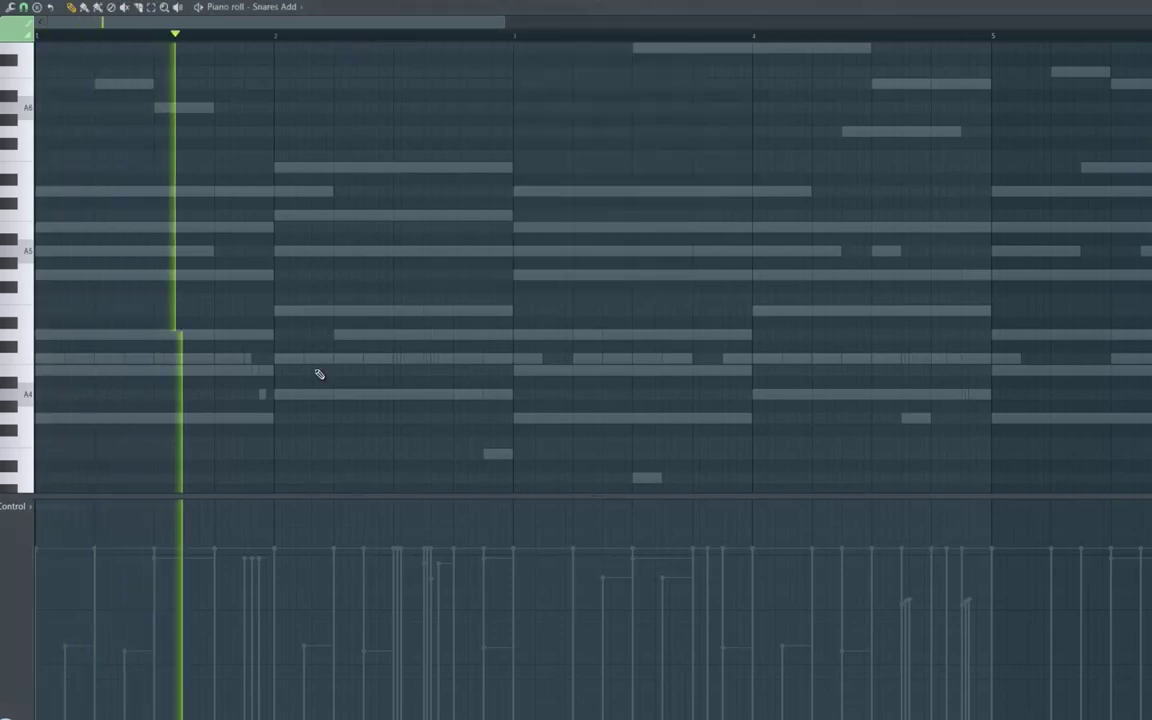
Add a C5 Snares Add note on beat 3 of bar 2 and shorten it to a quarter beat
click(395, 359)
key(space)
double_click(420, 362)
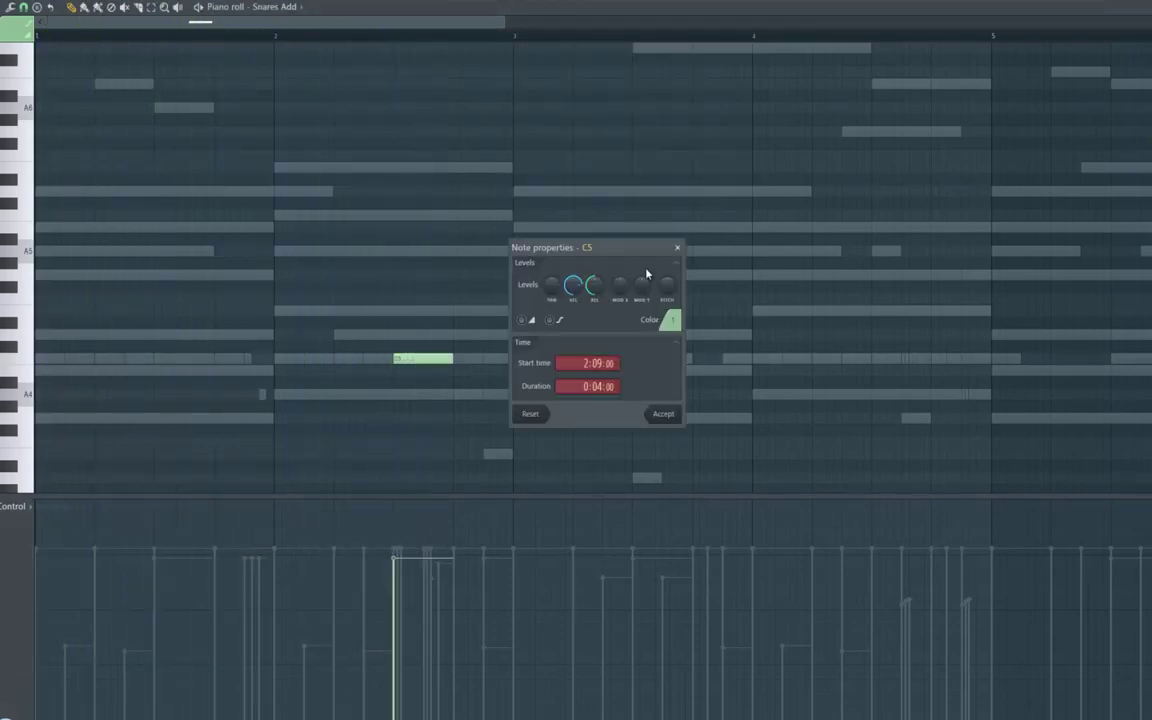
click(677, 248)
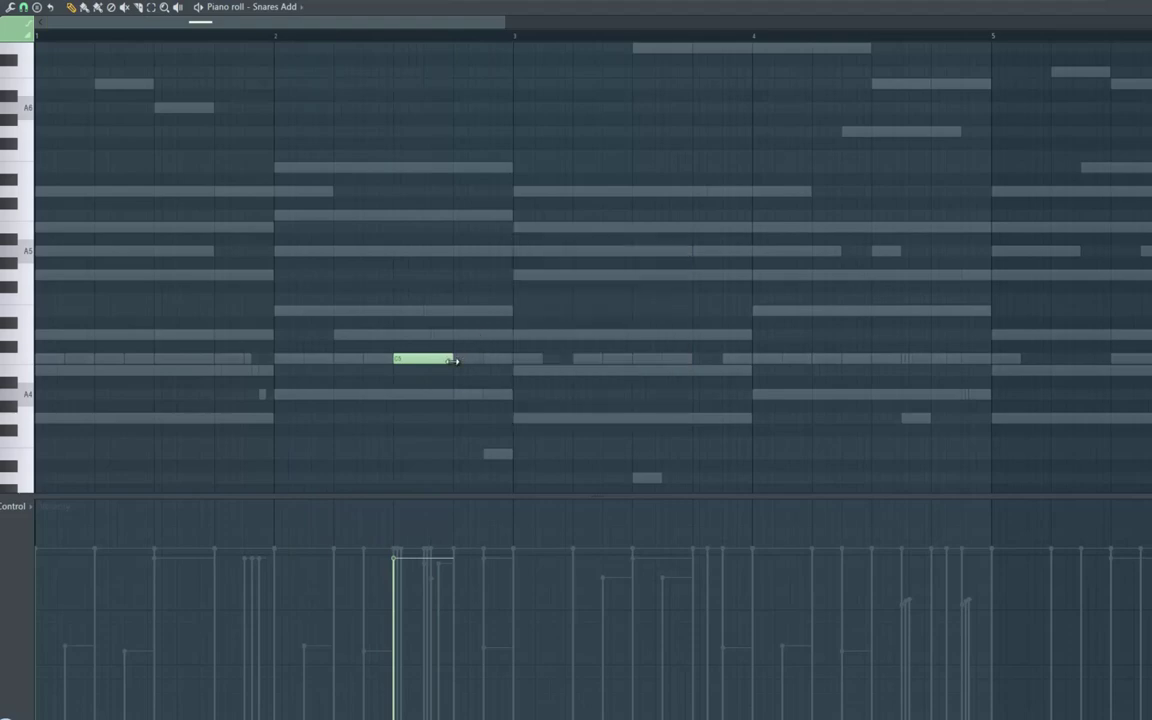
key(space)
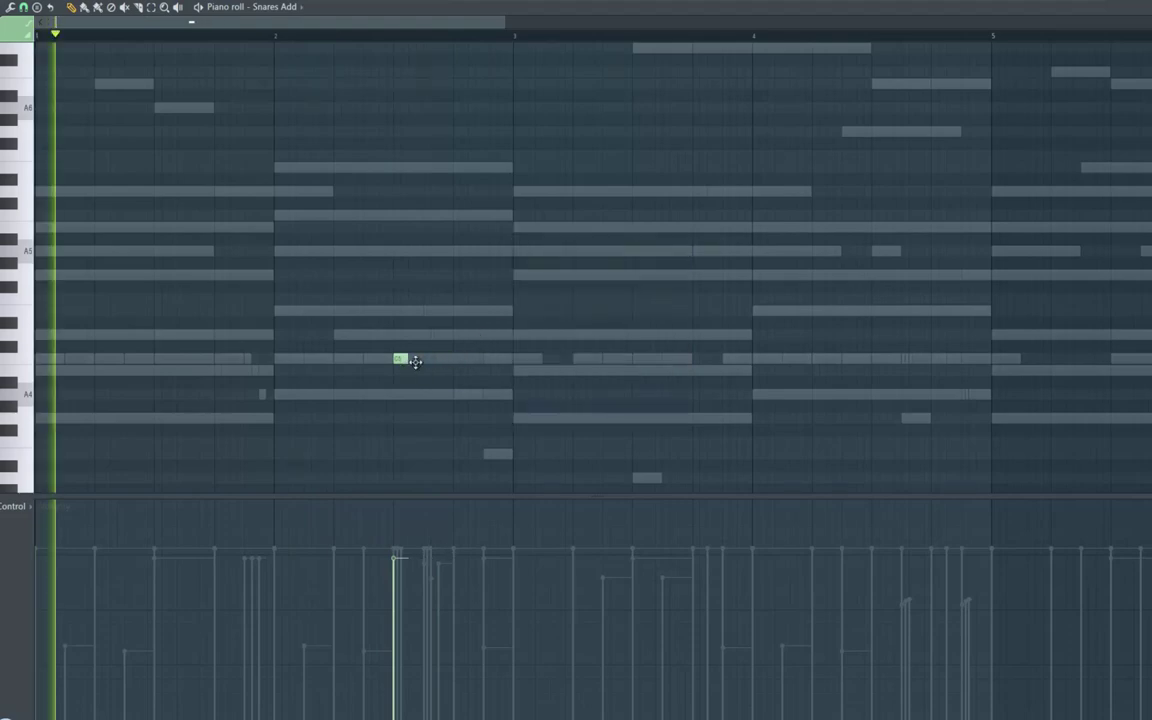
Place a second C5 note on the last quarter of beat 3 in bar 2 and lengthen the first note to meet it
click(421, 359)
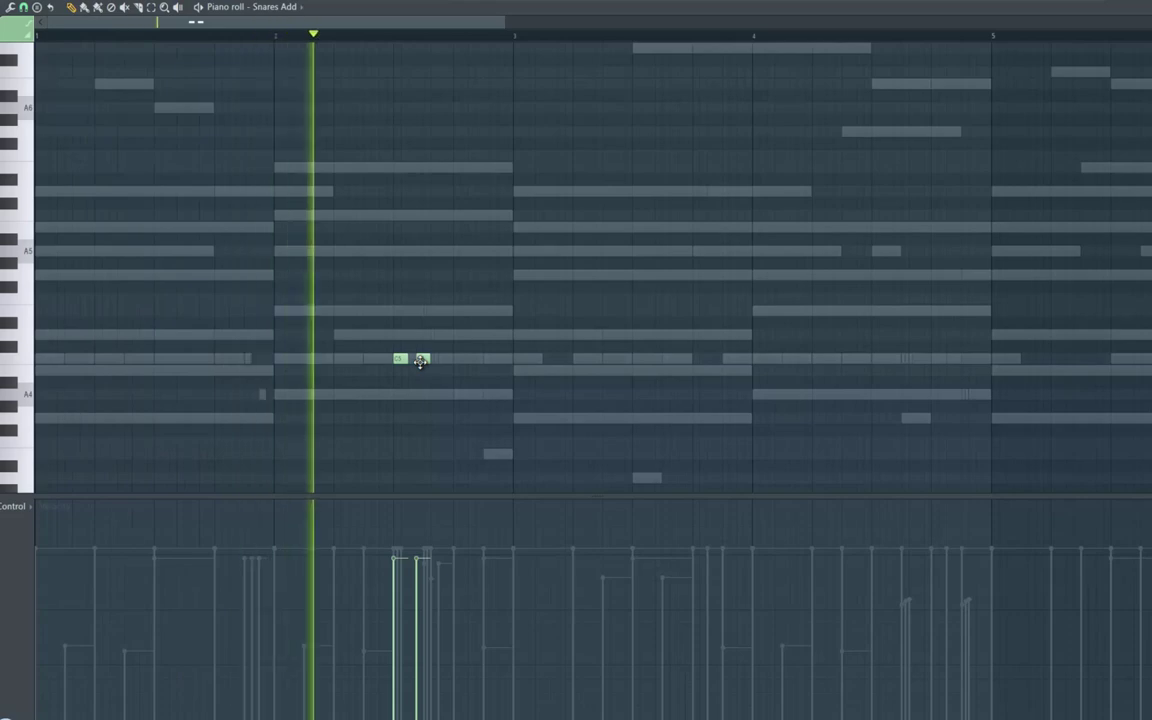
right_click(422, 360)
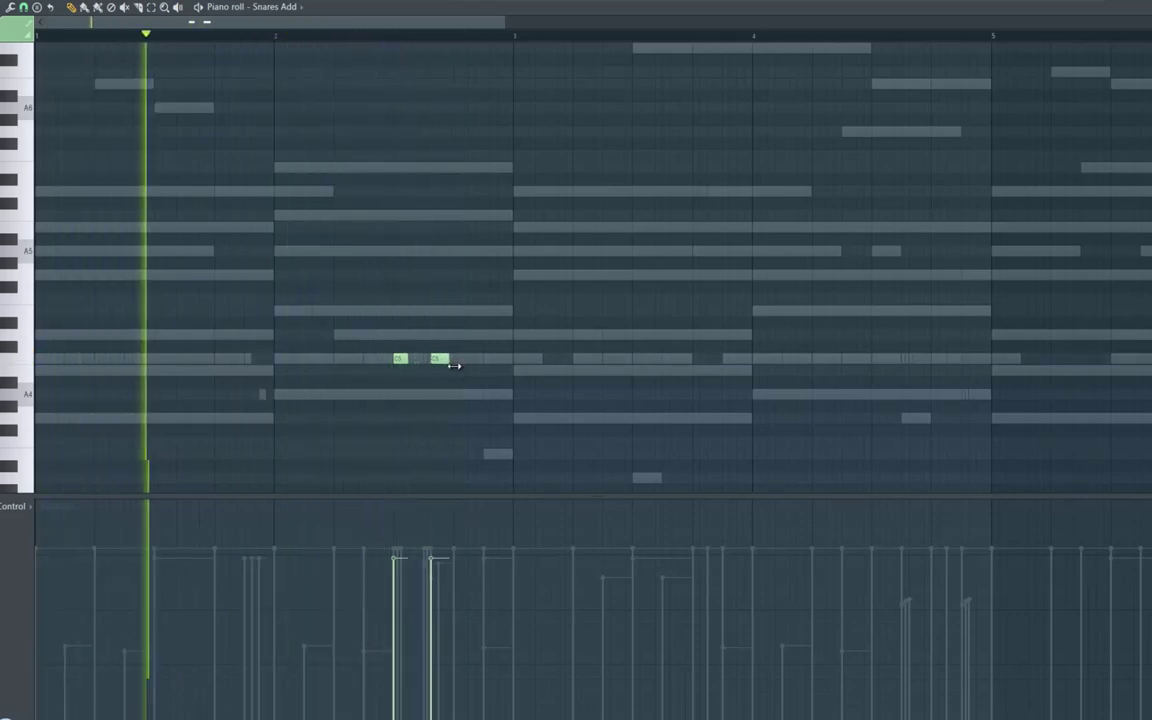
drag(446, 362, 418, 360)
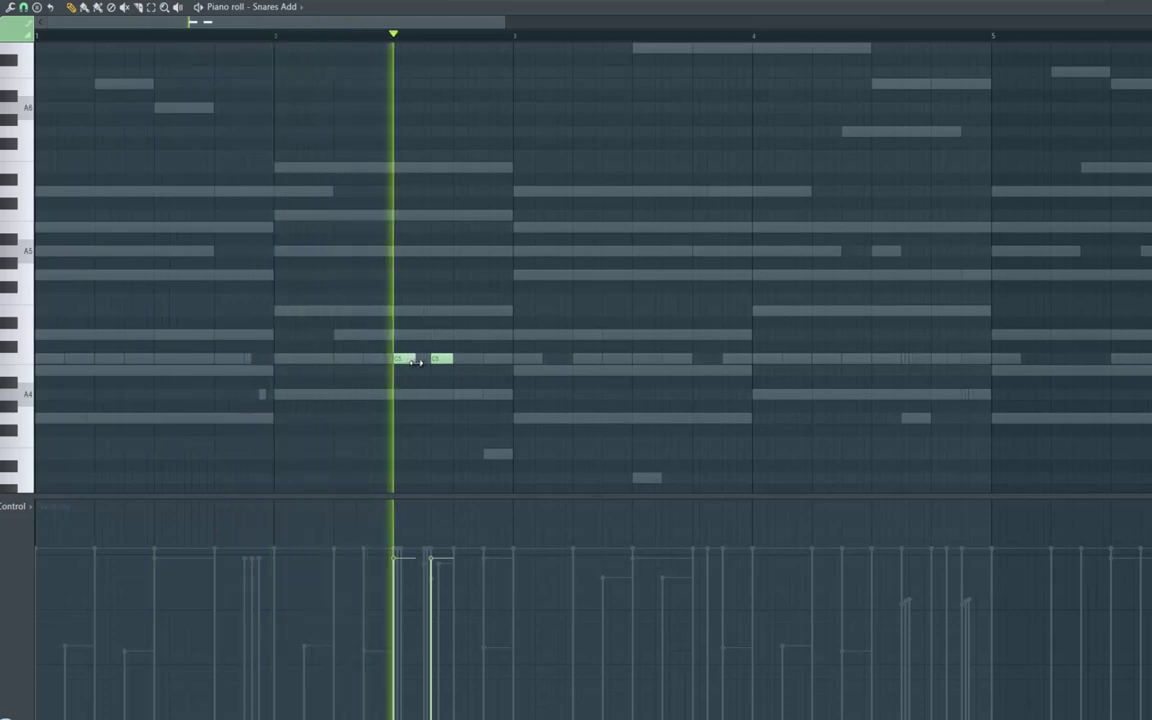
key(space)
drag(450, 364, 438, 361)
key(space)
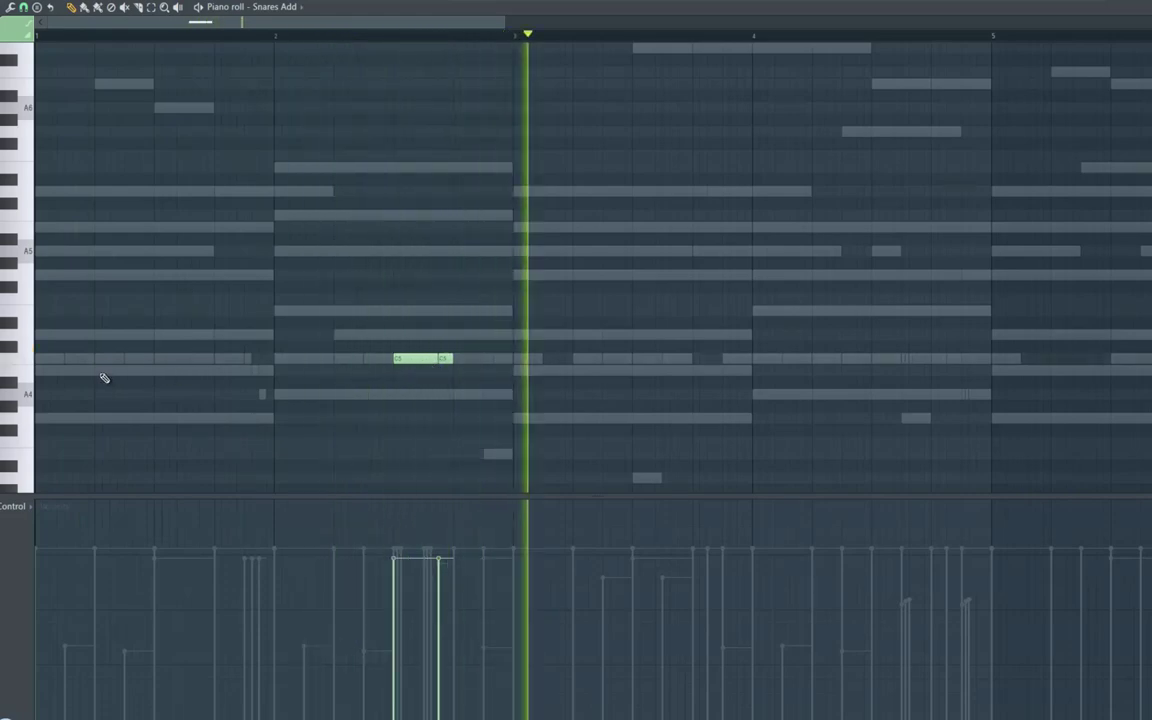
Add a half-beat C5 Snares Add note on the second half of beat 1 in bar 1 and bring up the channel rack
key(space)
click(67, 359)
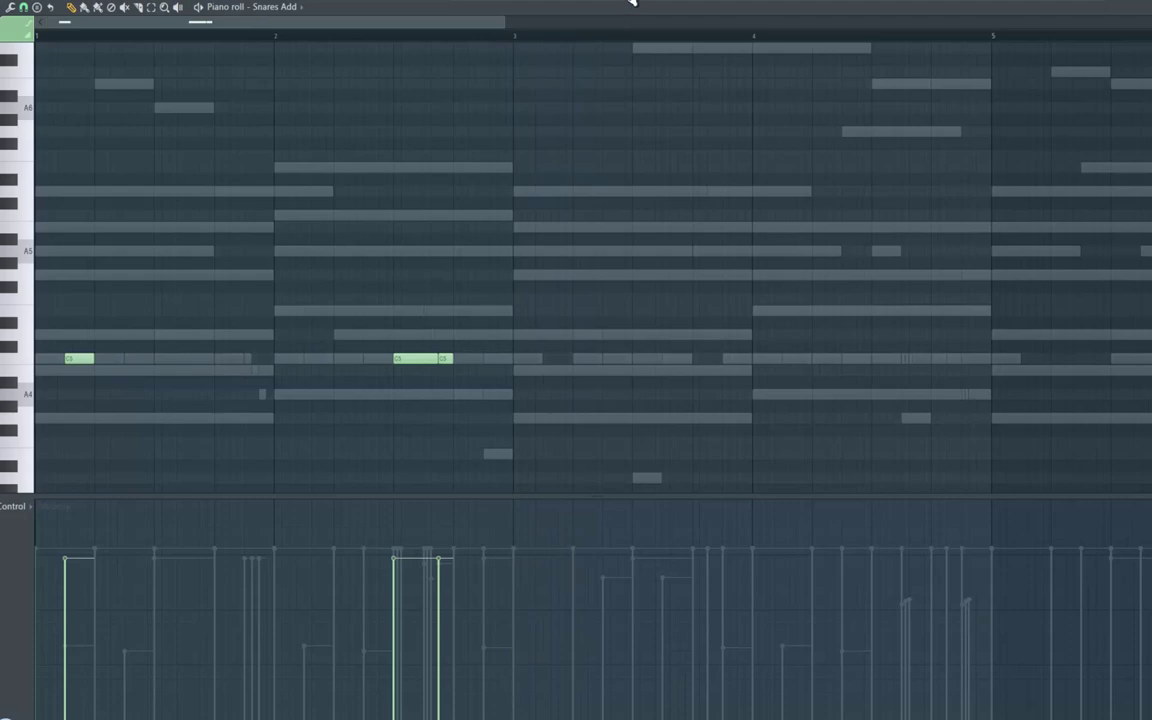
key(F6)
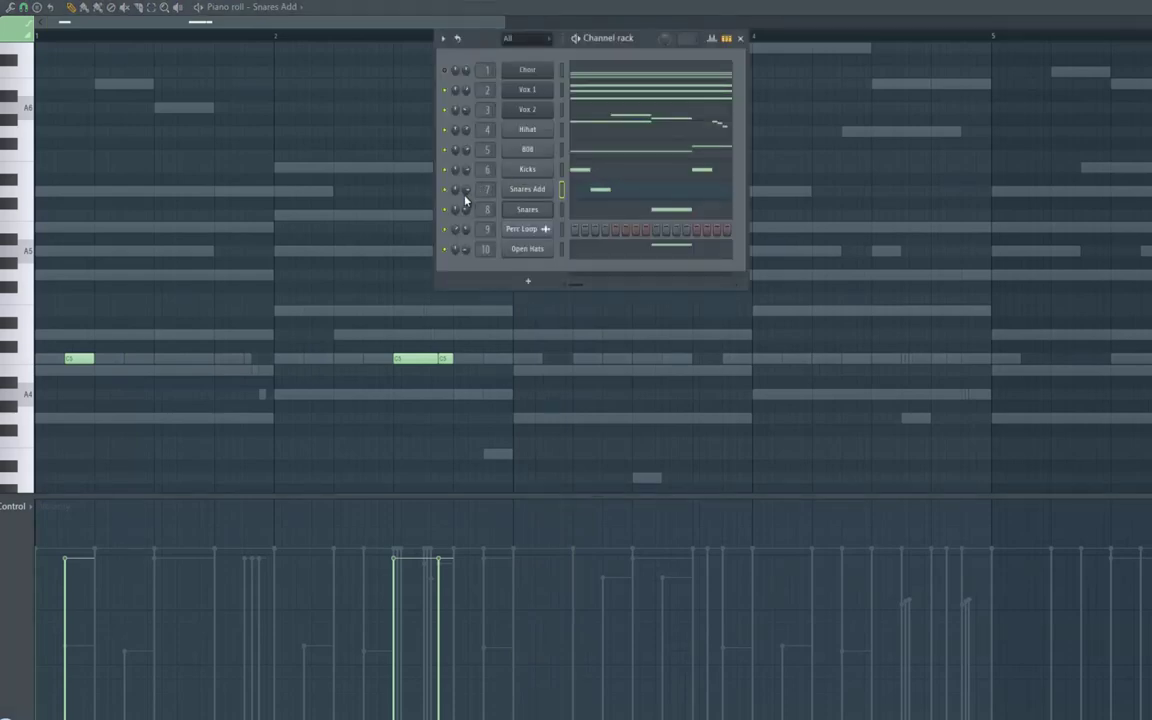
Increase the fade-out of the Snares Add sample to shorten its tail
click(527, 189)
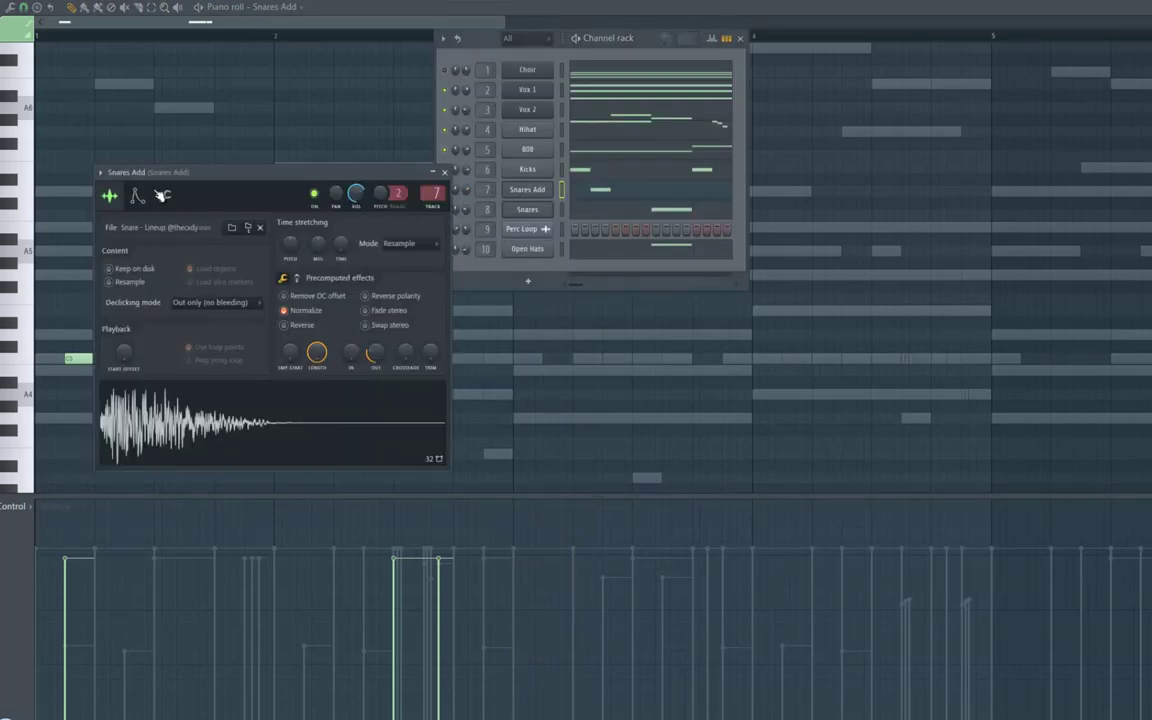
click(163, 195)
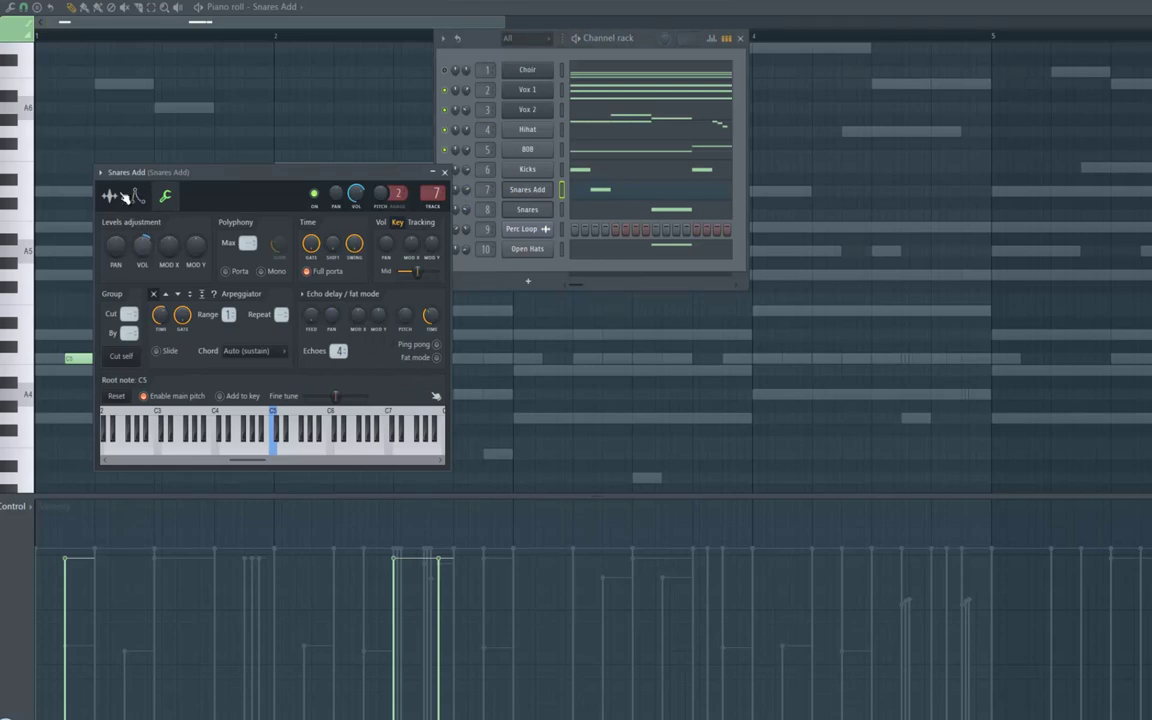
click(112, 196)
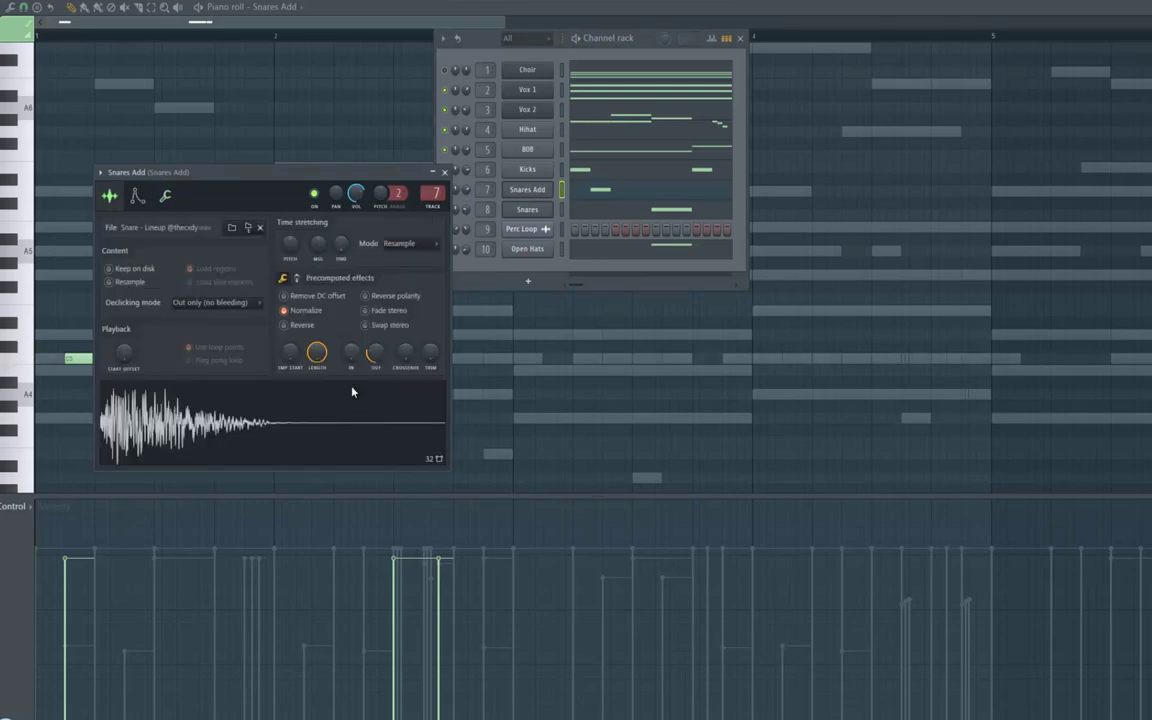
drag(372, 321, 371, 298)
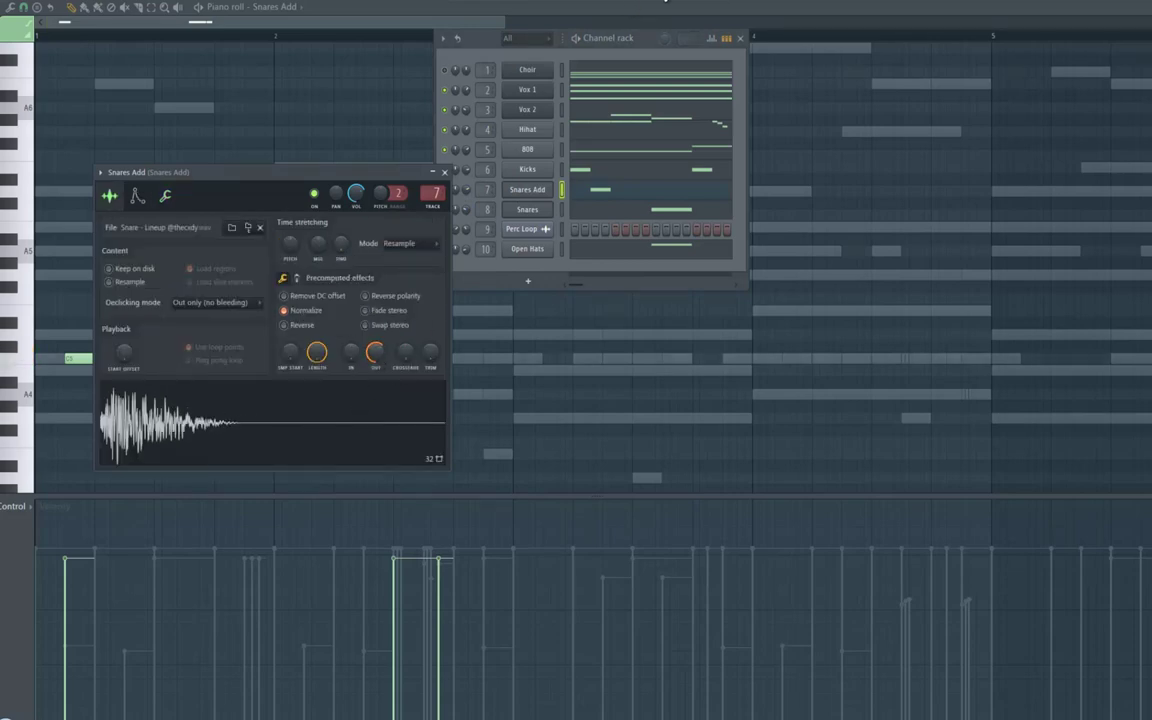
Copy the Fruity Fast Dist effect preset from the Snares mixer track to the Snares Add track
key(F9)
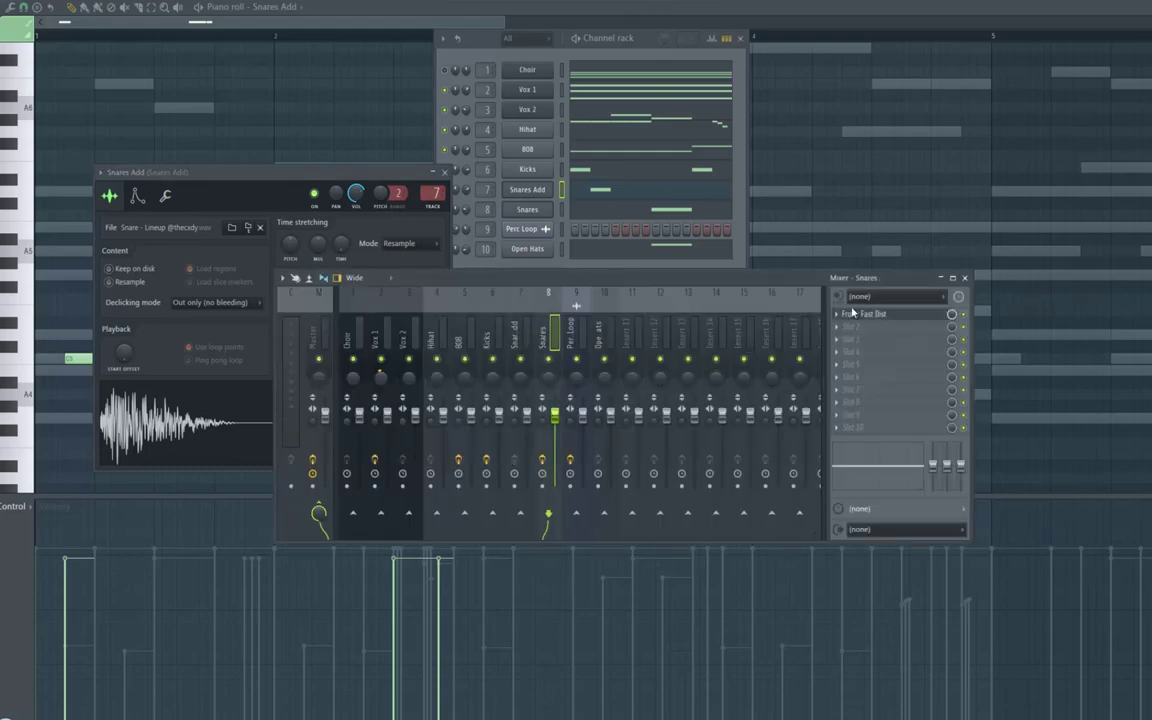
click(837, 315)
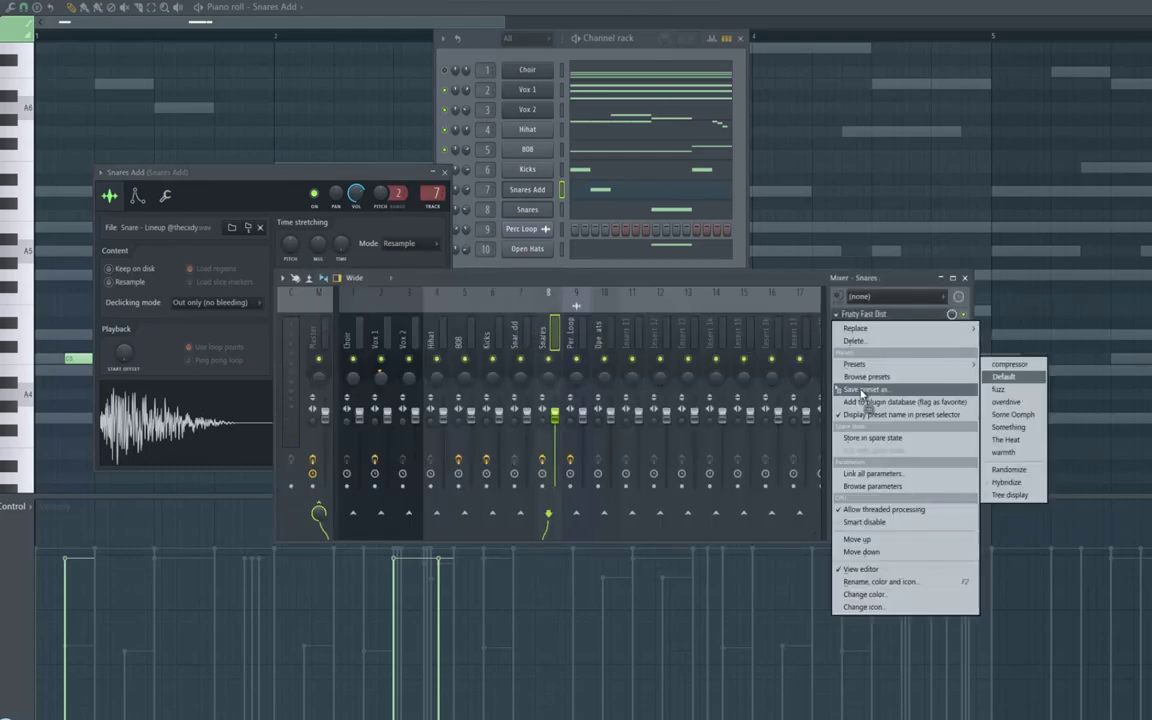
drag(864, 391, 514, 339)
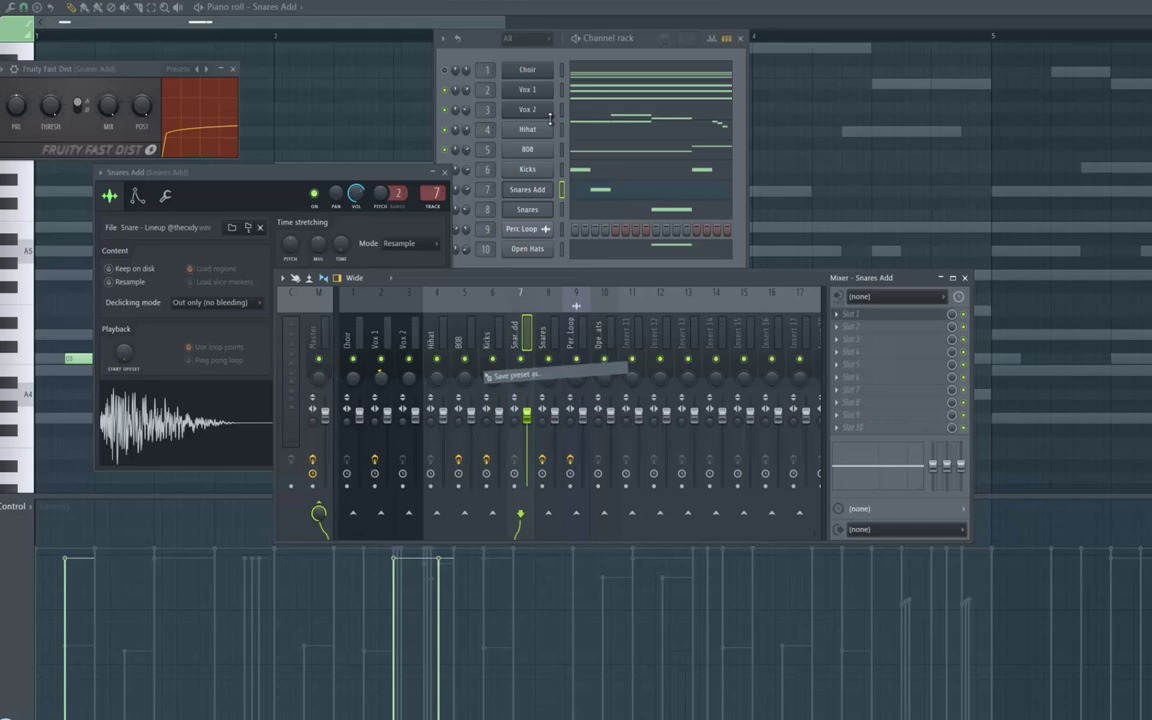
click(637, 40)
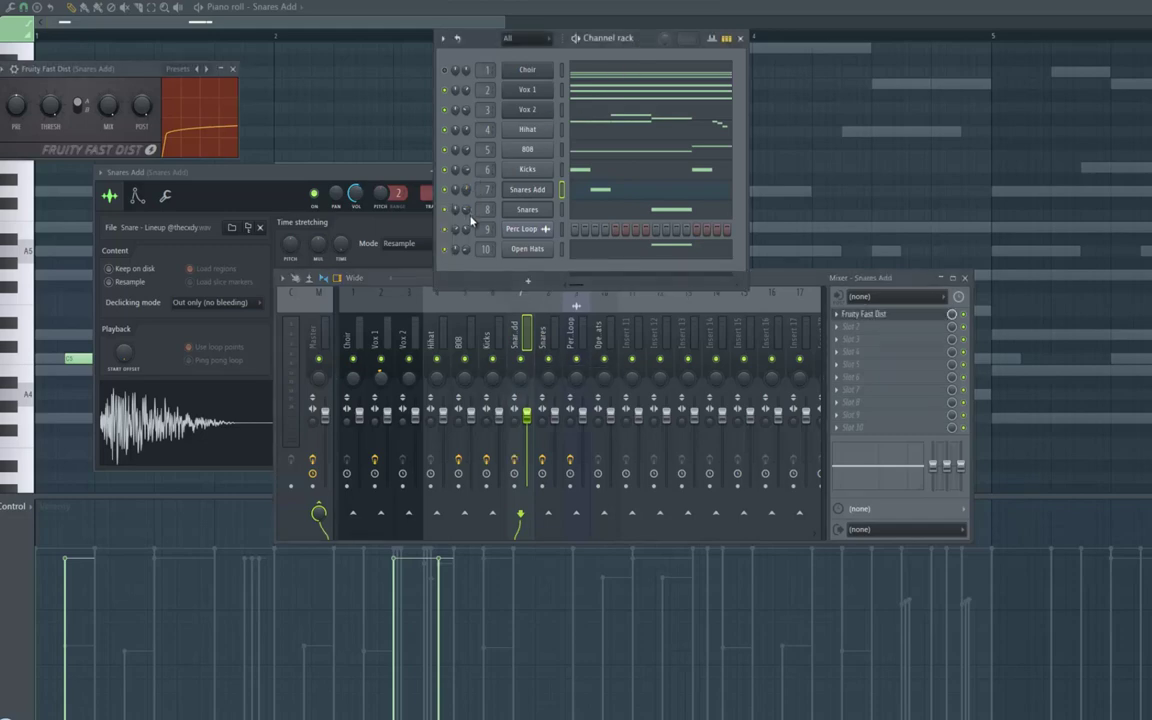
Play the pattern and add two Snares Add notes in bar 4, a short G4 on beat 3 followed directly by a C5
key(space)
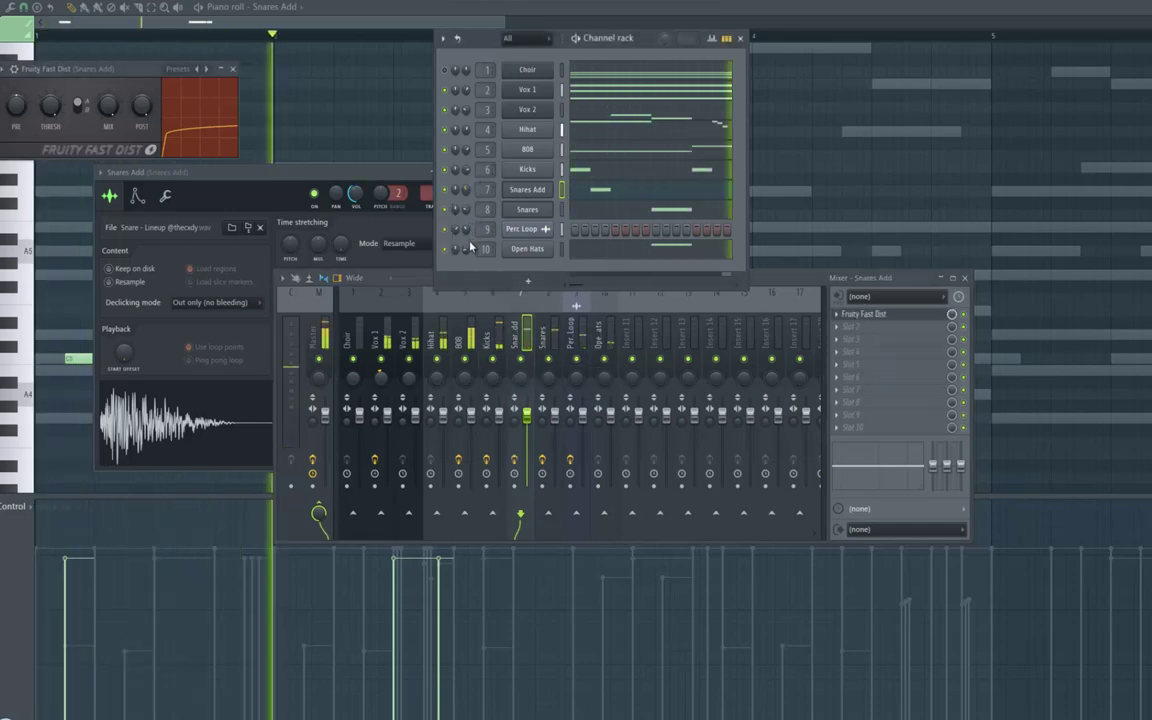
key(F12)
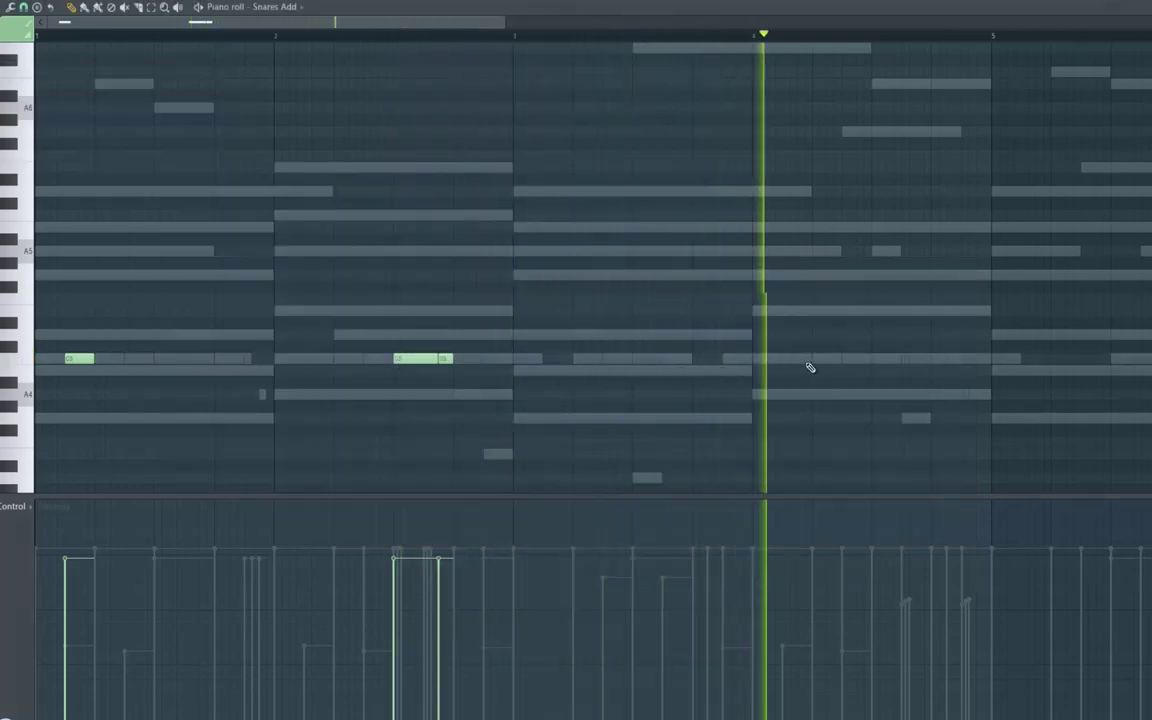
key(space)
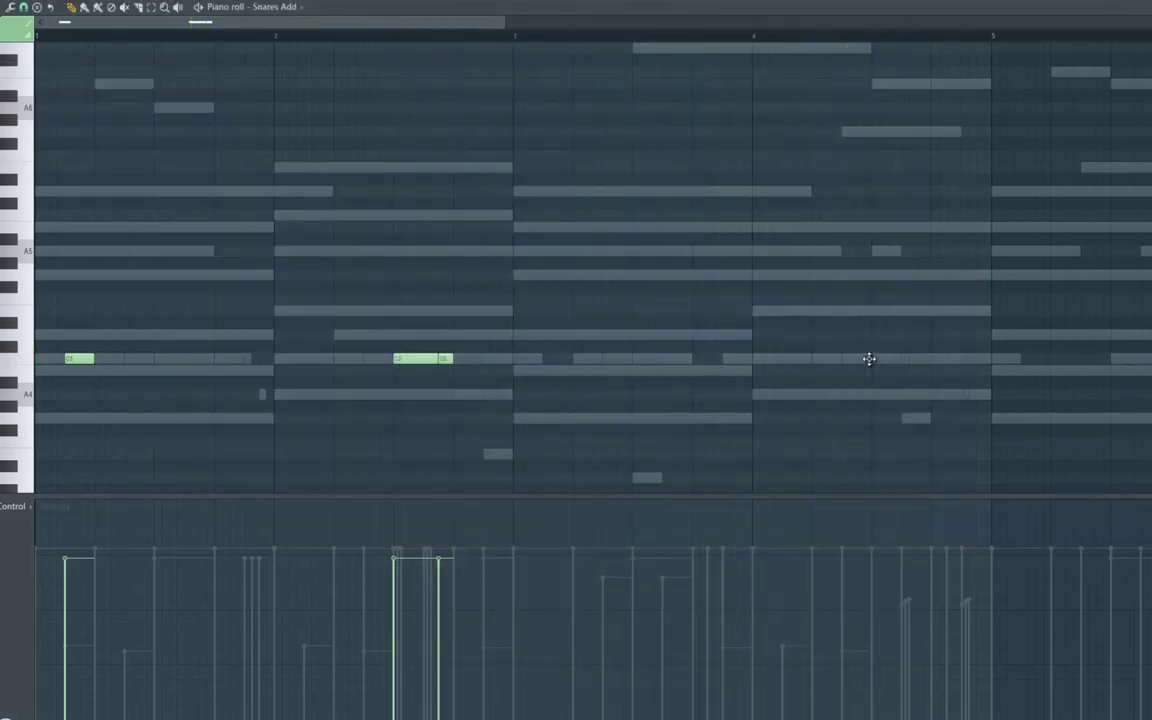
click(870, 359)
click(906, 395)
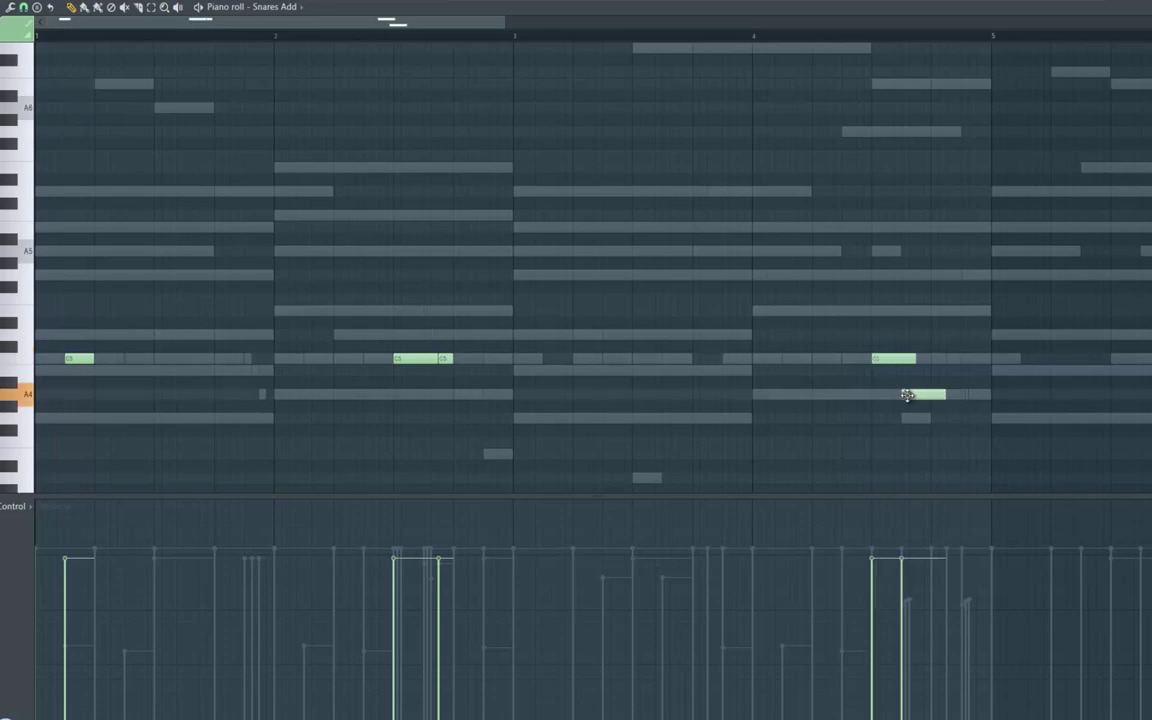
drag(910, 424, 884, 427)
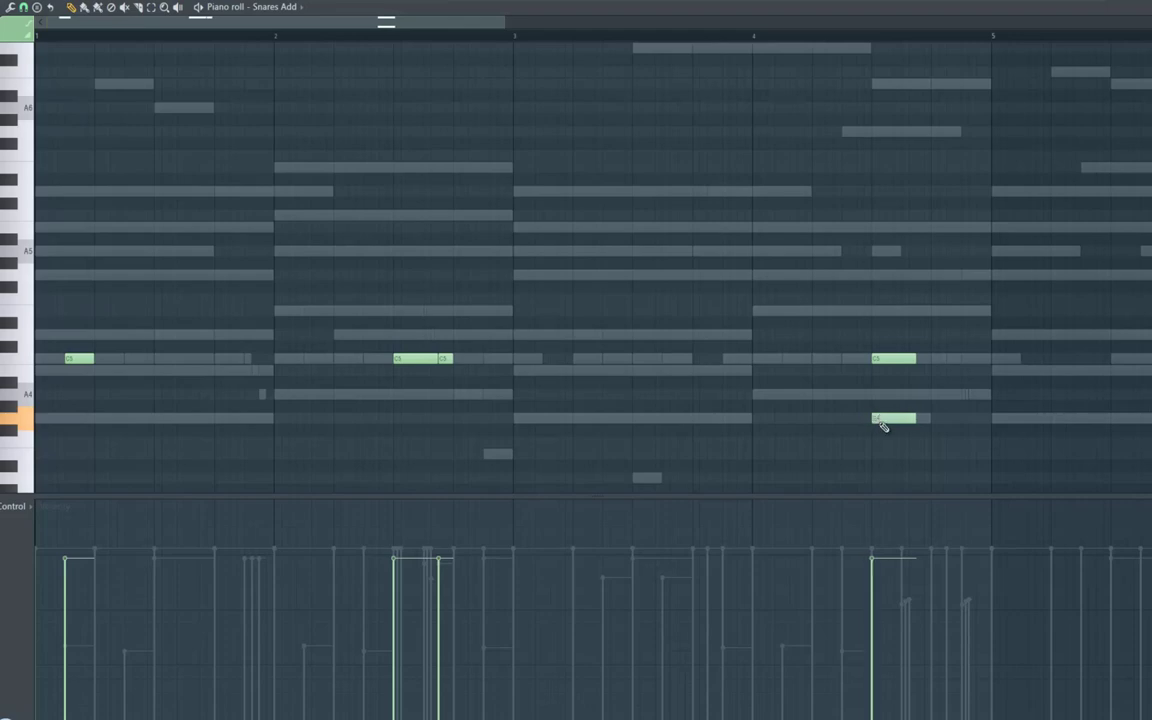
drag(893, 362, 926, 367)
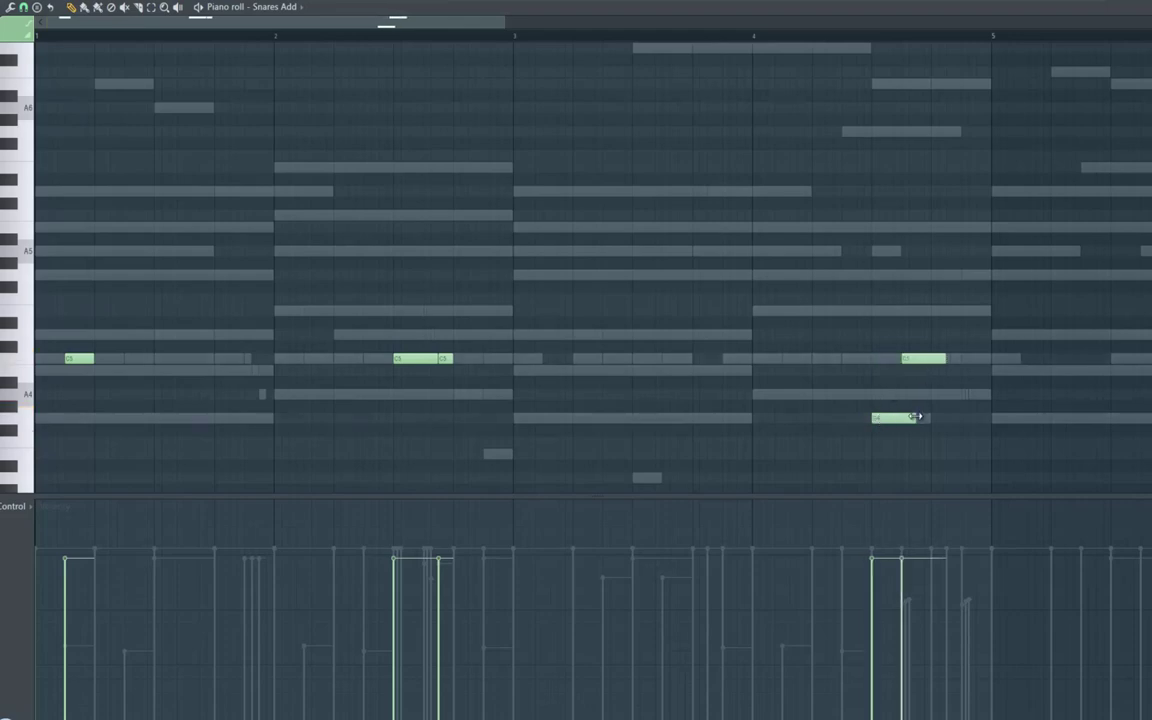
key(space)
drag(911, 417, 901, 417)
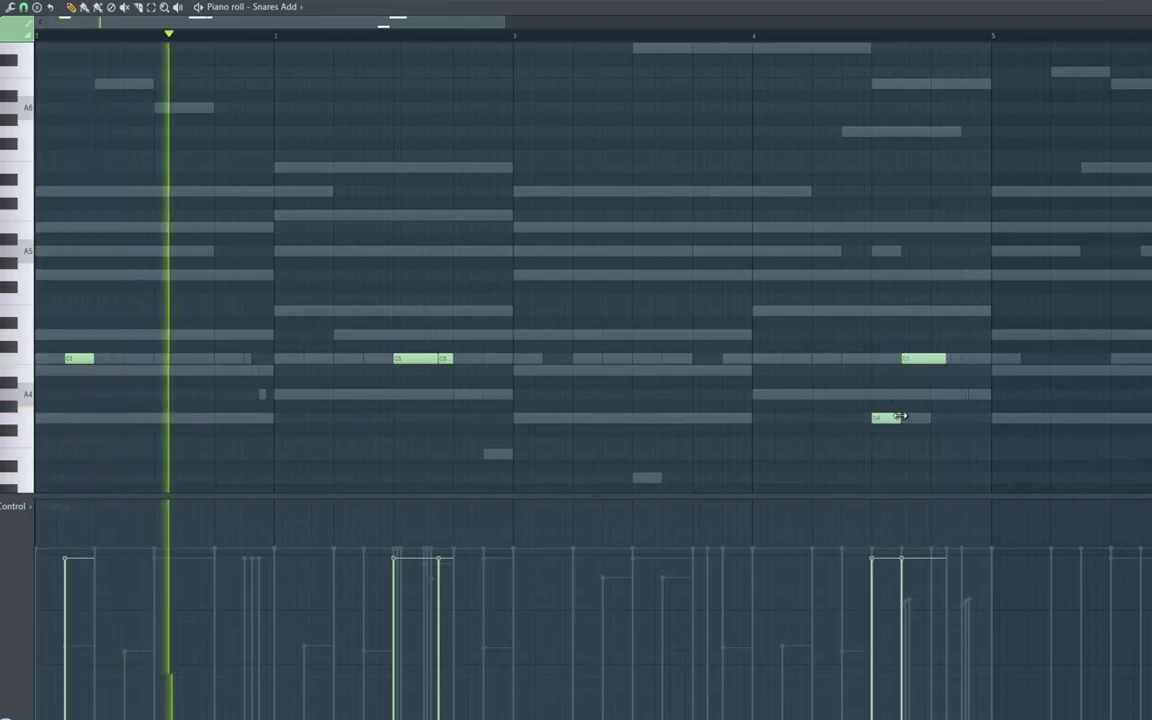
Raise the G4 snare note in bar 4 to C5, and delete the B4 note tried late in bar 3
click(670, 370)
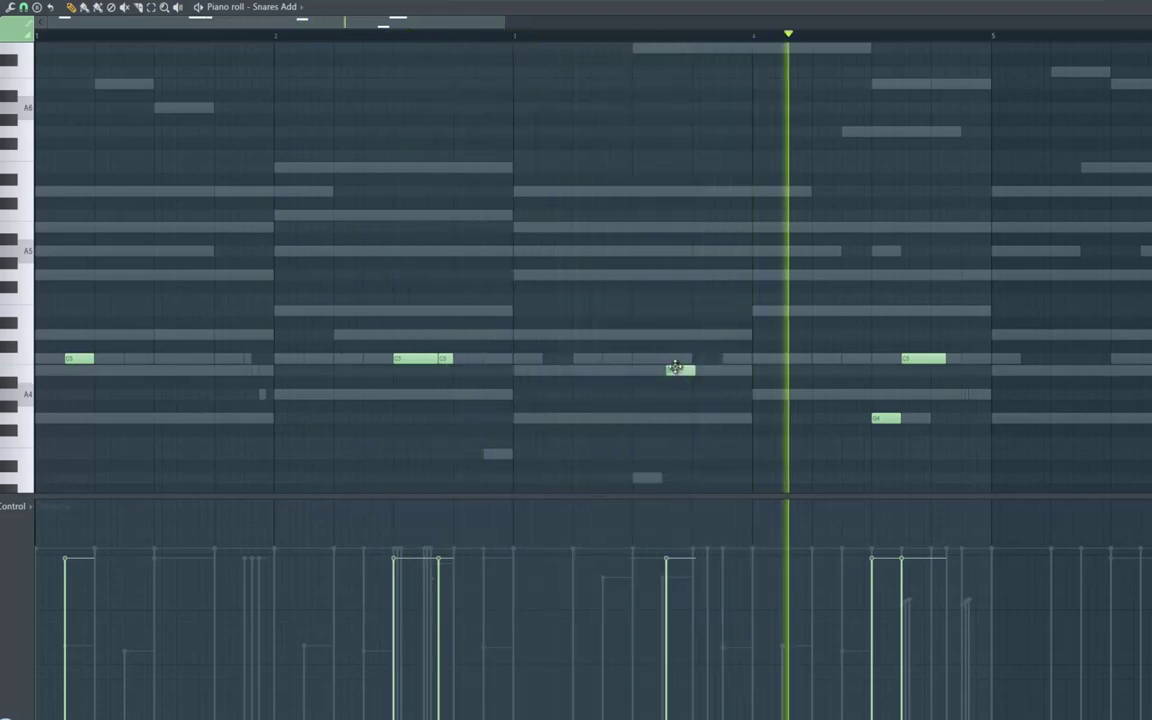
drag(675, 367, 672, 366)
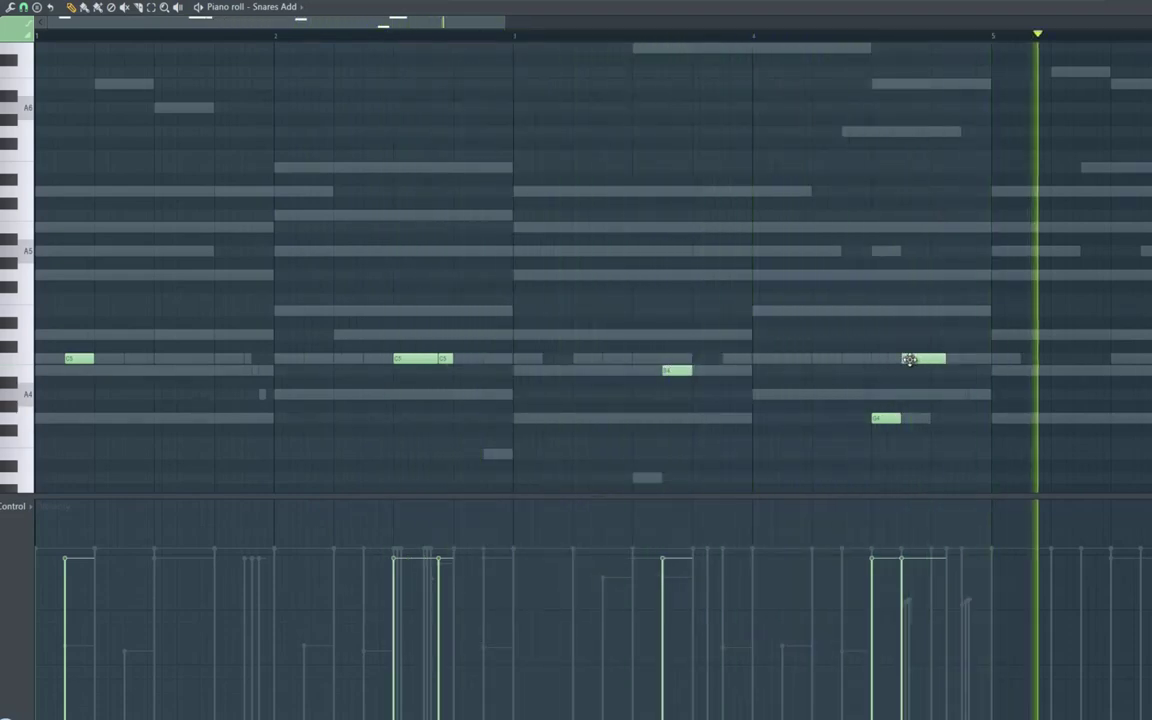
drag(886, 418, 911, 360)
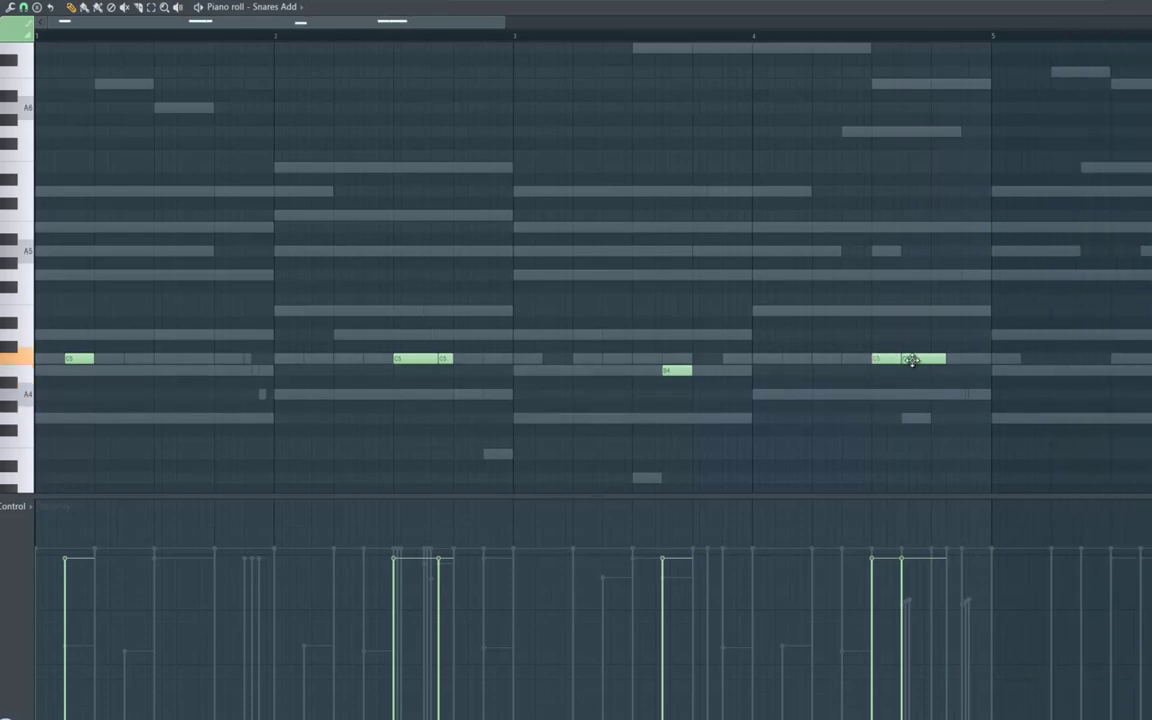
right_click(676, 372)
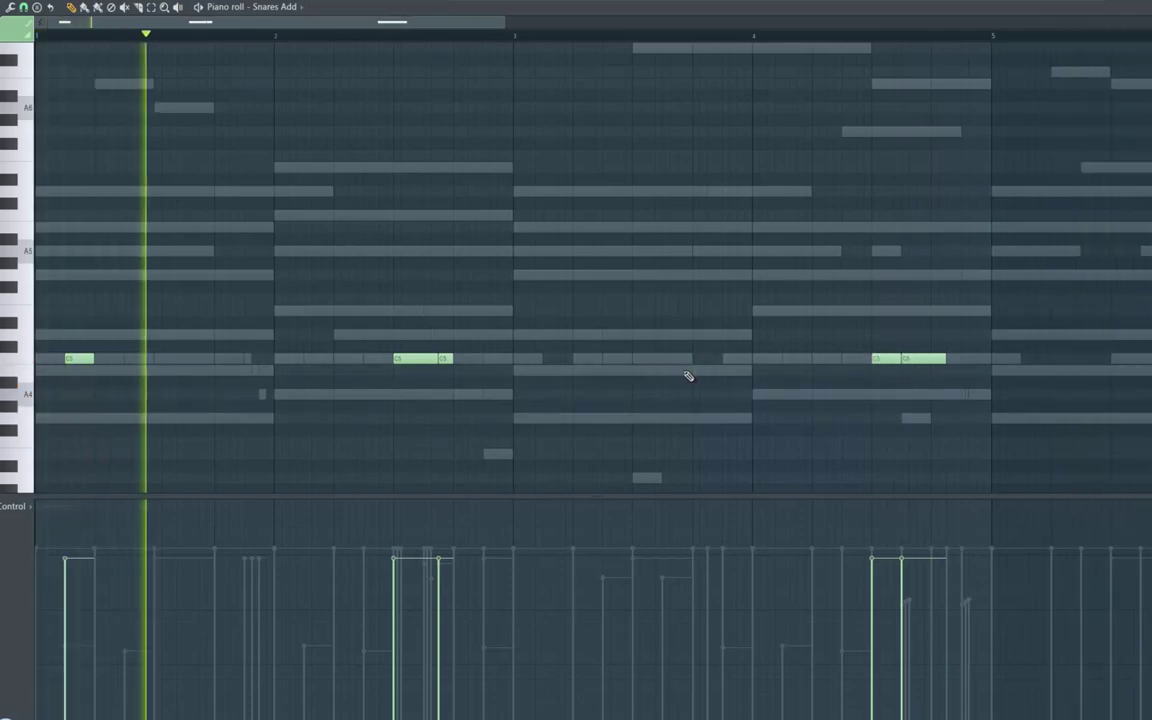
Add a short B4 snare note late in bar 3 and lower its velocity
click(683, 372)
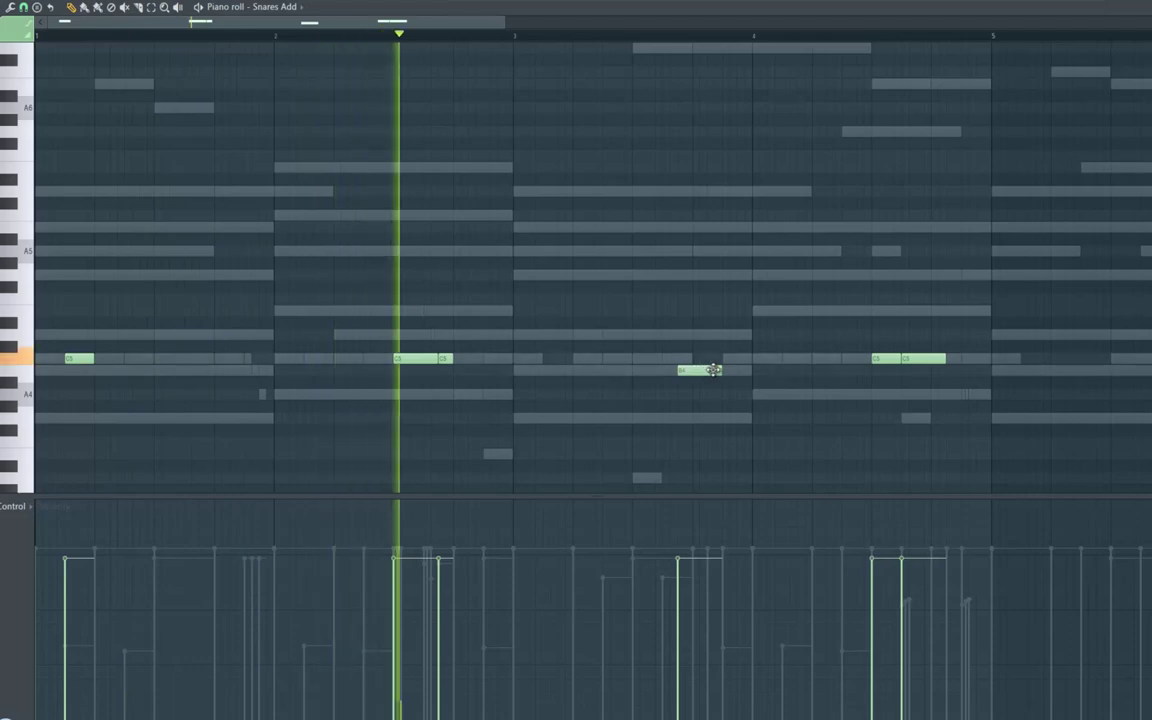
drag(697, 372, 686, 371)
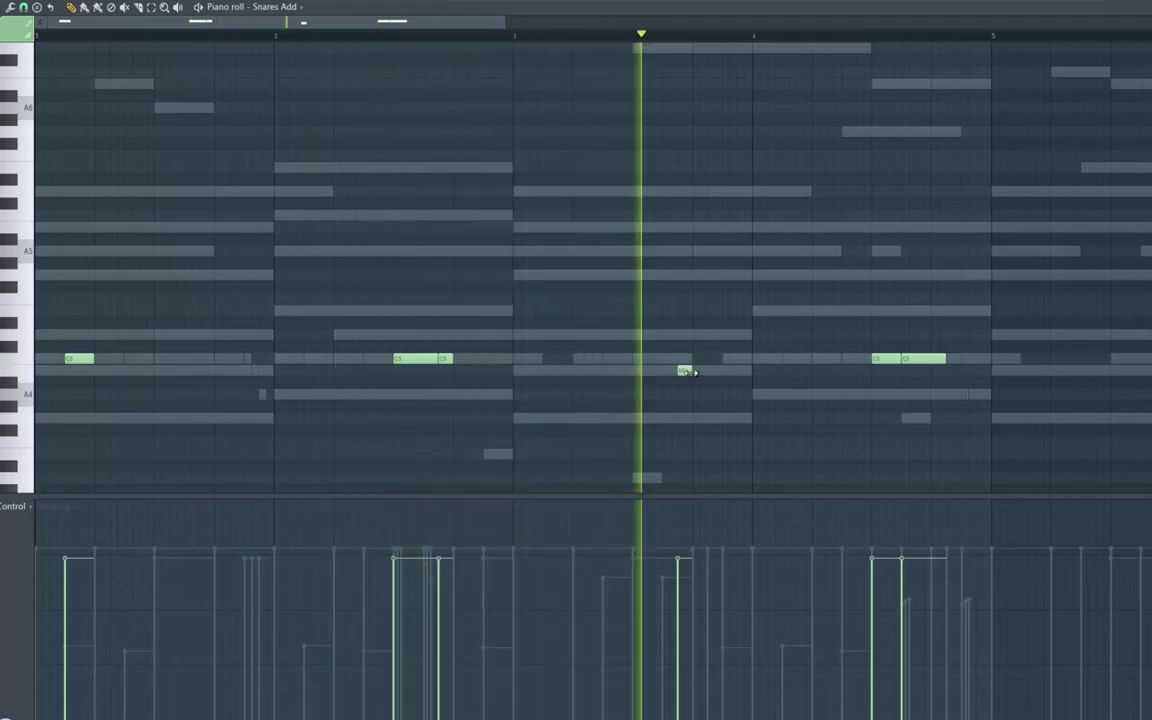
click(679, 601)
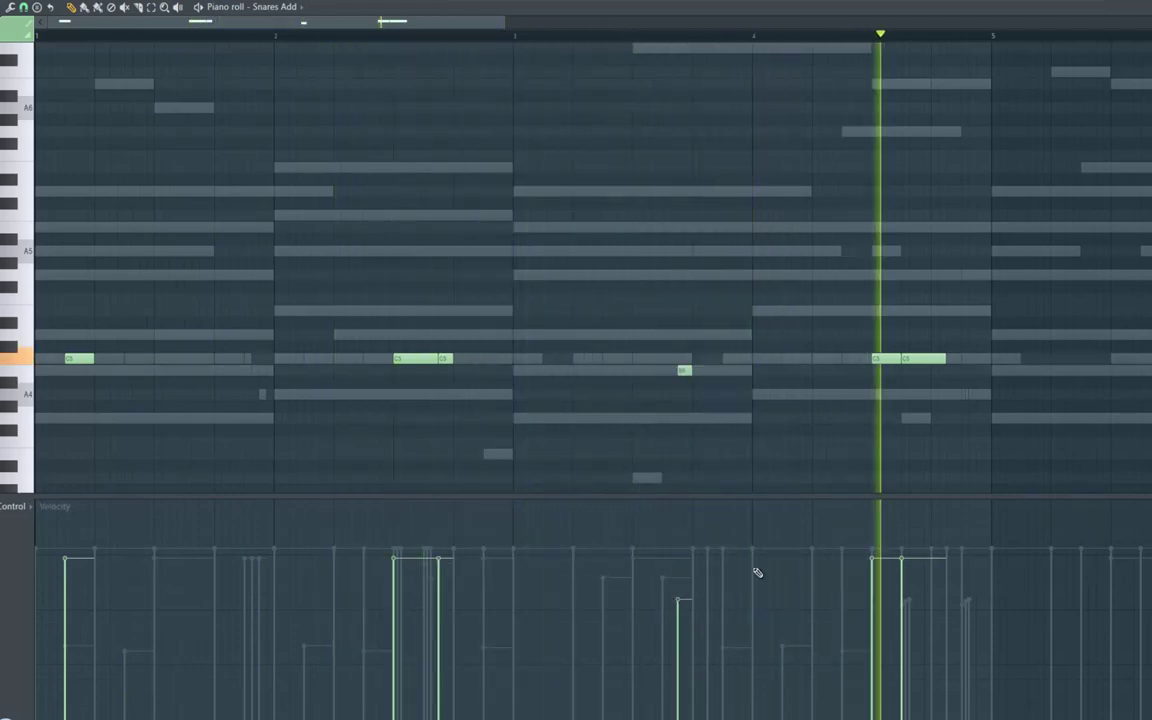
Shorten the last C5 note in bar 4 and copy the four-bar snare pattern into bars 5 to 8
drag(945, 358, 930, 358)
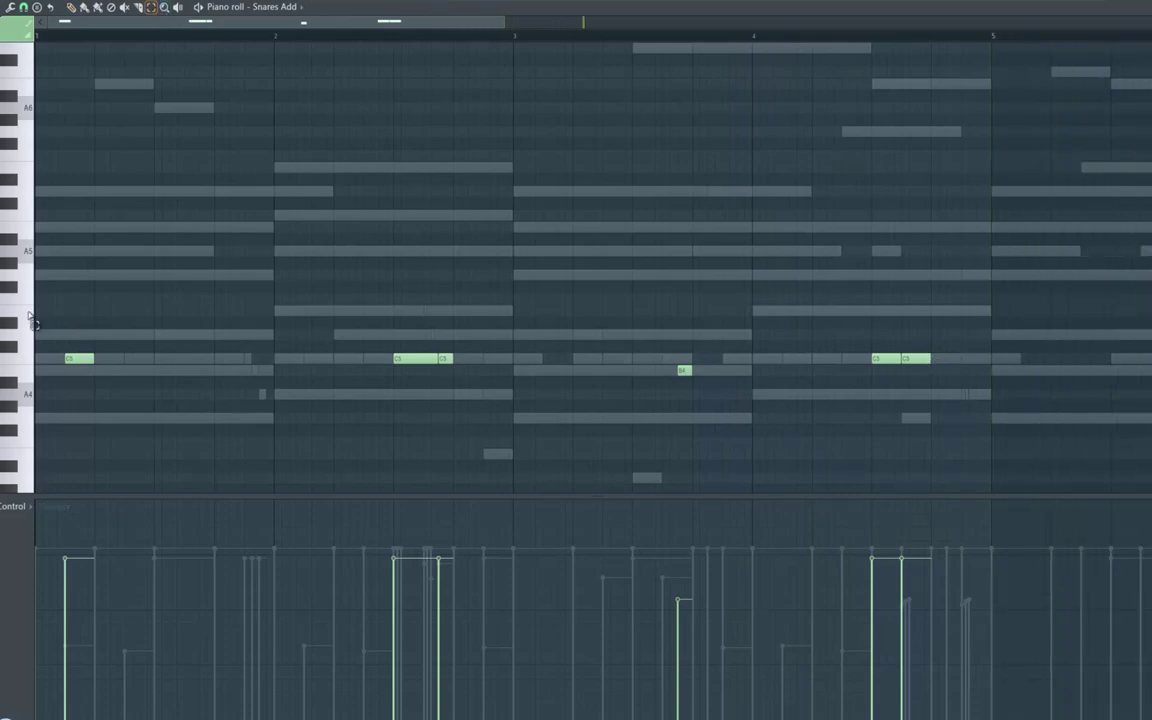
drag(29, 313, 10, 430)
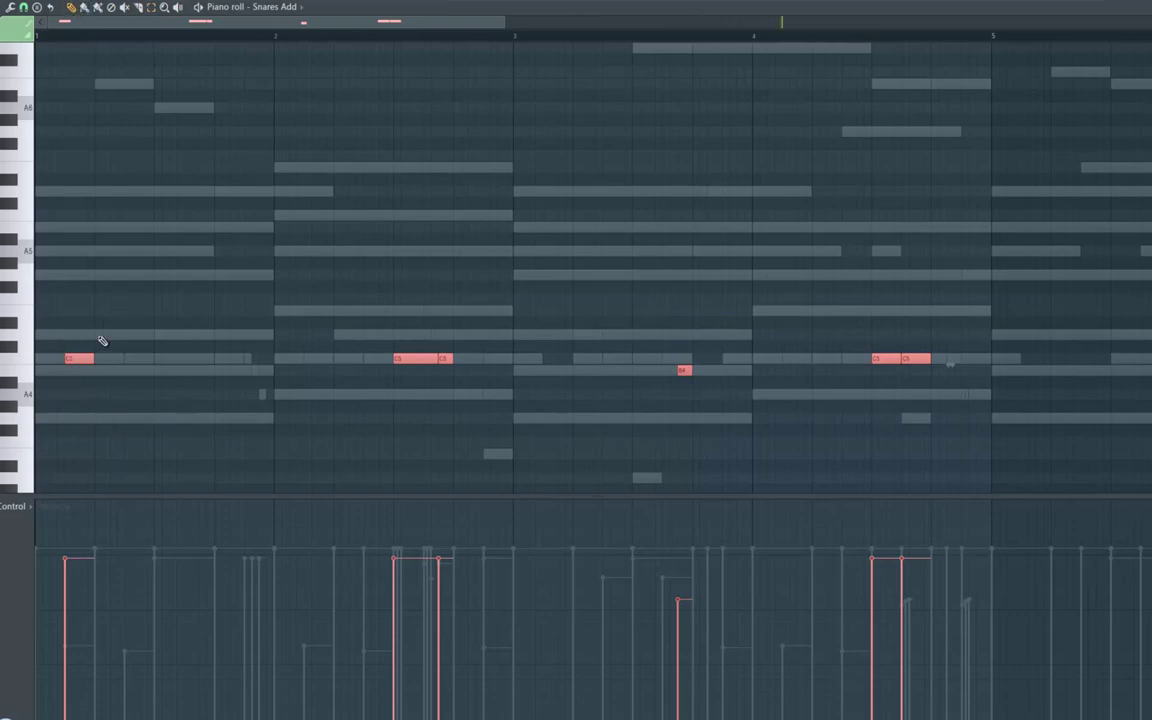
drag(85, 360, 1056, 367)
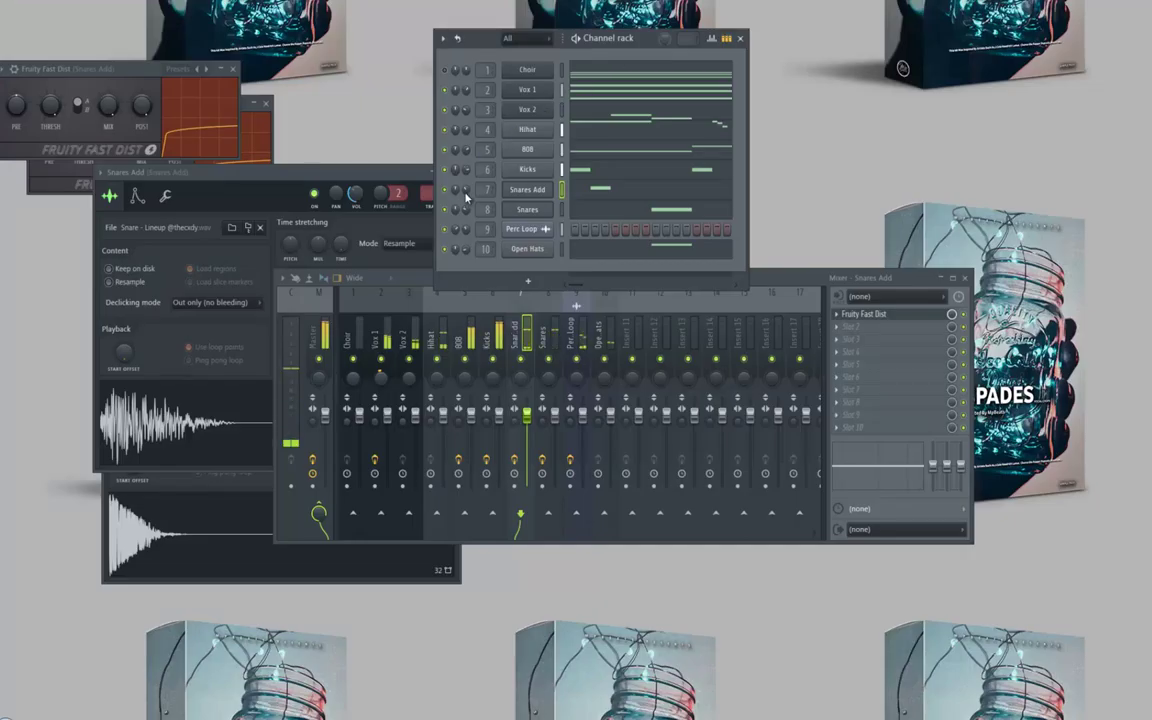
Delete the short B4 notes in bars 3 and 7 of the Snares Add pattern
right_click(524, 199)
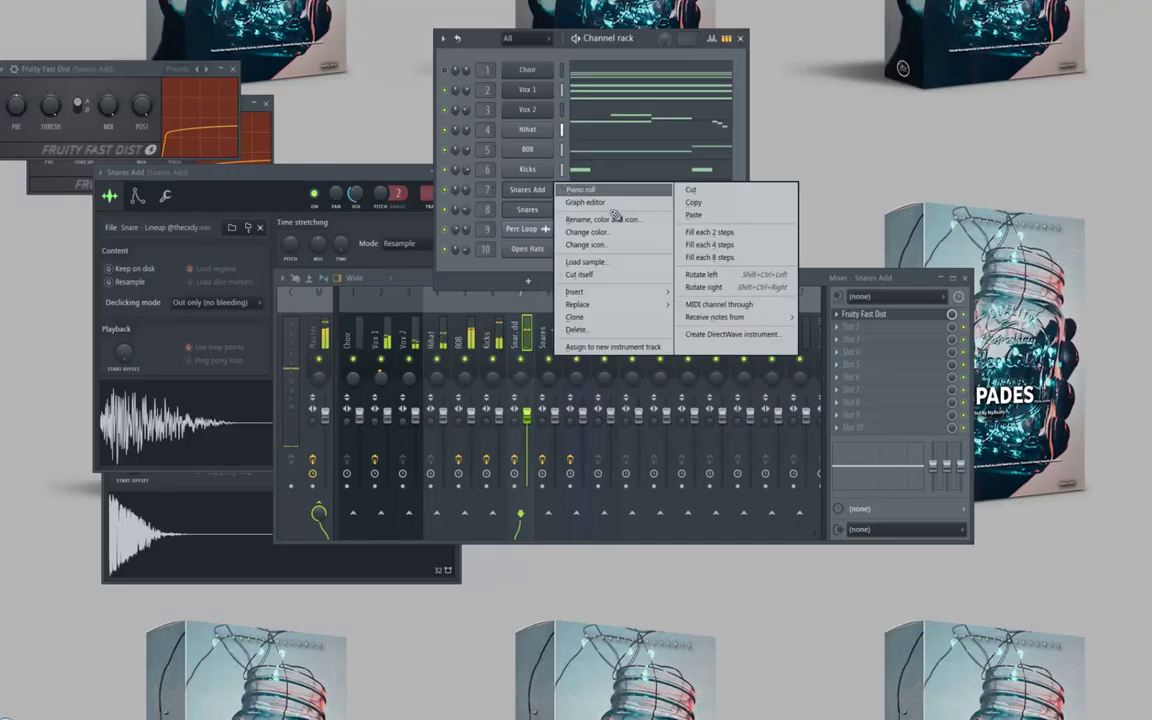
click(522, 172)
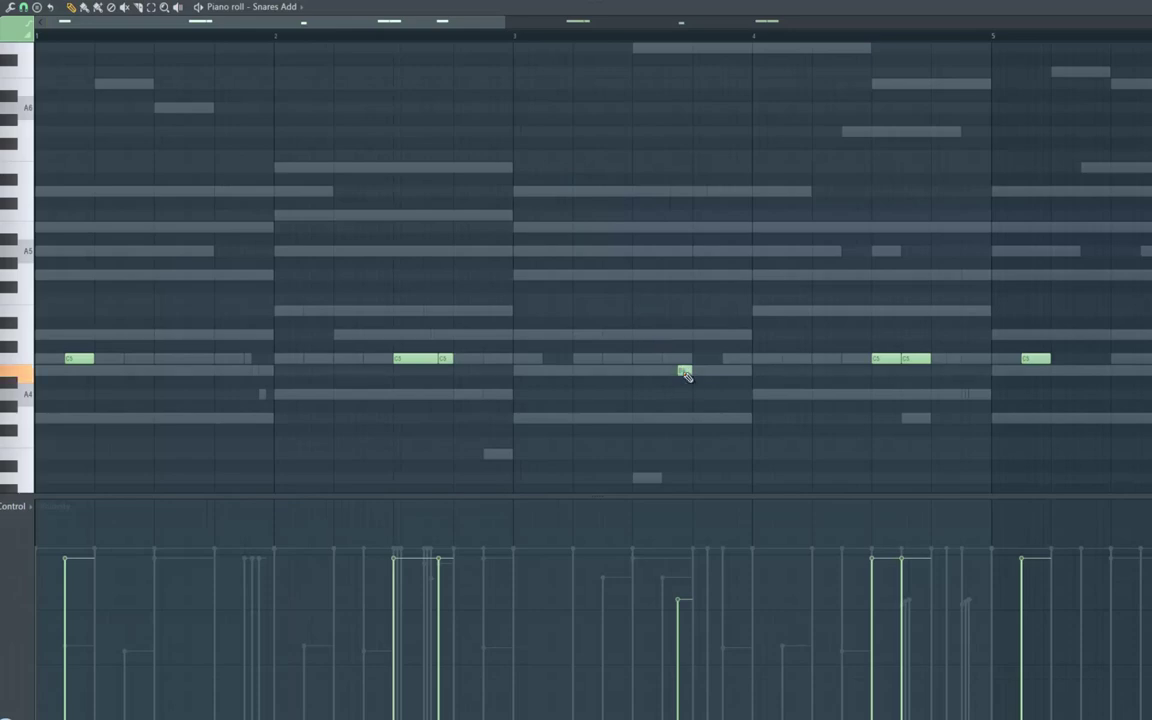
right_click(683, 372)
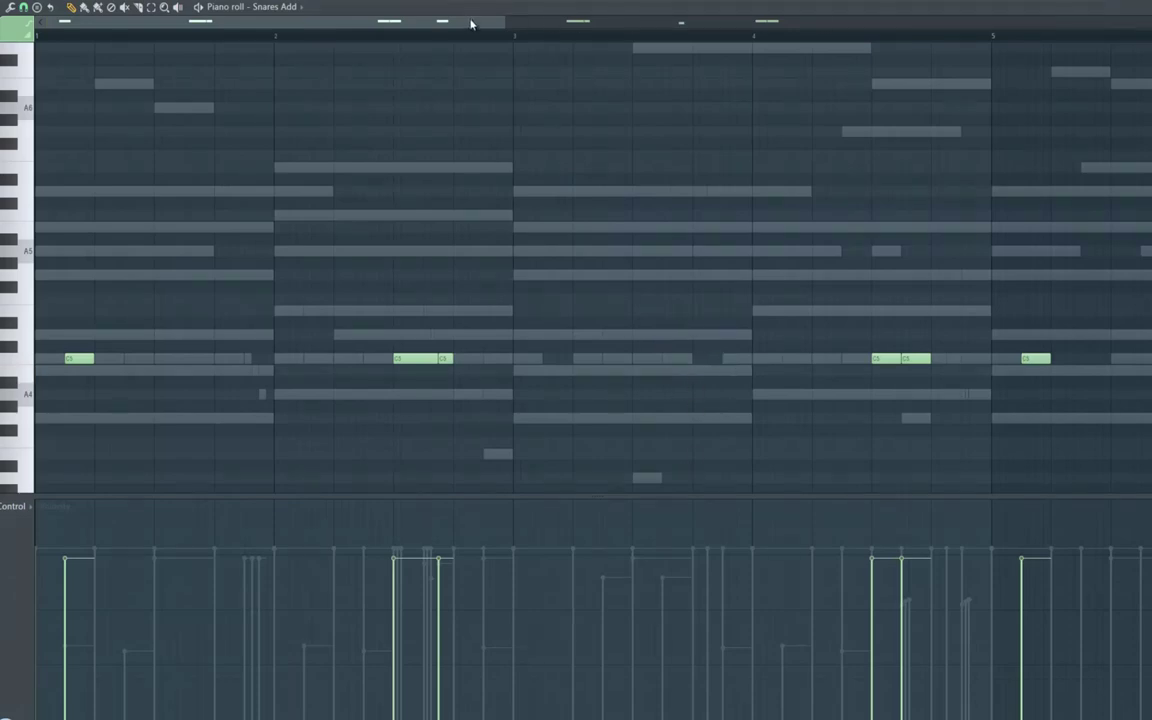
key(space)
drag(472, 24, 712, 48)
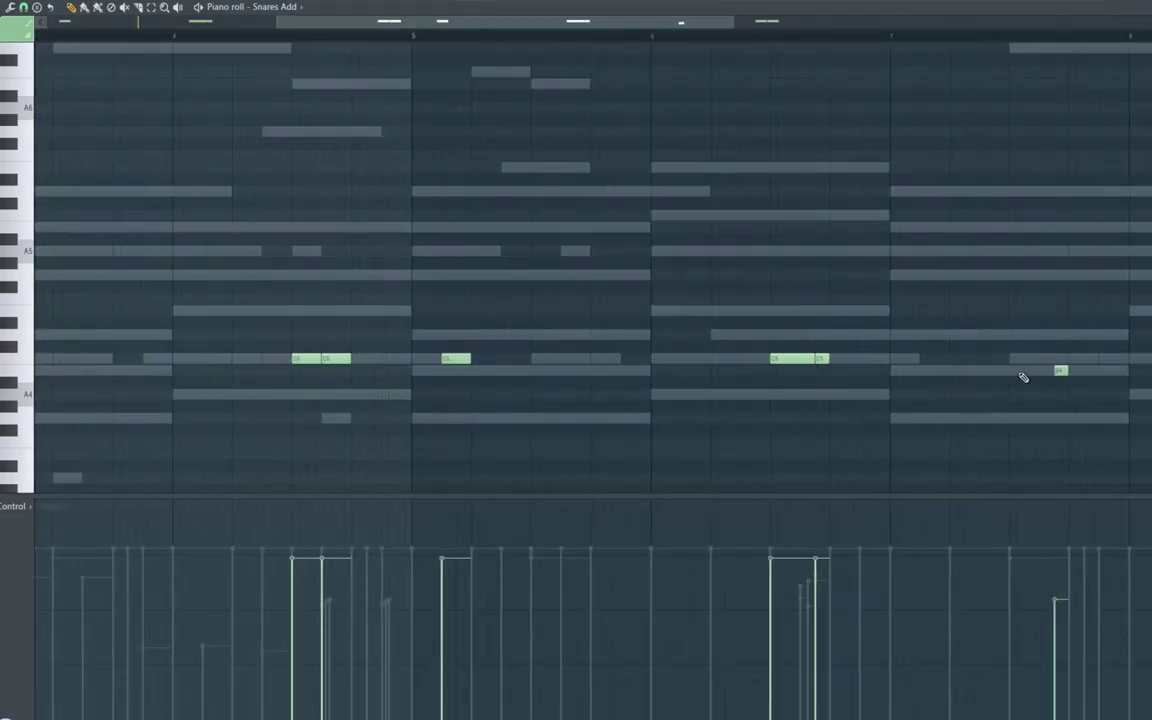
right_click(1058, 370)
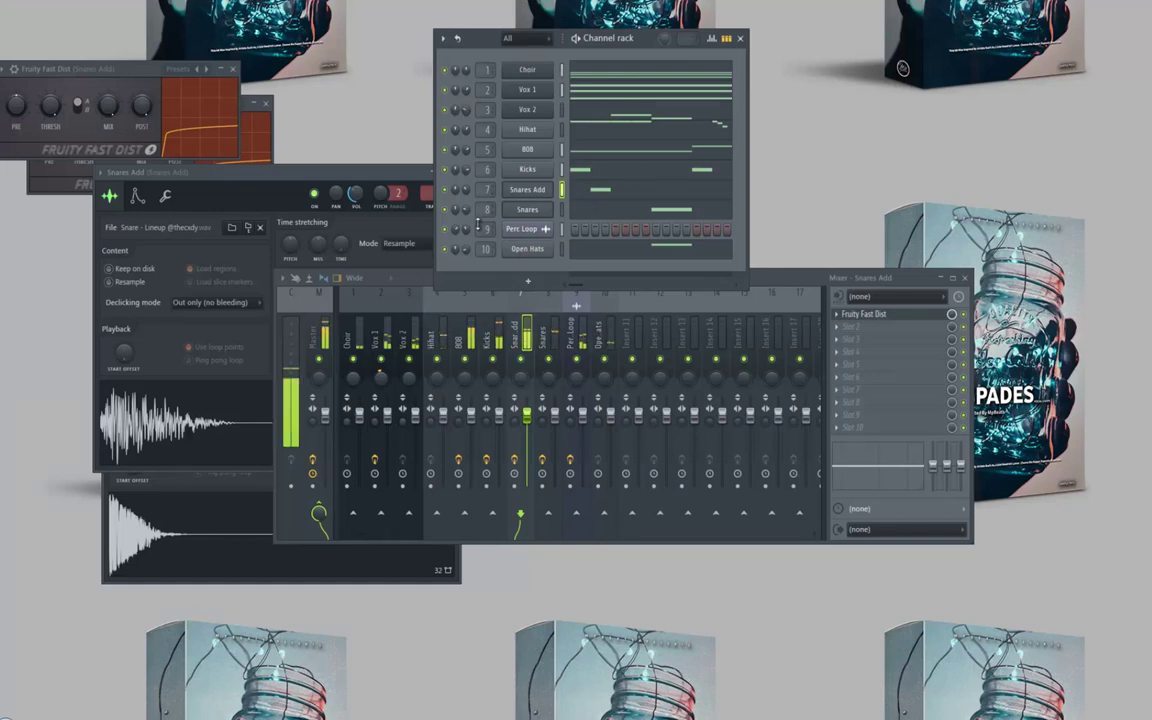
Close the Snares Add and Snares channel settings and both Fruity Fast Dist windows
click(398, 178)
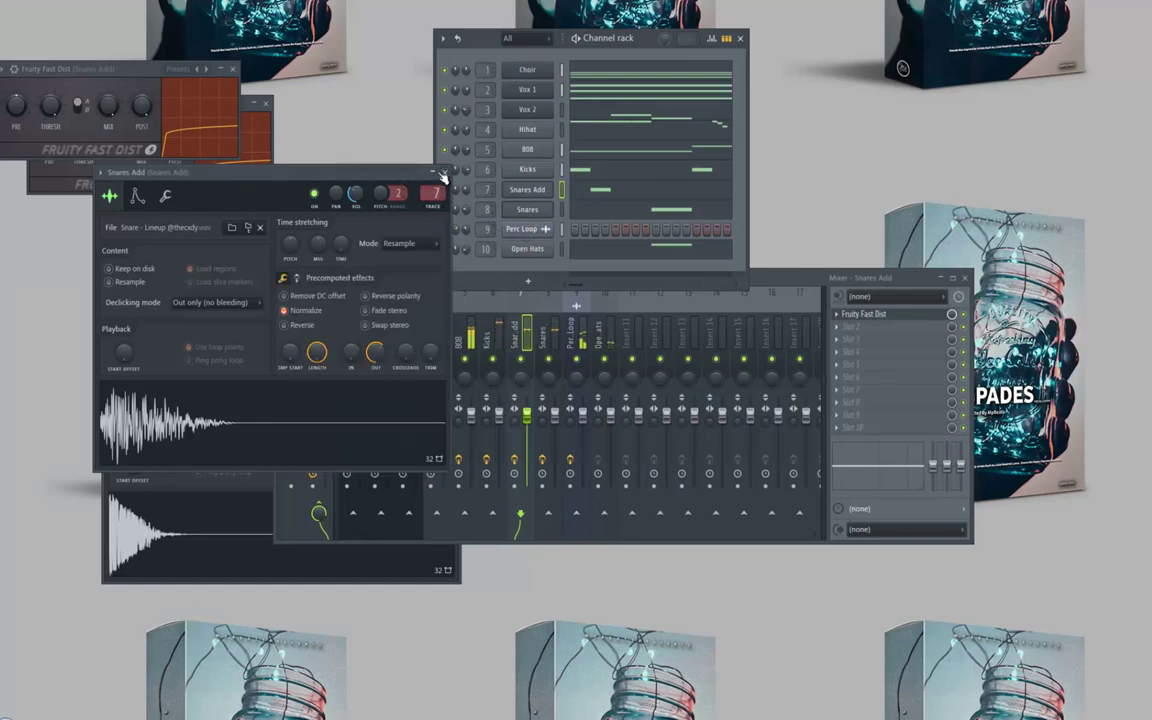
click(445, 173)
click(267, 294)
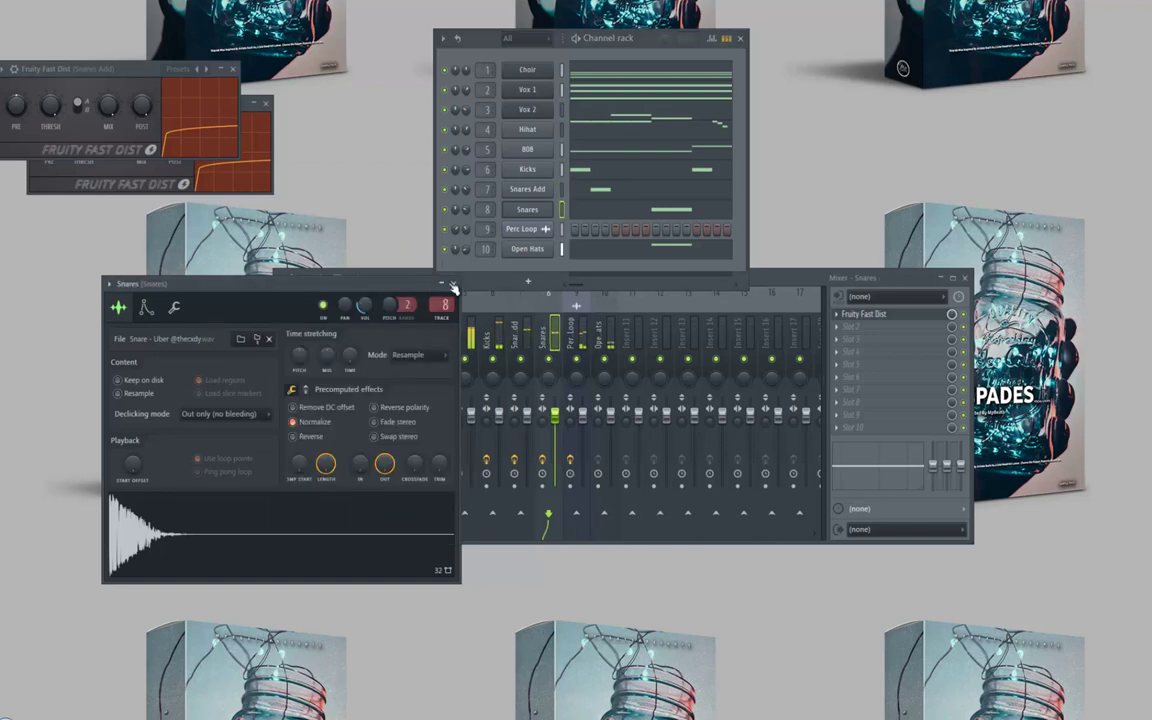
click(453, 284)
click(234, 70)
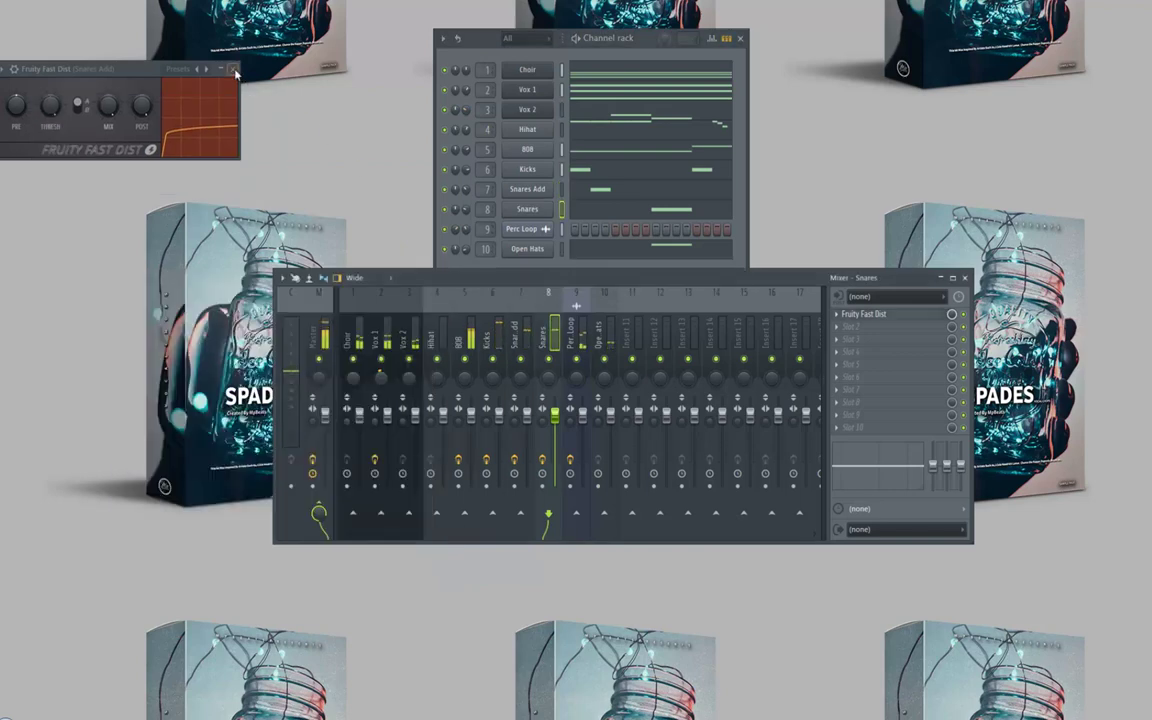
click(234, 70)
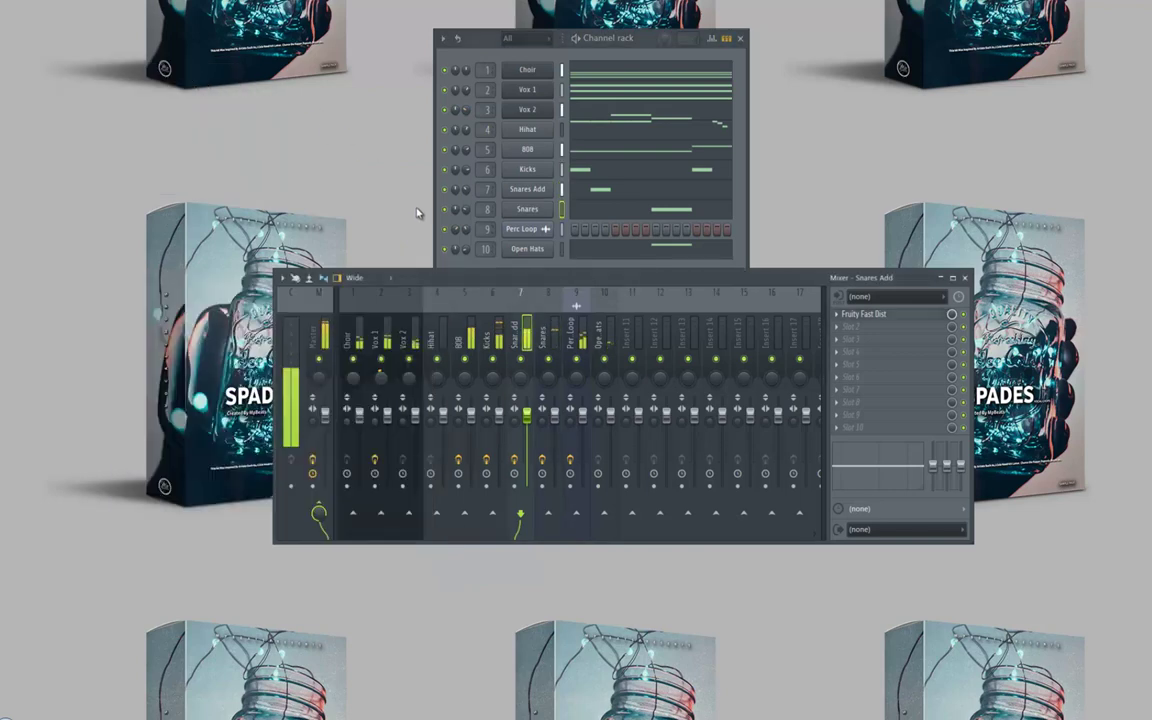
Open the Hihat channel's notes in the piano roll
right_click(527, 129)
click(590, 130)
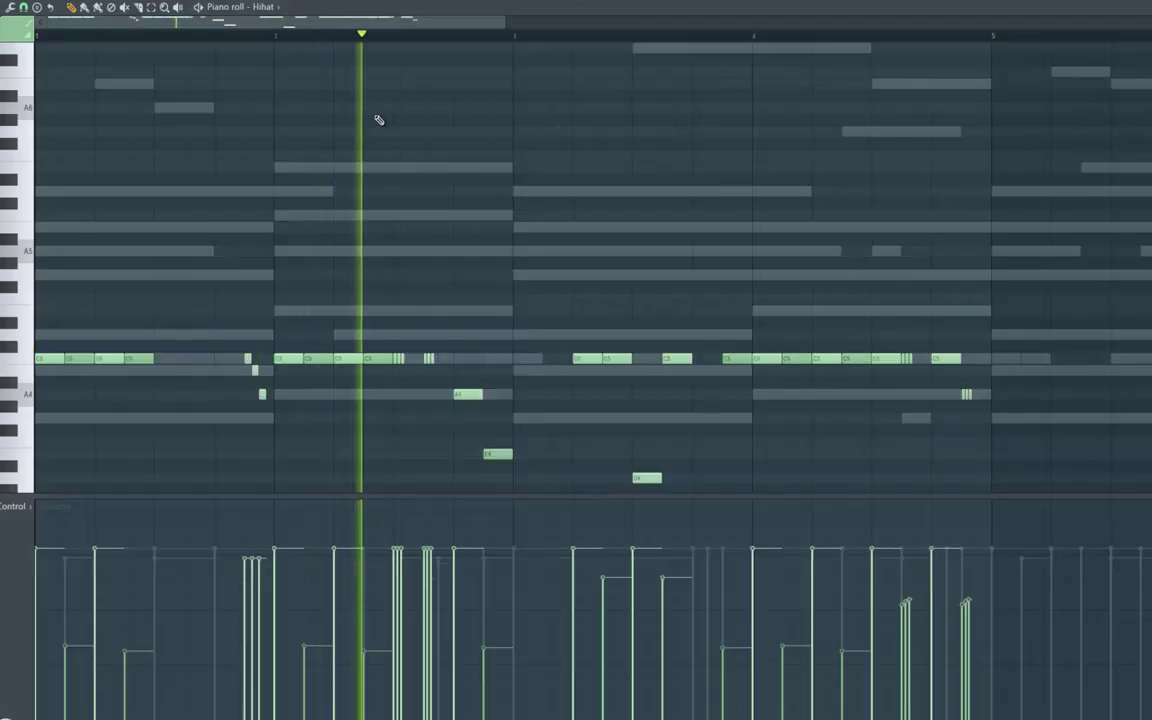
Copy the four-bar Hihat pattern into bars 5 to 8
click(152, 9)
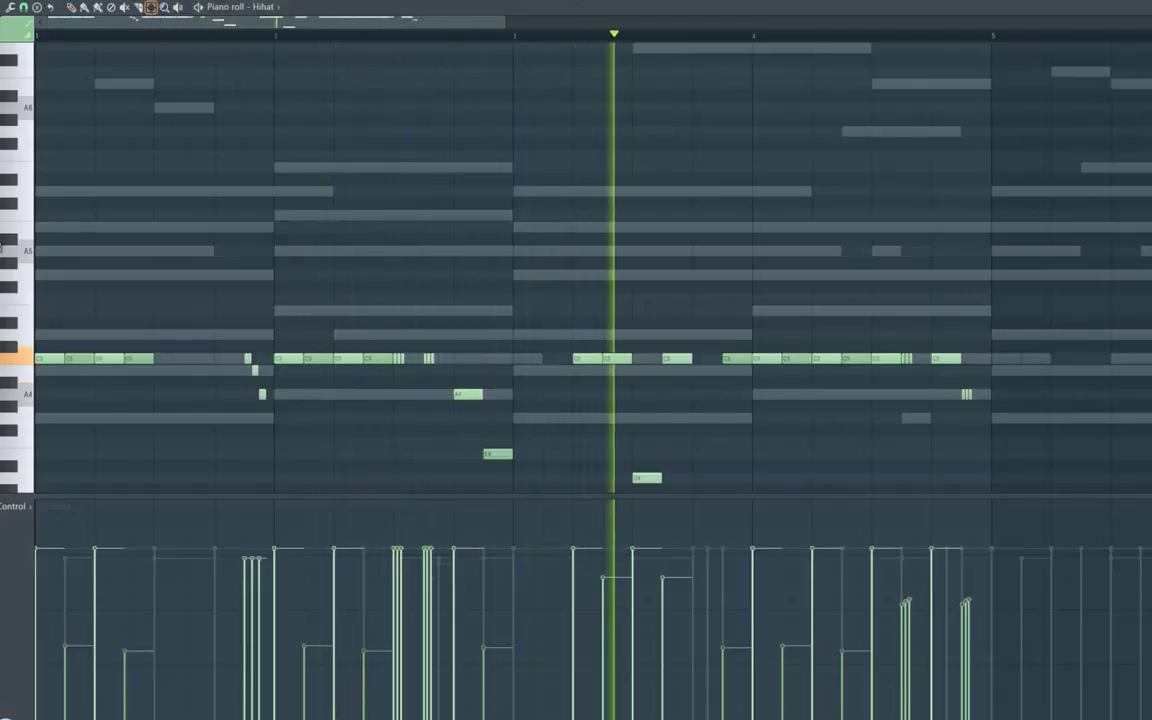
drag(18, 224, 23, 483)
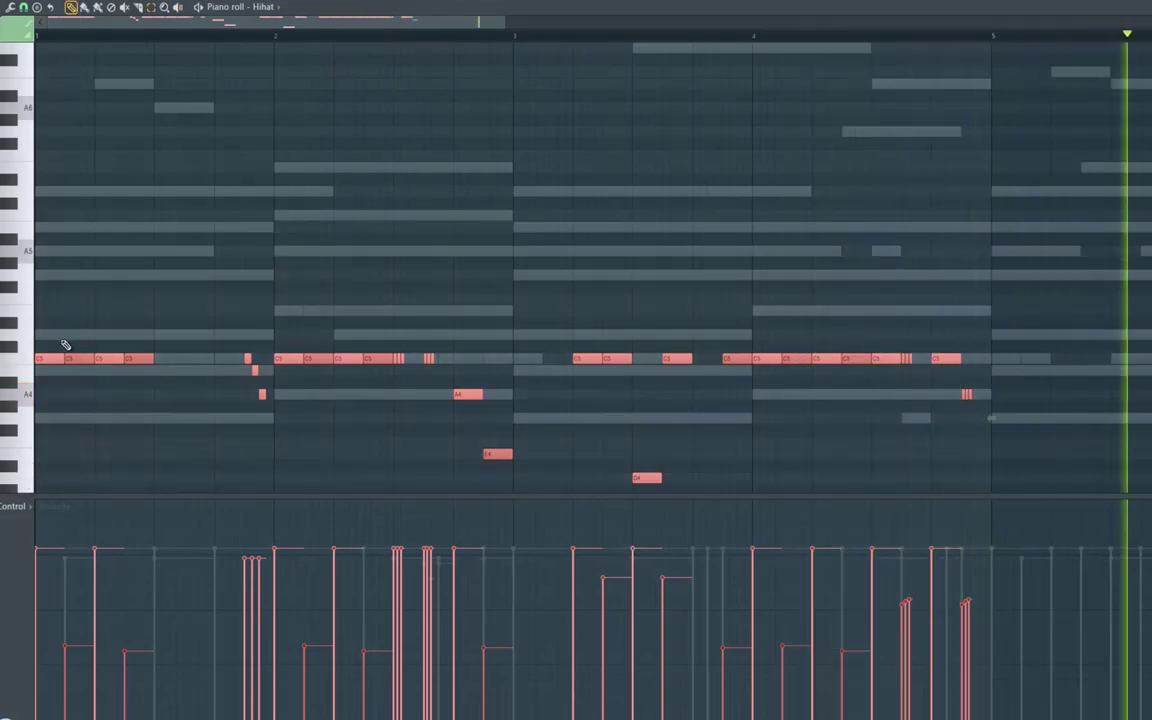
mouse_move(42, 362)
mouse_down()
mouse_move(797, 417)
mouse_move(1015, 398)
mouse_move(1004, 392)
mouse_up()
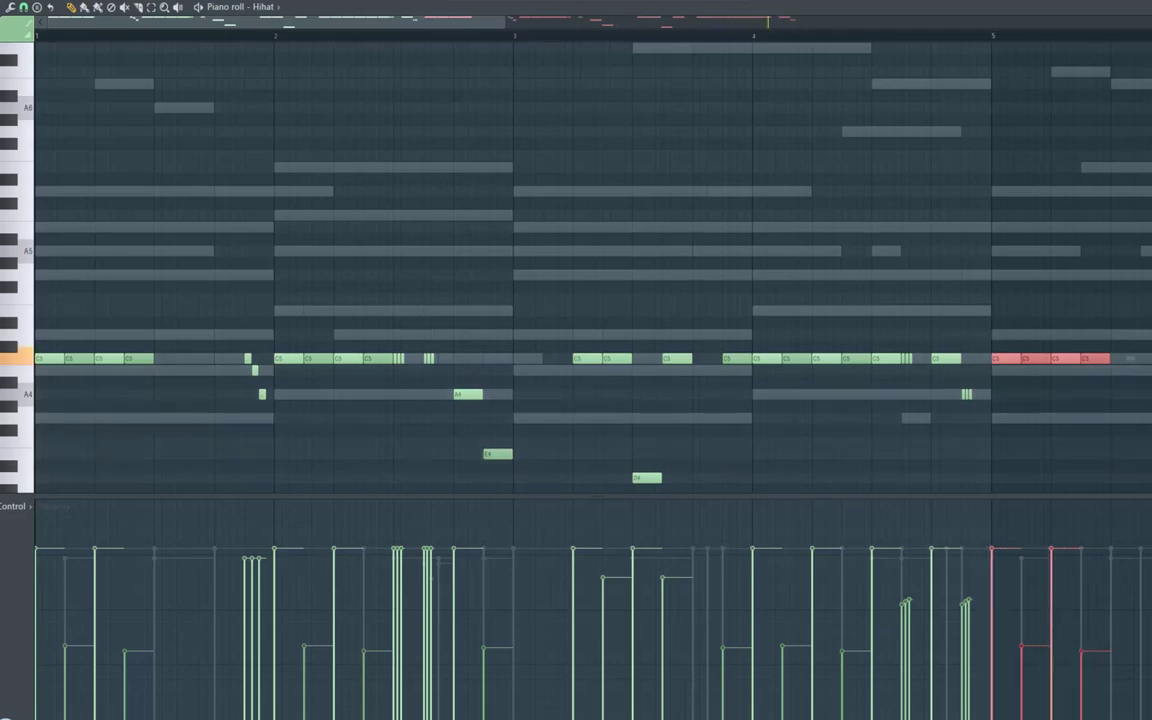
key(space)
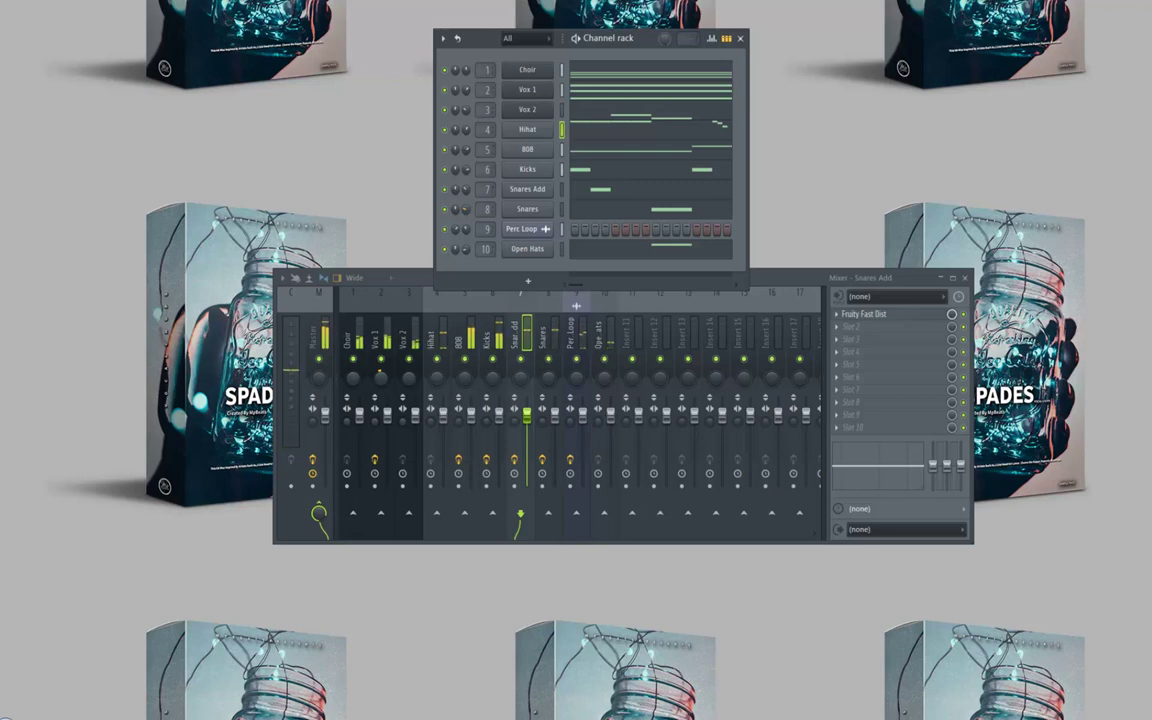
Show the sample browser, collapse the Mp Beats Drumkits folder and open the Vocals folder inside Packs
key(alt+F8)
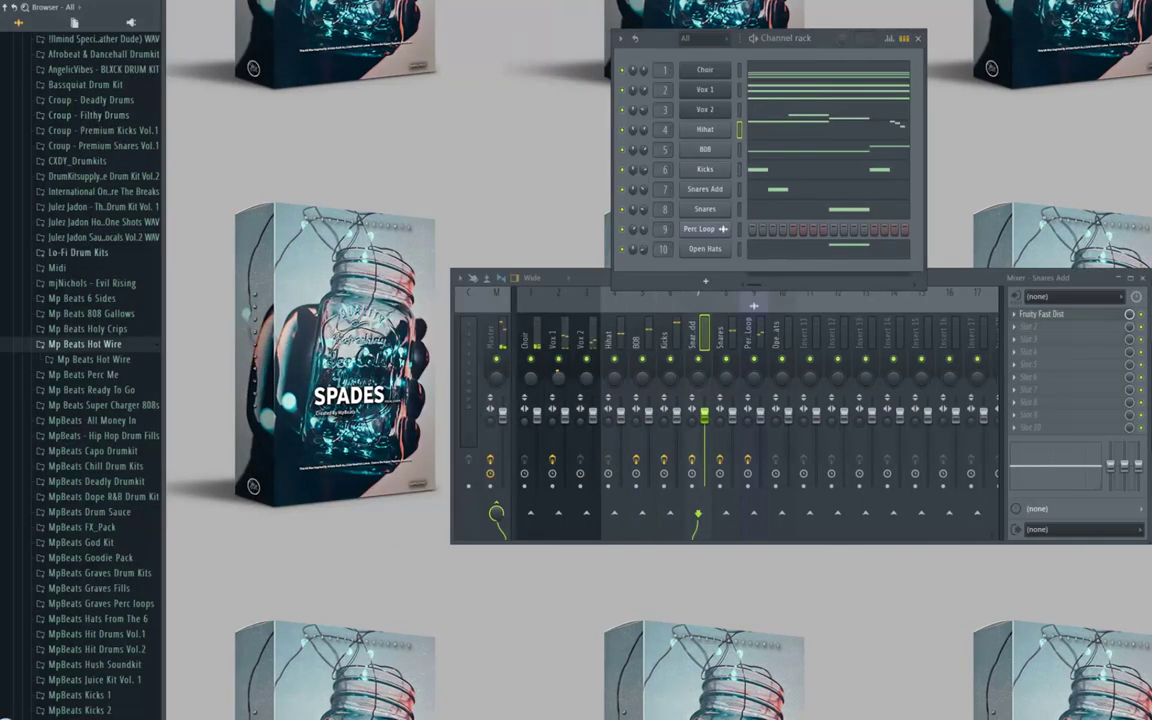
scroll(25, 386, up, 15)
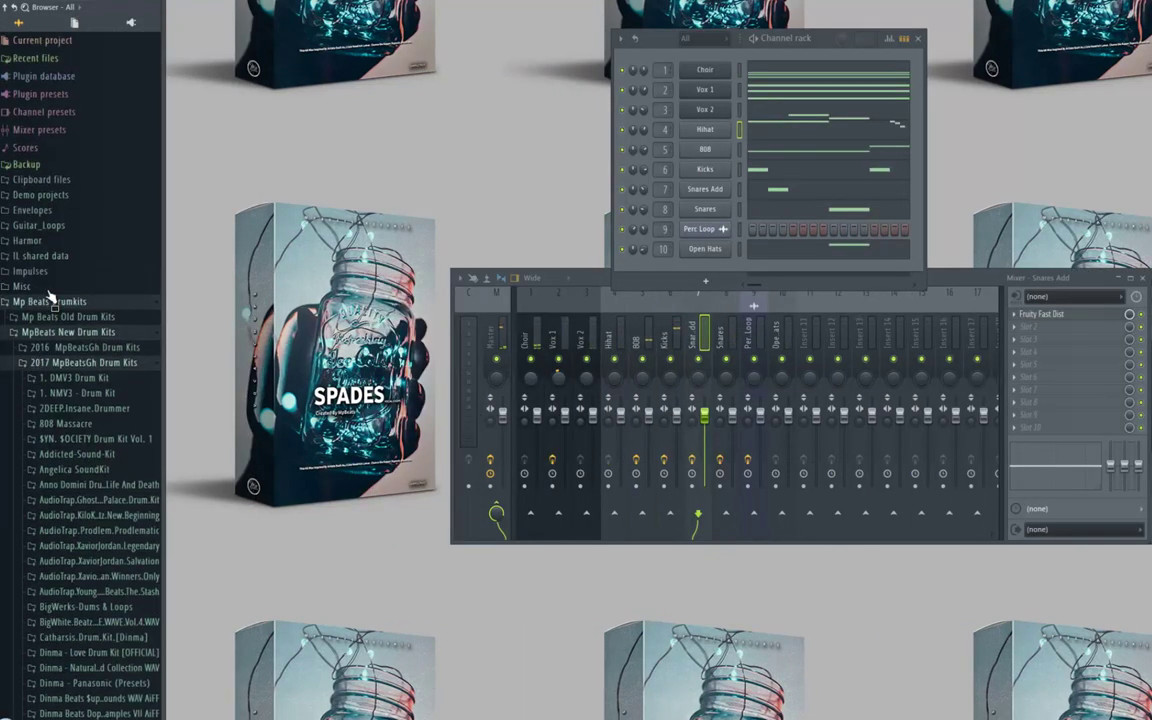
click(47, 298)
click(24, 332)
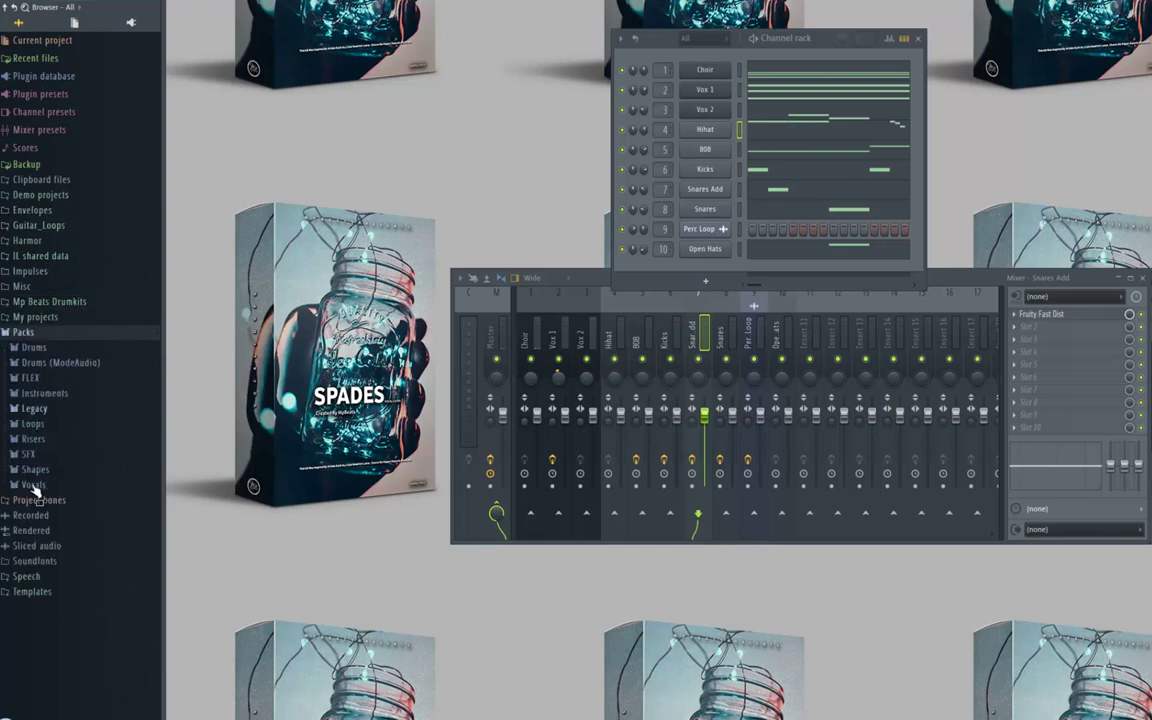
click(34, 485)
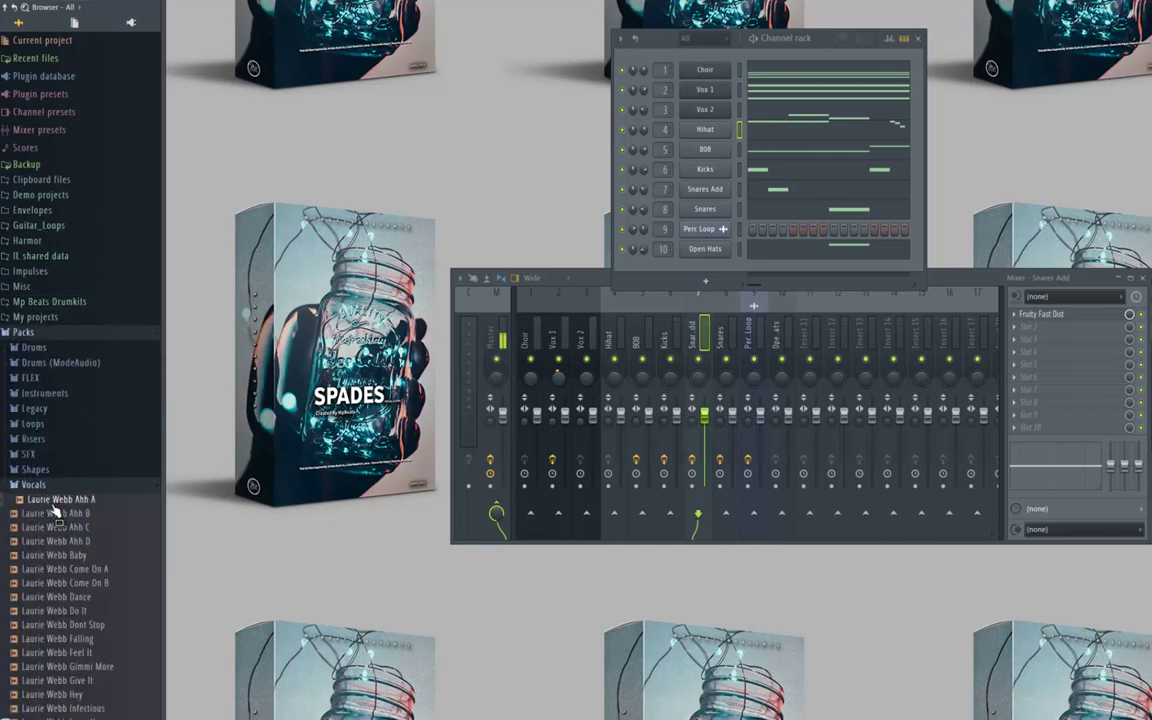
Audition the Ahh vocal samples and load the Ahh A sample as a new channel
click(62, 516)
click(64, 529)
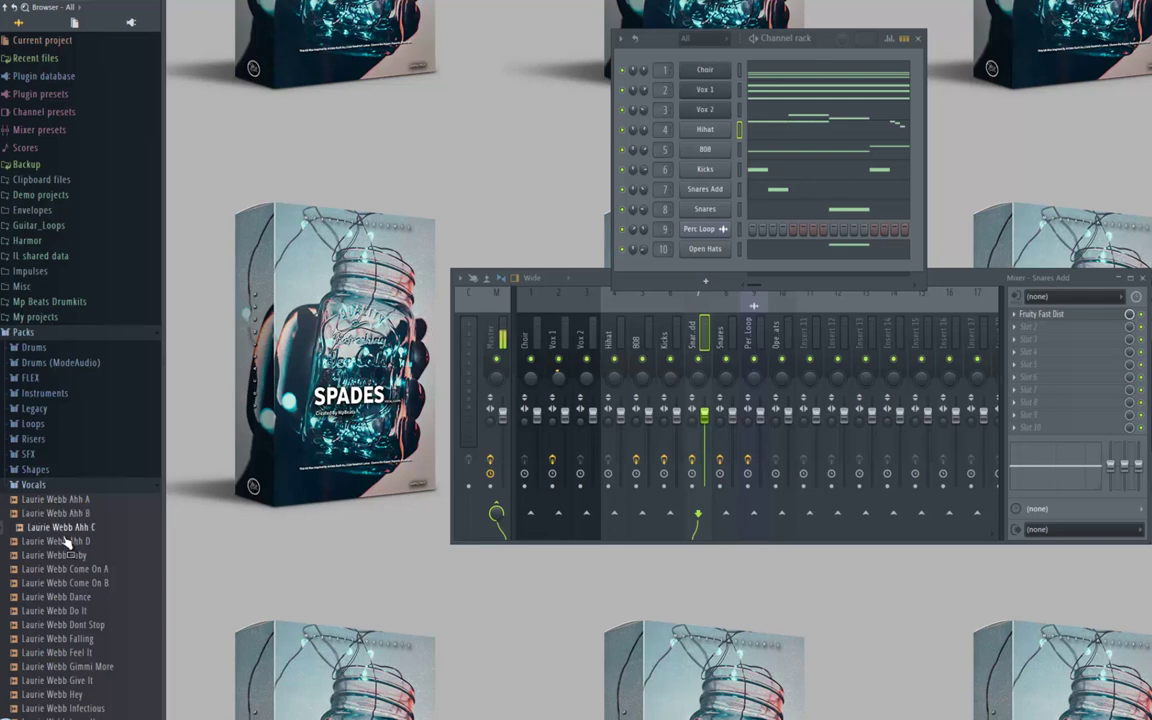
click(67, 542)
click(77, 570)
click(79, 541)
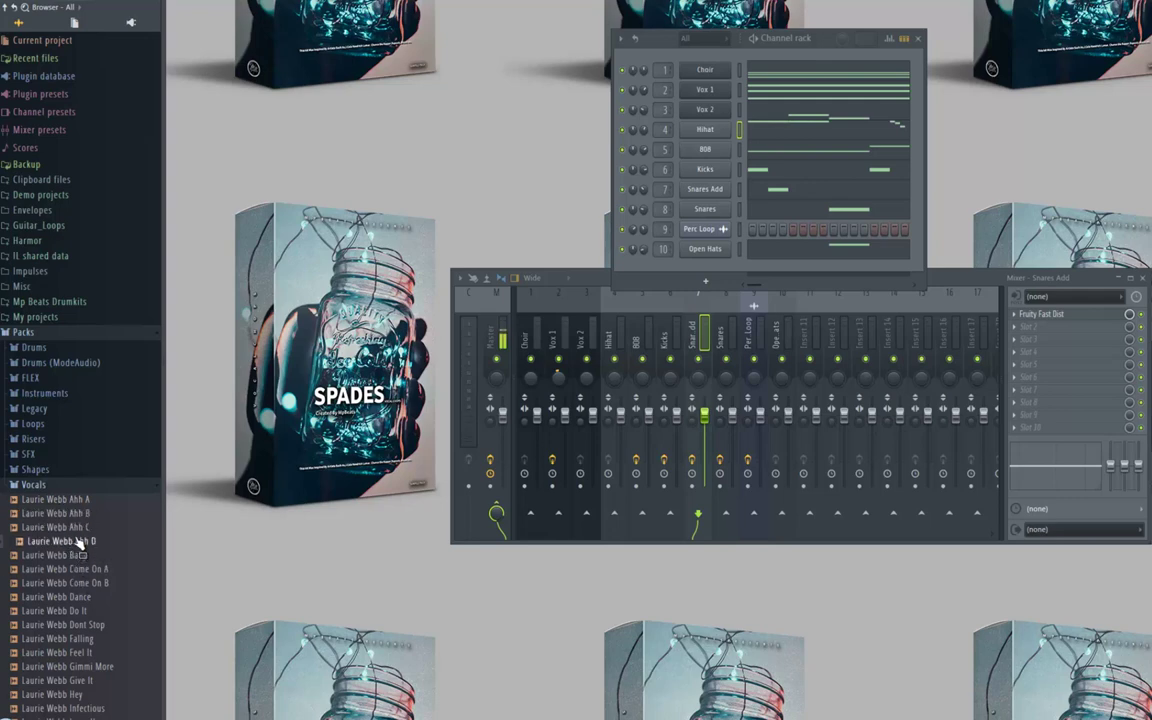
click(80, 513)
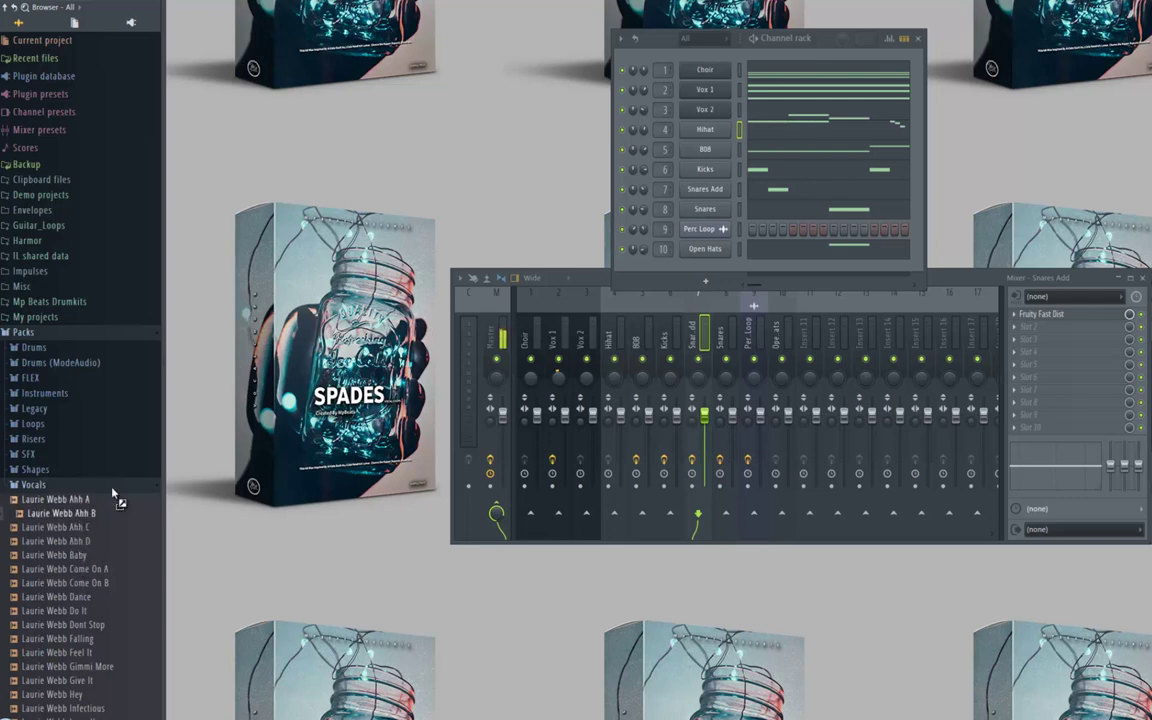
drag(112, 497, 702, 272)
click(703, 270)
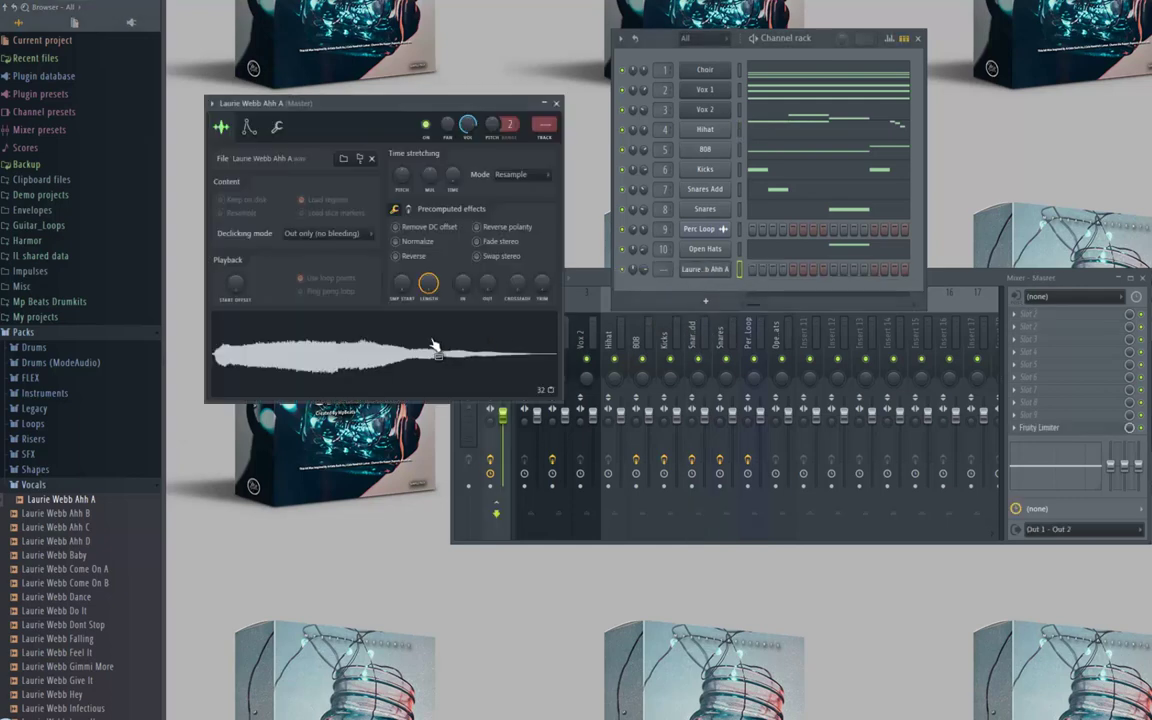
Detect the Ahh A sample's pitch regions in Edison and set its channel root note to F#5
right_click(435, 346)
click(499, 375)
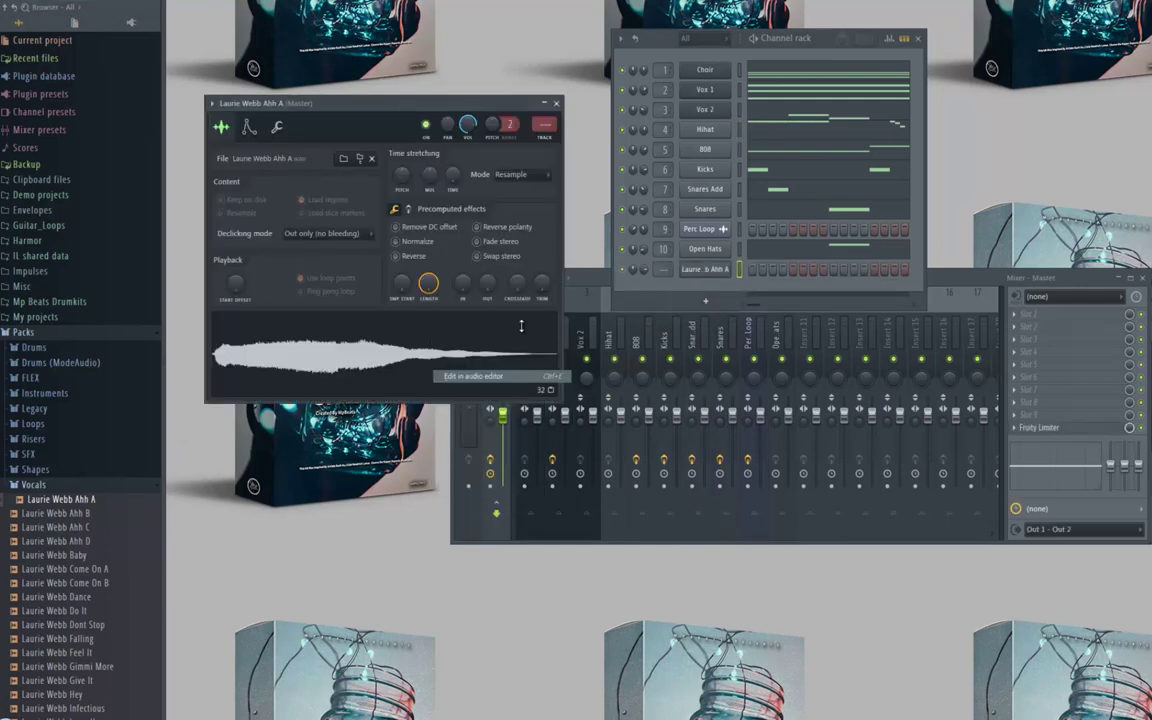
right_click(503, 325)
mouse_move(514, 386)
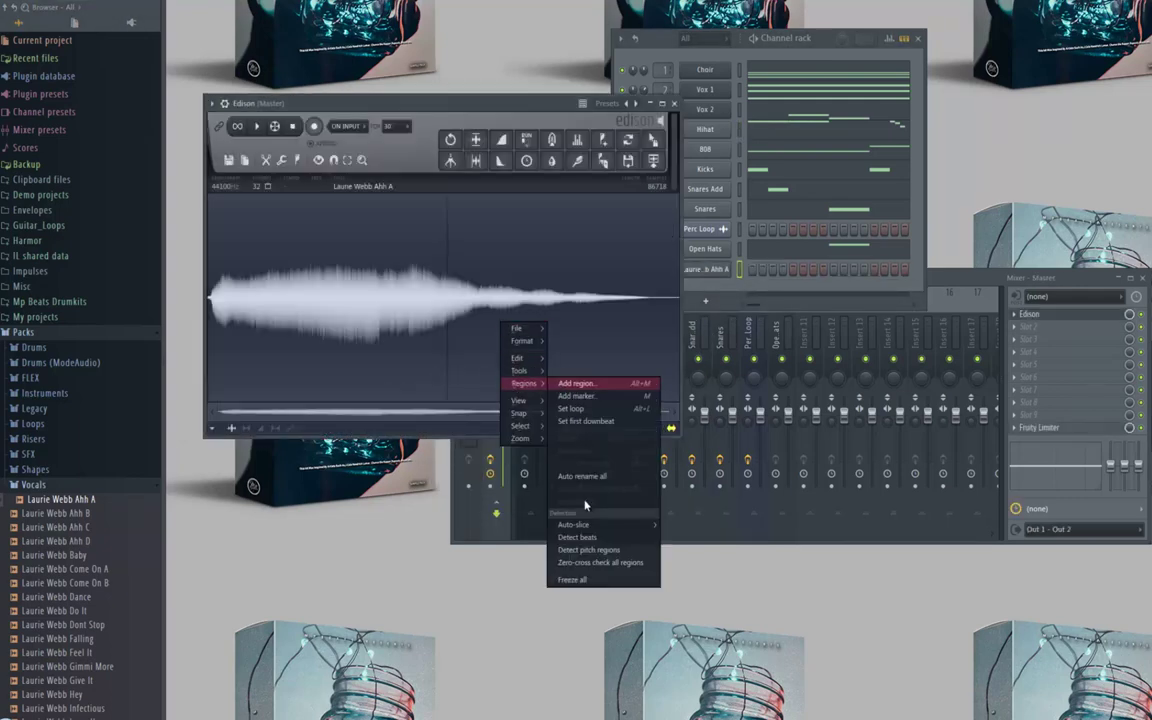
click(584, 547)
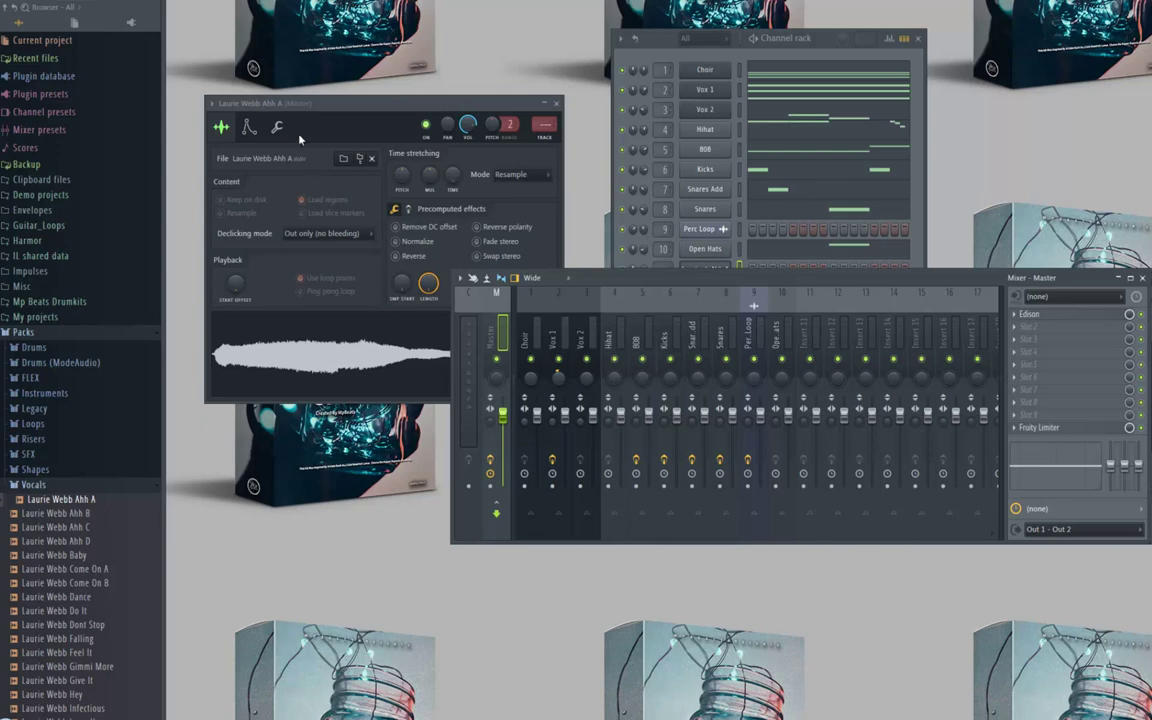
click(277, 127)
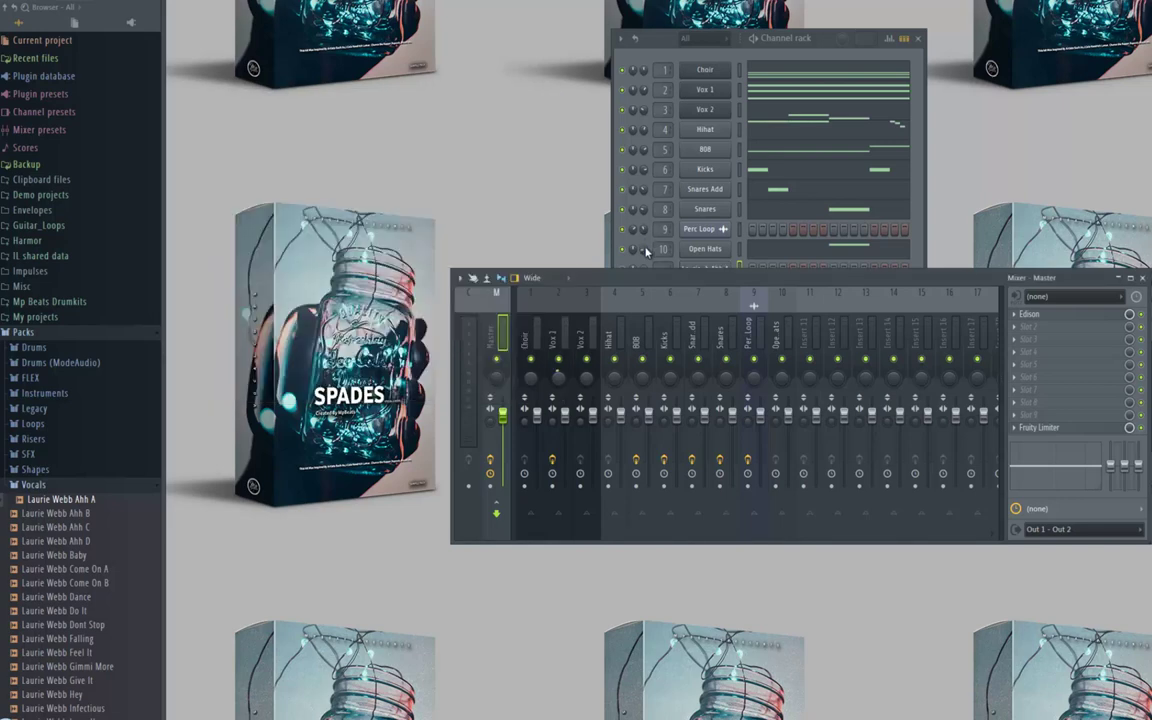
Mute the Hihat, 808, Kicks, Snares Add, Snares and Open Hats channels and open the new vocal channel's notes in the piano roll
click(645, 268)
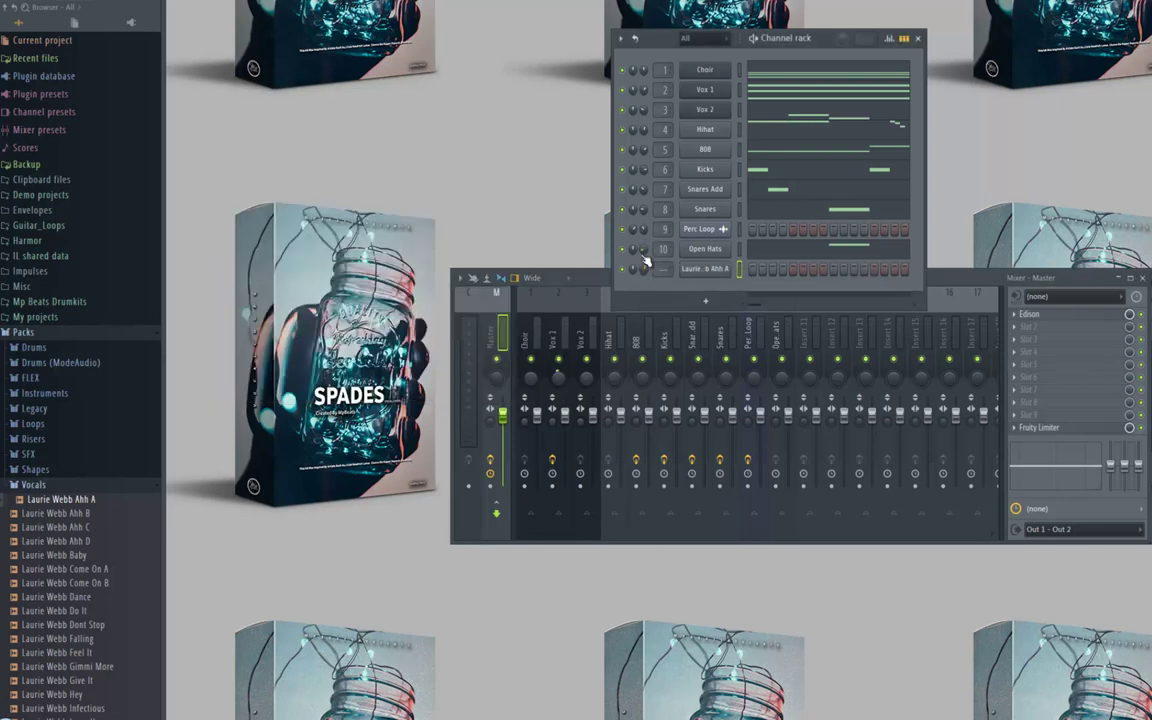
right_click(622, 70)
click(625, 112)
right_click(712, 276)
click(745, 283)
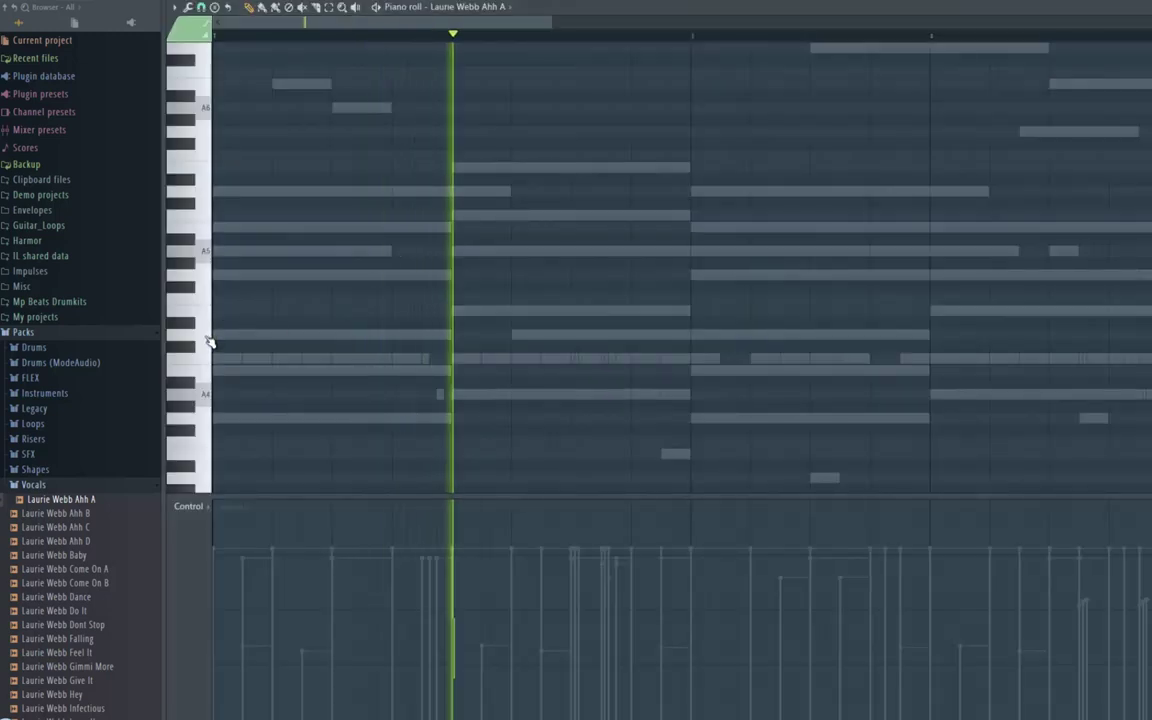
Audition the vocal sample at different pitches on the piano keys against the playing melody
click(208, 340)
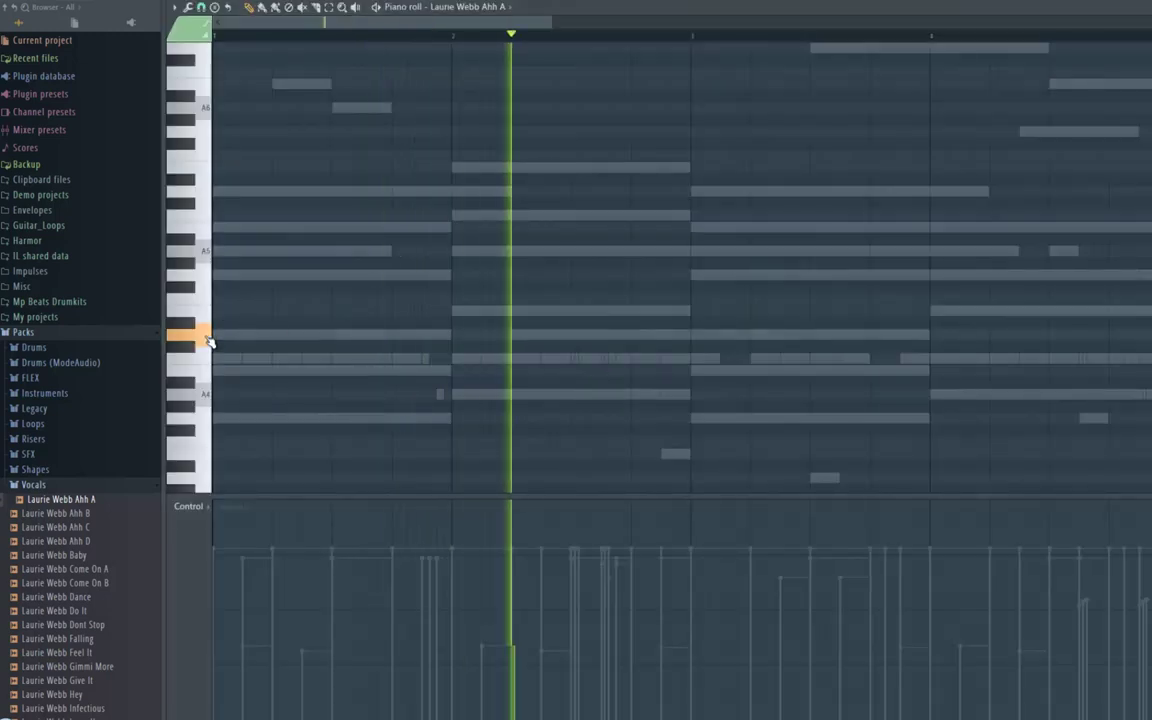
click(205, 252)
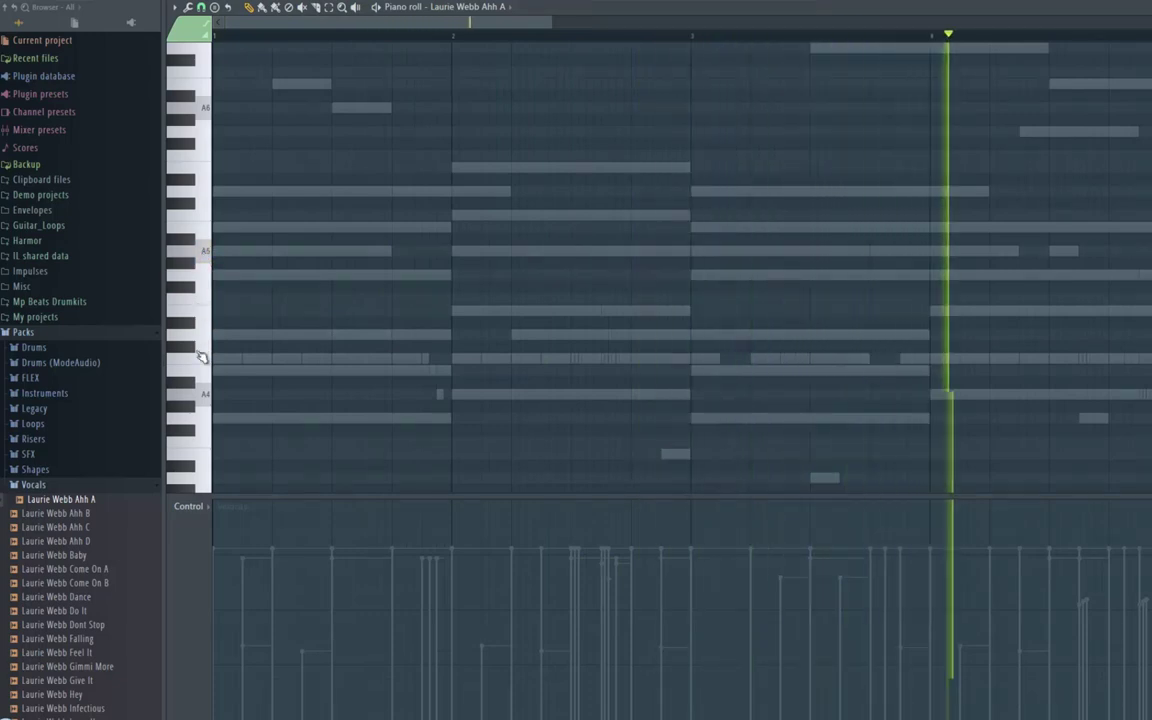
click(204, 393)
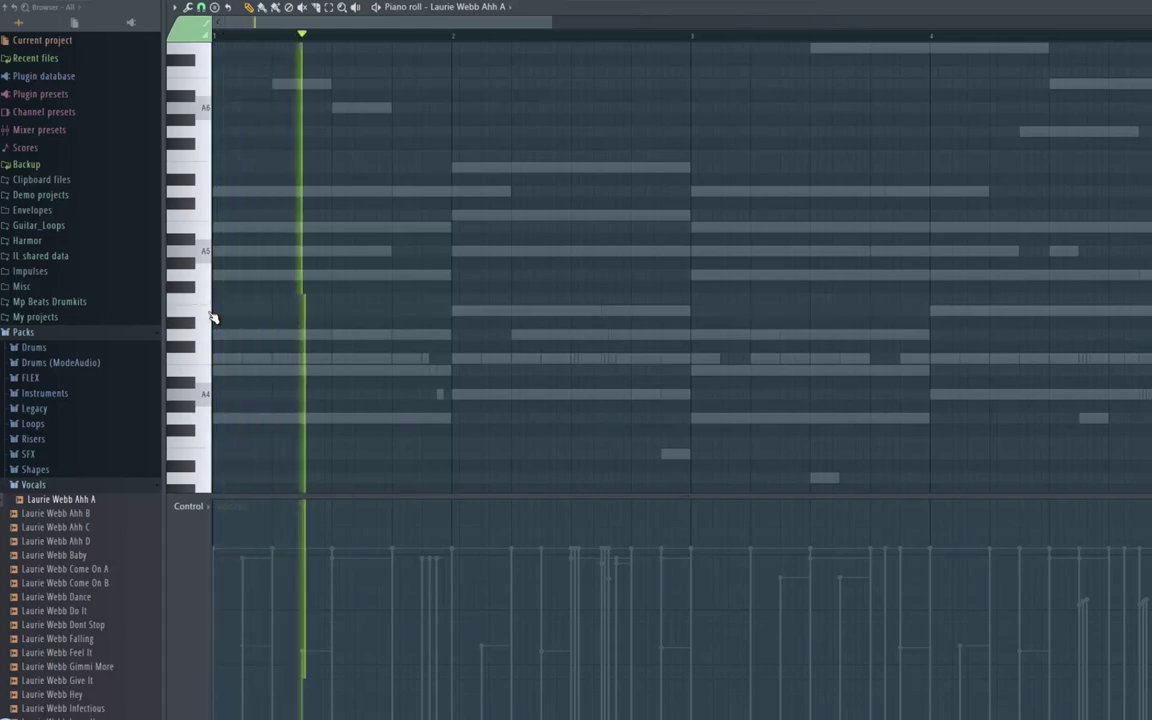
key(space)
key(space)
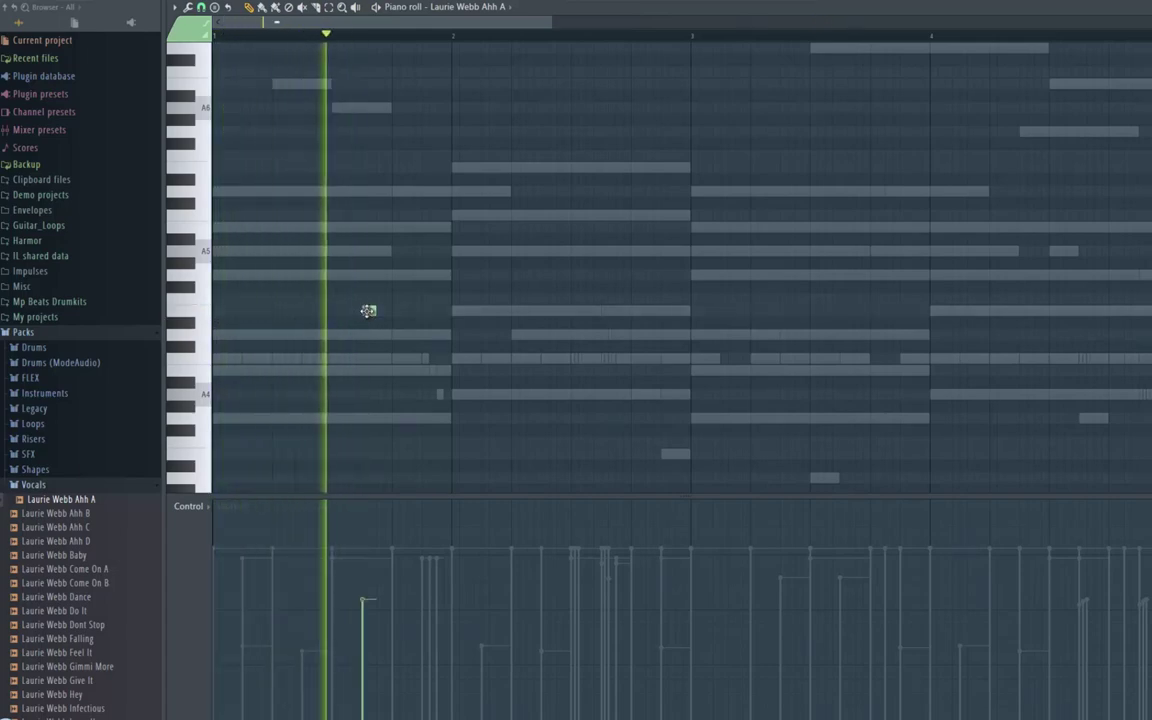
Draw a three-beat E5 vocal note starting on beat 4 of bar 1, raise its velocity and play it back
click(368, 312)
drag(370, 314, 570, 314)
key(space)
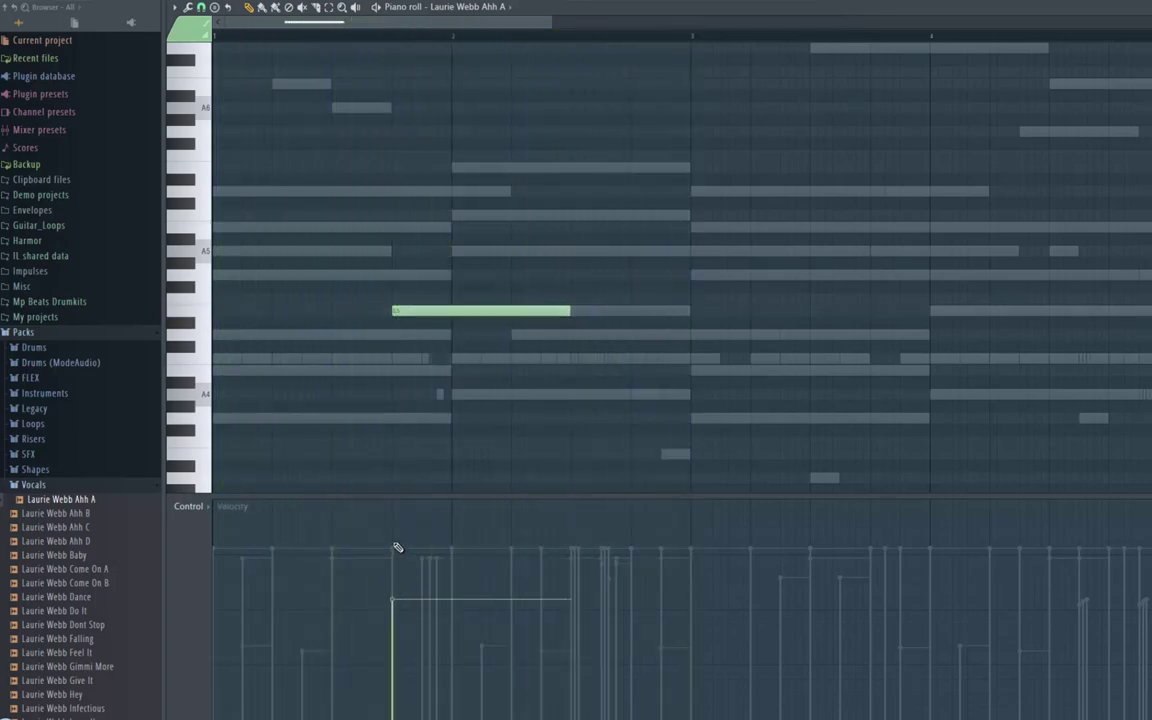
click(397, 547)
key(space)
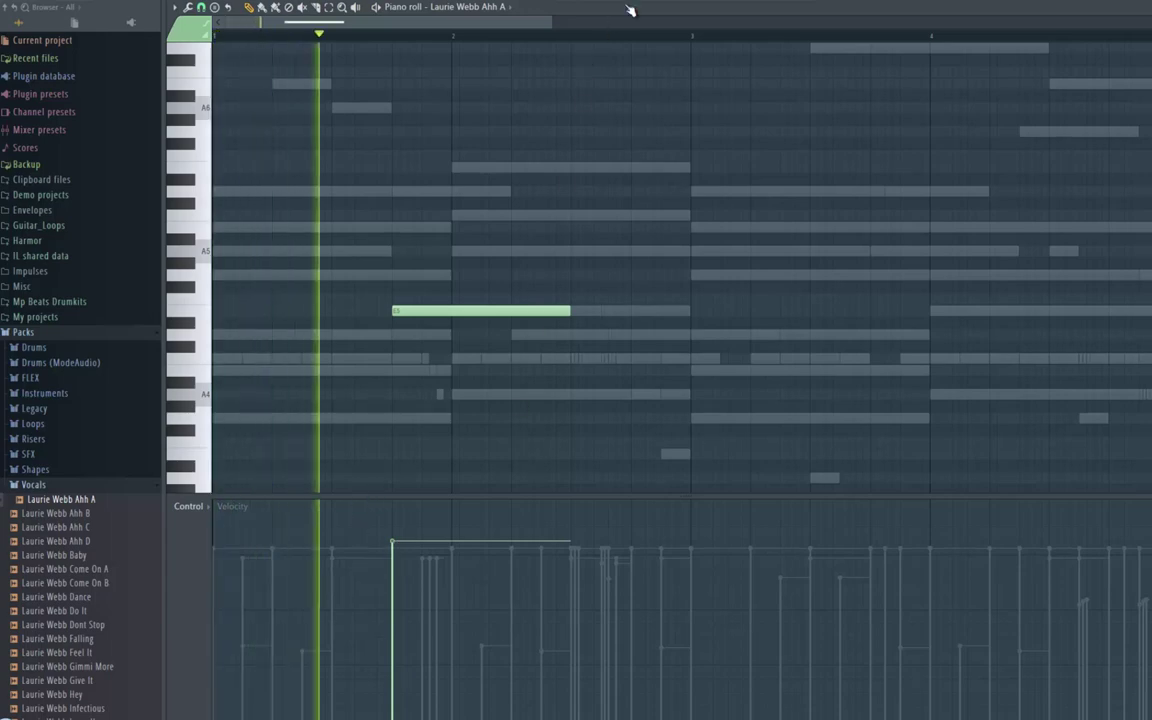
Bring up the channel rack and mixer and rename the Ahh A vocal channel as Vocal Runs
key(F6)
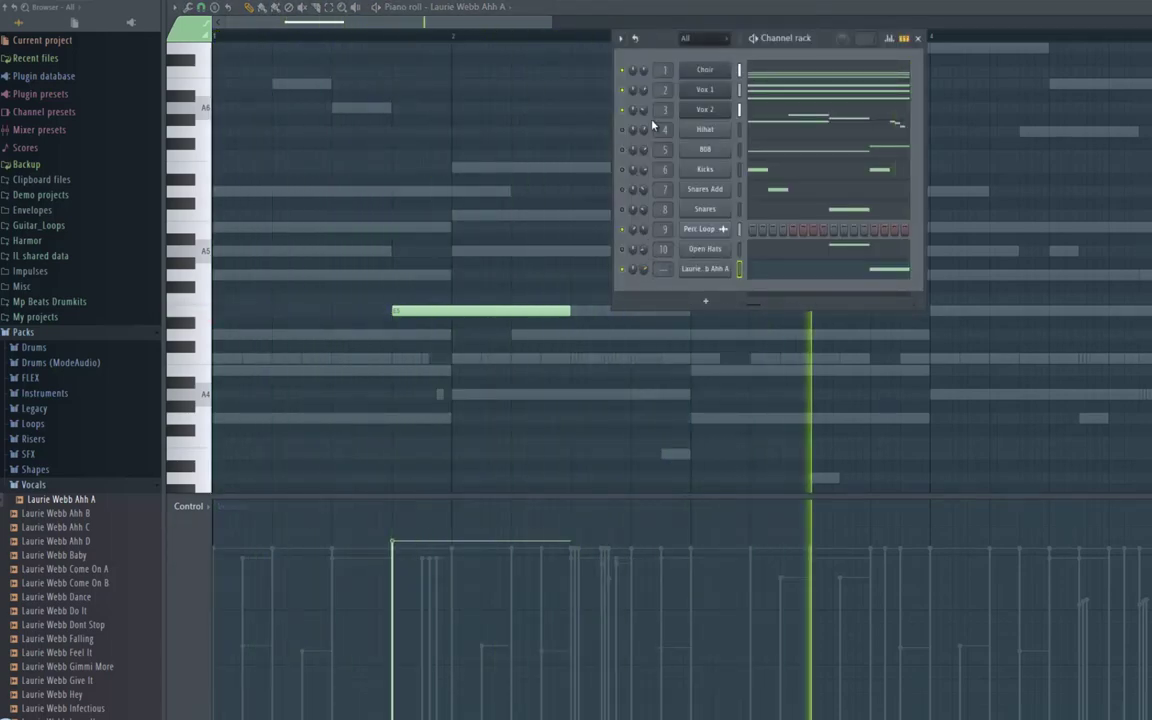
key(F9)
drag(704, 281, 700, 312)
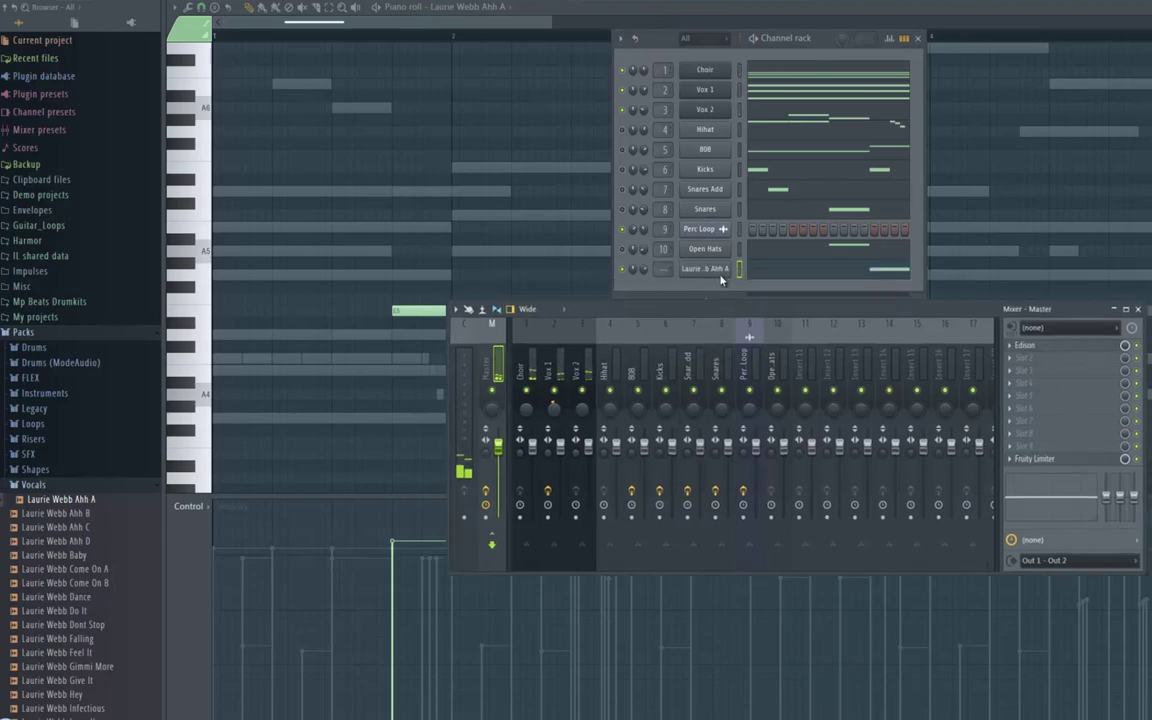
right_click(719, 270)
click(754, 300)
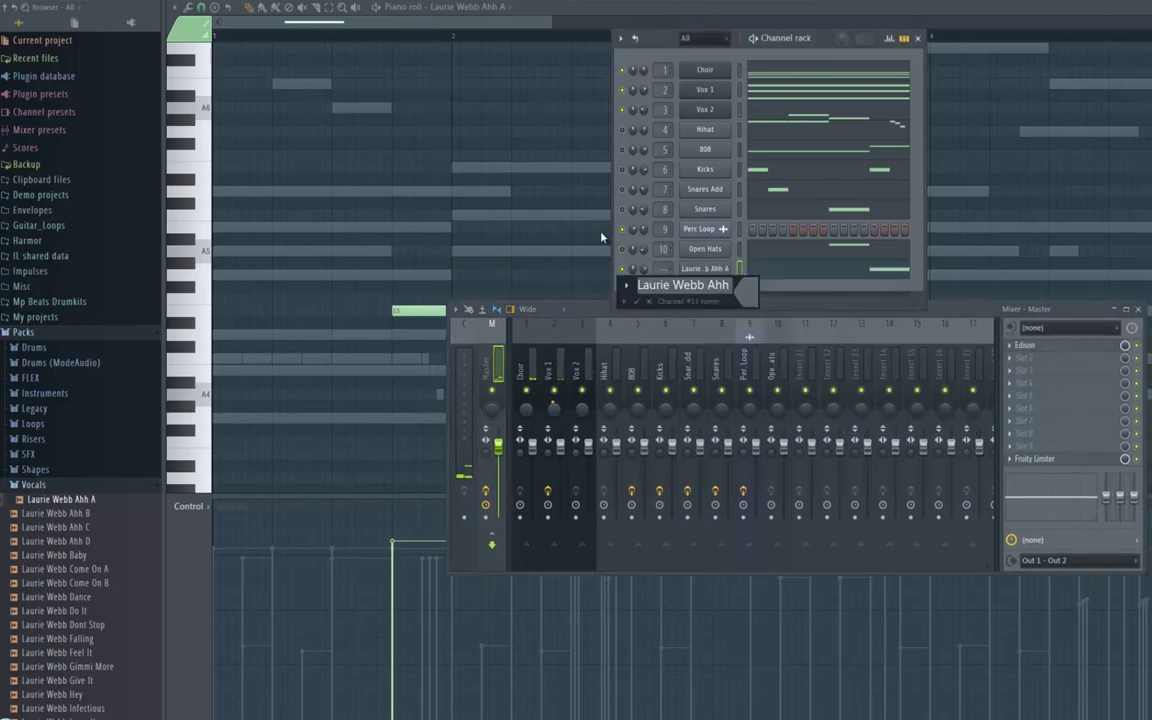
key(BackSpace)
text(V)
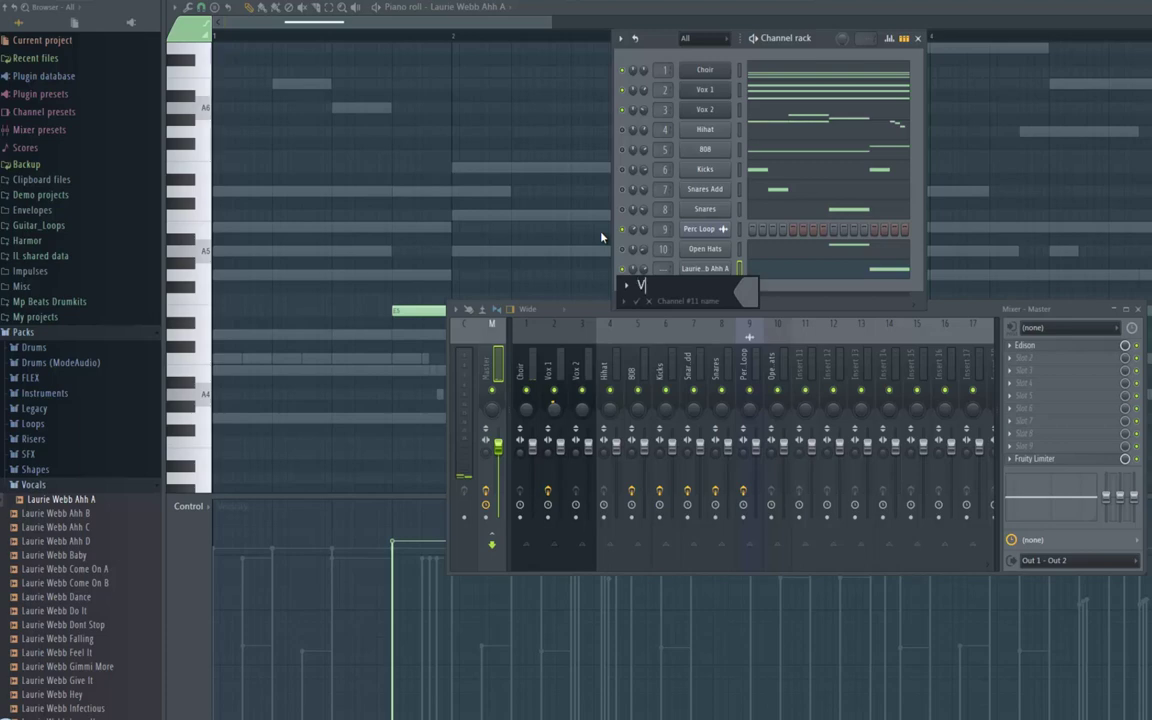
text(ocal Runs)
key(Return)
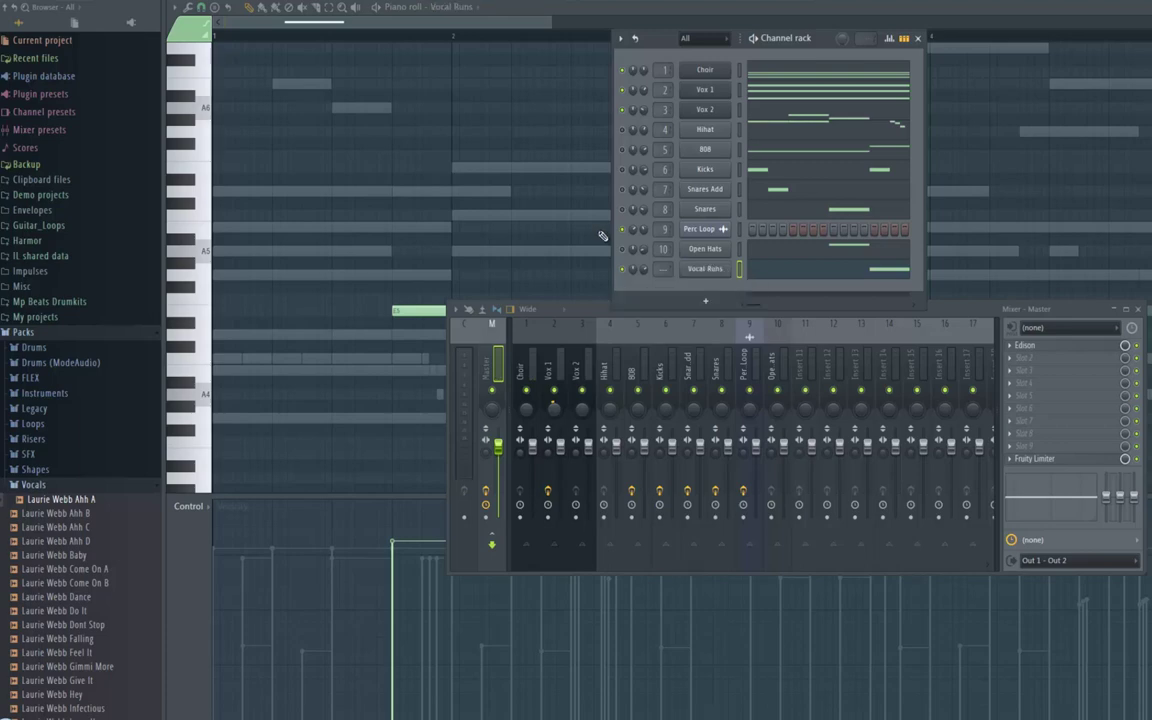
Route the Vocal Runs channel to mixer insert 11
click(802, 372)
right_click(806, 372)
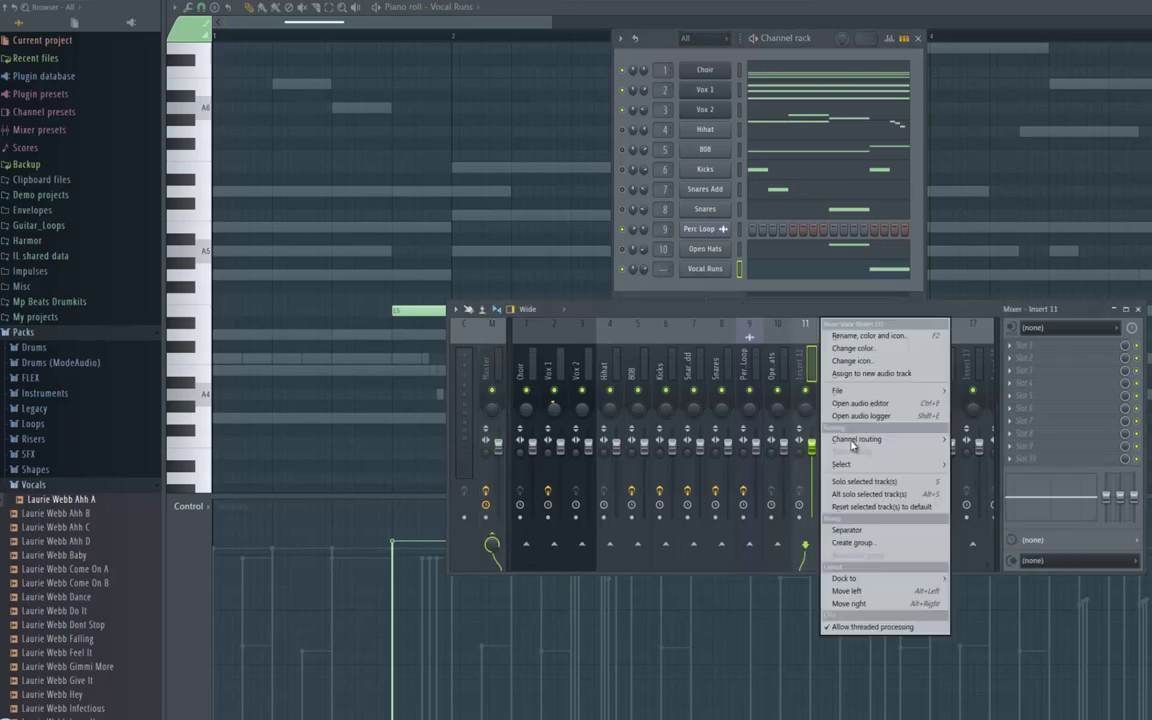
mouse_move(880, 439)
click(1018, 439)
Load Fruity Parametric EQ 2 into the first effect slot of the Vocal Runs mixer track
drag(860, 310, 700, 322)
click(848, 356)
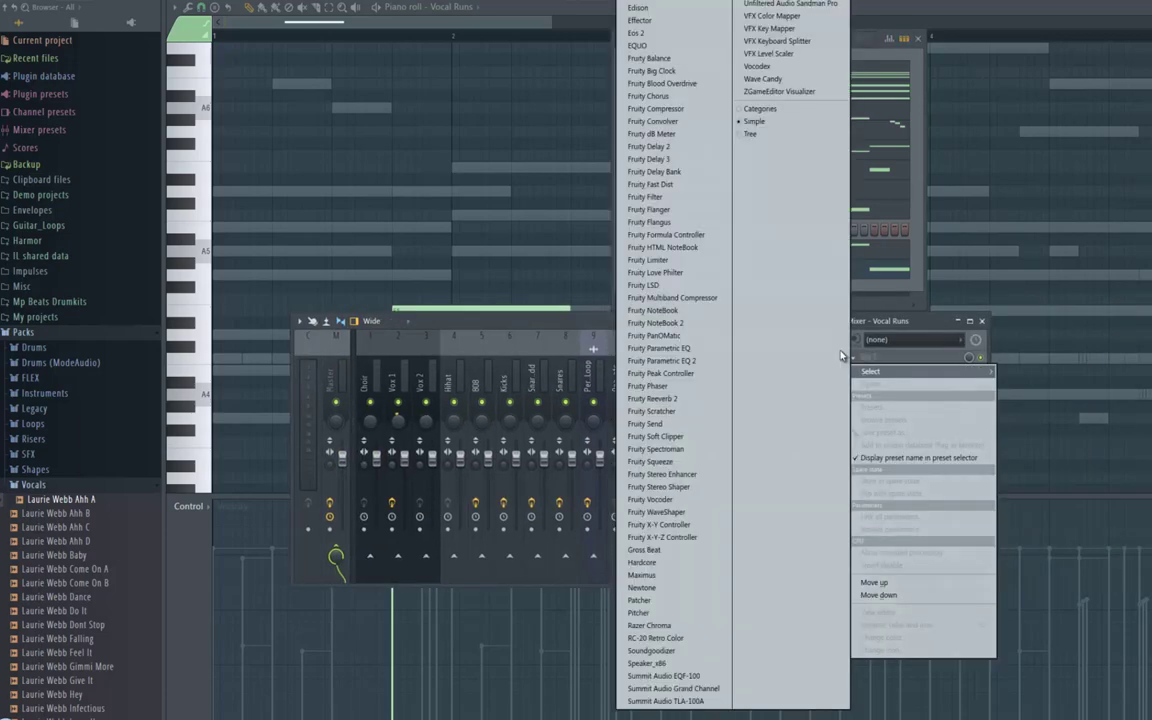
click(687, 362)
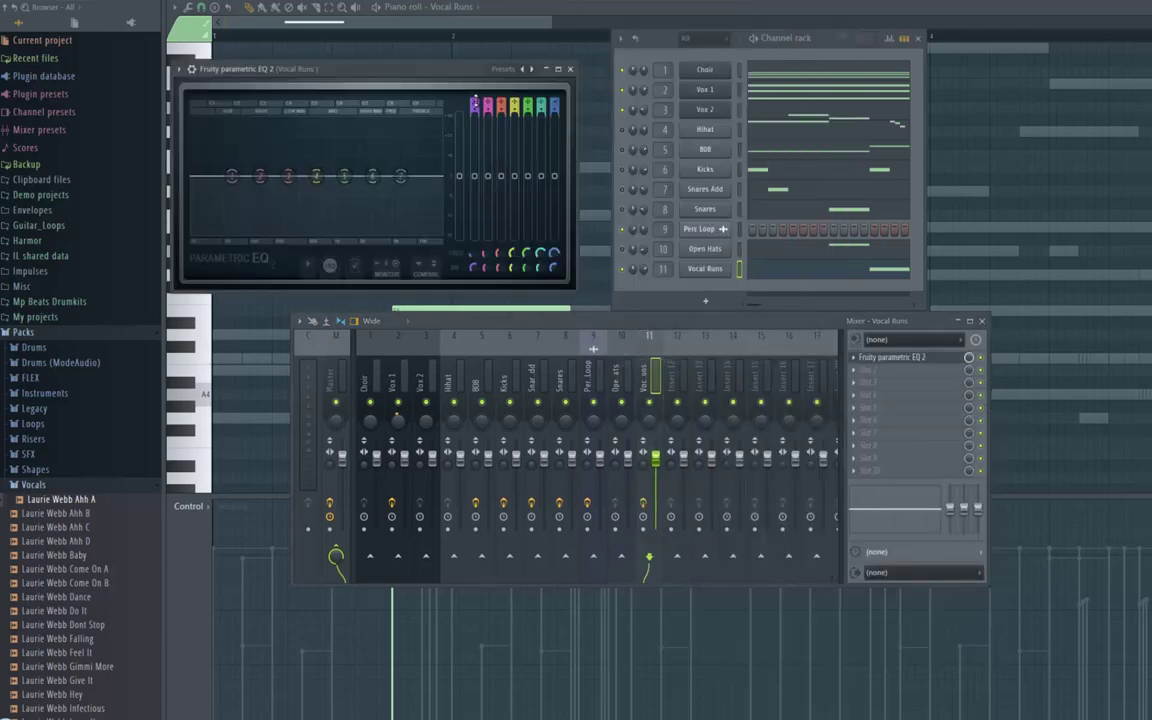
Turn the EQ's first band into a high-pass filter and raise its cutoff into the low-mid range
drag(475, 108, 475, 167)
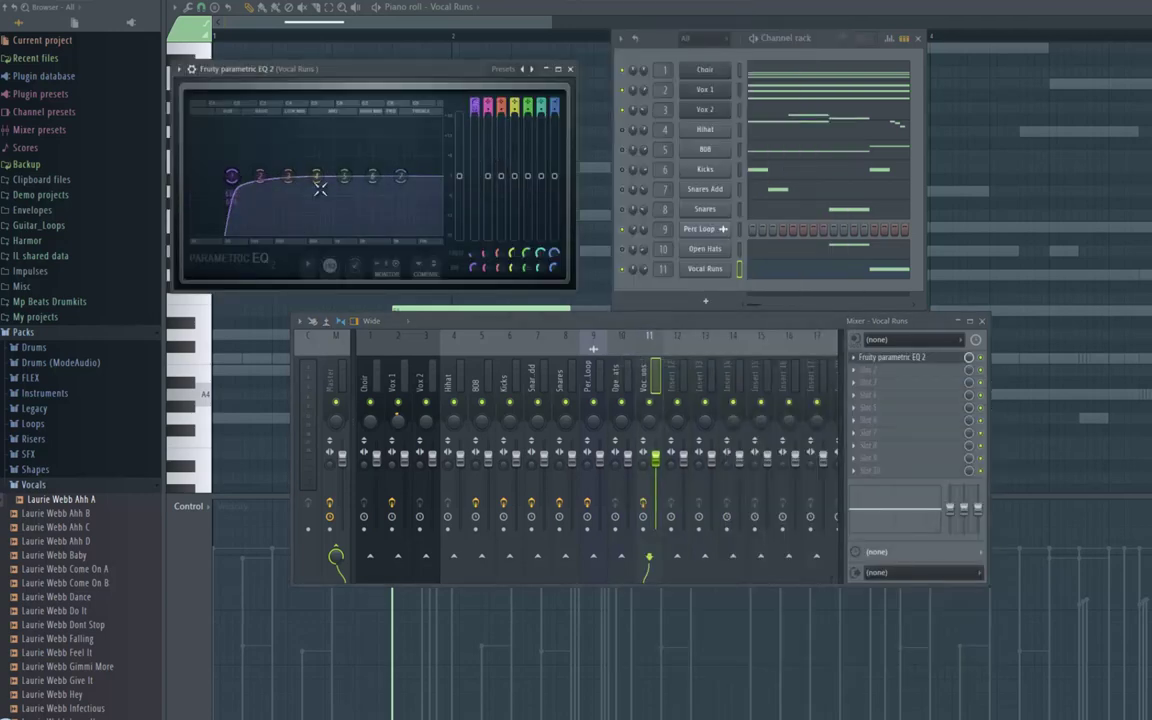
key(space)
drag(234, 178, 373, 195)
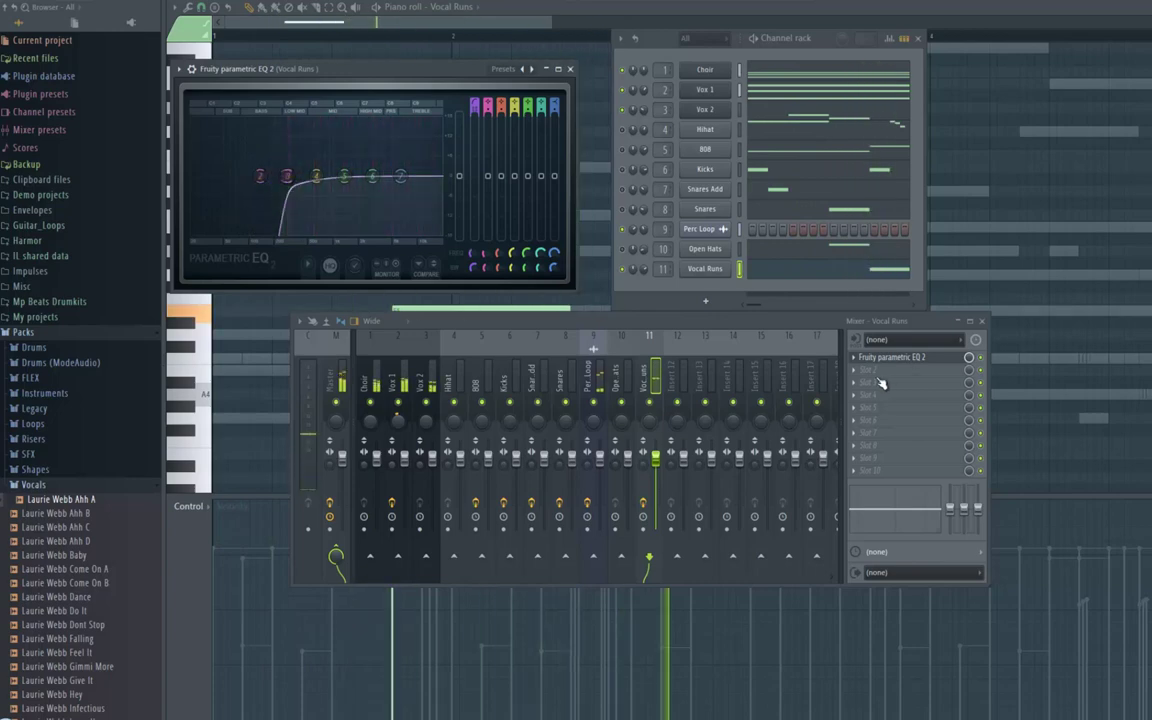
Open the Vocal Runs channel's volume envelope and lower its attack
click(708, 268)
click(248, 127)
drag(250, 259, 253, 301)
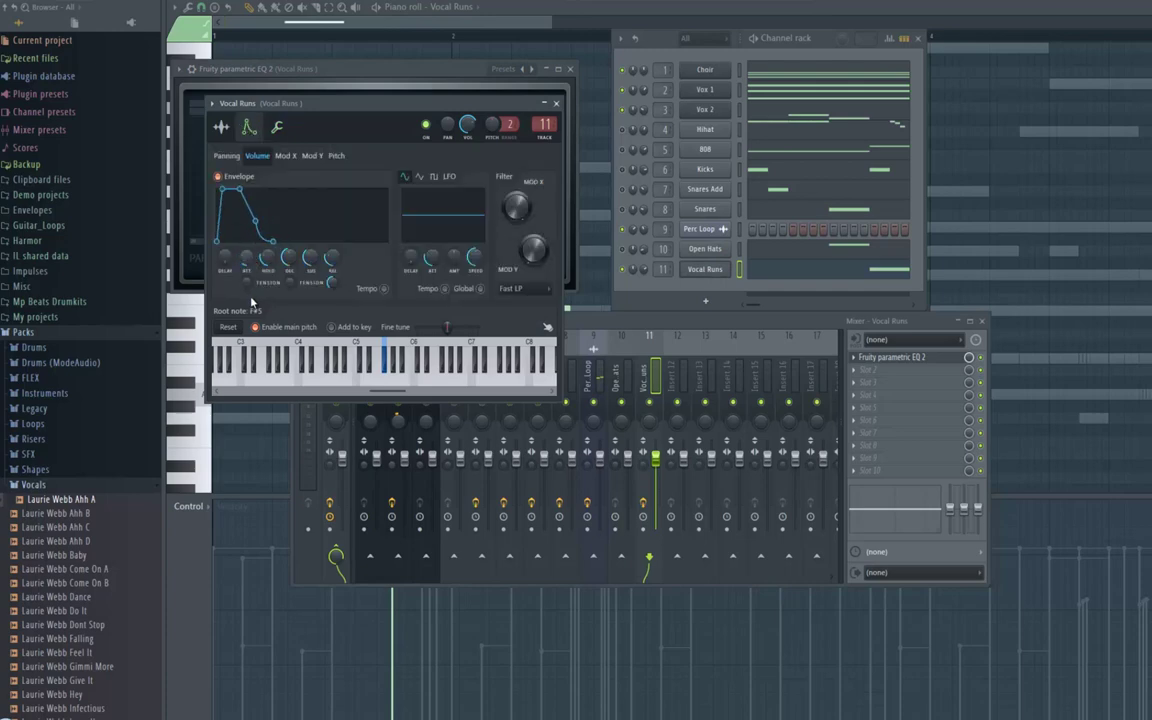
Lengthen the Vocal Runs volume envelope's hold, cut its decay and release to the minimum, and close the channel and EQ windows
drag(271, 256, 273, 205)
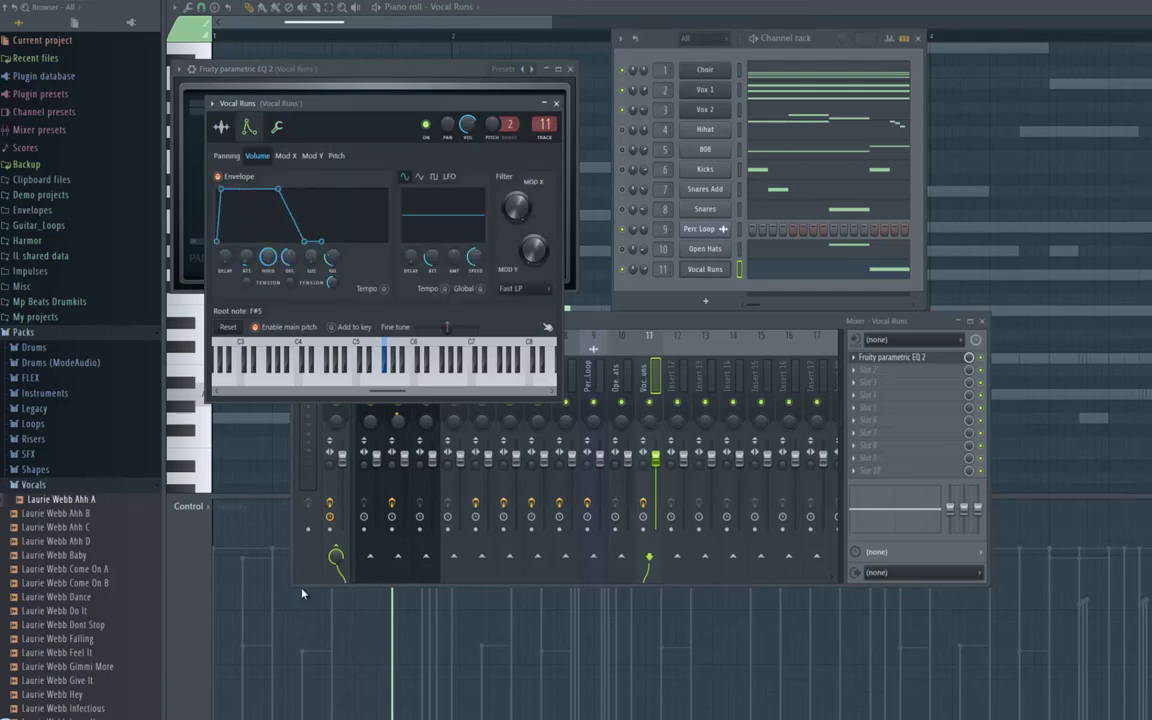
drag(302, 593, 303, 643)
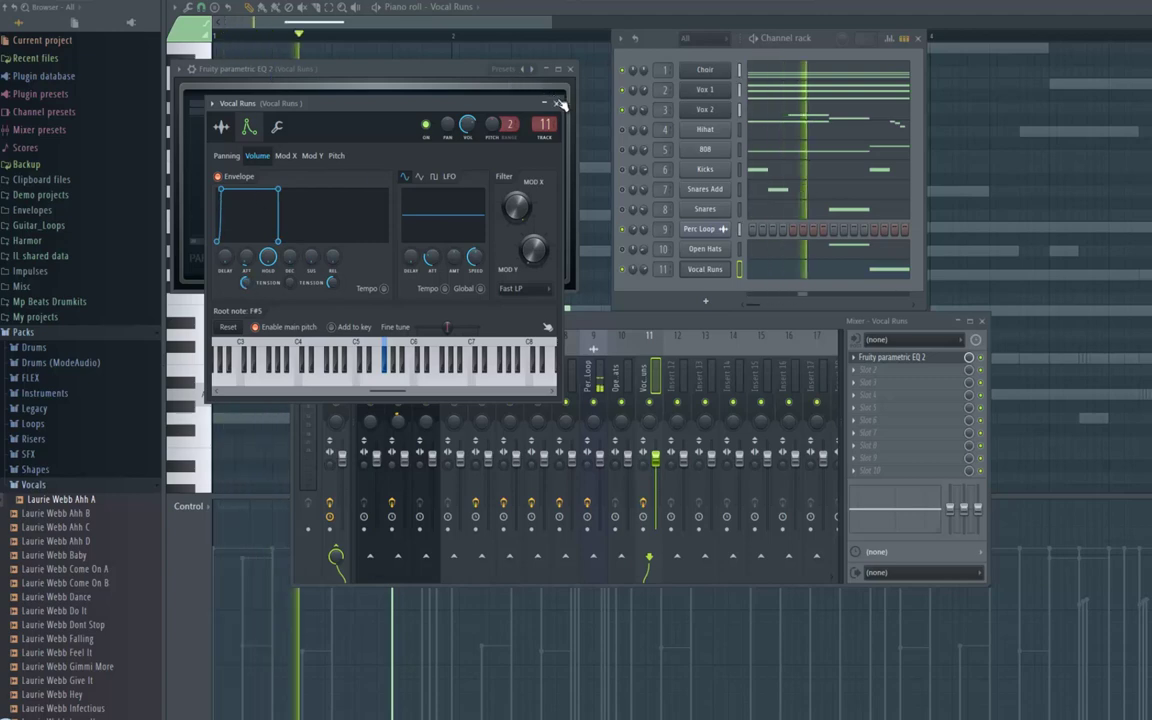
click(556, 103)
click(572, 69)
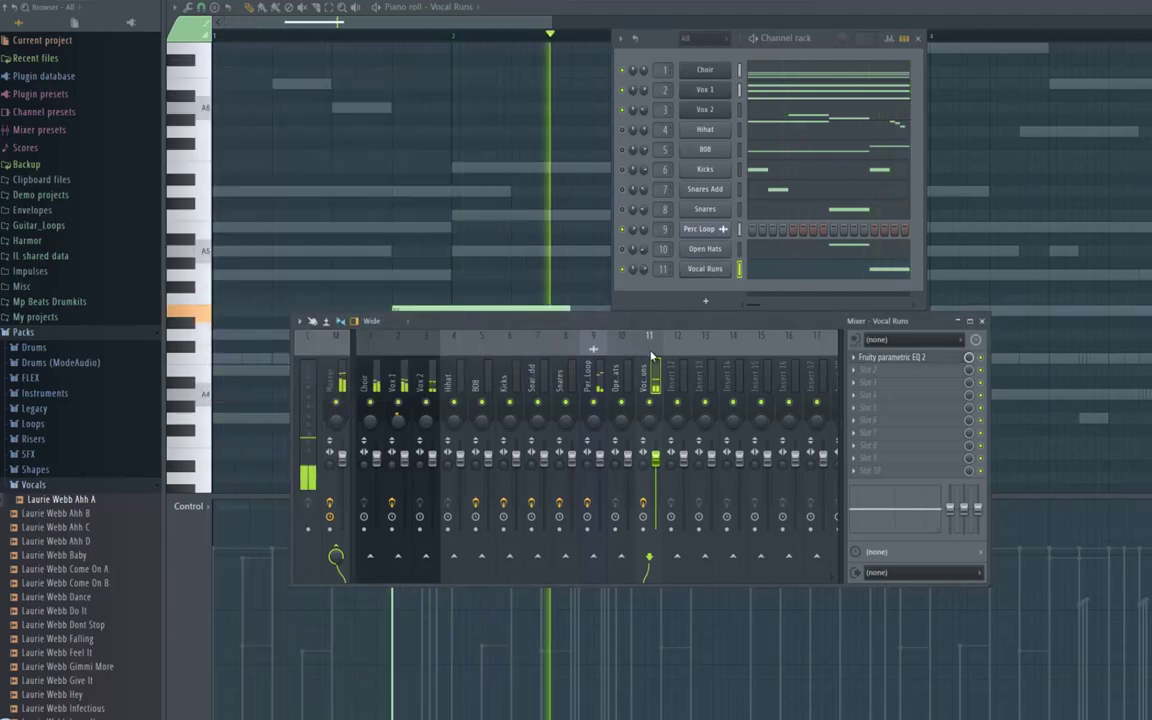
Load Fruity Delay 2 into the second effect slot of the Vocal Runs mixer track
click(864, 381)
mouse_move(868, 384)
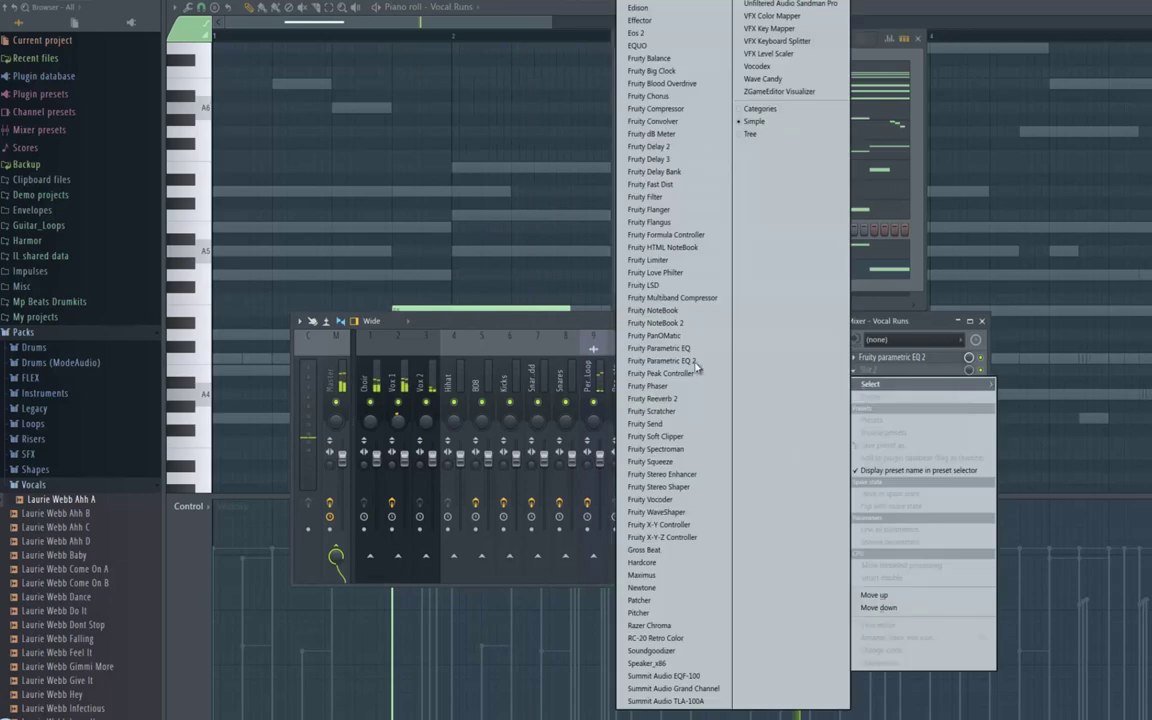
click(668, 149)
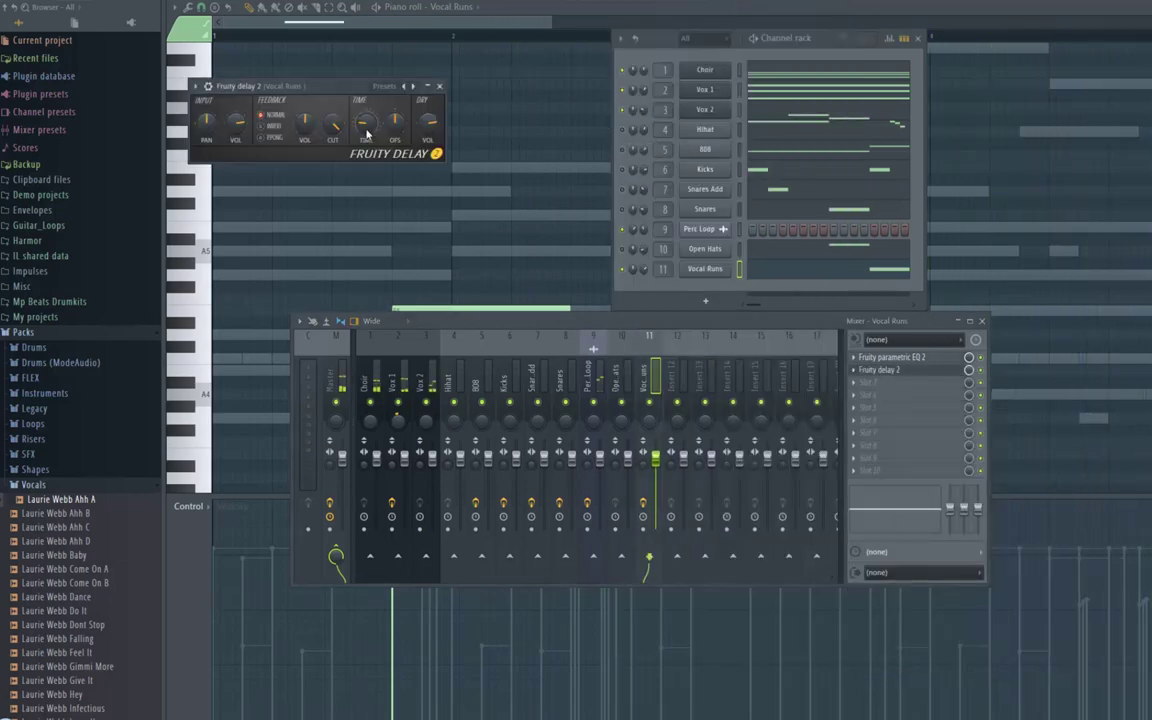
Set Fruity Delay 2 to a preset delay time and ping-pong feedback, raising the feedback volume and lowering the cutoff and time offset
right_click(364, 125)
mouse_move(430, 149)
click(490, 187)
click(258, 137)
key(space)
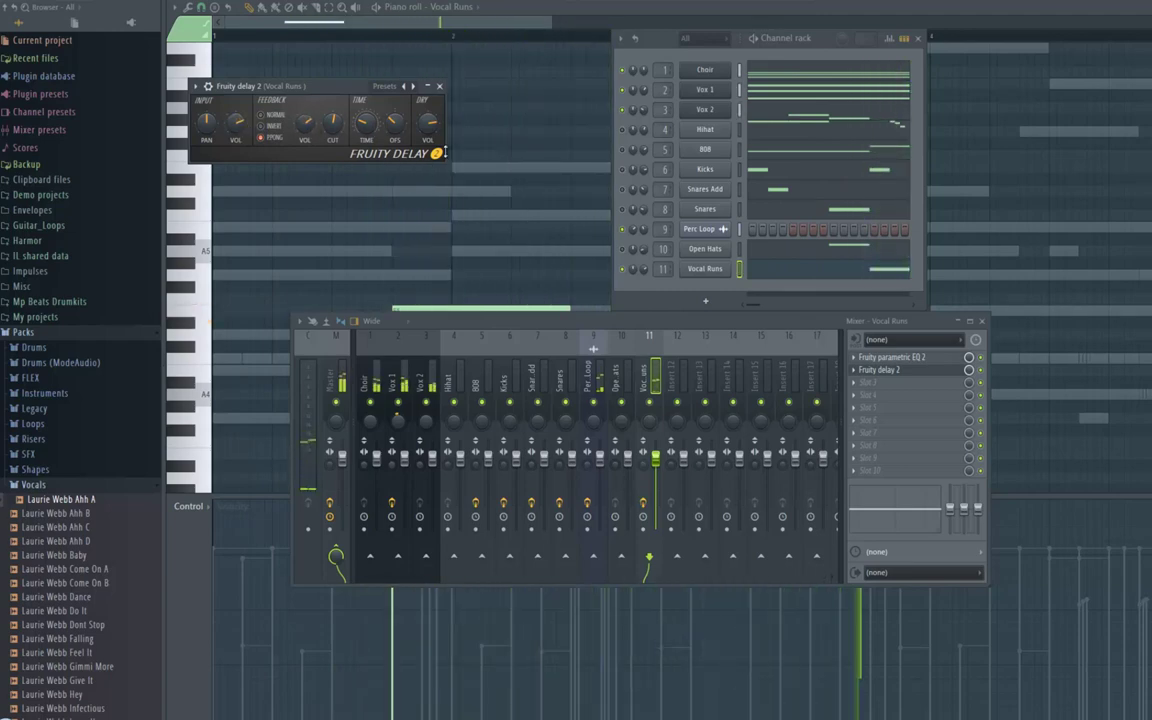
Add a second Vocal Runs note near the end of bar 5, matching the first note's pitch and length, and close the piano roll
click(540, 25)
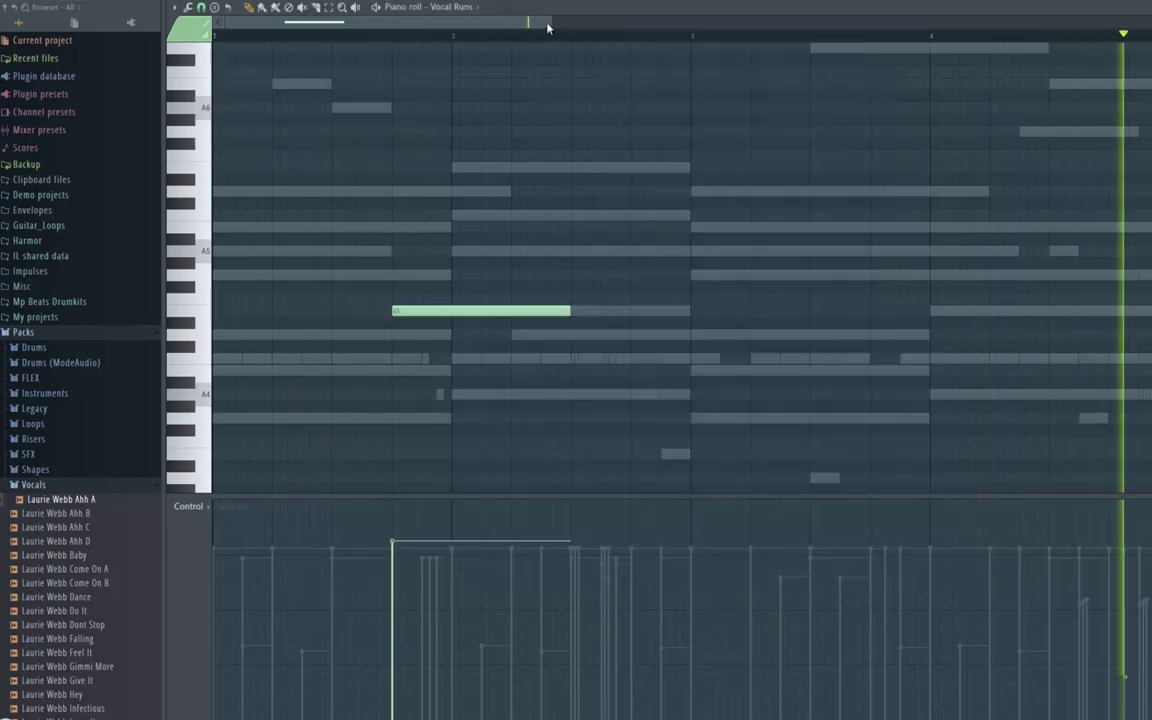
key(space)
drag(760, 43, 928, 45)
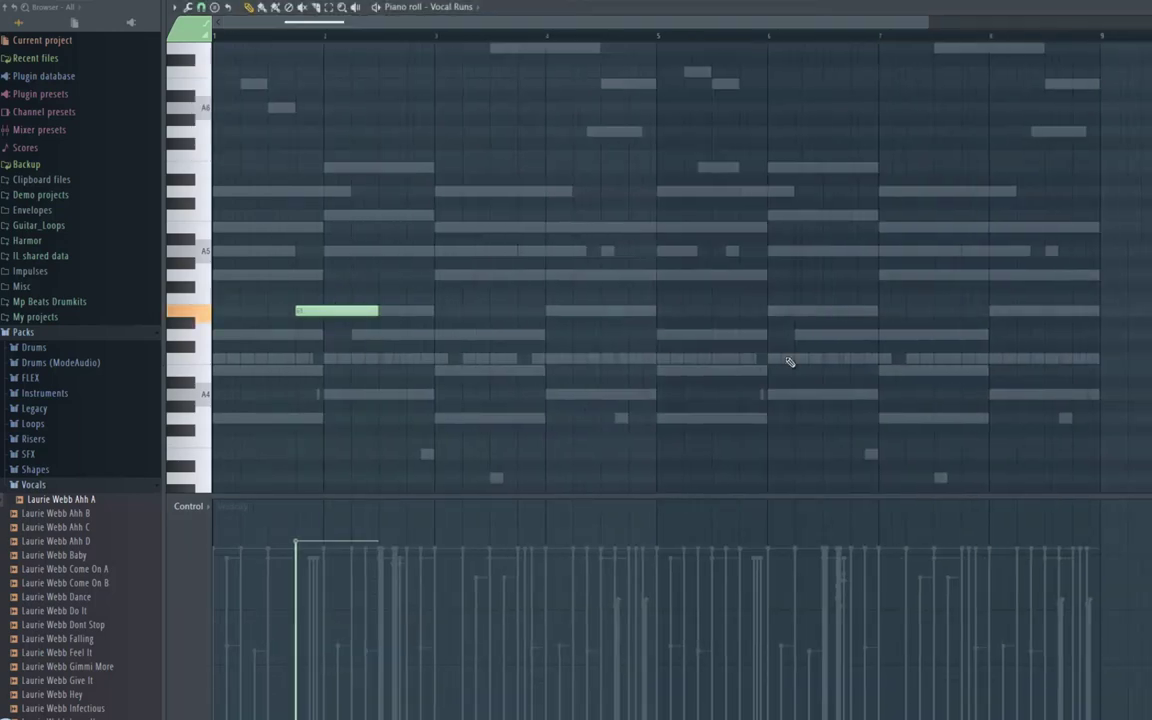
click(741, 311)
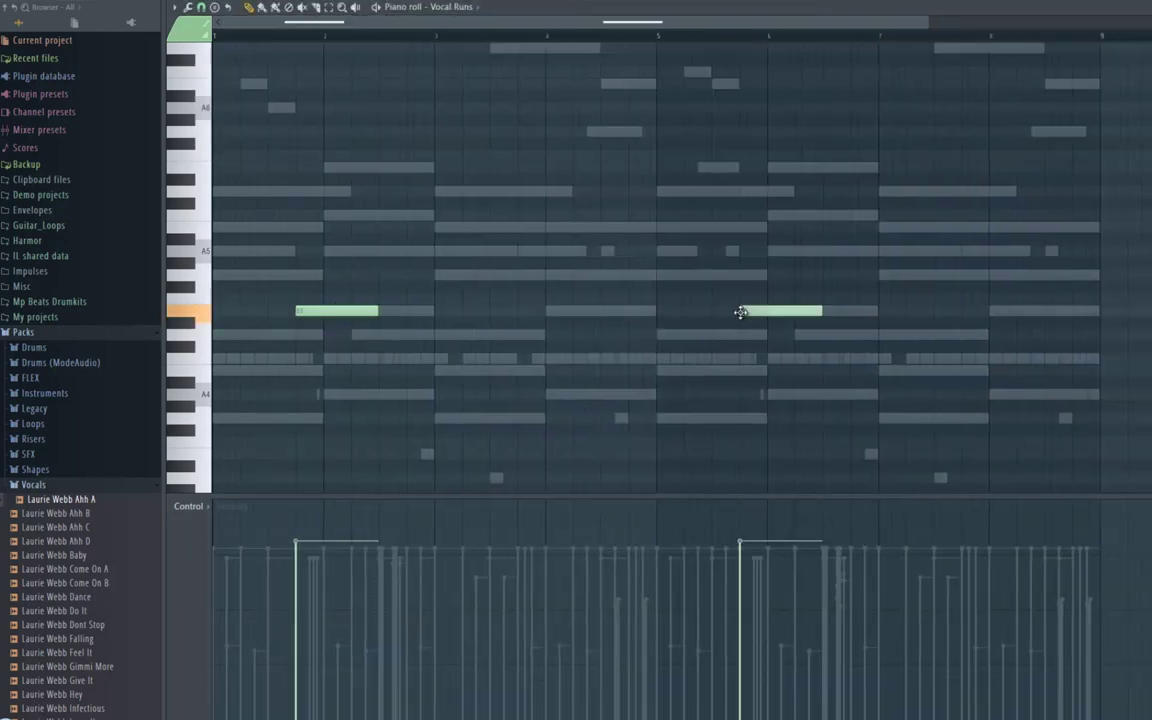
key(F7)
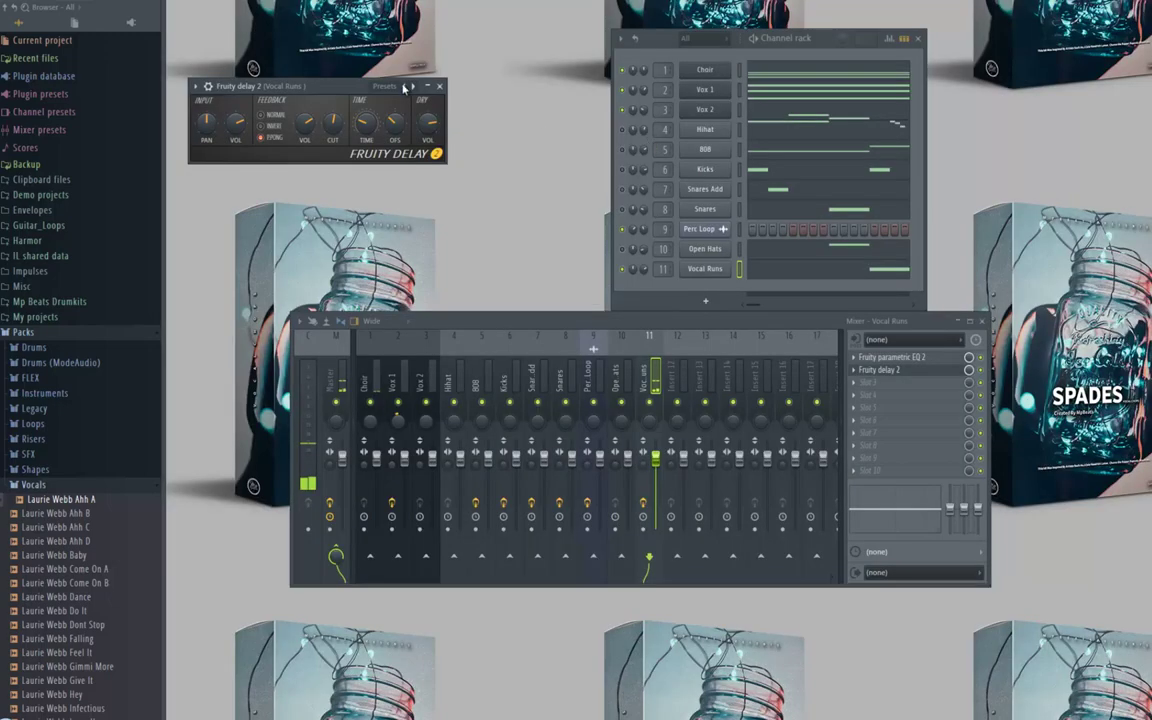
Play the pattern with Vox 2 muted and the 808 unmuted, and close the delay window
click(622, 71)
key(space)
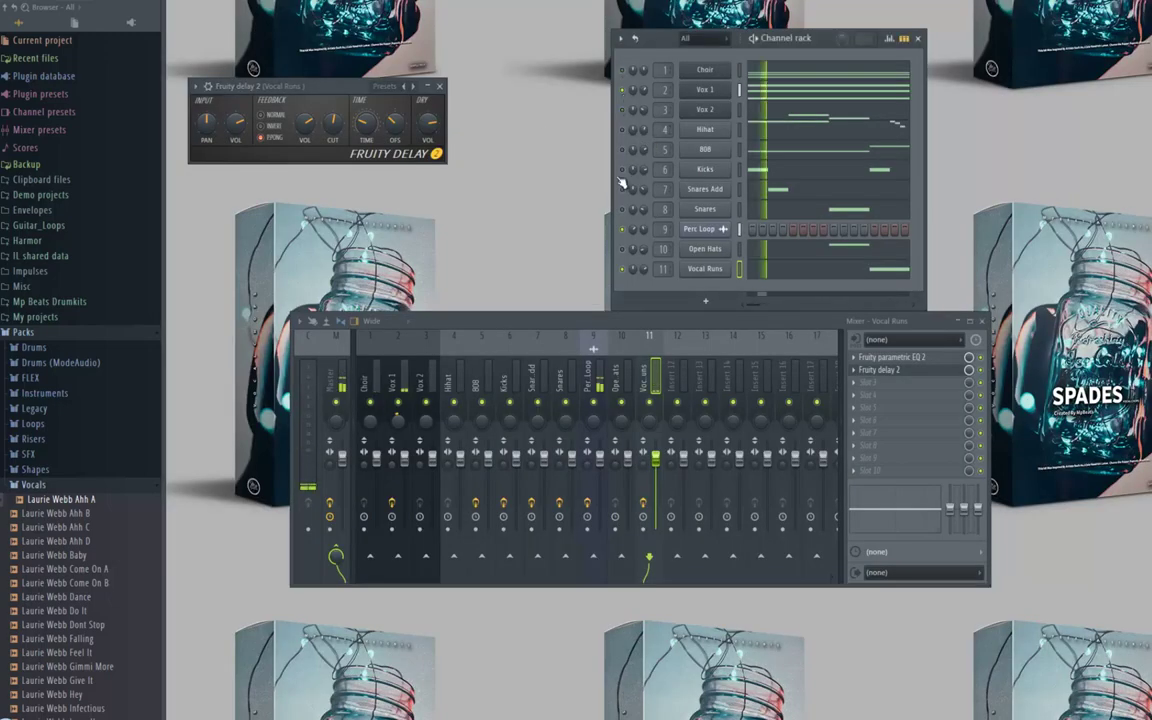
click(439, 86)
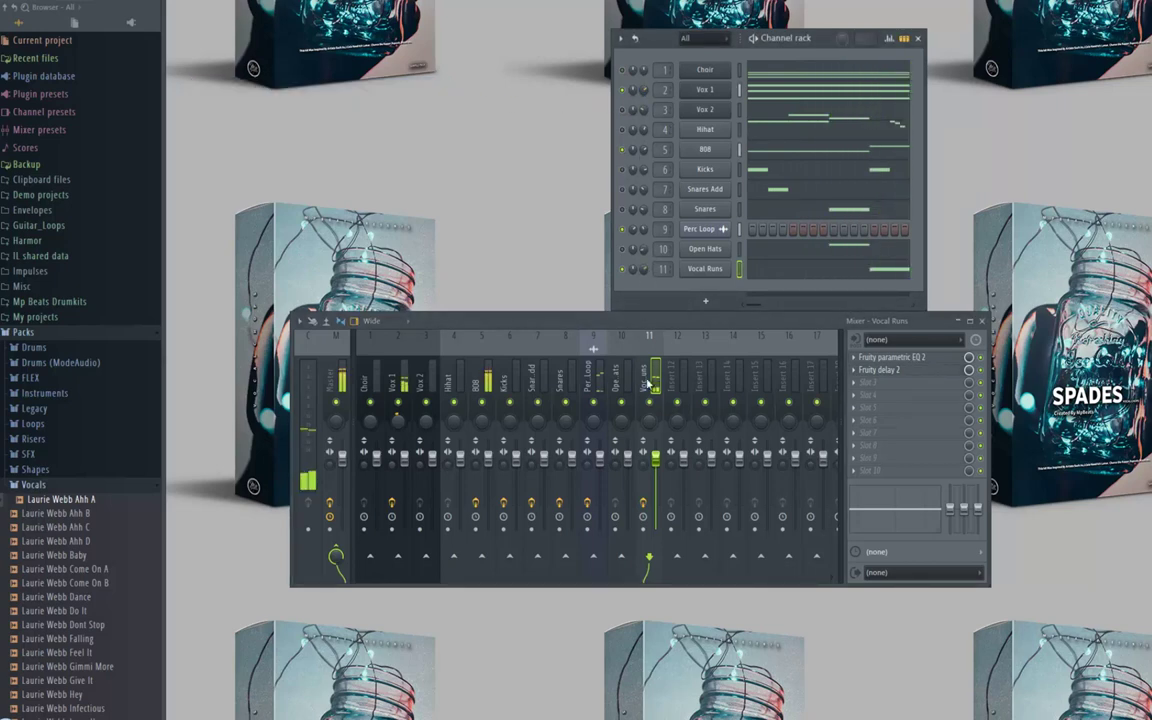
Load Pitcher into the third Vocal Runs effect slot and set its key to A minor
click(840, 386)
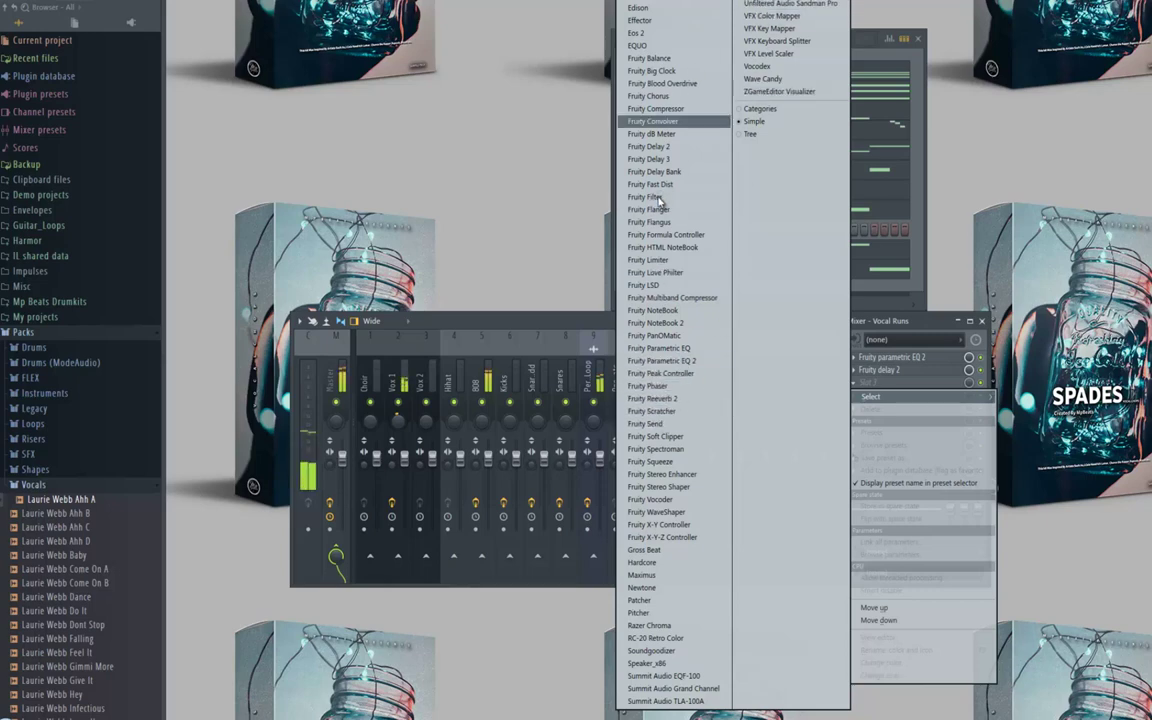
click(668, 615)
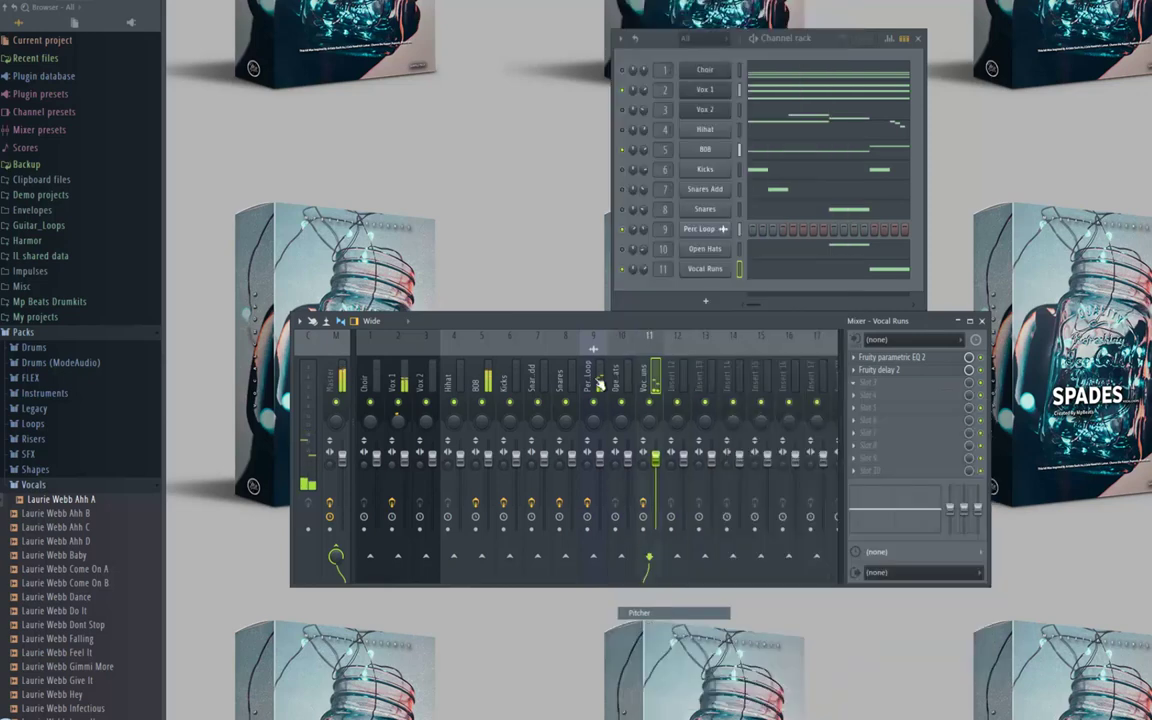
click(270, 196)
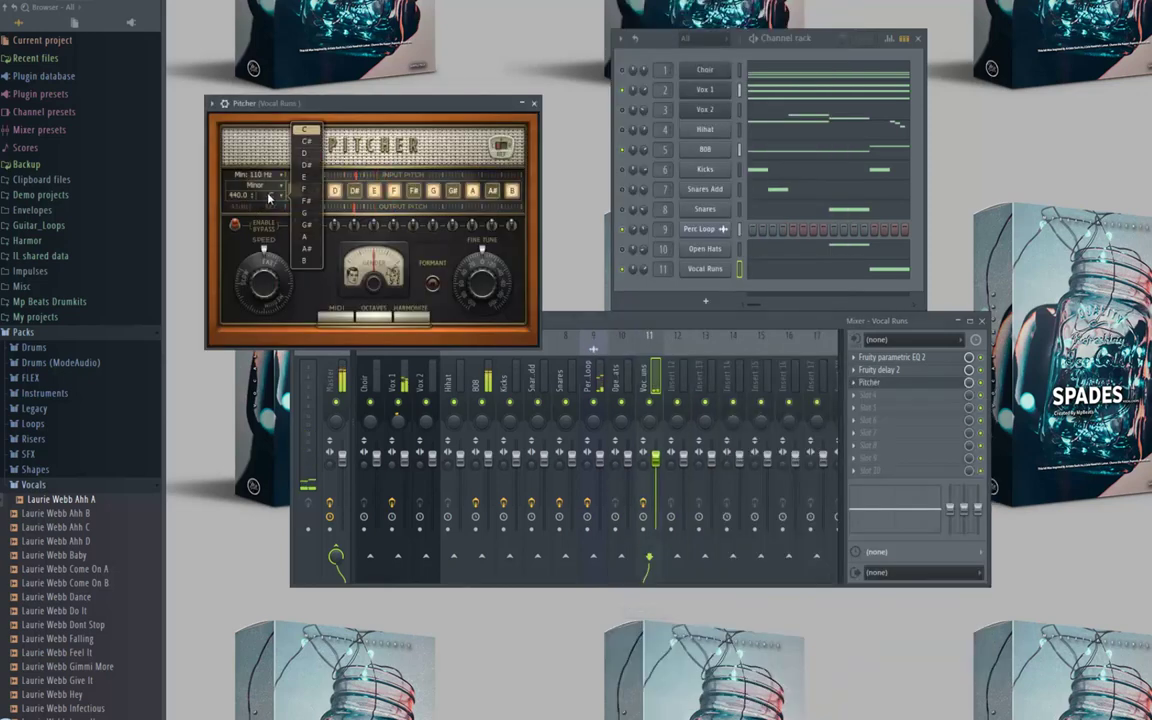
click(304, 238)
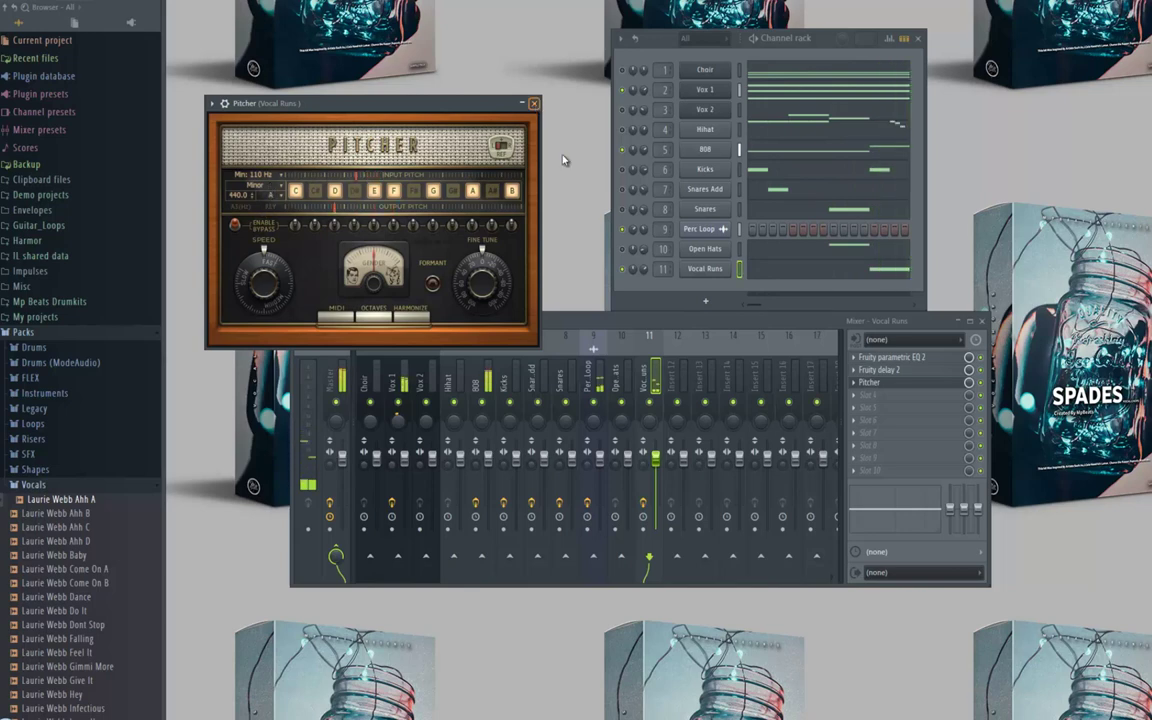
click(893, 371)
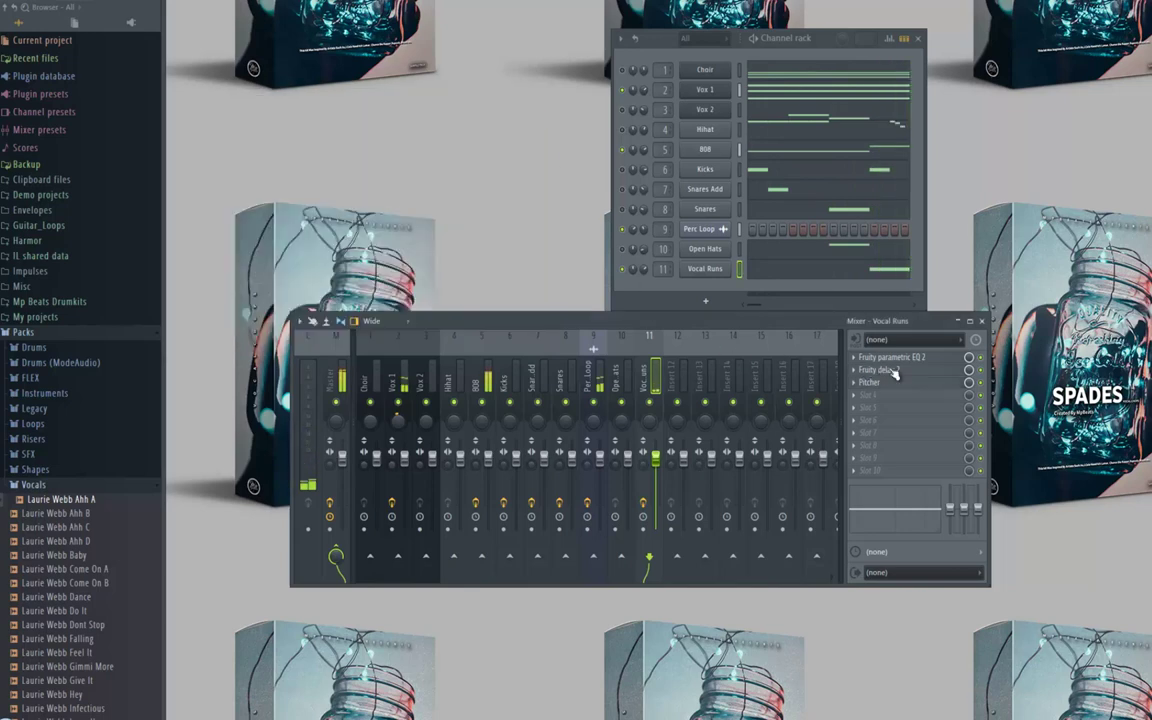
Try Fruity Fast Dist with the fuzz preset in the fourth Vocal Runs effect slot
click(853, 399)
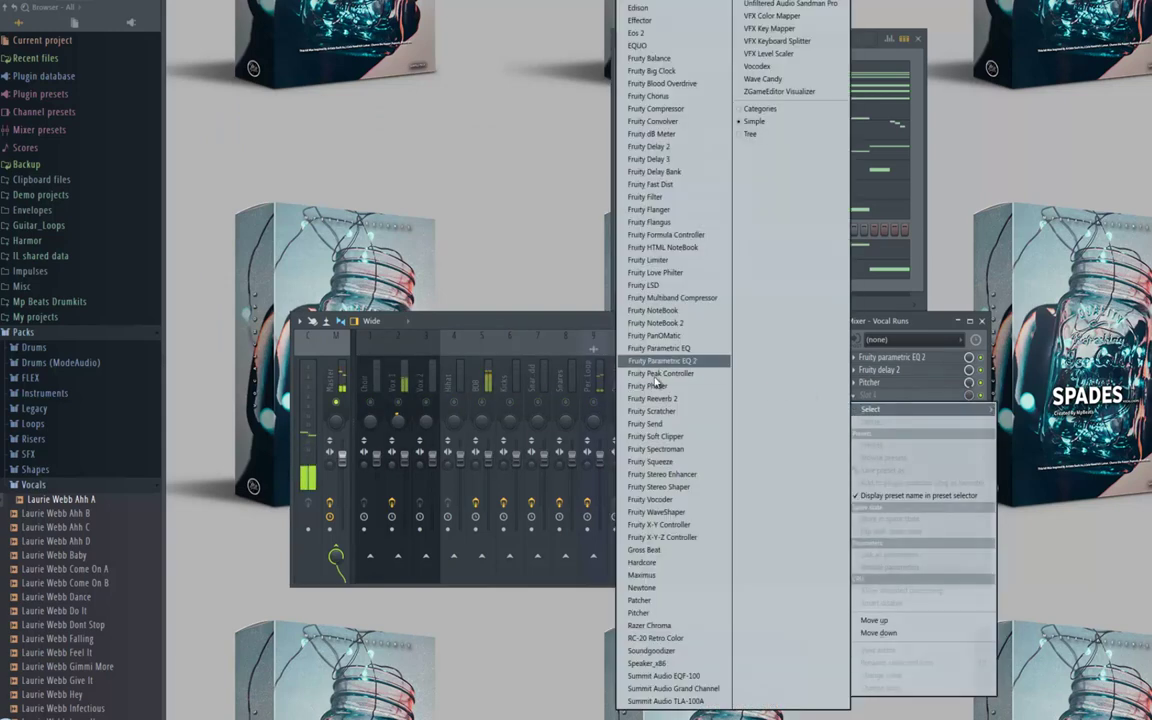
click(660, 184)
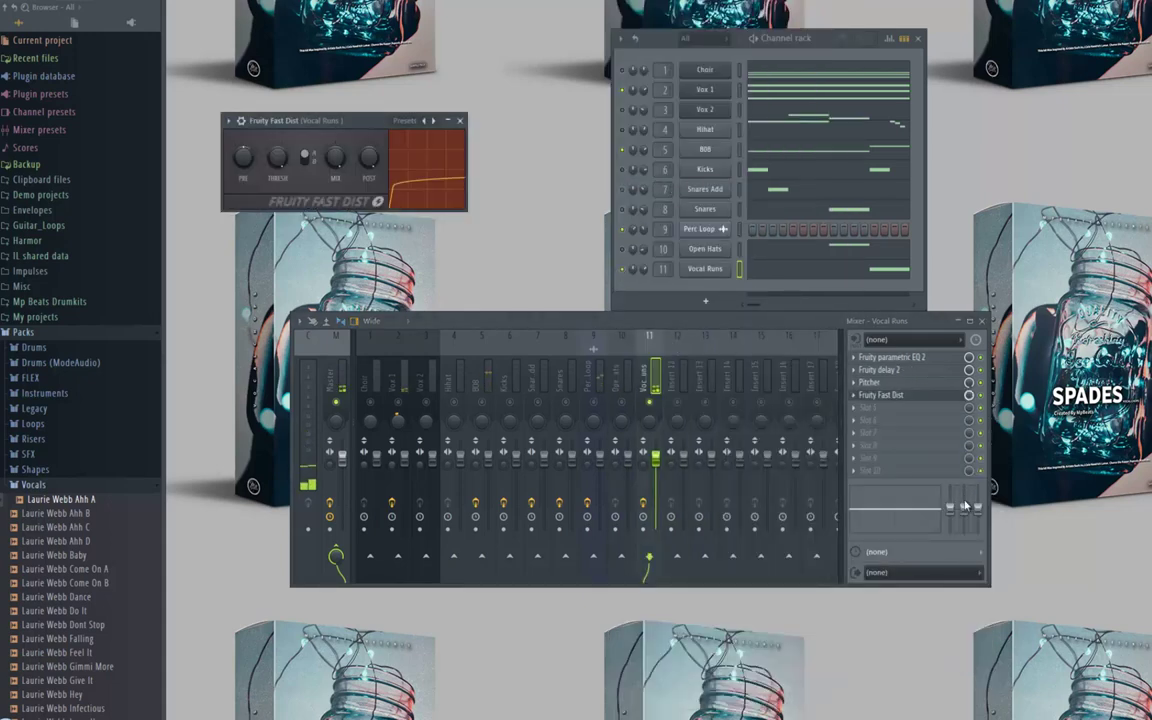
click(432, 121)
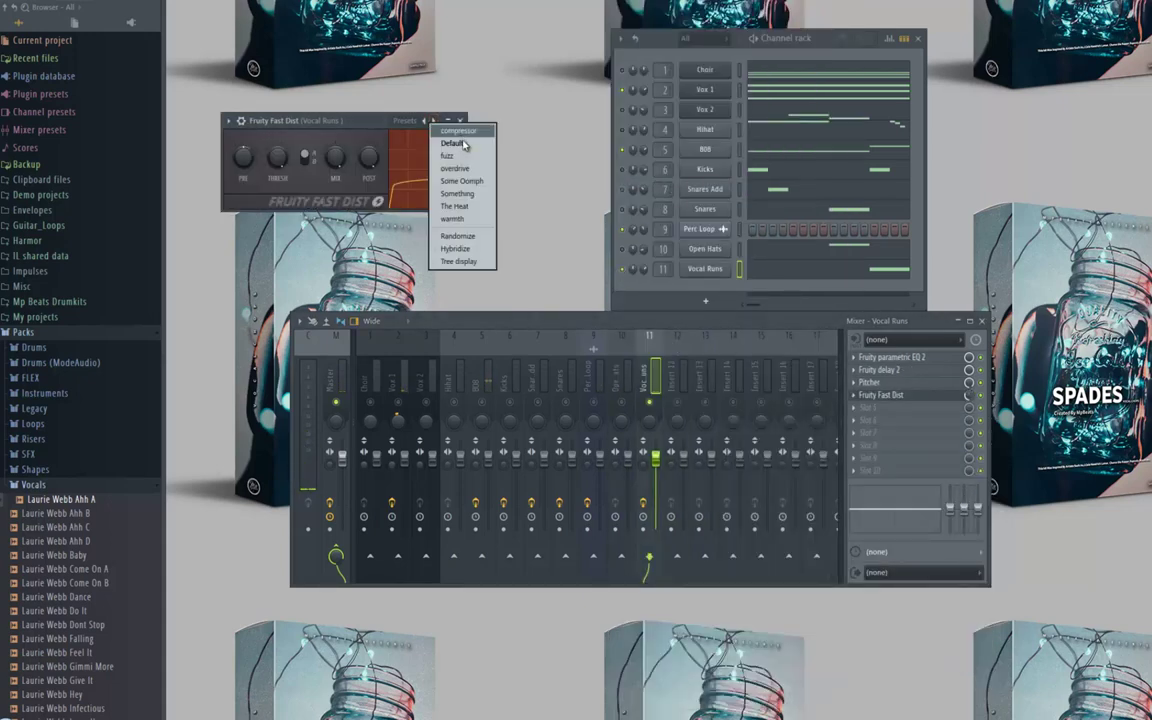
click(456, 150)
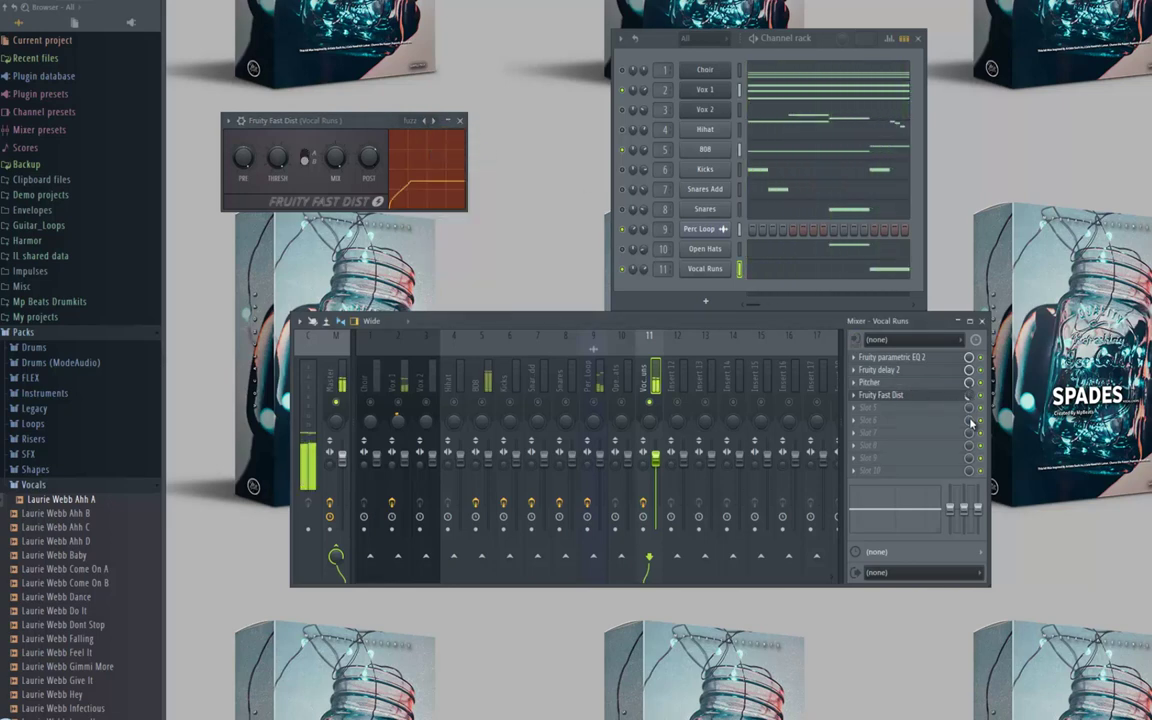
Remove Fruity Fast Dist from the fourth effect slot
click(862, 396)
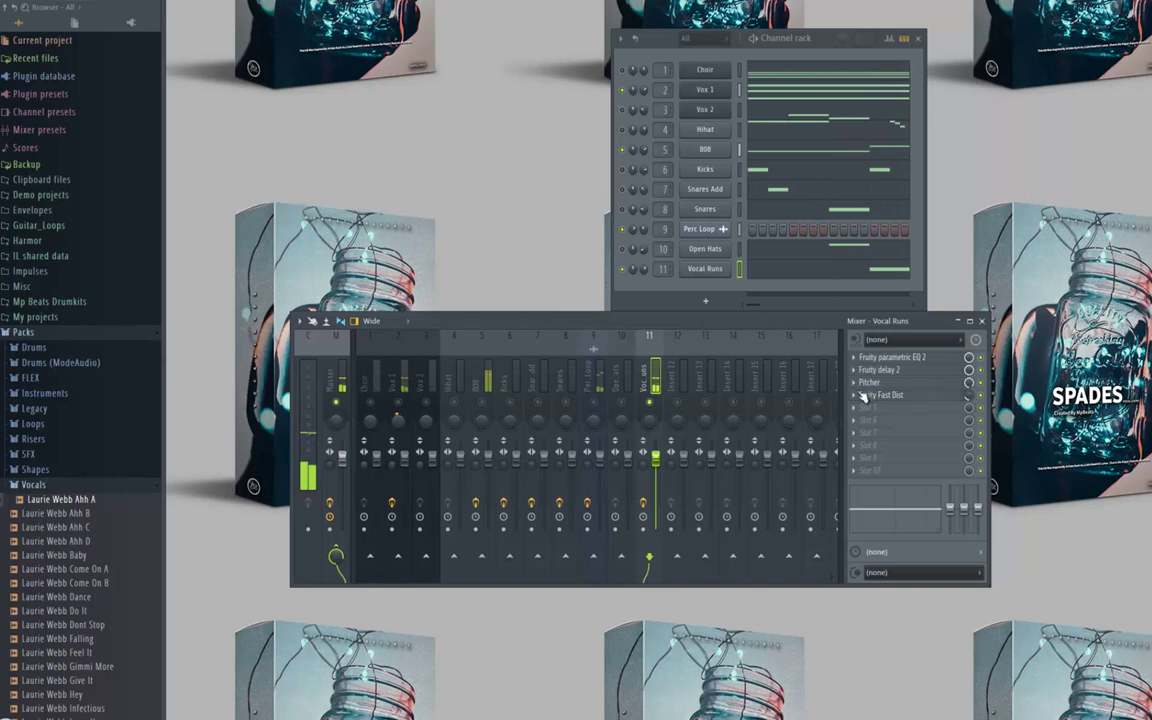
click(853, 397)
click(866, 421)
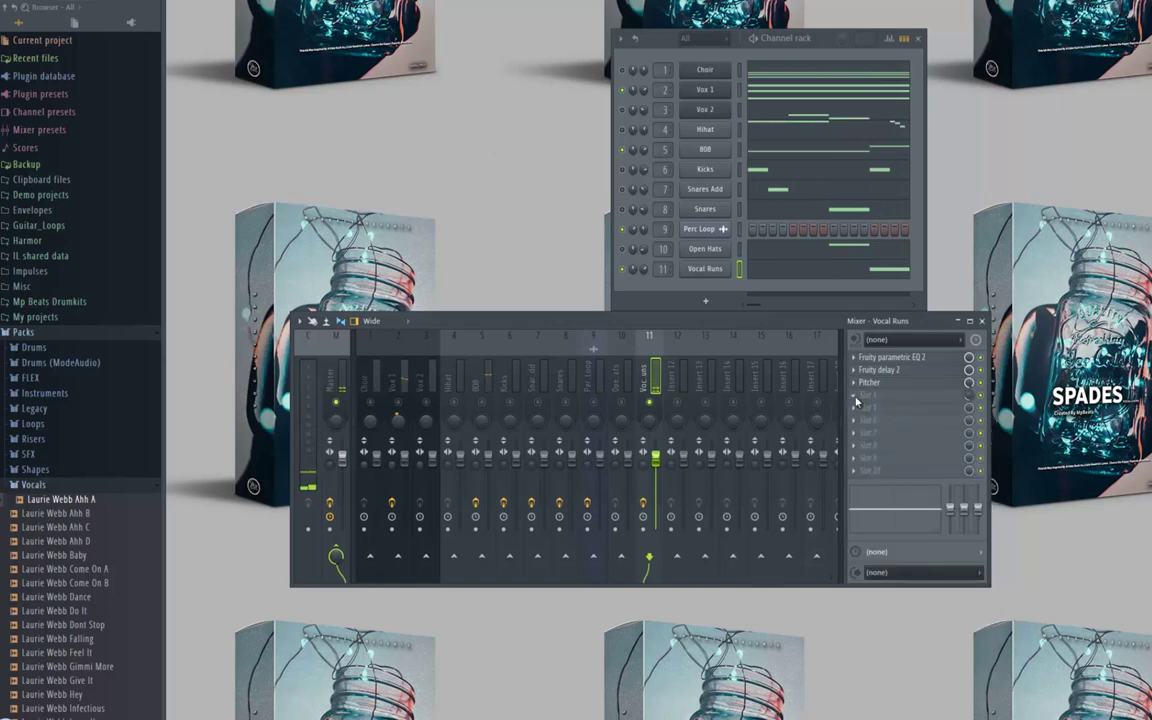
Load Hardcore into the fourth Vocal Runs effect slot, adjust its mix level, and audition it with the 80s lead preset
click(854, 398)
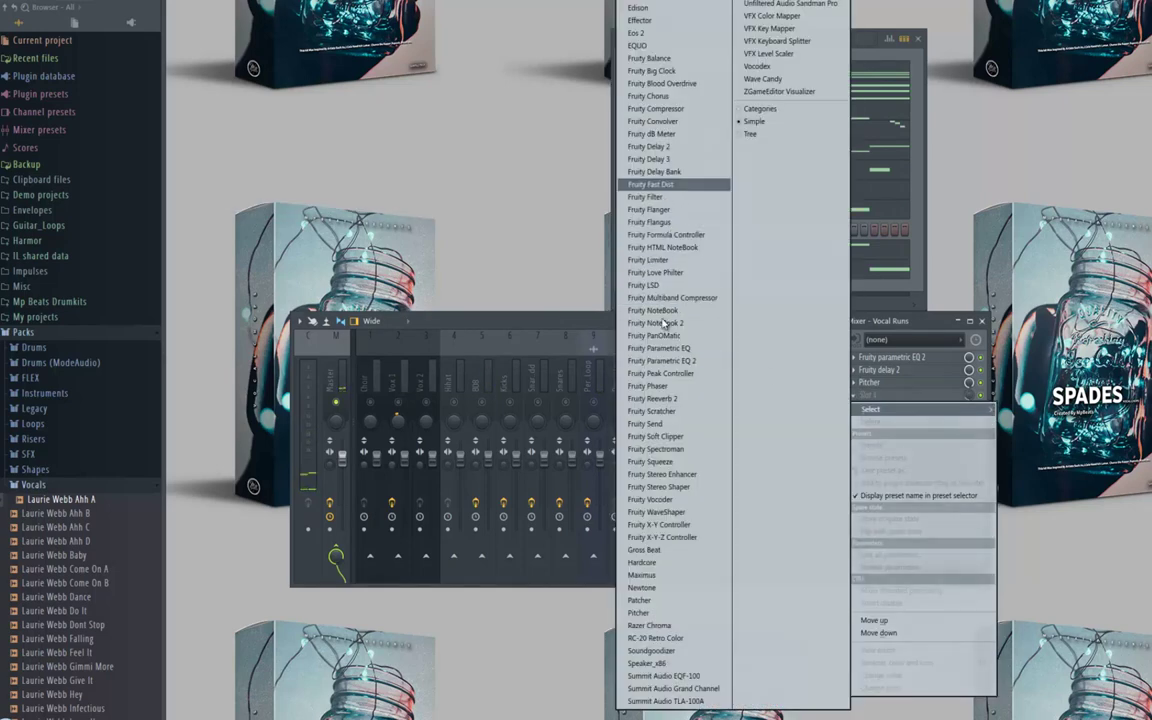
click(653, 563)
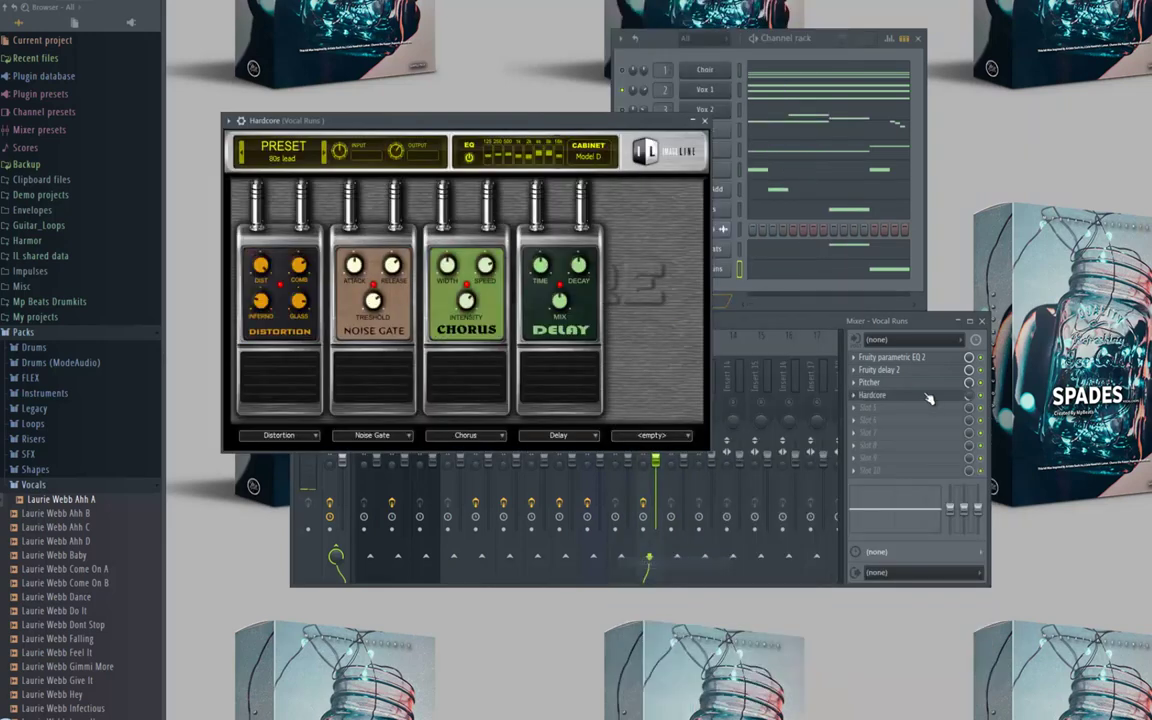
drag(968, 398, 967, 386)
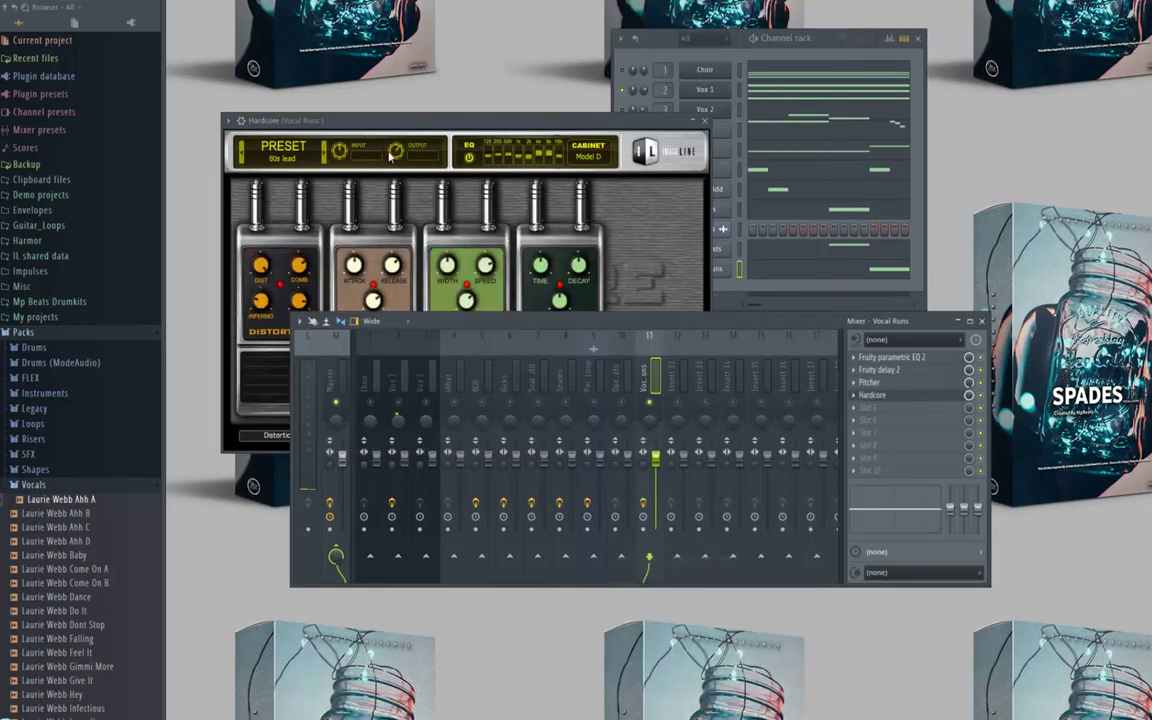
click(395, 240)
key(space)
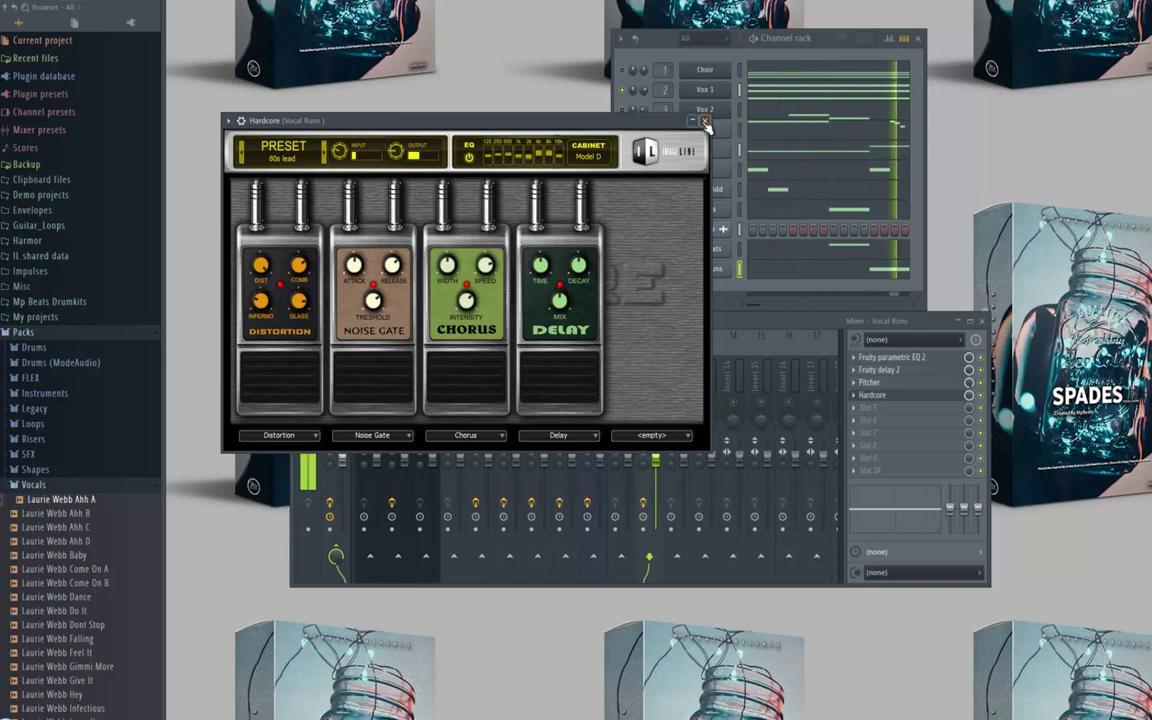
click(705, 121)
Load Fruity Parametric EQ 2 into the fifth effect slot and turn its first band into a high-pass filter in the low mids
click(856, 411)
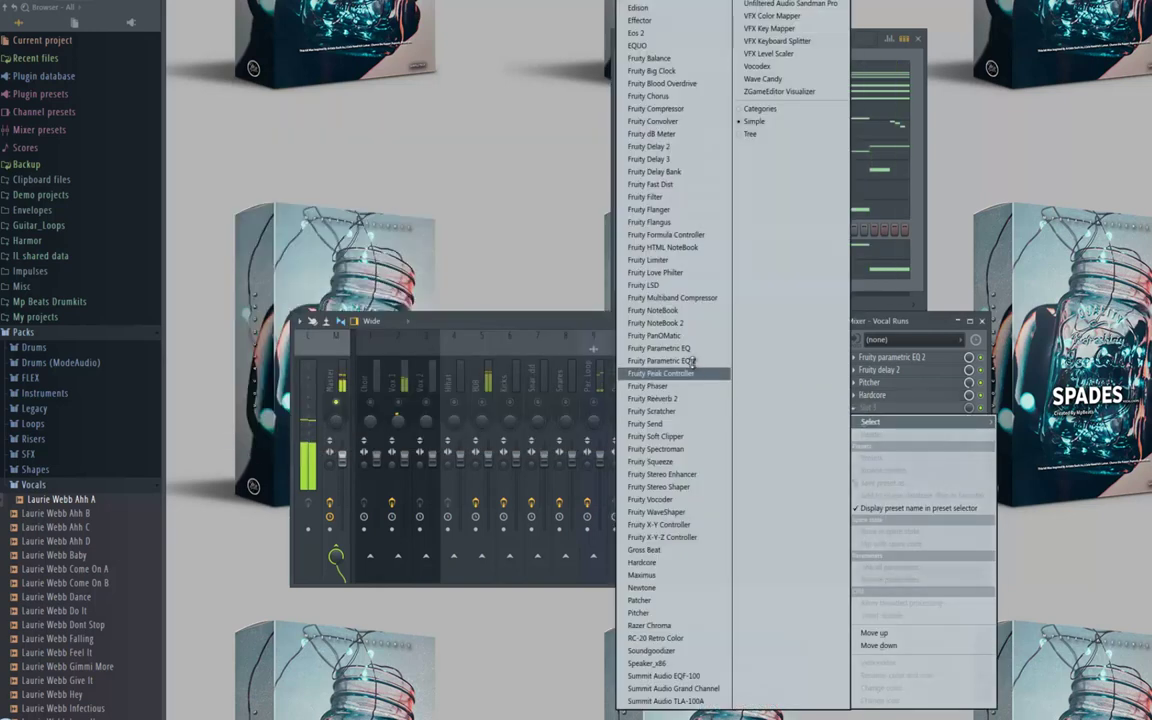
click(665, 372)
mouse_move(543, 172)
mouse_down()
mouse_move(543, 183)
mouse_move(543, 171)
mouse_up()
drag(297, 245, 345, 245)
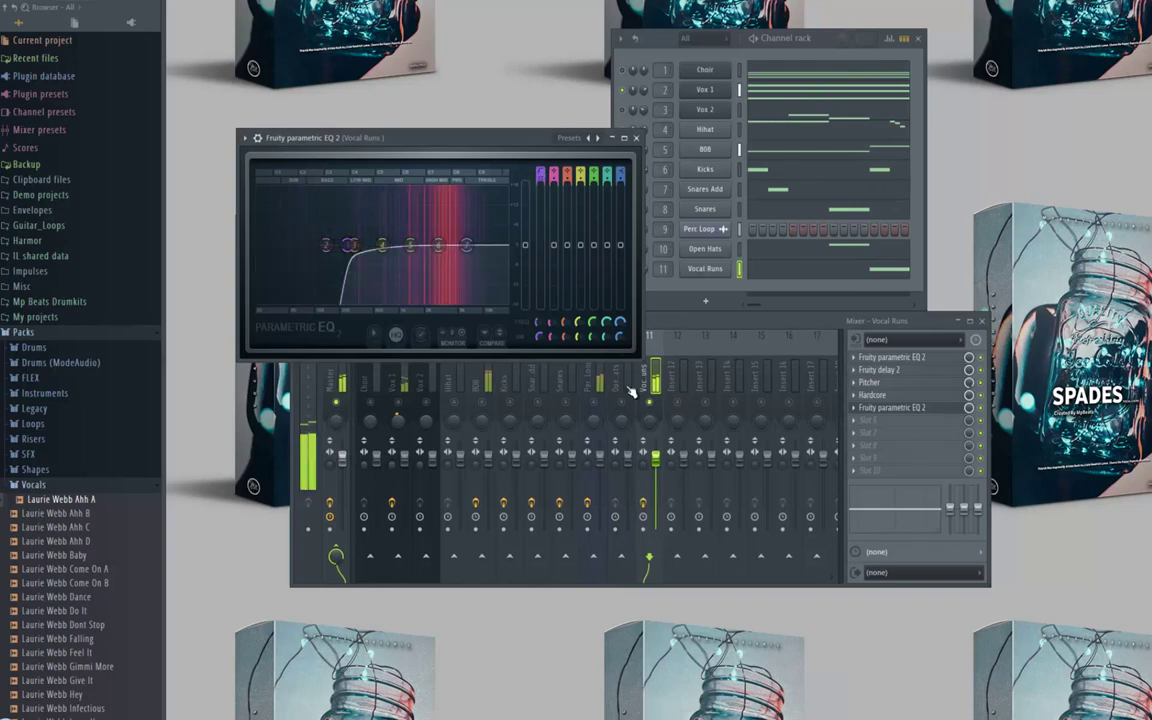
Unsolo the Vocal Runs mixer track and raise the new EQ's high-pass cutoff slightly
click(641, 393)
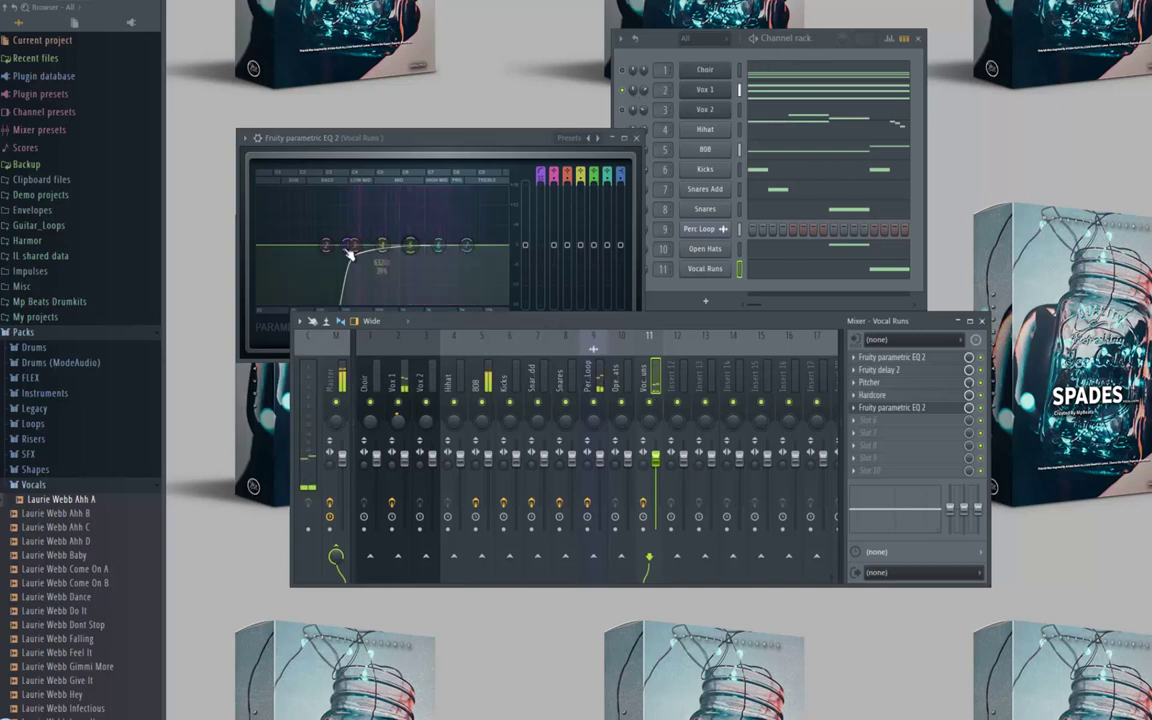
drag(350, 245, 357, 246)
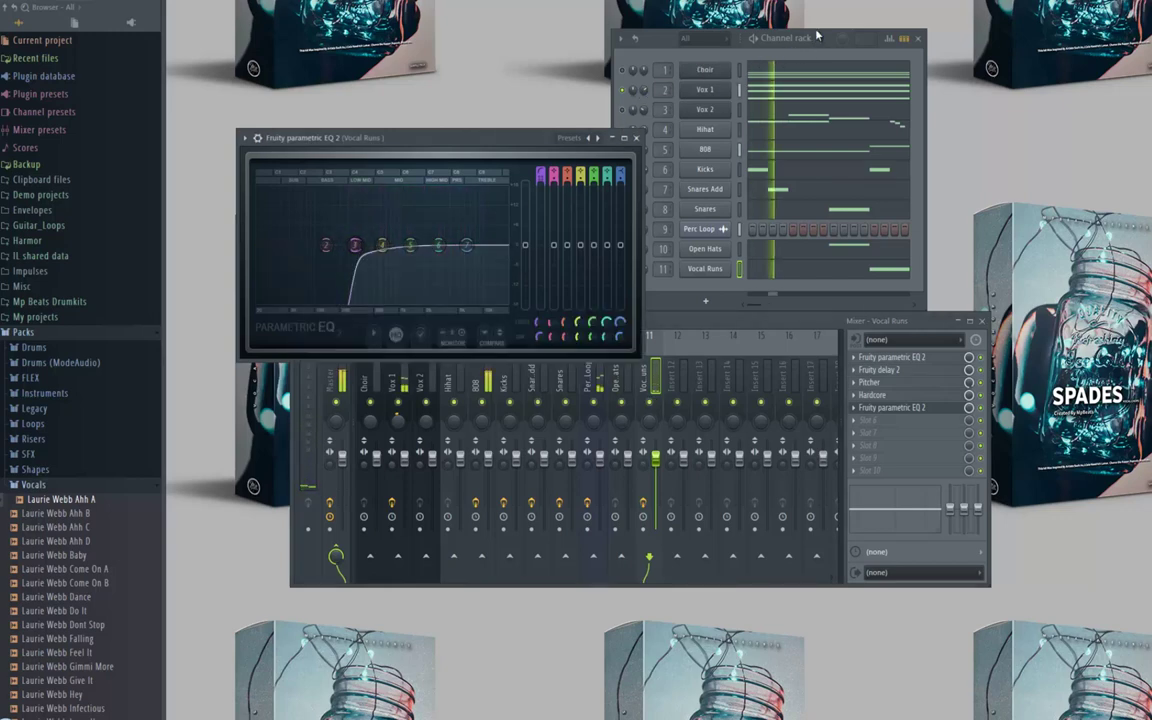
Unmute the Kicks channel, and close the EQ and mixer windows so only the channel rack stays open
drag(733, 37, 733, 25)
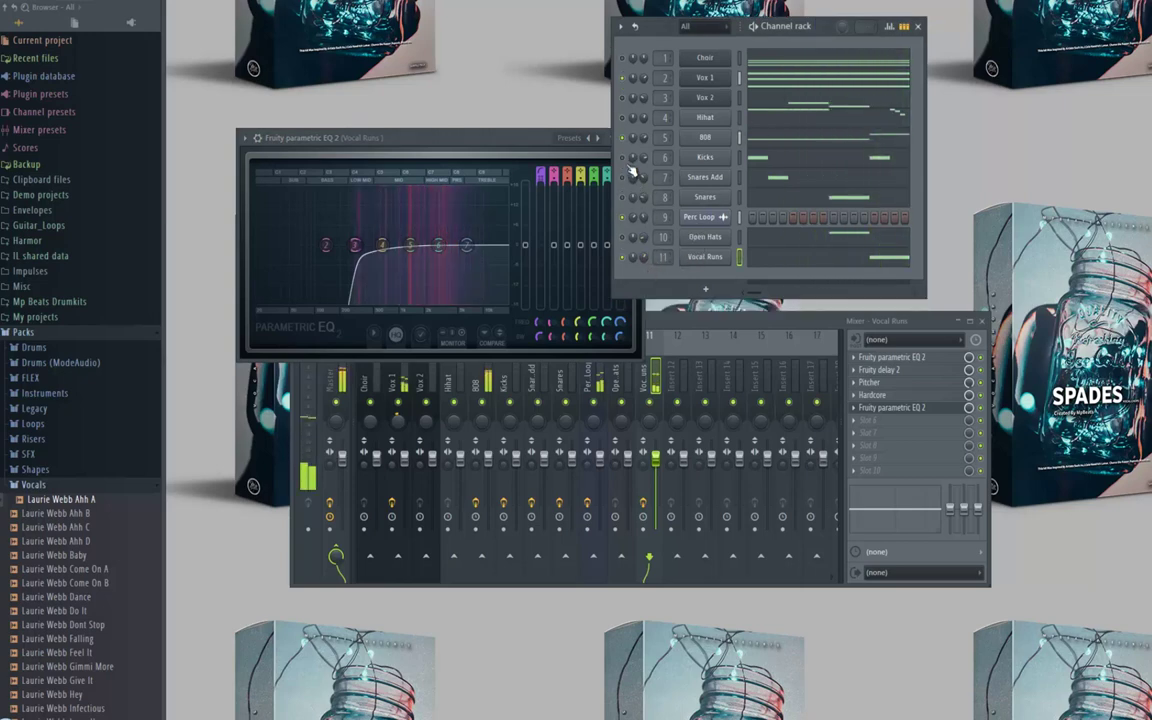
click(486, 136)
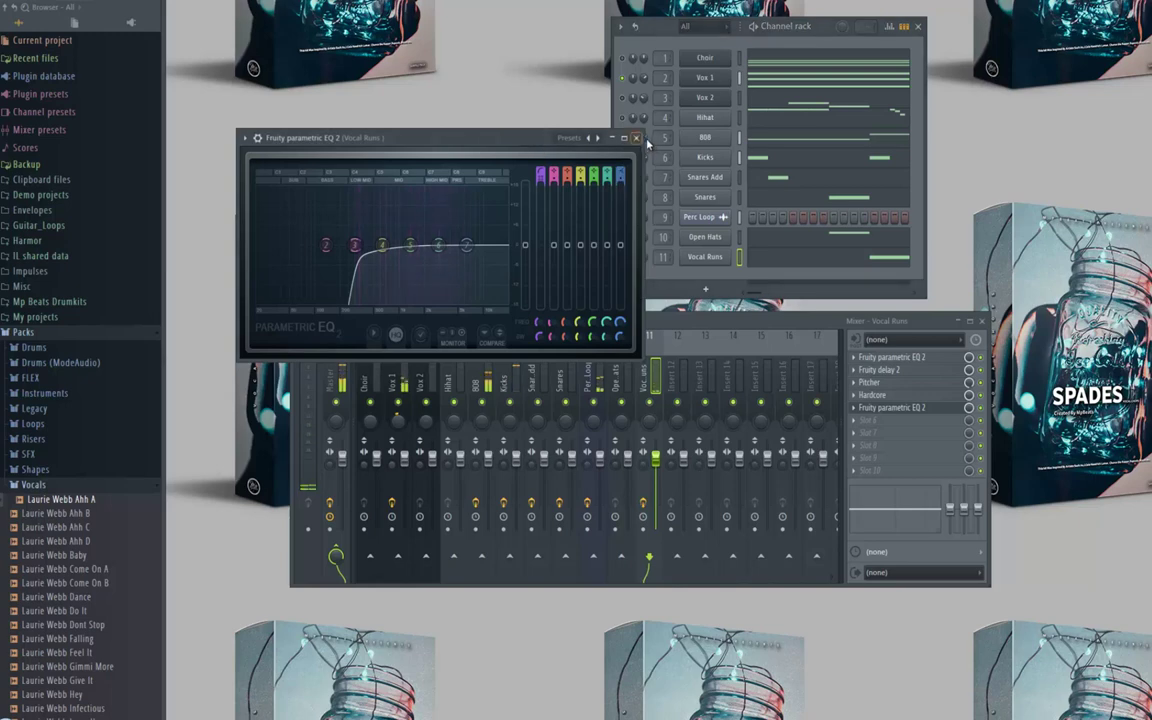
click(636, 139)
drag(818, 33, 768, 36)
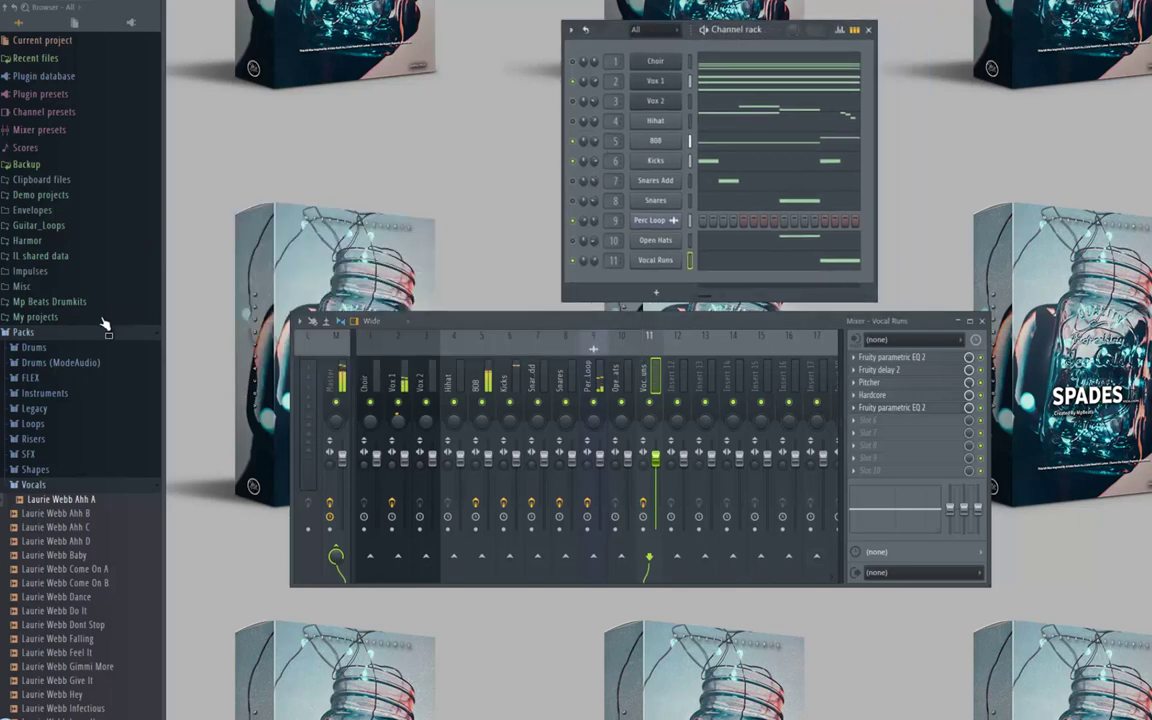
click(982, 324)
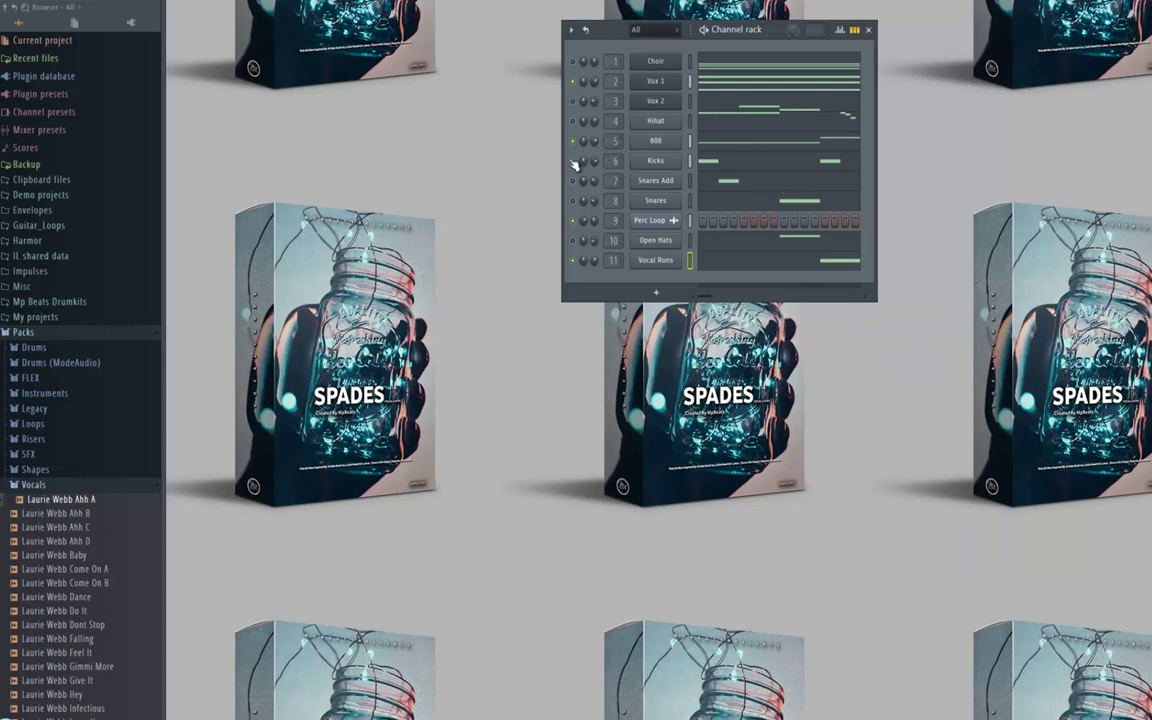
Rearrange the playlist clips so that Perc Loop sits on Track 1 and Pattern 1 on Track 2
key(space)
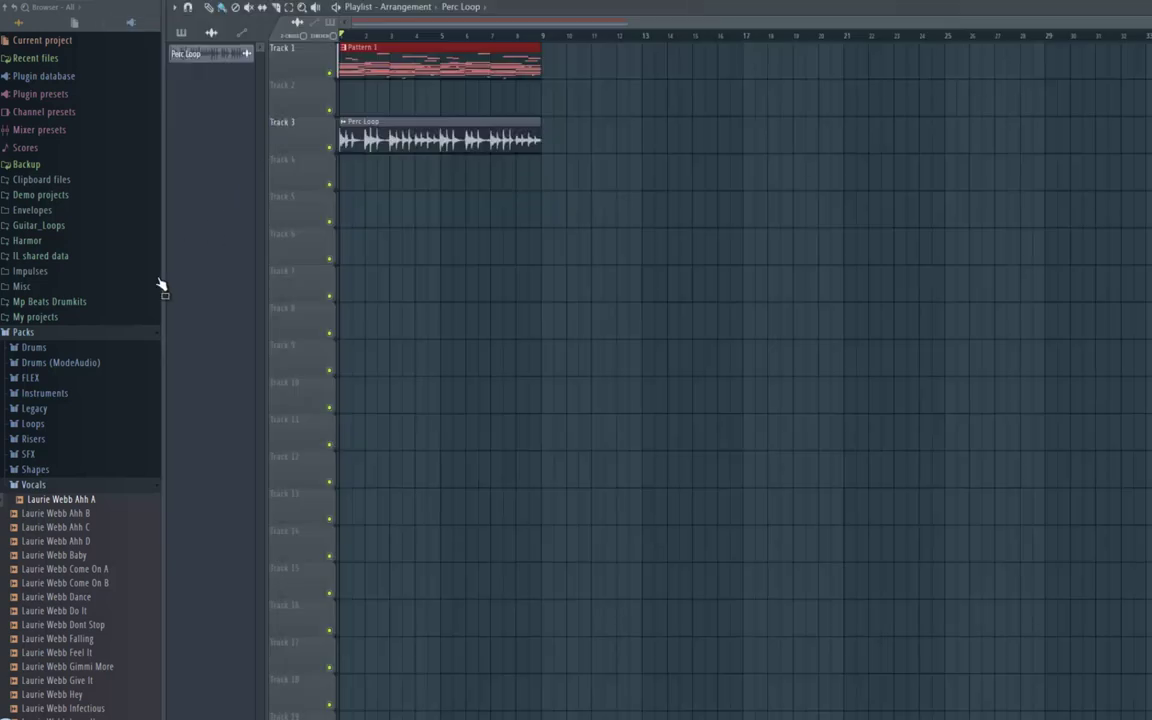
click(38, 334)
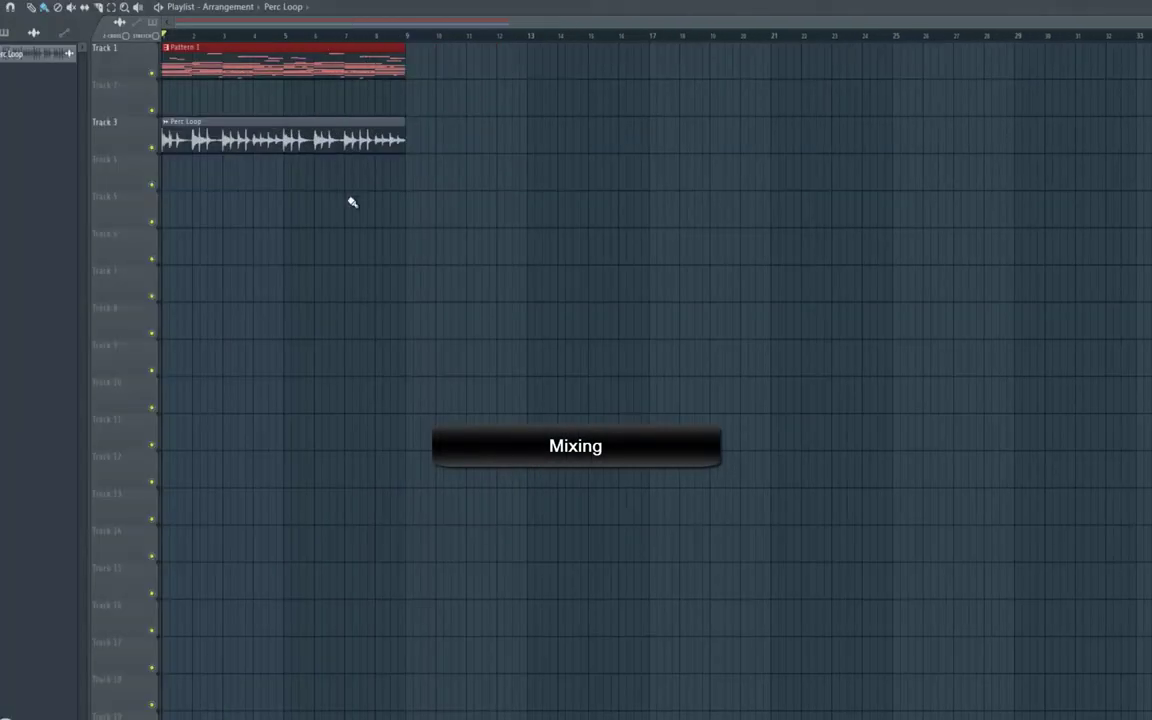
mouse_move(345, 60)
mouse_down()
mouse_move(340, 172)
mouse_move(334, 38)
mouse_move(332, 52)
mouse_up()
drag(297, 174, 299, 100)
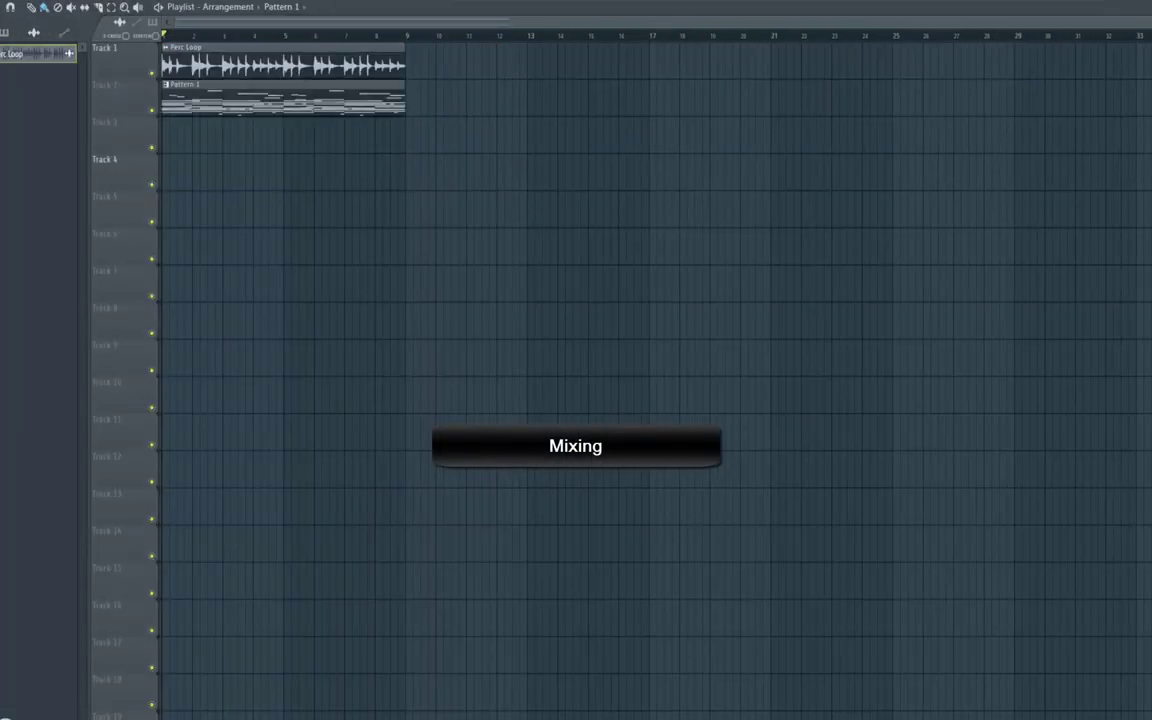
Copy the Choir channel's volume value in the channel rack, paste it onto Vox 1, and start playback
key(F6)
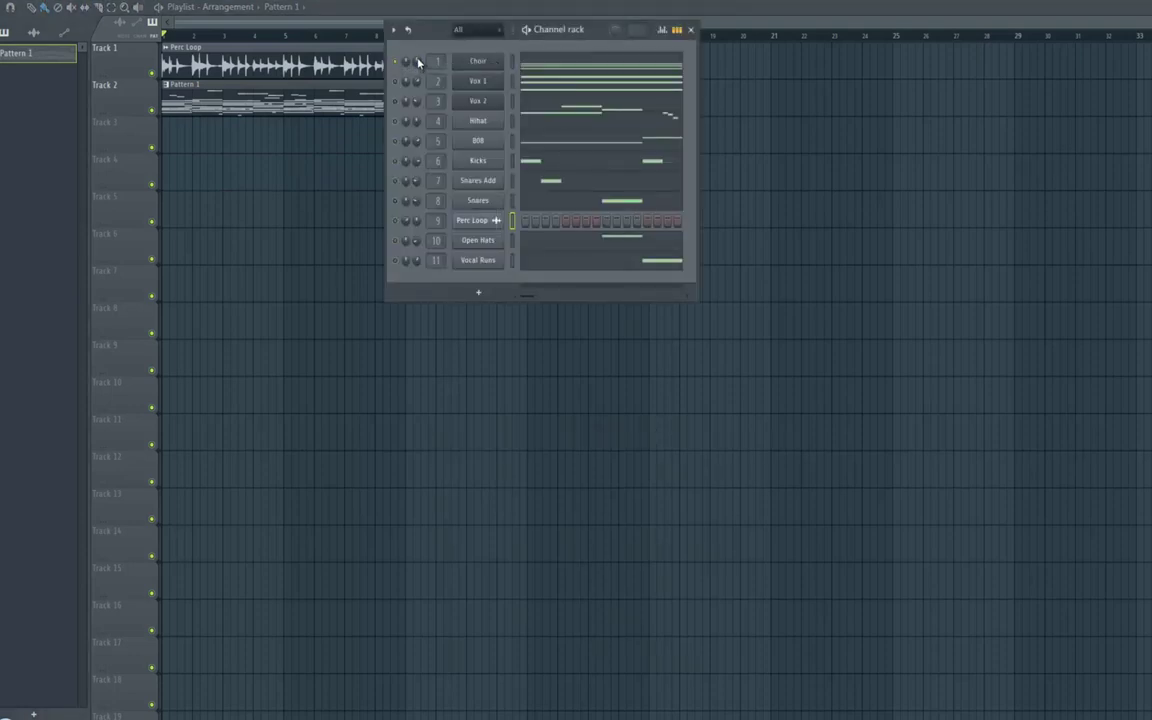
right_click(420, 66)
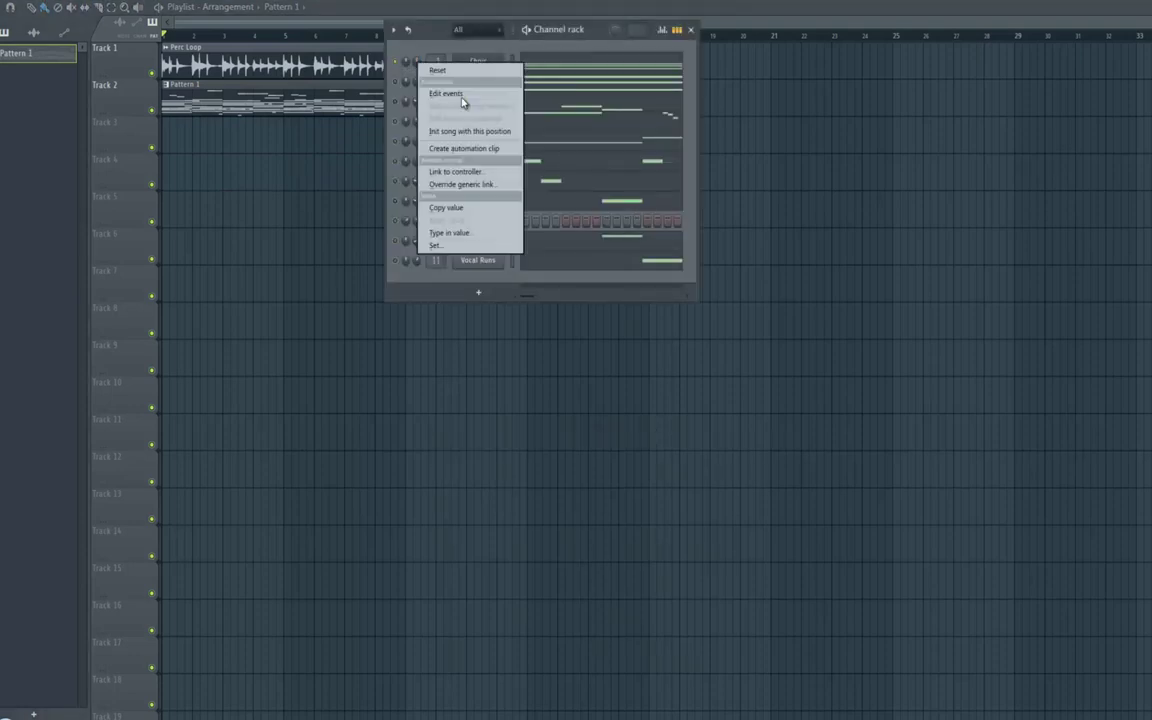
click(452, 206)
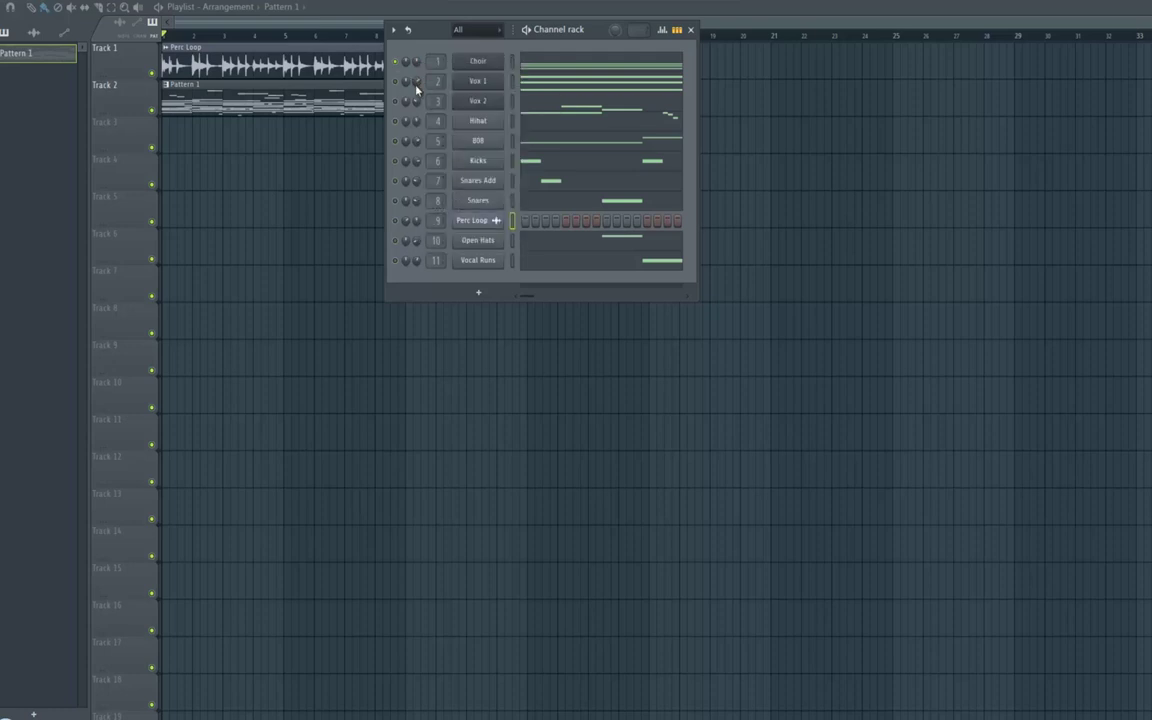
right_click(415, 85)
click(449, 246)
key(space)
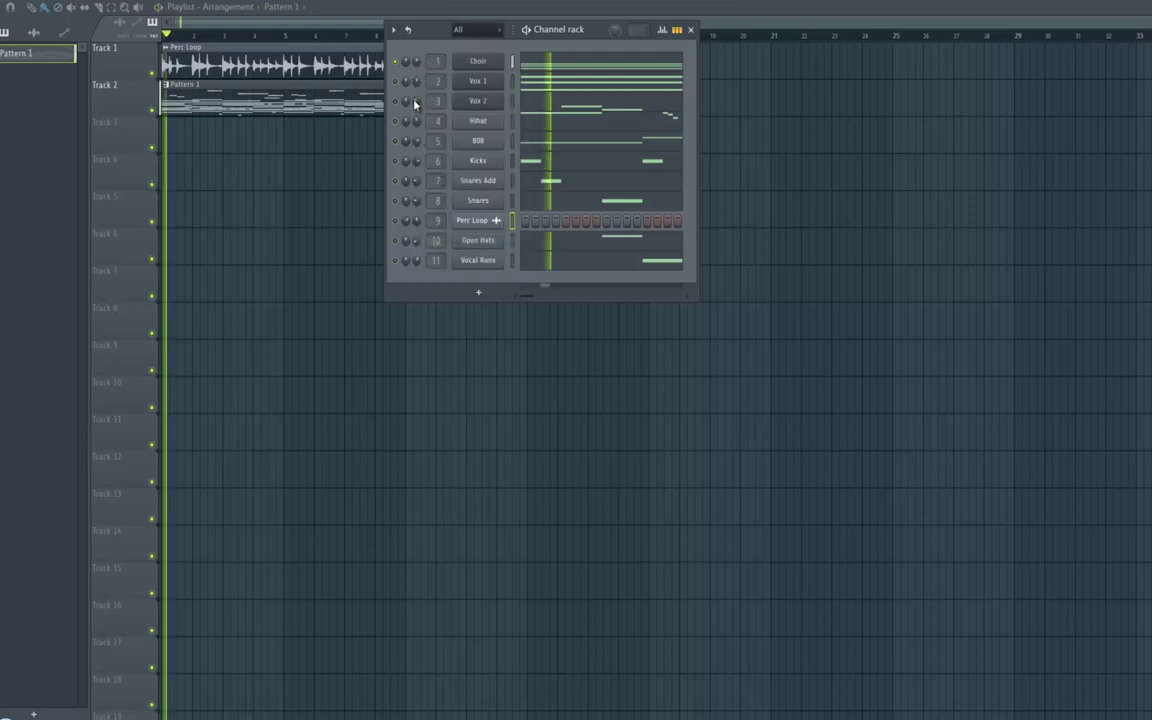
Paste the copied 50% volume value onto the Vox 2, Hihat and 808 channels
right_click(416, 102)
click(450, 259)
right_click(418, 122)
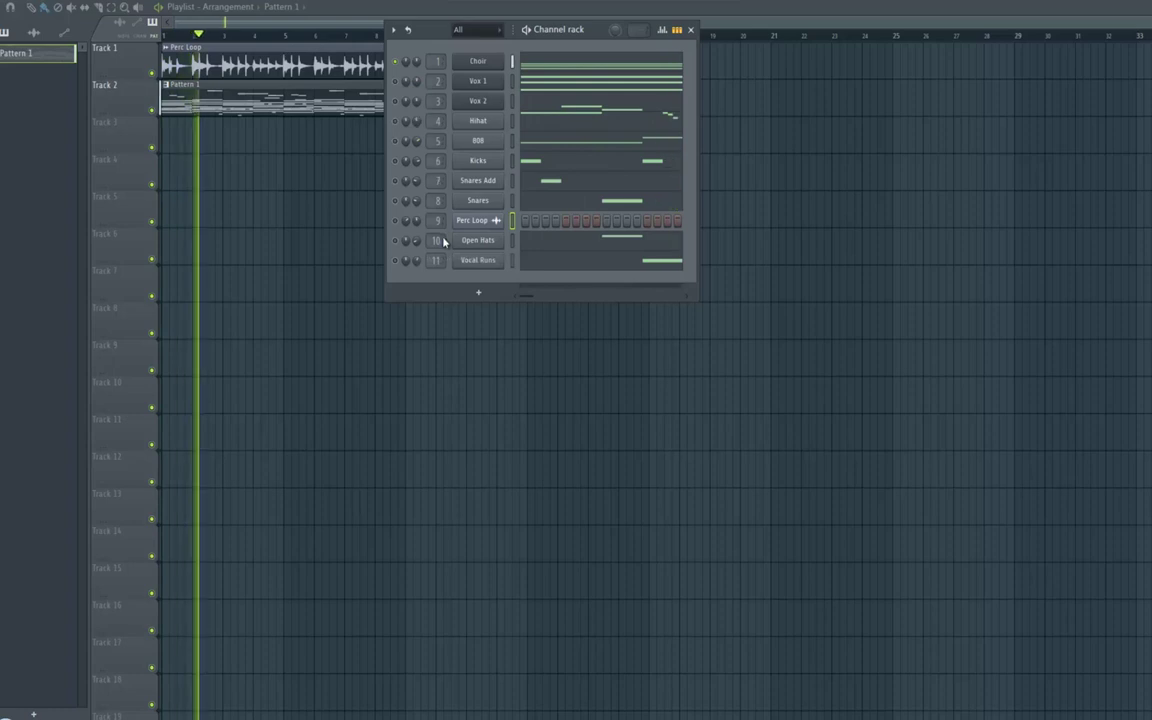
click(455, 279)
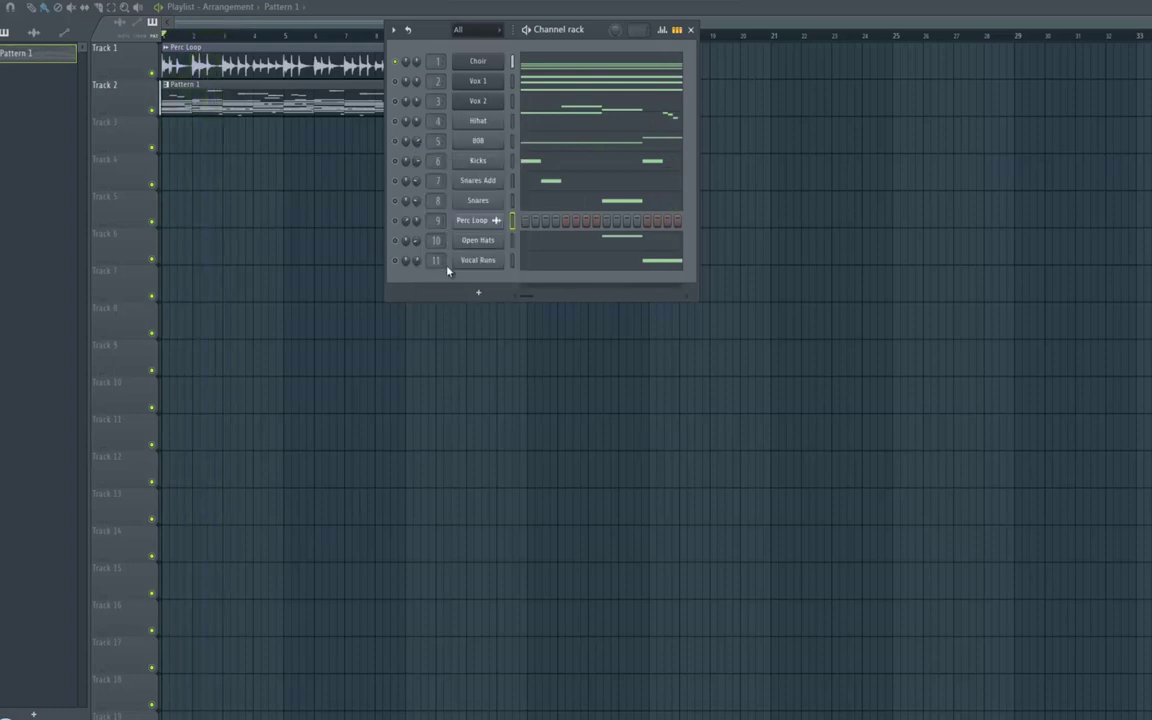
right_click(418, 142)
click(456, 300)
Solo the Vox 1 channel in the channel rack and play it briefly
right_click(397, 83)
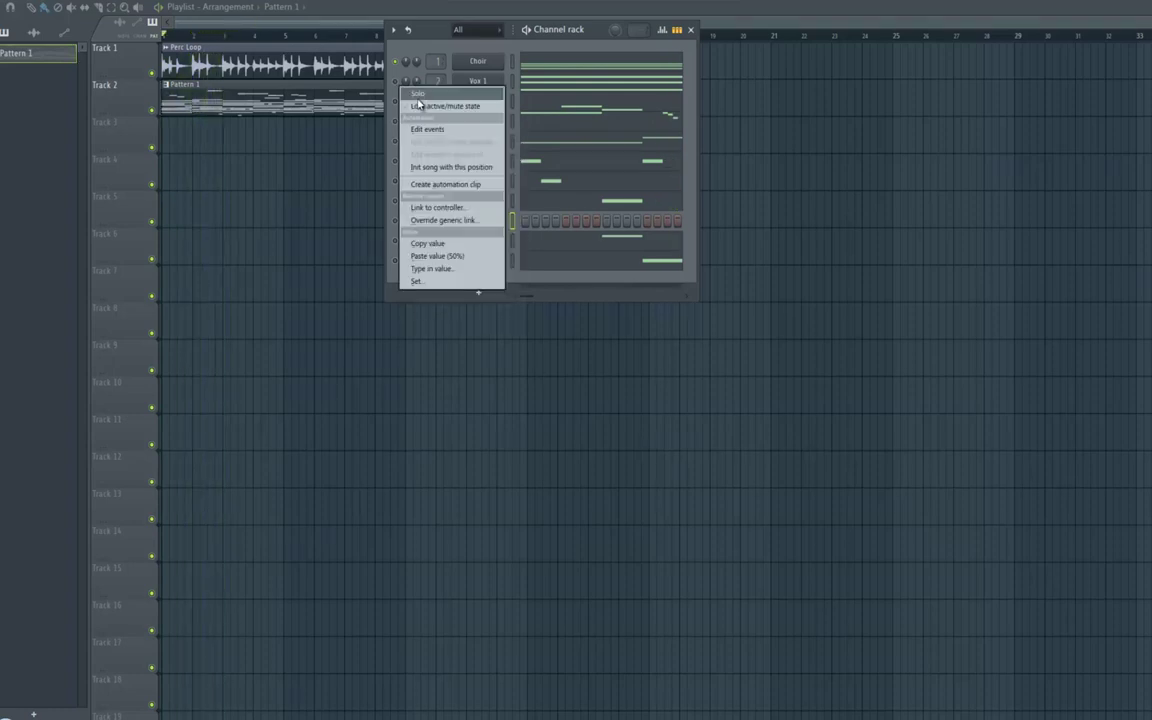
click(420, 105)
key(space)
key(space)
Paste the copied 50% volume value onto the Kicks, Snares Add and Snares channels
right_click(417, 142)
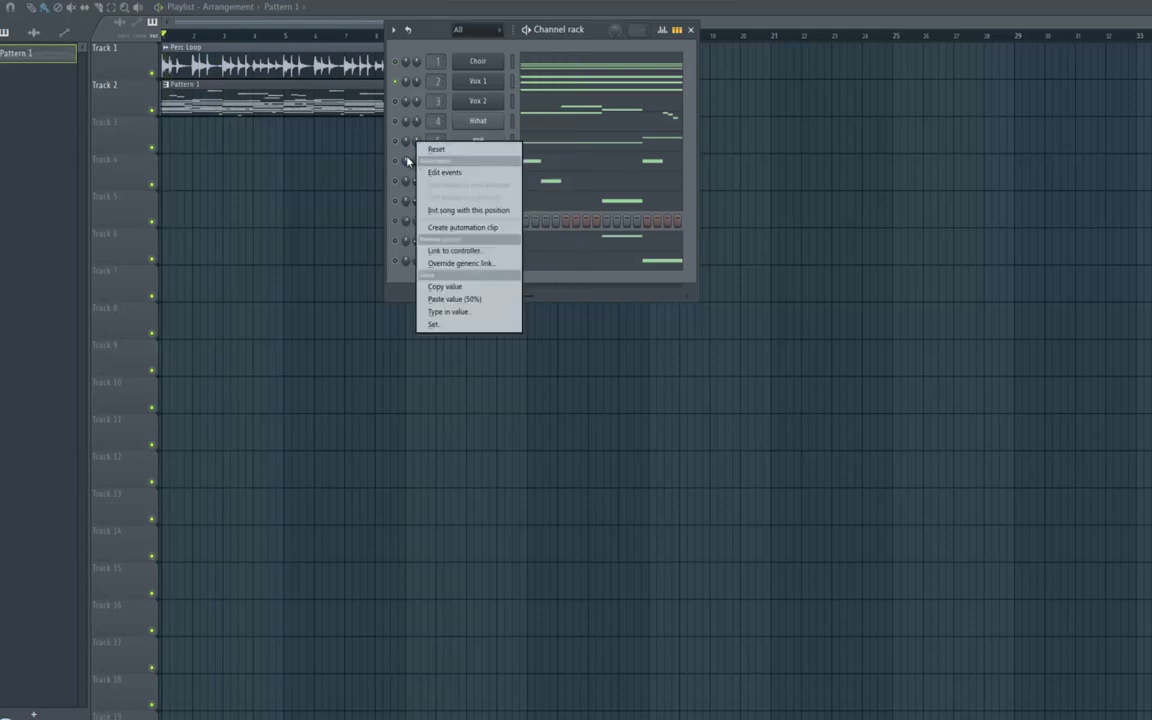
click(413, 160)
right_click(417, 160)
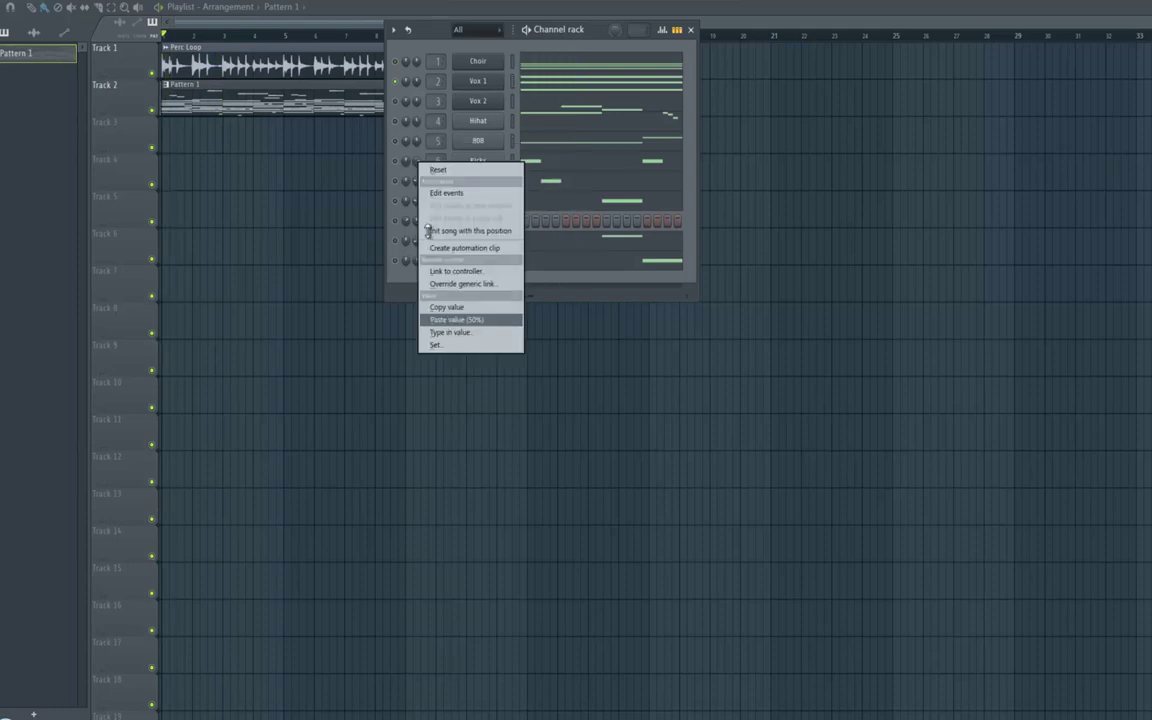
click(465, 319)
right_click(417, 181)
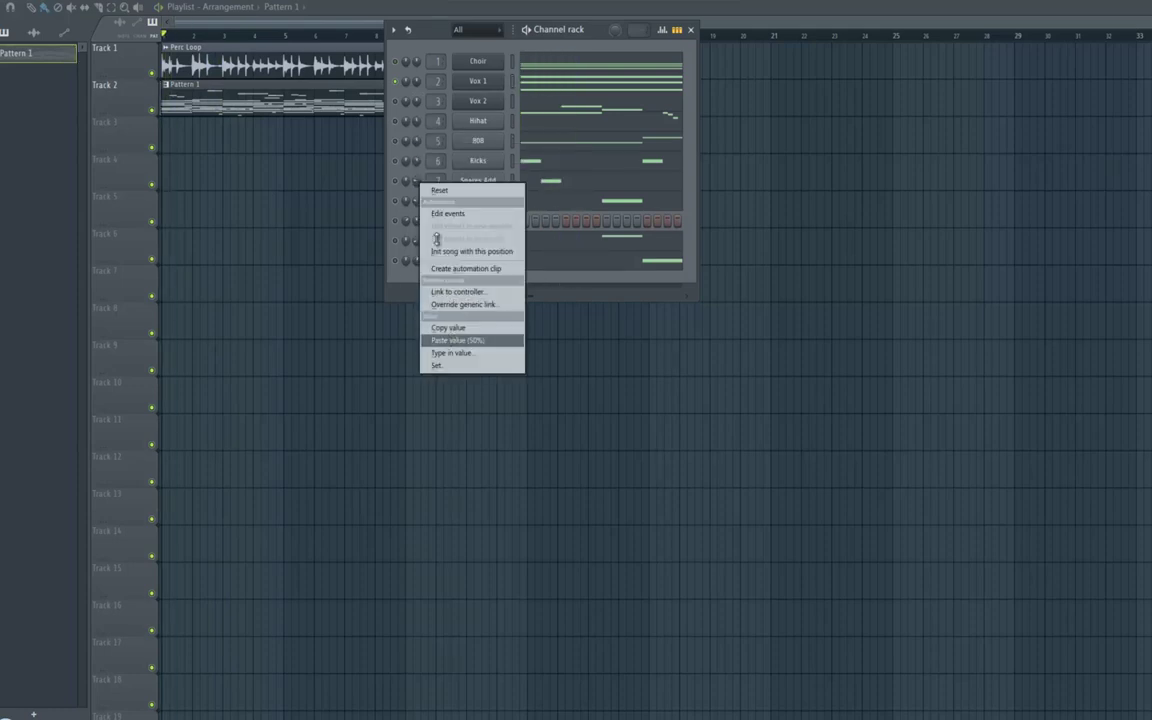
click(466, 336)
right_click(417, 200)
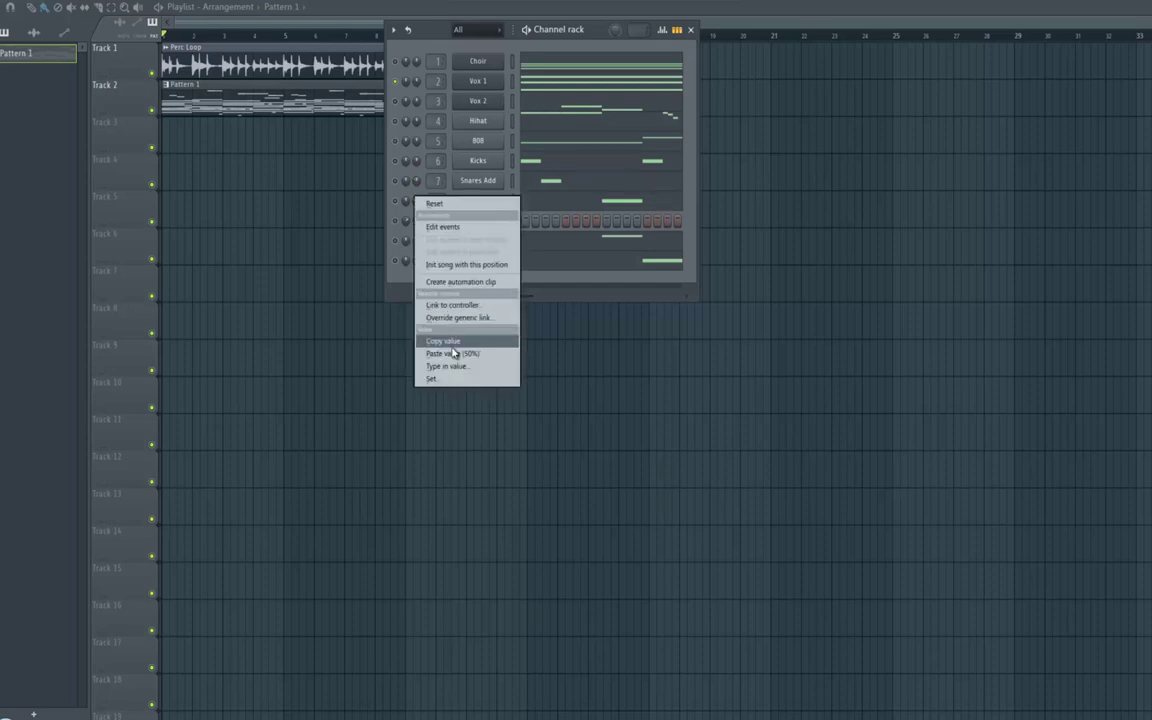
click(454, 352)
Paste the copied 50% volume value onto the Perc Loop, Open Hats and Vocal Runs channels
right_click(417, 220)
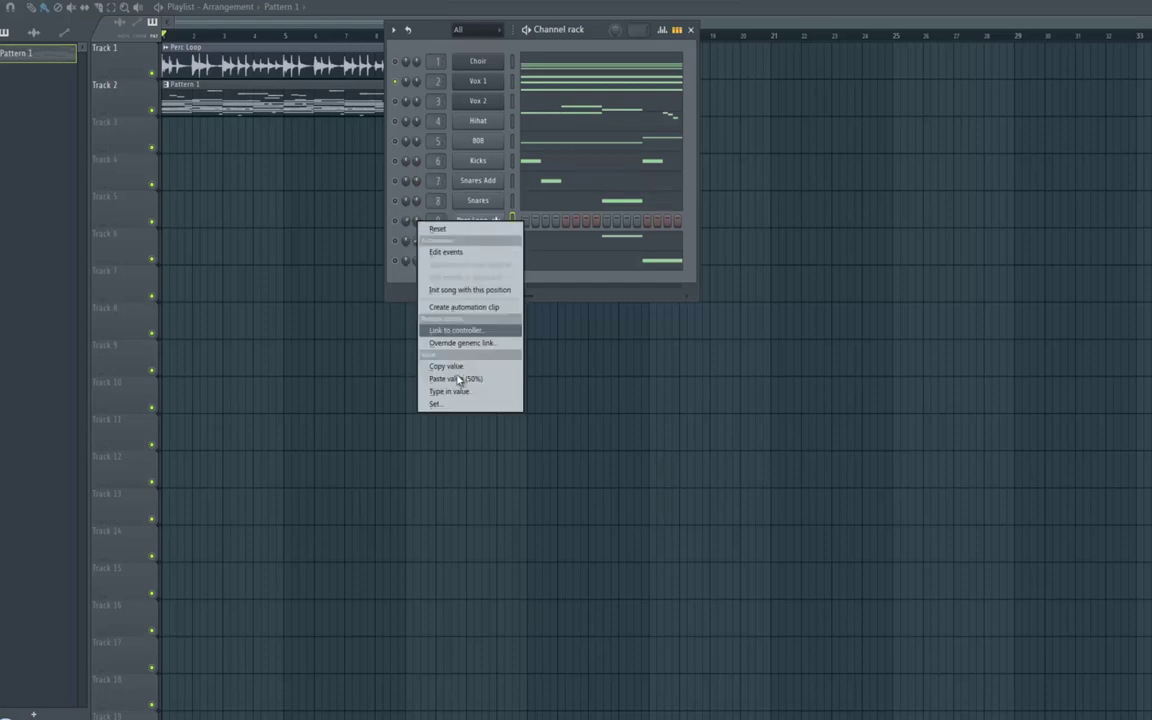
click(455, 376)
right_click(417, 241)
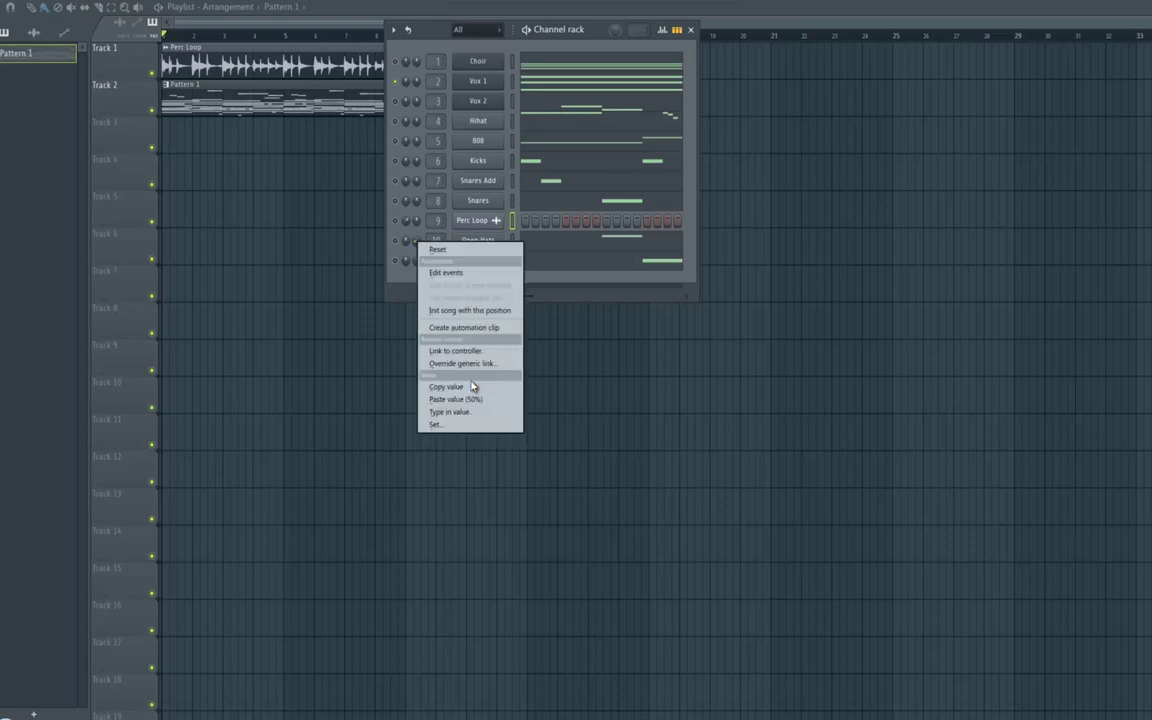
click(470, 398)
right_click(417, 260)
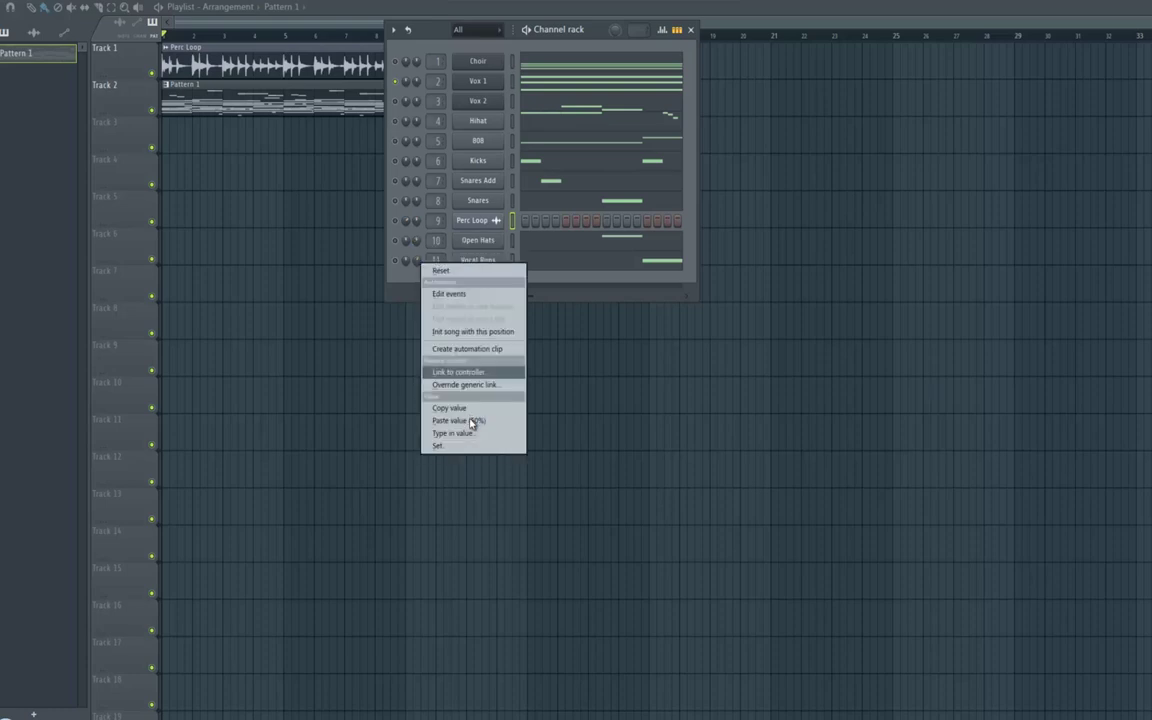
click(465, 417)
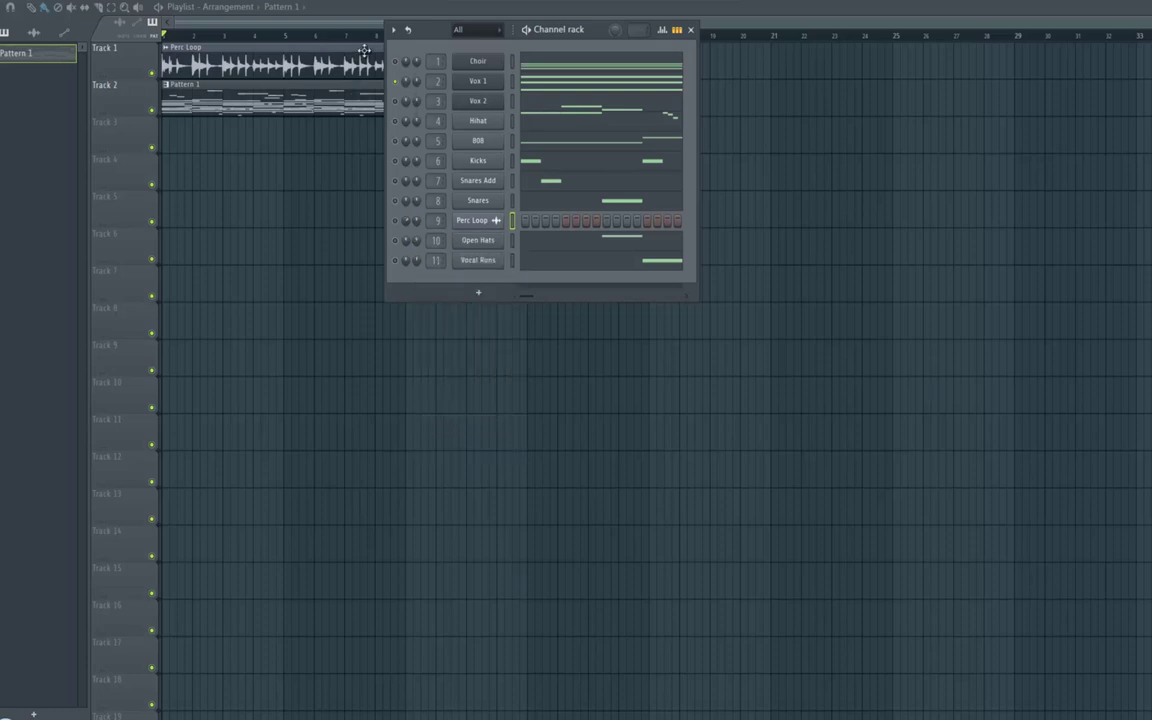
Split Pattern 1 by channel and spread the Choir, Vox 1, Vox 2 and Hihat clips over playlist tracks 3 to 6
right_click(531, 2)
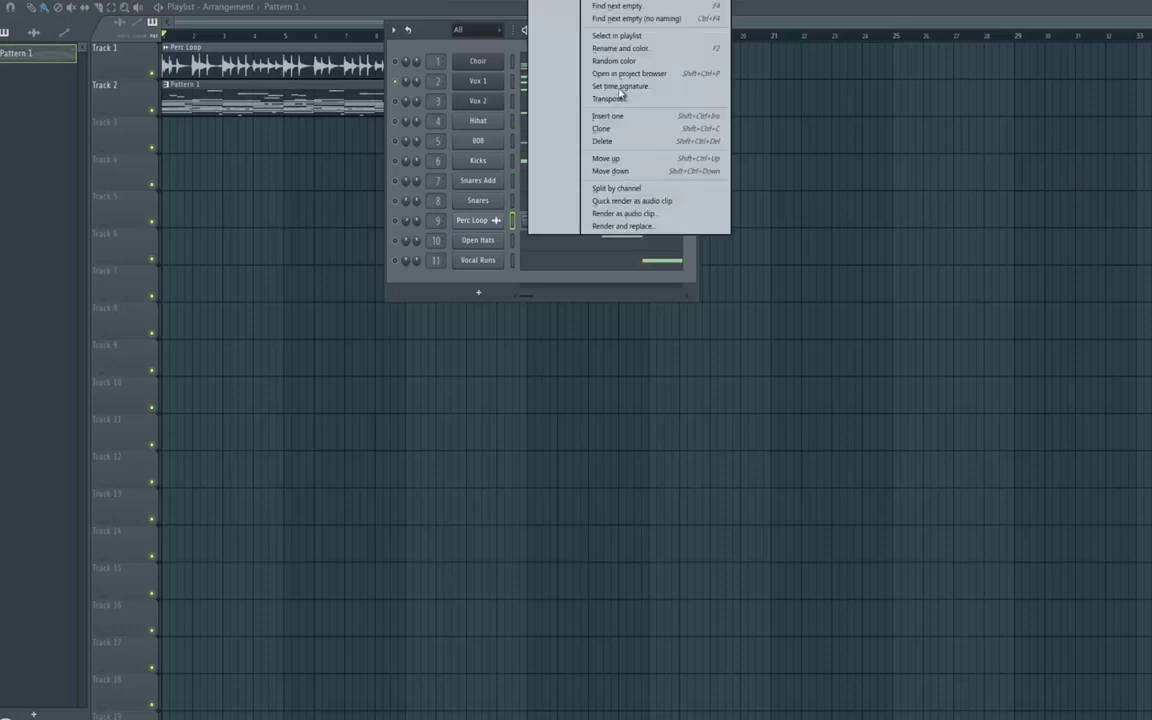
click(620, 188)
drag(302, 93, 298, 141)
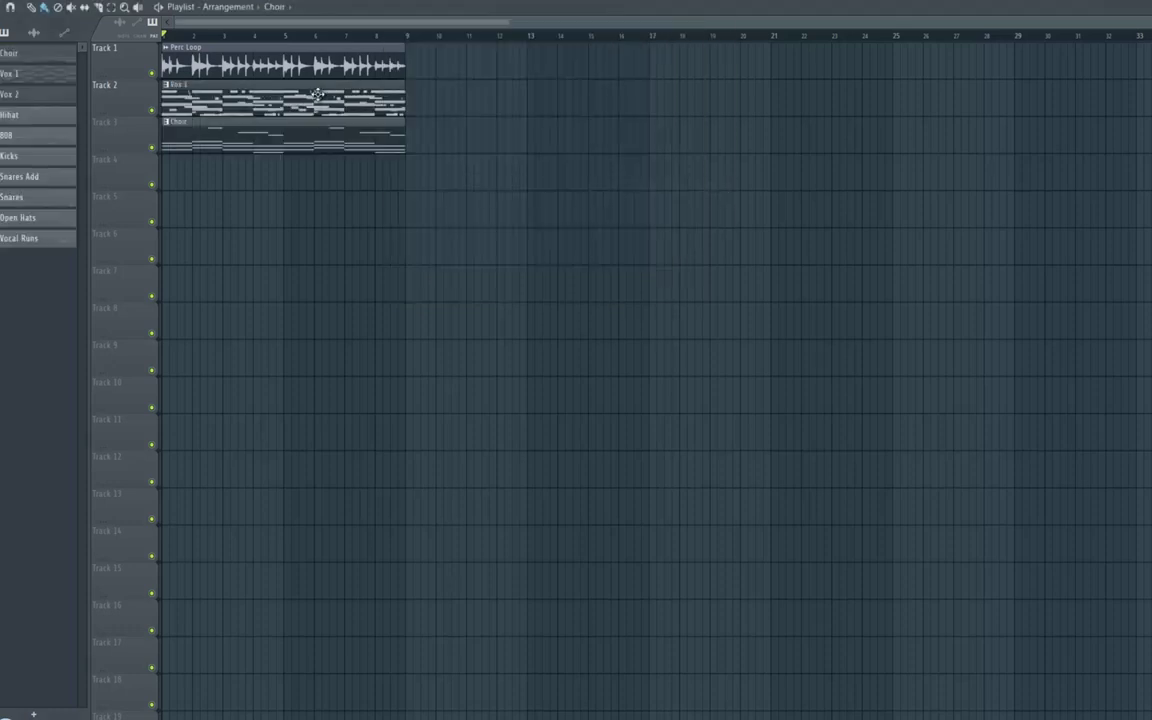
drag(316, 94, 309, 183)
drag(328, 93, 308, 279)
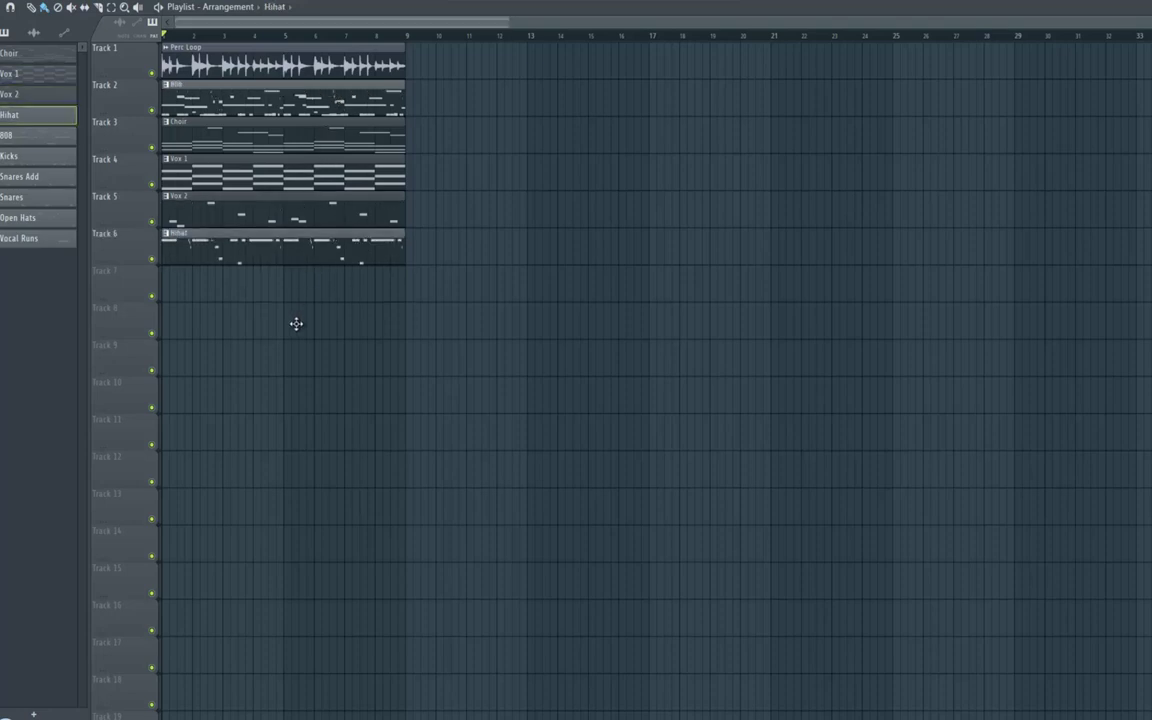
Move the 808, Kicks, Snares Add, Snares and Open Hats clips onto their own playlist tracks, 7 to 11
drag(296, 324, 296, 323)
drag(328, 98, 296, 323)
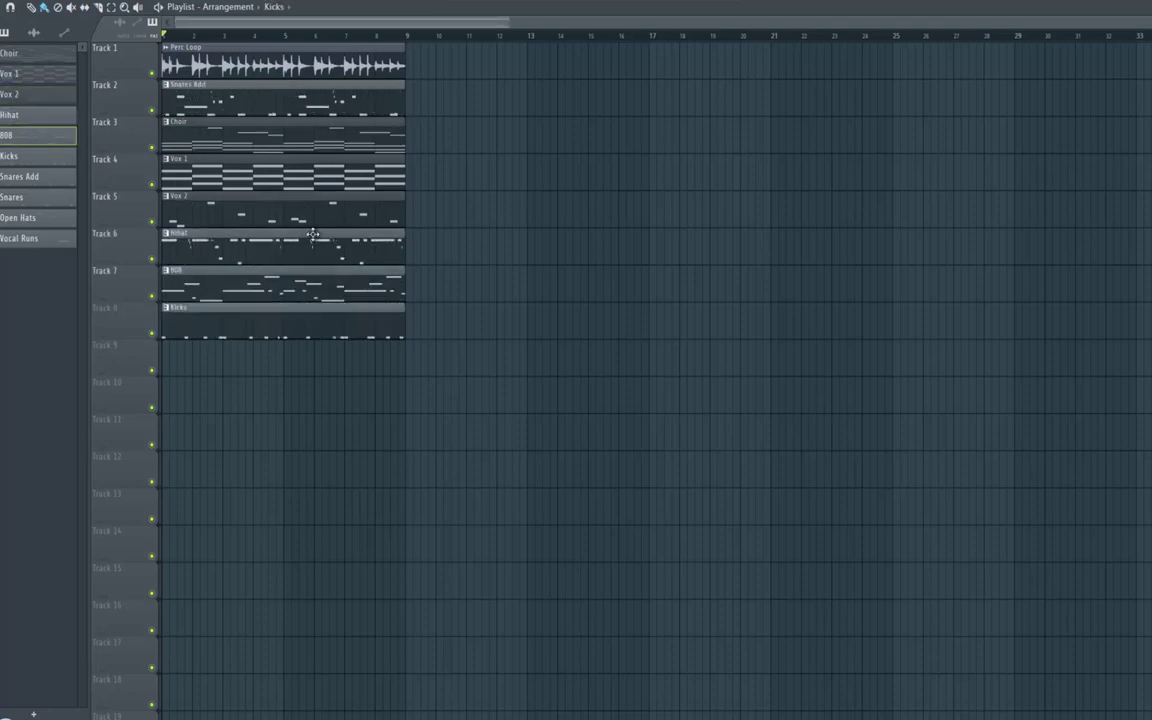
drag(305, 93, 286, 413)
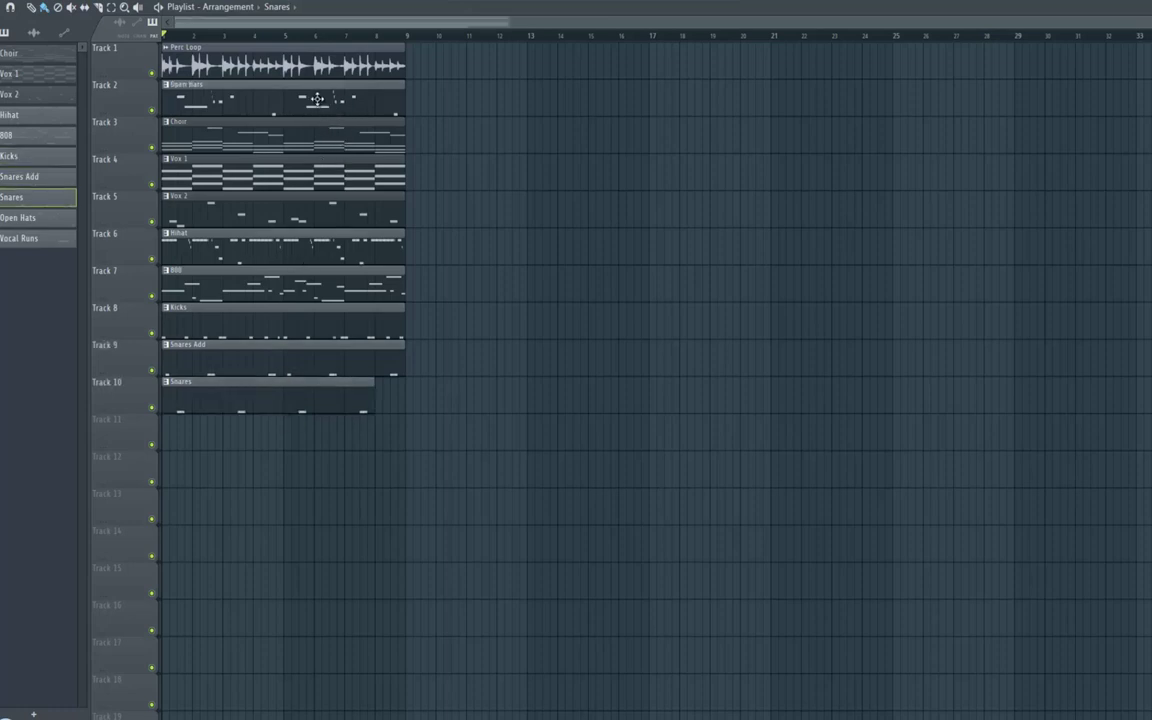
drag(317, 99, 266, 455)
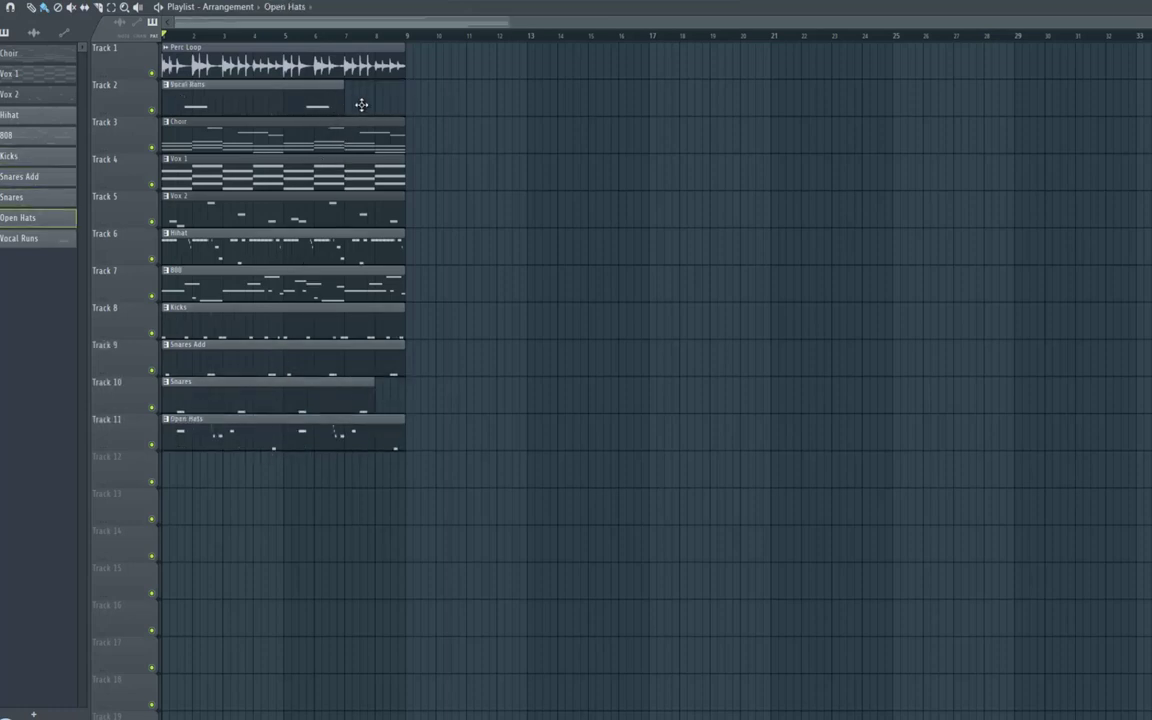
Extend the Vocal Runs and Snares clips to bar 9 so they match the other eight-bar clips
drag(283, 104, 405, 106)
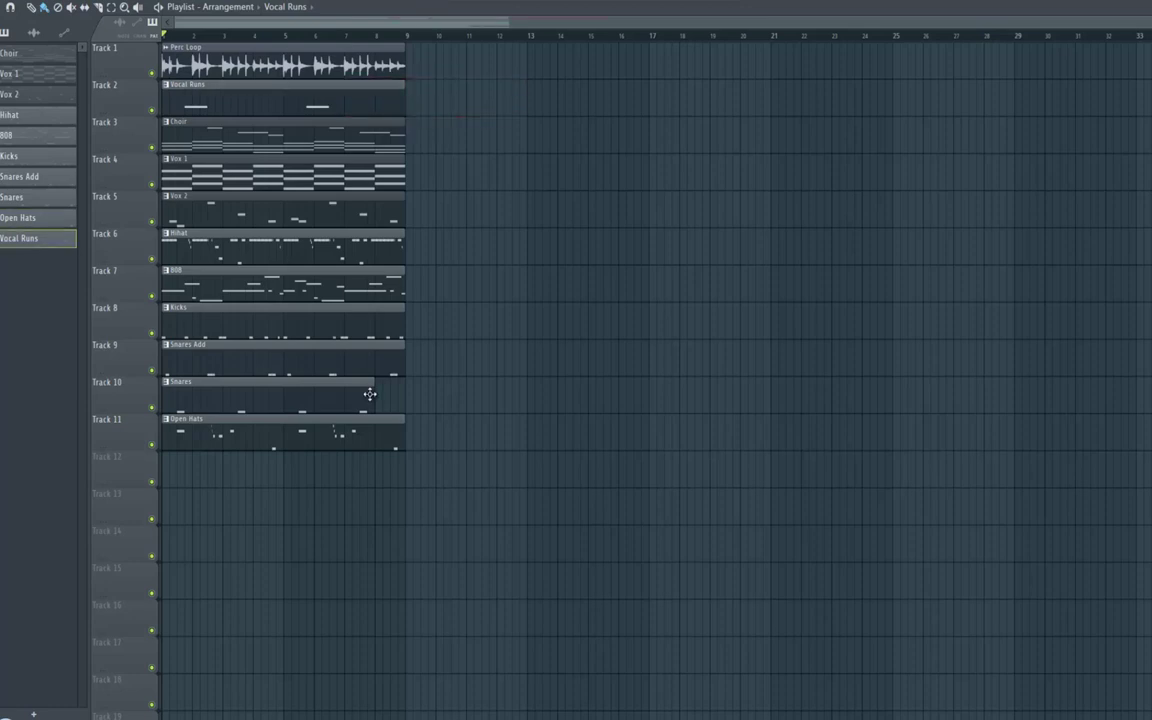
click(369, 403)
drag(397, 404, 405, 404)
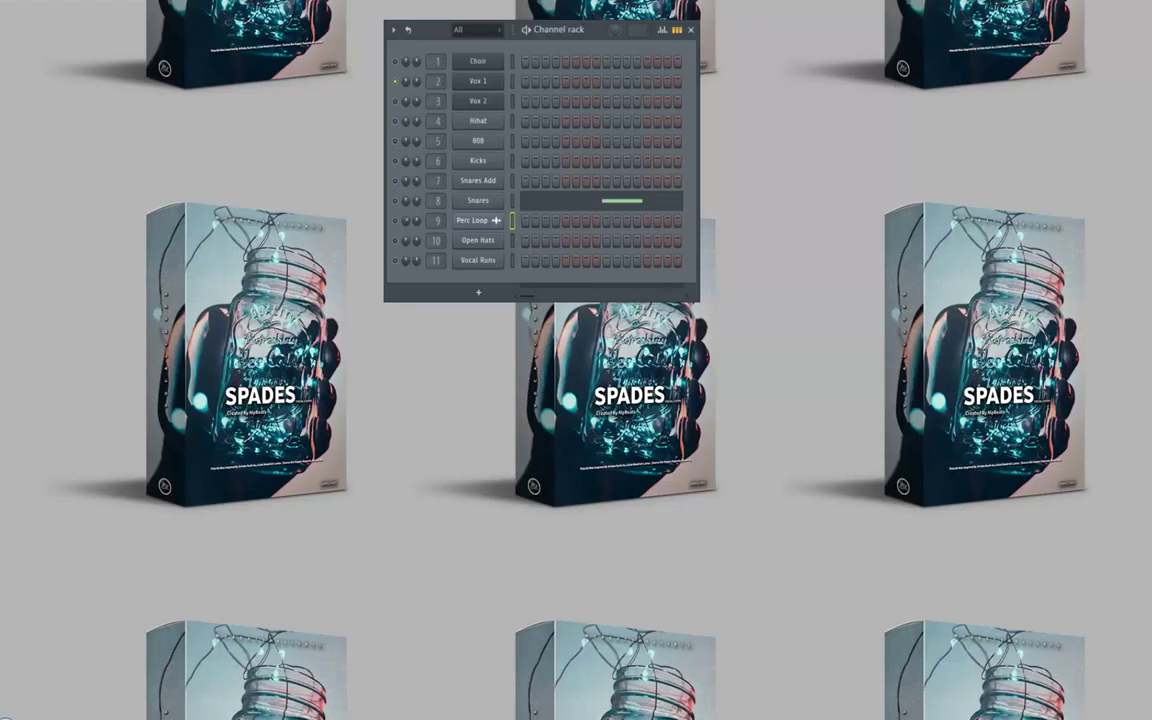
Open the mixer and pull the Choir, Vox 1, Vox 2, Hihat, 808 and Kicks faders all the way down
key(F9)
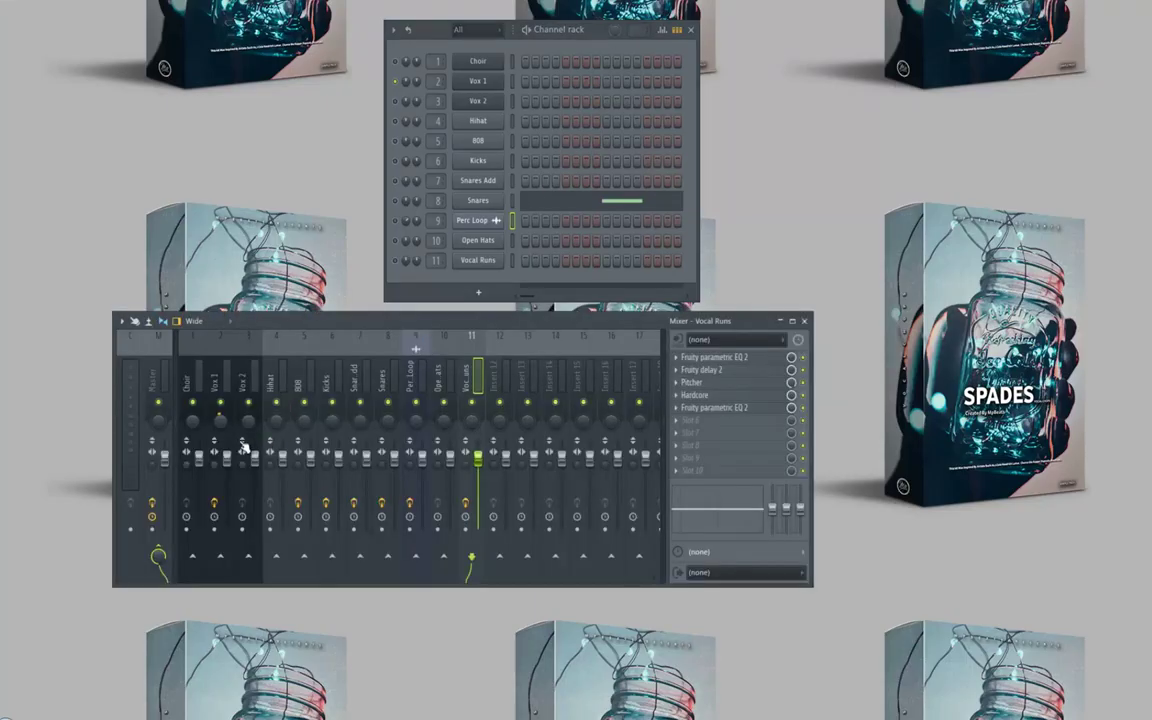
click(198, 531)
click(230, 462)
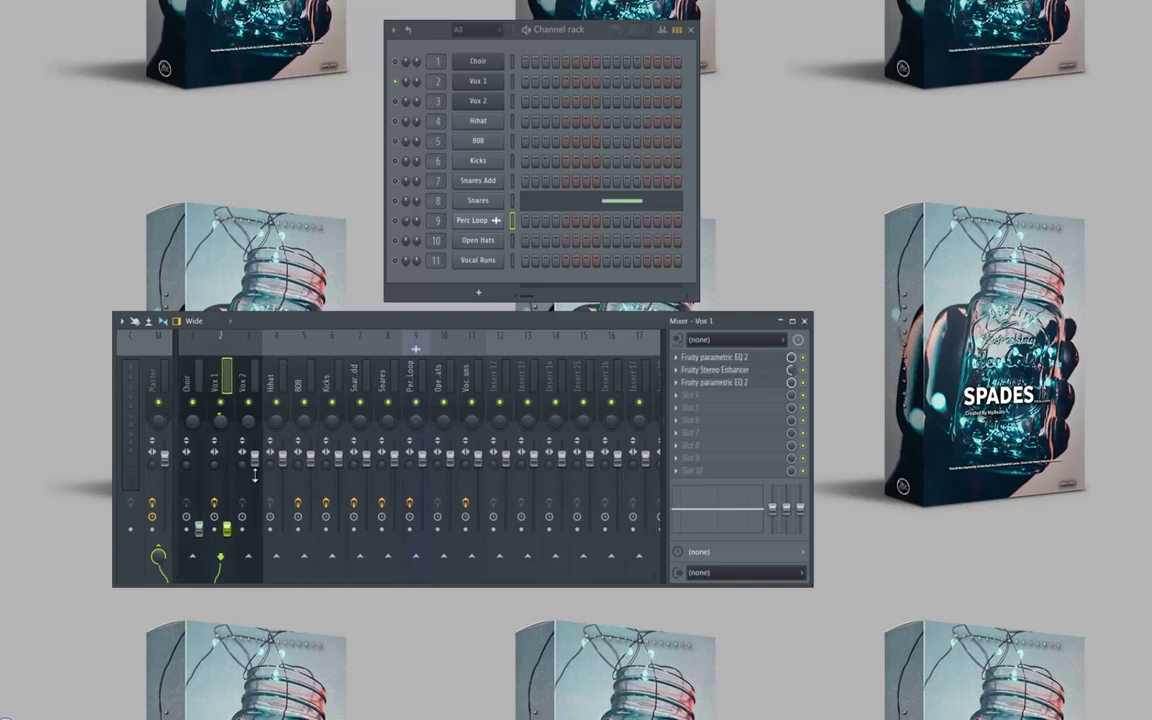
drag(254, 459, 254, 530)
drag(282, 459, 310, 530)
drag(338, 459, 338, 530)
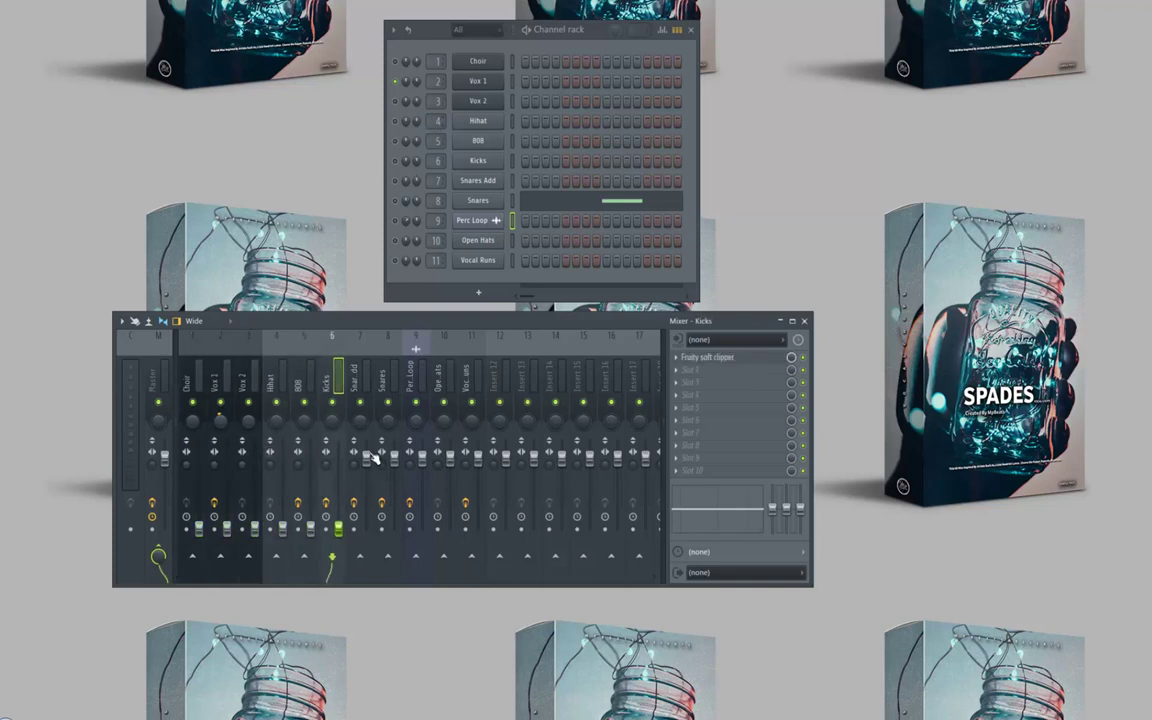
Pull the Snares Add, Snares and Perc Loop faders all the way down and raise the Master fader
drag(366, 459, 394, 530)
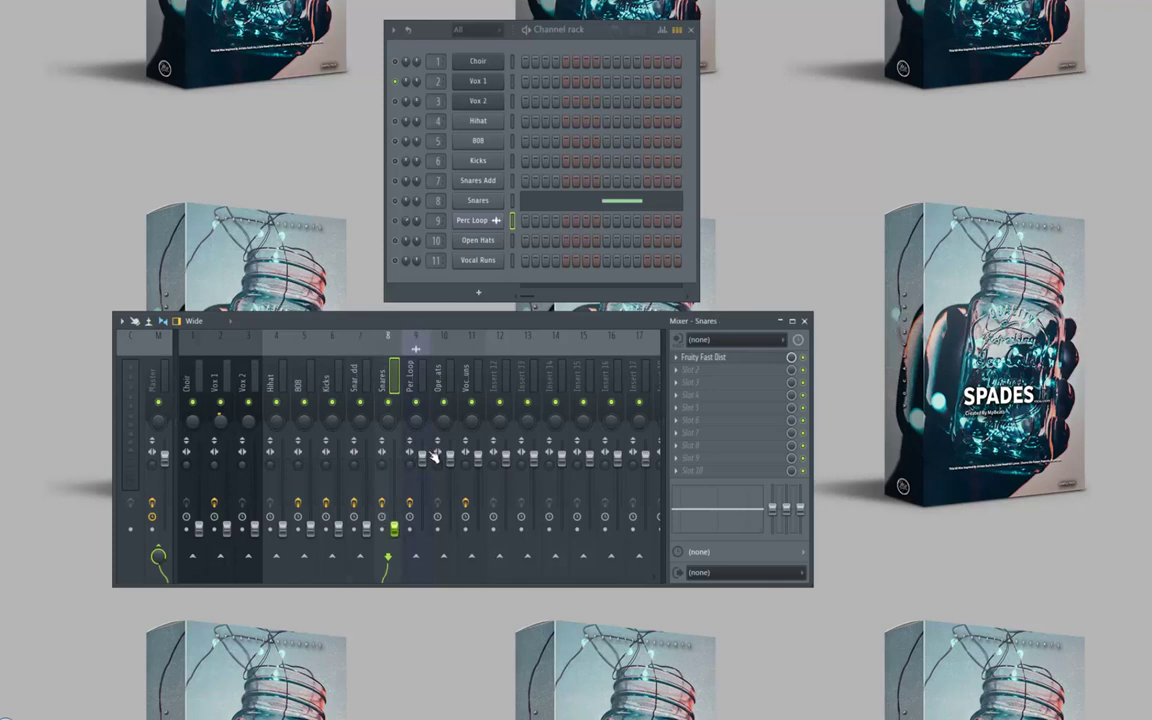
drag(424, 459, 422, 530)
drag(165, 459, 165, 441)
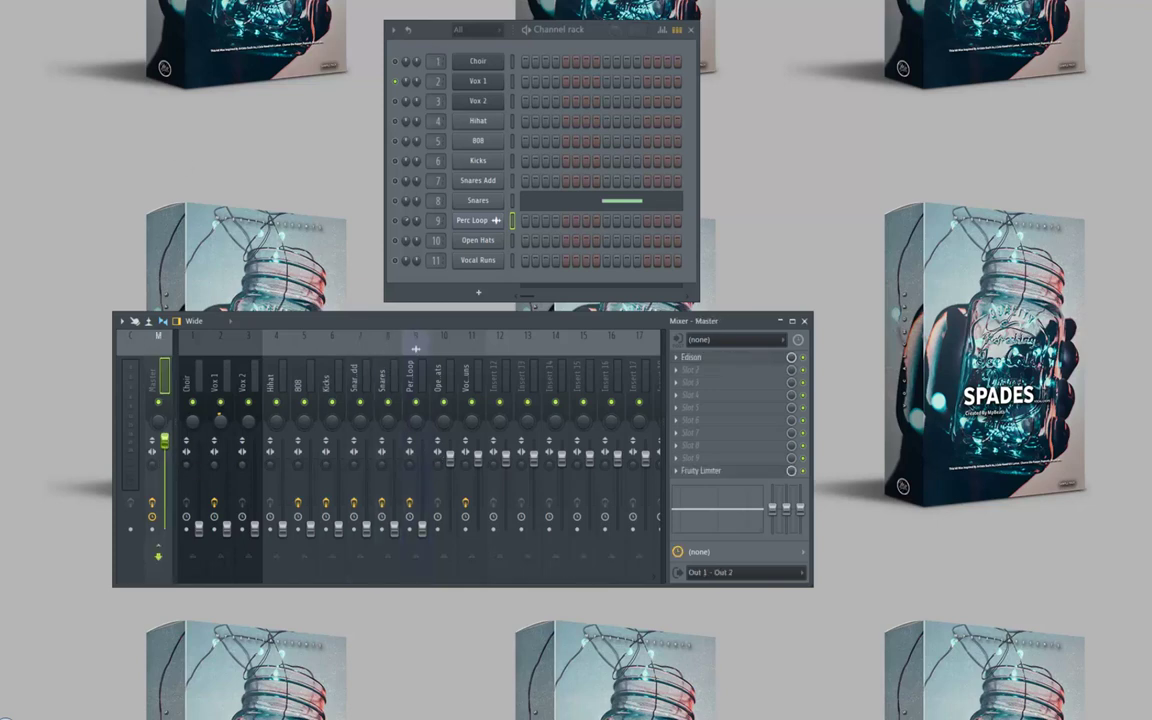
right_click(400, 86)
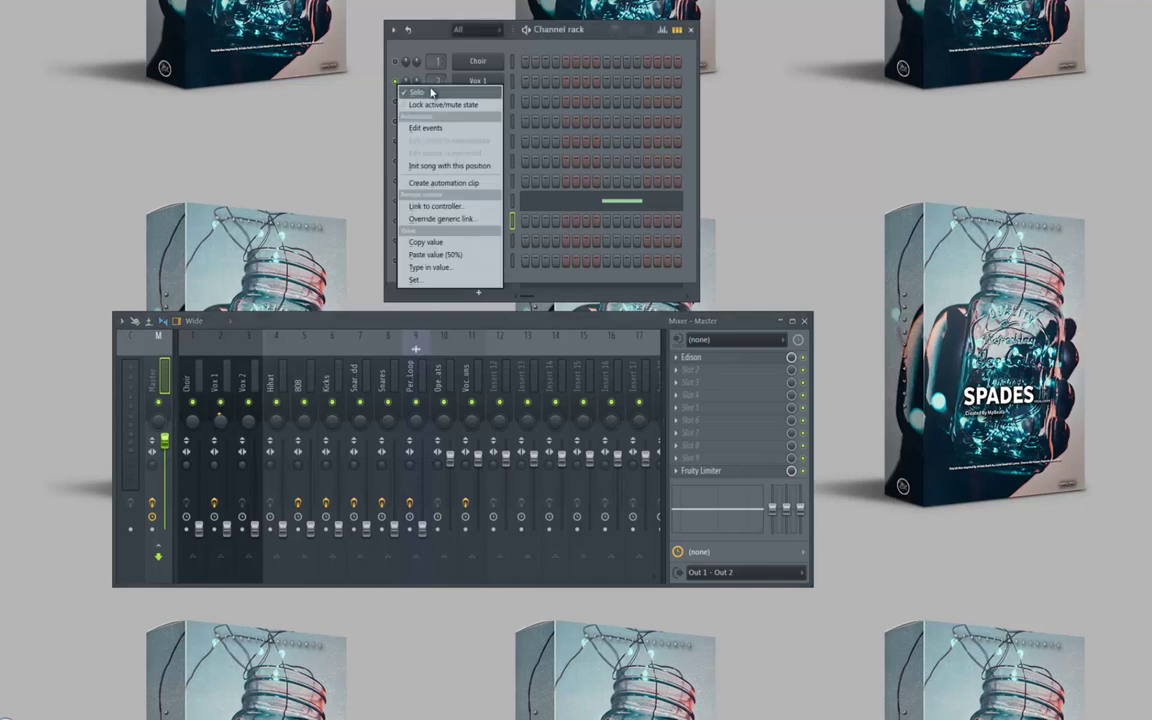
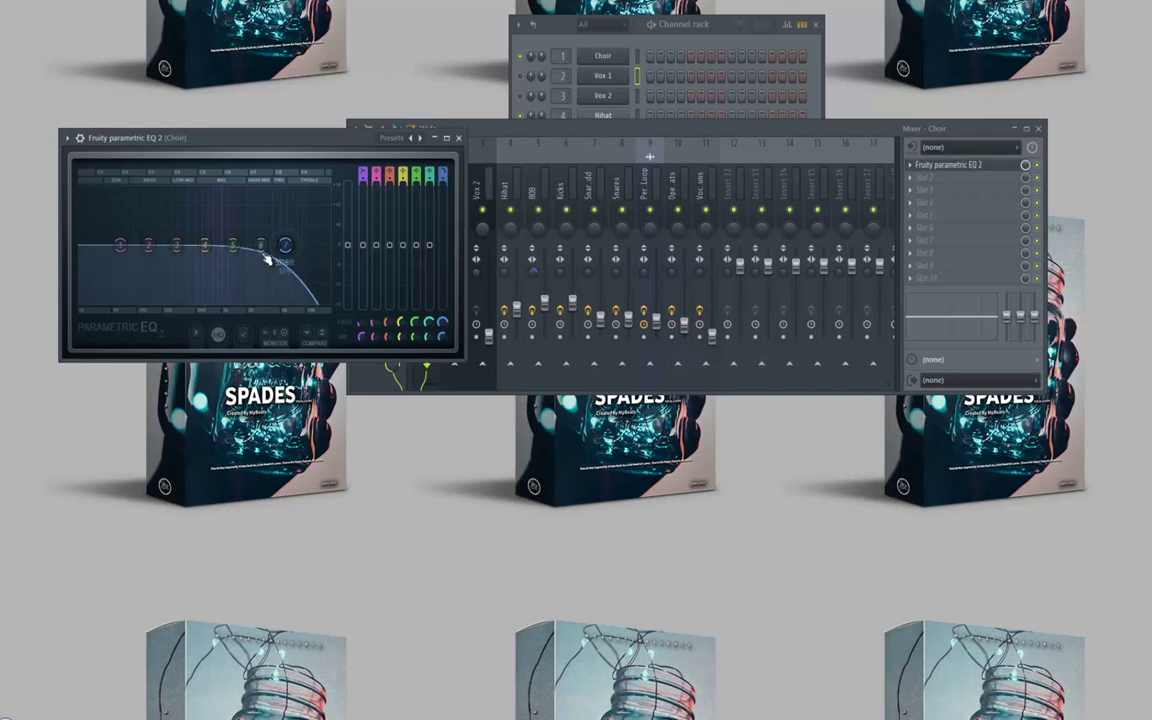
Turn the first band of the Choir EQ into a high-pass filter, raise its cutoff into the bass range, and close the EQ
drag(361, 172, 357, 188)
drag(122, 249, 155, 264)
click(458, 137)
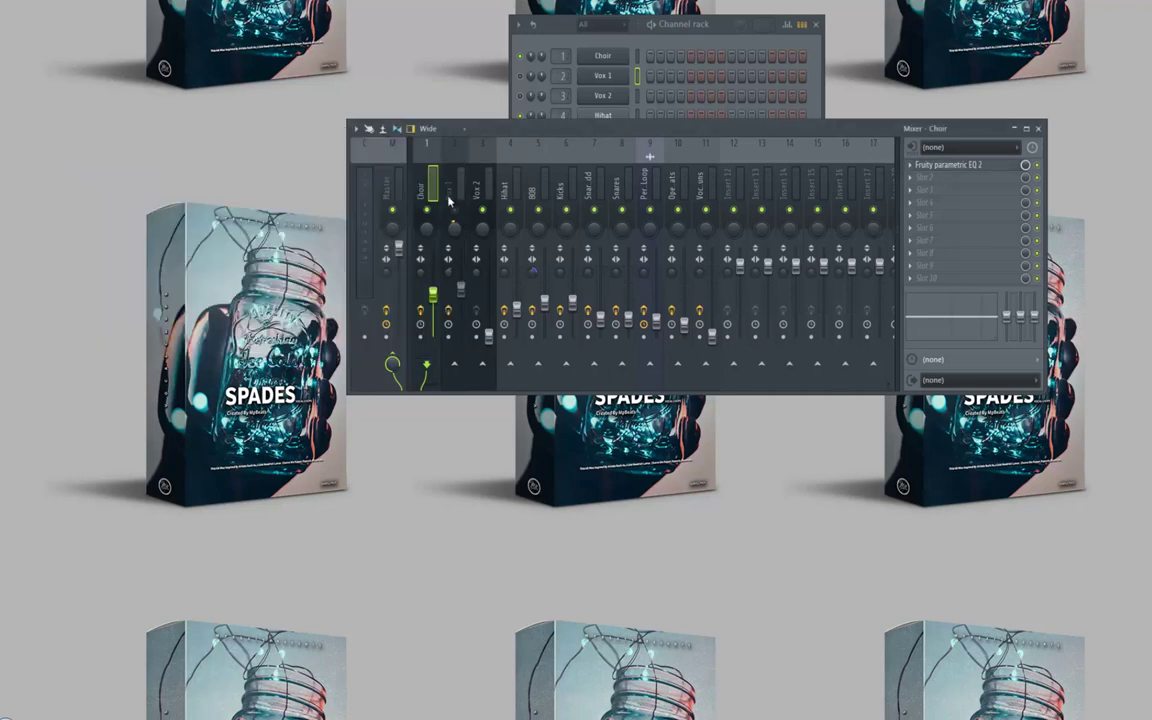
Solo Vox 1, add Fruity Love Philter in its fourth effect slot with the "Simple triangle lowpass LFO" preset, and close the plugin
click(452, 196)
click(518, 82)
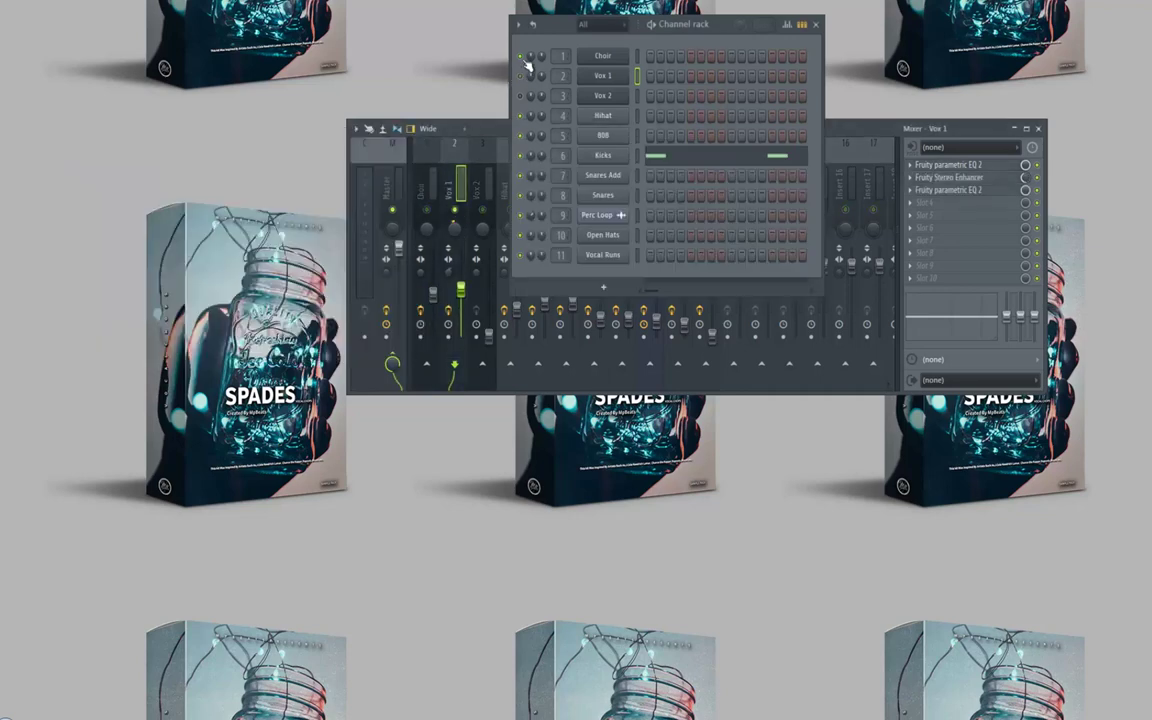
click(919, 209)
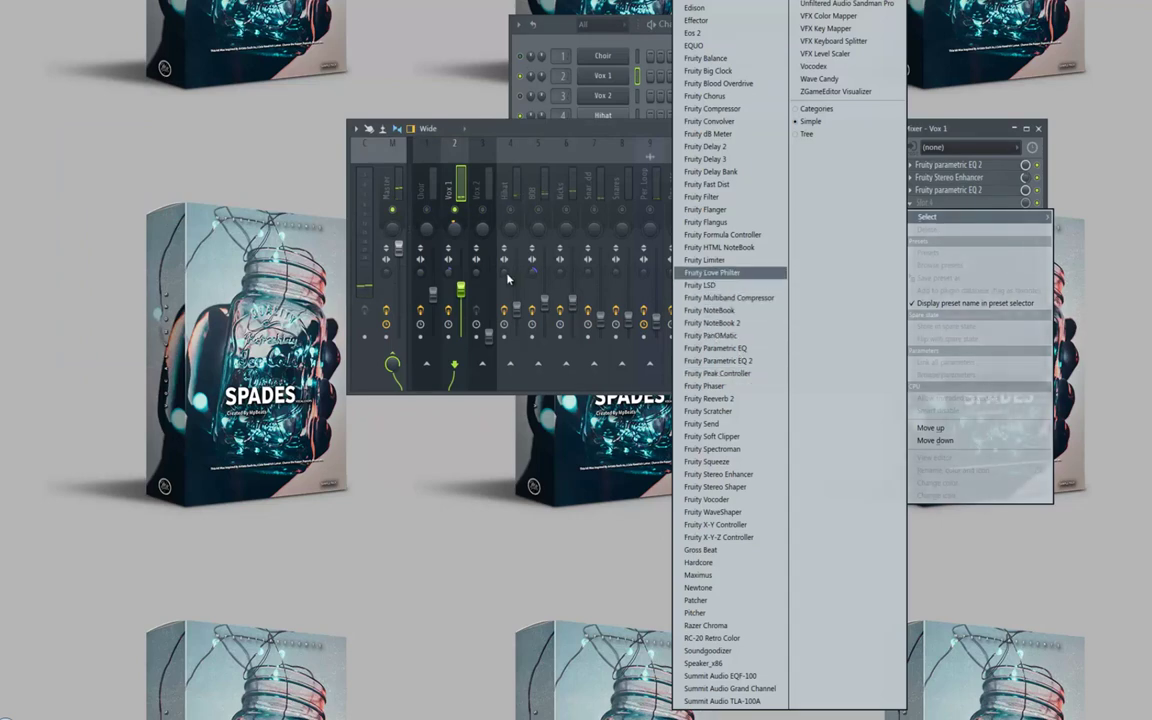
click(730, 272)
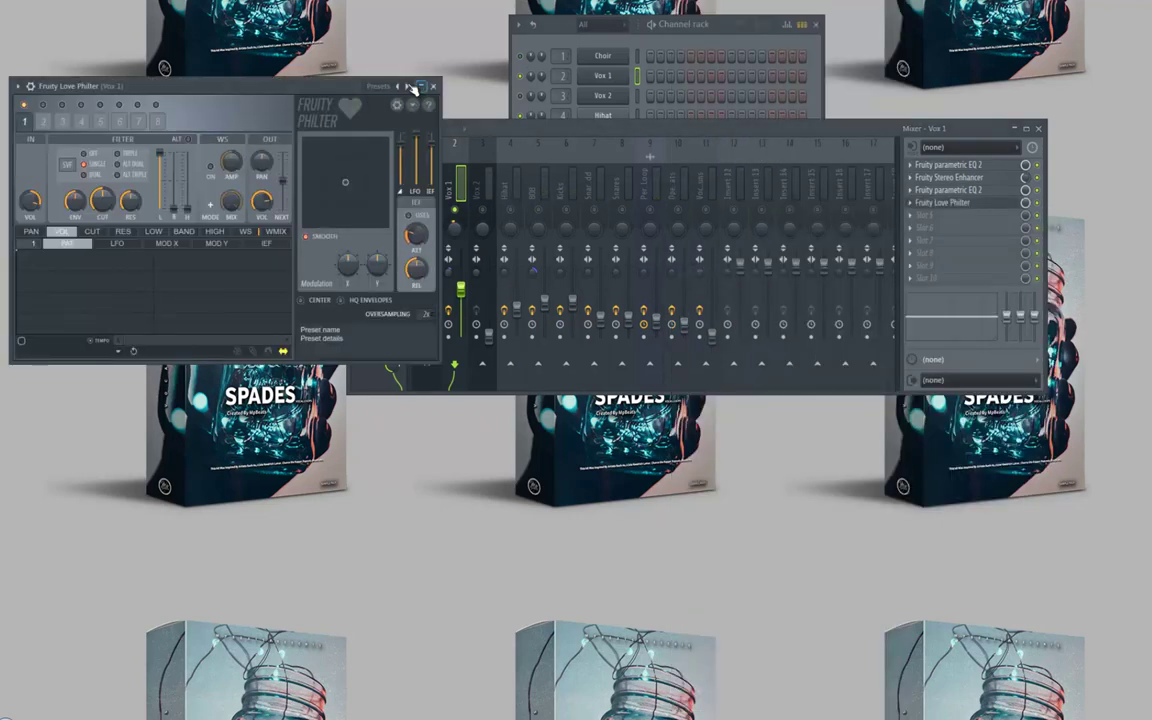
right_click(408, 87)
click(457, 175)
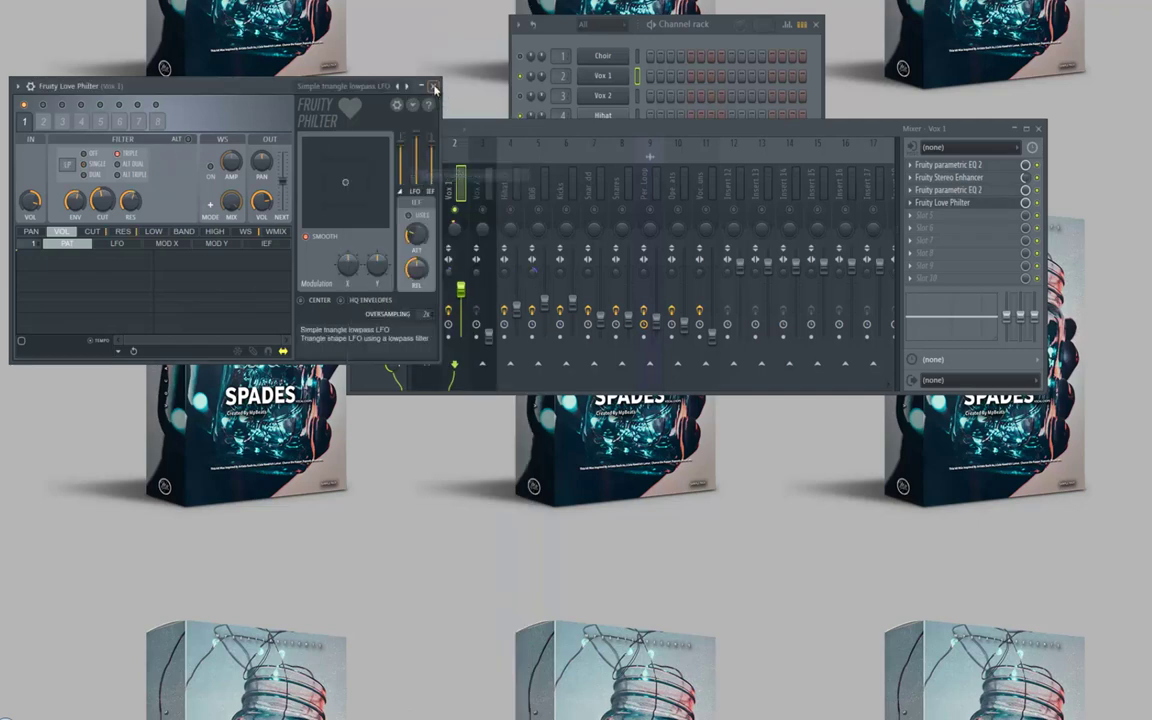
click(433, 87)
Add Fruity Limiter in the fifth effect slot of Vox 1 and close its window
click(922, 215)
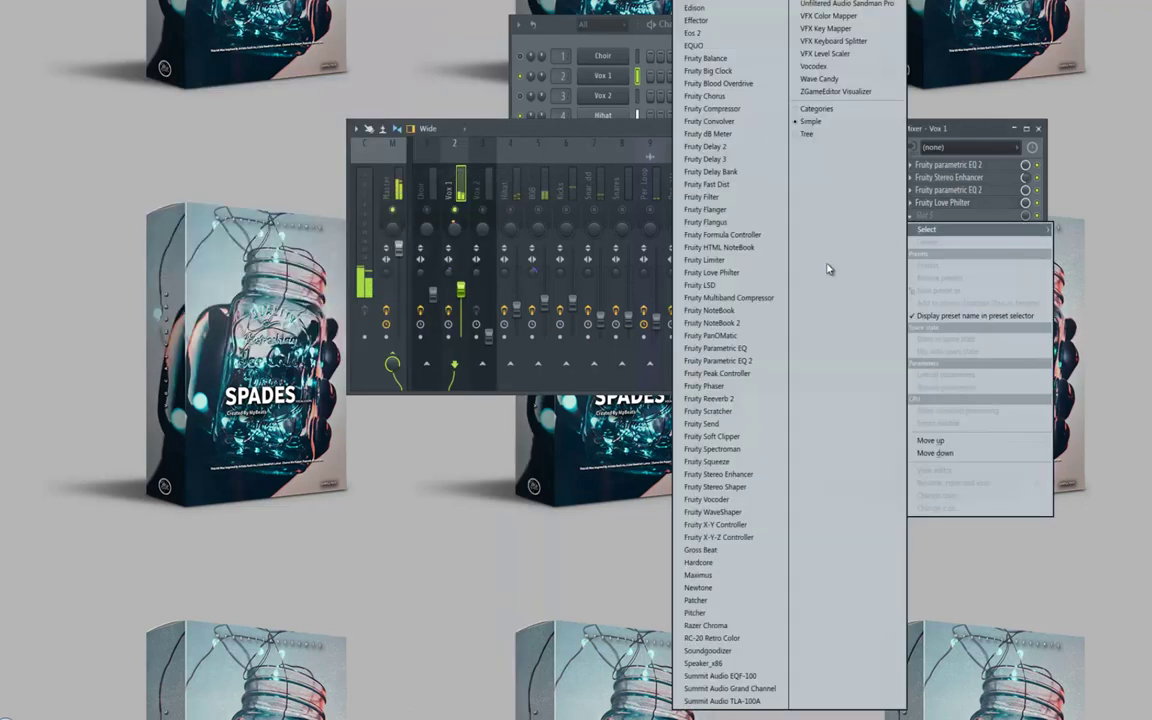
click(729, 263)
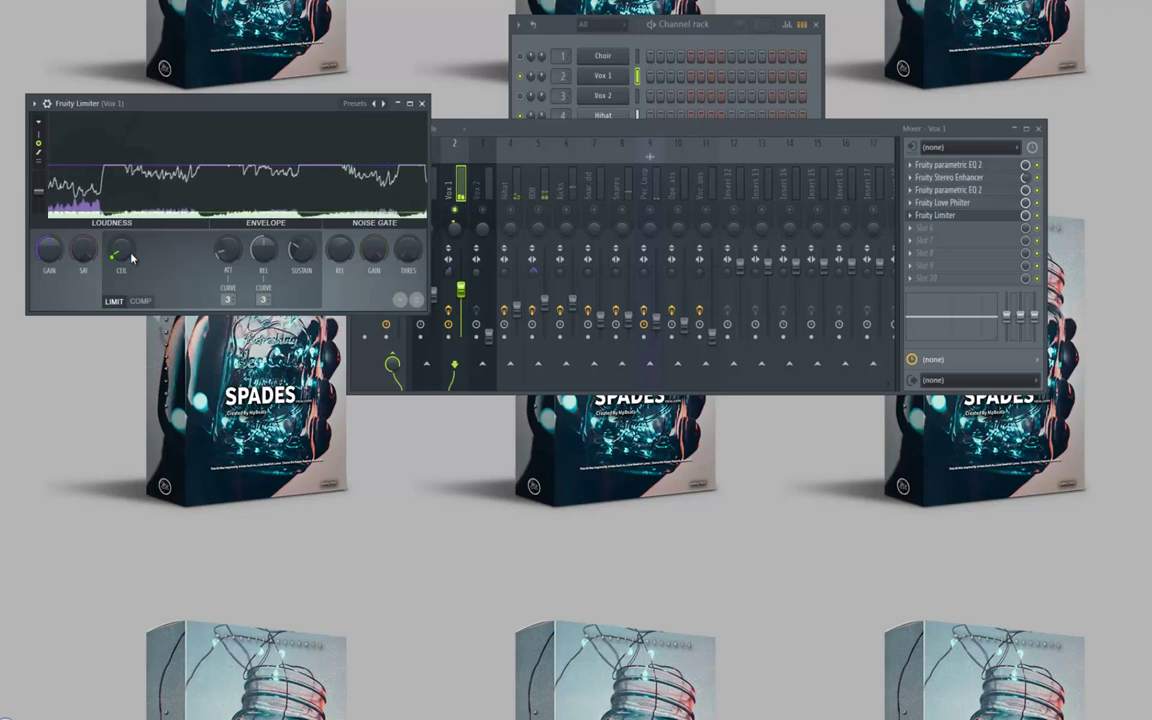
click(421, 103)
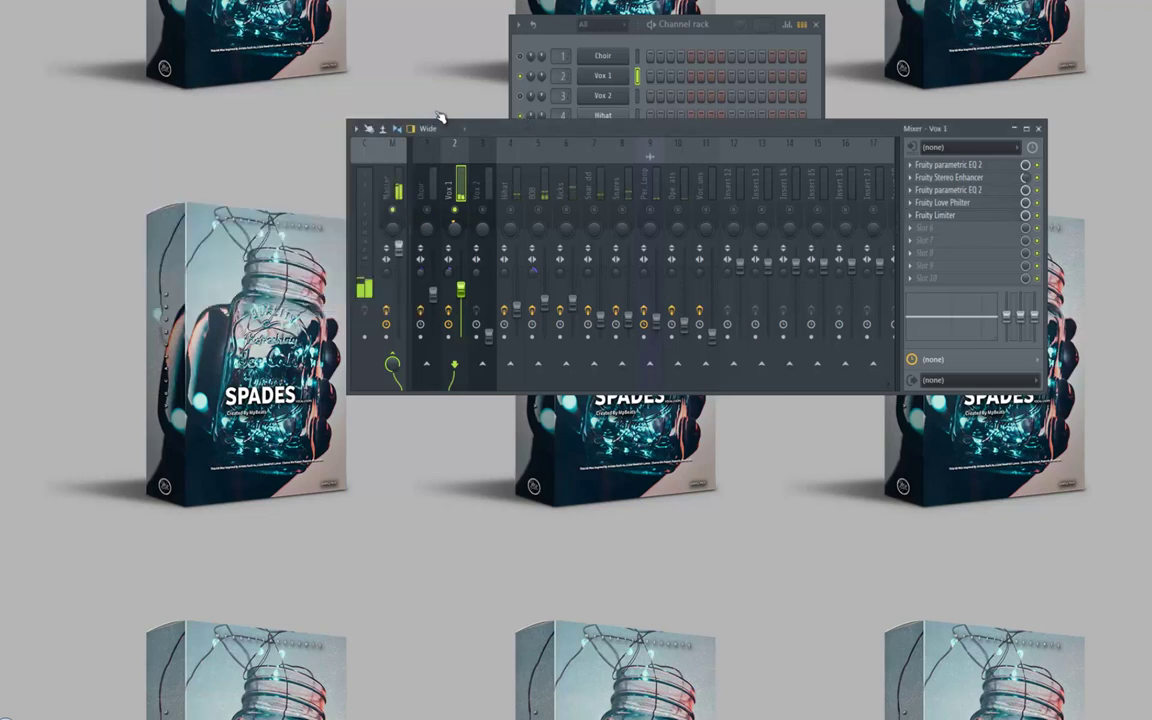
Unsolo Vox 1 in the mixer, keep only the Choir track muted, and start playback
click(912, 236)
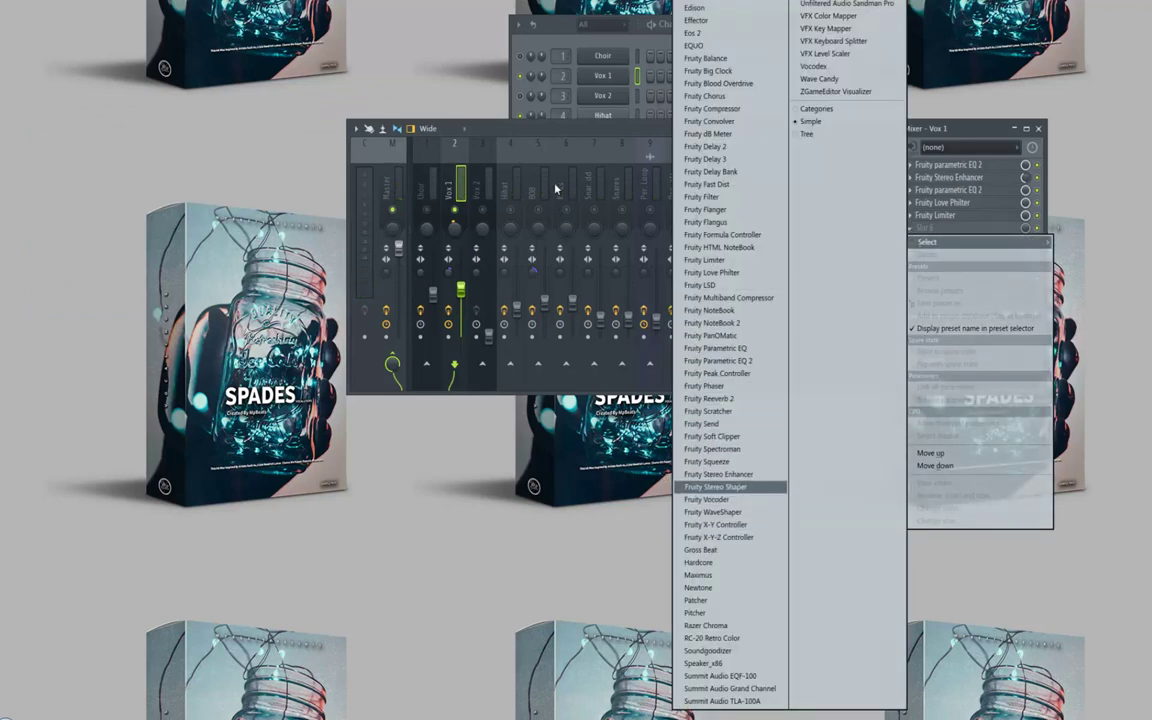
click(444, 220)
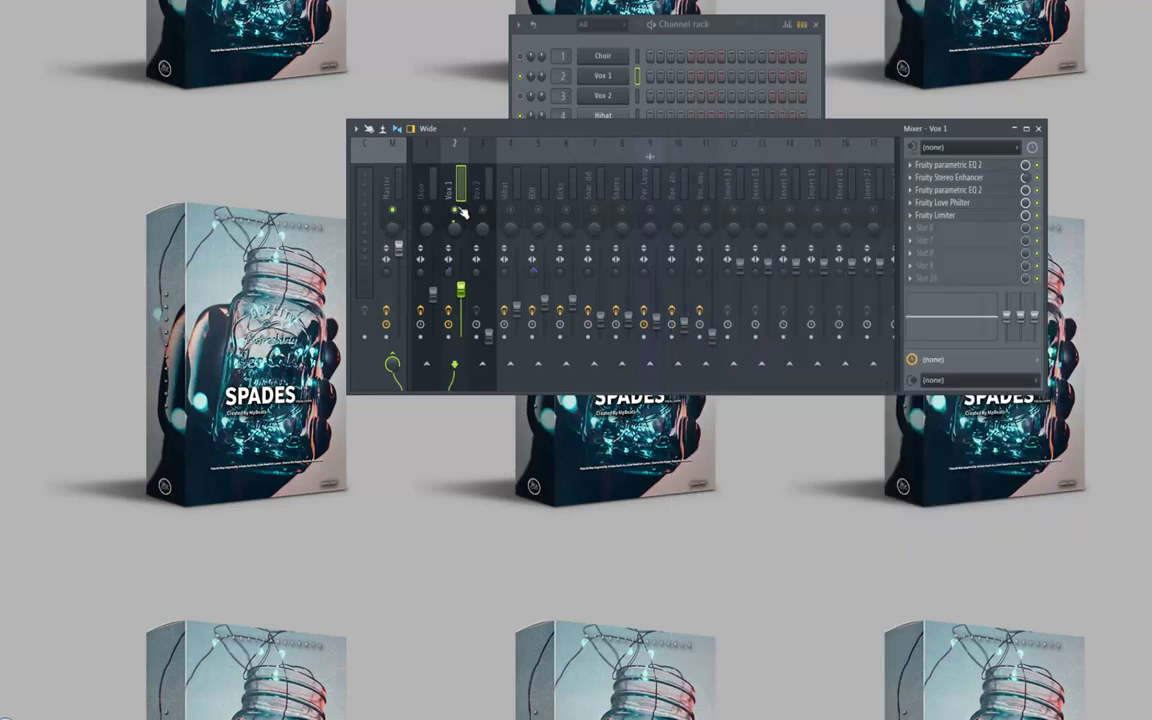
click(427, 211)
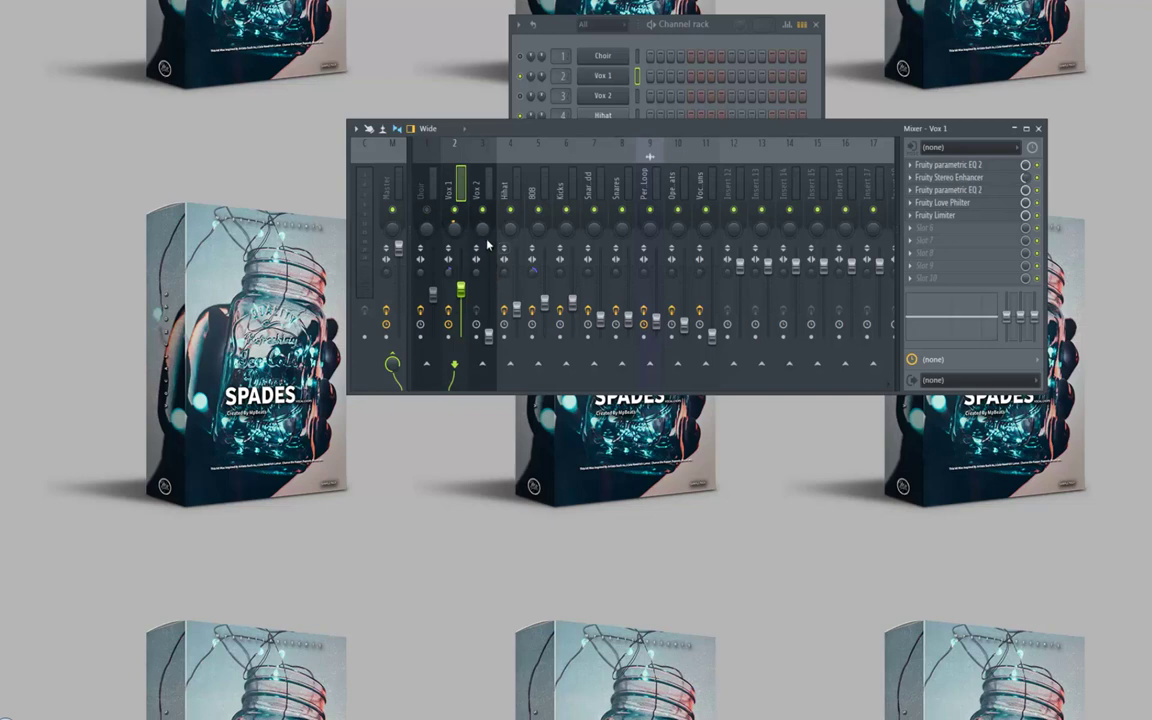
key(space)
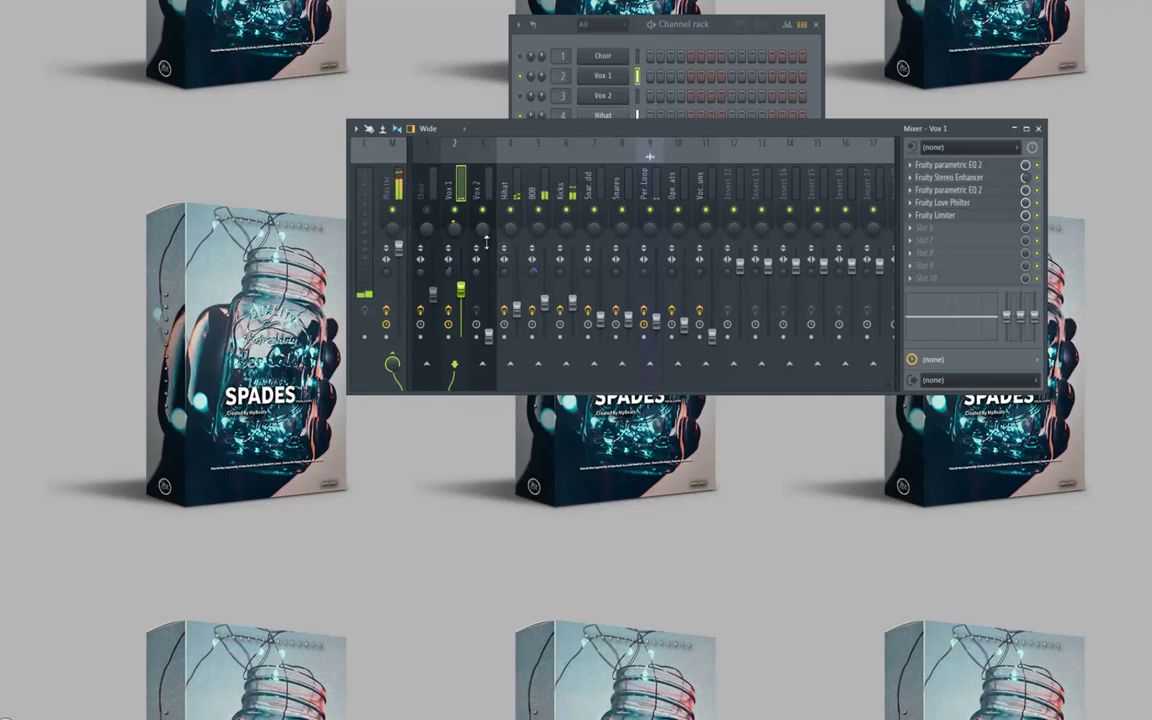
Raise the Vox 2 mixer fader and unmute the Vox 2 channel in the channel rack
click(488, 328)
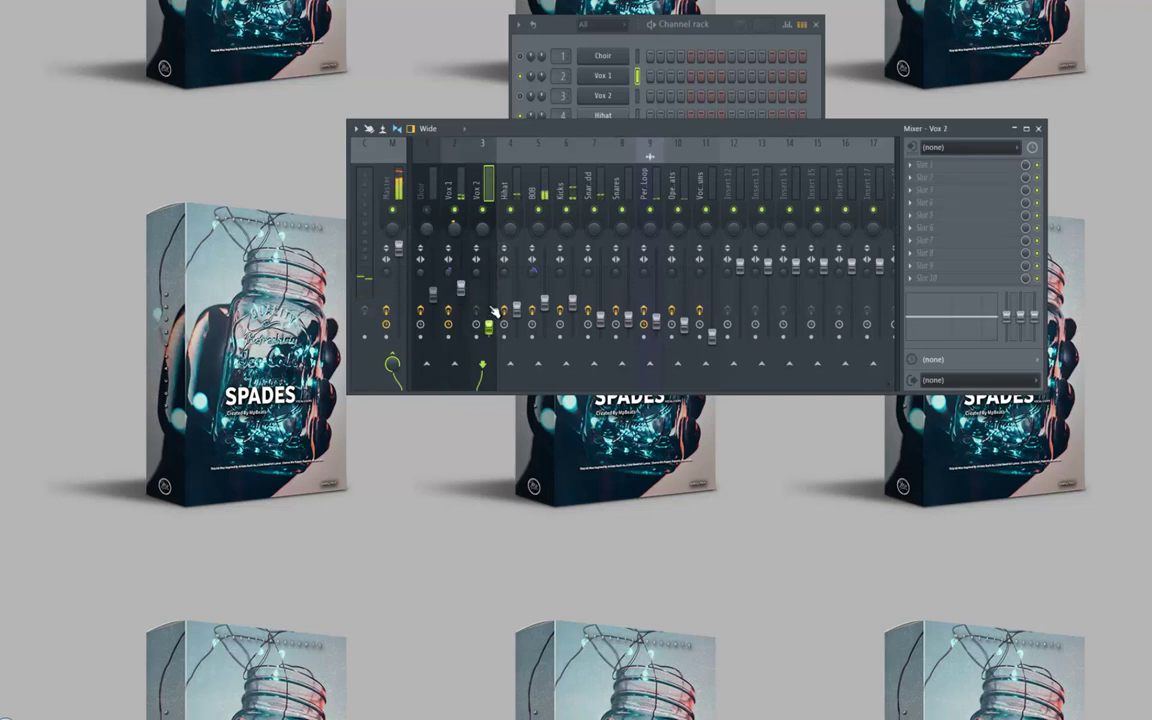
click(527, 111)
click(491, 311)
Add Fruity Parametric EQ 2 to Vox 2, making its first band a high-pass and its last band a low-pass filter
click(915, 165)
mouse_move(930, 178)
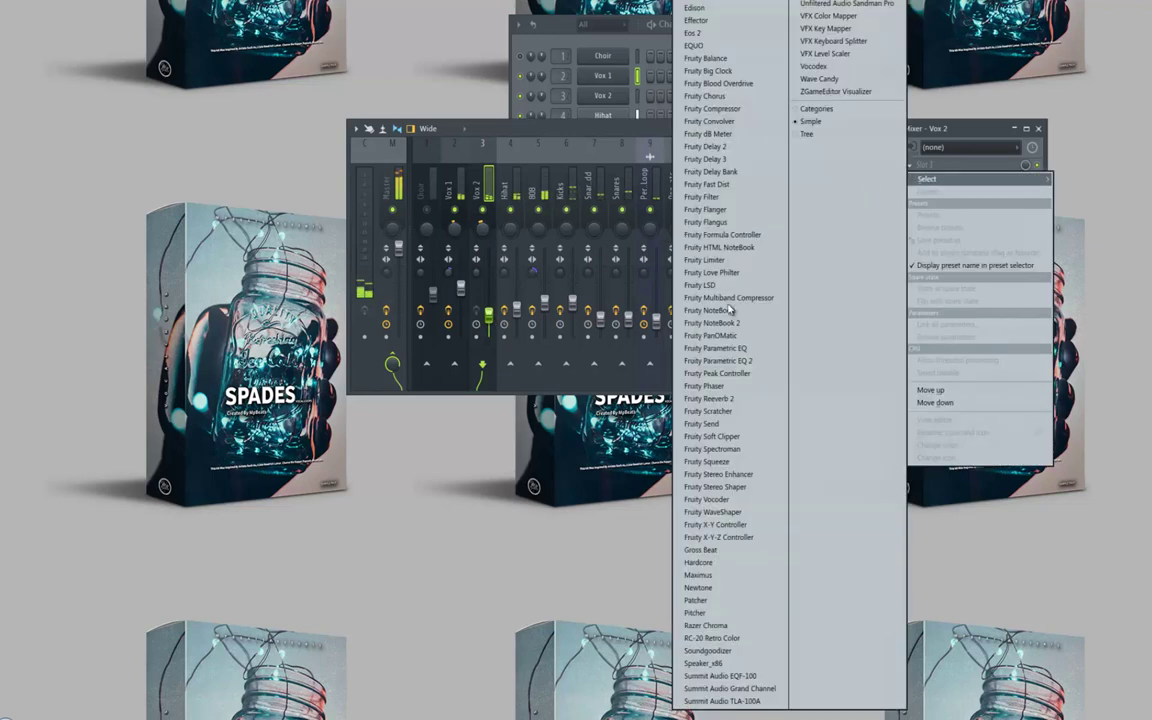
click(716, 361)
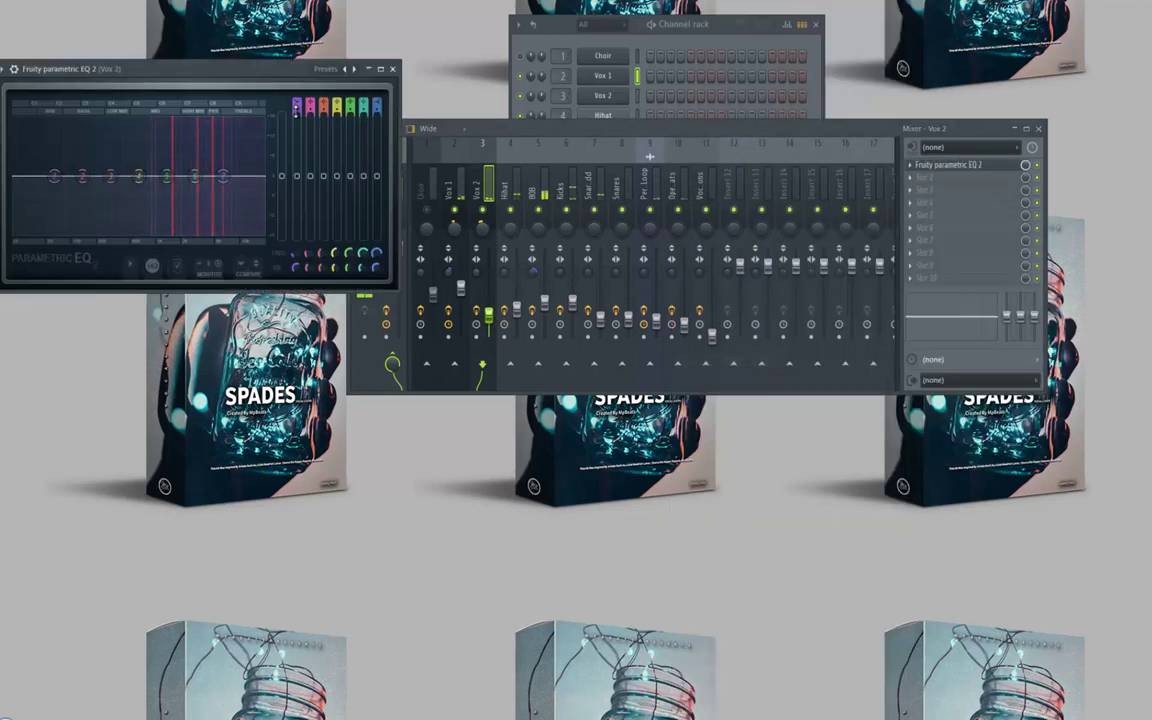
mouse_move(296, 110)
mouse_down()
mouse_move(297, 126)
mouse_move(297, 103)
mouse_up()
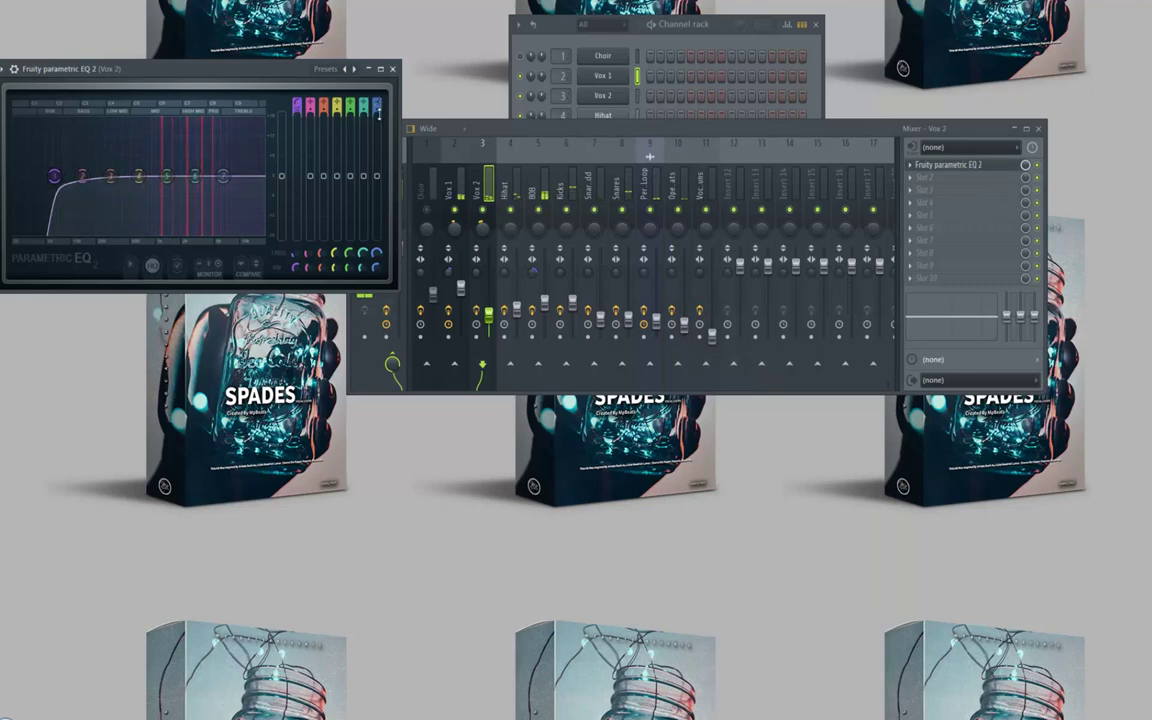
drag(378, 112, 378, 134)
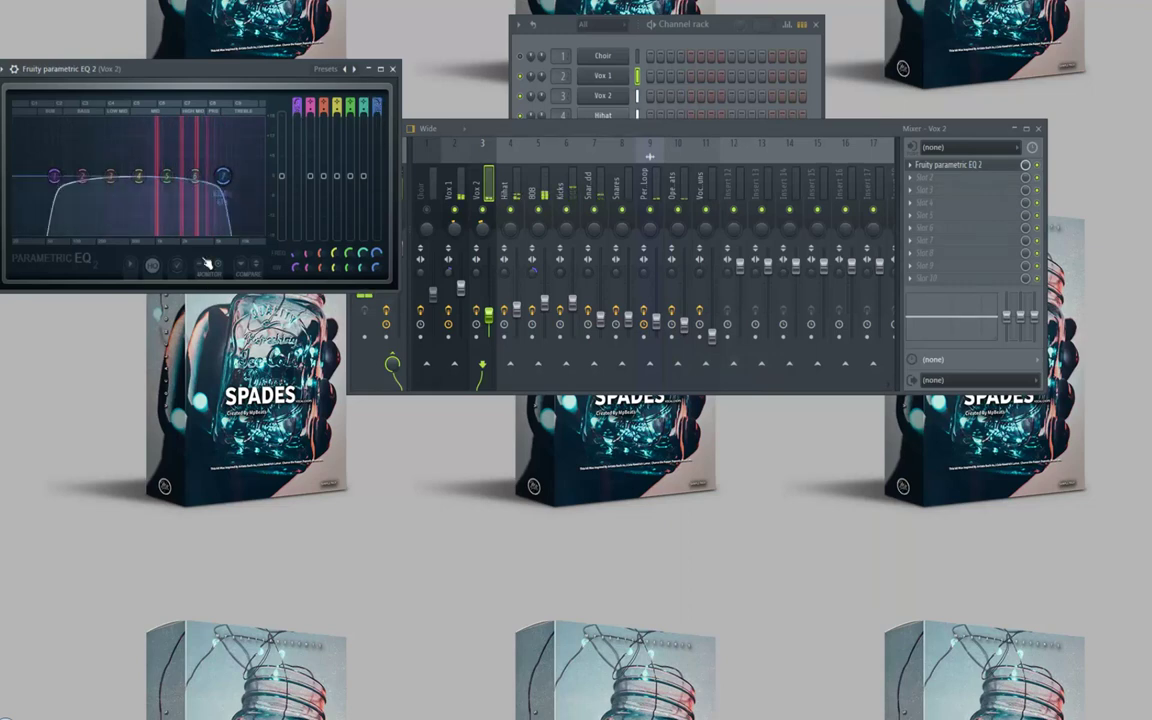
Raise the Vox 2 low-pass cutoff slightly, move the high-pass cutoff up toward the low mids, and close the EQ
drag(222, 176, 234, 176)
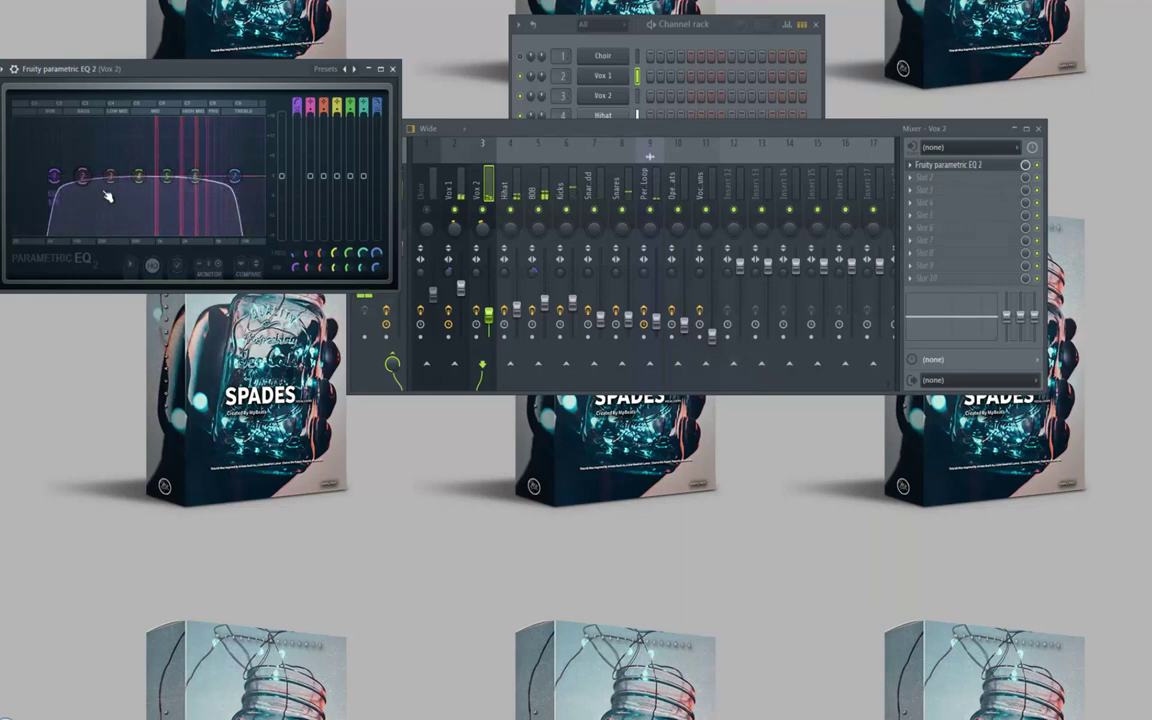
drag(136, 195, 198, 196)
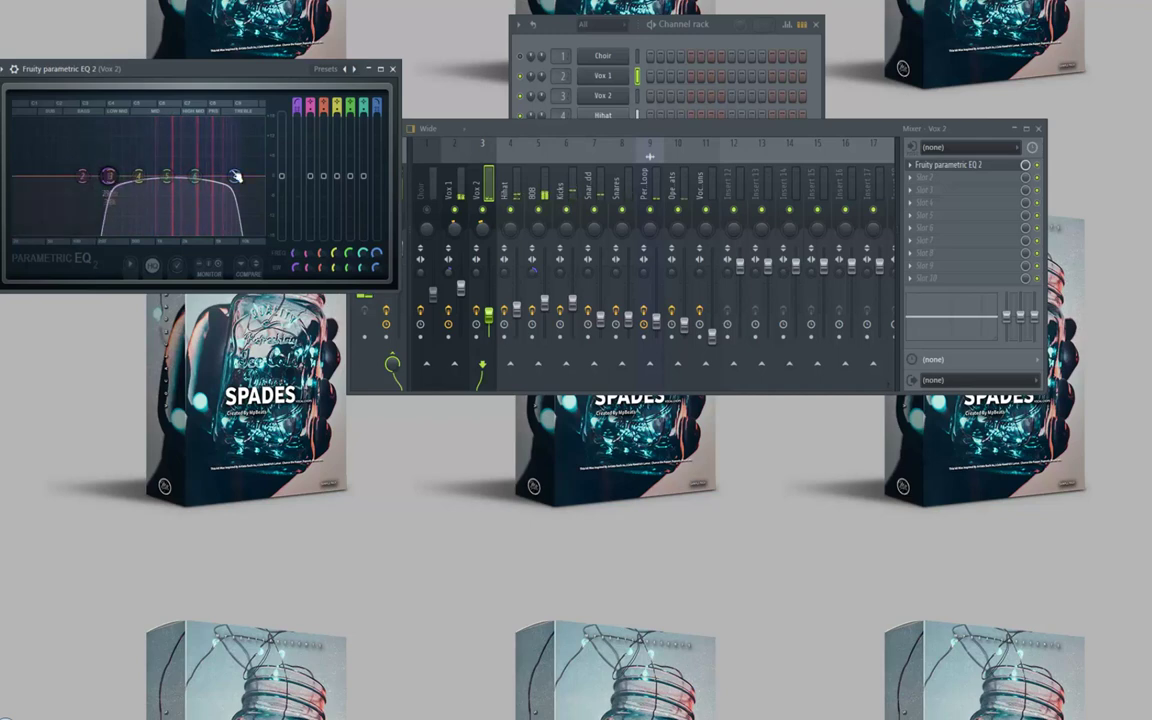
click(392, 69)
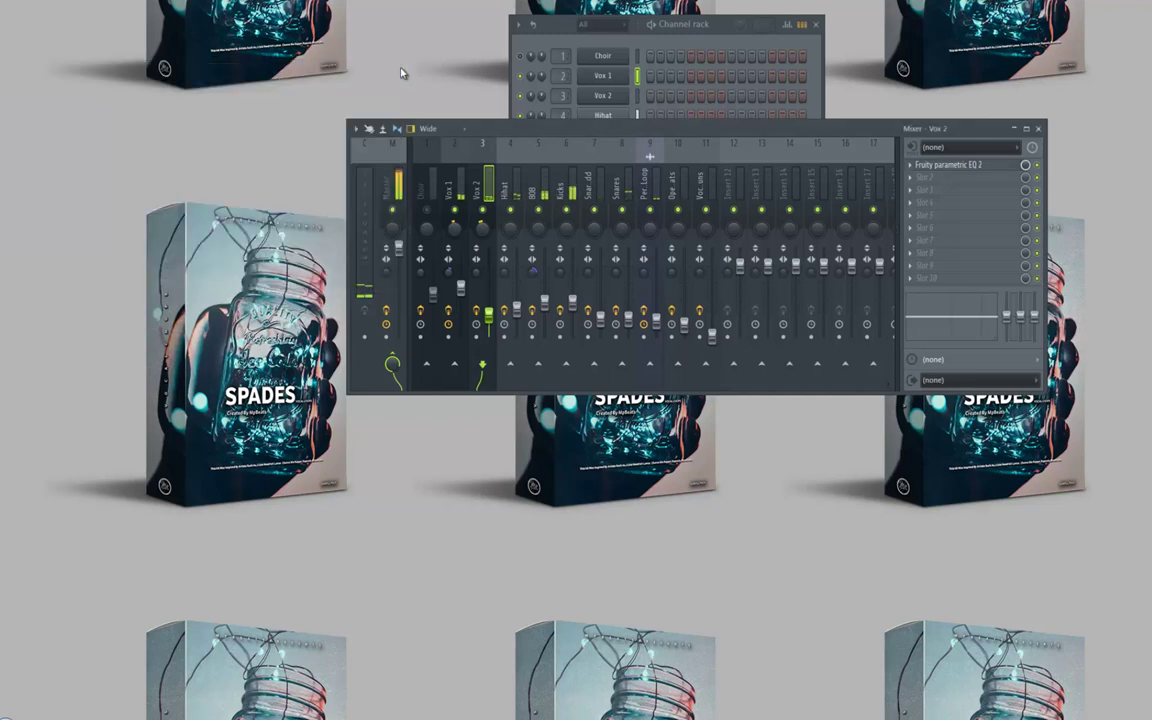
Raise the Vocal Runs mixer fader to about the level of the Vox 2 fader
click(714, 327)
drag(717, 328, 718, 314)
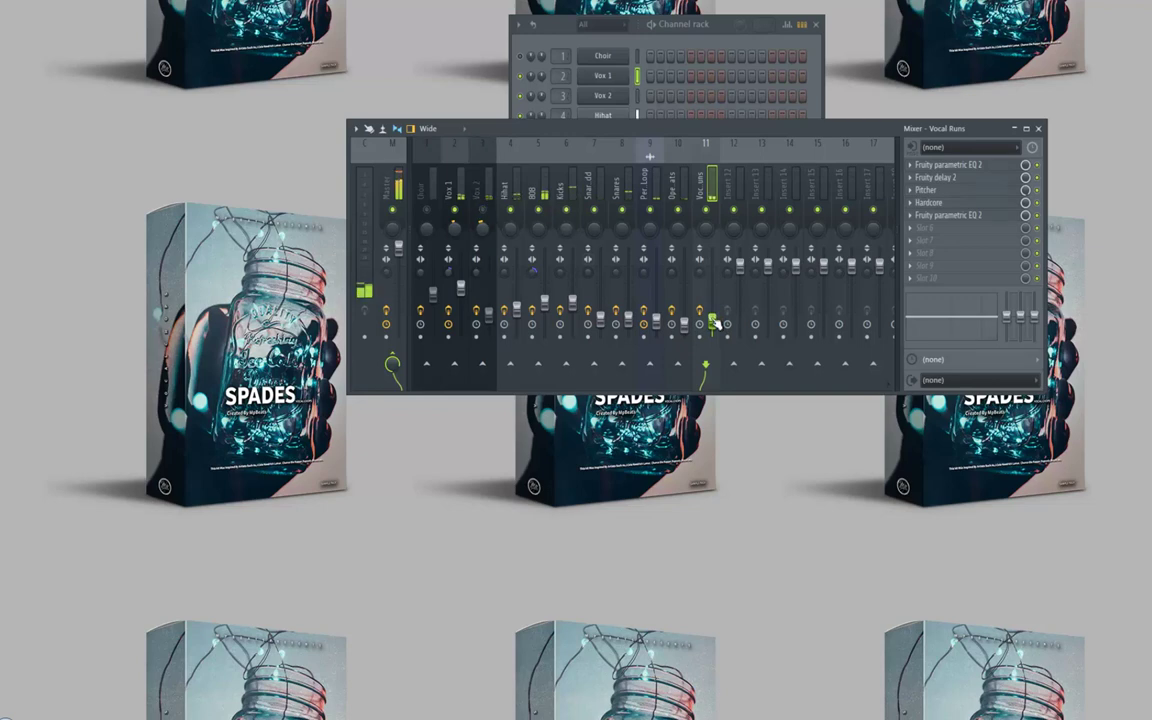
drag(716, 317, 716, 309)
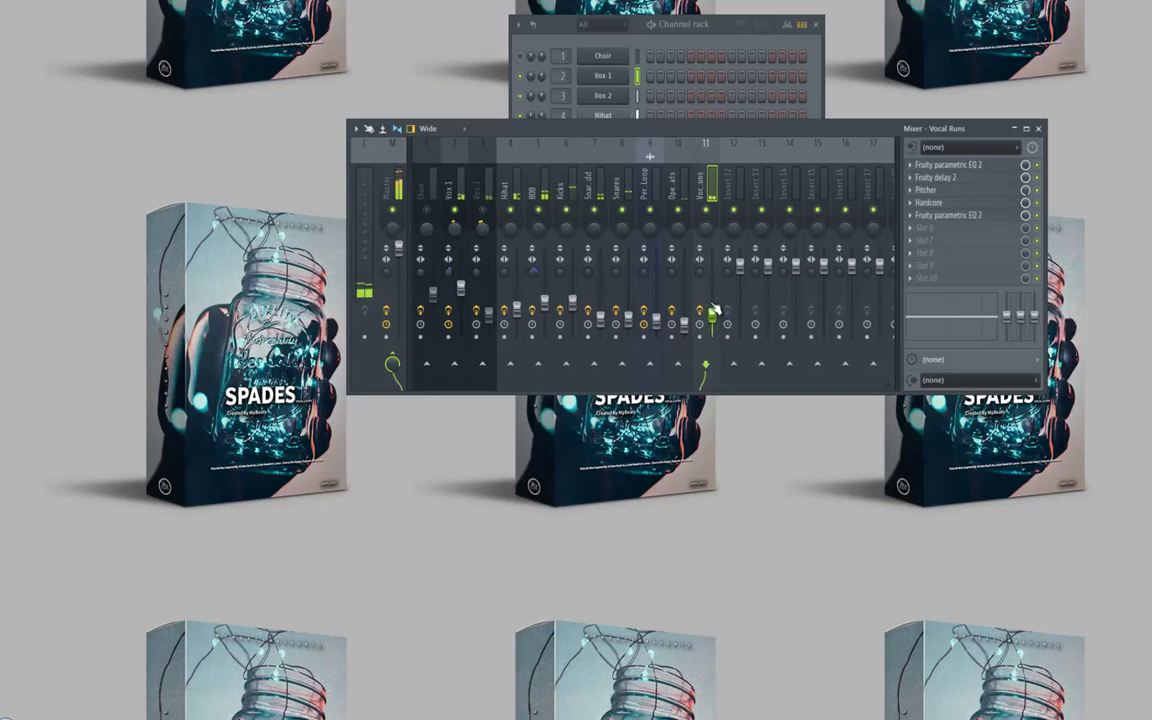
Add Fruity Delay 2 to Vocal Runs in slot 6, pick a preset delay time, use ping-pong feedback, and close it
click(899, 232)
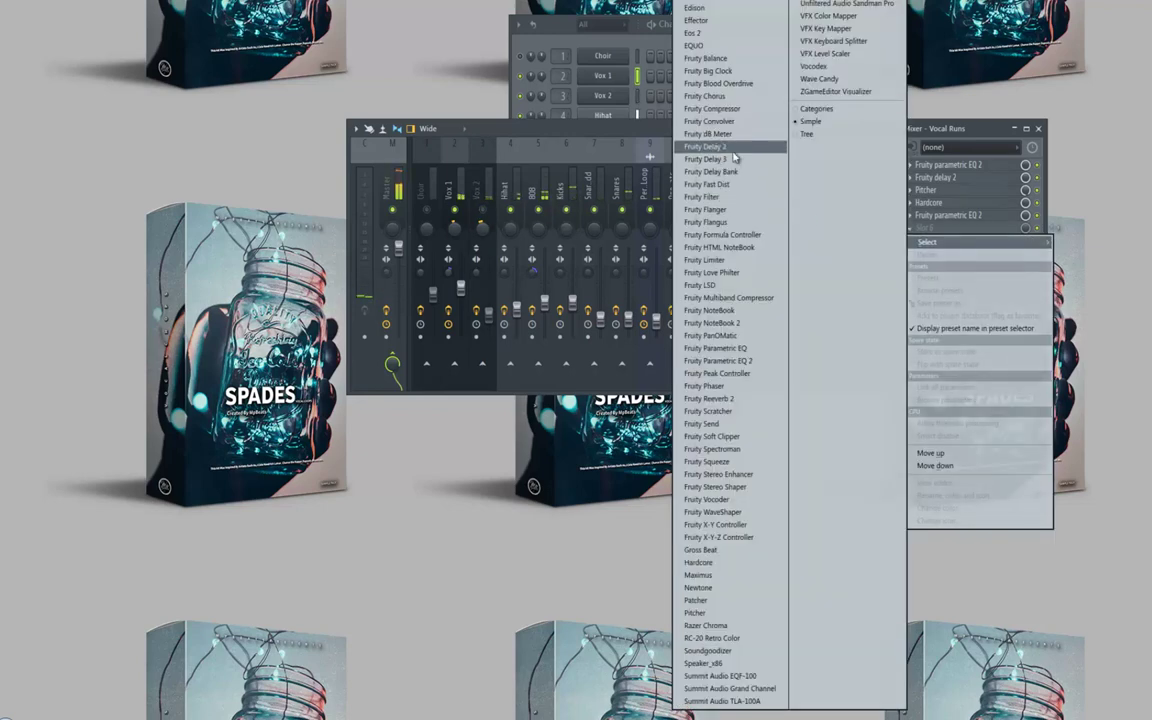
click(733, 160)
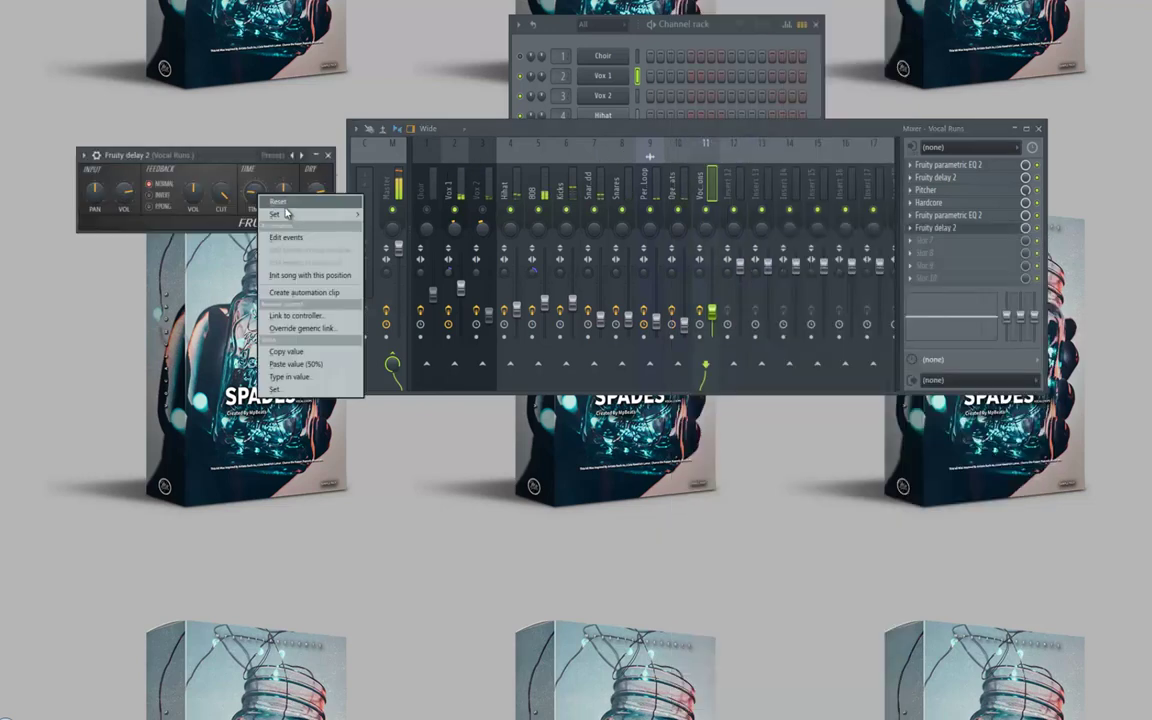
right_click(255, 192)
click(394, 231)
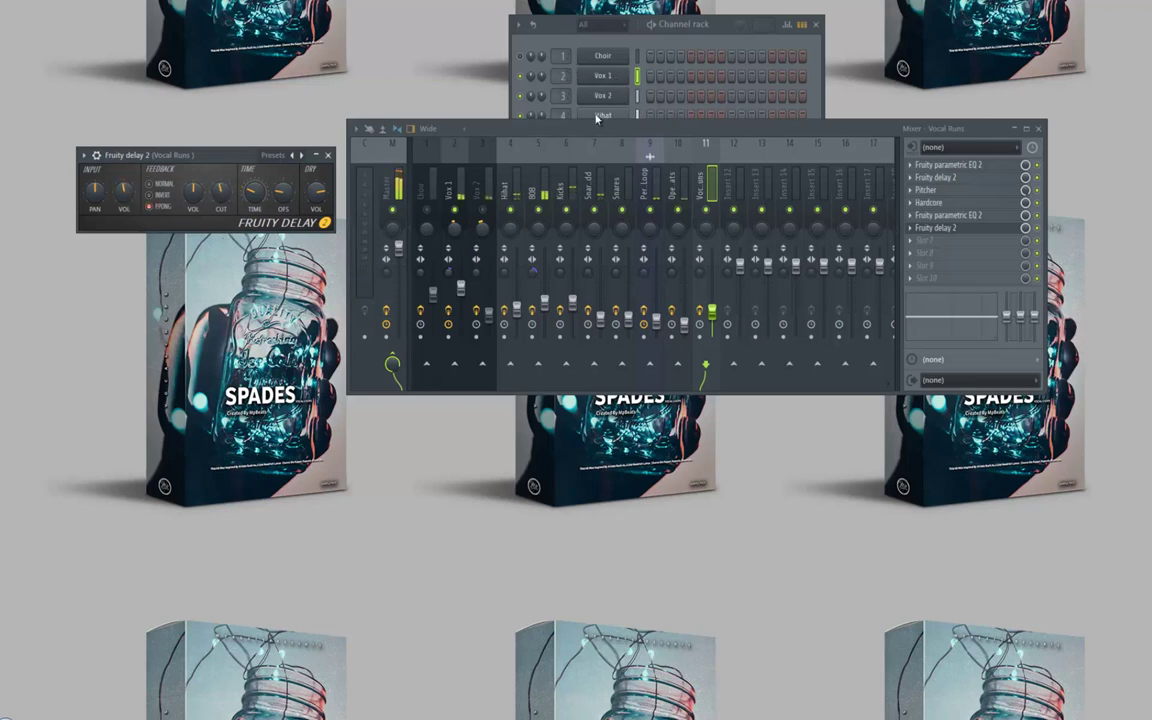
click(328, 155)
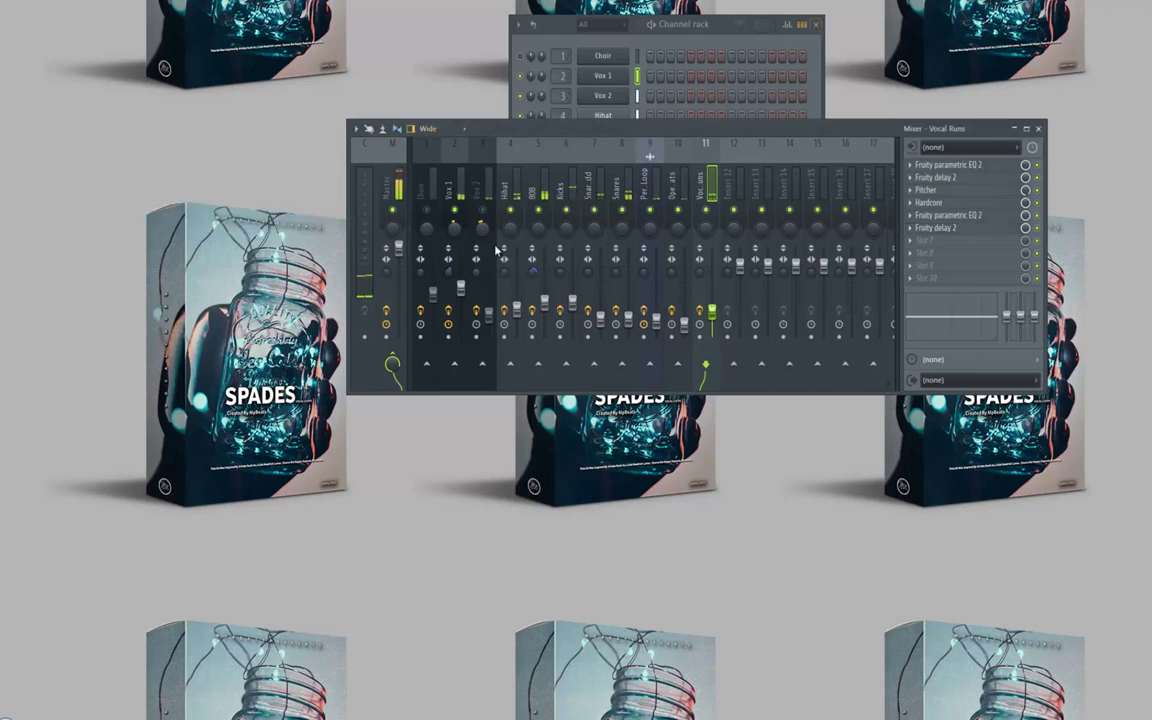
Duplicate all eight-bar clips in the playlist three times so they run to bar 33, and move the playhead to bar 25
click(453, 195)
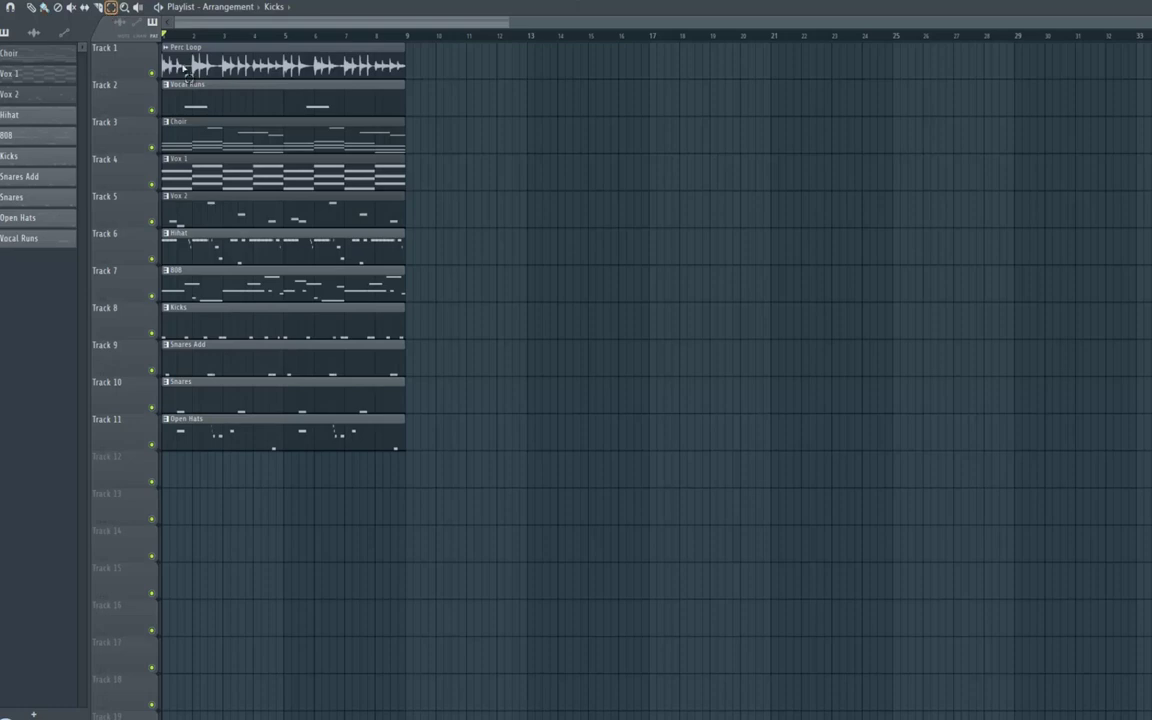
drag(404, 442, 185, 46)
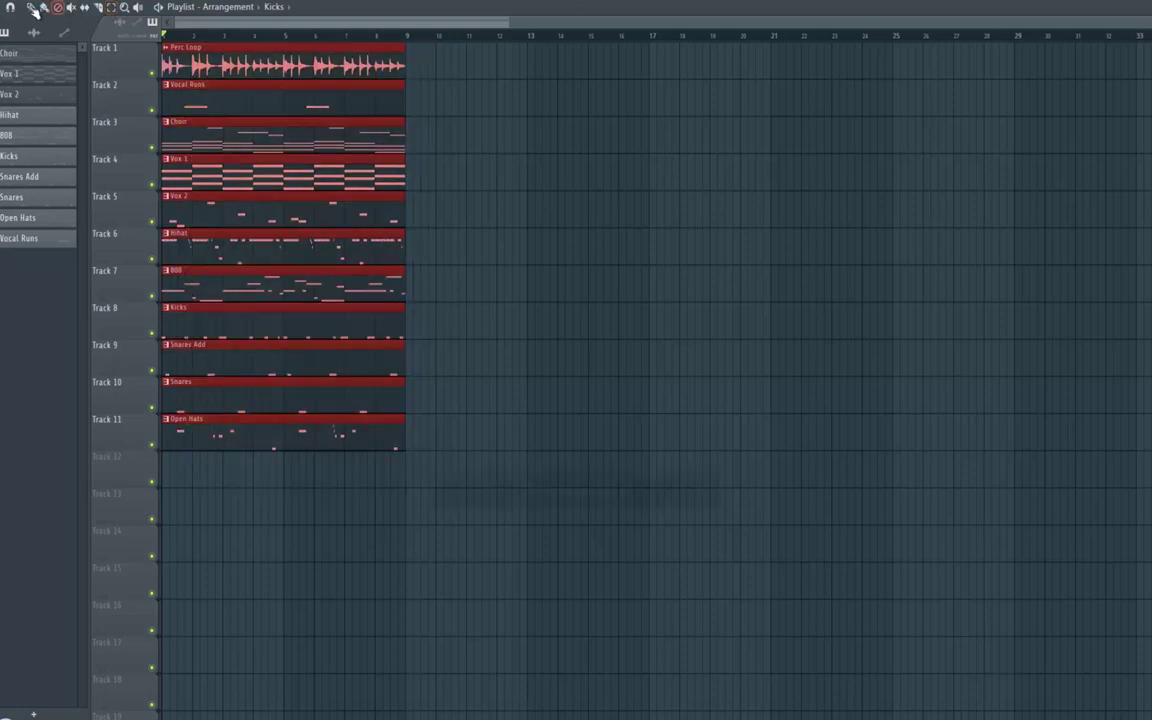
mouse_move(233, 144)
mouse_down()
mouse_move(505, 181)
mouse_move(473, 185)
mouse_move(774, 211)
mouse_move(710, 212)
mouse_up()
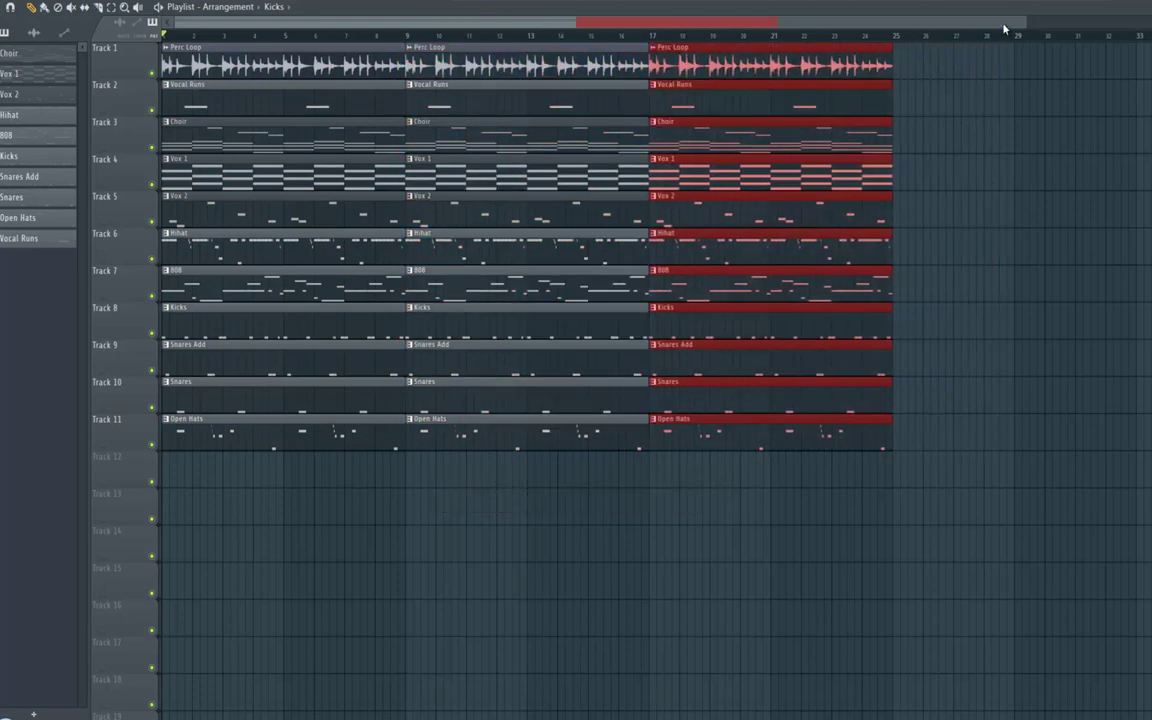
drag(1076, 23, 1148, 23)
mouse_move(604, 205)
mouse_down()
mouse_move(841, 209)
mouse_move(782, 212)
mouse_up()
click(765, 36)
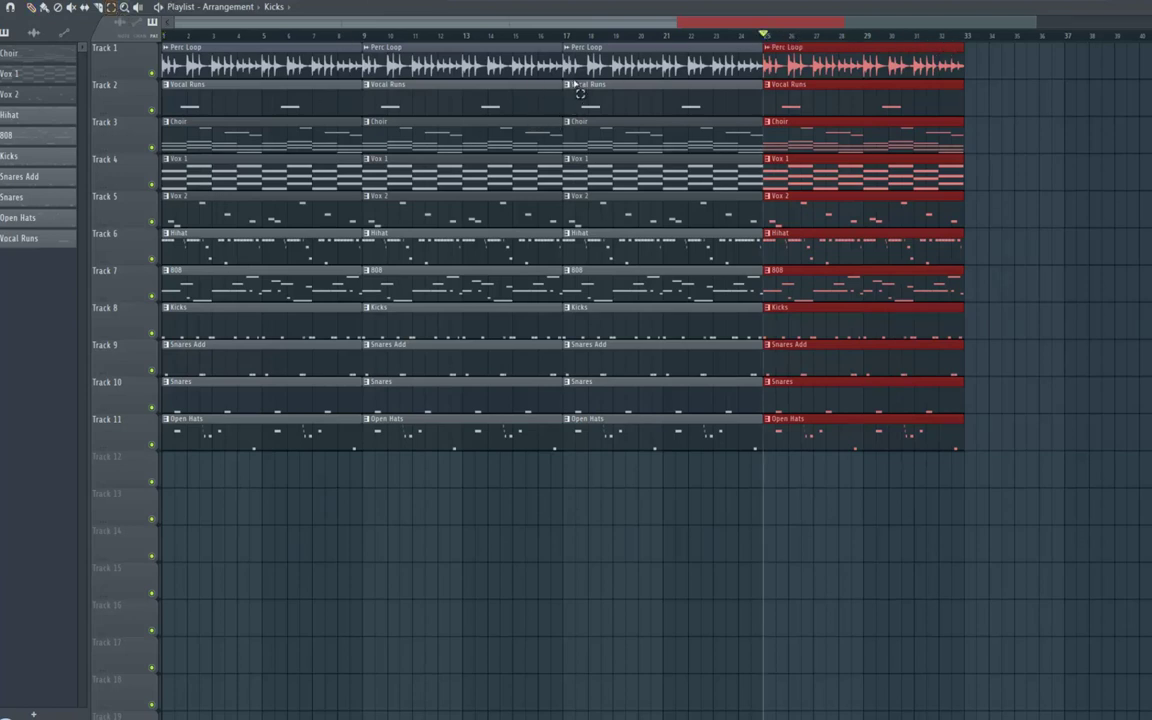
Select the clips on all tracks from bar 17 to bar 33 and duplicate them so the arrangement reaches bar 49
drag(580, 43, 890, 442)
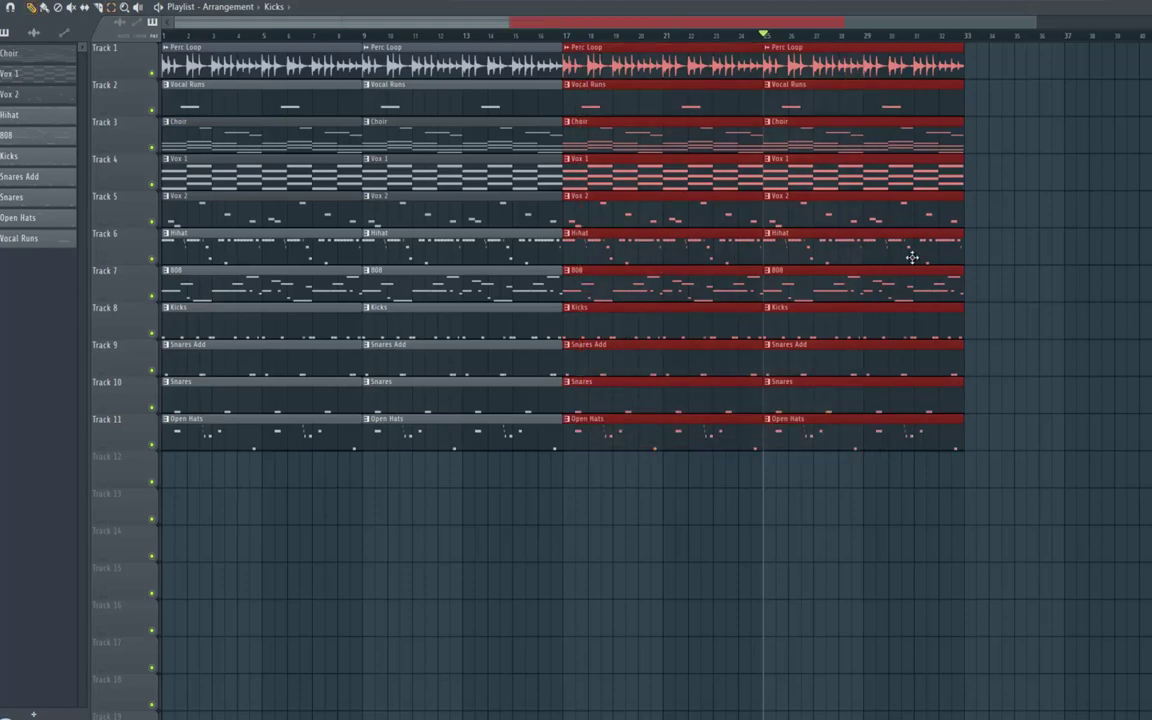
key(ctrl+b)
drag(1000, 257, 1050, 246)
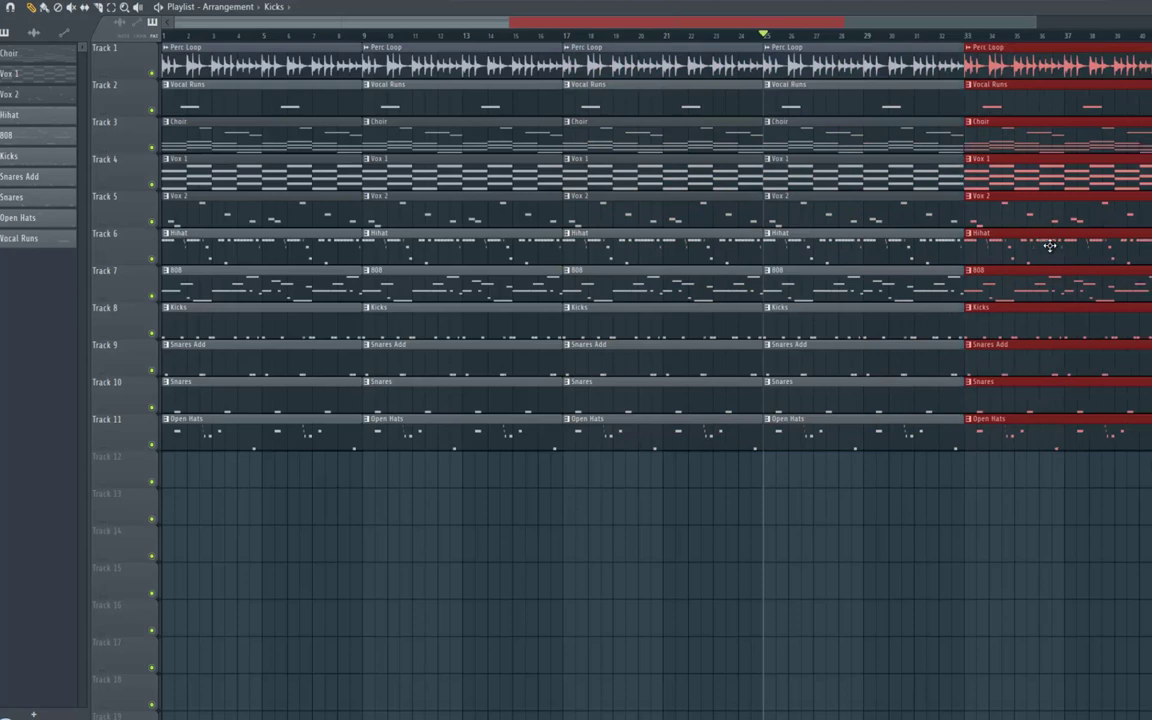
Move the playhead to bar 33 and add a time marker named Intro at bar 1 of the playlist
click(966, 38)
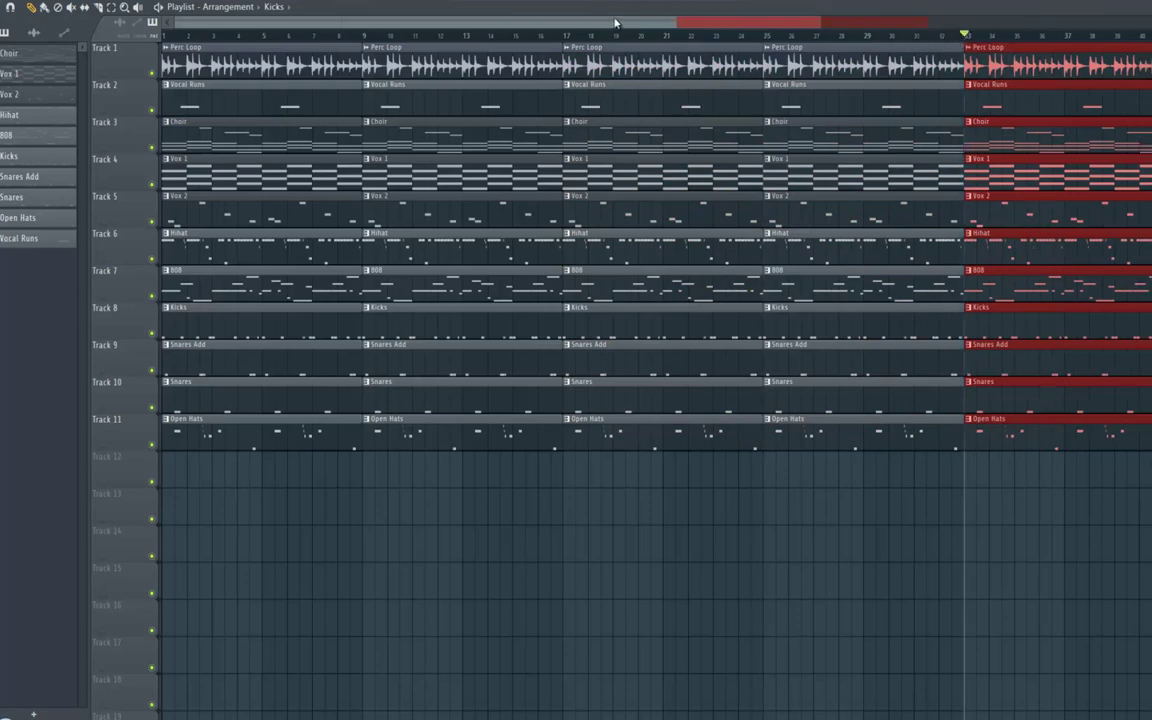
scroll(617, 23, down, 3)
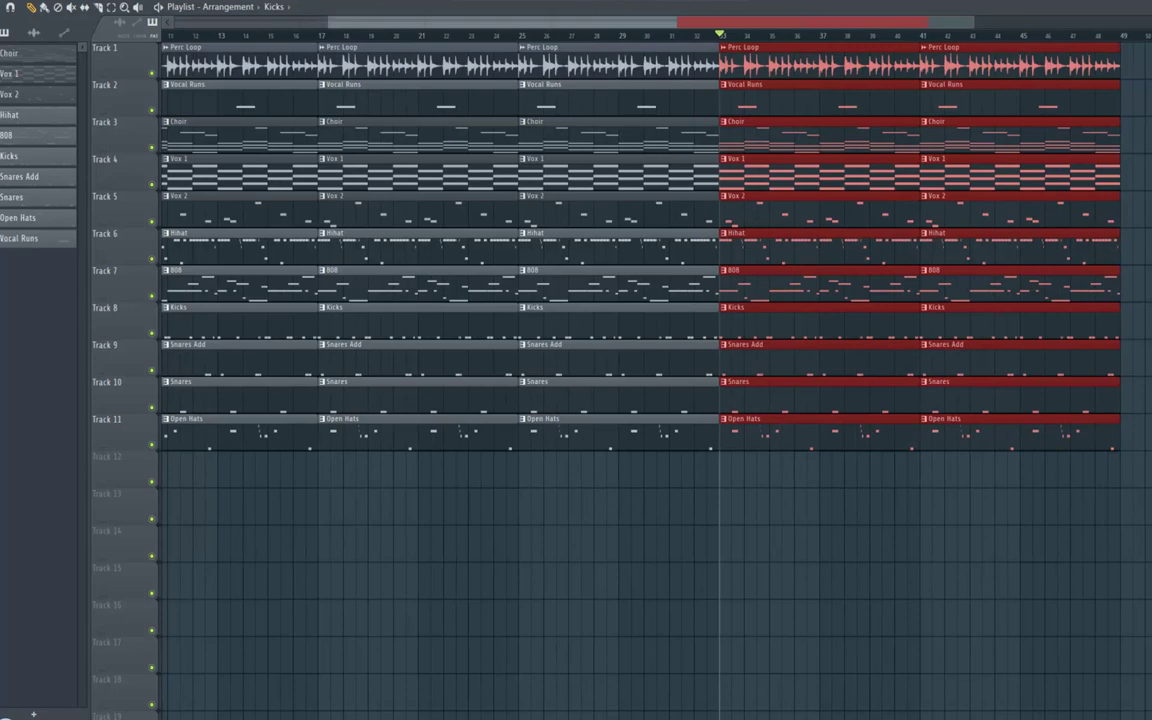
drag(328, 22, 173, 22)
click(3, 9)
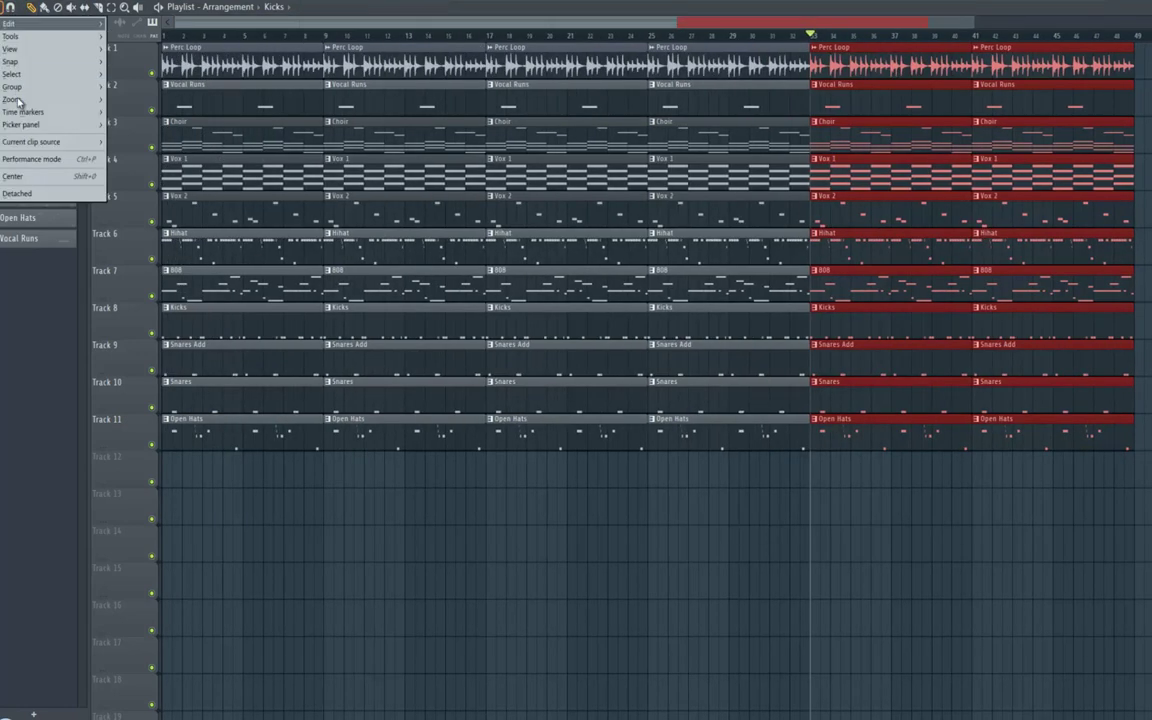
mouse_move(22, 111)
click(120, 117)
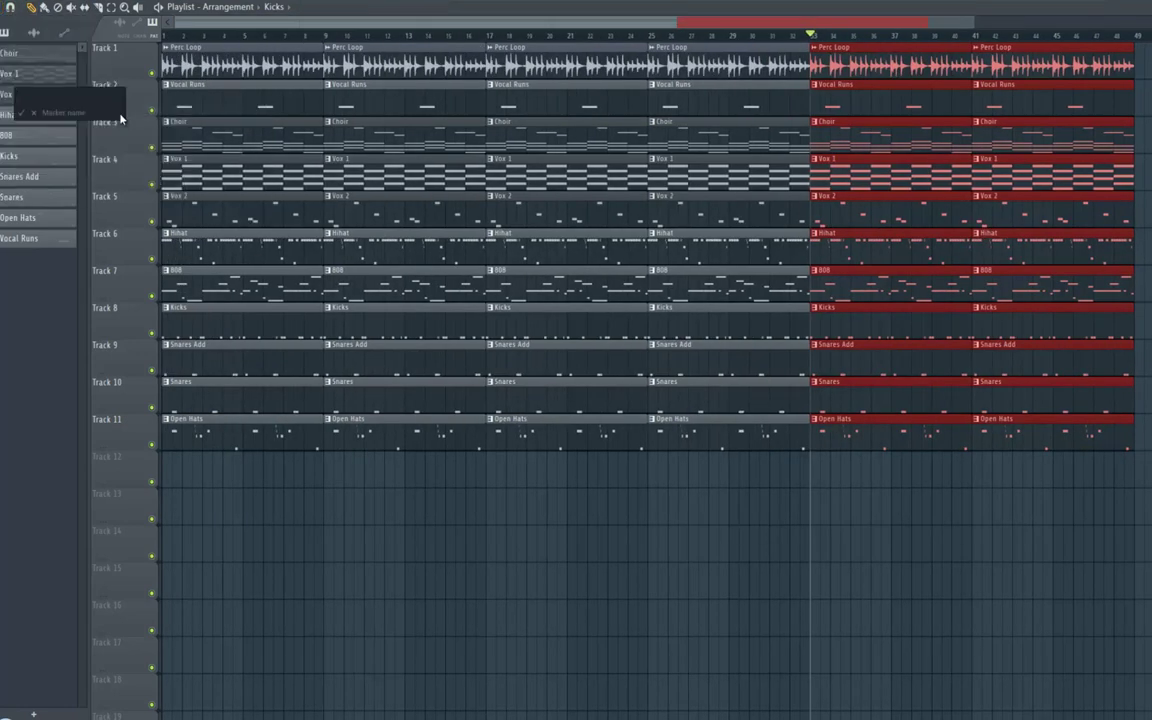
text(Intro)
key(Return)
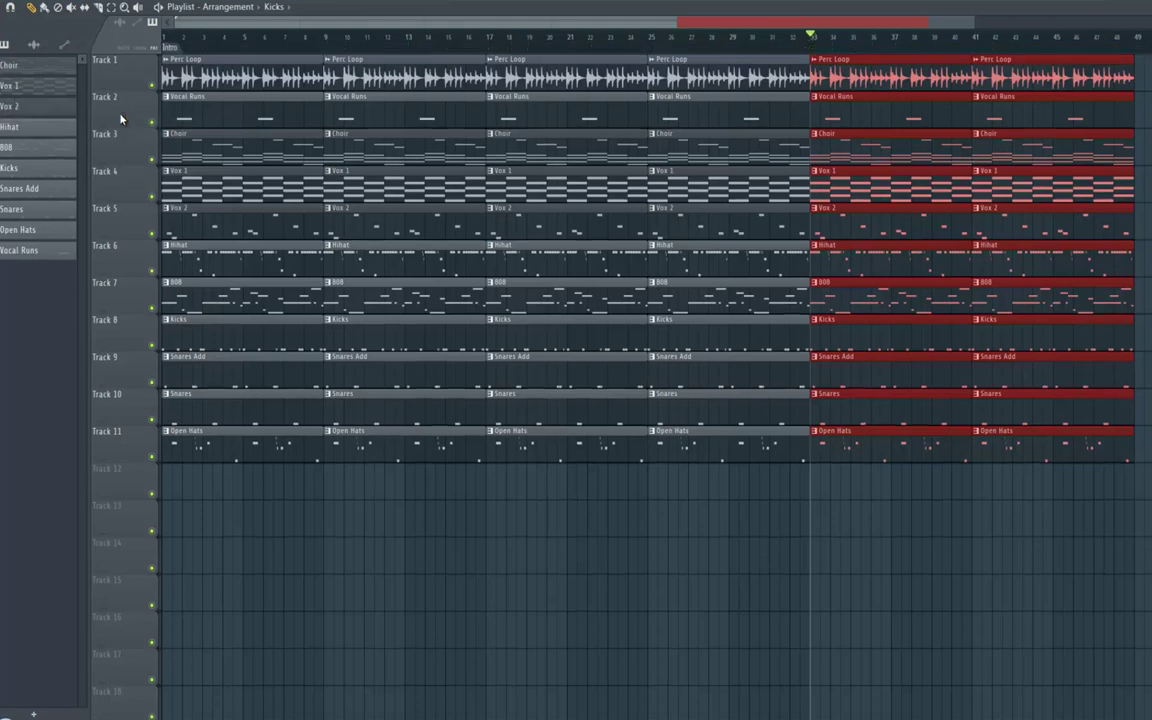
Add a marker named Verse at bar 9 and a marker named Hook at bar 33
right_click(325, 57)
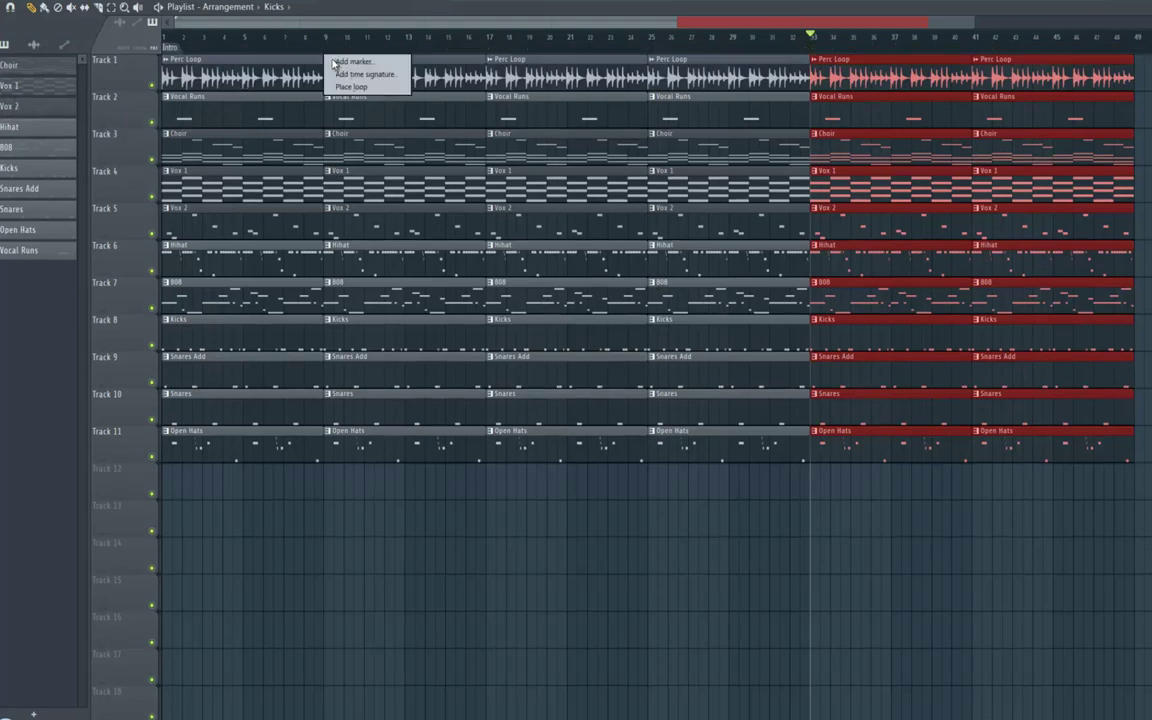
click(336, 62)
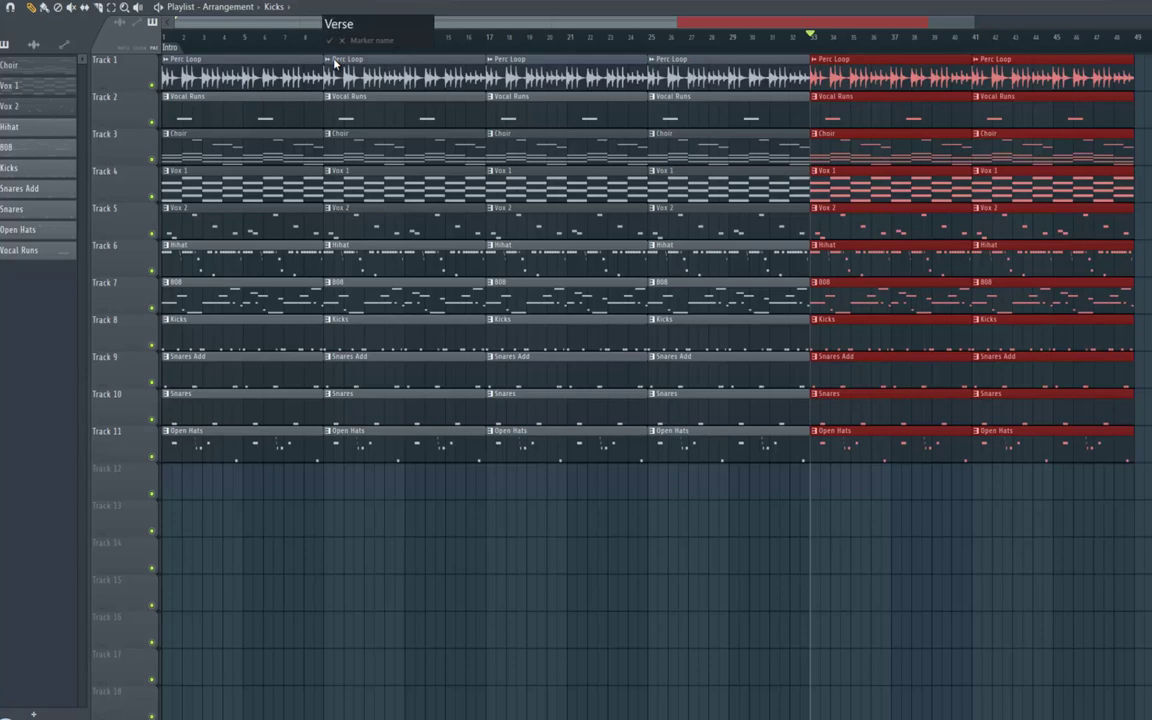
key(Return)
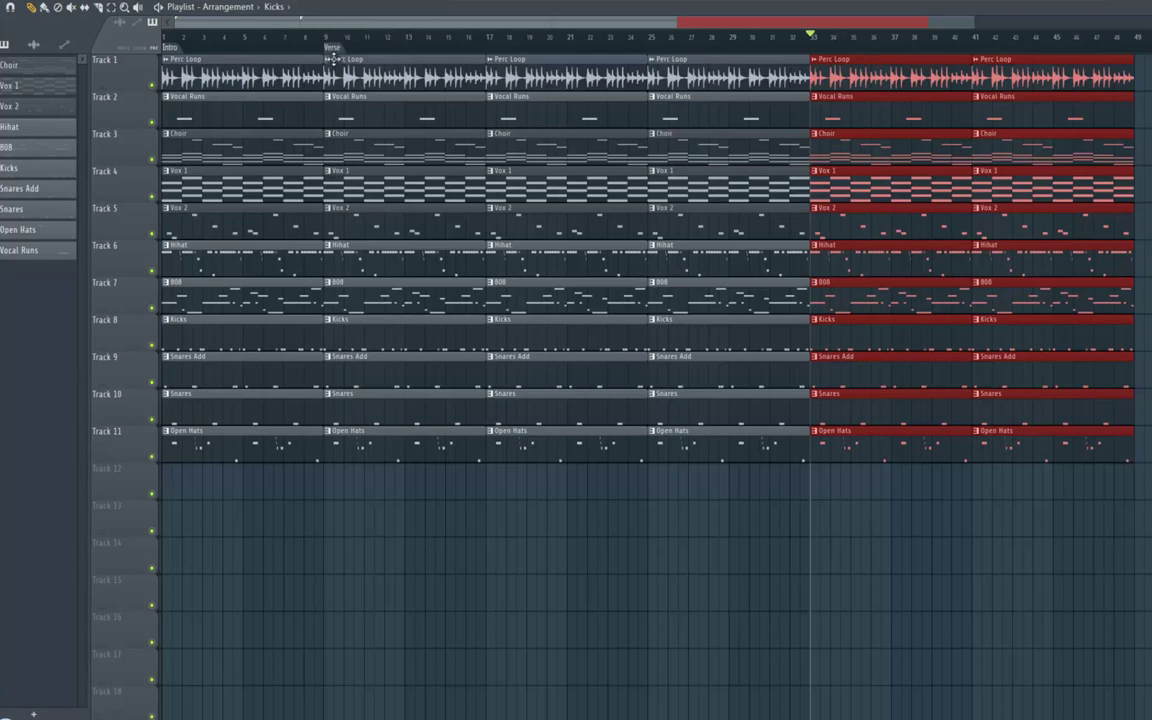
right_click(808, 55)
click(818, 59)
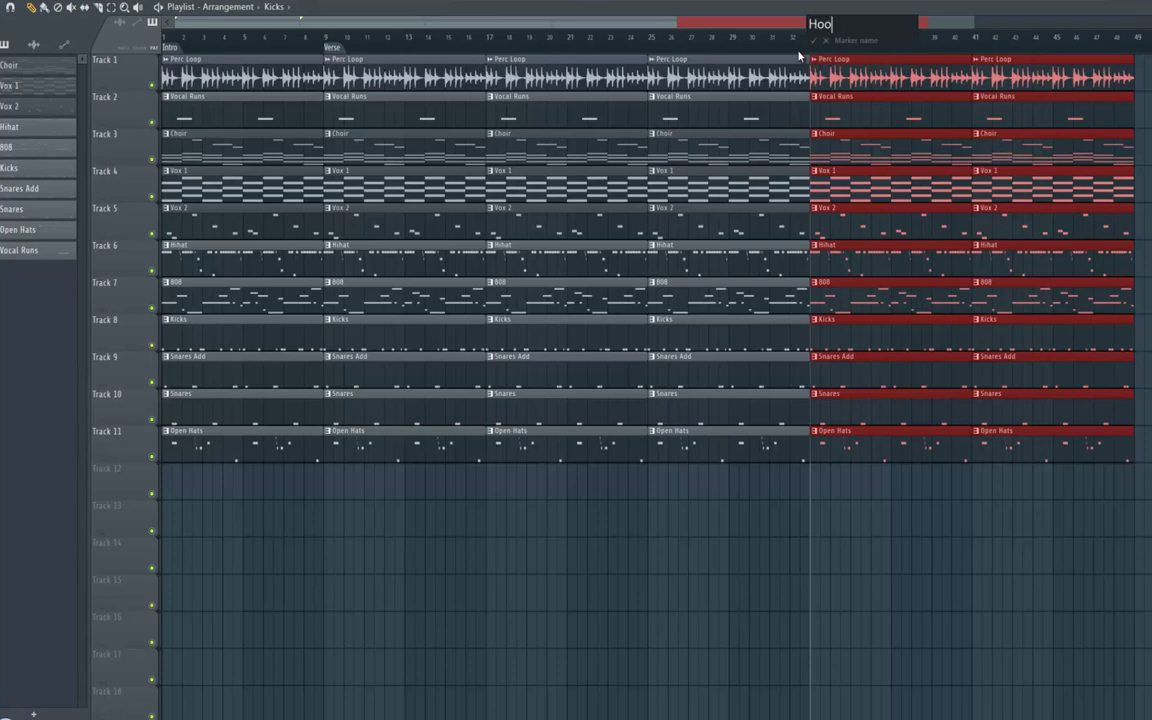
key(Return)
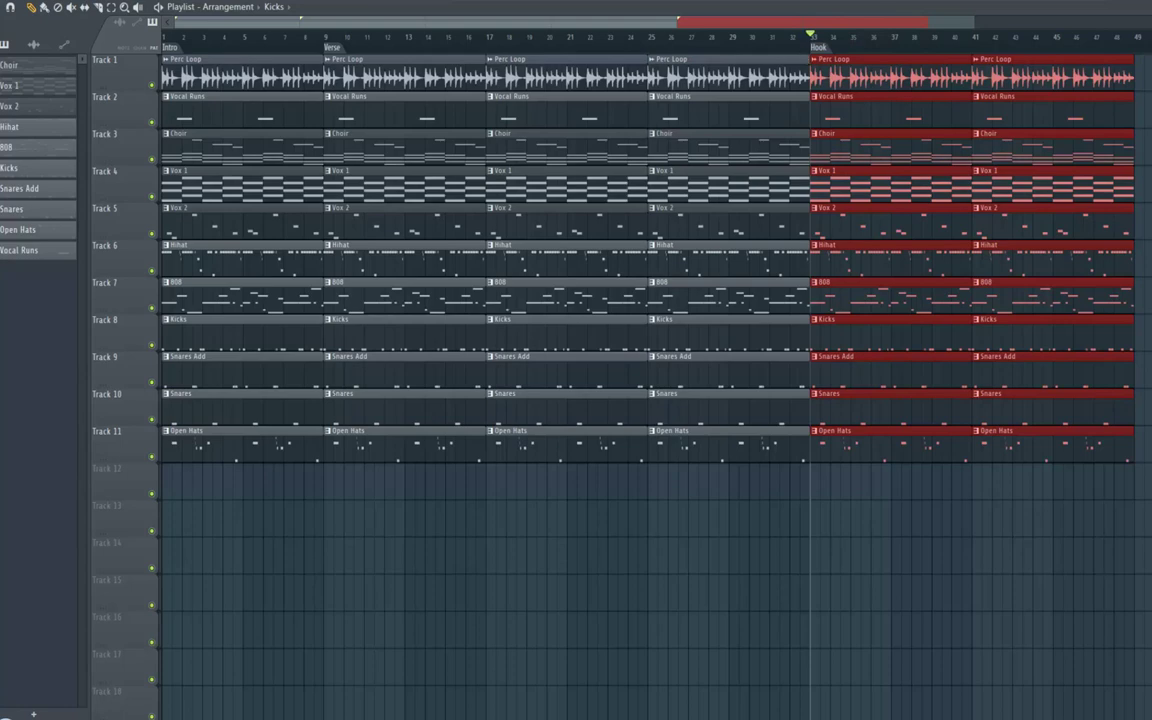
Thin the intro by deleting its Choir, Hihat, 808, kick, snare and open-hat clips and starting Vocal Runs and Perc Loop at bar 5
click(164, 37)
drag(233, 455, 226, 257)
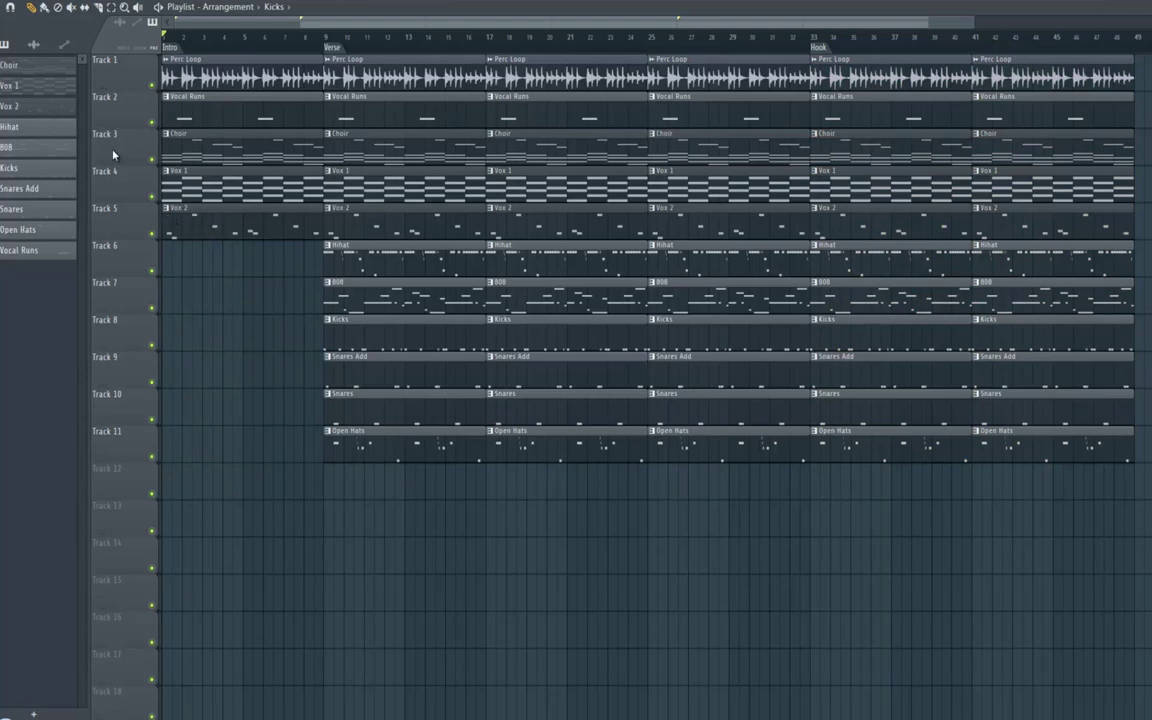
right_click(180, 150)
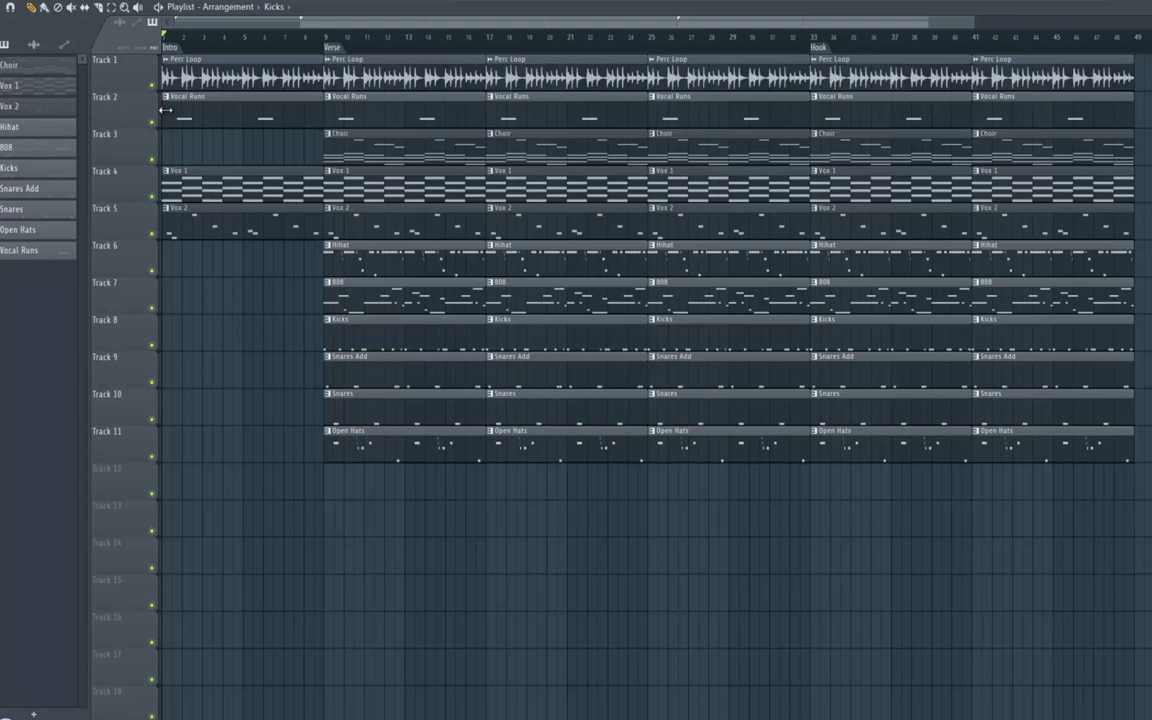
drag(166, 111, 250, 111)
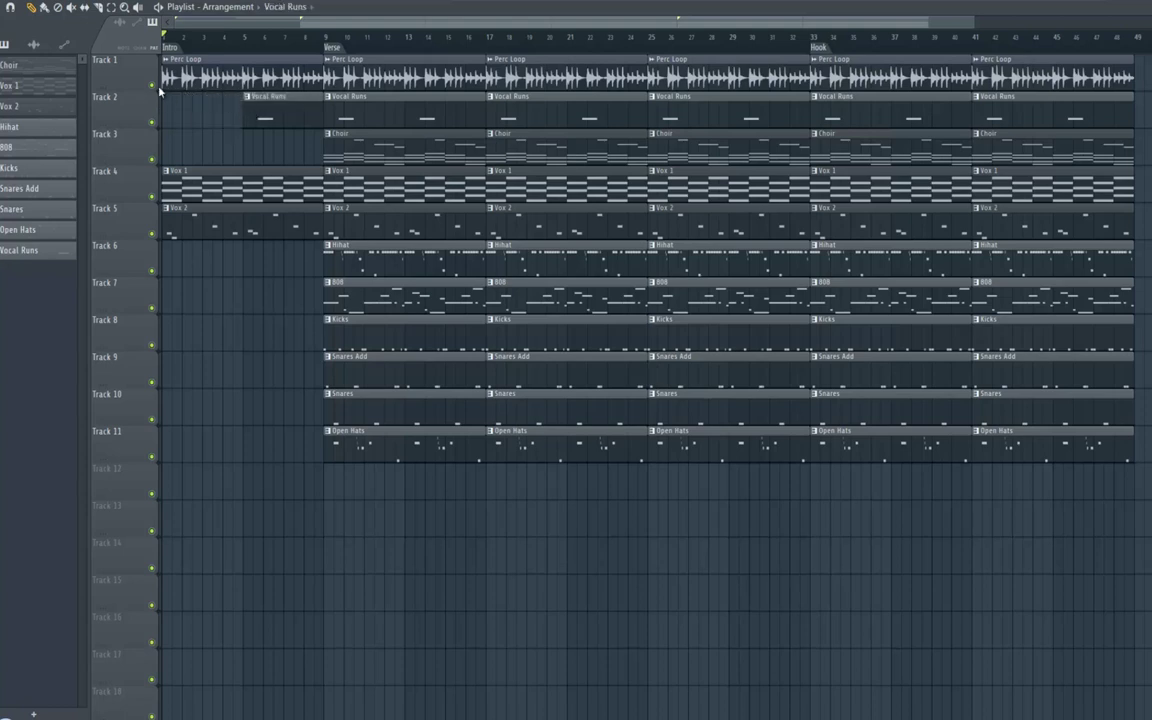
drag(166, 84, 244, 82)
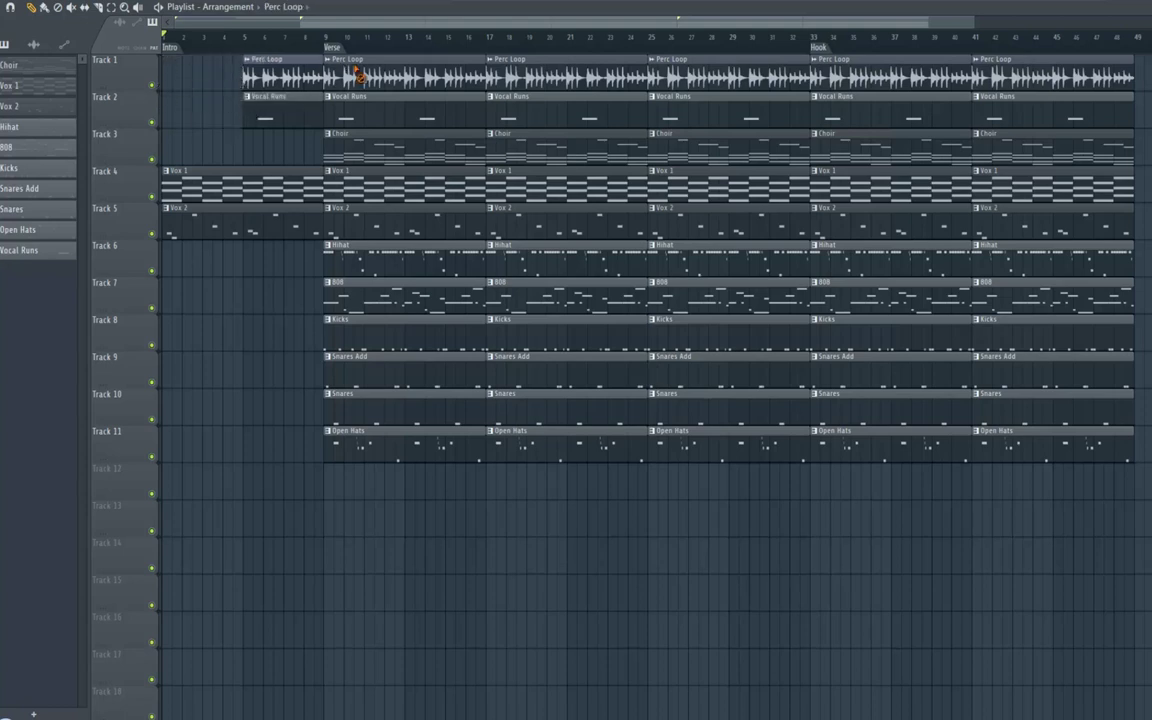
Delete the bar 9 Perc Loop, Choir and Vox 2 clips and bar 17 Vox 2 clip, and end the bar 25 Vox 2 clip at bar 29
right_click(336, 76)
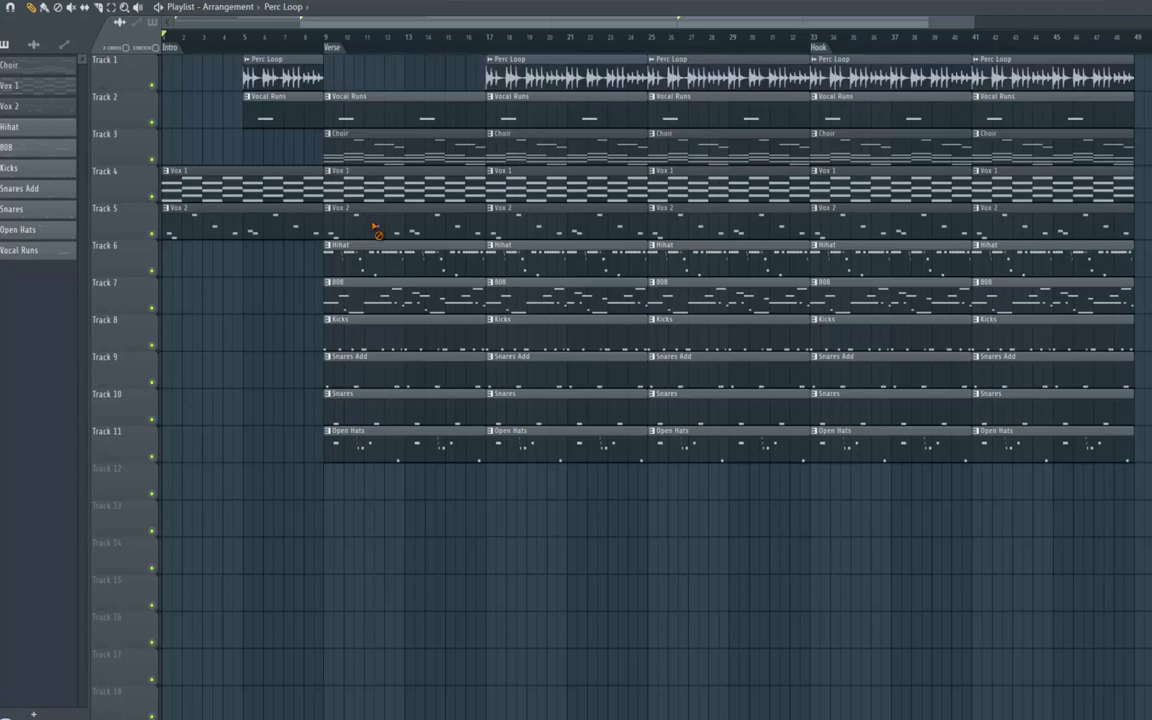
right_click(376, 230)
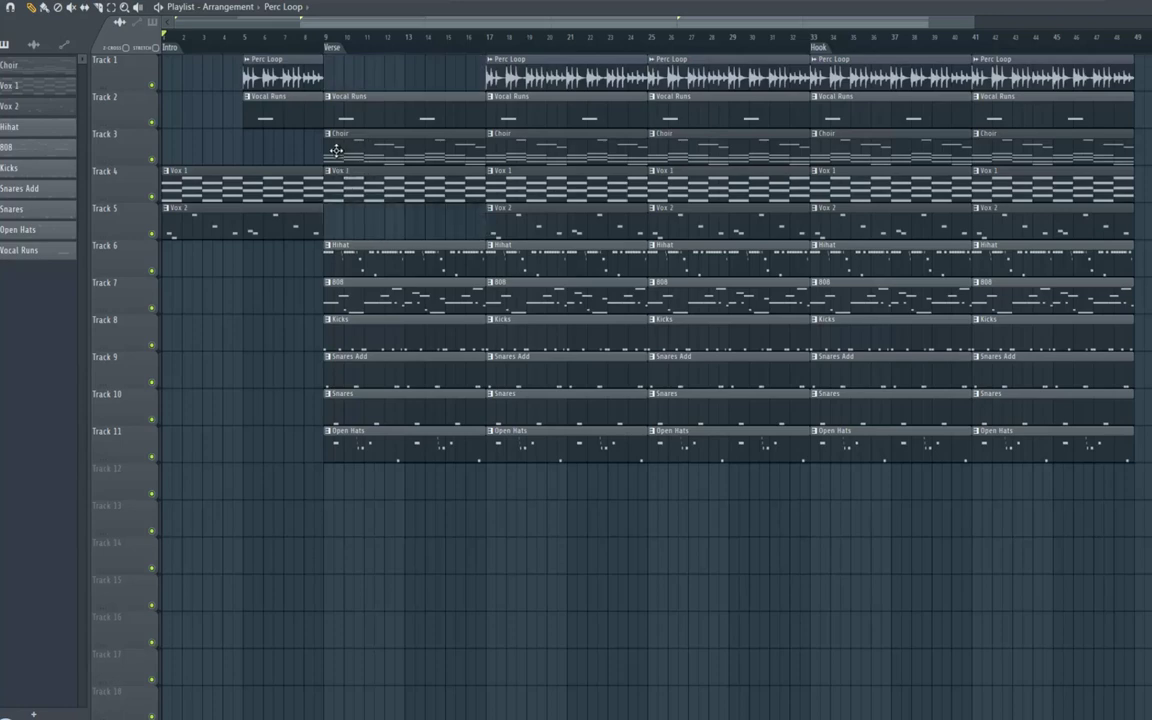
right_click(339, 160)
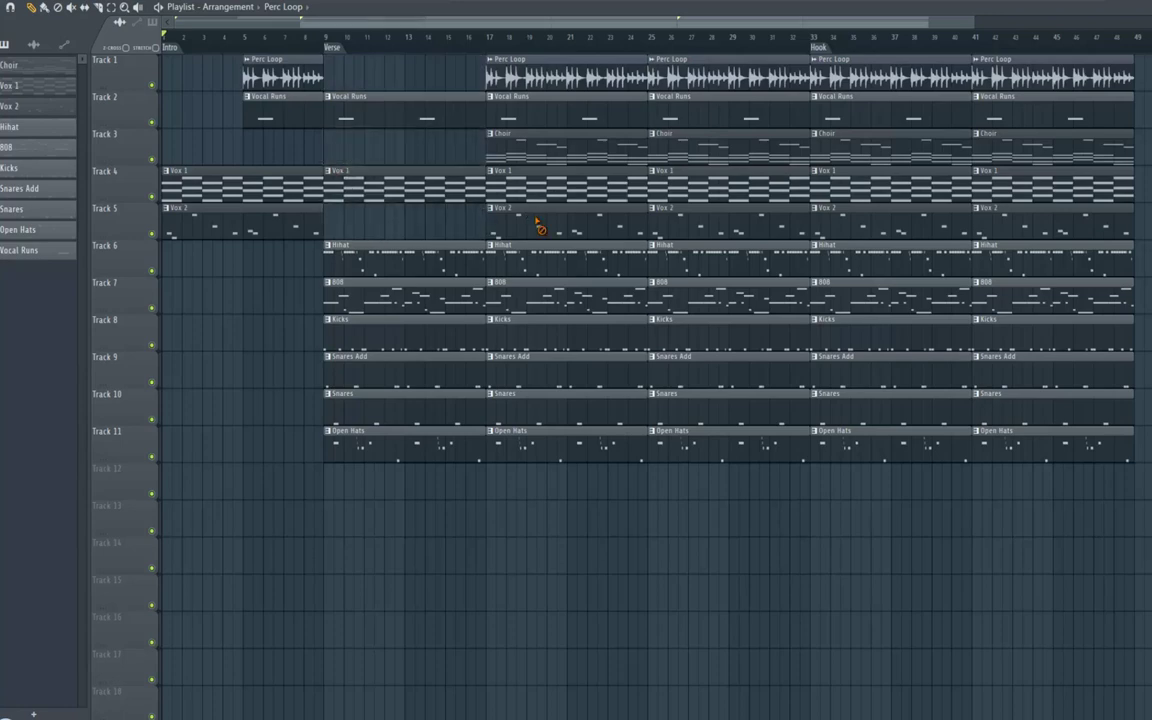
right_click(644, 212)
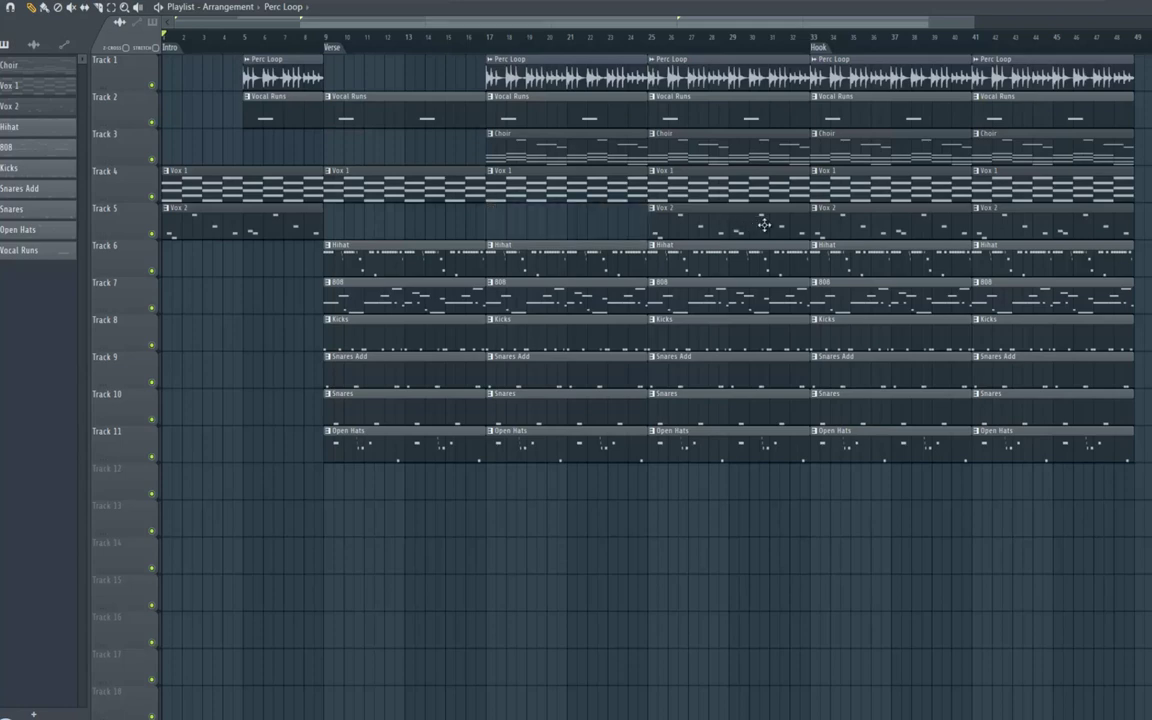
click(807, 218)
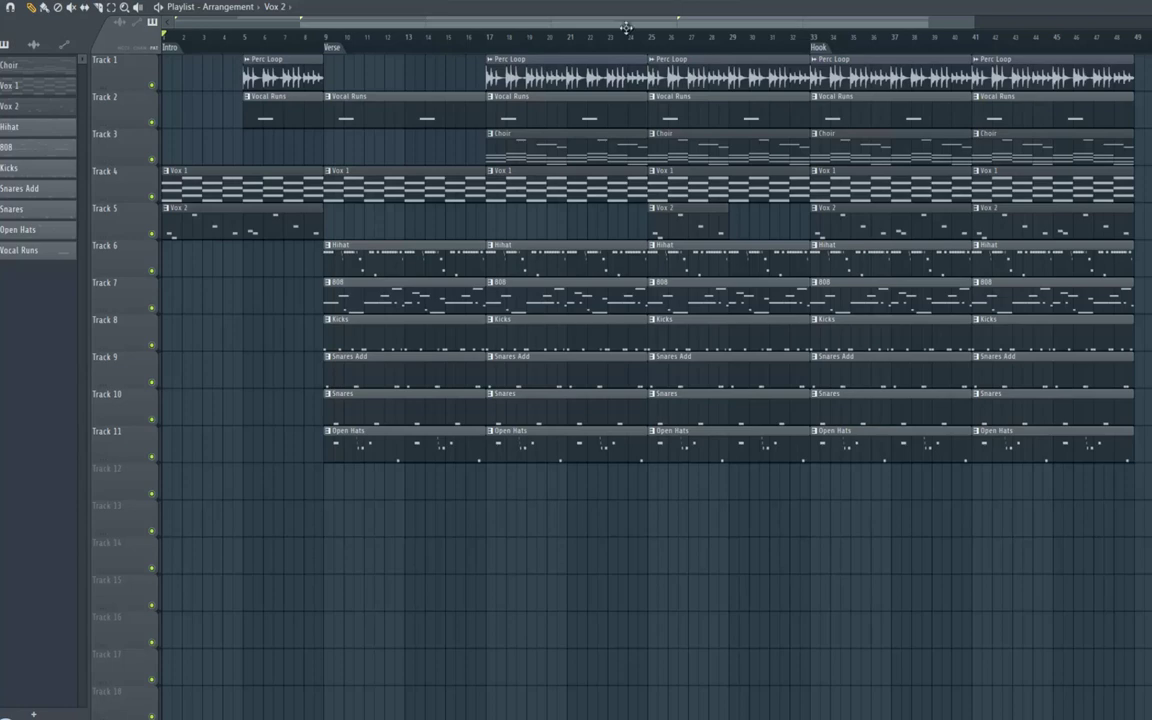
Add Gross Beat to Vox 2 in slot 2 with the Momentary preset and 1/2 Speed time pattern, and close the mixer
key(F9)
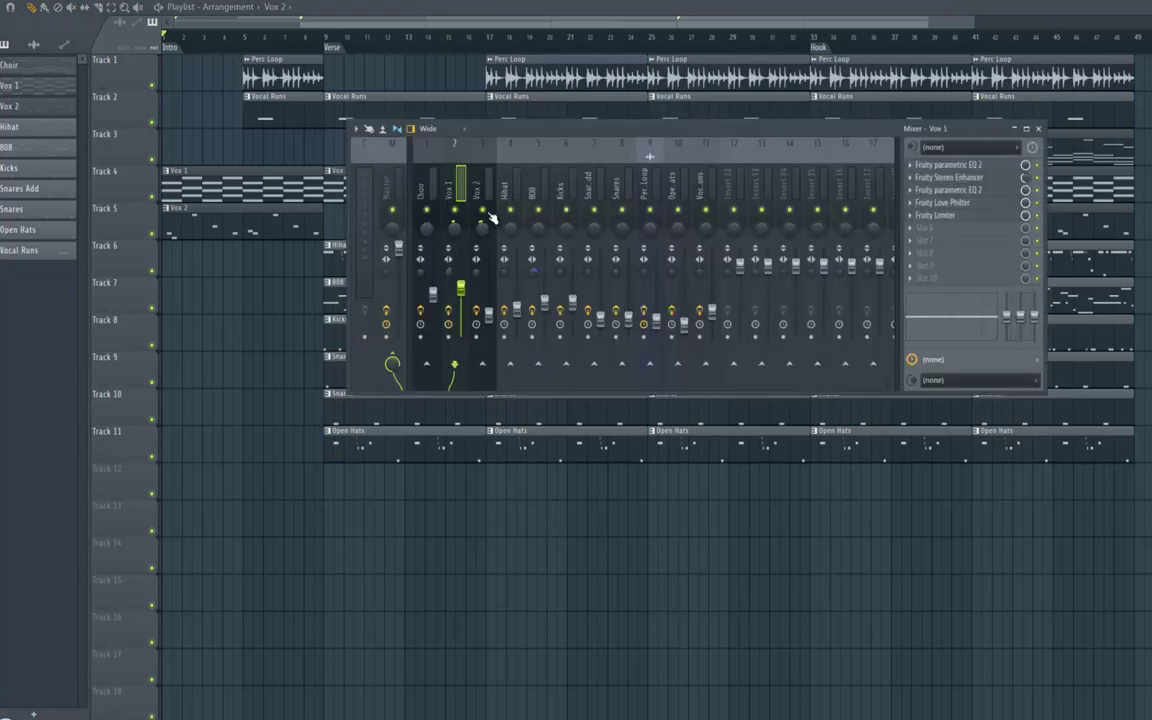
click(488, 216)
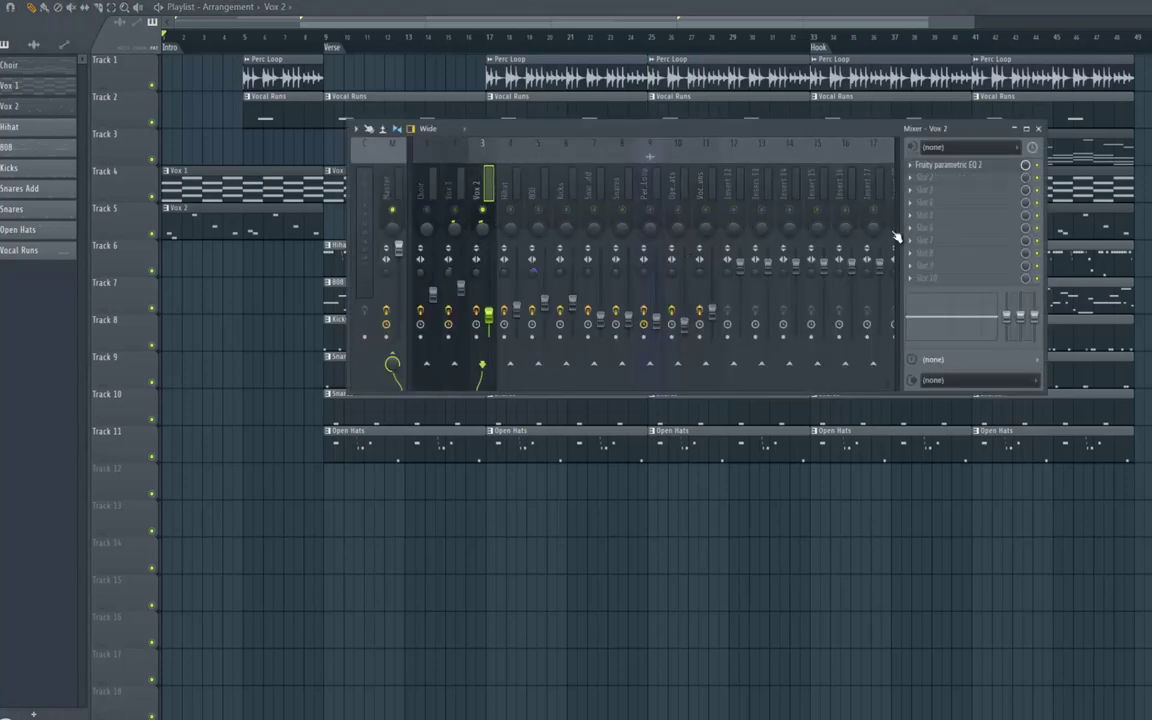
click(905, 178)
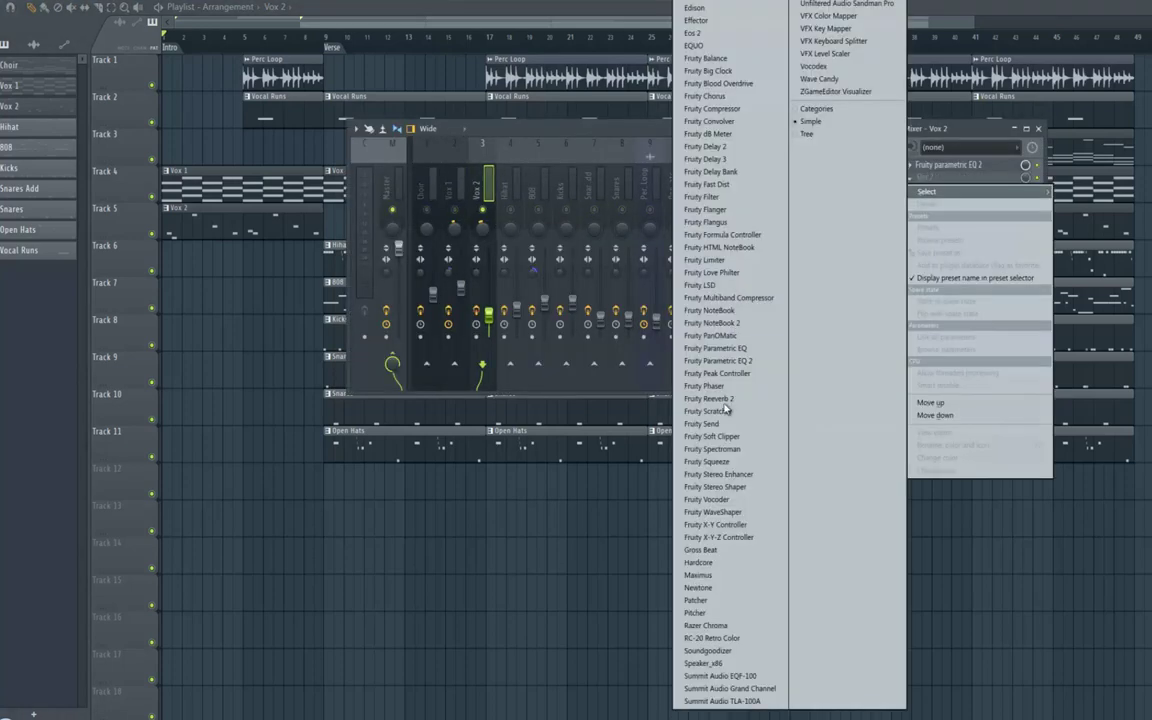
click(722, 549)
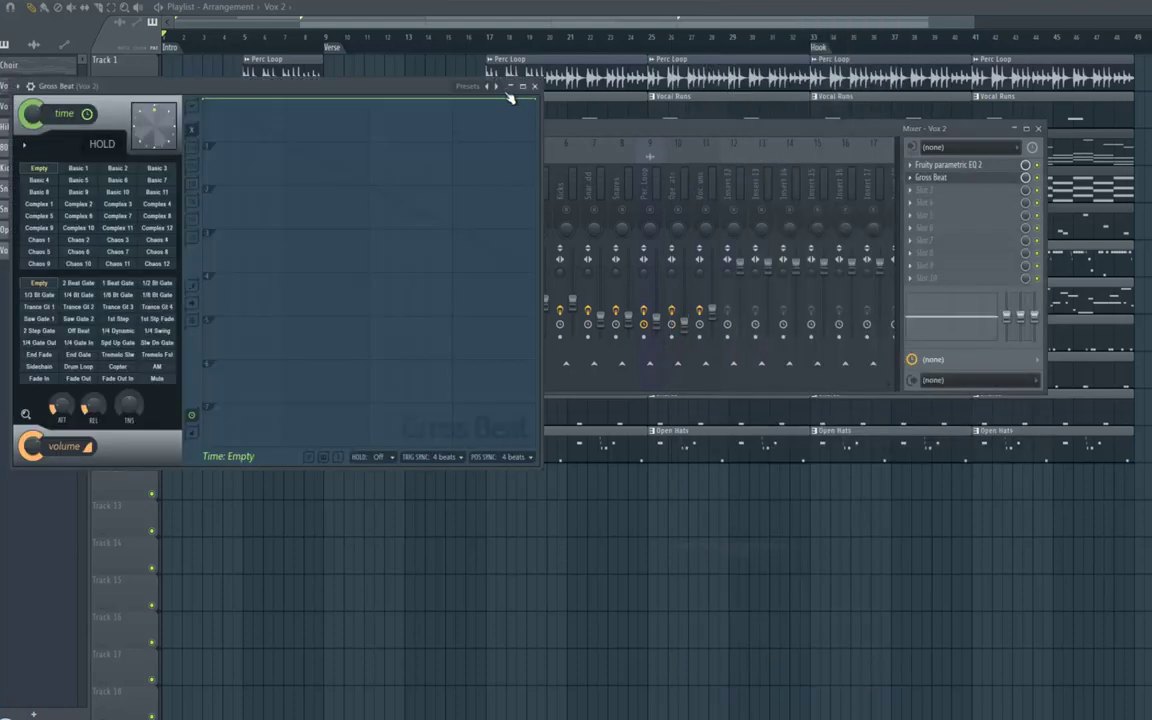
right_click(495, 90)
click(524, 121)
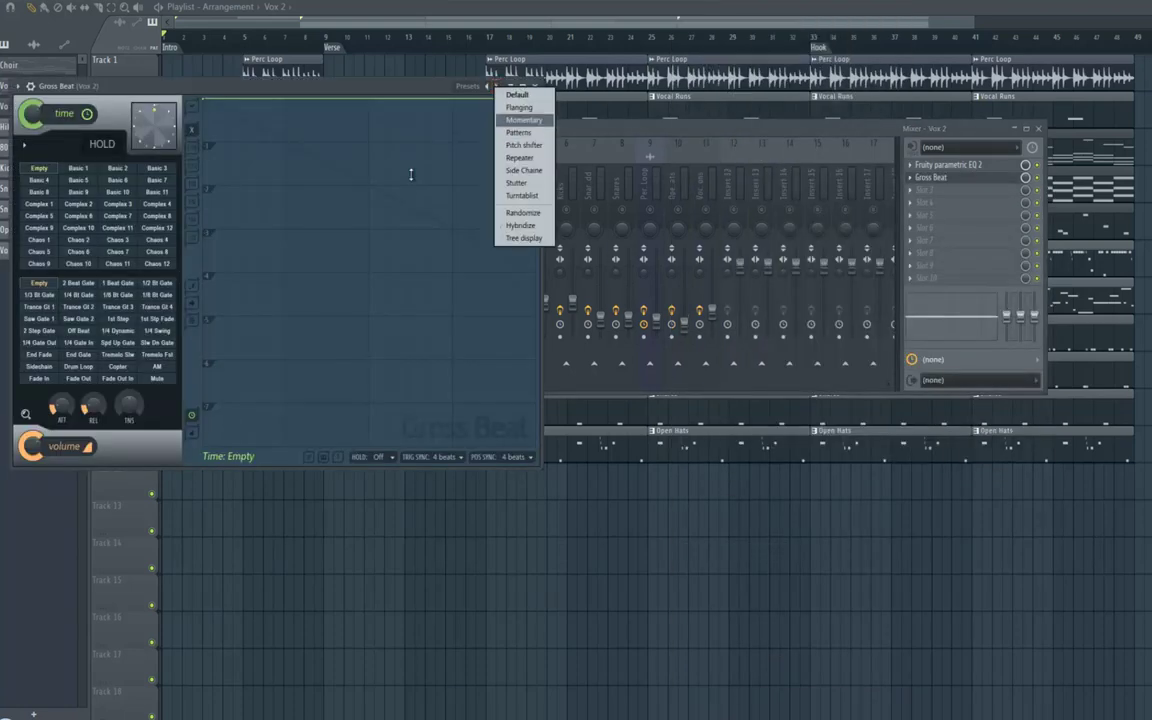
click(117, 251)
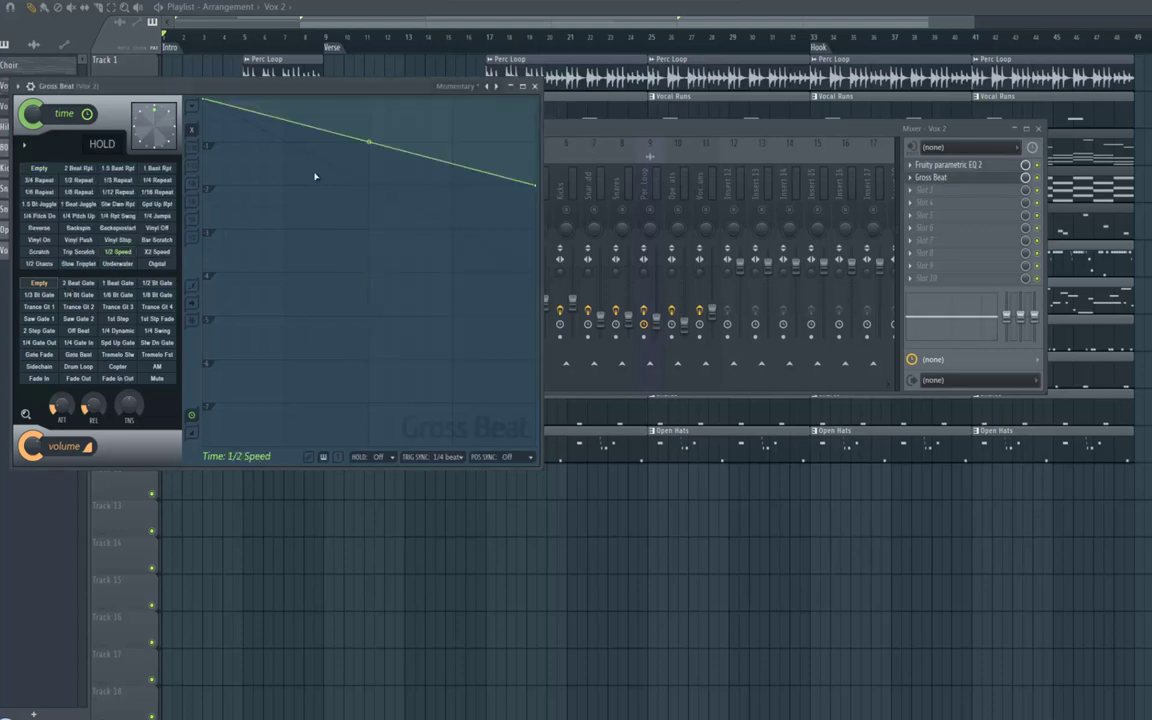
click(535, 87)
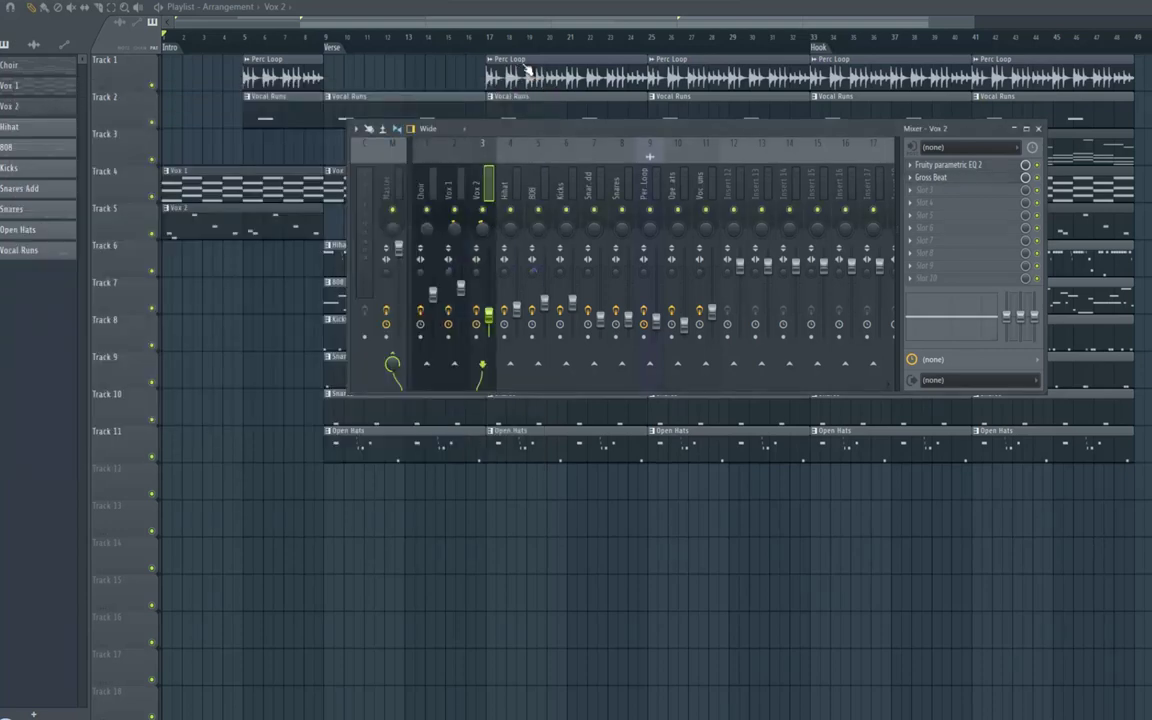
key(F9)
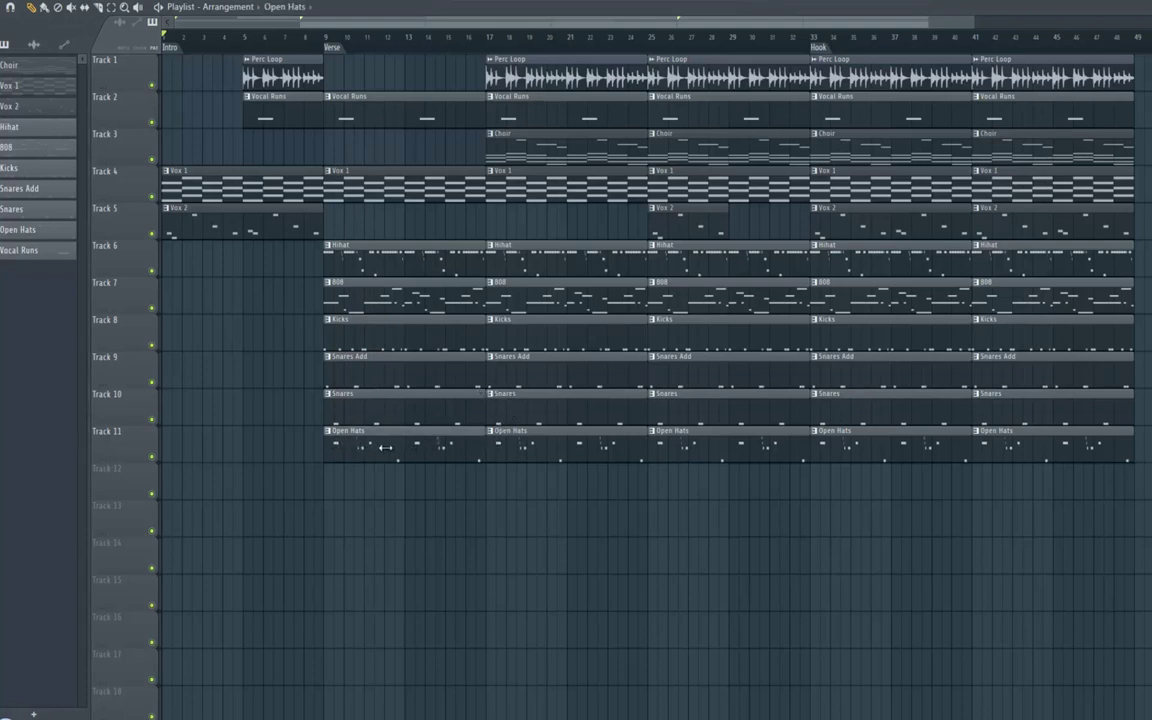
Trim the verse's first Open Hats clip to start at bar 13, and end the bar 25 Open Hats and Hihat clips at bar 29
drag(324, 447, 405, 447)
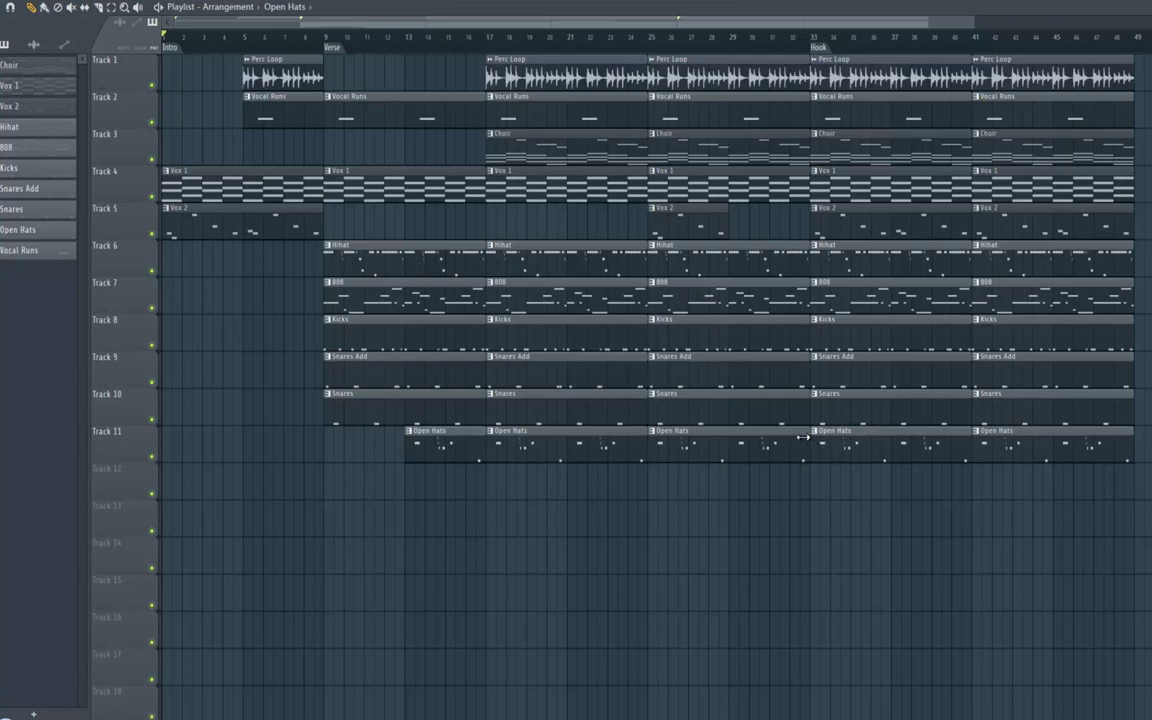
drag(803, 437, 729, 437)
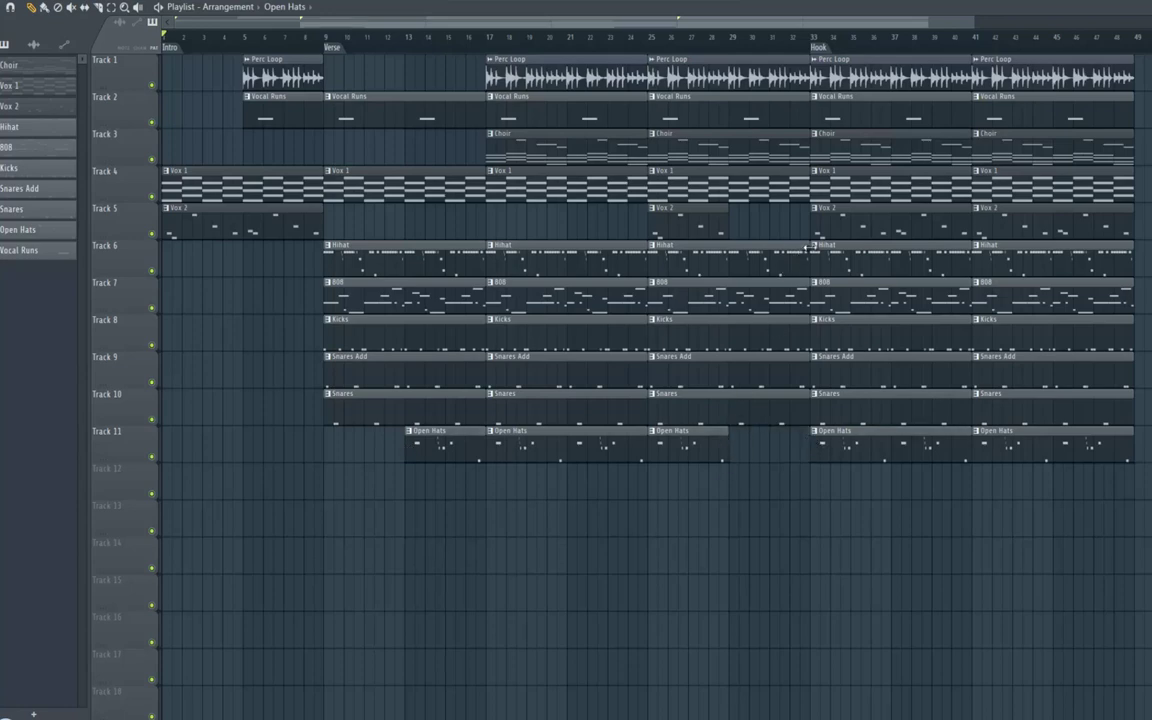
drag(769, 251, 731, 245)
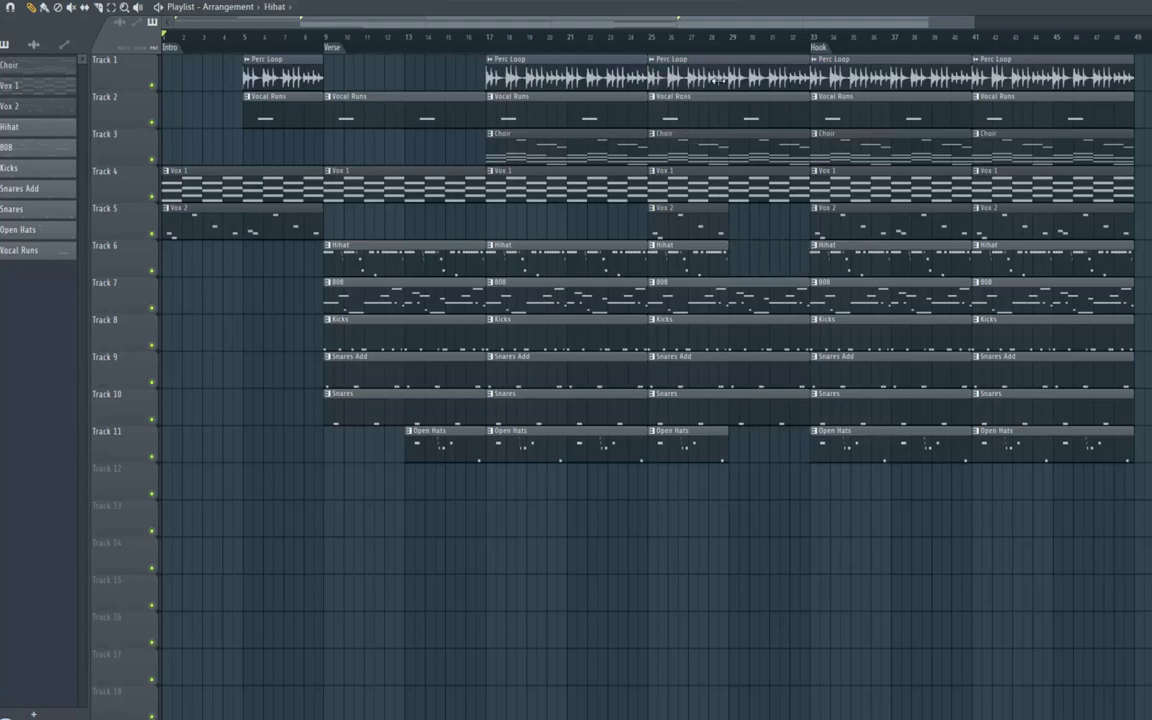
Trim the bar 25 Perc Loop clip to start at bar 29, and end the bar 25 Kicks and Snares clips at bar 29
drag(650, 75, 729, 75)
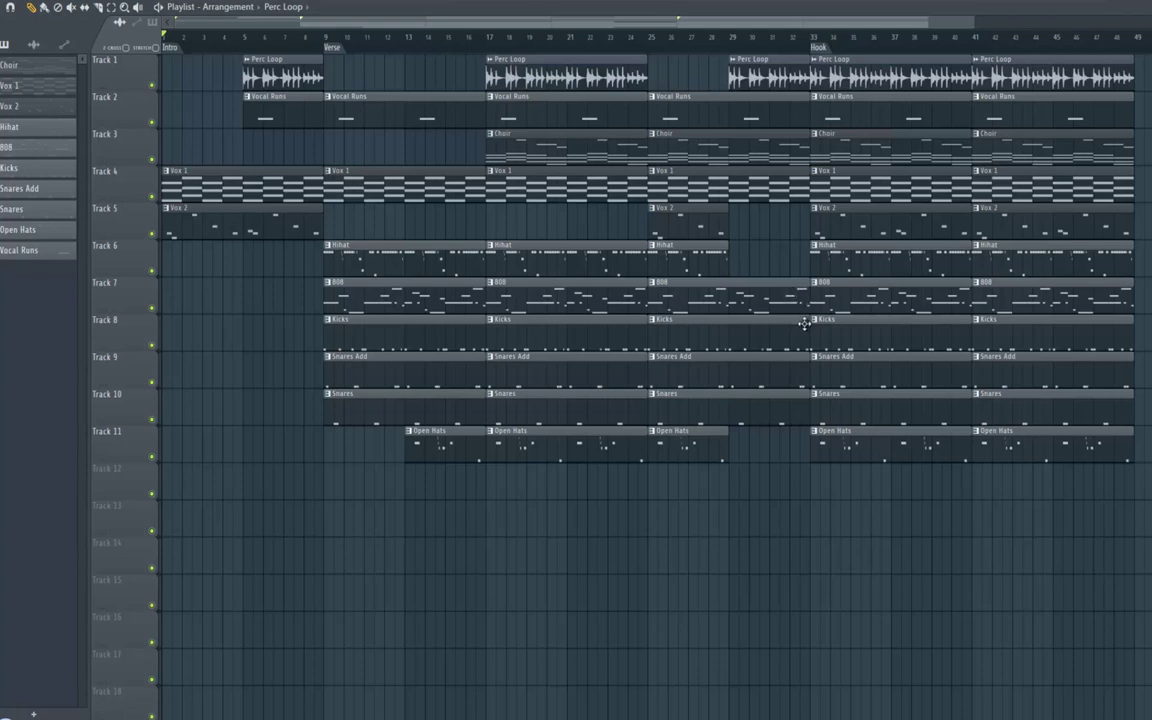
drag(793, 327, 730, 327)
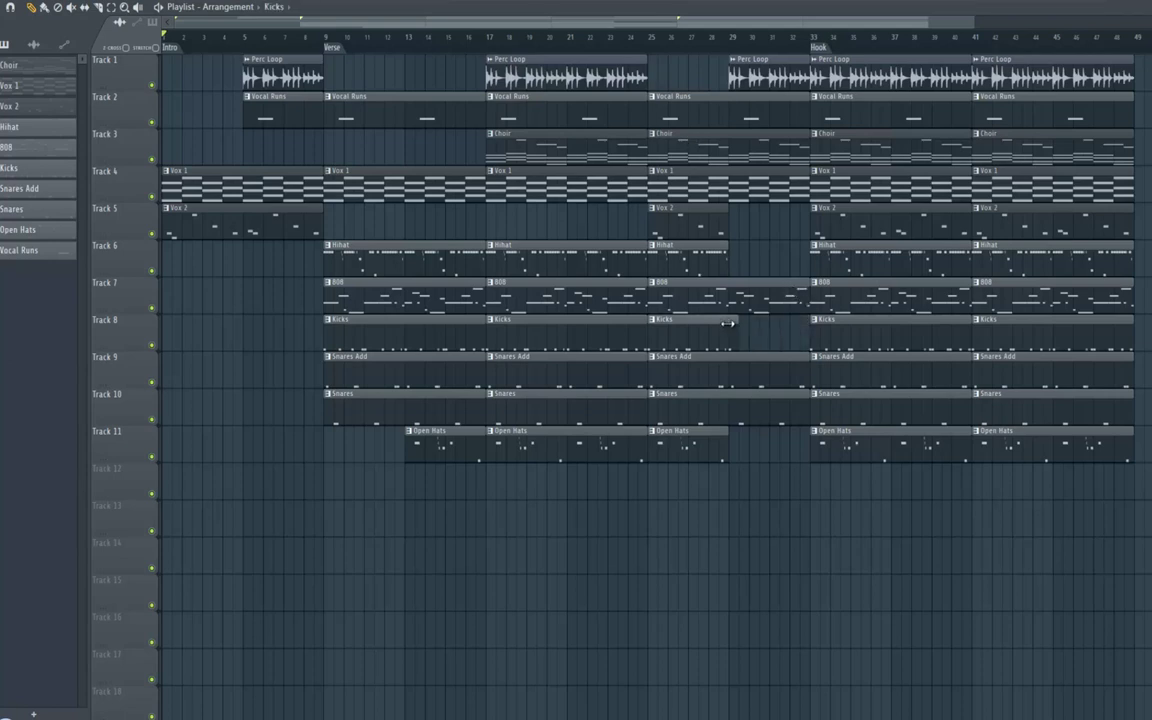
drag(805, 399, 731, 399)
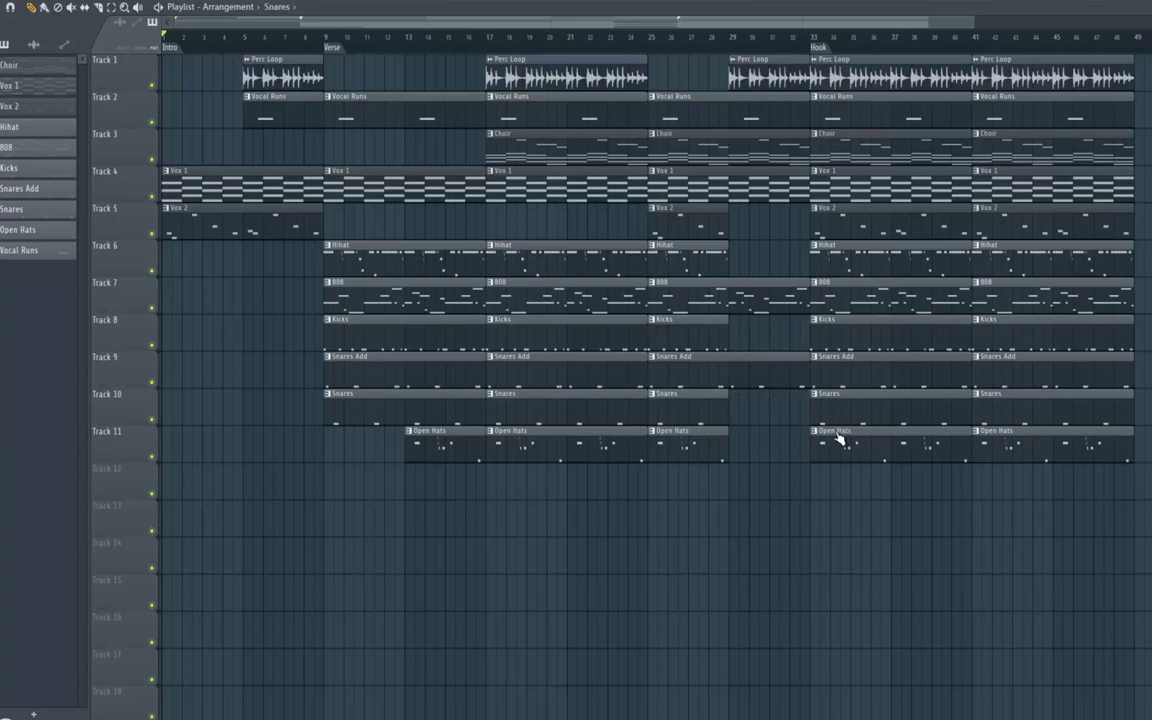
Select the Perc Loop, Vocal Runs, Choir, Vox 1, 808 and Snares Add clips ending at bar 33 and shorten them by about half a bar
click(111, 7)
drag(799, 110, 789, 381)
click(33, 9)
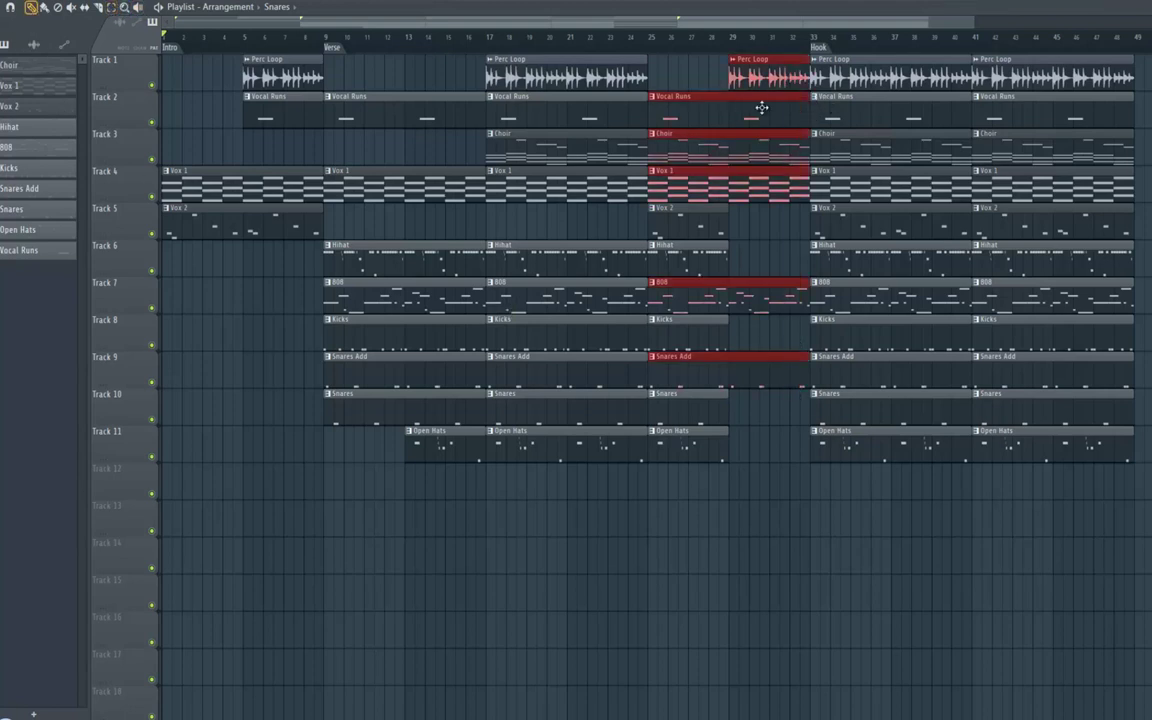
drag(789, 78, 779, 450)
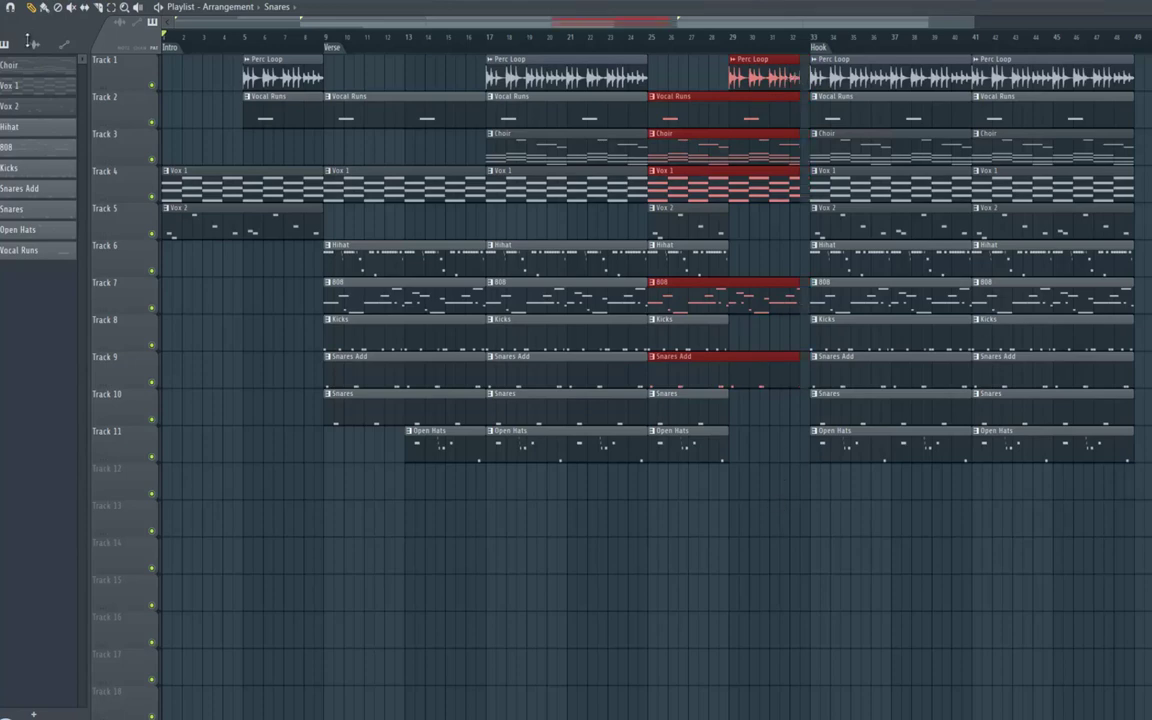
Trim the verse's first Vocal Runs clip so it starts at bar 13
drag(28, 41, 30, 37)
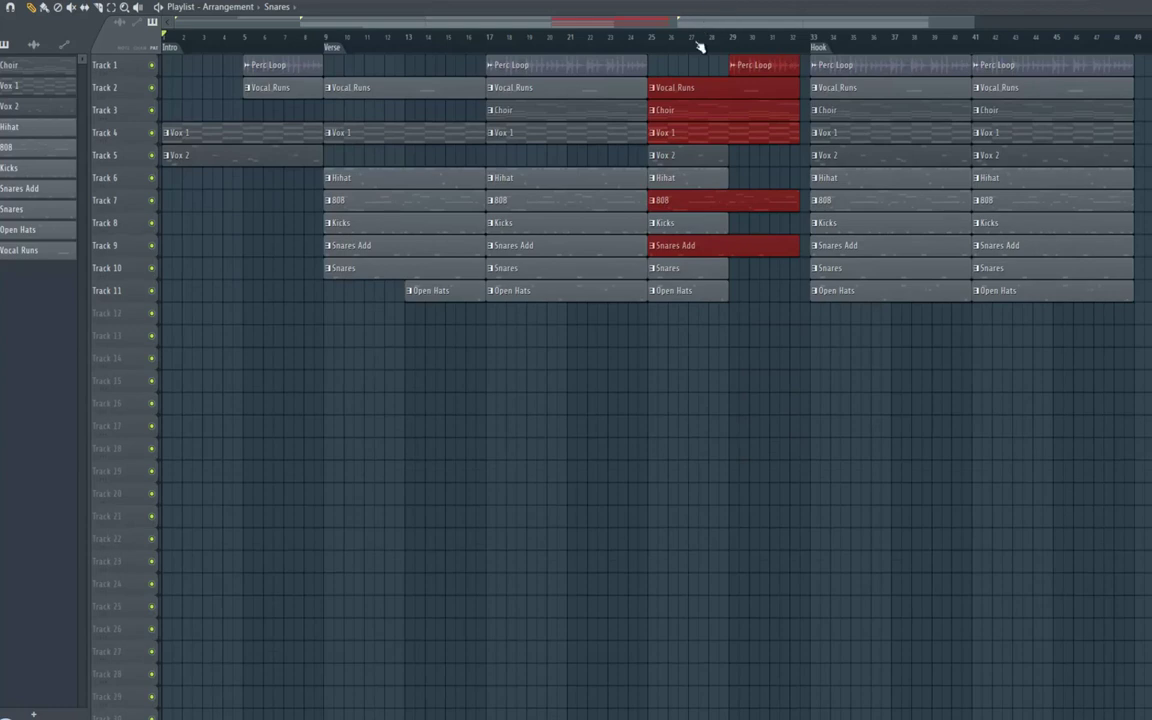
click(689, 98)
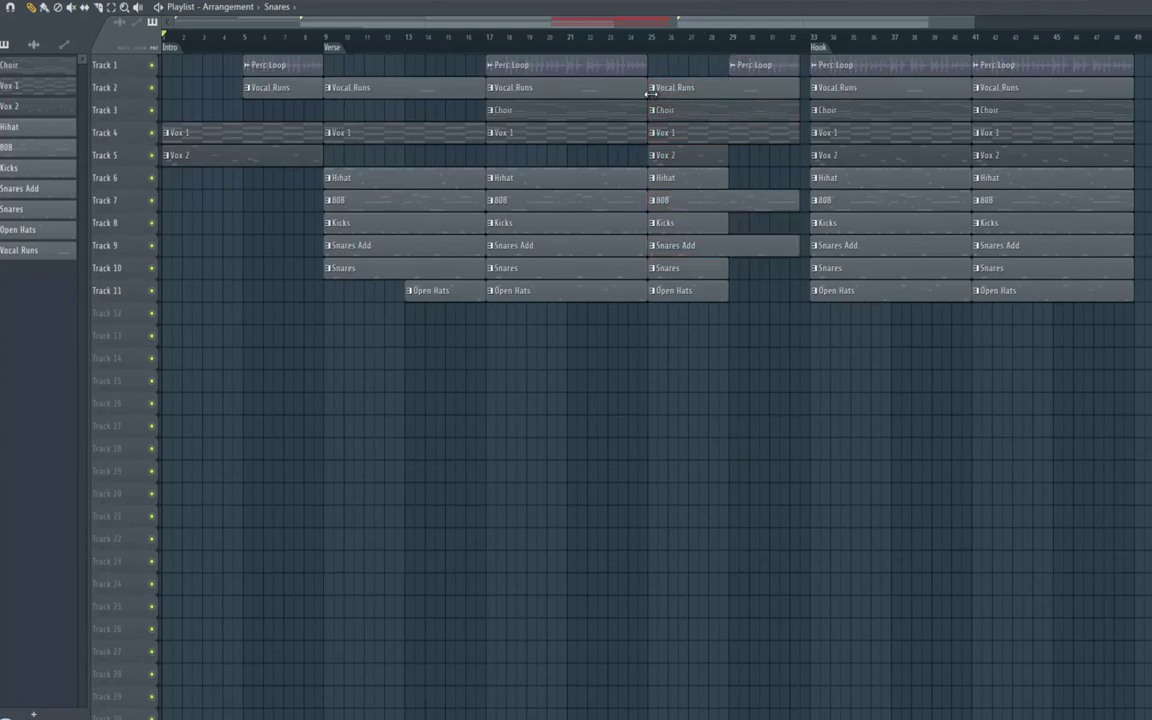
drag(669, 90, 662, 91)
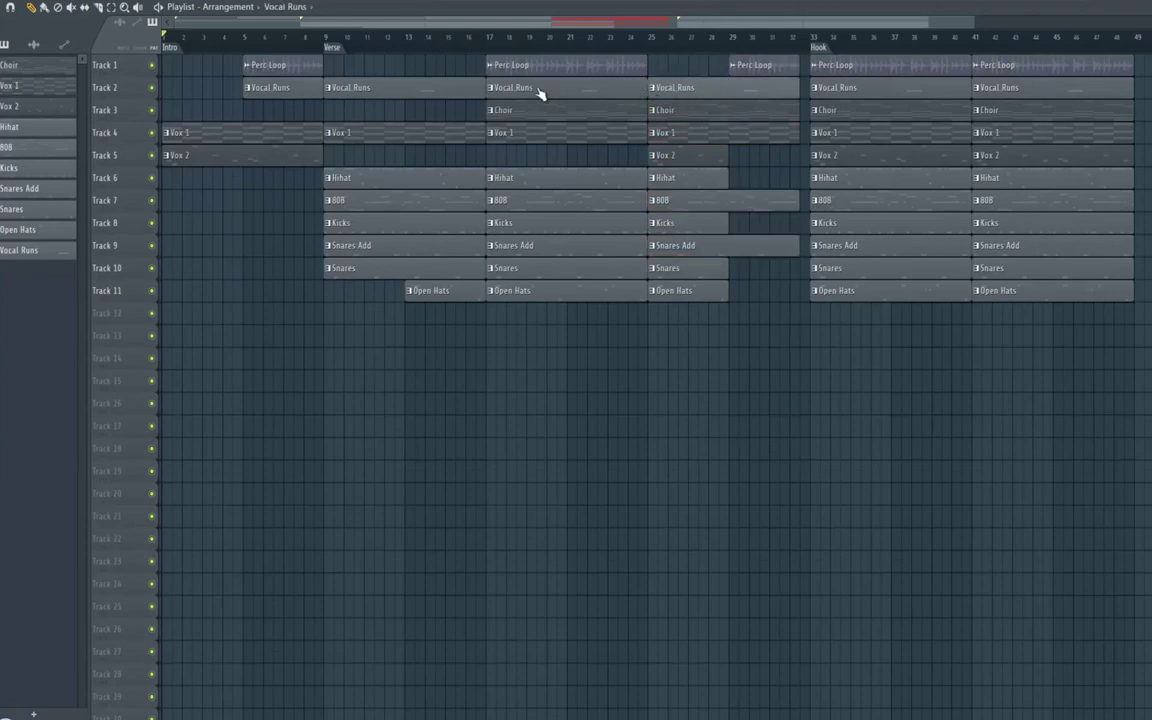
key(ctrl+z)
drag(333, 95, 407, 92)
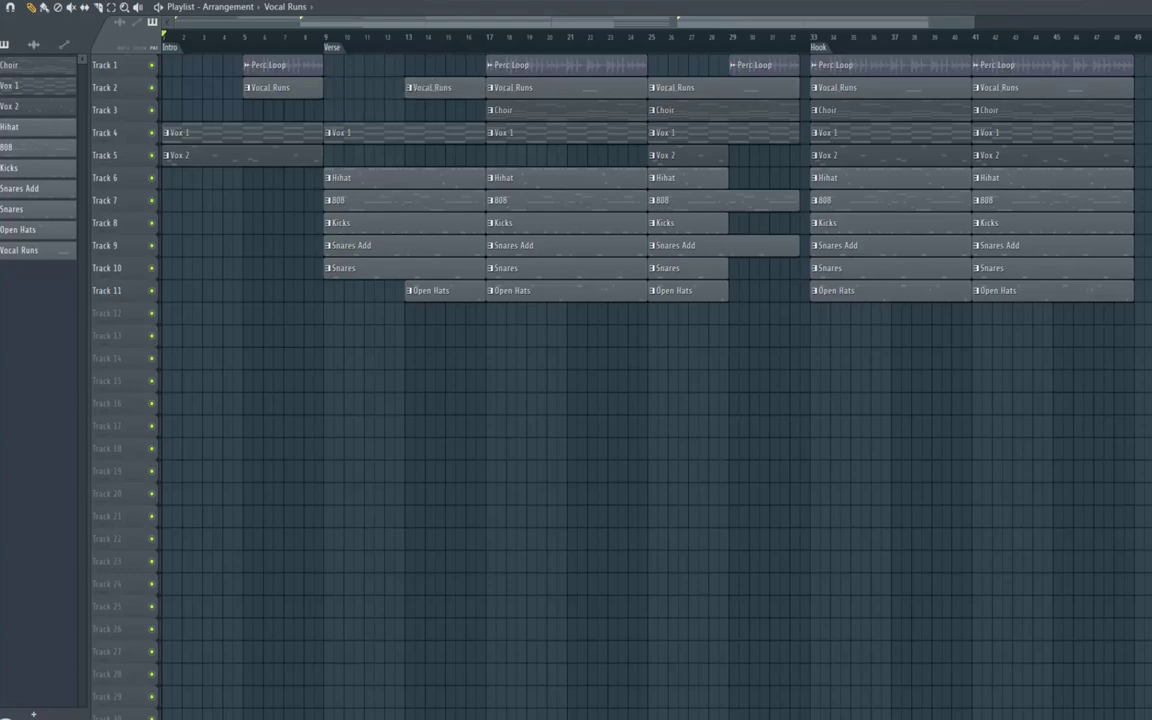
Delete the bar 17 Vocal Runs clip and shorten the bar 25 Vocal Runs clip to end at bar 29
scroll(25, 14, up, 2)
right_click(540, 114)
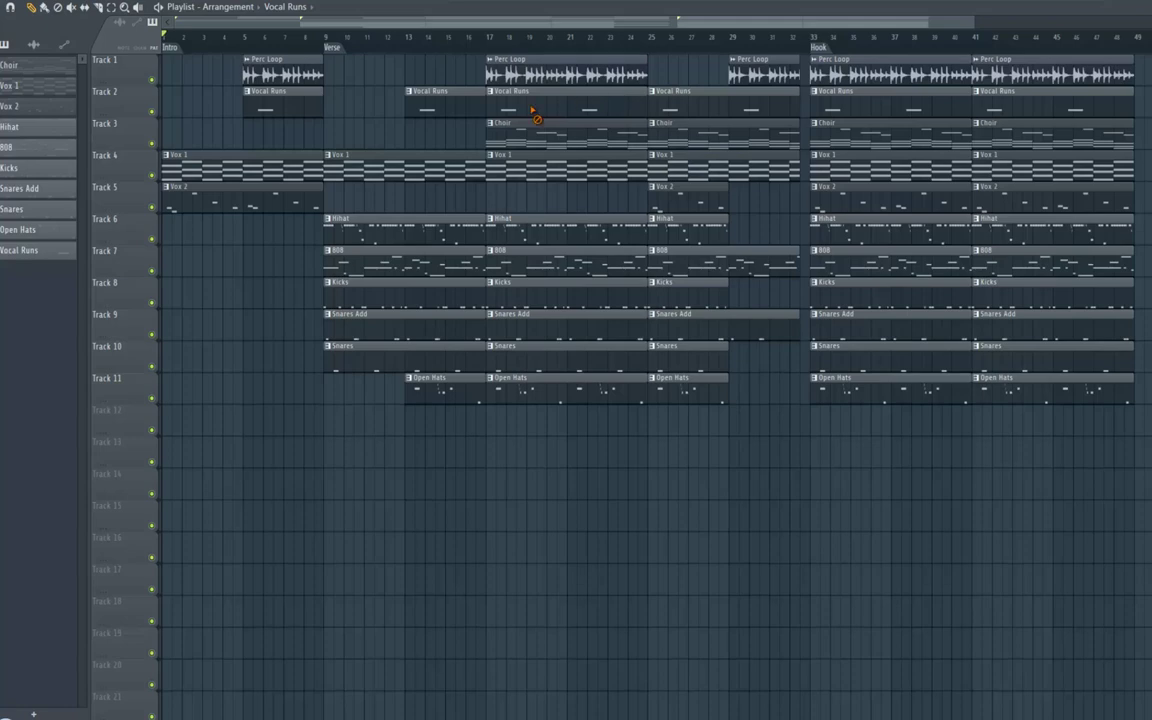
drag(776, 97, 704, 97)
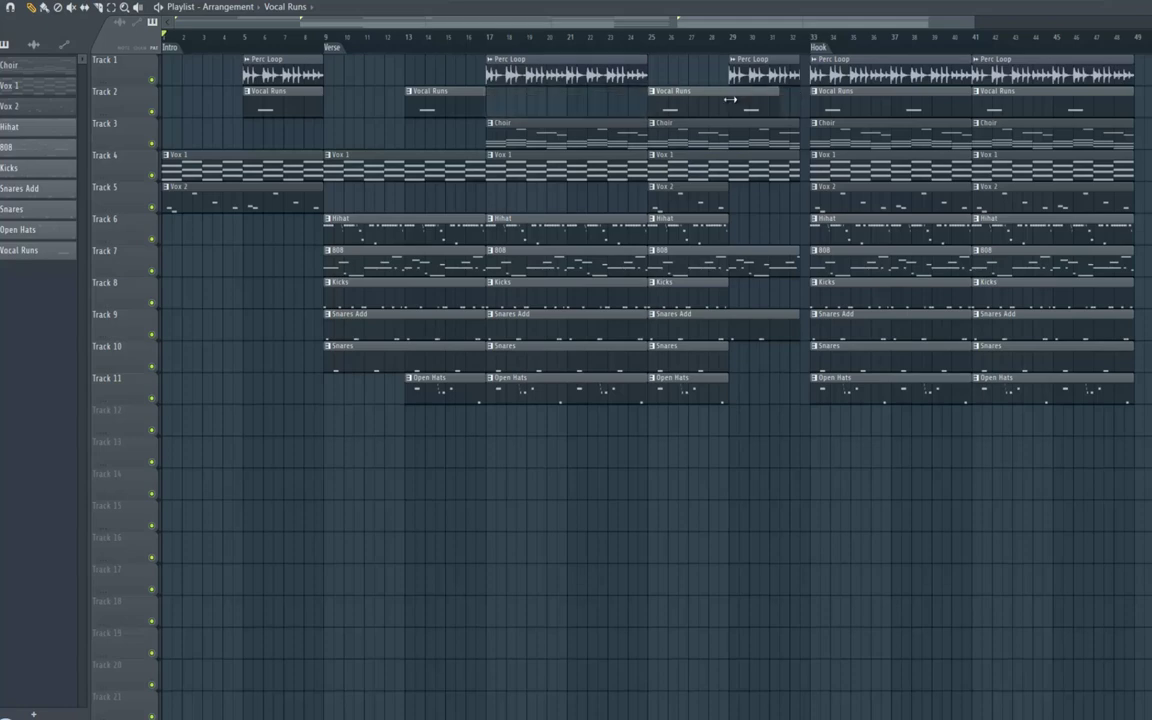
Browse the MpBeats Ready To Go Drums samples to the Transition FX's folder of the first kit in CXDY_Drumkits
key(alt+F8)
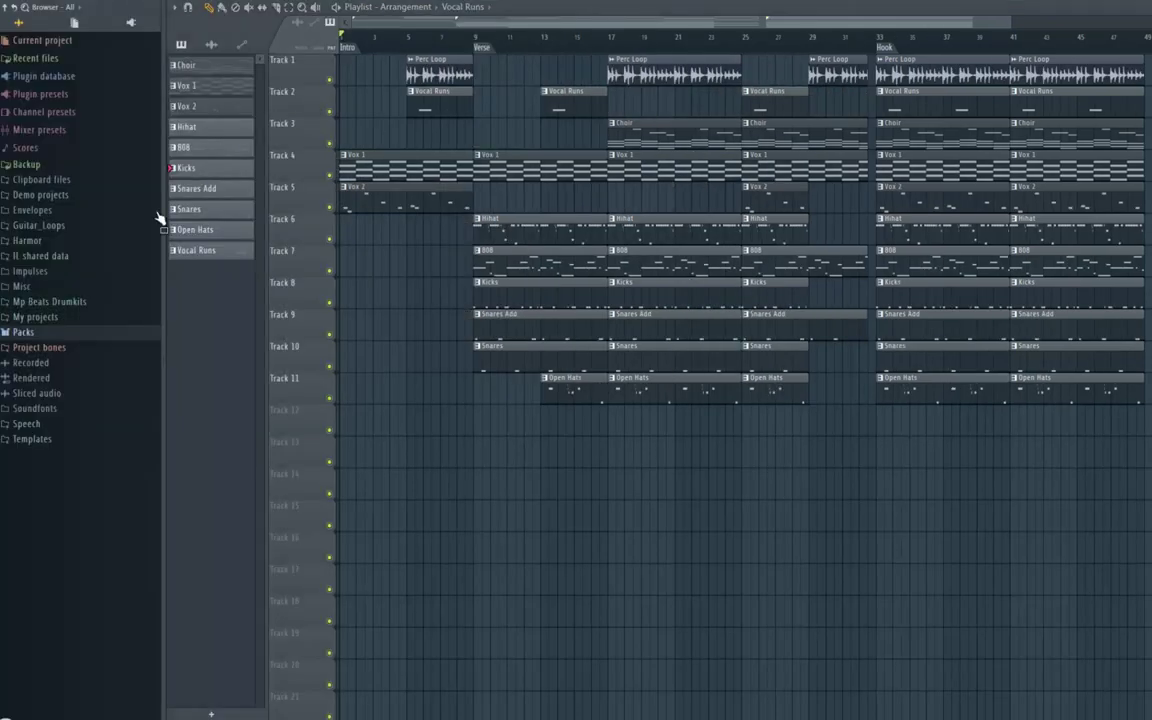
click(46, 302)
click(60, 332)
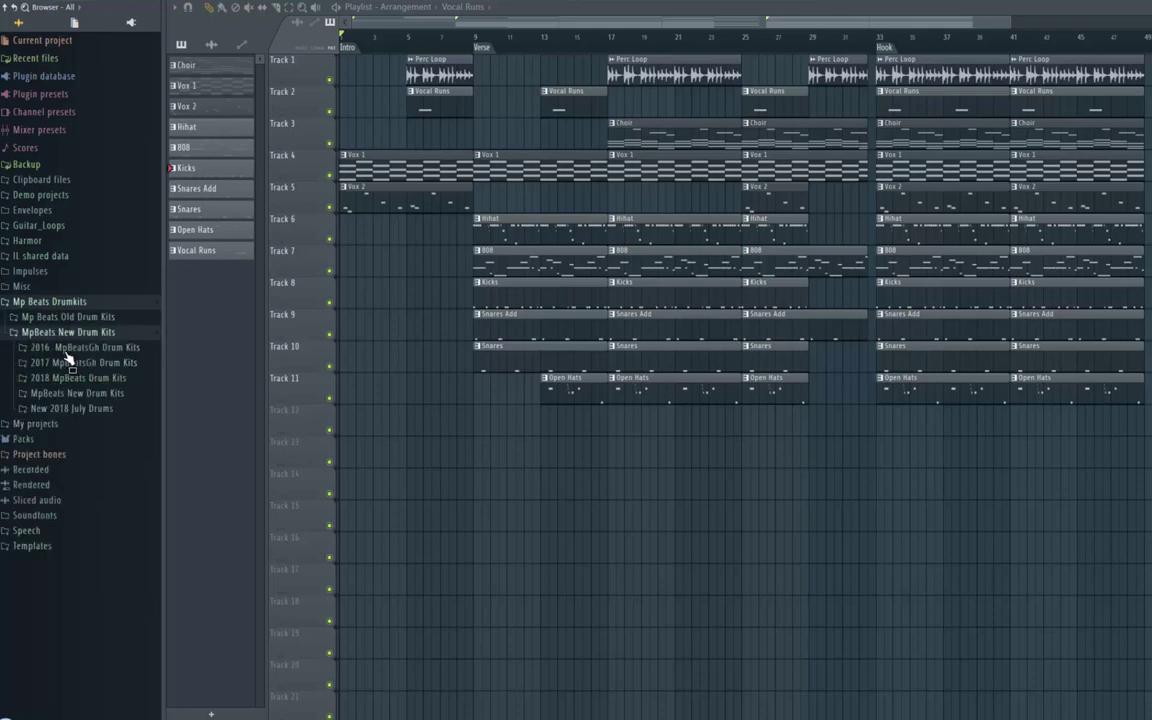
click(66, 362)
scroll(82, 418, down, 8)
scroll(82, 417, down, 11)
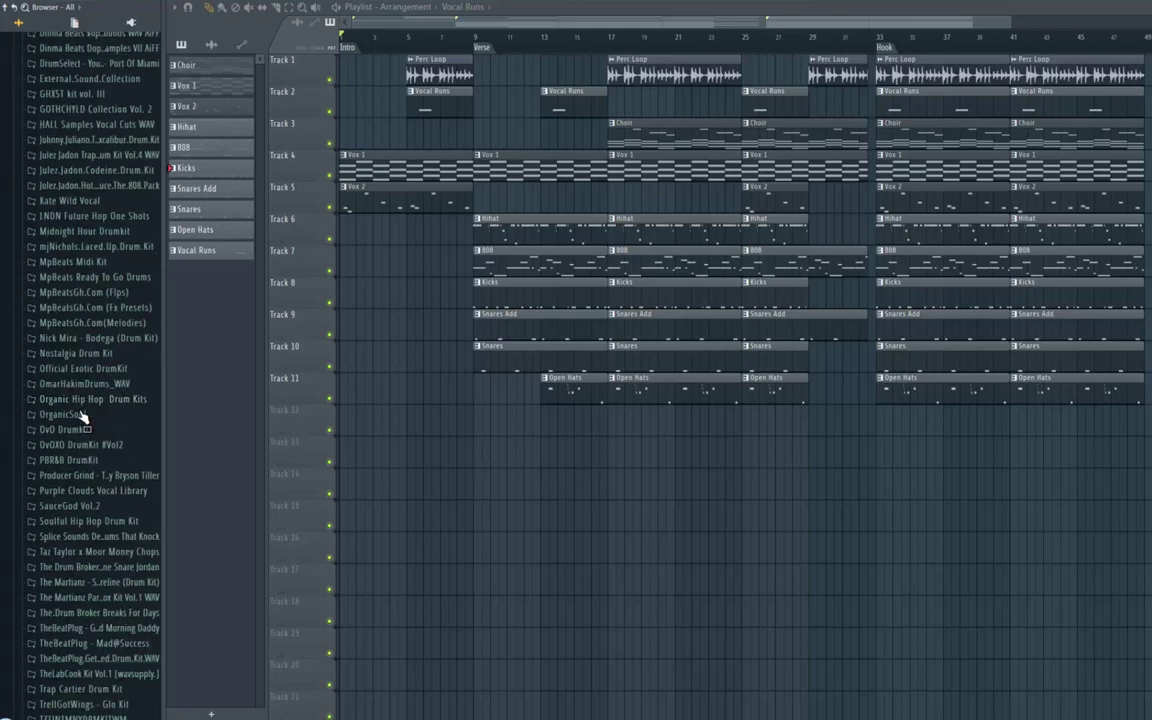
scroll(105, 290, up, 4)
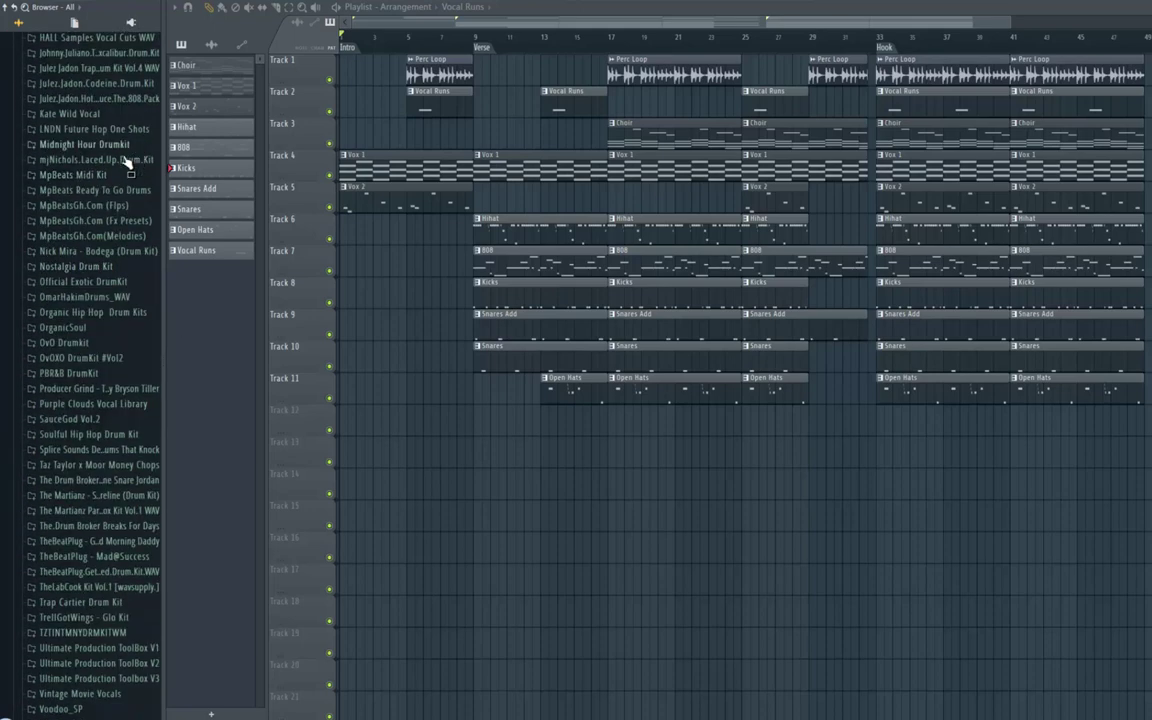
click(111, 192)
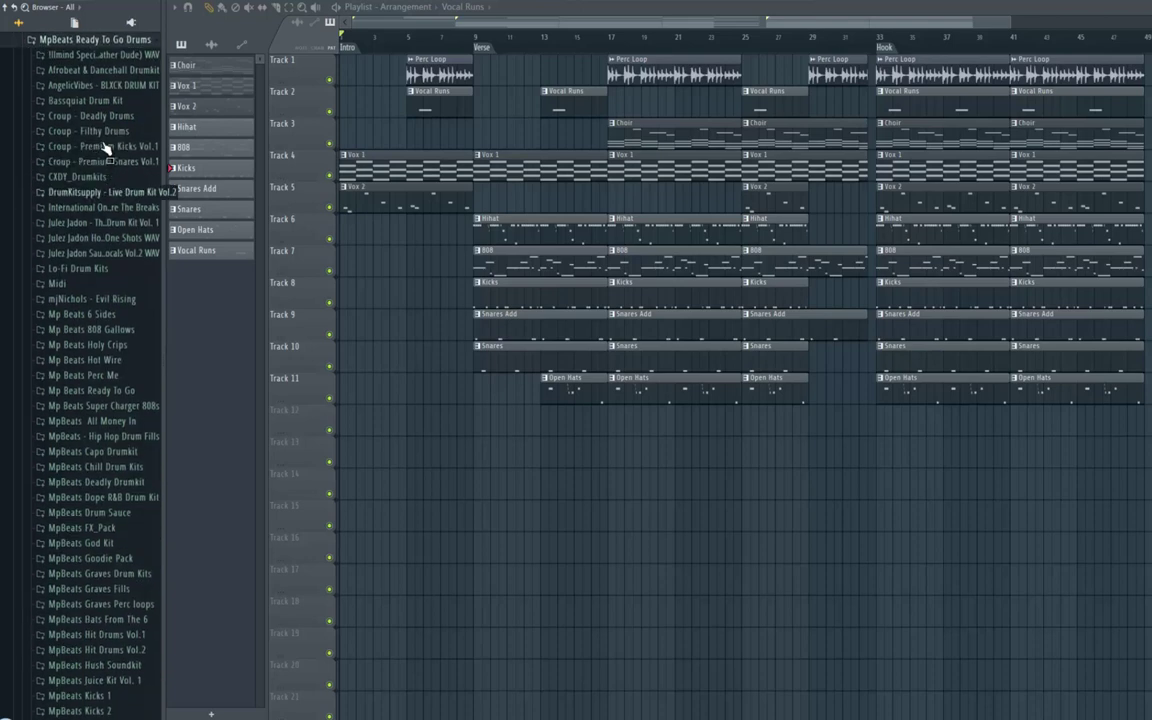
click(88, 177)
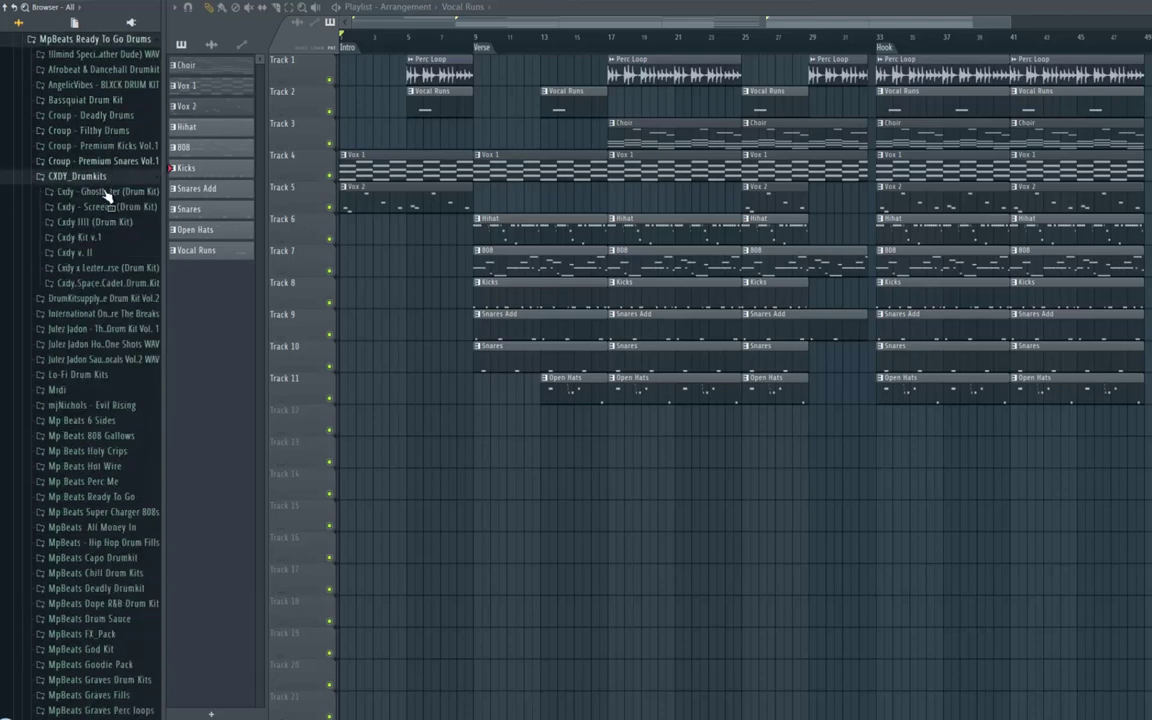
click(100, 191)
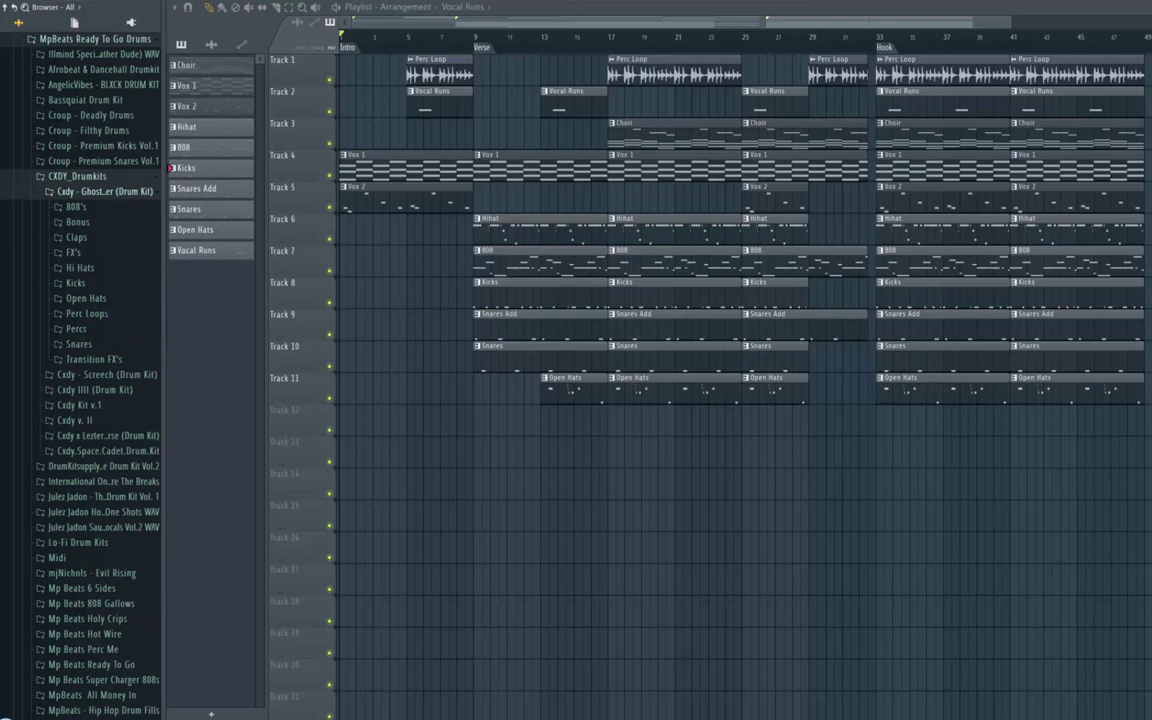
click(90, 359)
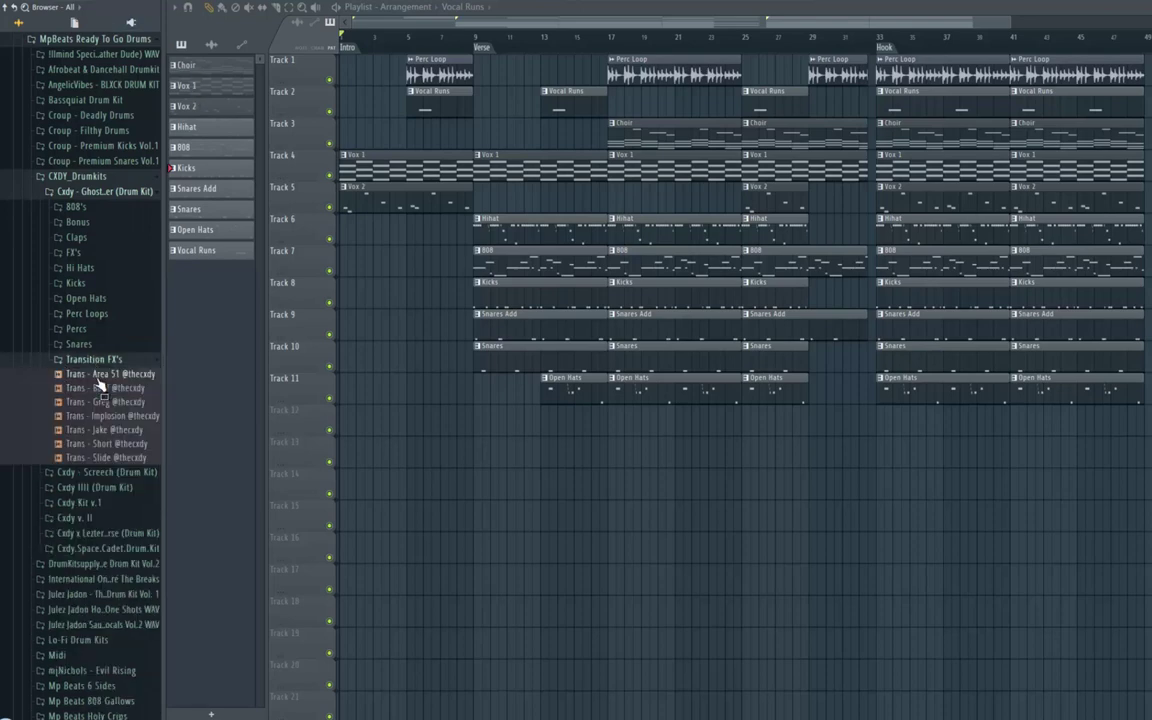
Place the Trans - Slide sample on Track 12 at the Verse marker, aligning its peak with bar 9
drag(105, 460, 466, 438)
click(92, 359)
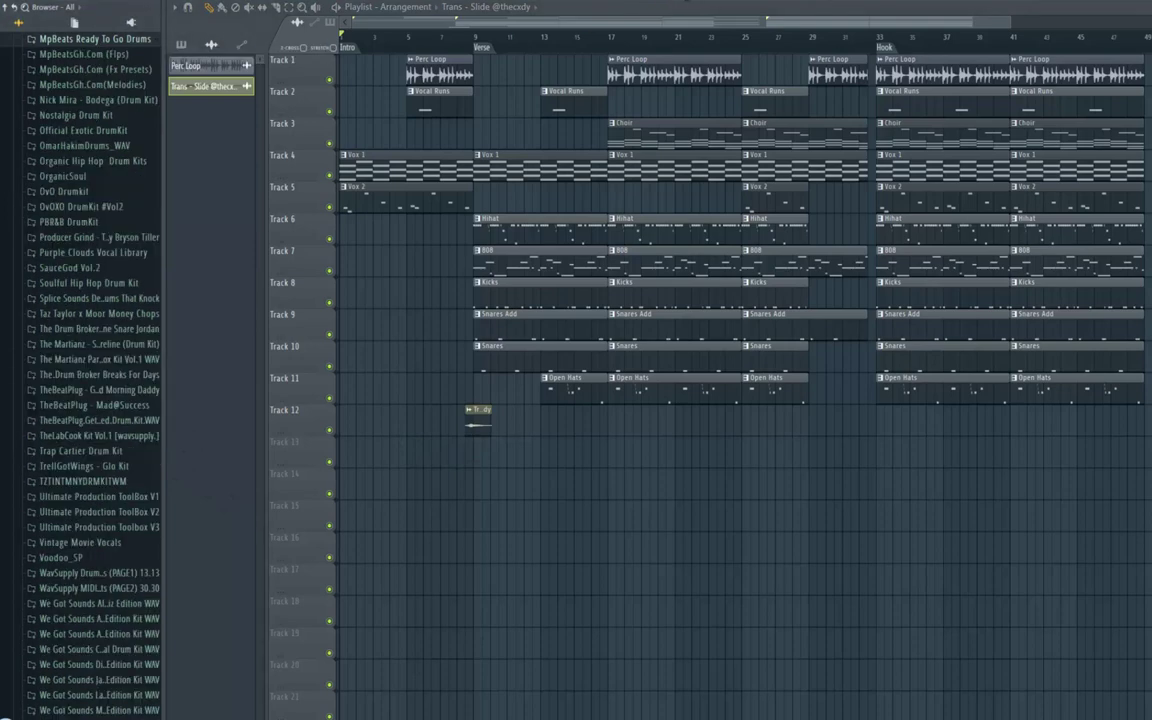
key(alt+F8)
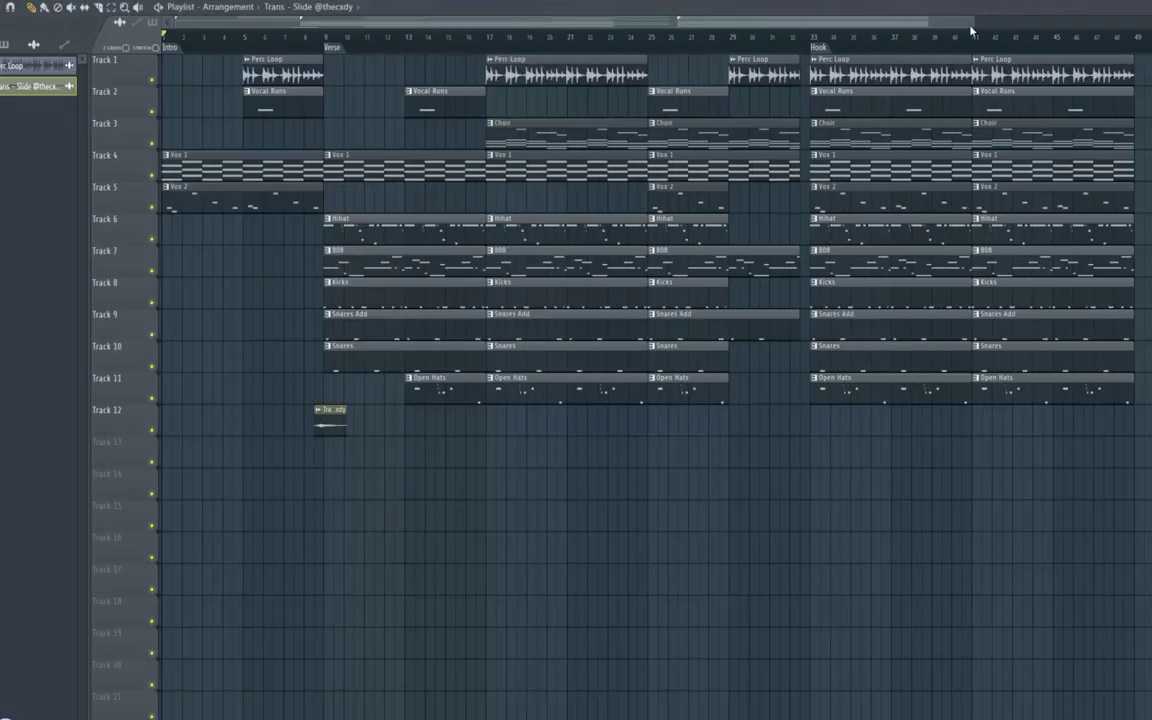
drag(972, 23, 410, 40)
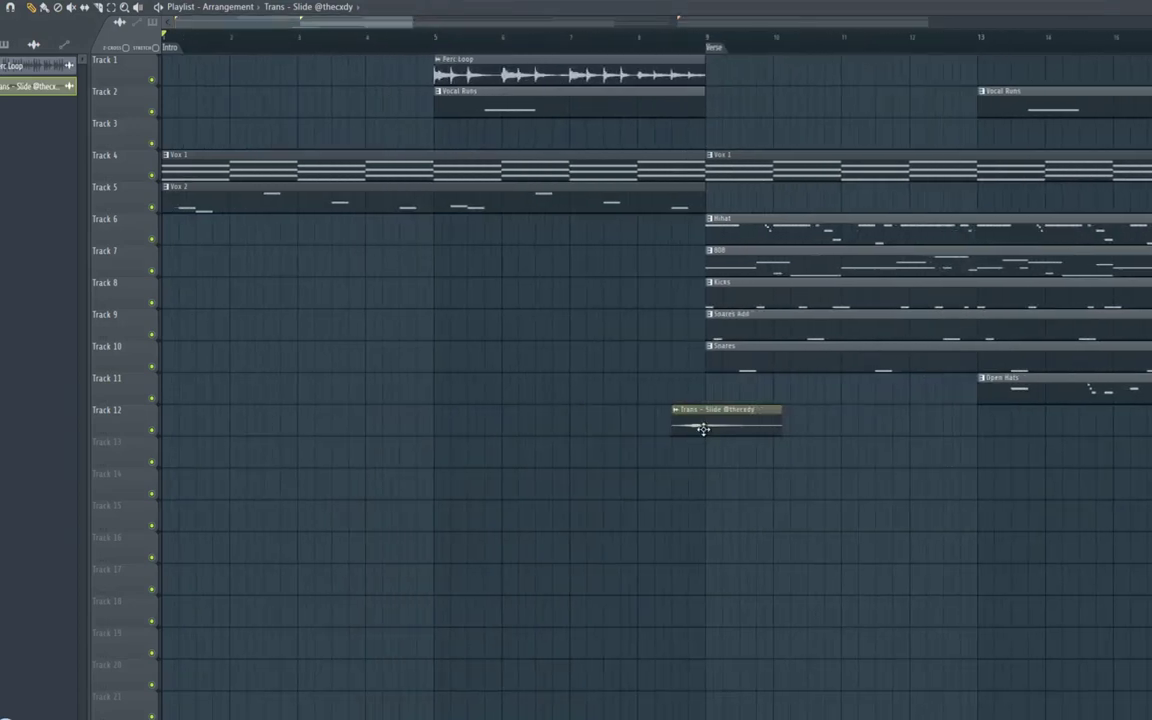
drag(705, 428, 716, 429)
Normalize the slide transition sample and rename its channel as Trans
double_click(716, 428)
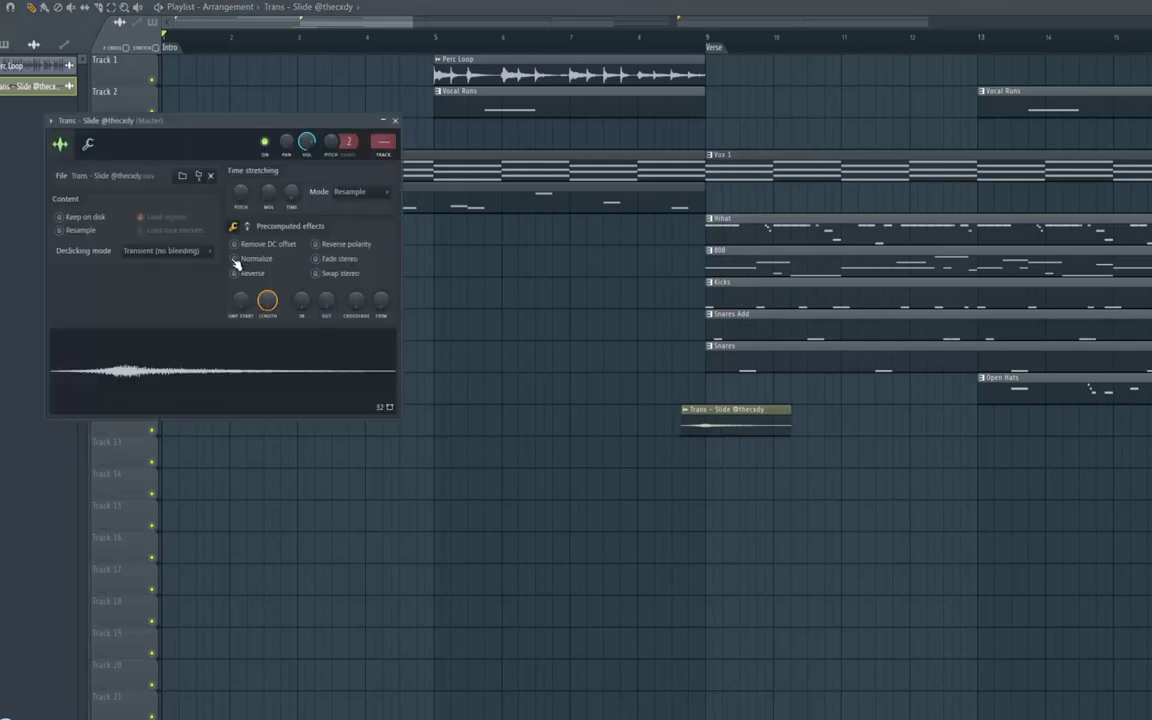
click(236, 259)
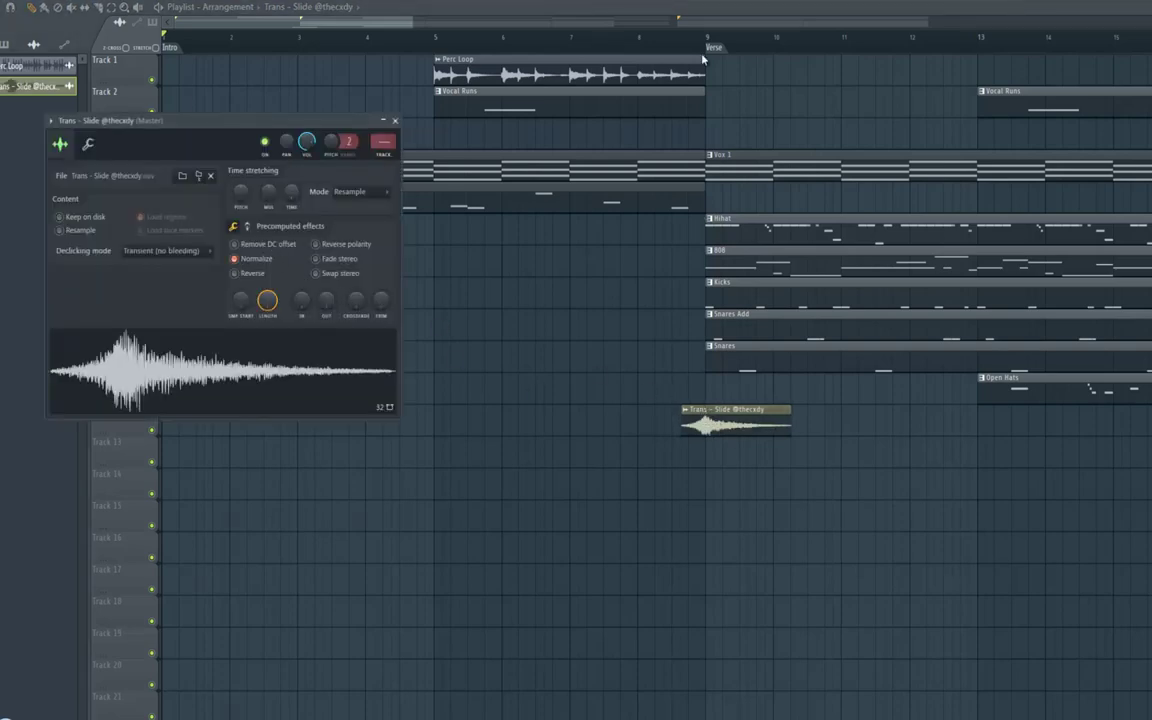
key(F9)
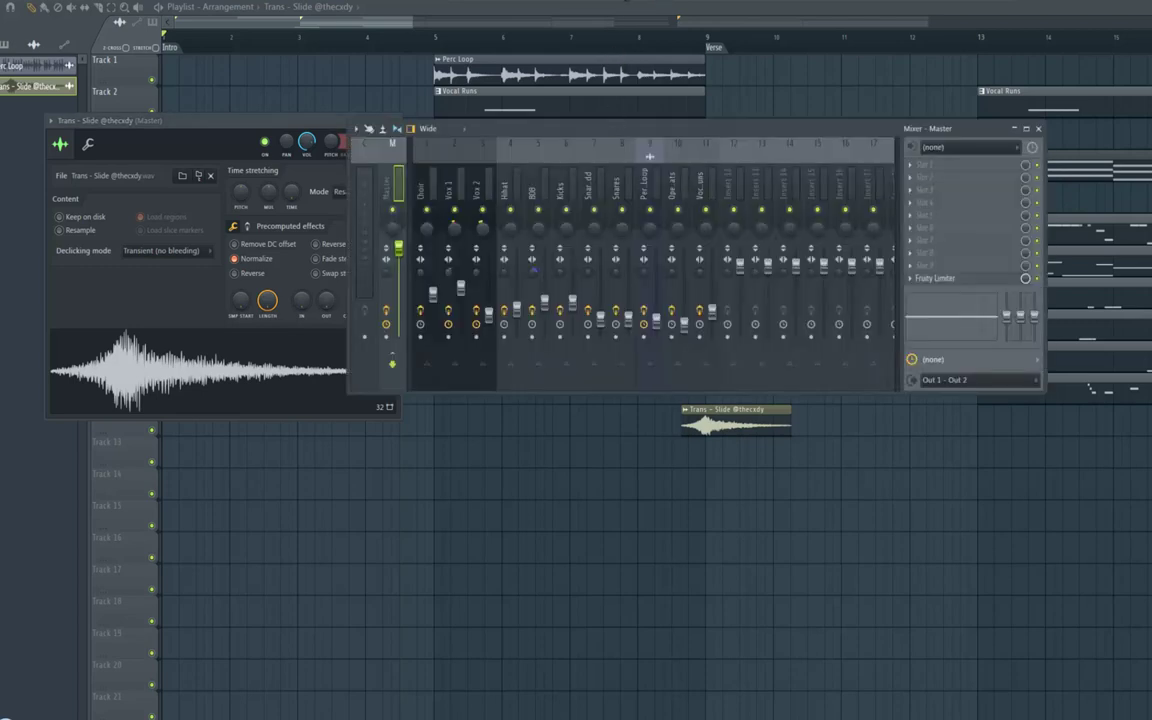
key(F6)
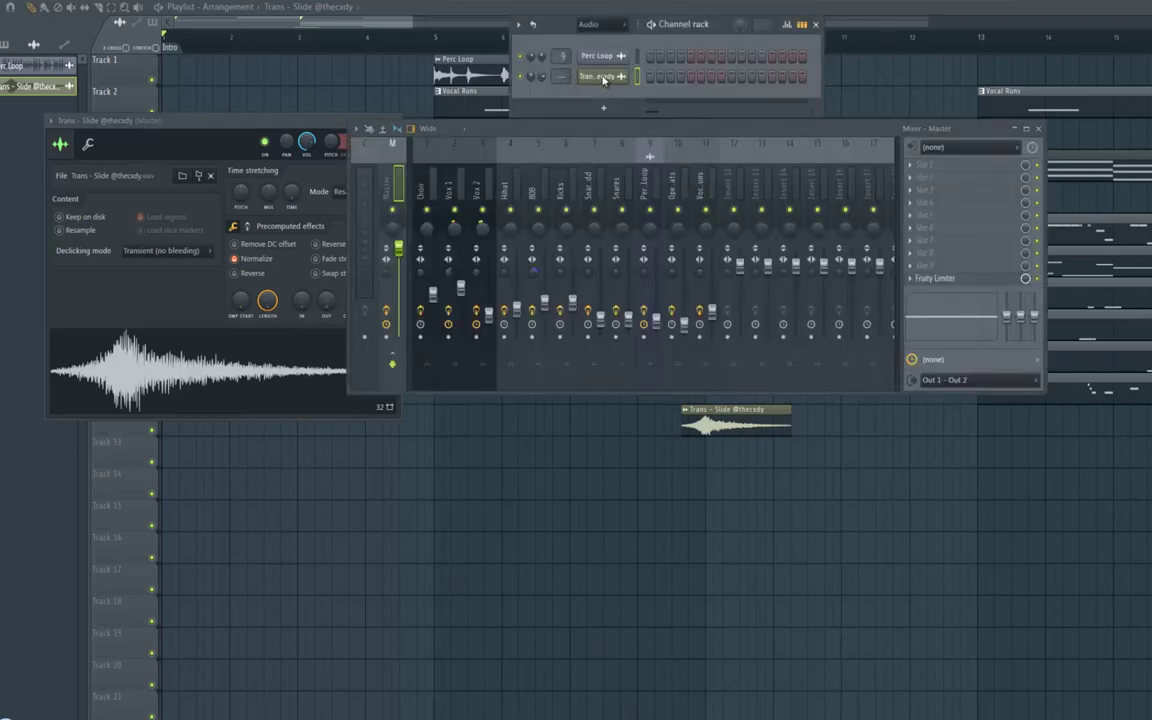
right_click(603, 80)
click(640, 95)
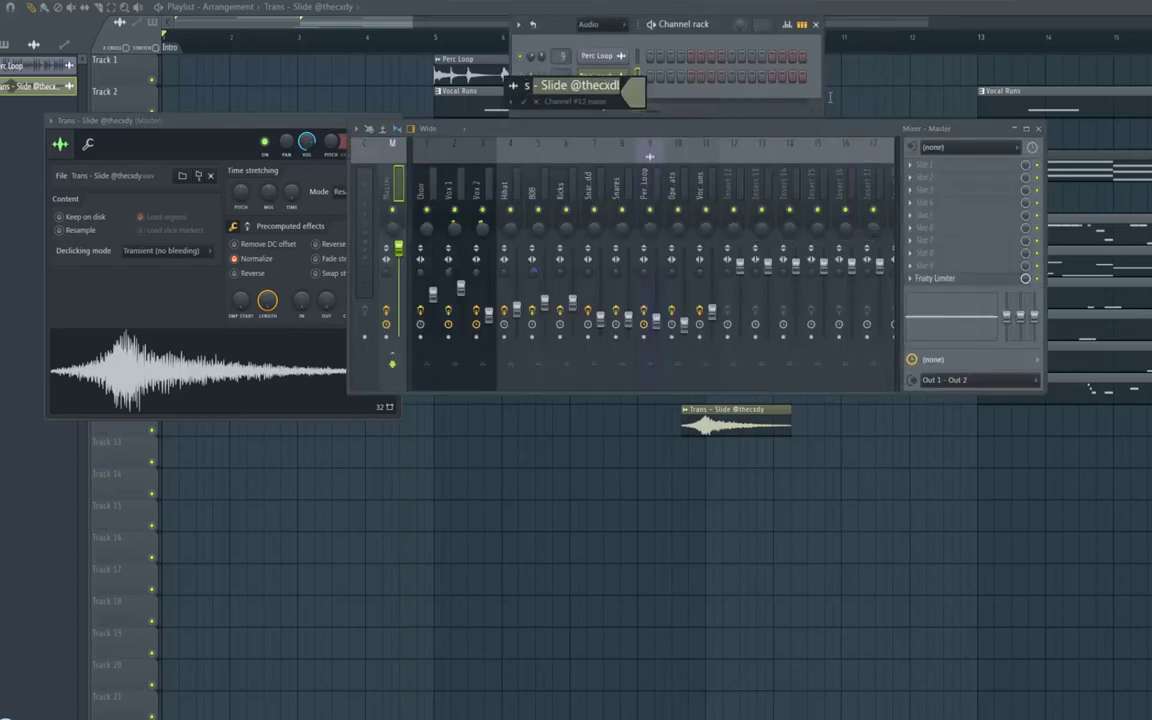
text(Trans)
key(Return)
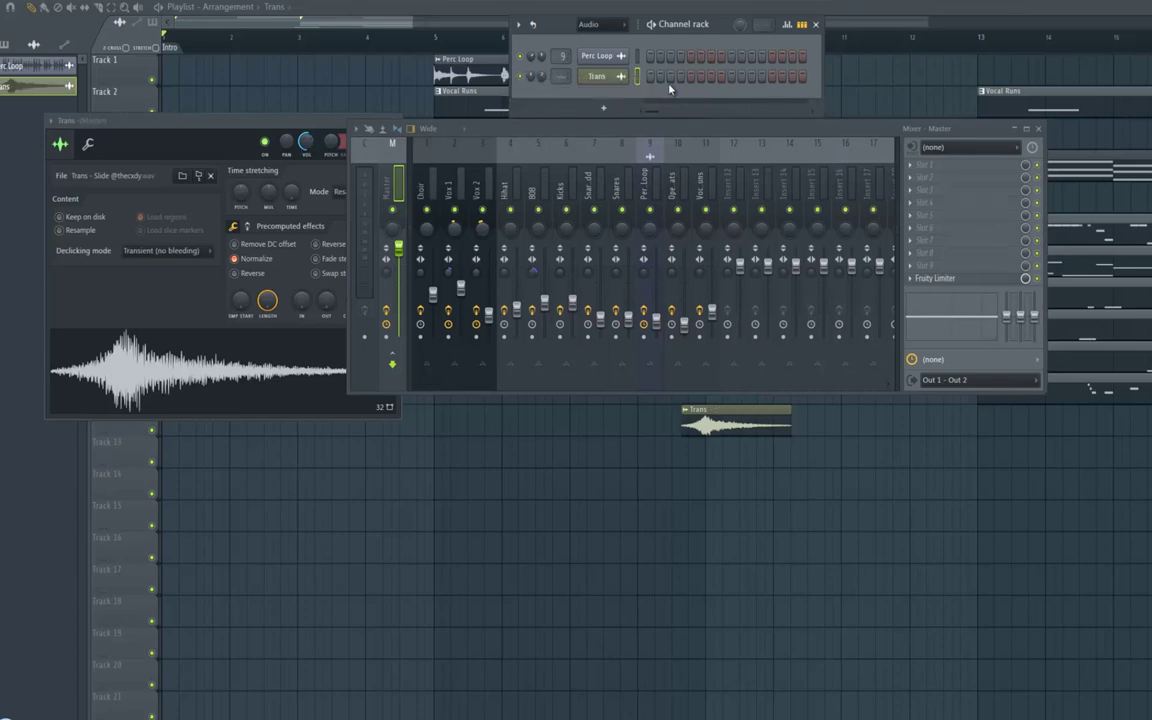
Route the Trans channel to mixer insert 12, lower its fader, and close the open windows
click(732, 190)
right_click(738, 178)
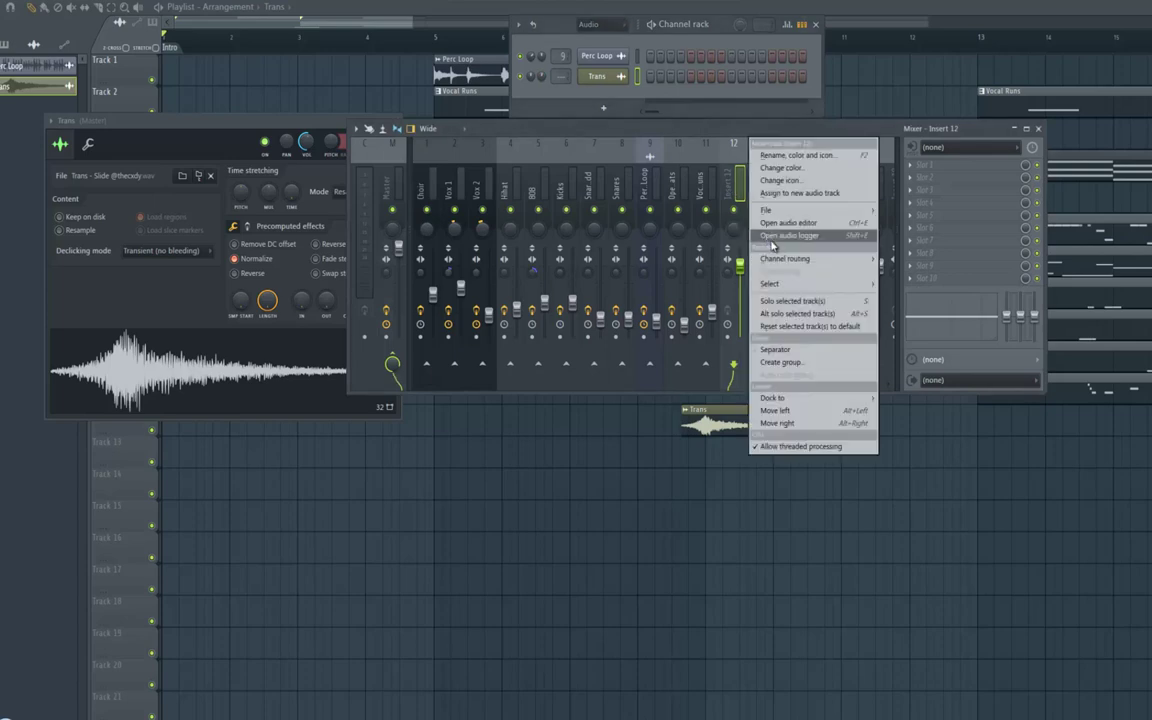
mouse_move(816, 260)
click(930, 257)
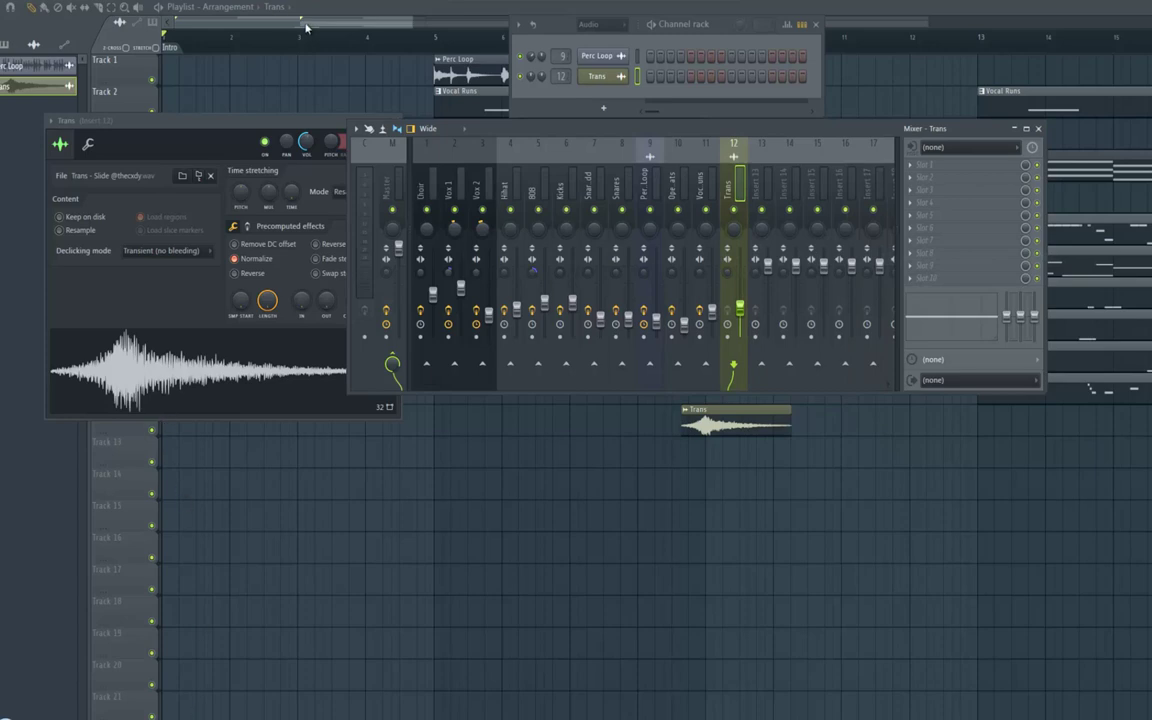
key(F12)
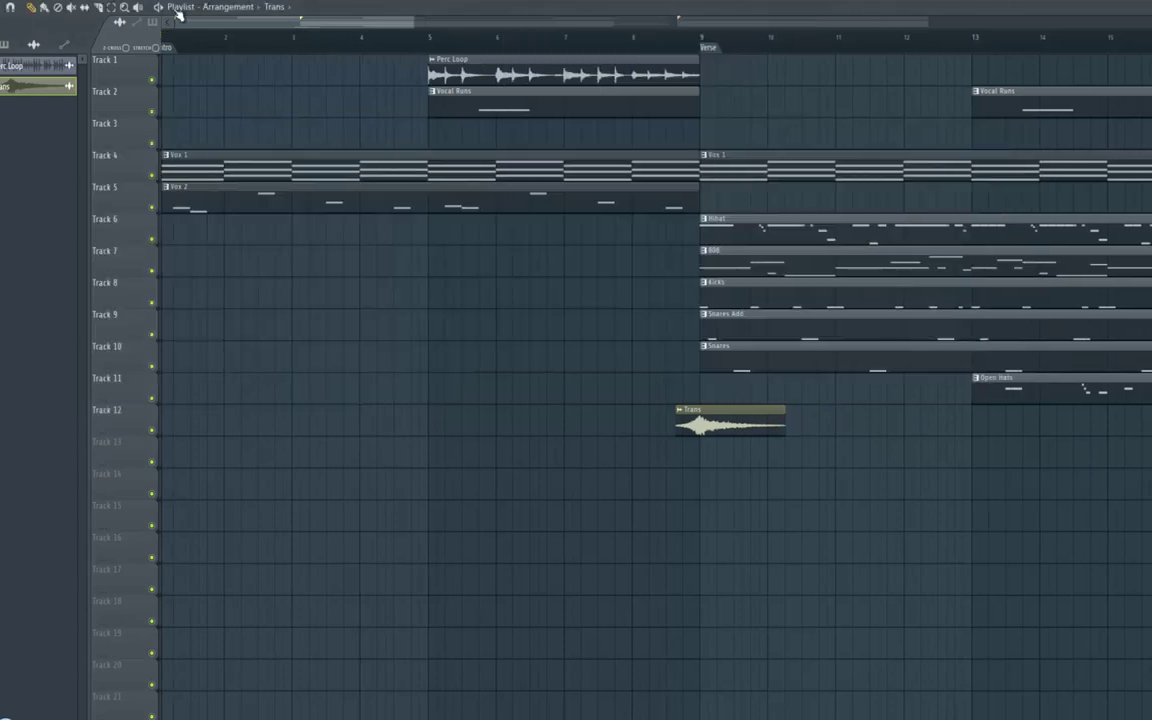
Select the intro's Perc Loop, Vocal Runs, Vox 1 and Vox 2 clips and shorten their ends by about half a bar
click(111, 7)
click(615, 75)
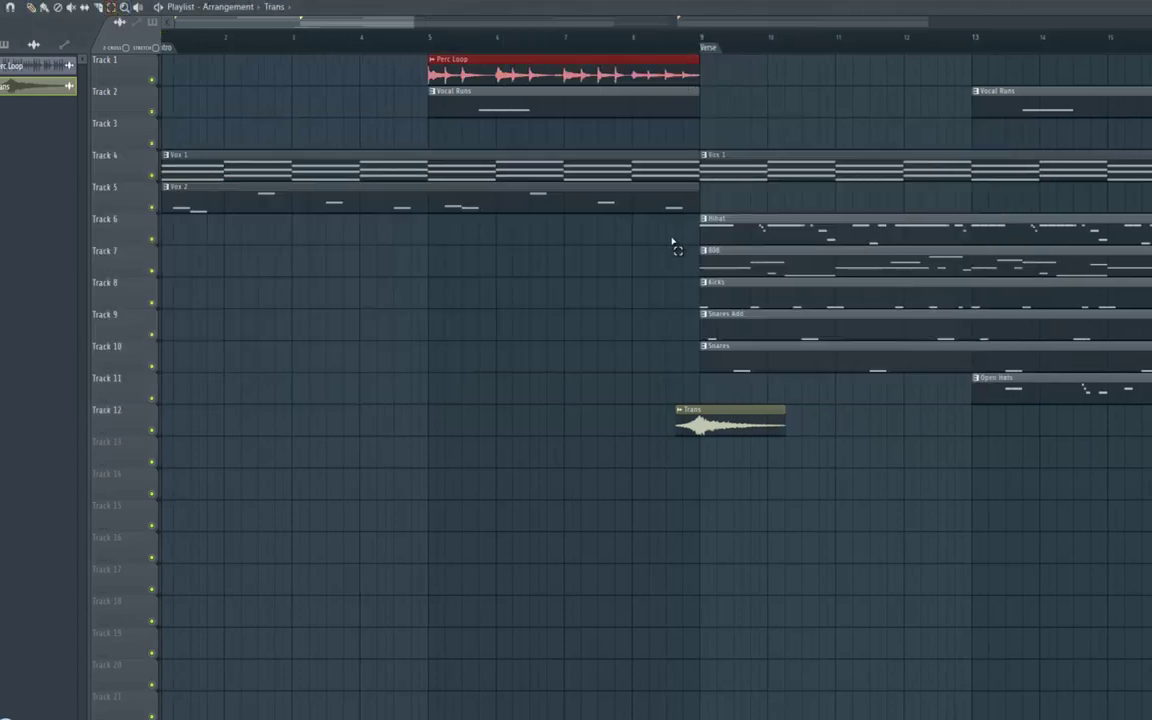
drag(674, 247, 664, 73)
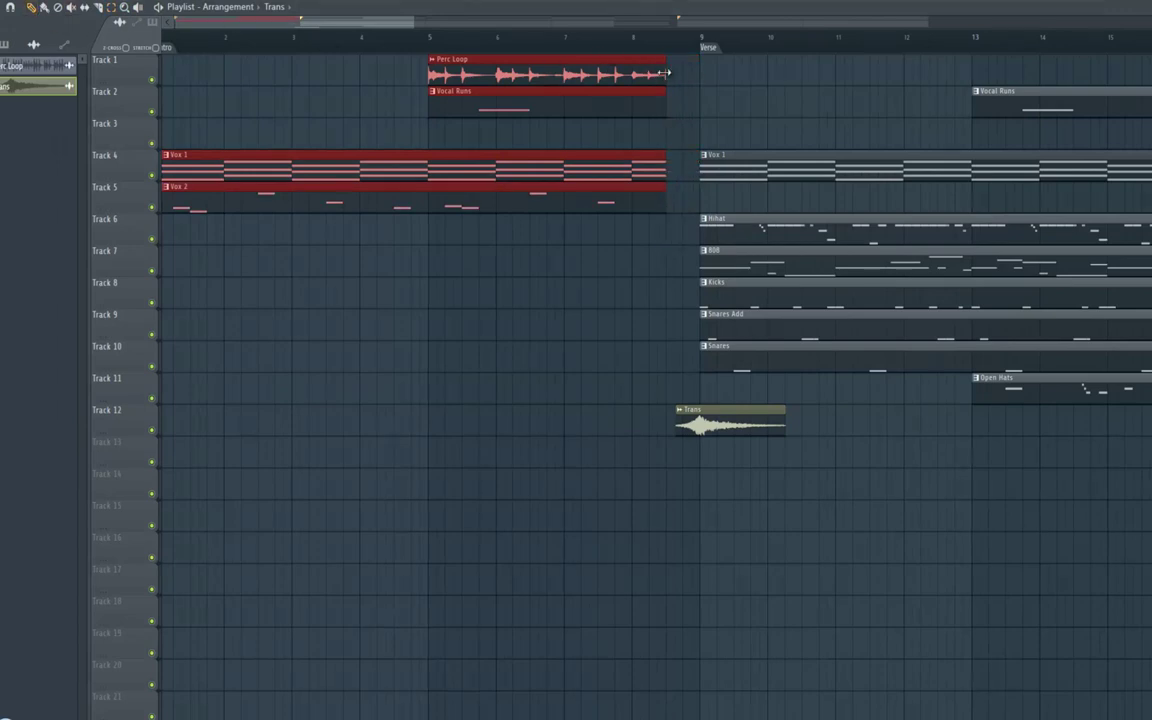
Add Fruity Parametric EQ 2 to the Trans mixer track in slot 1 and cut the low frequencies with band 1
key(F9)
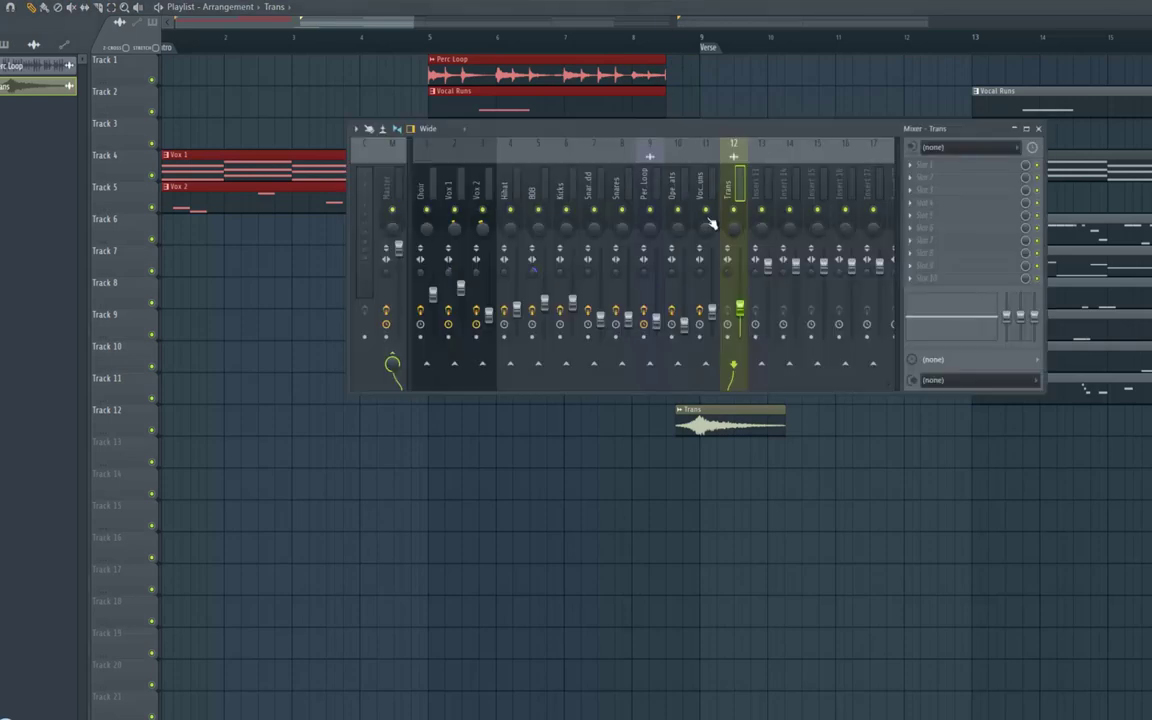
click(922, 170)
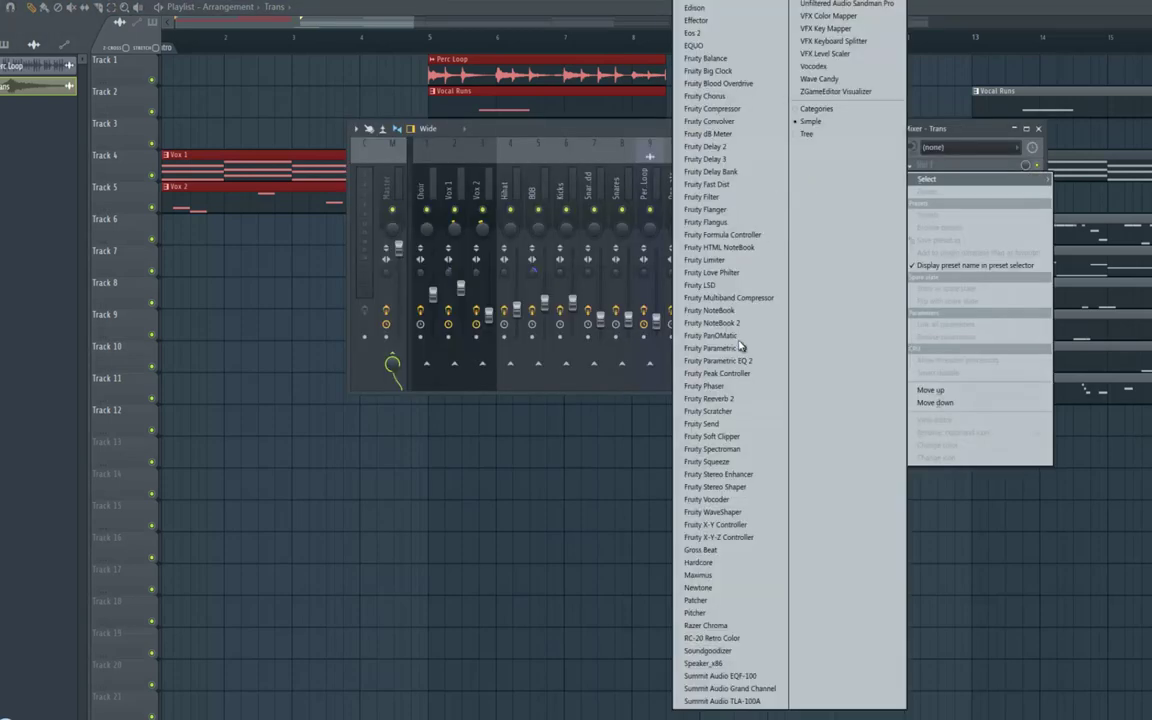
click(735, 360)
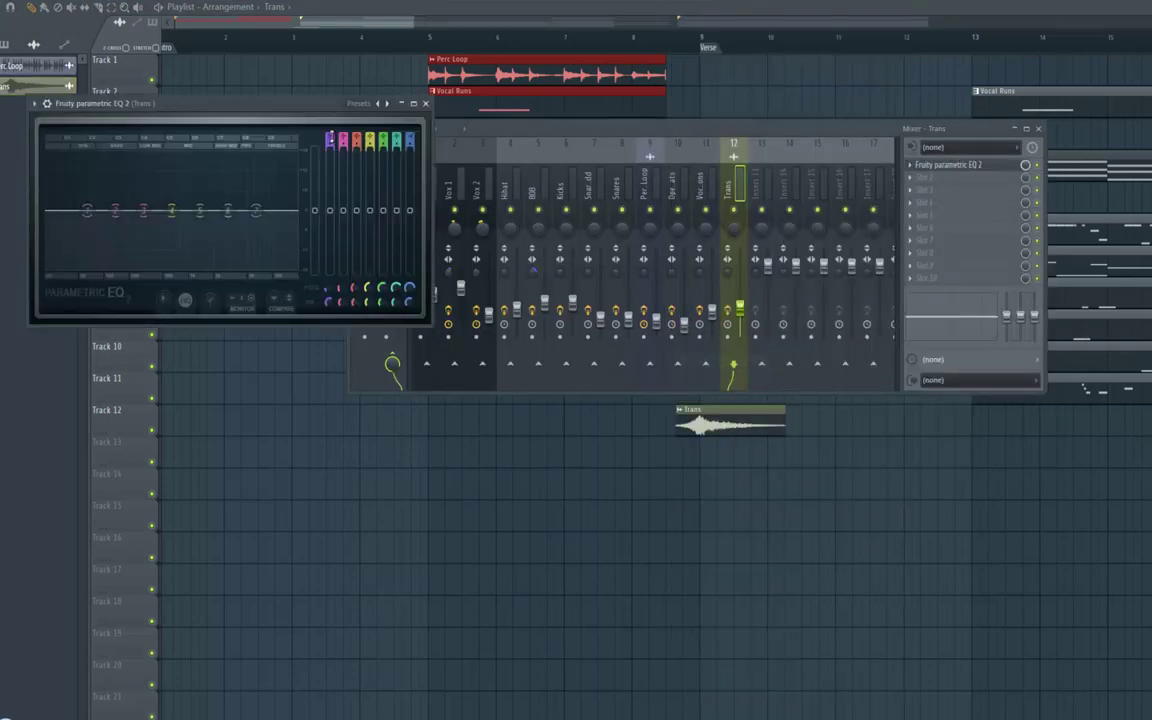
drag(333, 153, 334, 160)
drag(328, 296, 325, 305)
drag(75, 241, 205, 244)
Create an automation clip for the mix level of Gross Beat on the Vox 2 mixer track
drag(418, 22, 754, 20)
key(F9)
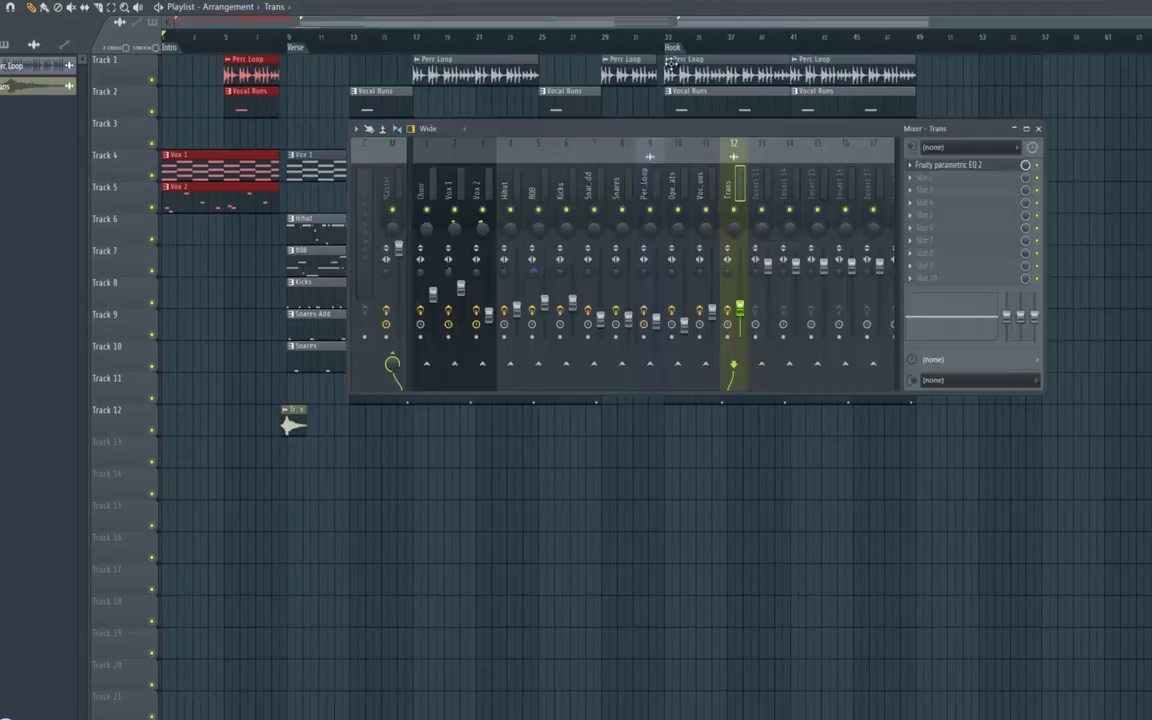
click(478, 192)
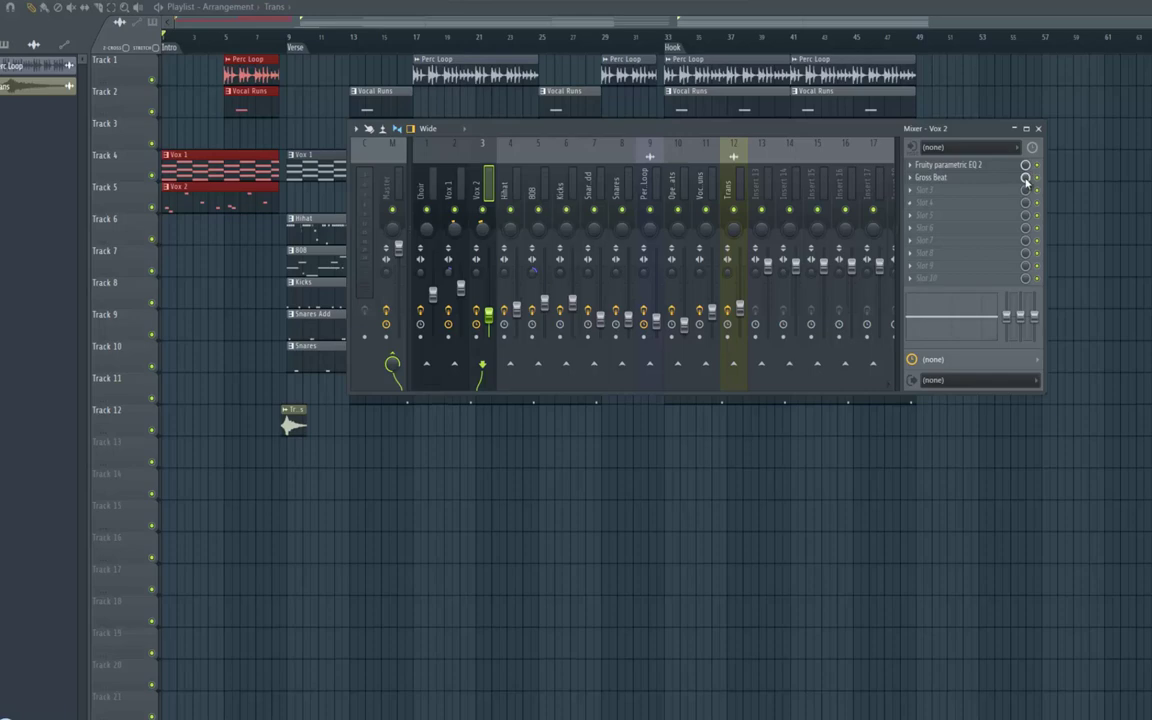
right_click(1028, 185)
click(1050, 262)
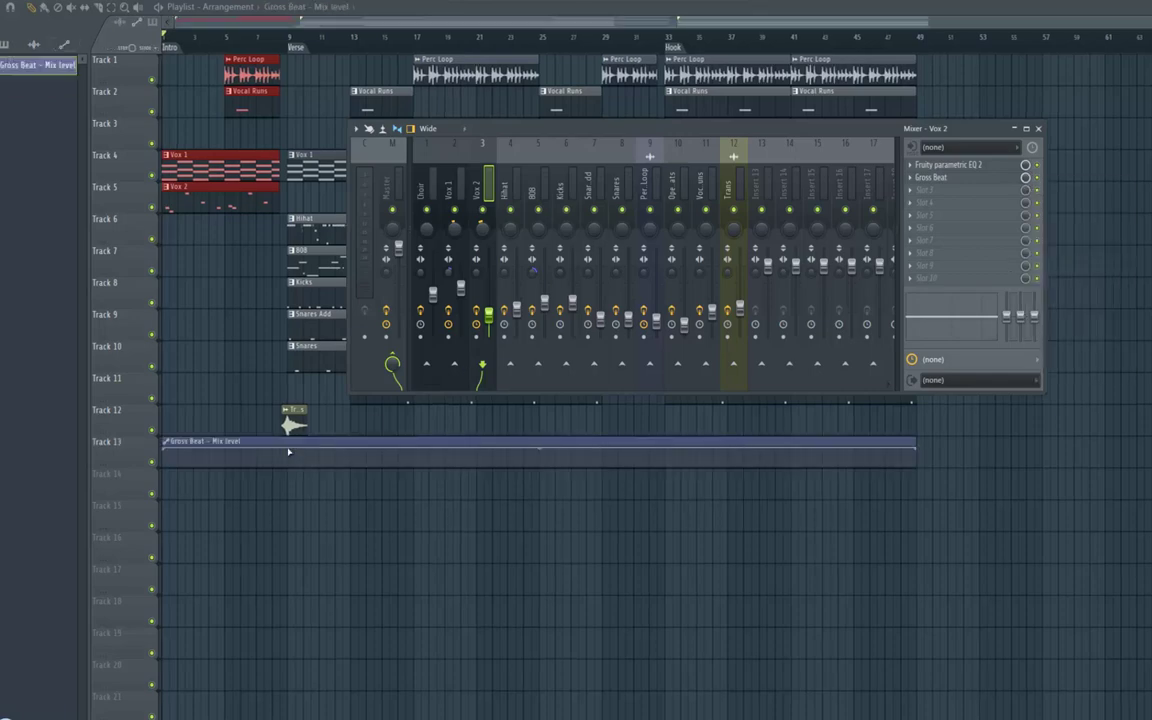
Add points at bar 9 of the Gross Beat mix level automation and drop the level to the minimum there
right_click(300, 453)
right_click(306, 452)
drag(304, 452, 277, 520)
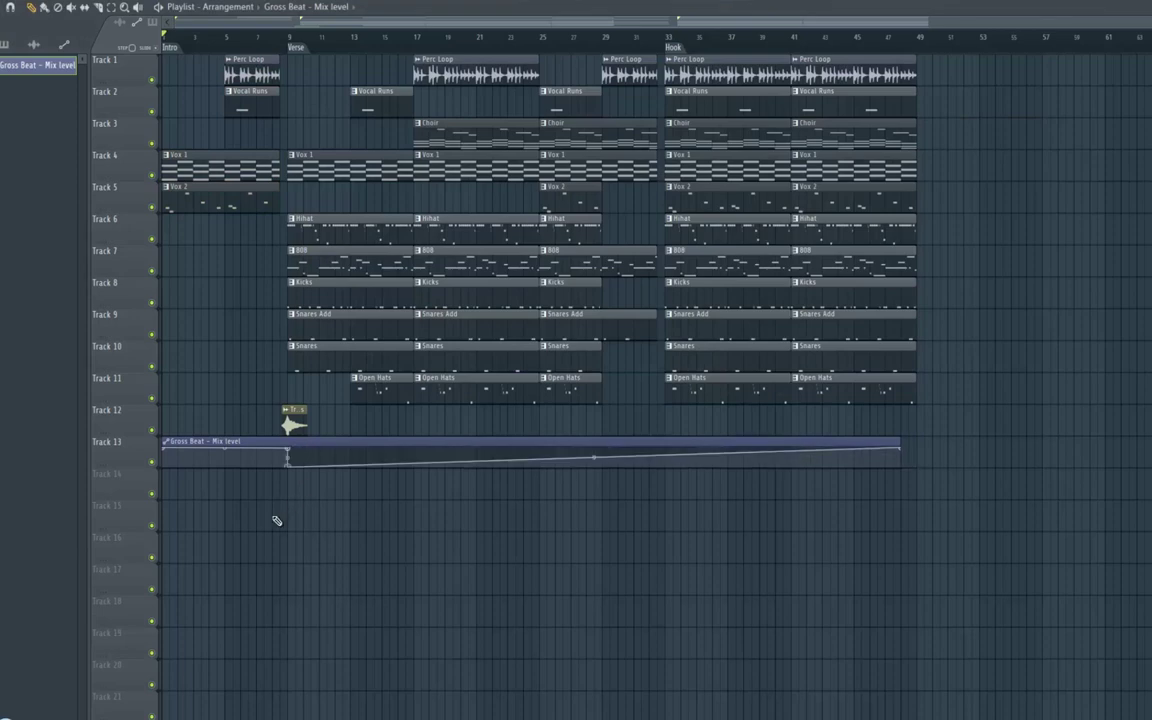
Raise the Gross Beat mix level automation to maximum from bar 29 to bar 33, and keep it at minimum through bar 49
key(ctrl+z)
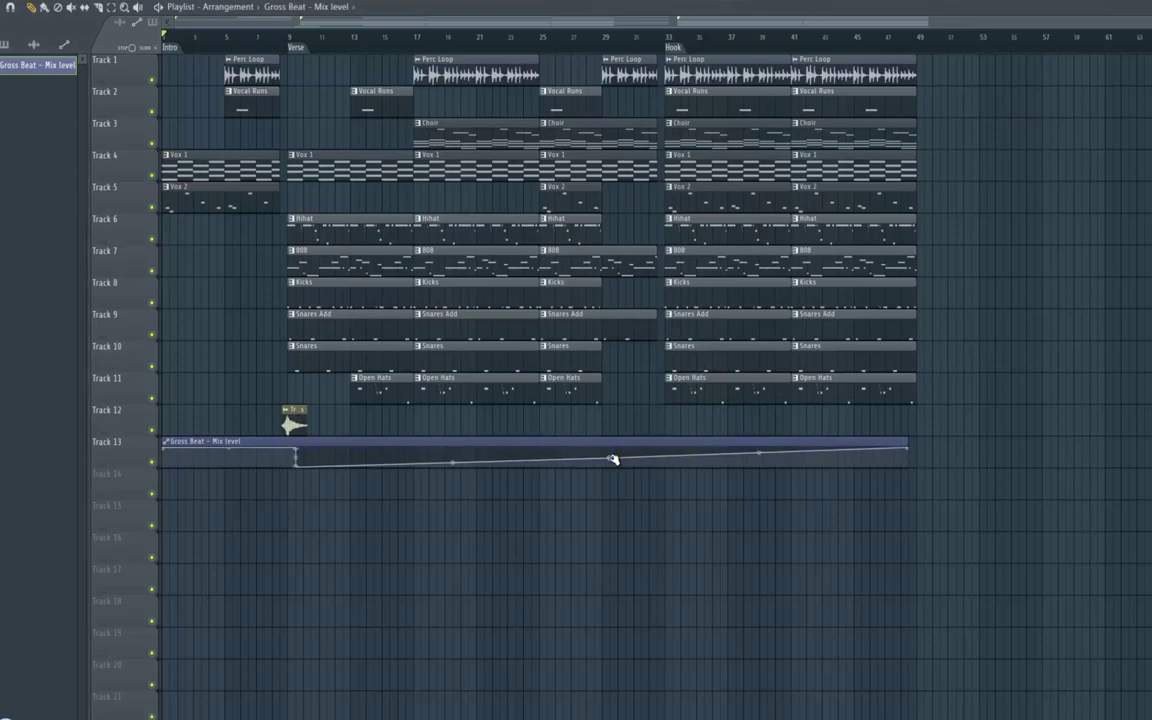
drag(612, 460, 607, 409)
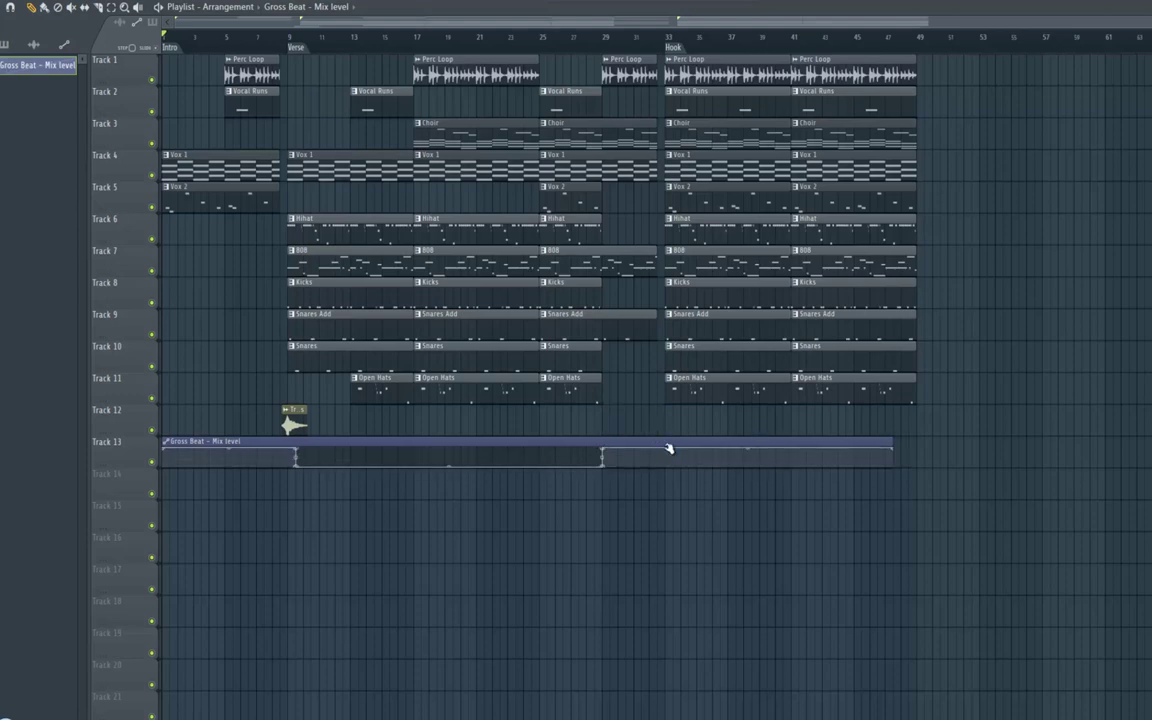
drag(676, 453, 658, 514)
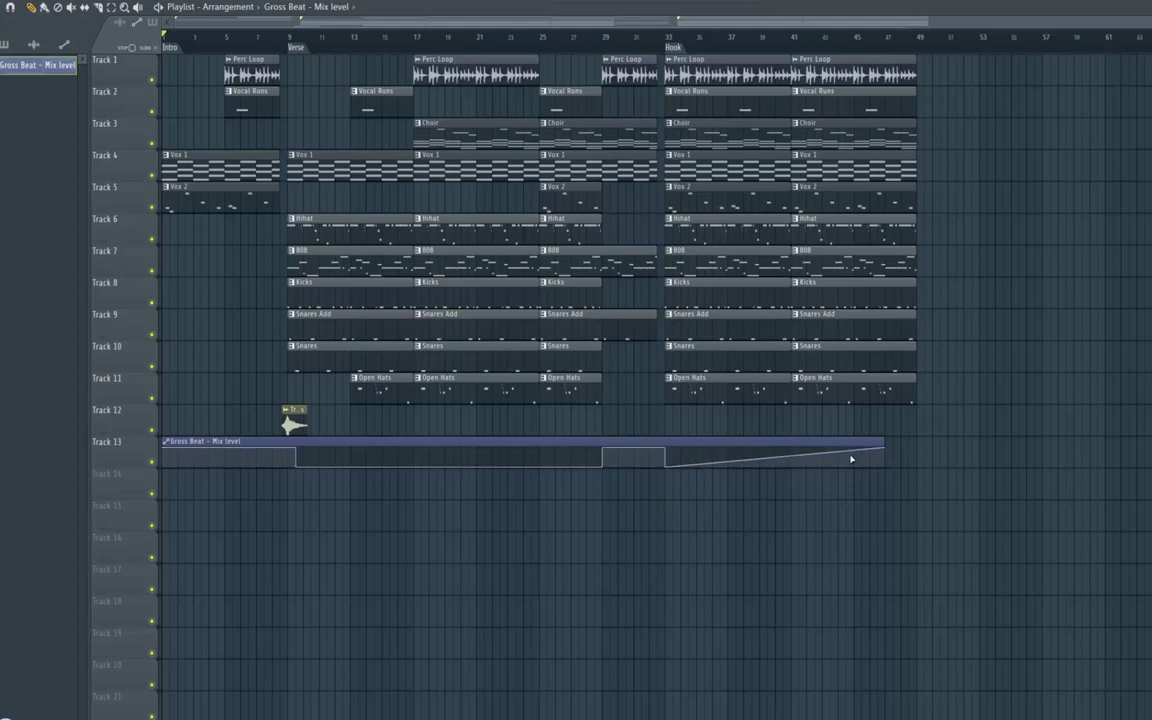
drag(887, 477, 920, 508)
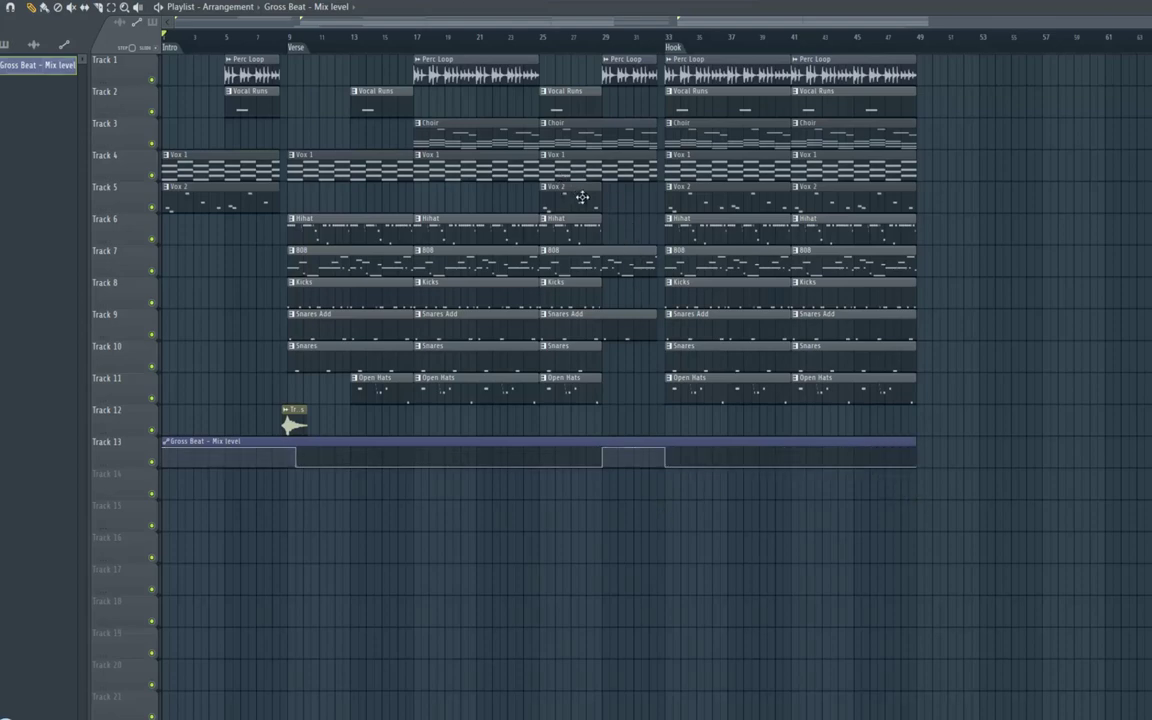
Move the Verse's Vox 2 clip from bar 25 to bar 29 and briefly play the arrangement from the start
drag(624, 203, 660, 202)
drag(555, 207, 602, 195)
mouse_move(657, 263)
mouse_down()
mouse_move(604, 262)
mouse_move(657, 268)
mouse_up()
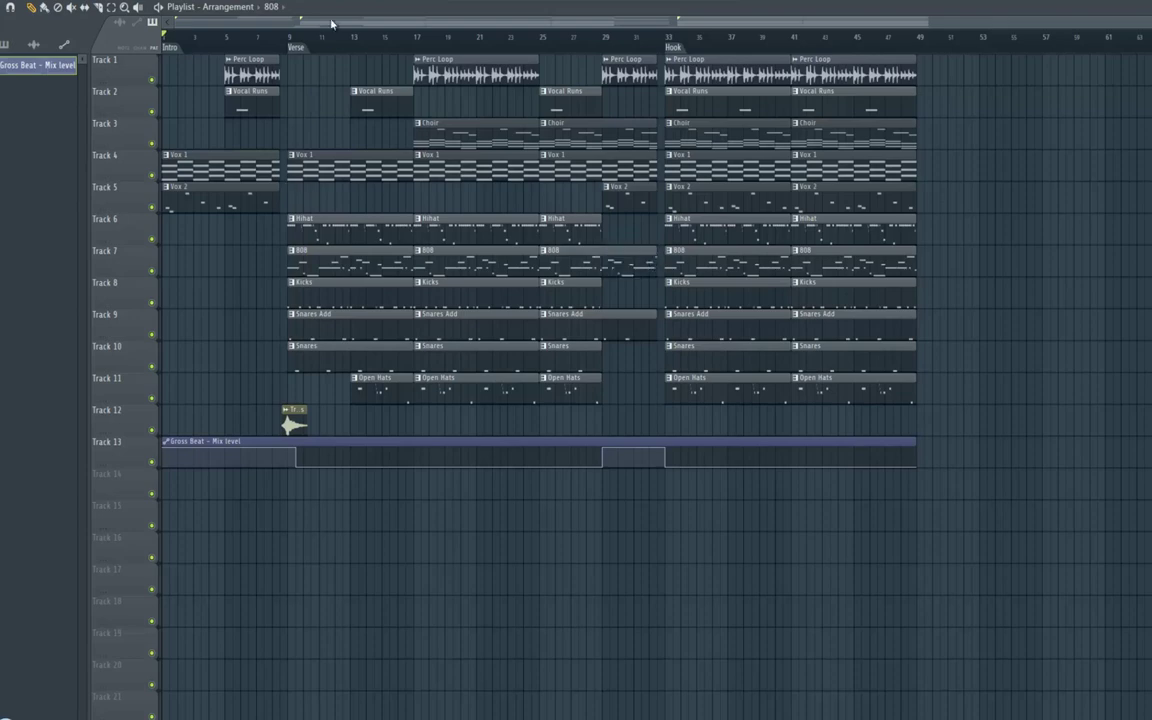
key(space)
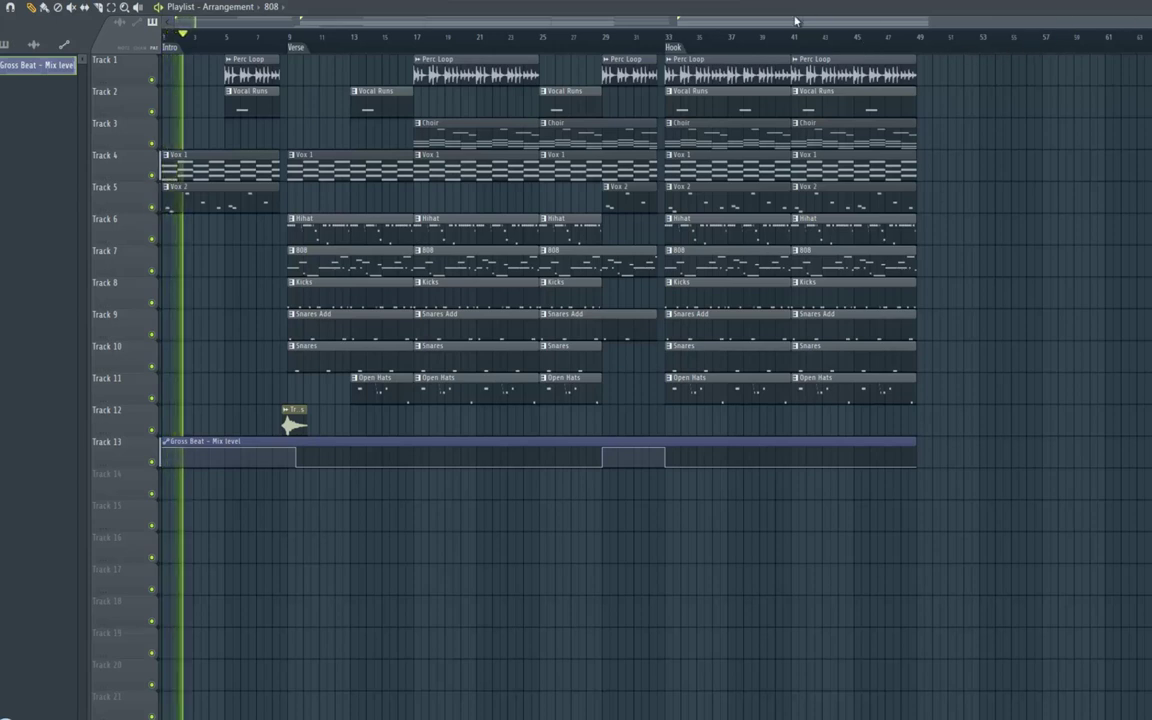
key(space)
Create an automation clip for the mix level of Fruity Love Philter on the Vox 1 mixer track
key(F9)
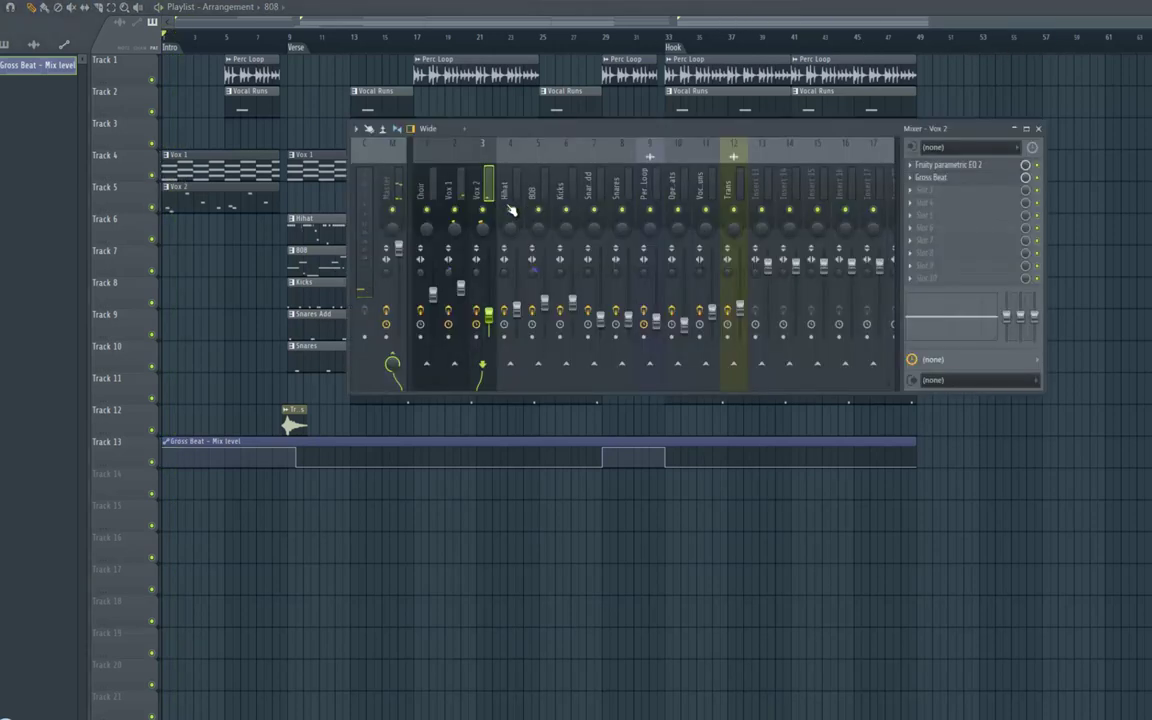
key(Left)
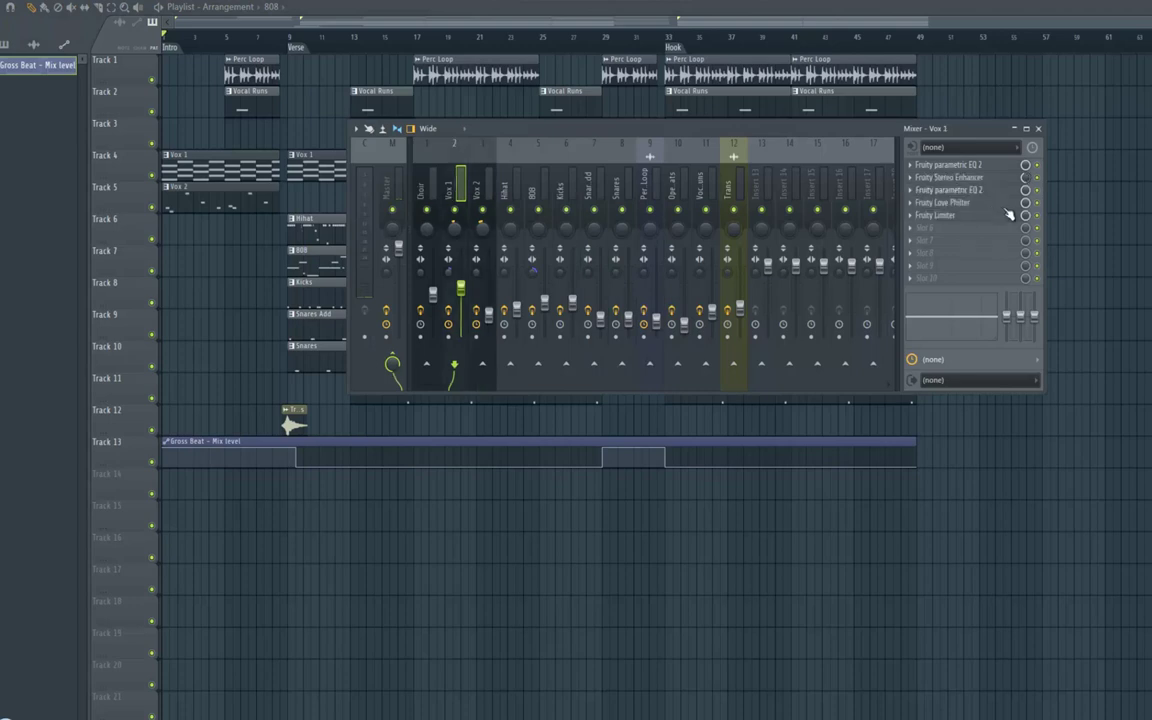
right_click(1025, 205)
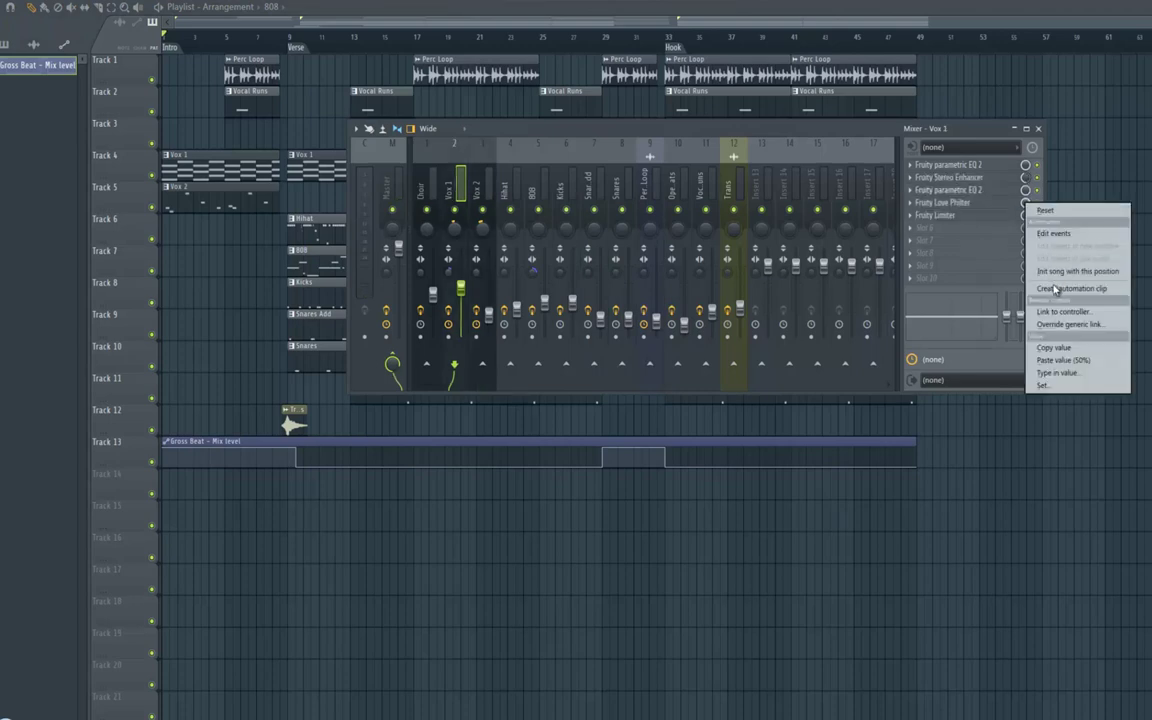
click(1072, 288)
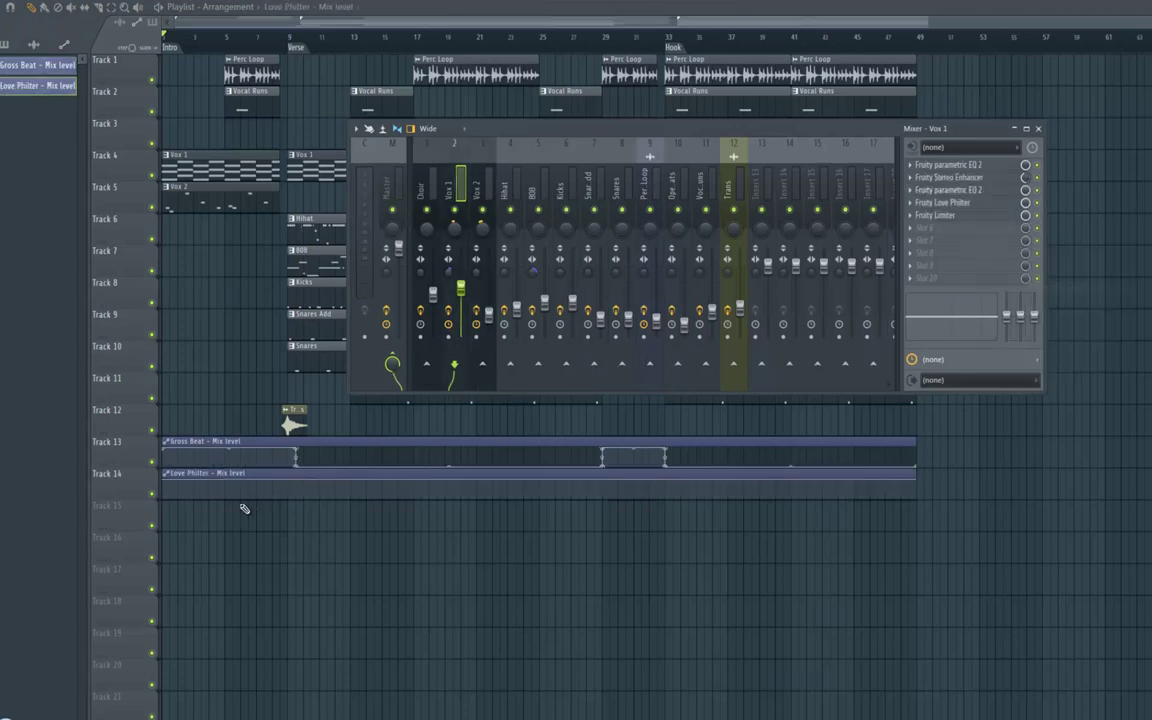
Realign the Gross Beat mix level automation so its changes fall exactly on bars 9, 29 and 33
click(296, 457)
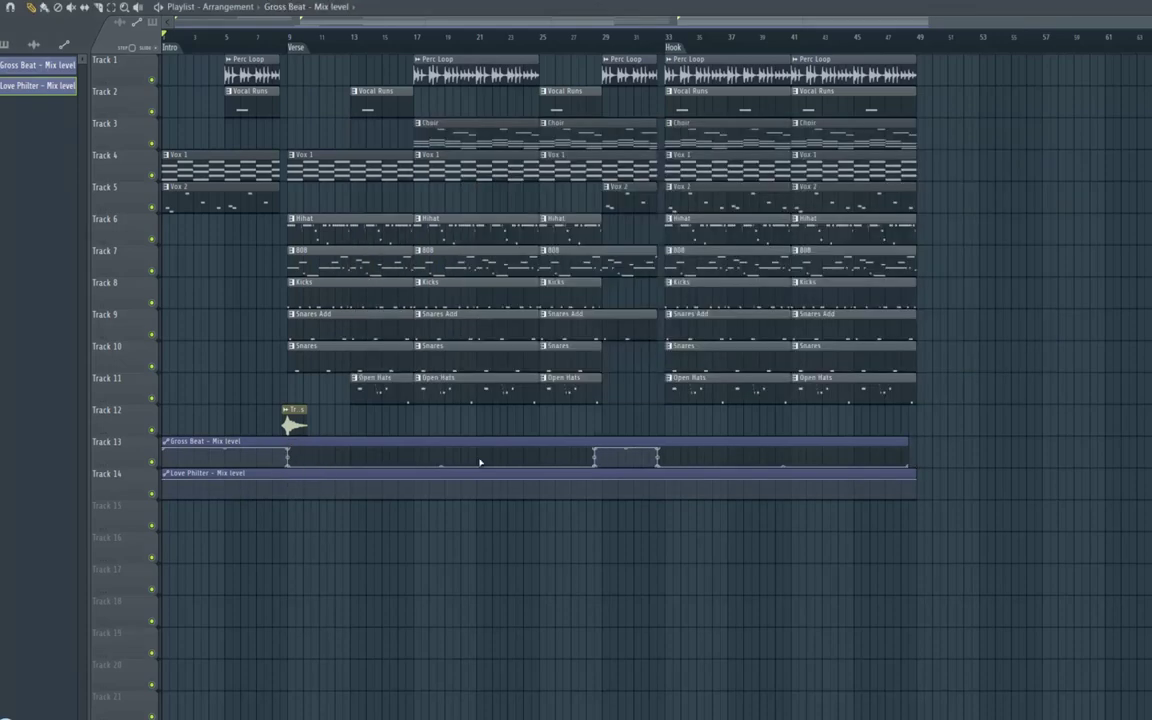
mouse_move(598, 450)
mouse_down()
mouse_move(605, 468)
mouse_move(601, 450)
mouse_up()
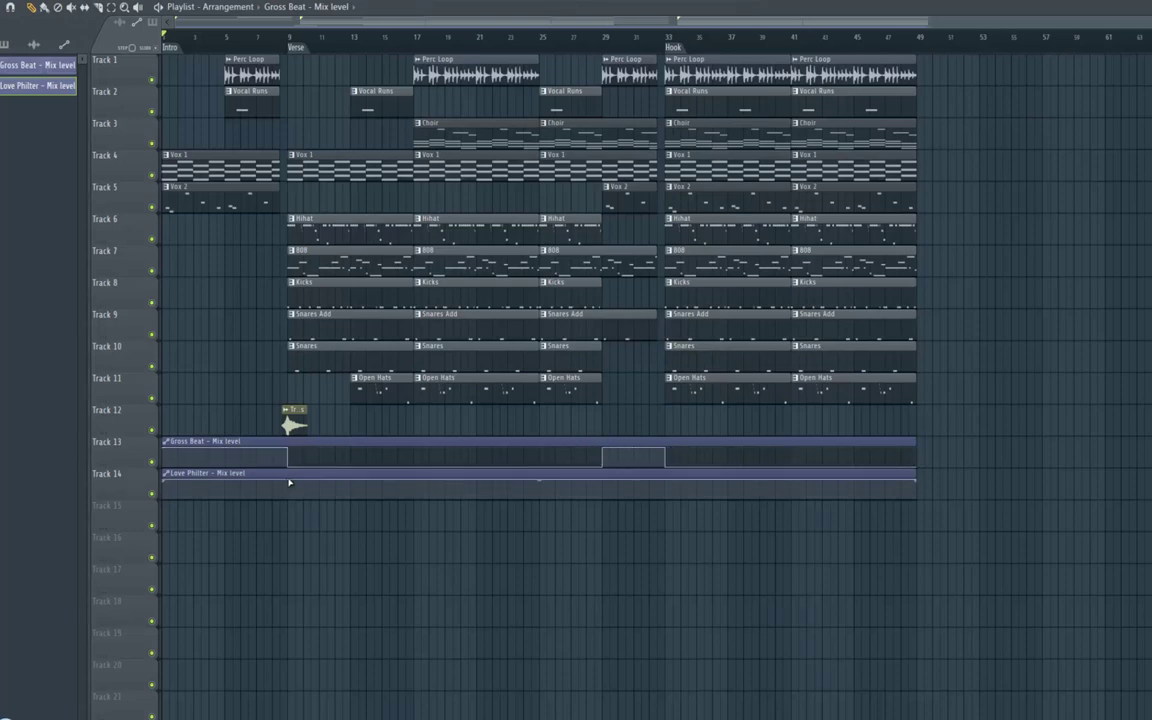
Shape the Love Philter mix level automation with minimum level from bar 9, maximum from bar 29 to 33, and minimum through bar 49
drag(297, 485, 270, 579)
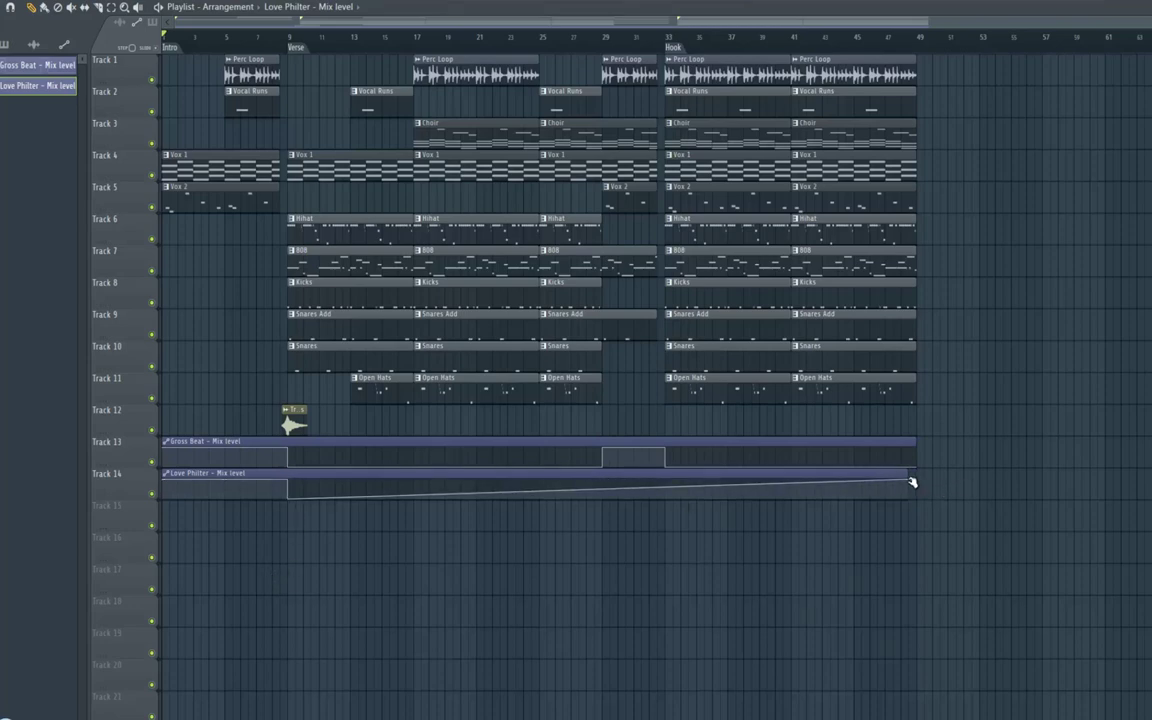
drag(916, 513, 920, 521)
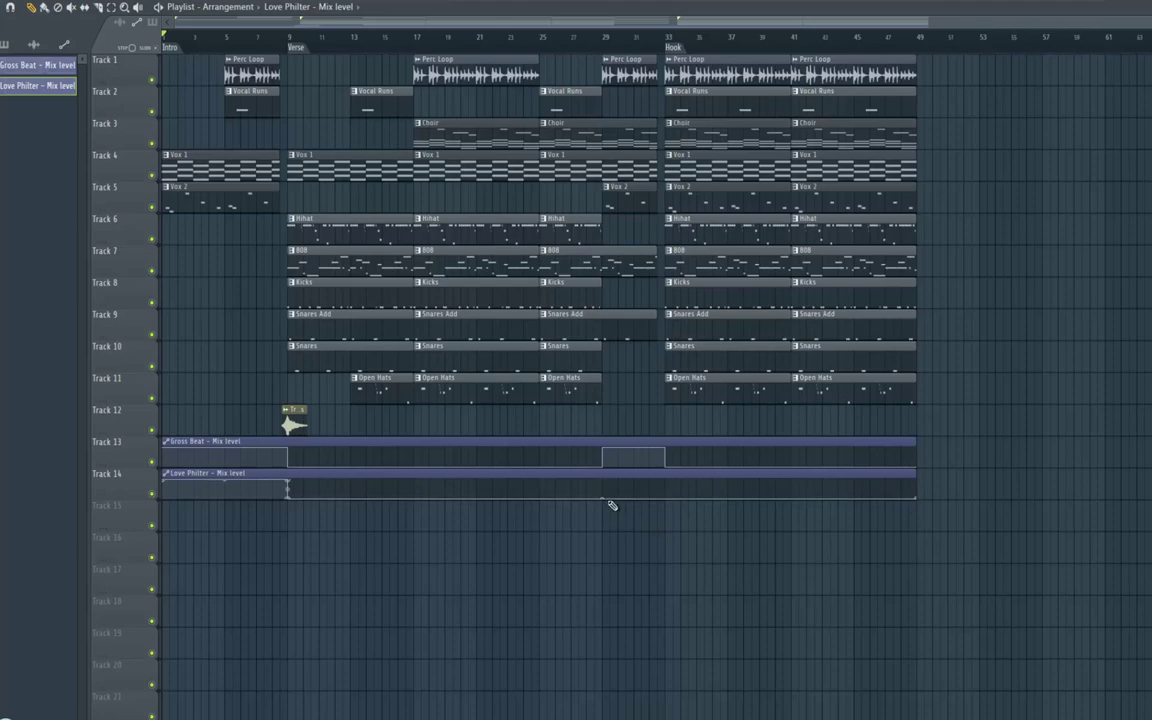
drag(606, 501, 603, 458)
drag(672, 485, 667, 541)
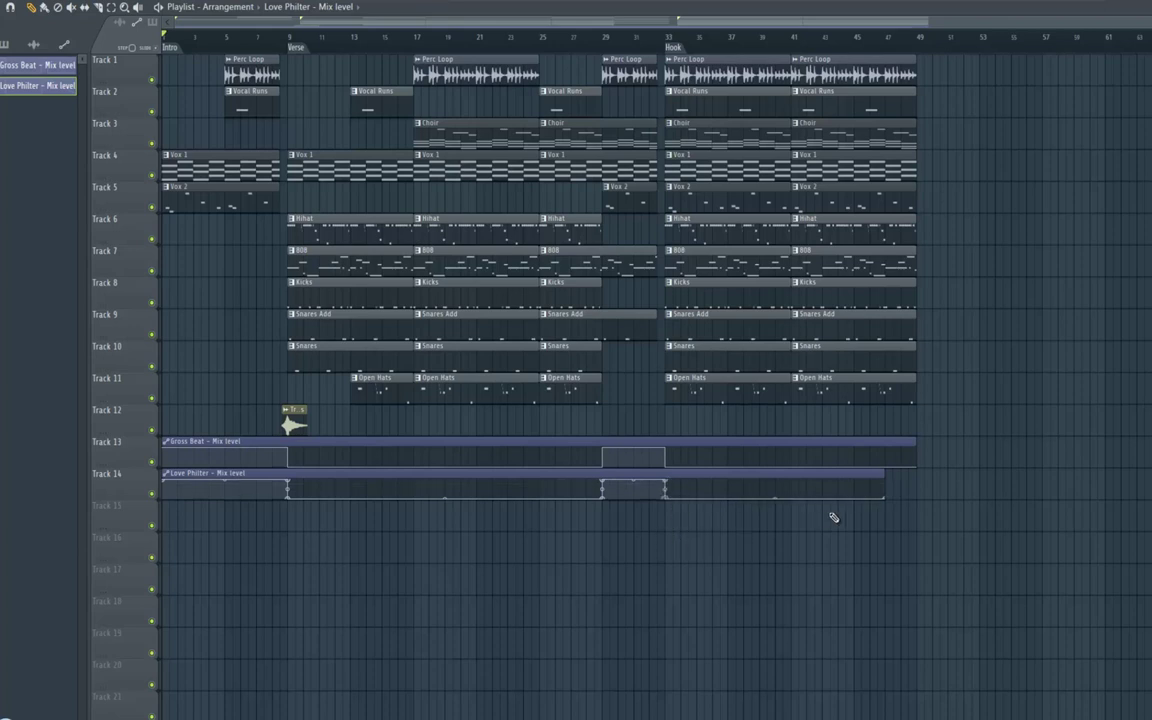
drag(886, 501, 913, 512)
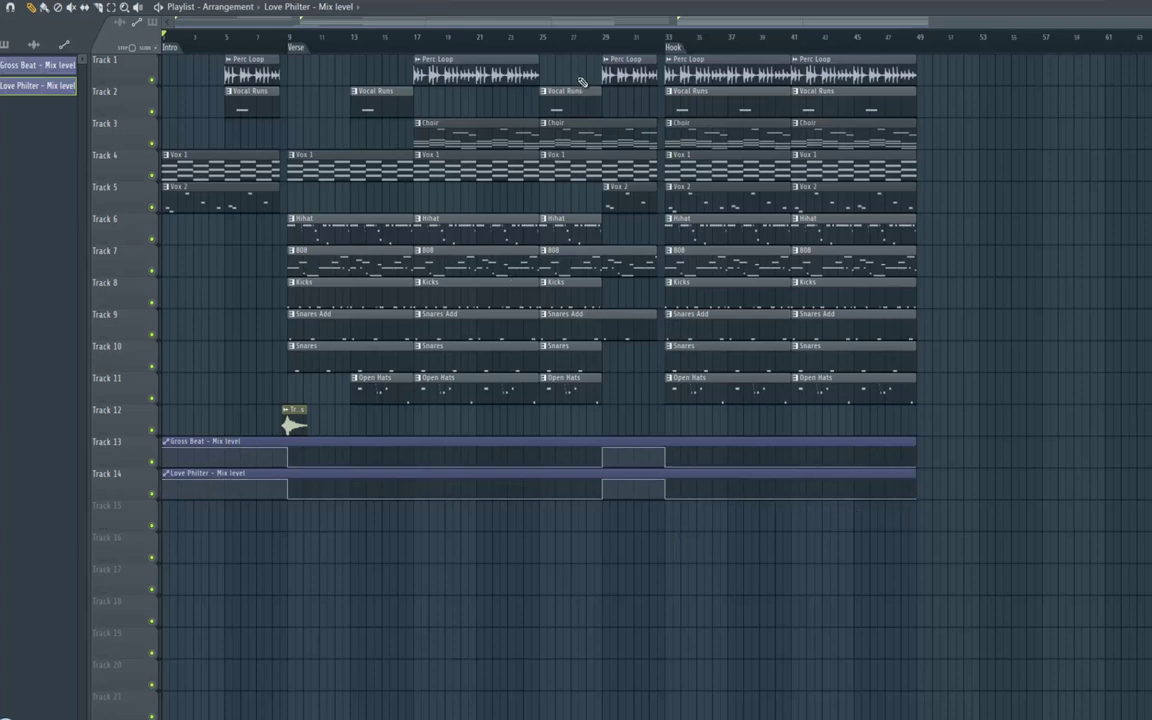
Play the arrangement and place a copy of the Trans clip on Track 12 just before the Hook at bar 33
key(space)
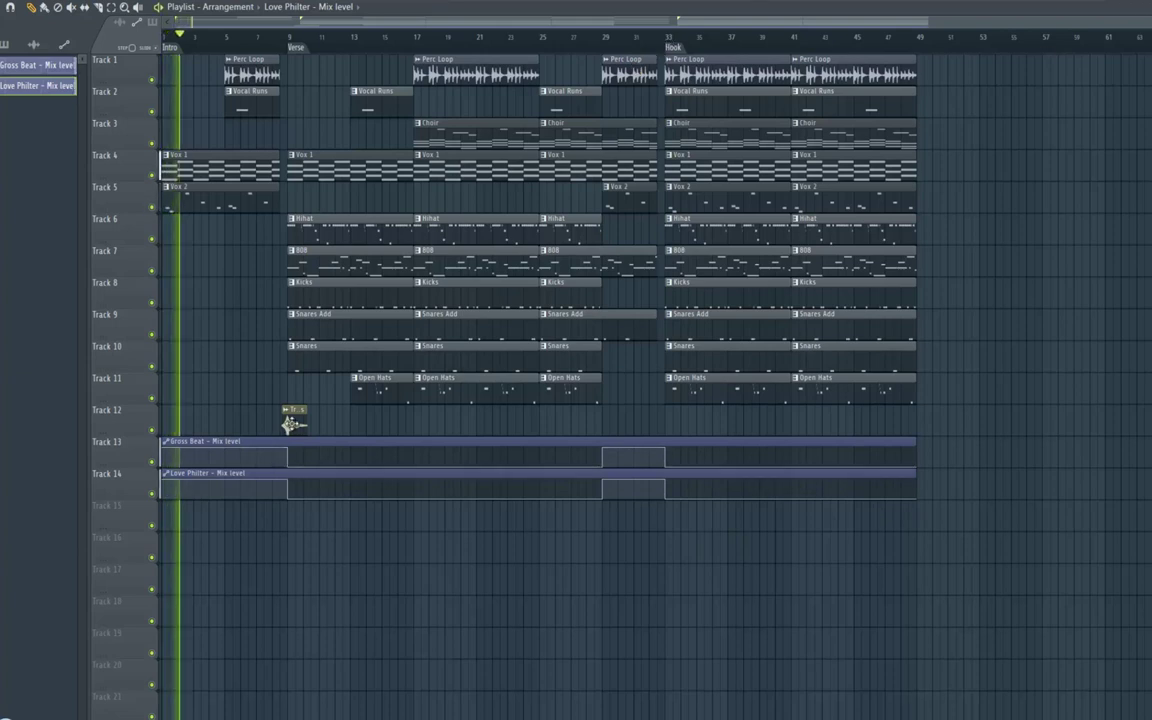
click(437, 427)
drag(609, 447, 668, 449)
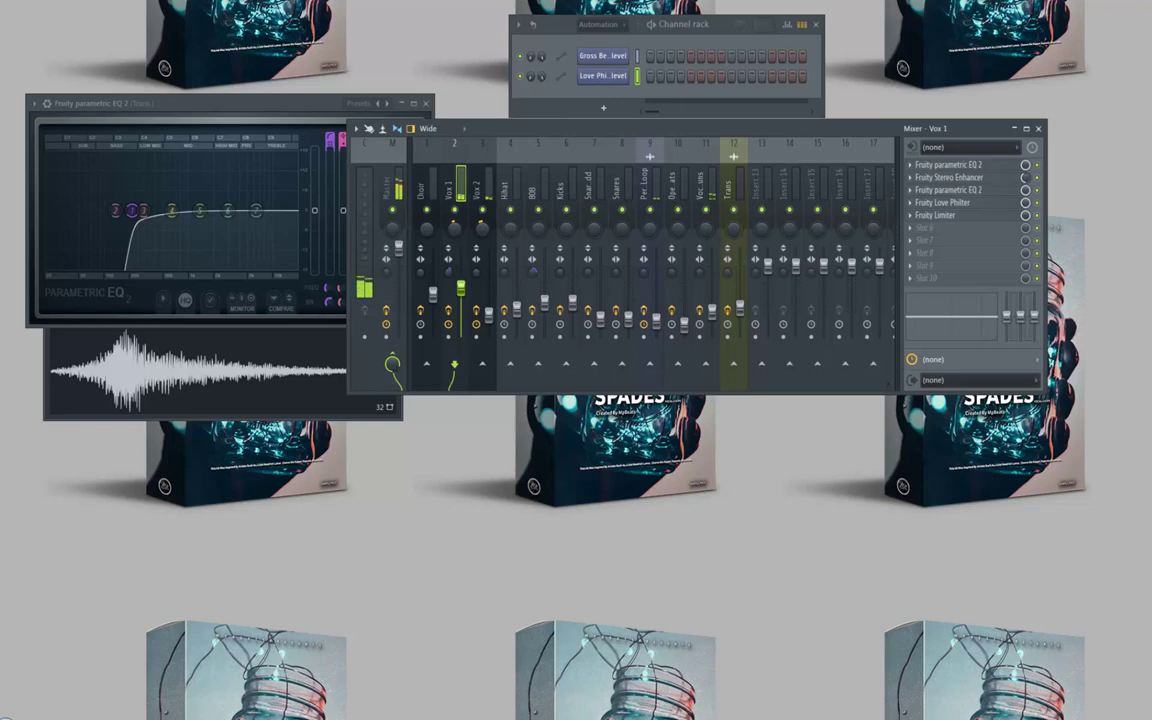
Adjust the Vocal Runs mixer level, and close the Trans EQ, Trans channel, channel rack and mixer windows
click(713, 318)
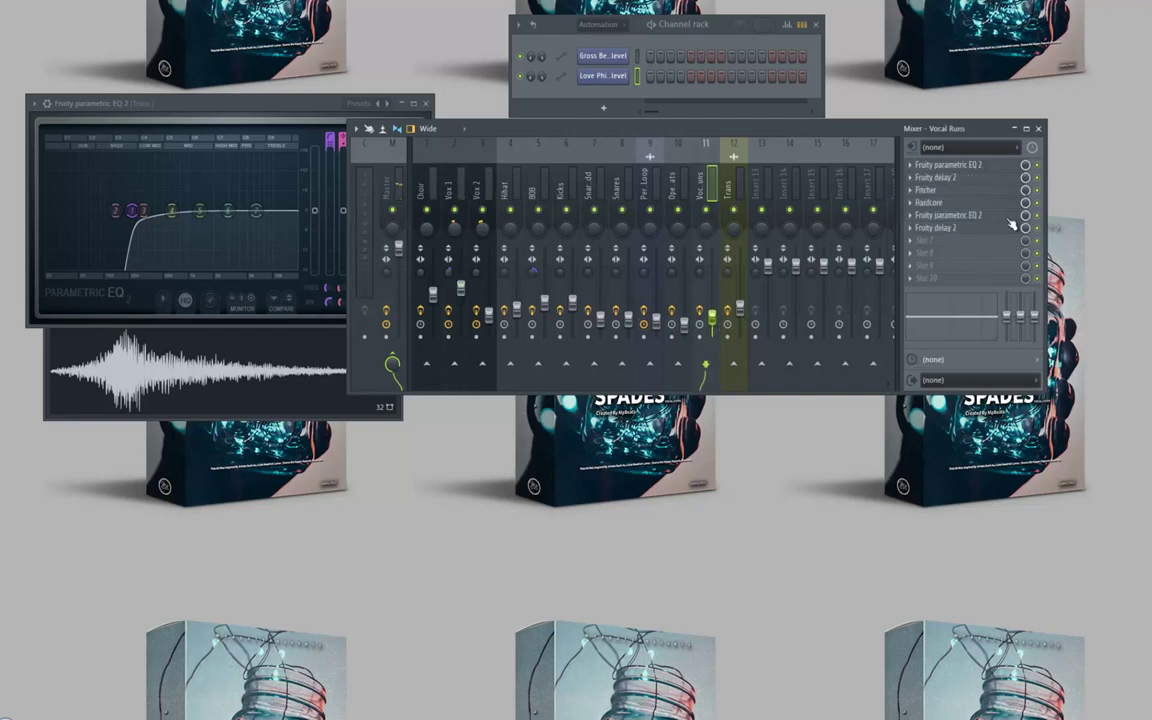
click(425, 103)
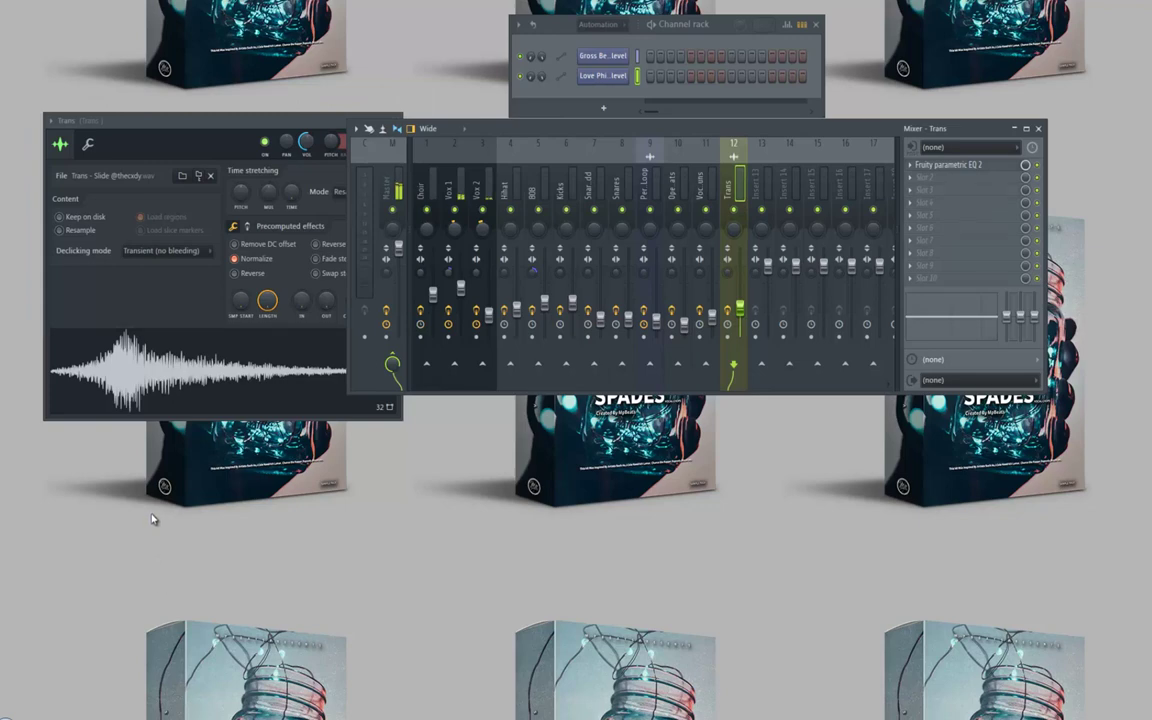
click(375, 117)
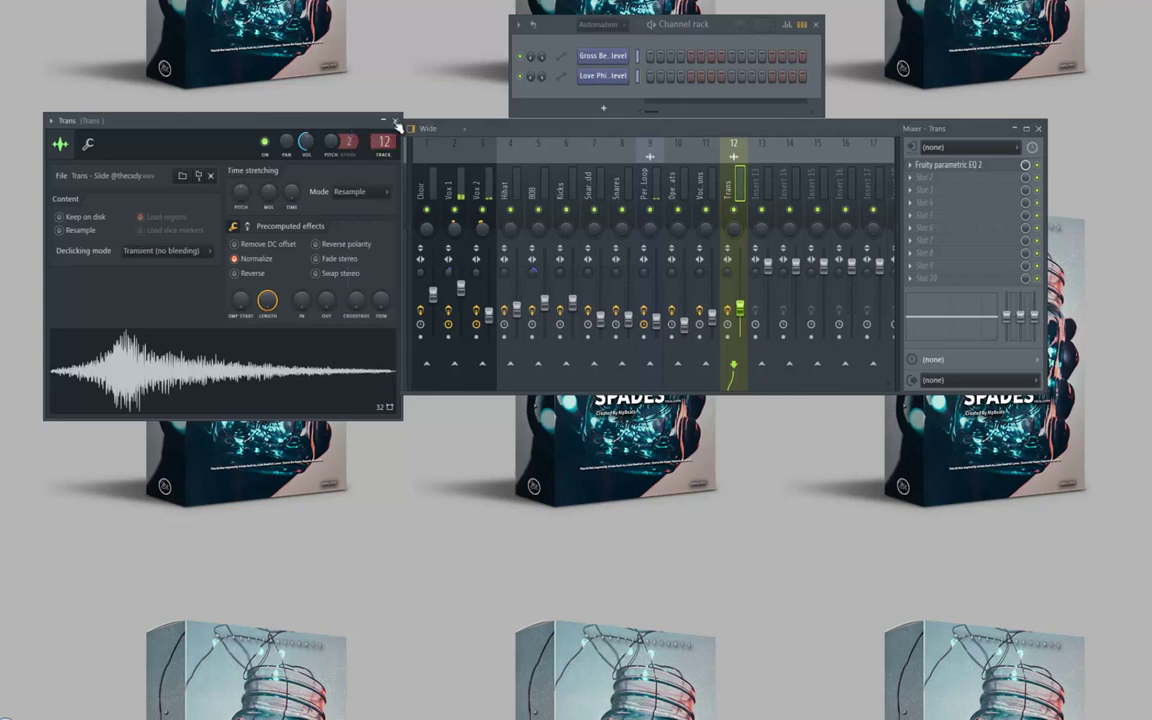
click(394, 120)
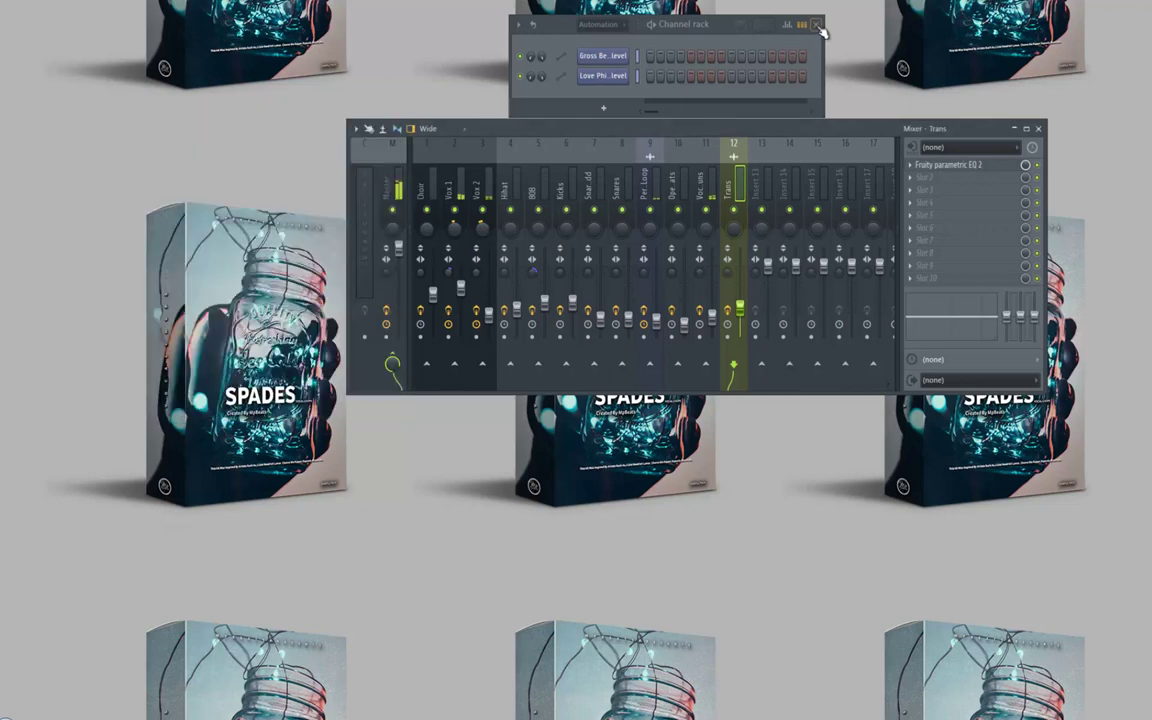
click(817, 26)
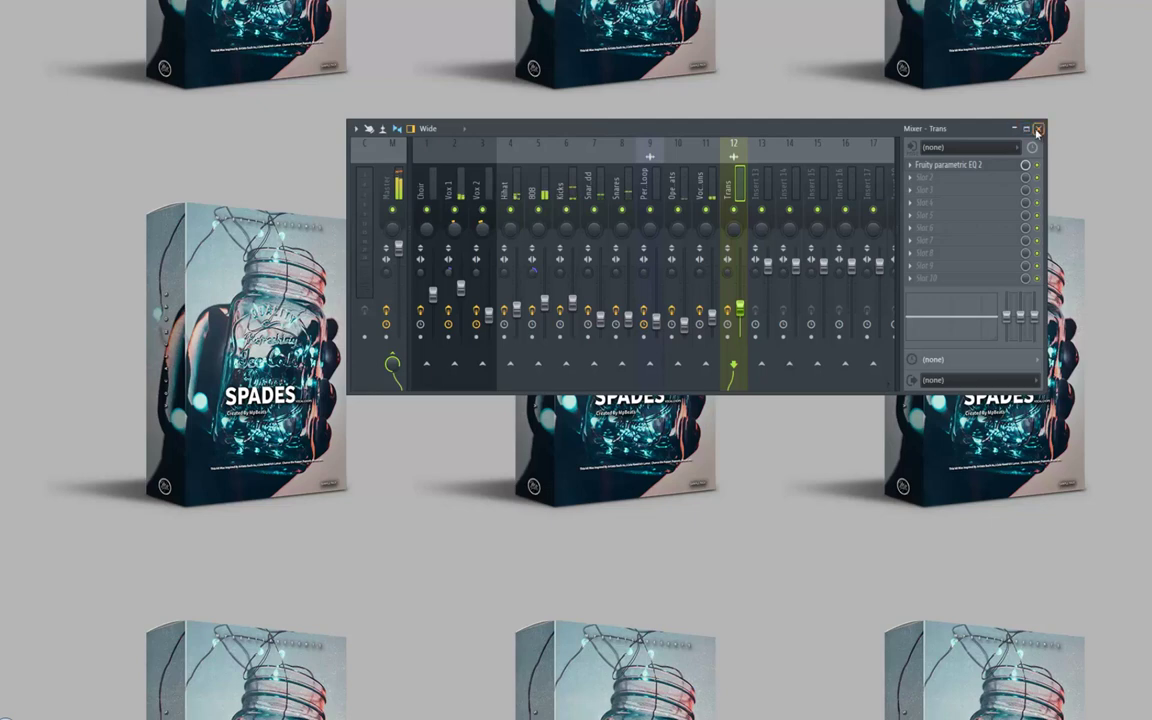
key(F9)
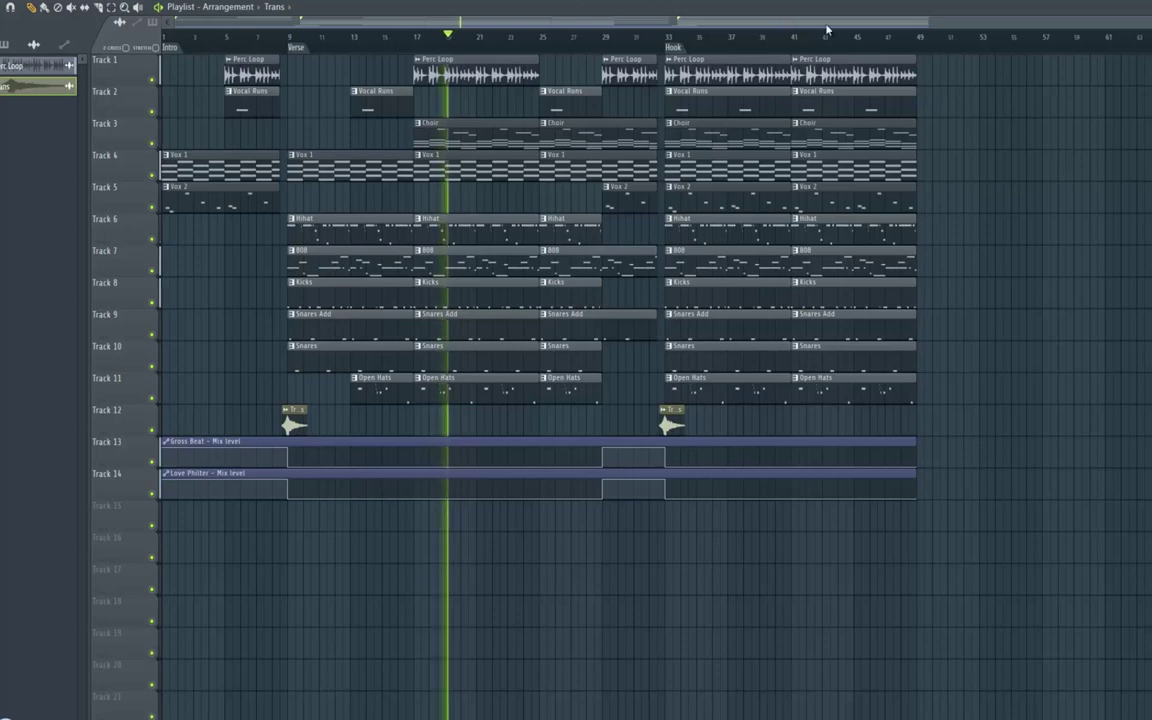
key(space)
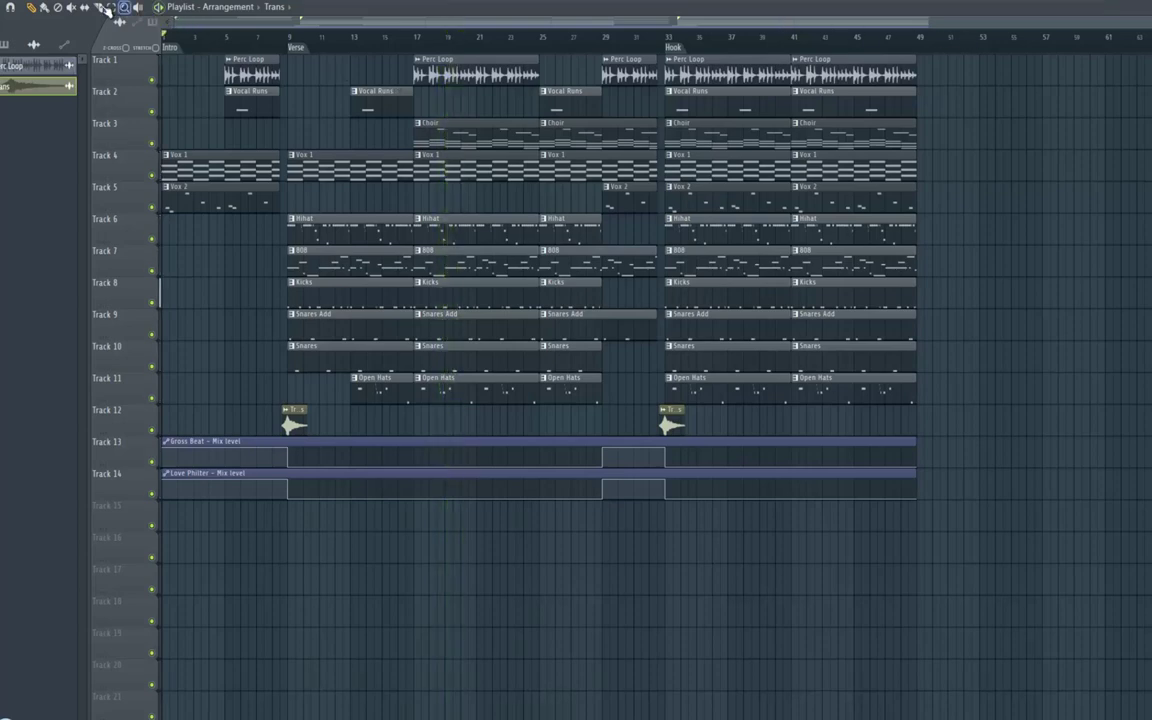
Slice the Verse clips at bar 21 and trim the starts of the pieces after the cut by half a bar
drag(479, 60, 473, 406)
click(114, 8)
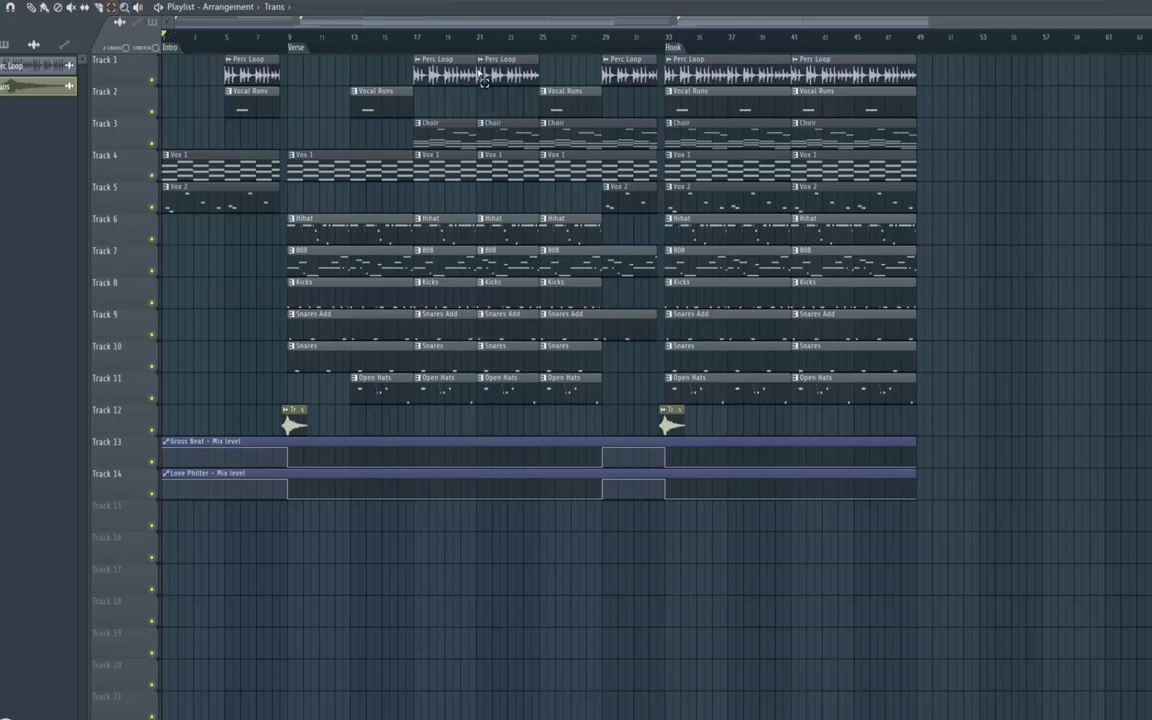
drag(479, 58, 495, 398)
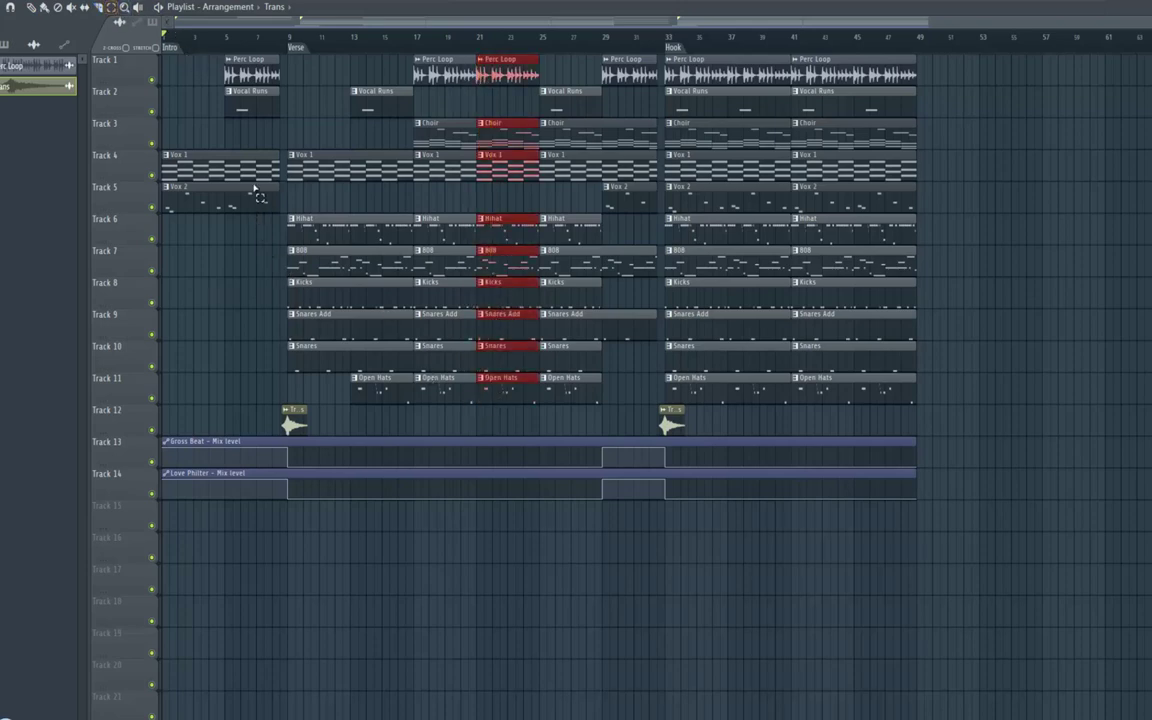
click(31, 7)
drag(485, 163, 492, 163)
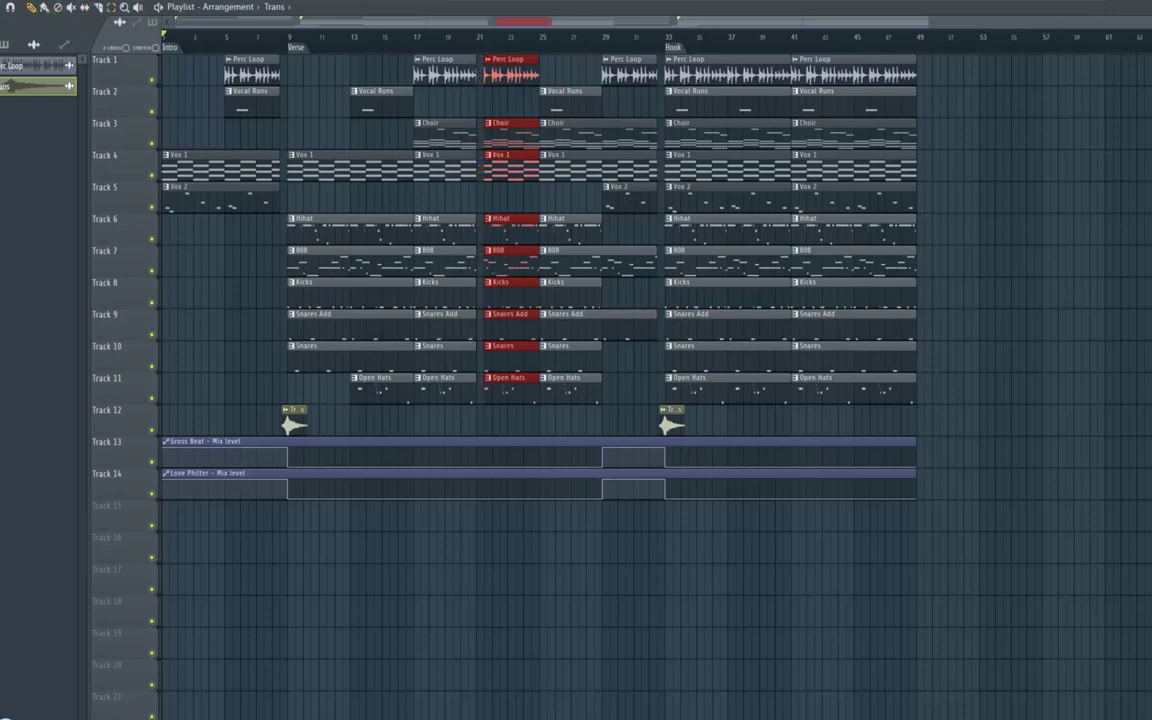
Play the arrangement from bar 17 and around bar 7 to check the Intro and Verse changes
click(414, 38)
click(256, 37)
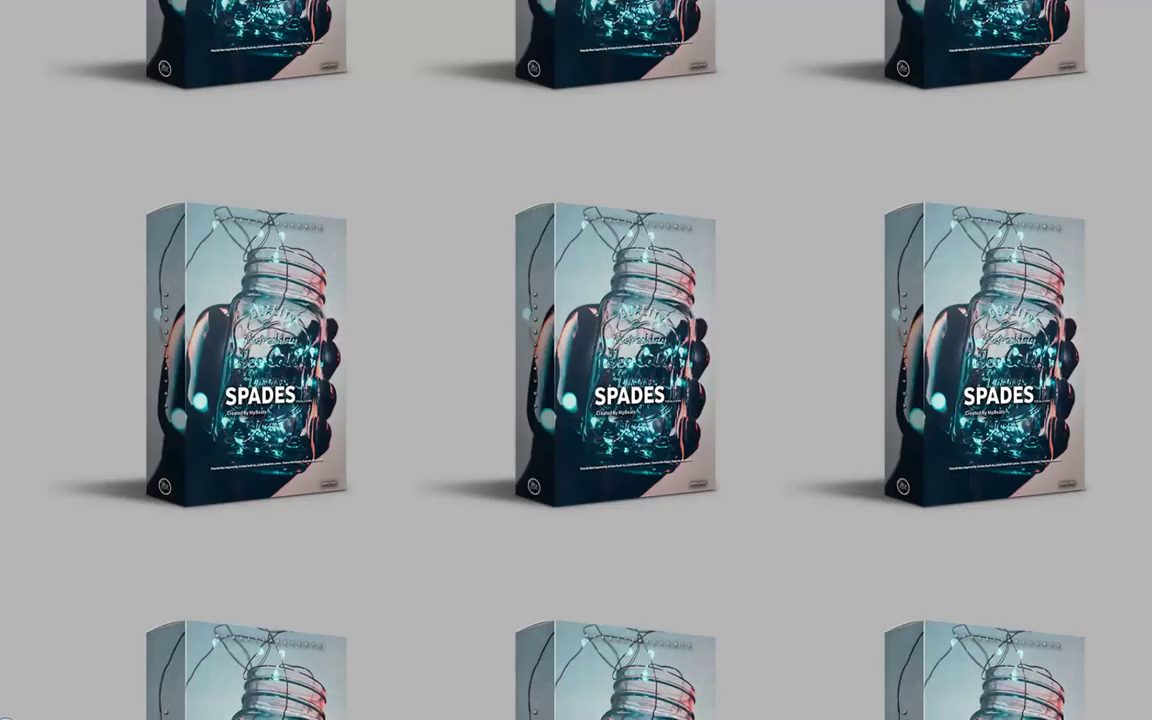
click(4, 3)
click(4, 17)
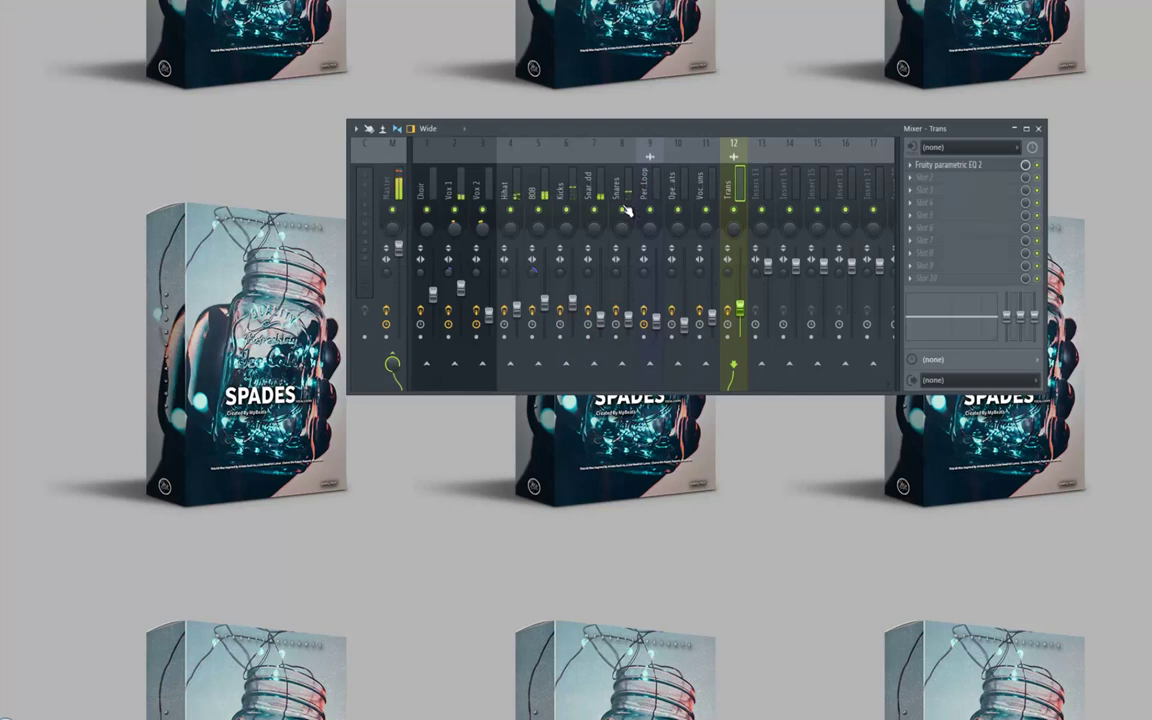
Show all channels in the channel rack and lower the Choir mixer level slightly
click(455, 200)
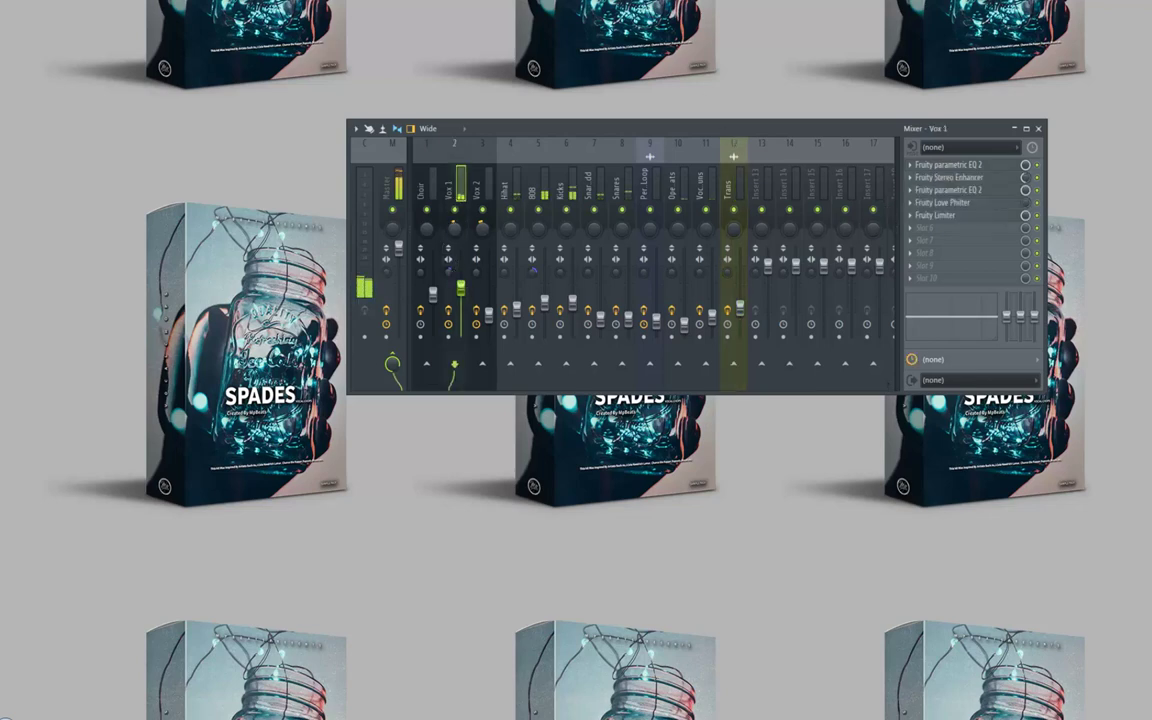
key(F6)
click(600, 26)
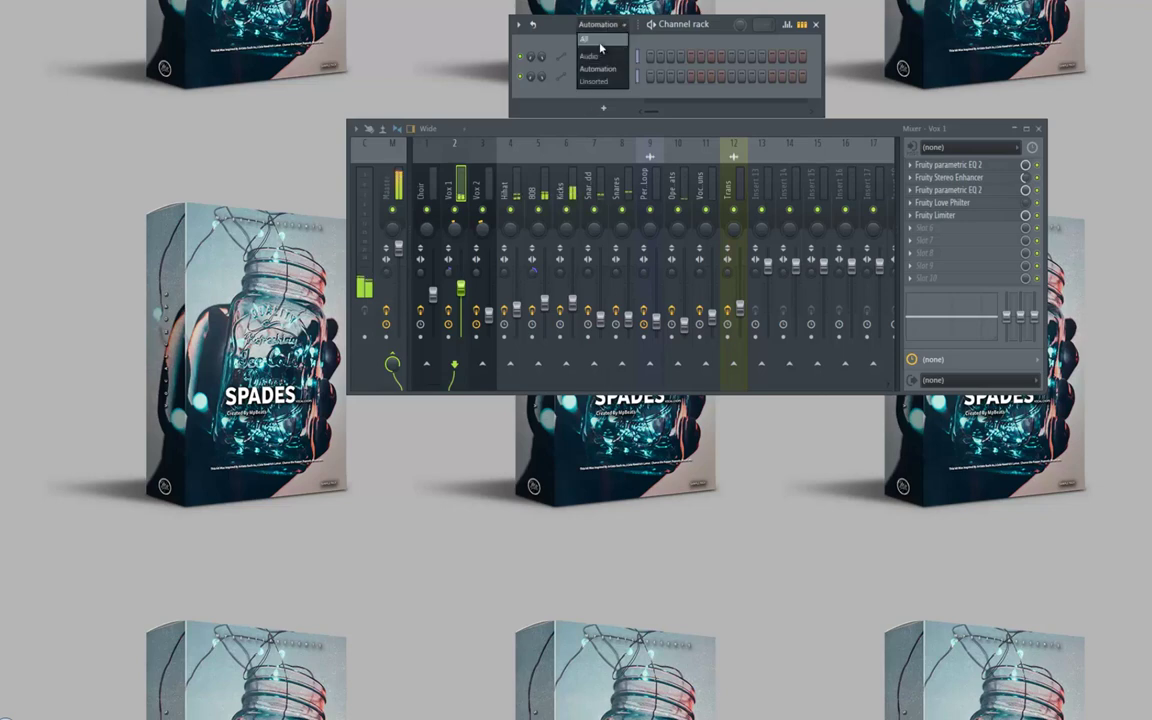
click(601, 42)
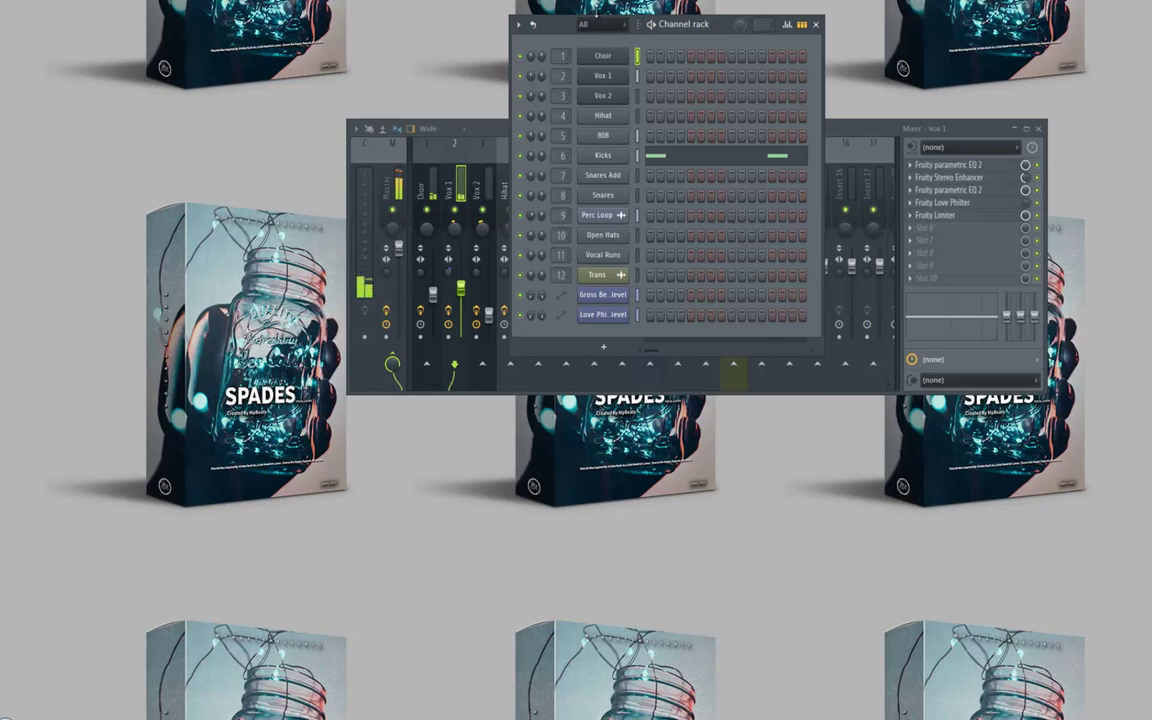
click(434, 297)
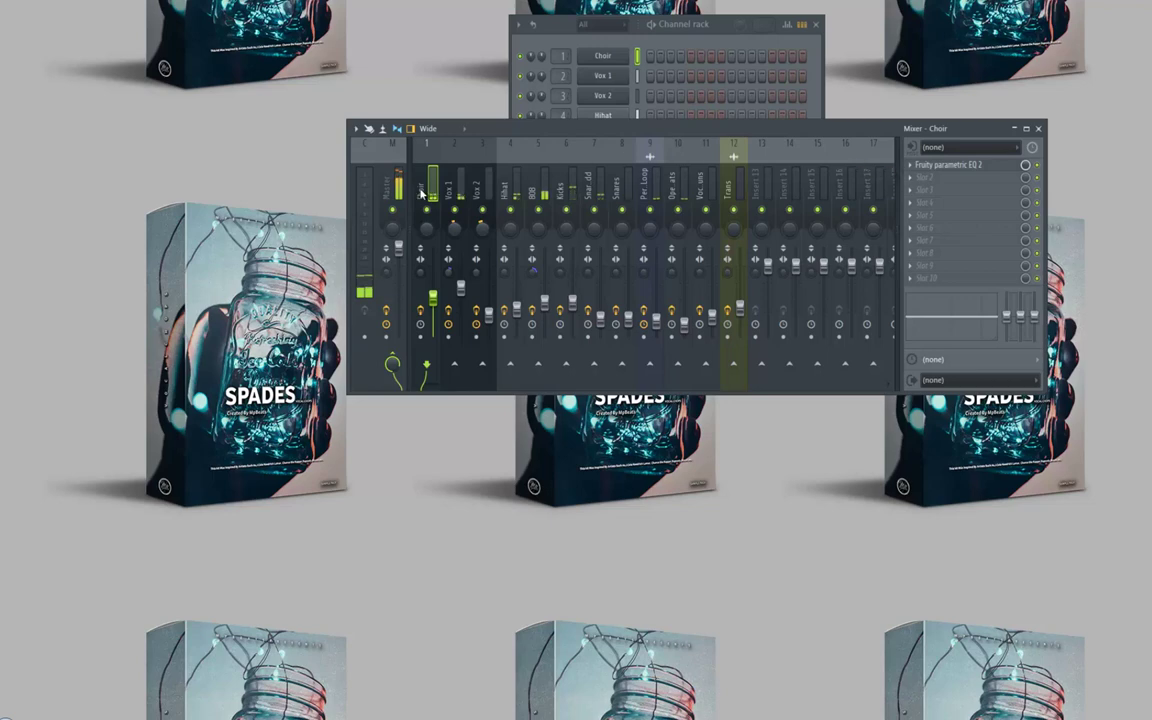
click(820, 24)
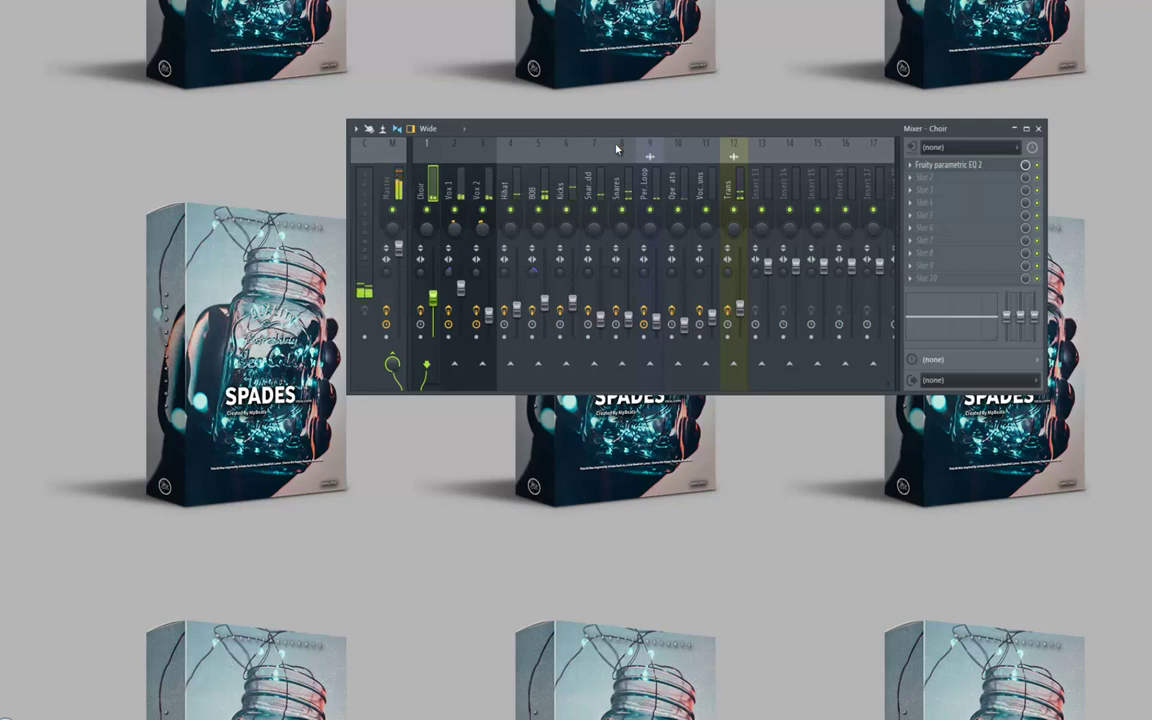
Adjust the Vox 2 and Vocal Runs mixer levels and close the mixer
click(489, 314)
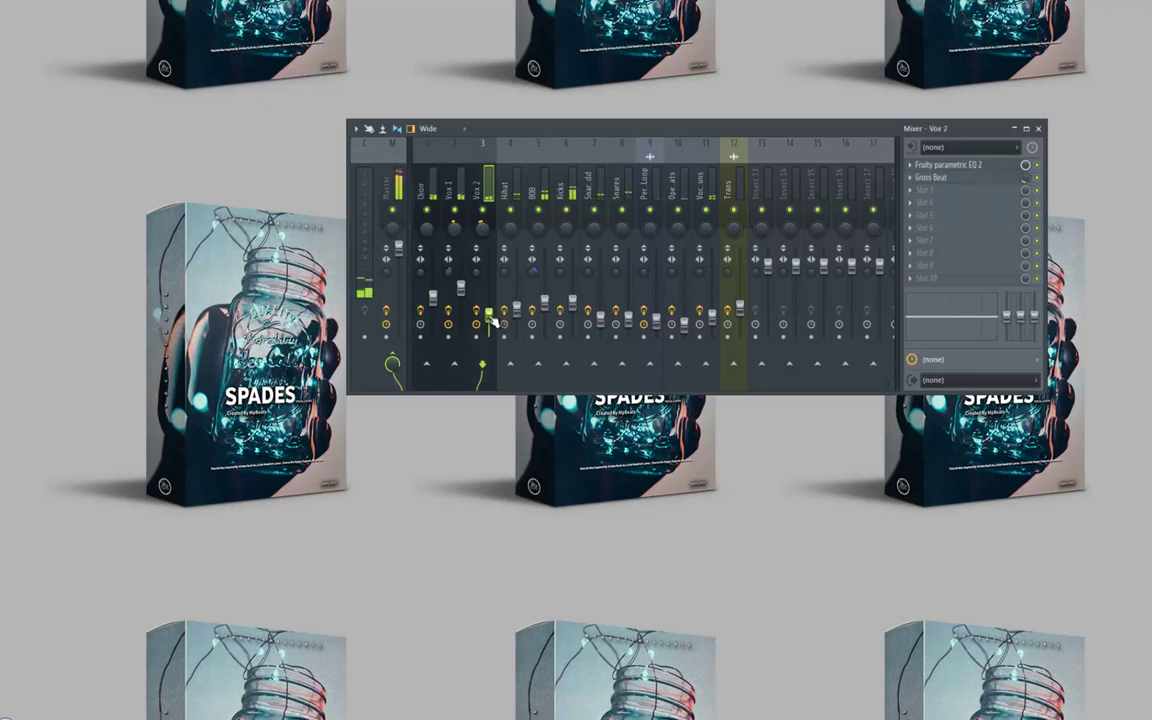
click(712, 320)
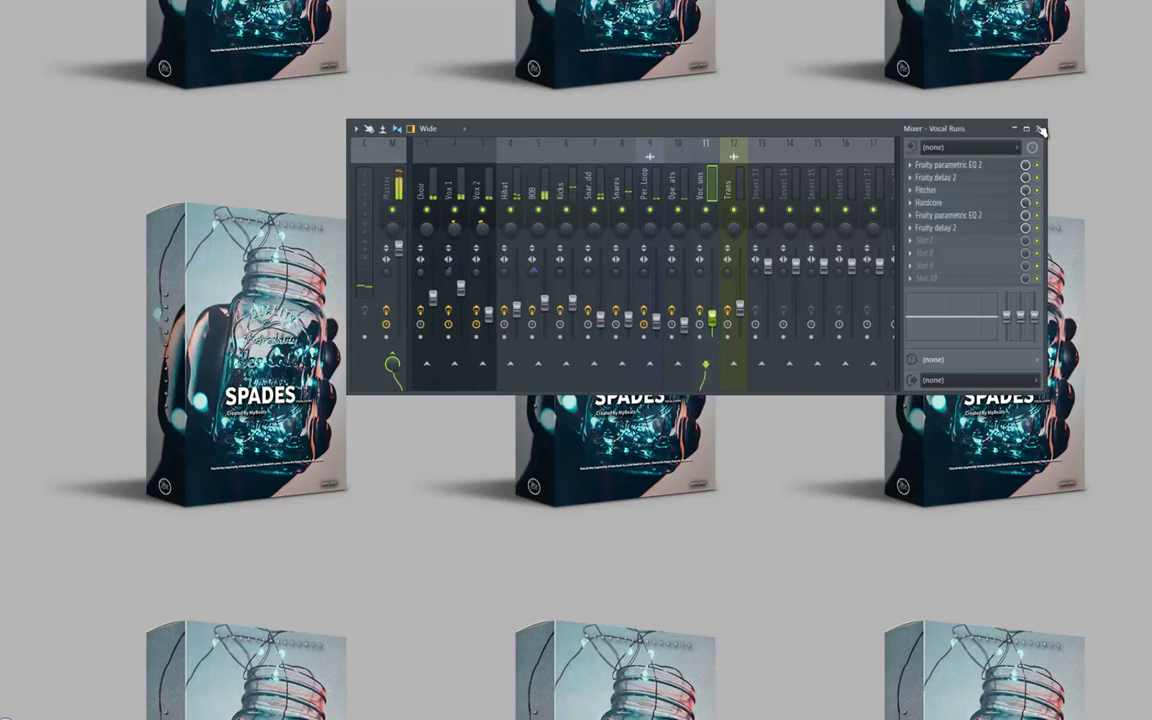
click(1039, 129)
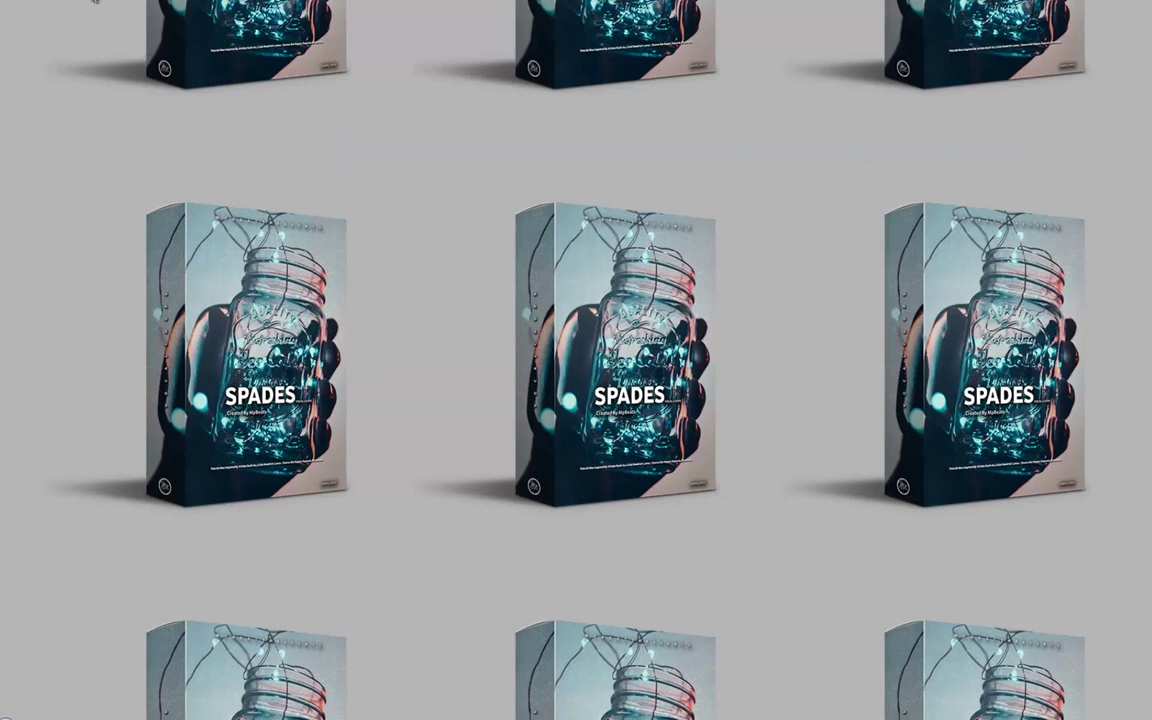
click(9, 3)
click(11, 20)
click(887, 718)
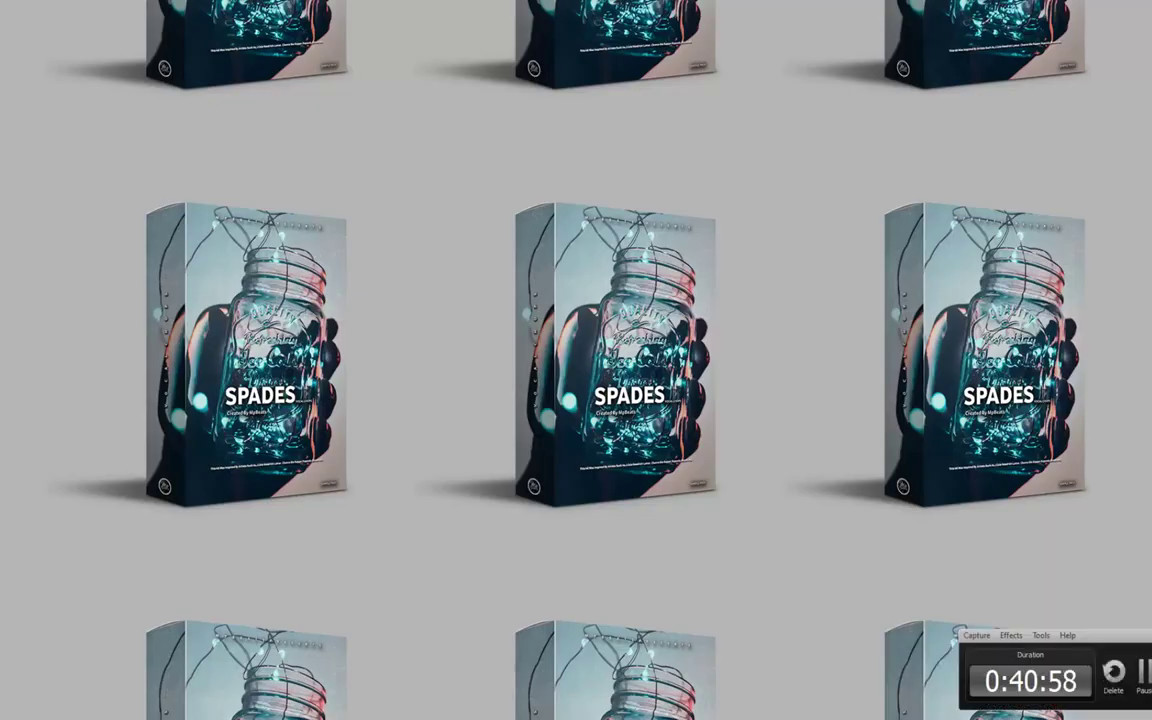